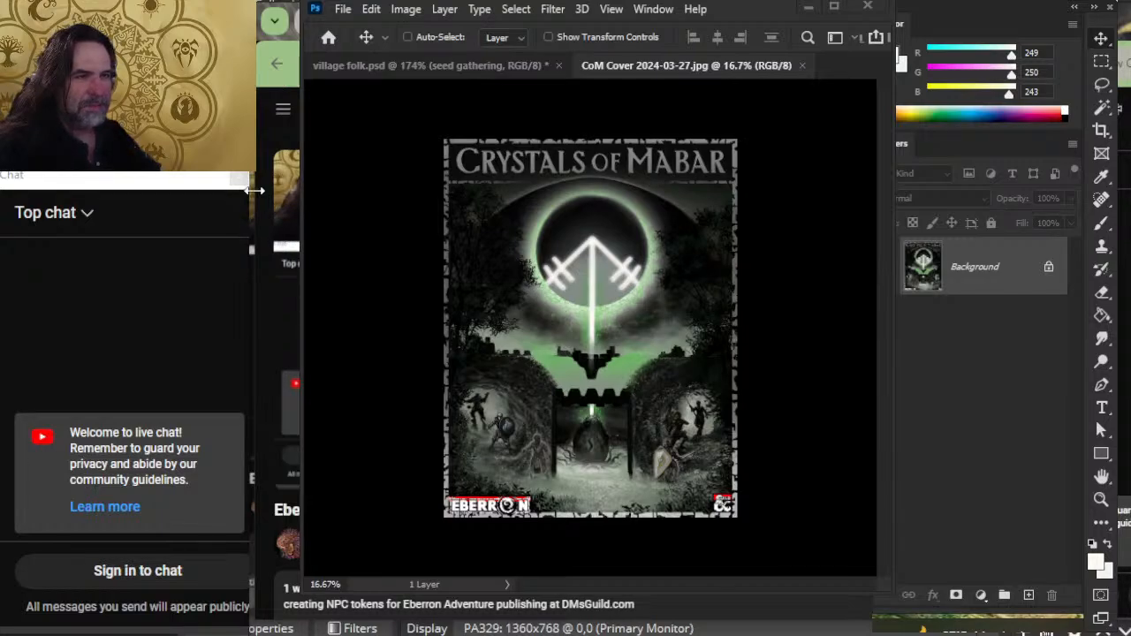
{"action": "left_click_drag", "start_coordinate": [256, 188], "coordinate": [223, 182]}
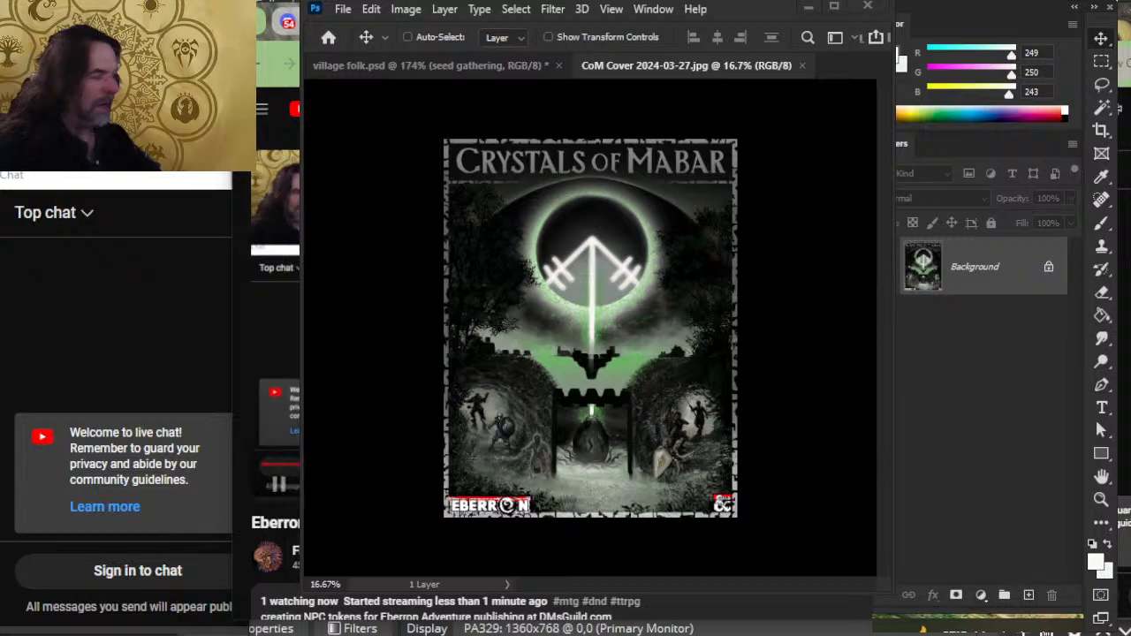
{"action": "key", "text": "alt+Tab"}
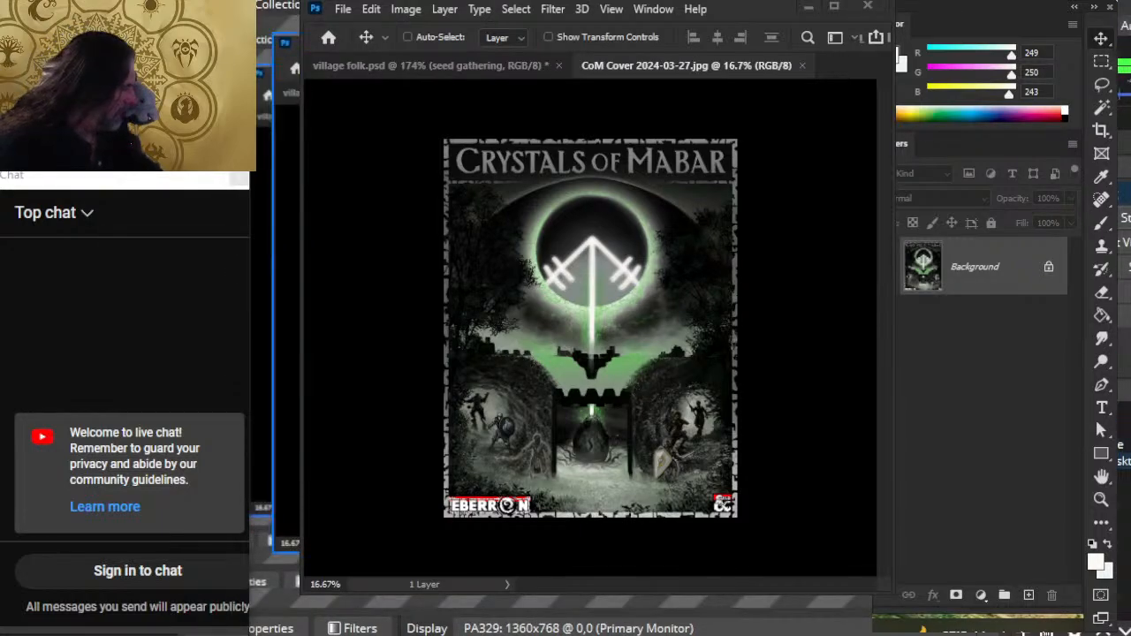
{"action": "key", "text": "alt+Tab"}
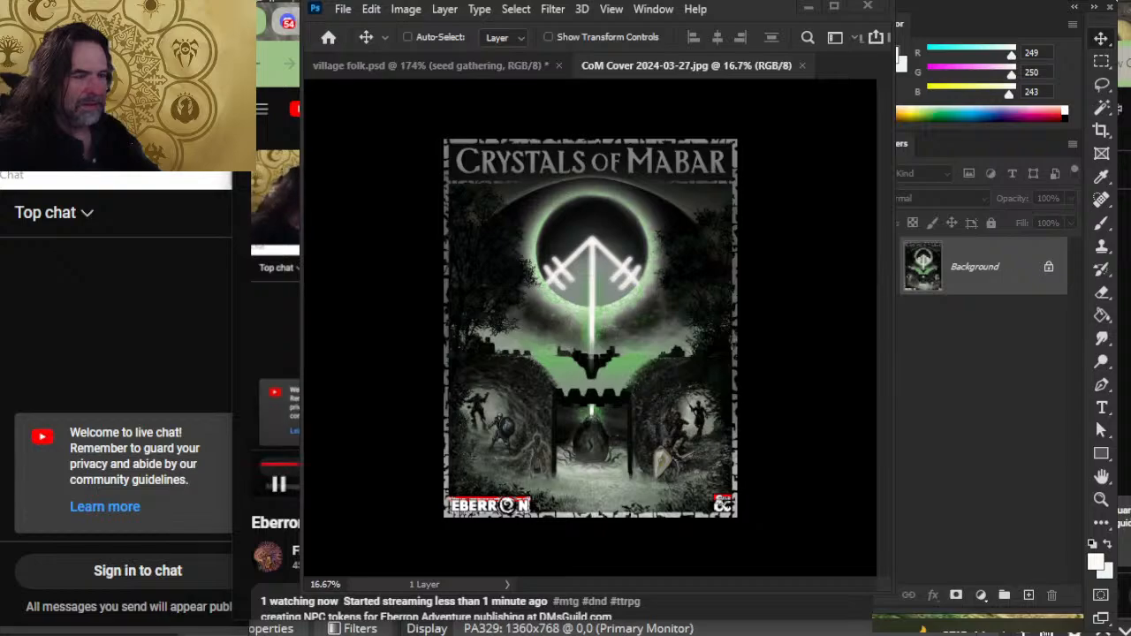
{"action": "key", "text": "alt+Tab"}
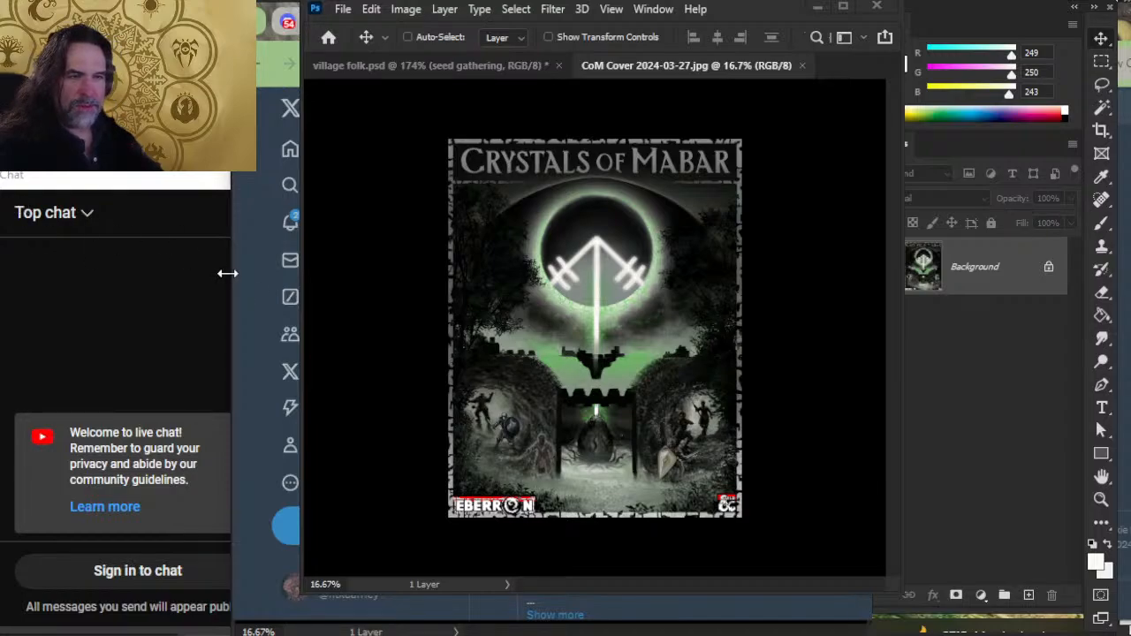
{"action": "left_click_drag", "start_coordinate": [228, 273], "coordinate": [291, 274]}
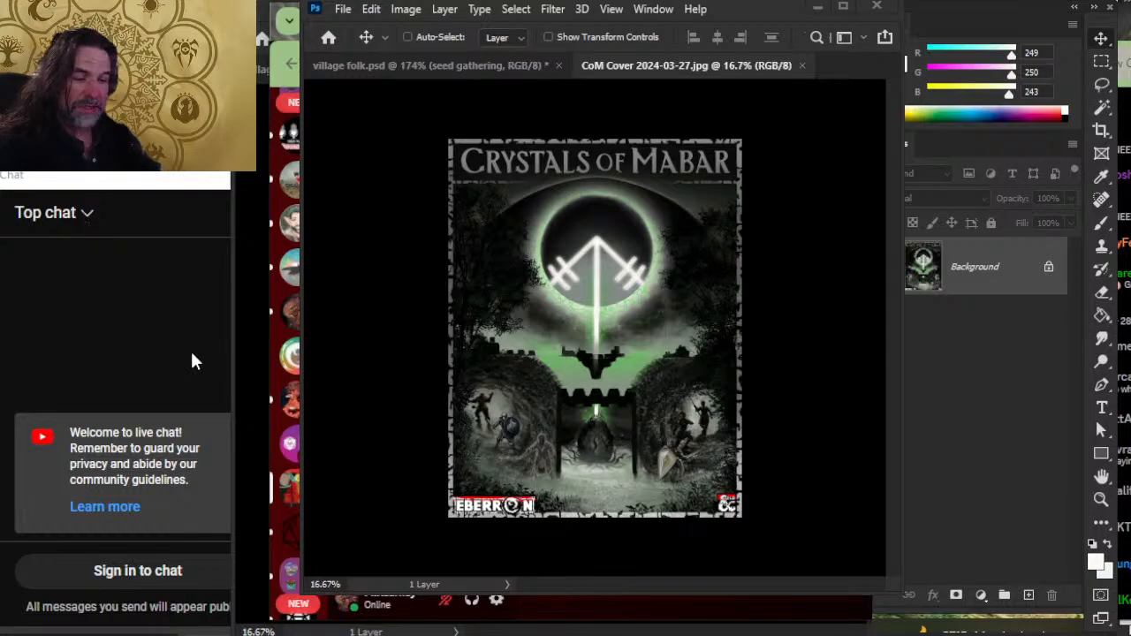
{"action": "scroll", "coordinate": [288, 287], "scroll_direction": "down", "scroll_amount": 3}
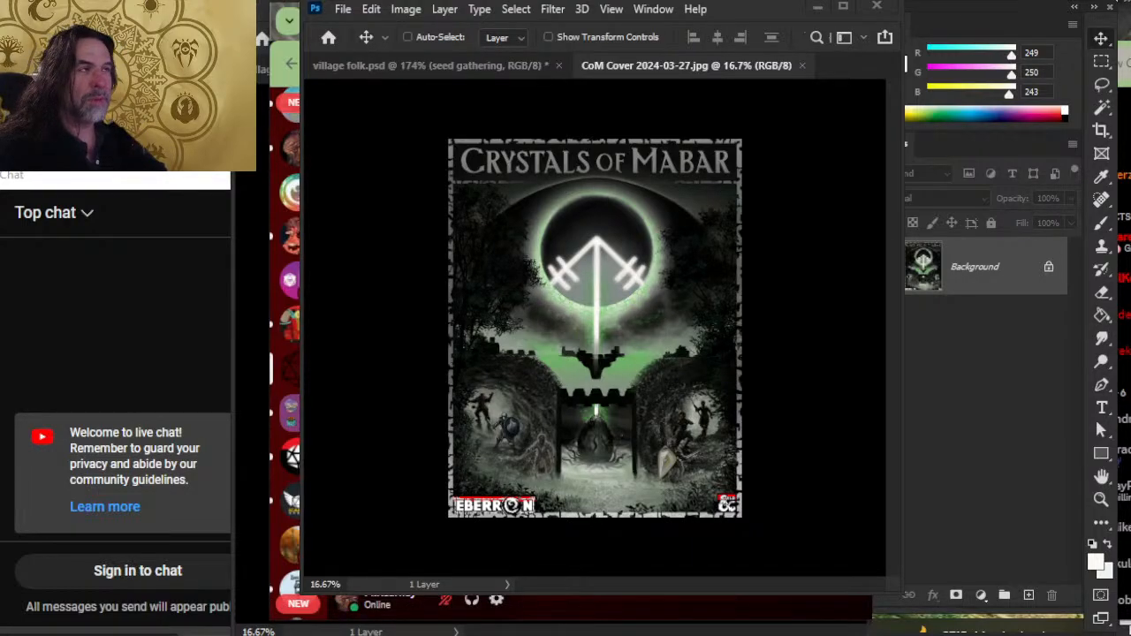
{"action": "key", "text": "ctrl+Tab"}
{"action": "key", "text": "alt+Tab"}
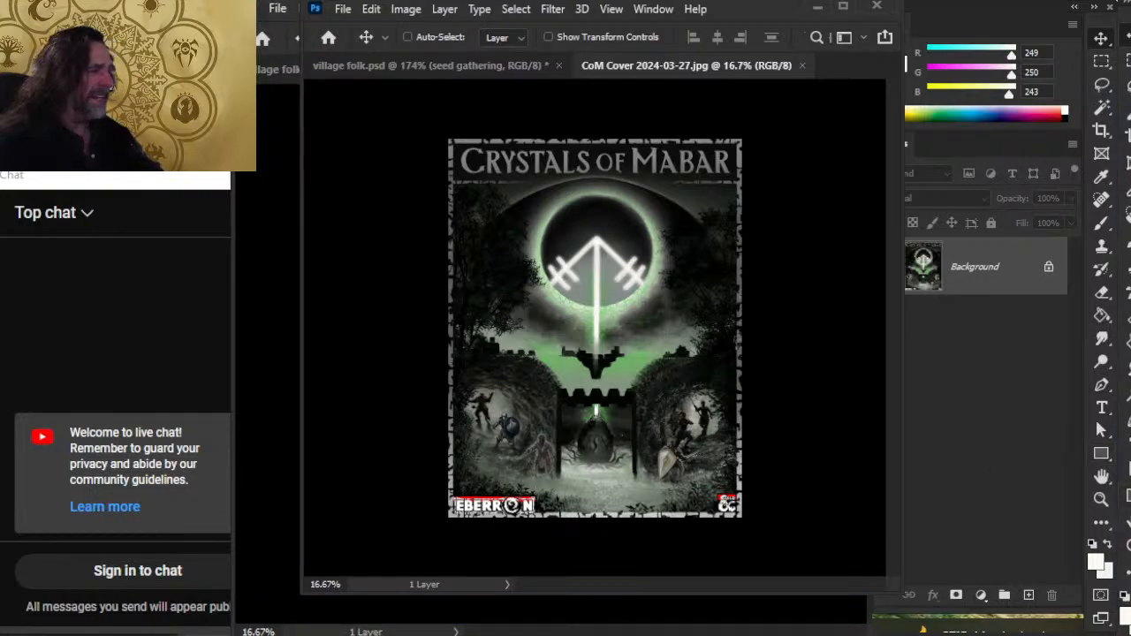
{"action": "key", "text": "alt+Tab"}
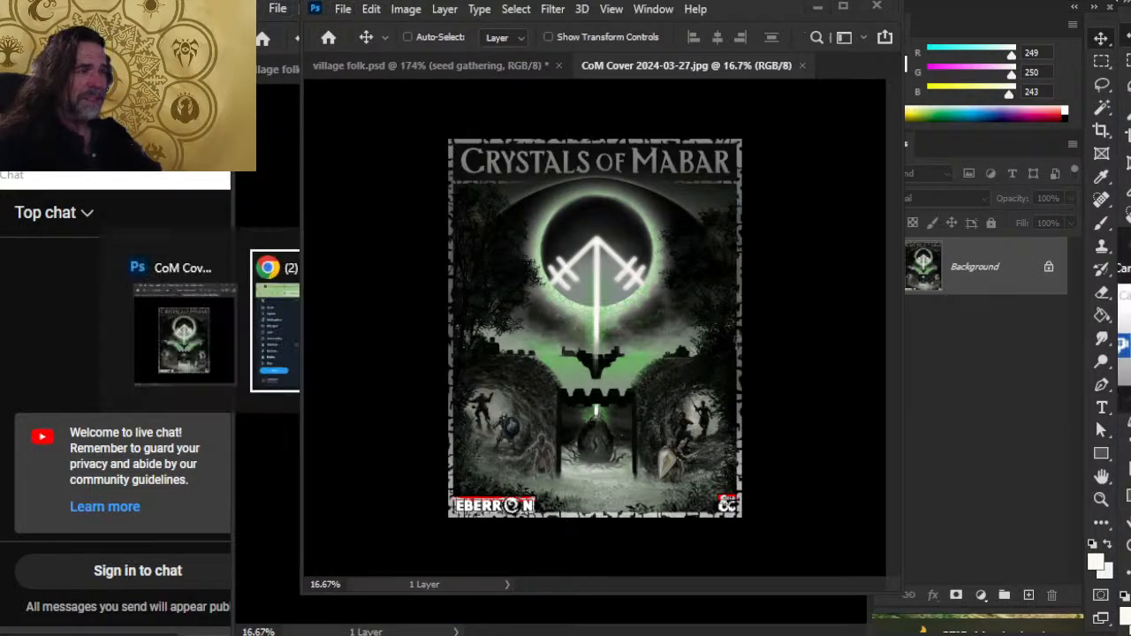
{"action": "key", "text": "alt+Tab"}
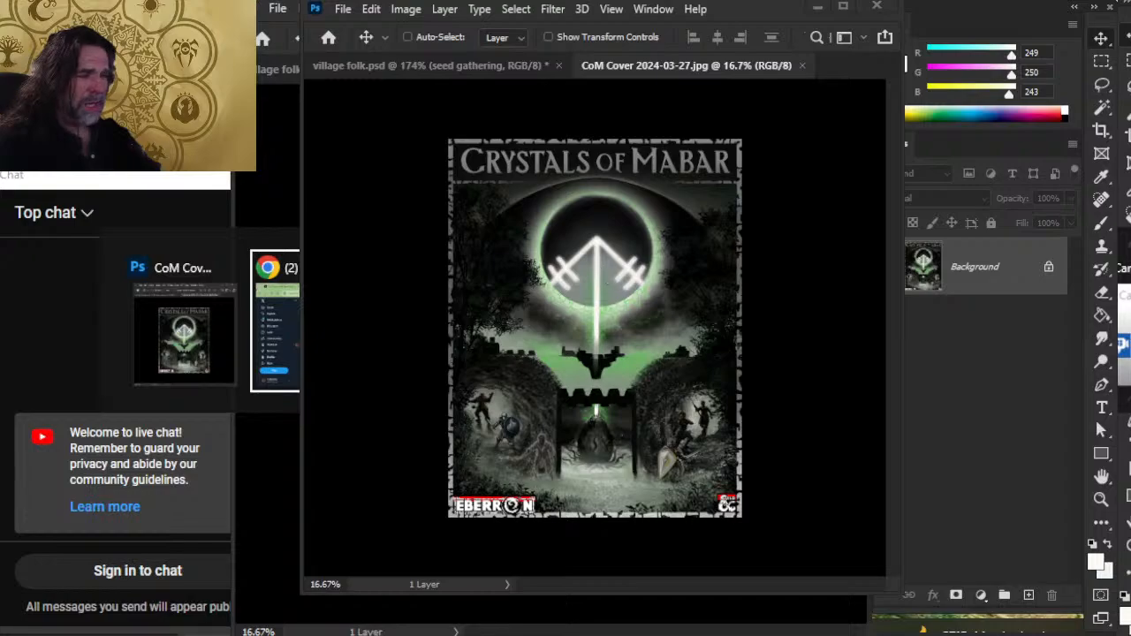
{"action": "key", "text": "alt+Tab"}
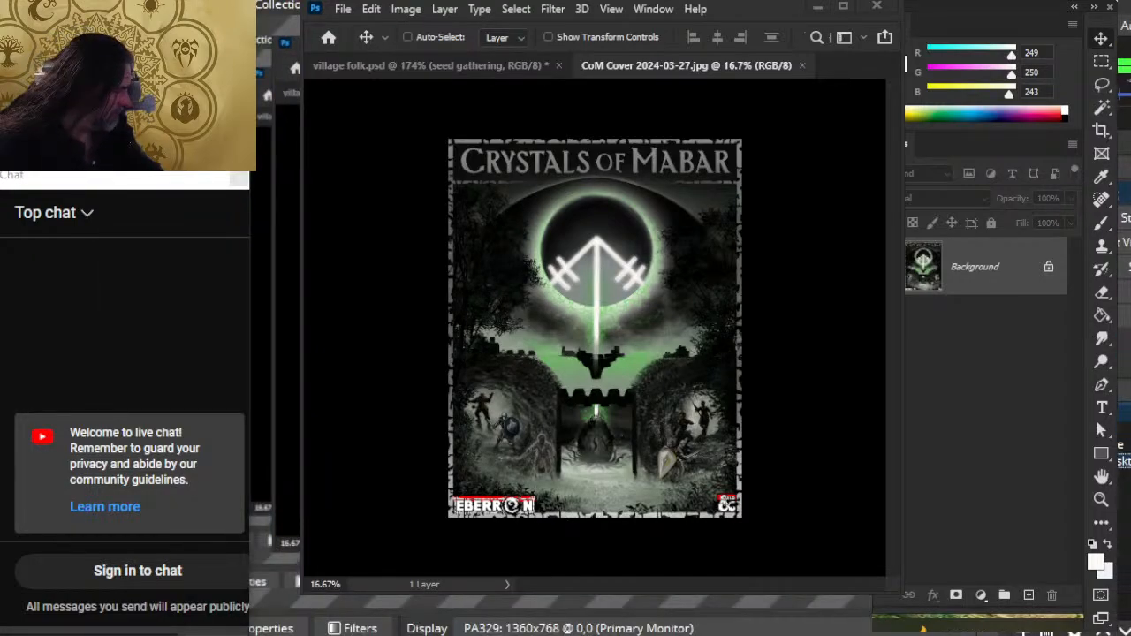
- Switch to Chrome, look through the X profile's recent livestream posts from its beginning, and close the X page
{"action": "key", "text": "alt+Tab"}
{"action": "key", "text": "alt+Tab"}
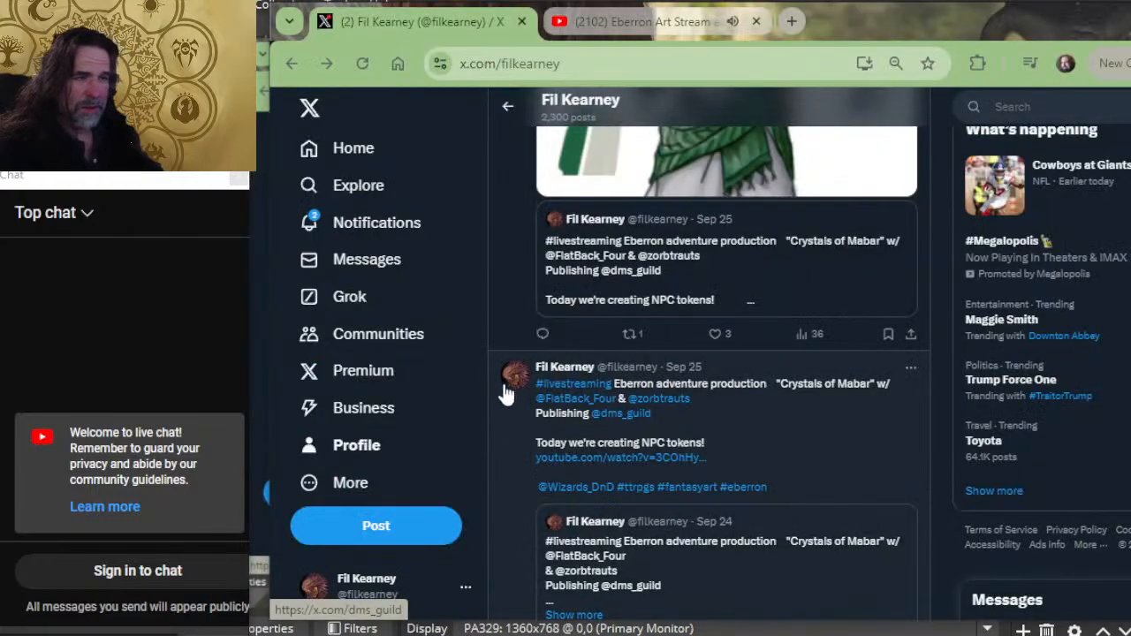
{"action": "left_click", "coordinate": [362, 449]}
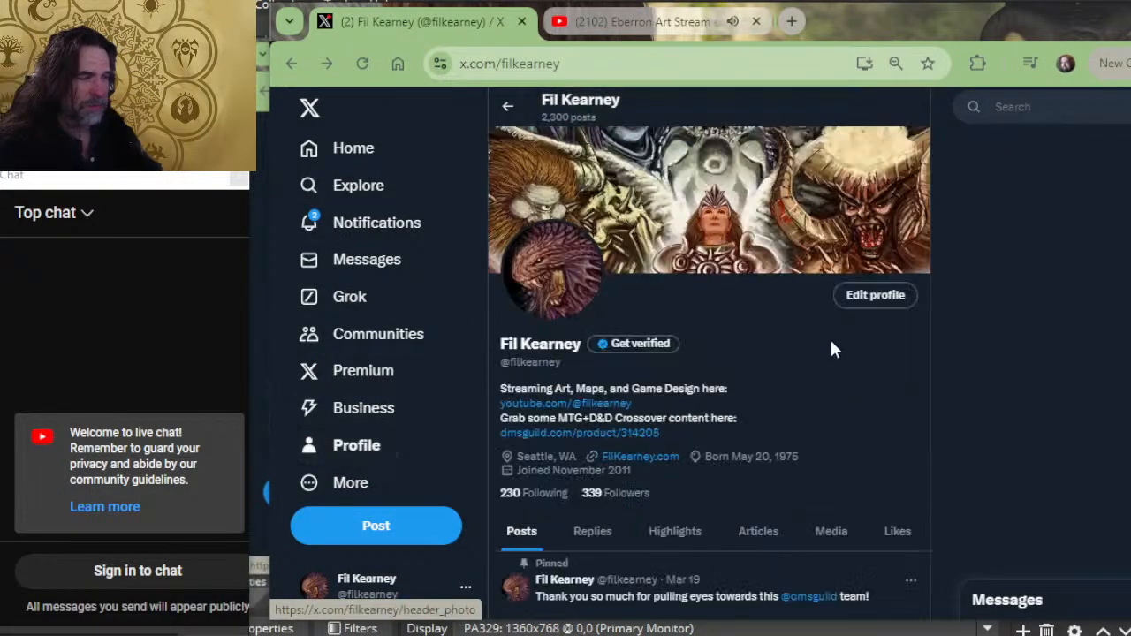
{"action": "scroll", "coordinate": [632, 523], "scroll_direction": "down", "scroll_amount": 15}
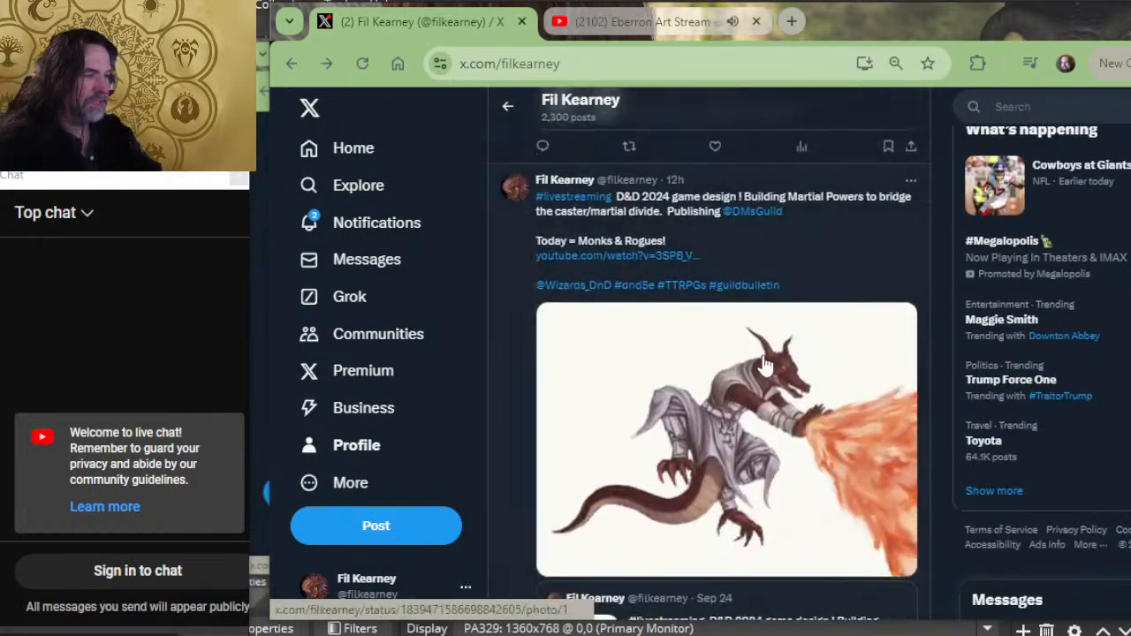
{"action": "scroll", "coordinate": [766, 369], "scroll_direction": "down", "scroll_amount": 10}
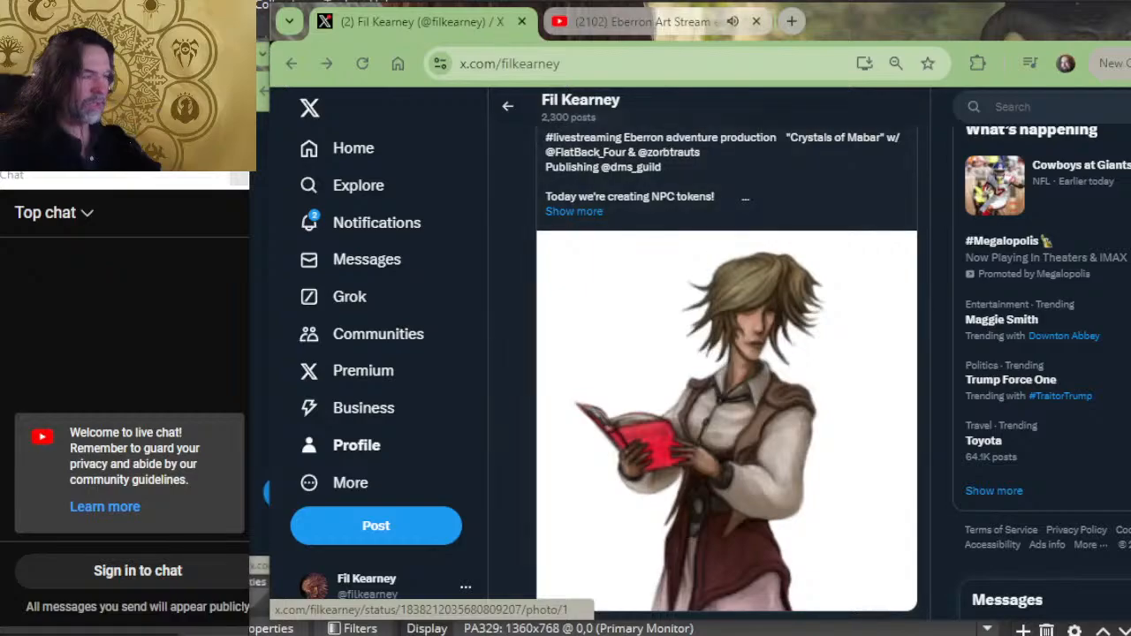
{"action": "left_click", "coordinate": [522, 22]}
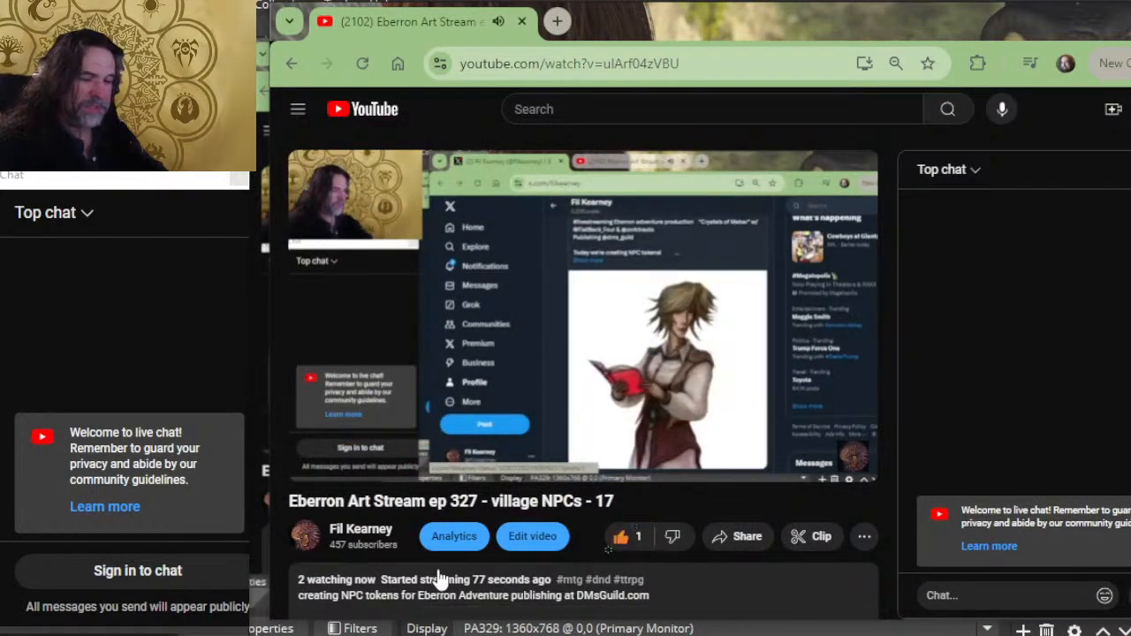
- Expand the full description of the Eberron Art Stream video on YouTube and read through its links
{"action": "scroll", "coordinate": [449, 536], "scroll_direction": "down", "scroll_amount": 2}
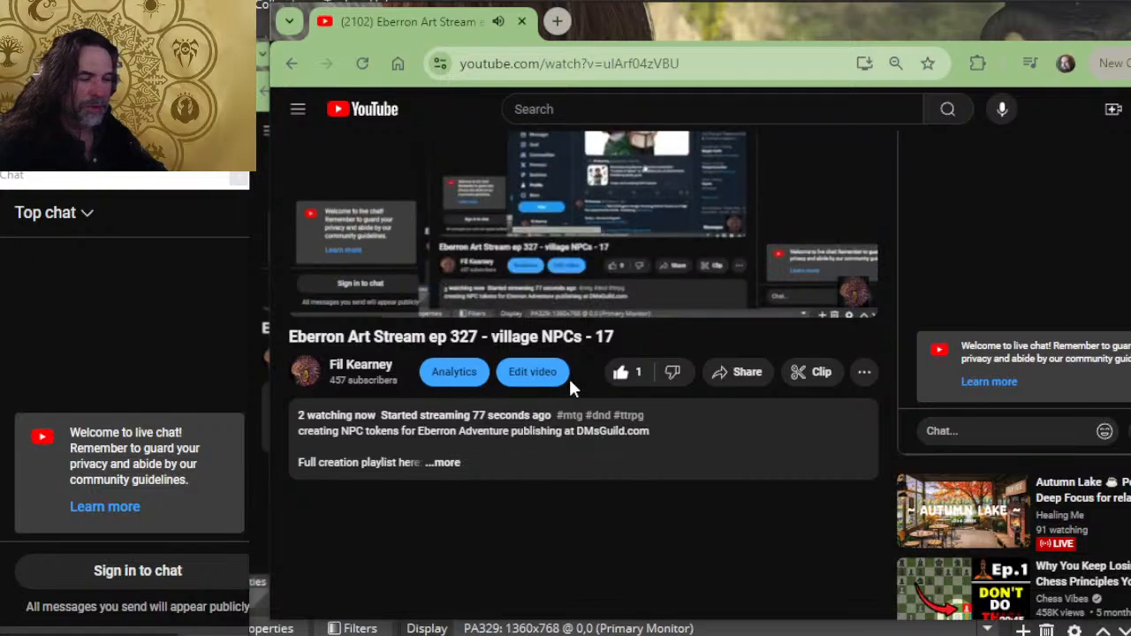
{"action": "key", "text": "alt+Tab"}
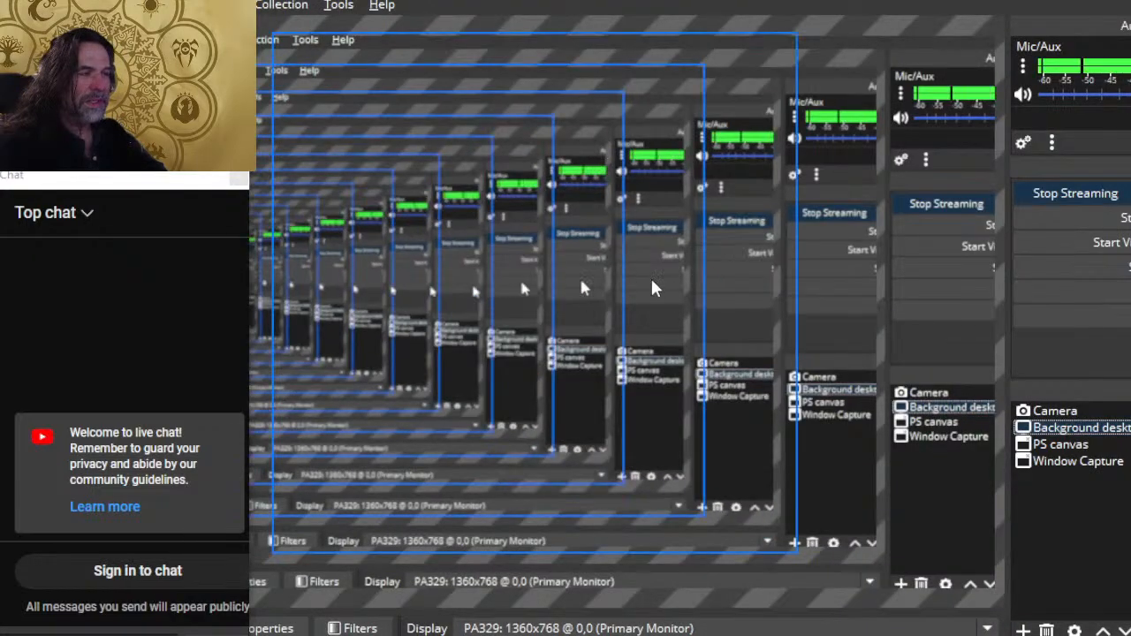
{"action": "key", "text": "alt+Tab"}
{"action": "key", "text": "Tab"}
{"action": "key", "text": "alt+Tab"}
{"action": "key", "text": "alt+Tab"}
{"action": "key", "text": "Tab"}
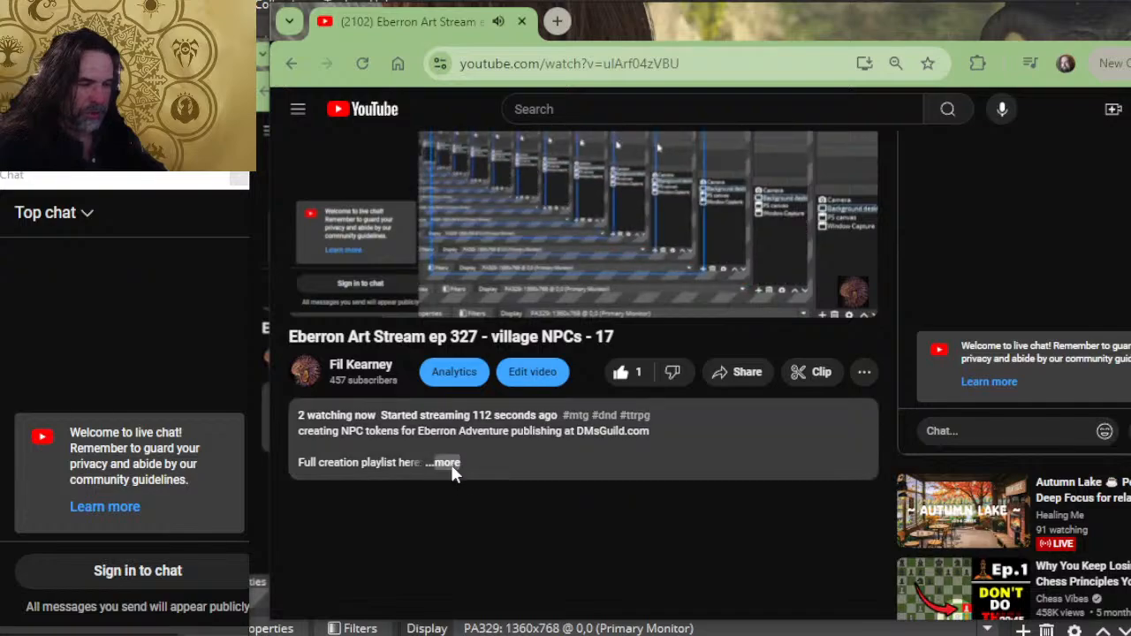
{"action": "left_click", "coordinate": [446, 464]}
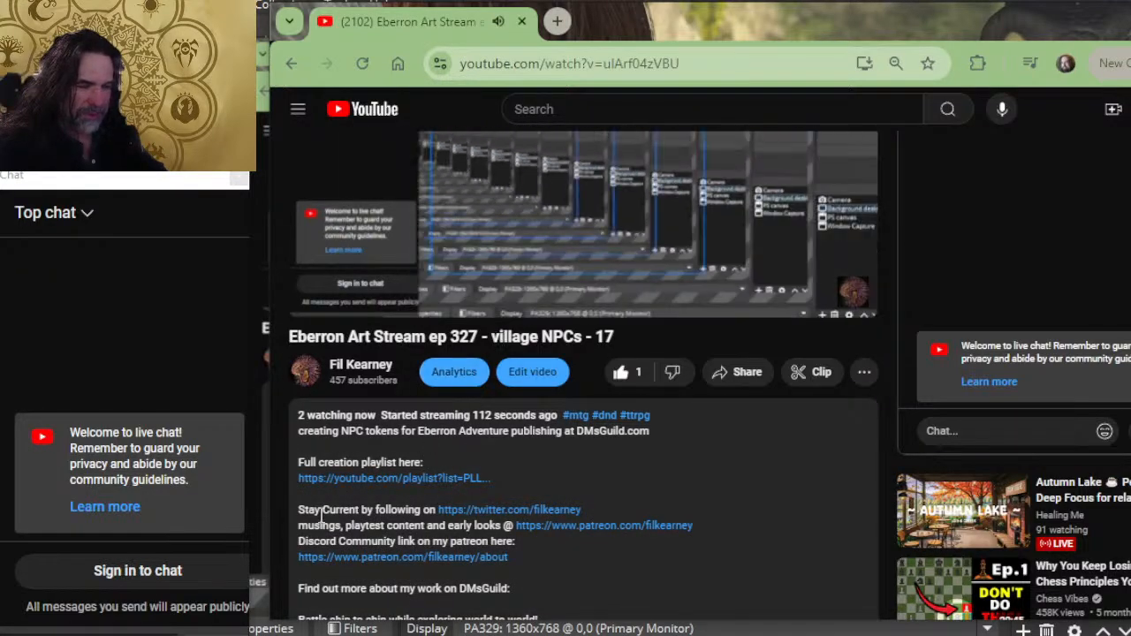
{"action": "scroll", "coordinate": [475, 465], "scroll_direction": "down", "scroll_amount": 2}
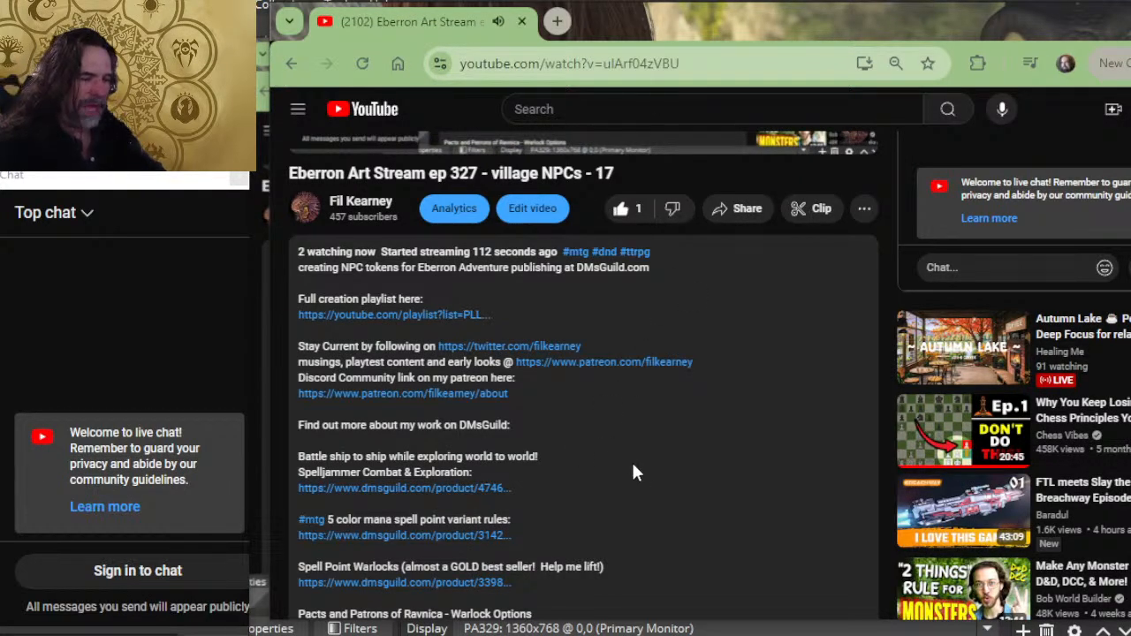
{"action": "scroll", "coordinate": [640, 368], "scroll_direction": "down", "scroll_amount": 2}
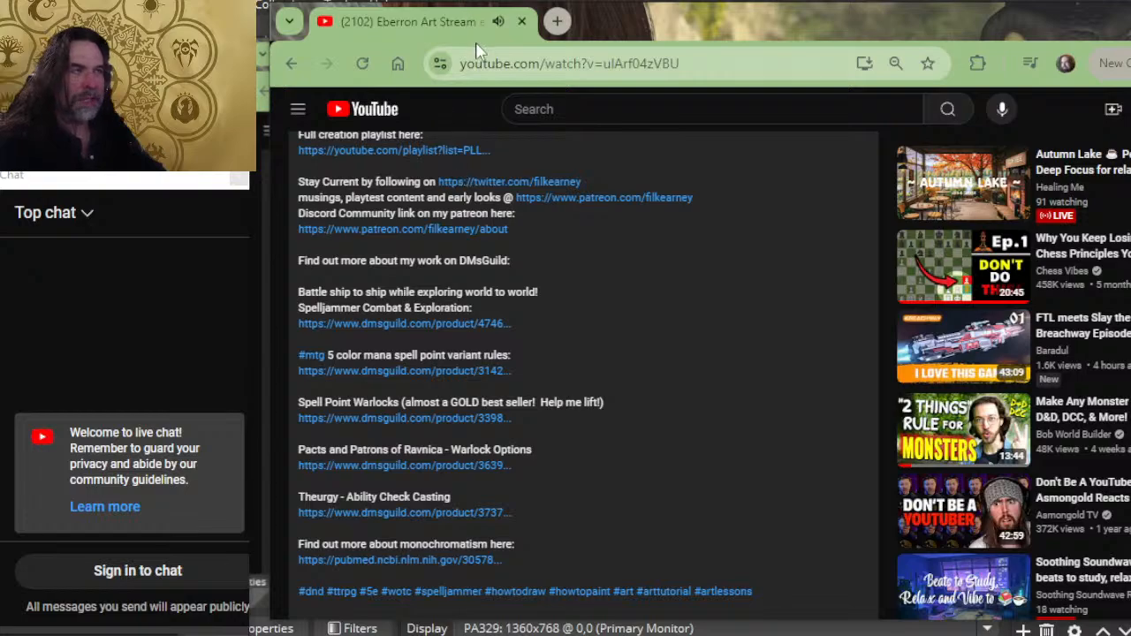
- Switch to Photoshop and close the CoM Cover 2024-03-27.jpg document
{"action": "key", "text": "alt+Tab"}
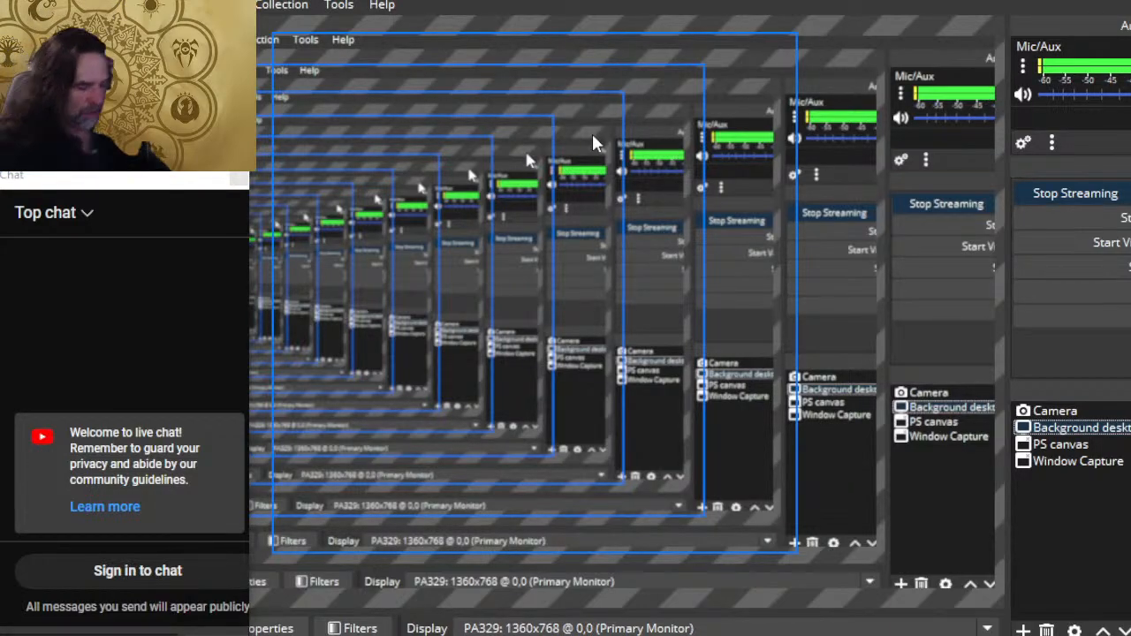
{"action": "key", "text": "alt+Tab"}
{"action": "key", "text": "alt+Tab"}
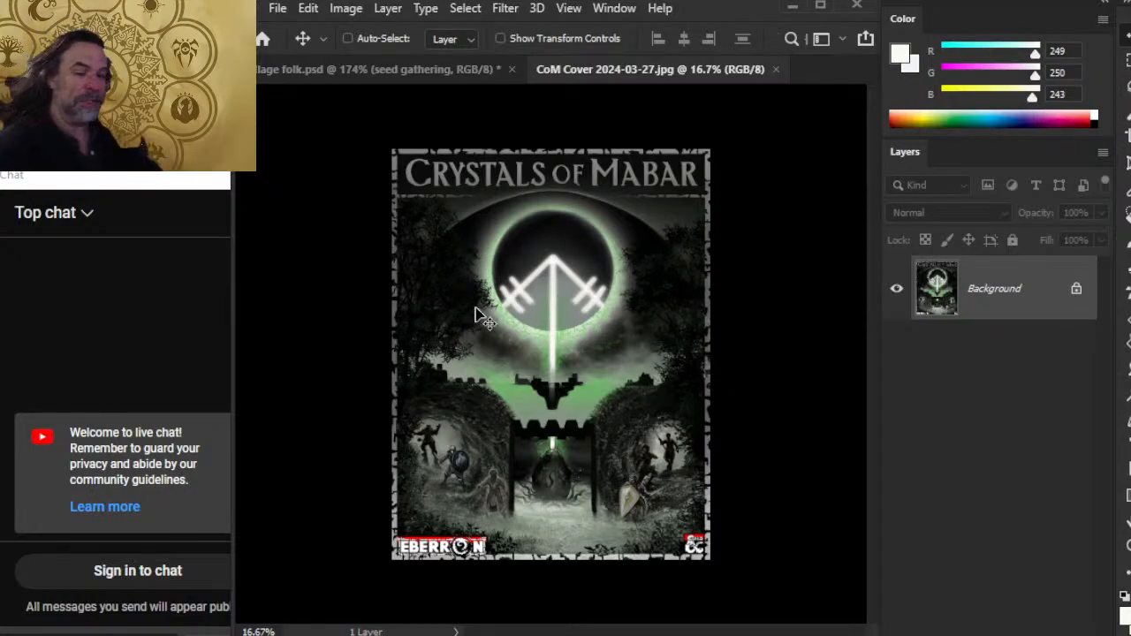
{"action": "left_click", "coordinate": [775, 69]}
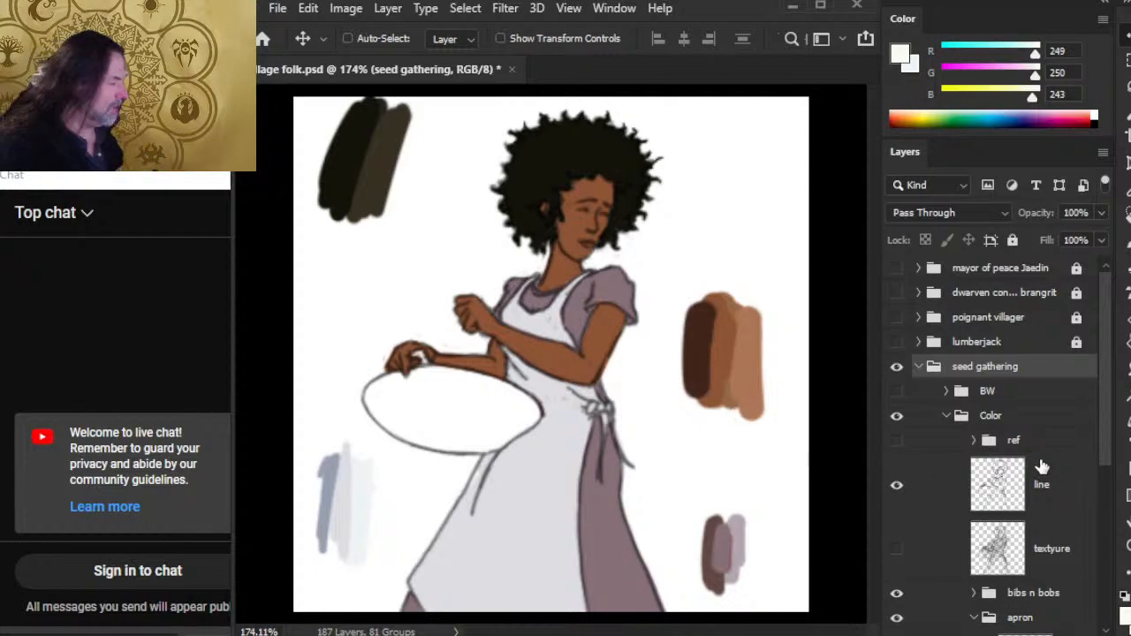
- Toggle the visibility of the layer inside the seed gathering figure's apron group to compare the figure with and without it
{"action": "left_click_drag", "start_coordinate": [1107, 366], "coordinate": [1099, 524]}
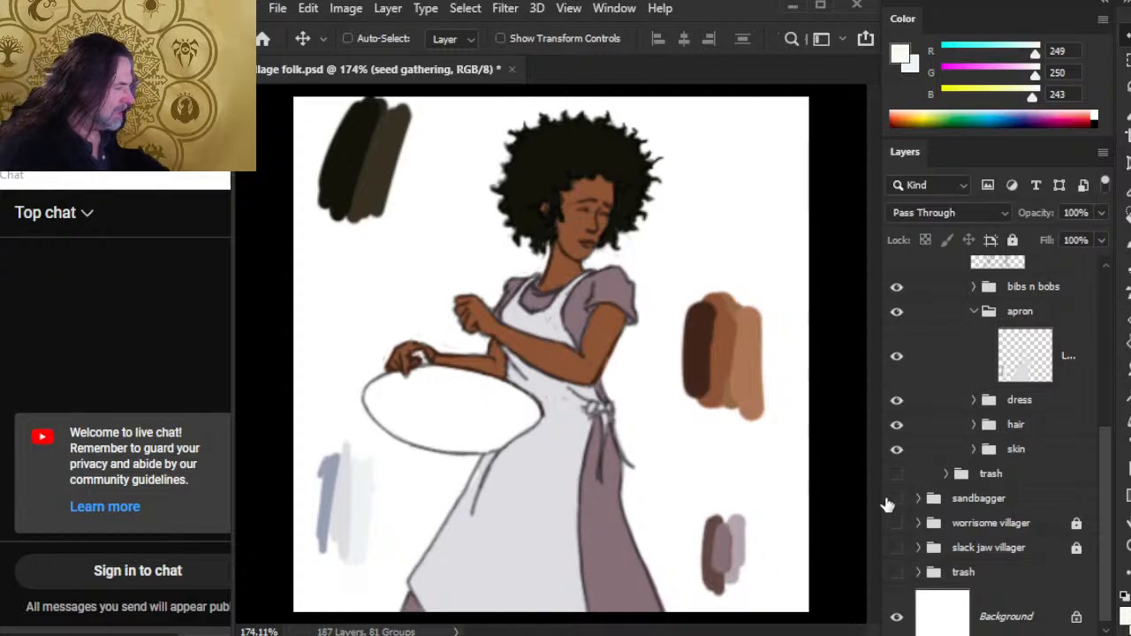
{"action": "left_click", "coordinate": [899, 358]}
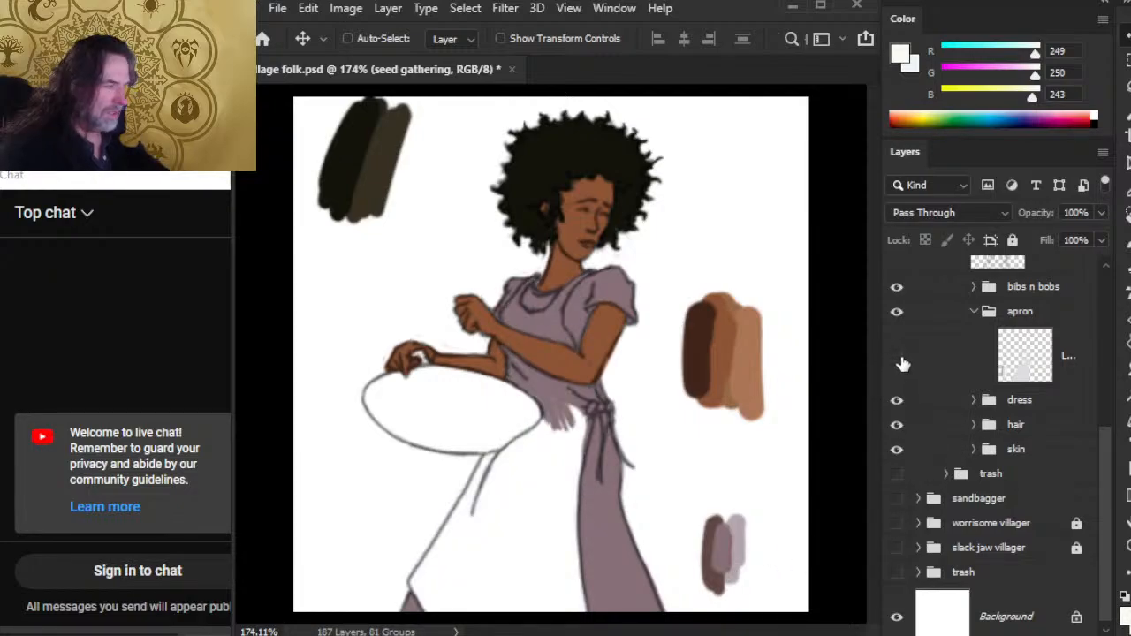
{"action": "left_click", "coordinate": [898, 361]}
{"action": "left_click", "coordinate": [898, 359]}
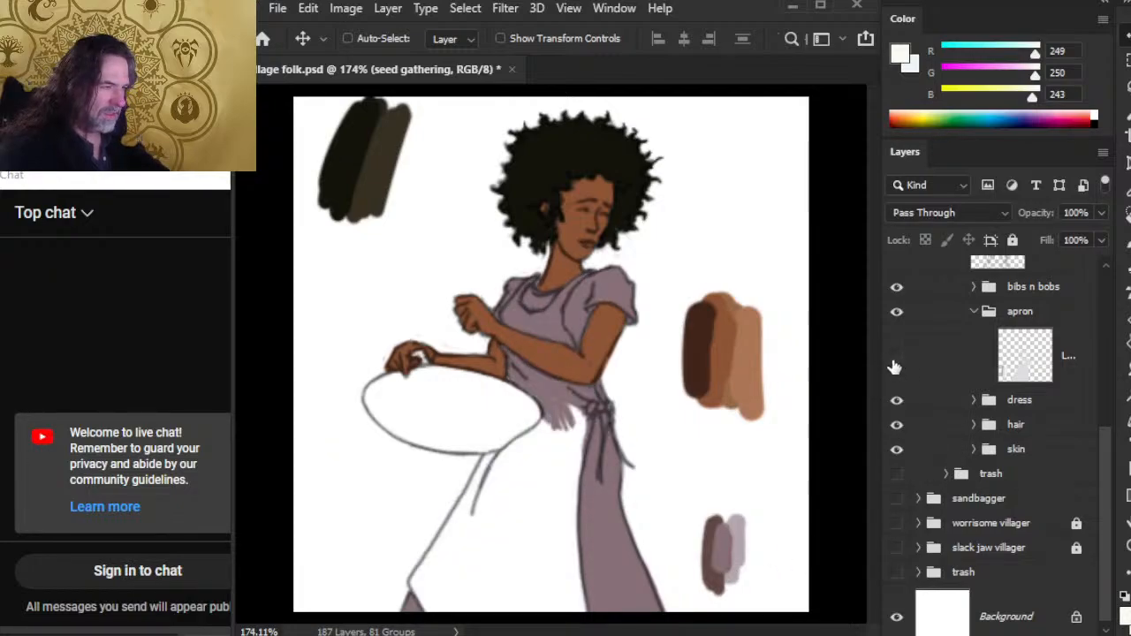
{"action": "left_click", "coordinate": [897, 359]}
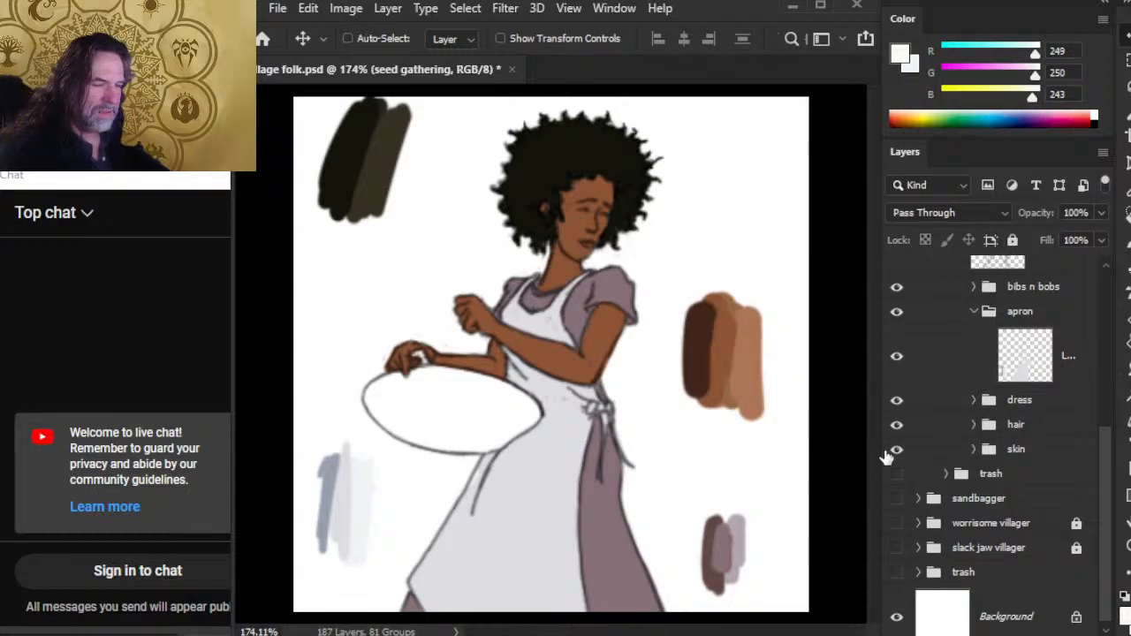
- Switch to Chrome, search Google for wicker baskets in a new tab, and open the round brown Dalebrook willow basket listing
{"action": "key", "text": "alt+Tab"}
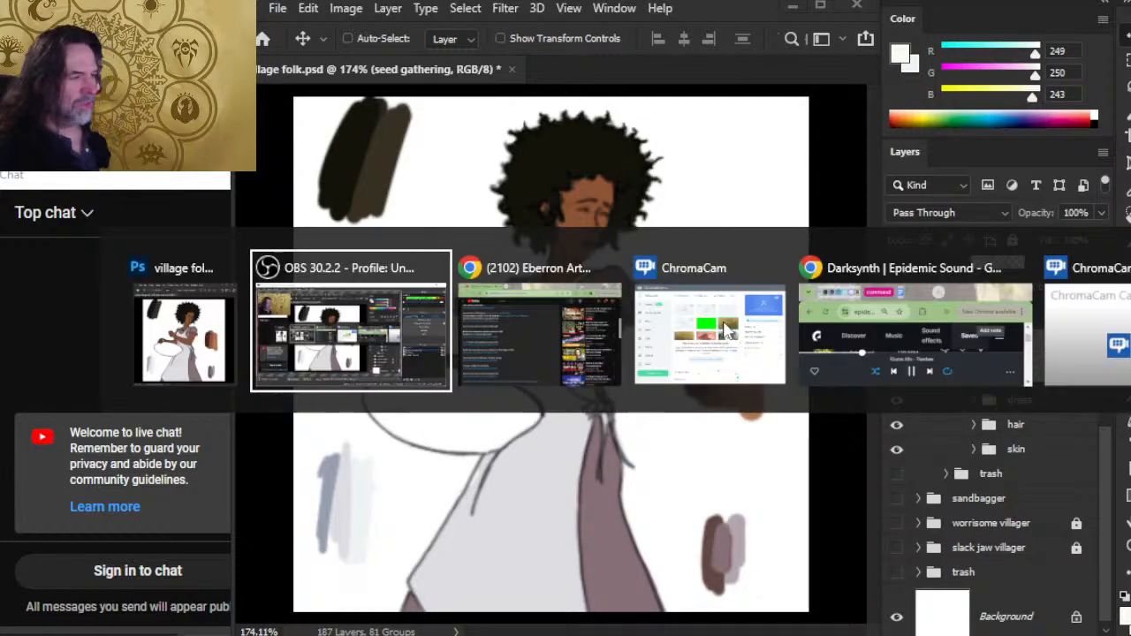
{"action": "key", "text": "alt+Tab"}
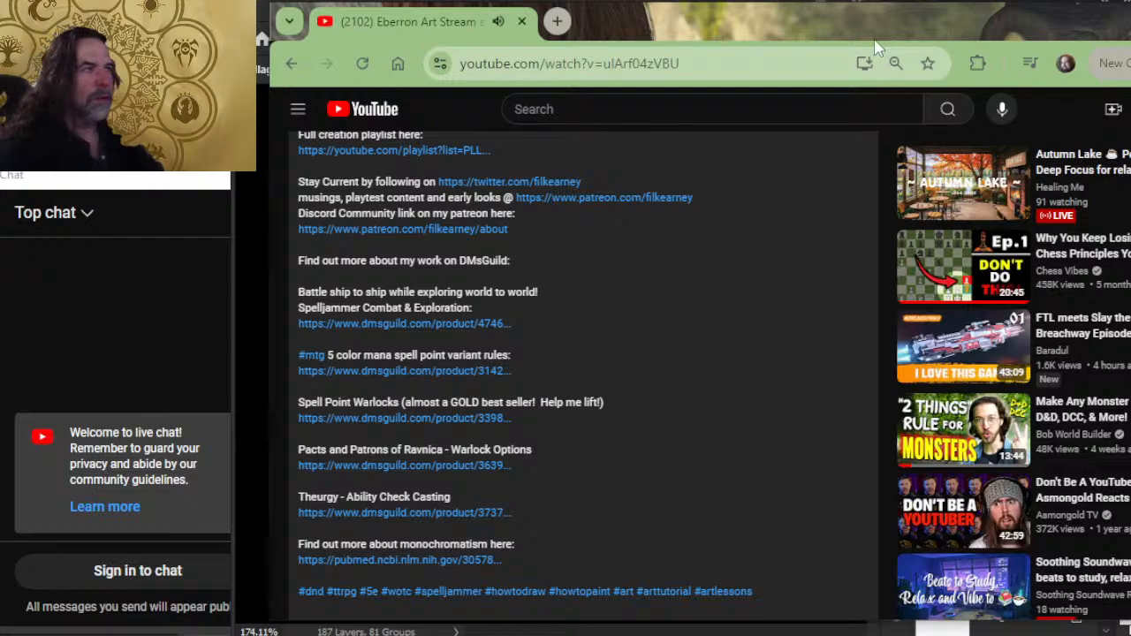
{"action": "left_click", "coordinate": [557, 20]}
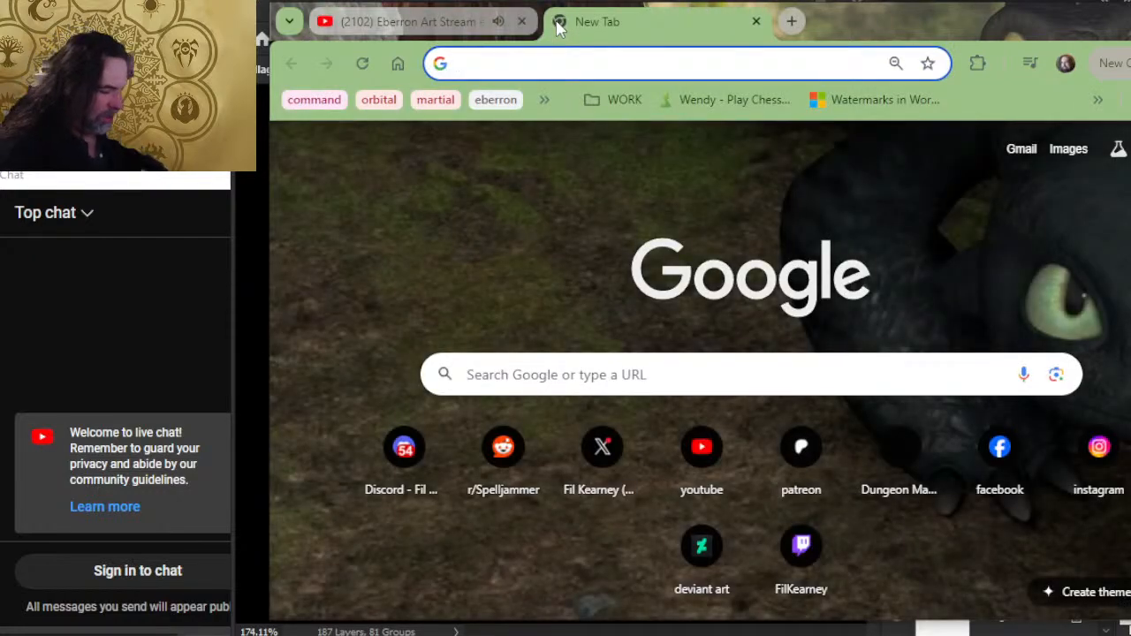
{"action": "type", "text": "wicker baske"}
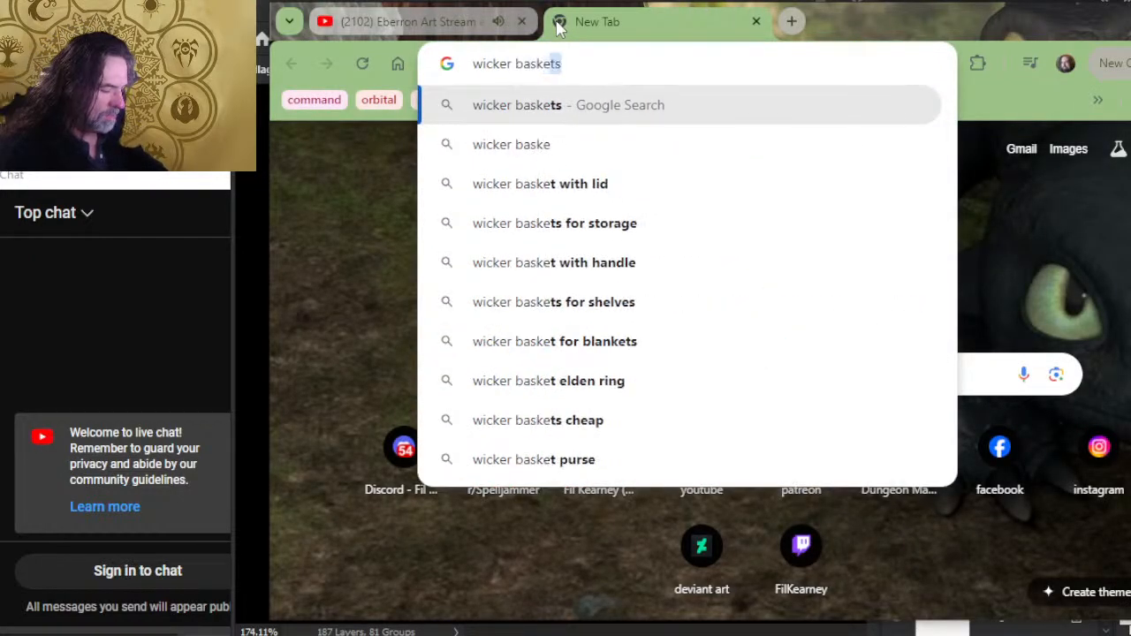
{"action": "key", "text": "Return"}
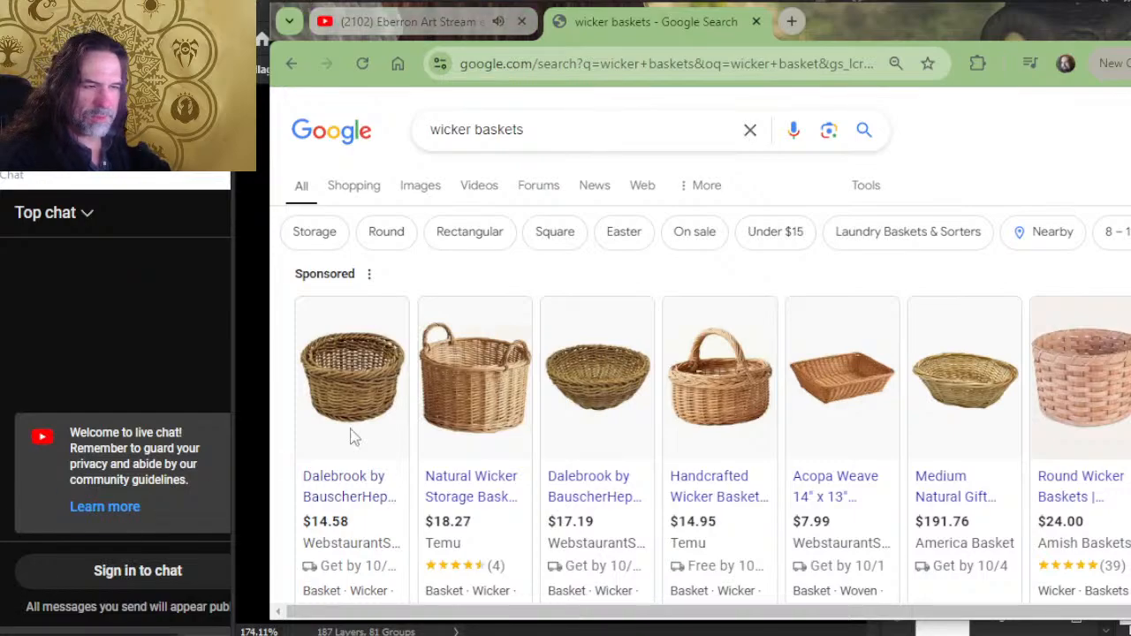
{"action": "mouse_move", "coordinate": [386, 406]}
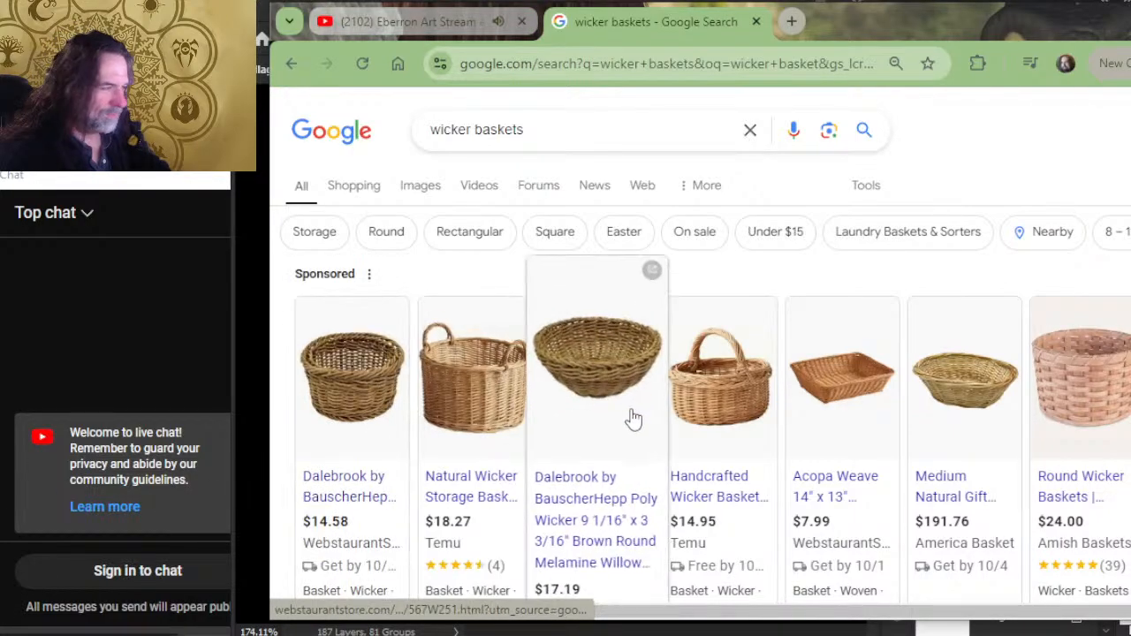
{"action": "left_click", "coordinate": [607, 386]}
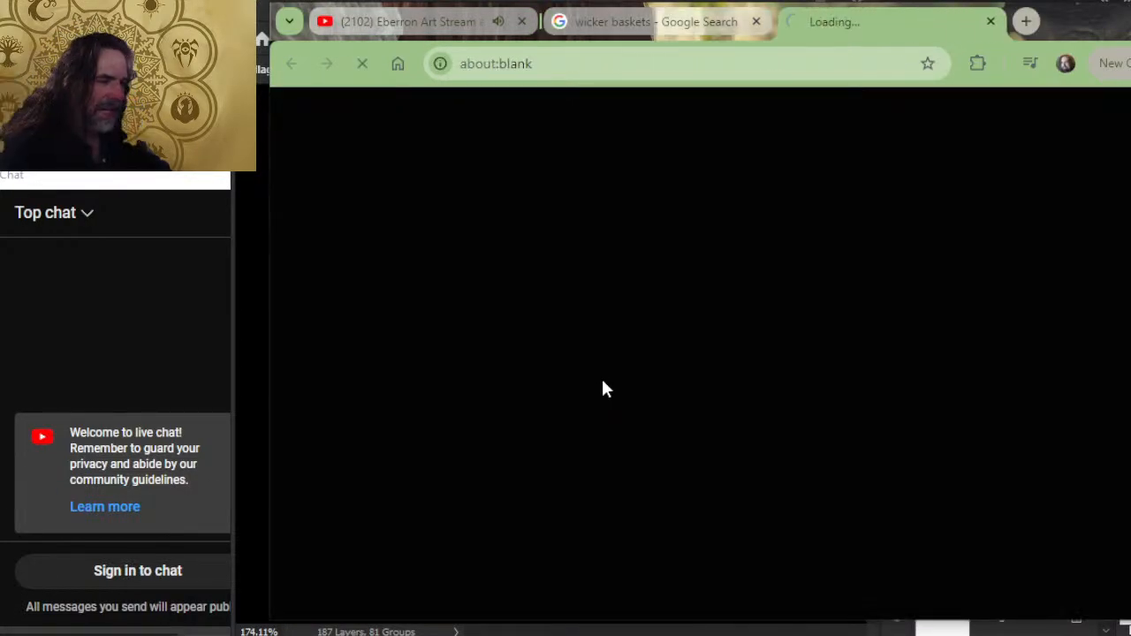
- Copy the product photo of the round brown wicker basket from the listing
{"action": "scroll", "coordinate": [654, 372], "scroll_direction": "down", "scroll_amount": 4}
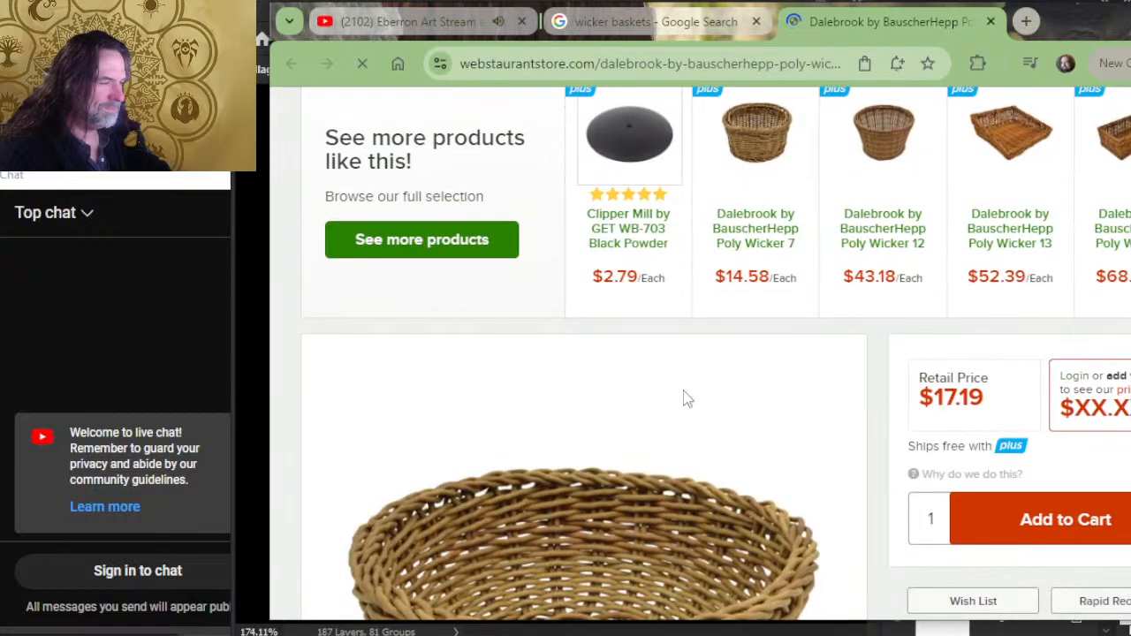
{"action": "scroll", "coordinate": [681, 397], "scroll_direction": "up", "scroll_amount": 4}
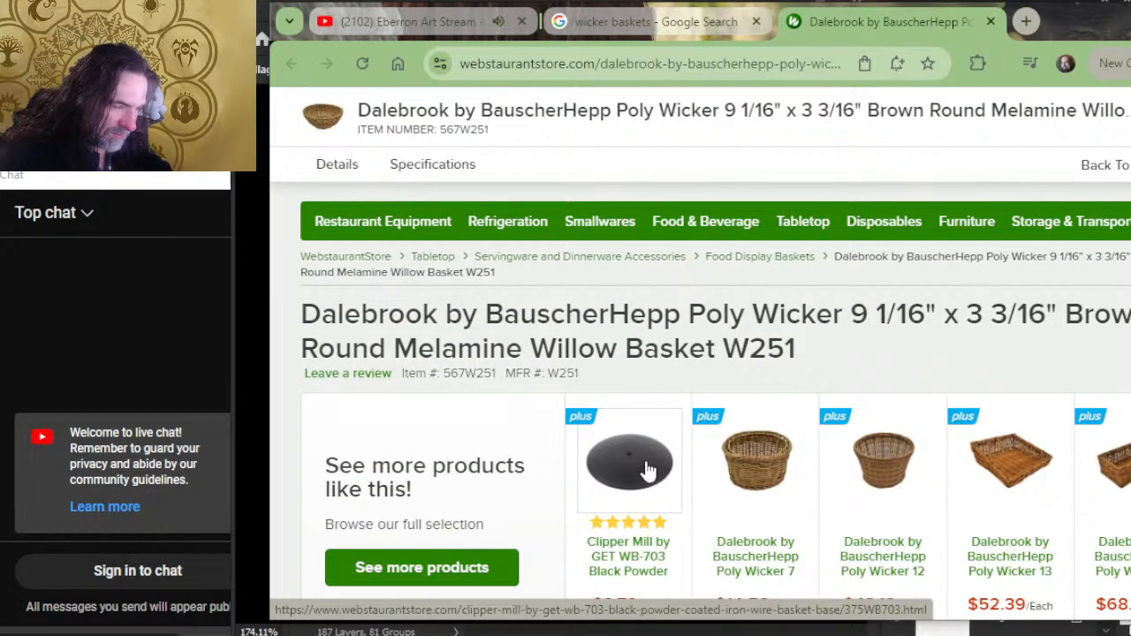
{"action": "scroll", "coordinate": [648, 468], "scroll_direction": "down", "scroll_amount": 5}
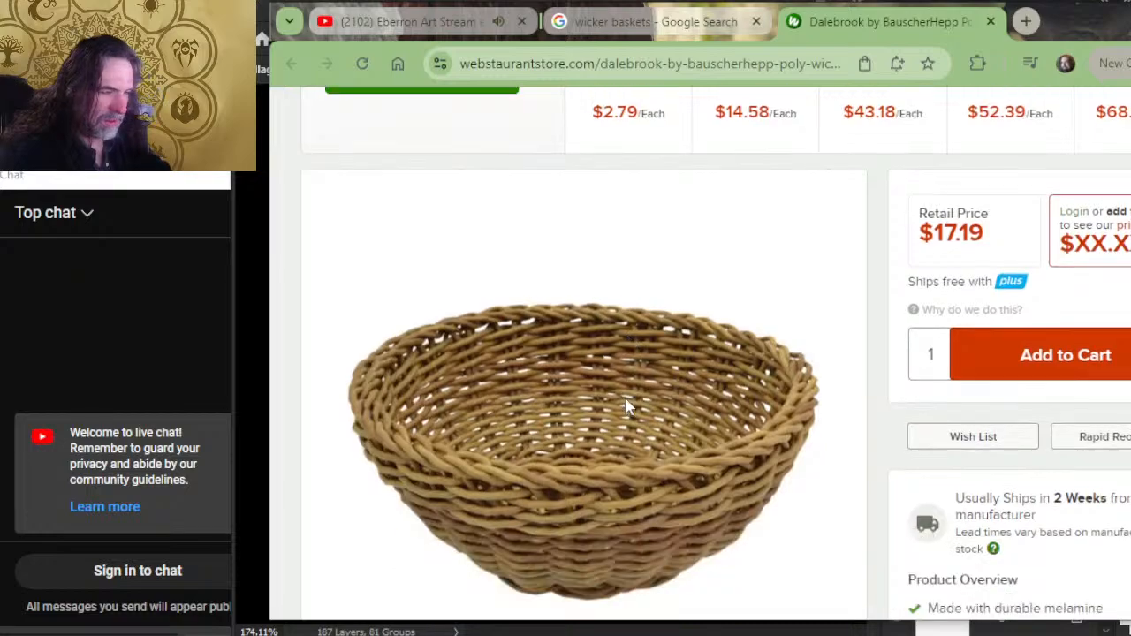
{"action": "right_click", "coordinate": [626, 407]}
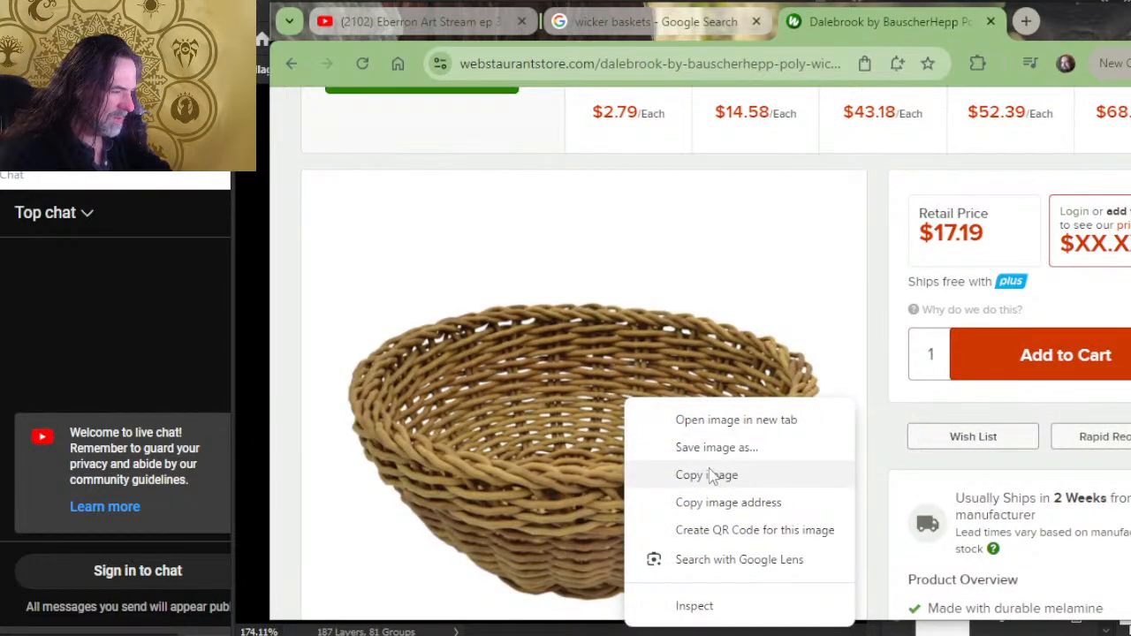
{"action": "left_click", "coordinate": [714, 474]}
- Switch to Photoshop and paste the basket photo above the reference photos in the seed gathering figure's ref group
{"action": "key", "text": "alt+Tab"}
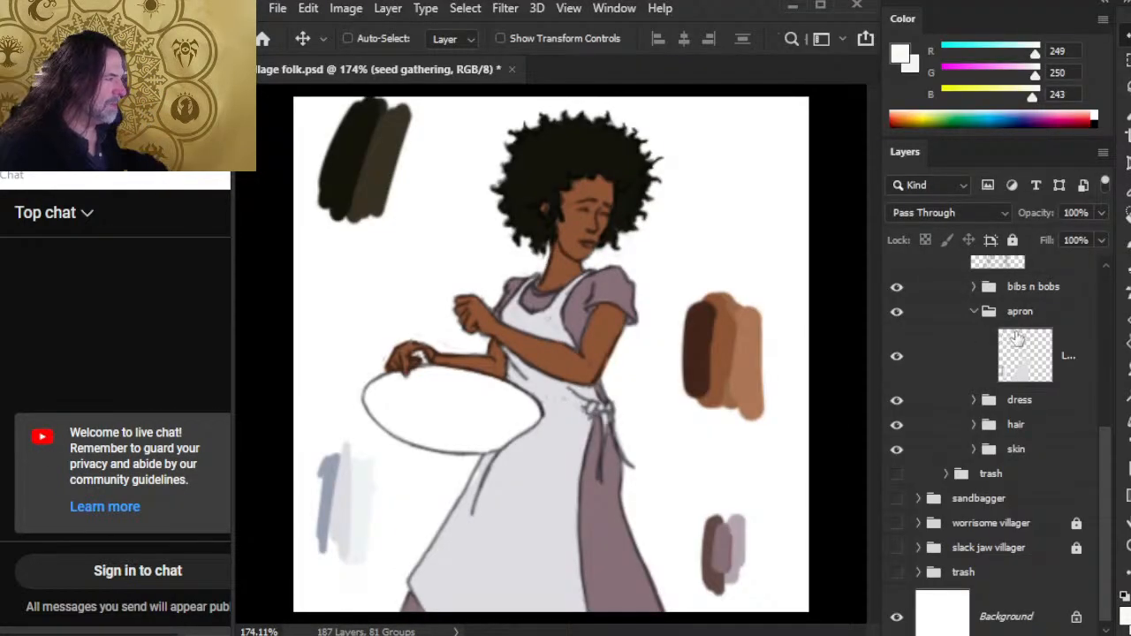
{"action": "scroll", "coordinate": [1075, 336], "scroll_direction": "up", "scroll_amount": 5}
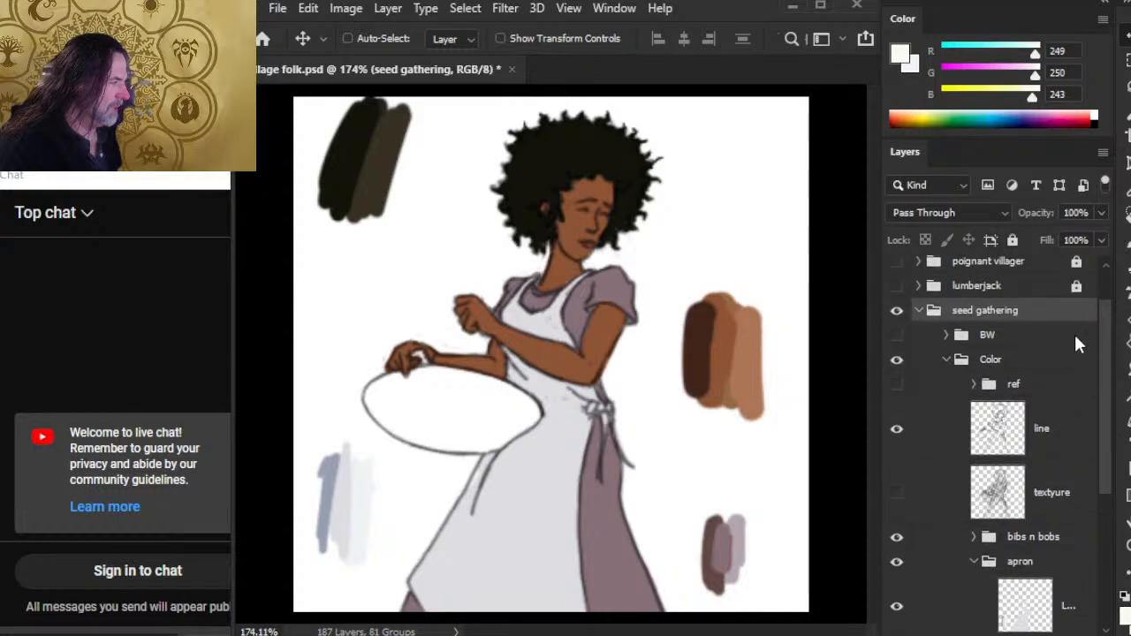
{"action": "left_click", "coordinate": [975, 385]}
{"action": "left_click", "coordinate": [898, 384]}
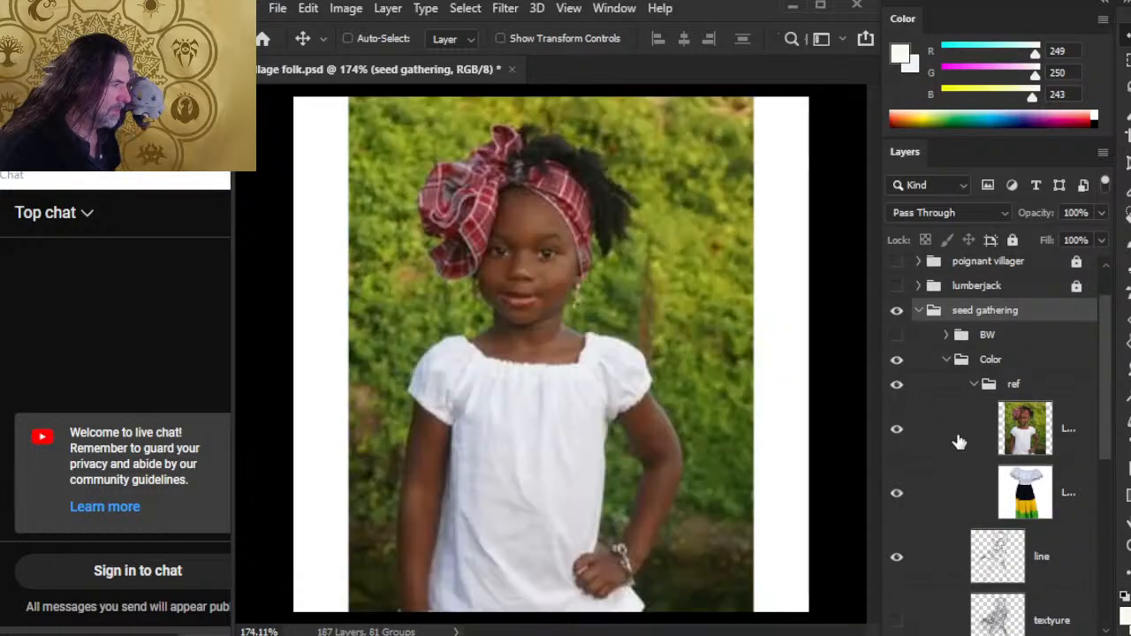
{"action": "left_click", "coordinate": [962, 433]}
{"action": "key", "text": "ctrl+v"}
- Sample a mid brown (RGB 121, 90, 46) from the basket photo with the Brush tool, and collapse and hide the ref group
{"action": "key", "text": "b"}
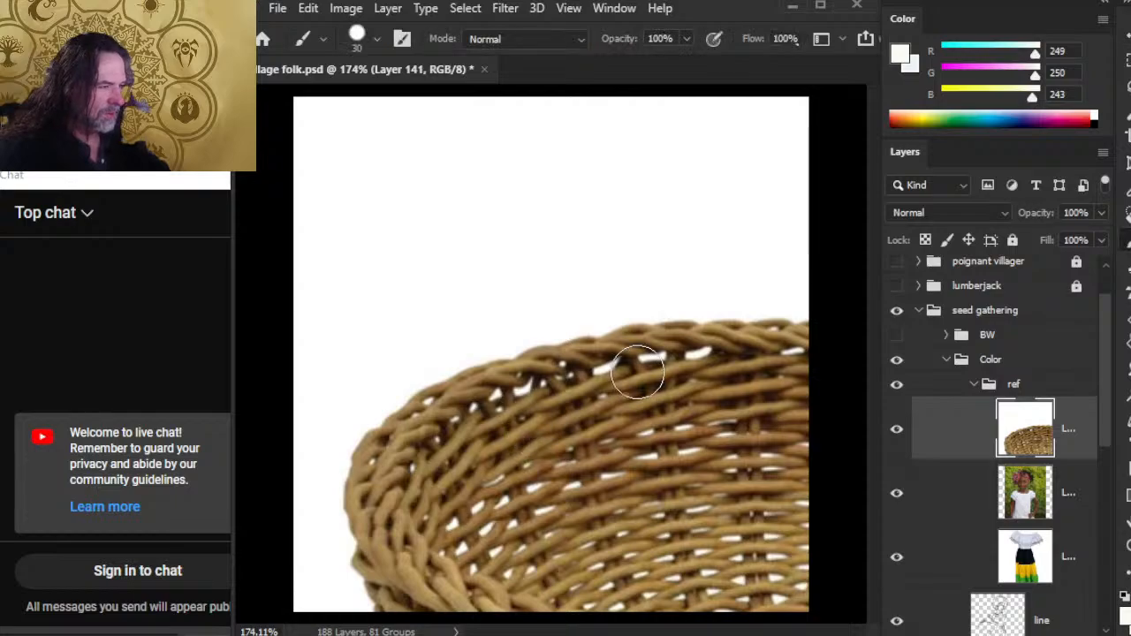
{"action": "left_click_drag", "start_coordinate": [640, 371], "coordinate": [475, 404]}
{"action": "key", "text": "alt+Tab"}
{"action": "key", "text": "Escape"}
{"action": "left_click", "coordinate": [974, 384]}
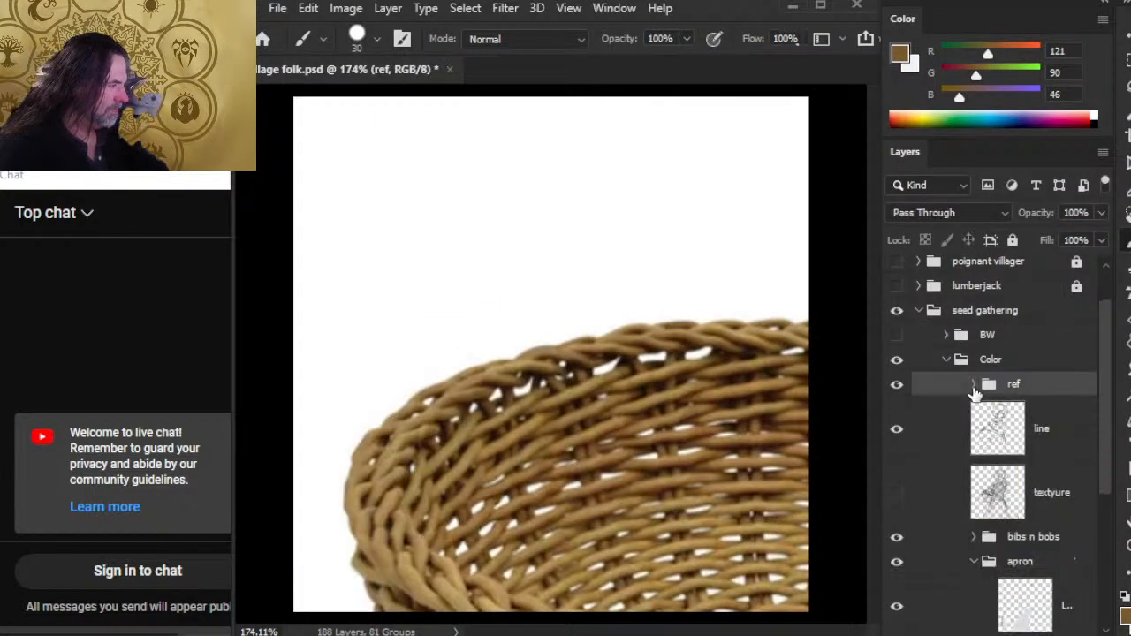
{"action": "left_click", "coordinate": [908, 383]}
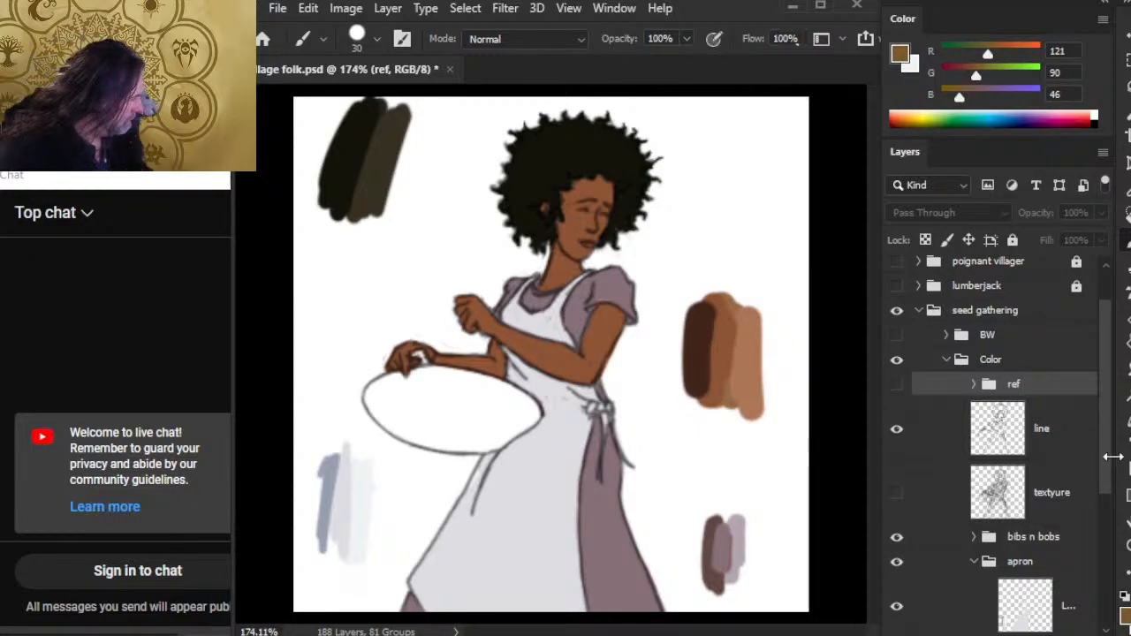
- On the layer in the bibs n bobs group, paint a mid-brown swatch beside the figure above the basket with a size 9 brush
{"action": "scroll", "coordinate": [944, 470], "scroll_direction": "down", "scroll_amount": 3}
{"action": "left_click", "coordinate": [973, 478]}
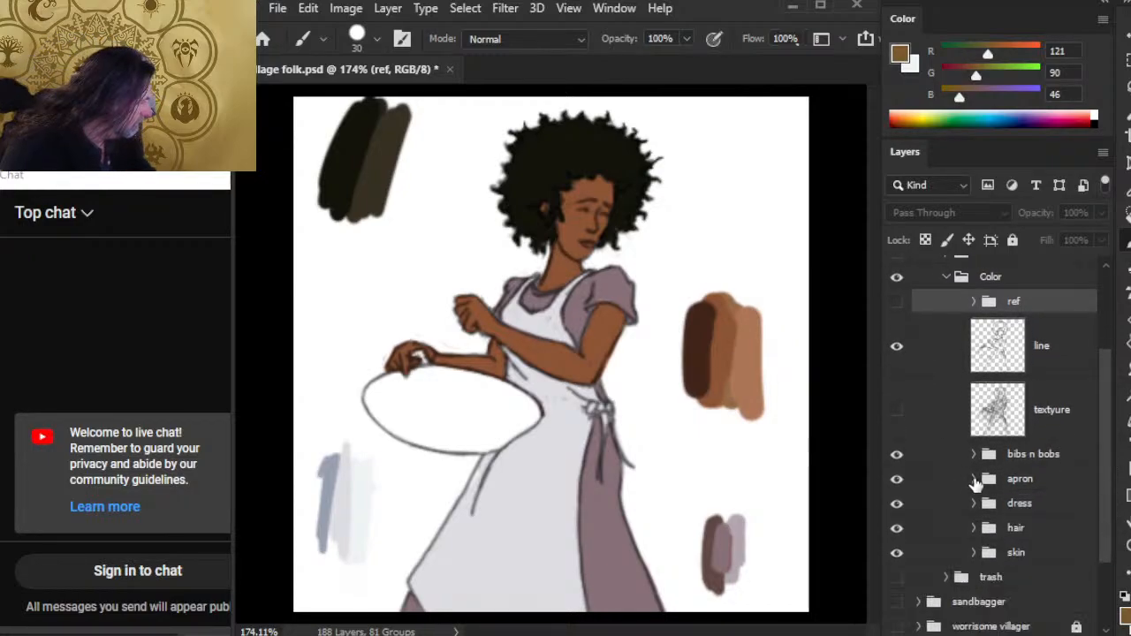
{"action": "left_click", "coordinate": [973, 453]}
{"action": "left_click", "coordinate": [1071, 508]}
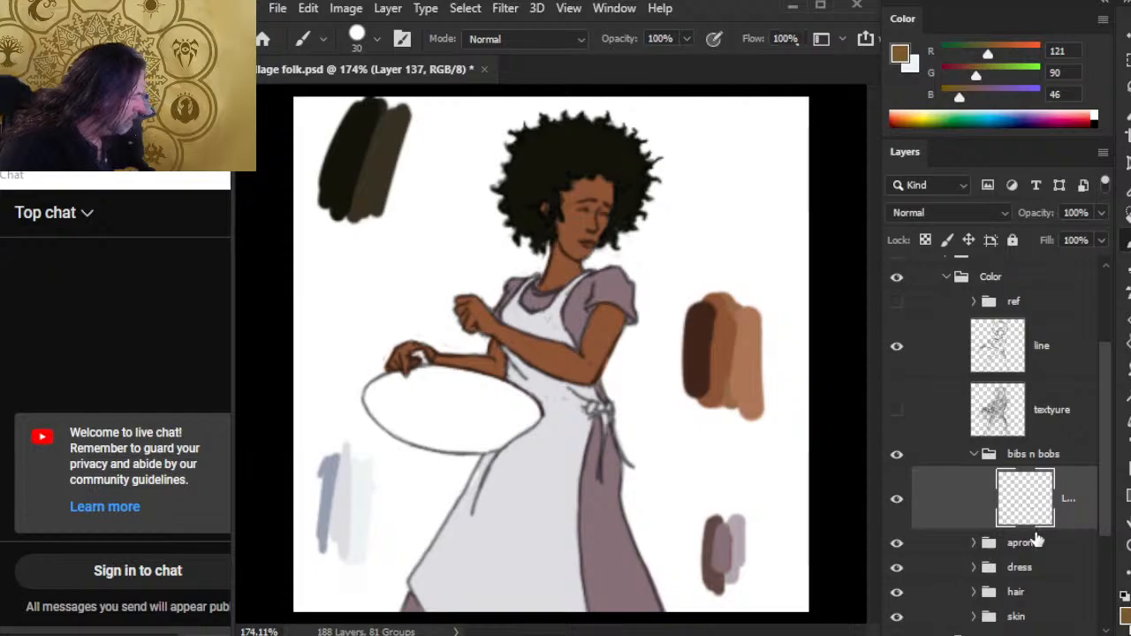
{"action": "key", "text": "bracketleft"}
{"action": "key", "text": "bracketleft"}
{"action": "key", "text": "bracketleft"}
{"action": "key", "text": "bracketleft"}
{"action": "key", "text": "bracketleft"}
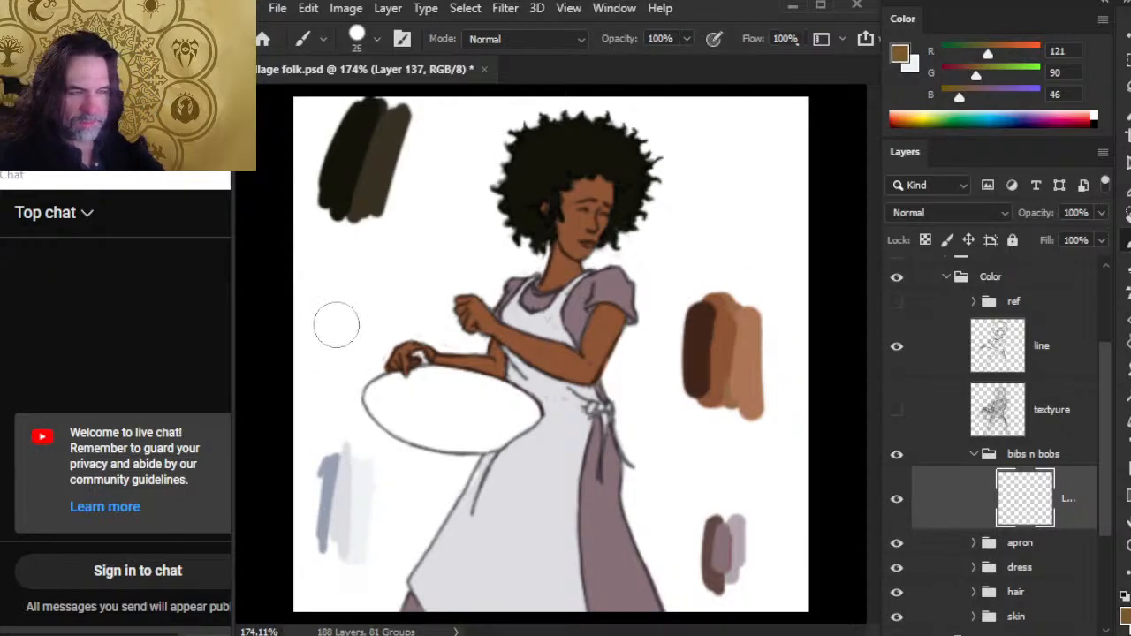
{"action": "mouse_move", "coordinate": [334, 282]}
{"action": "left_mouse_down"}
{"action": "mouse_move", "coordinate": [330, 355]}
{"action": "mouse_move", "coordinate": [334, 285]}
{"action": "left_mouse_up"}
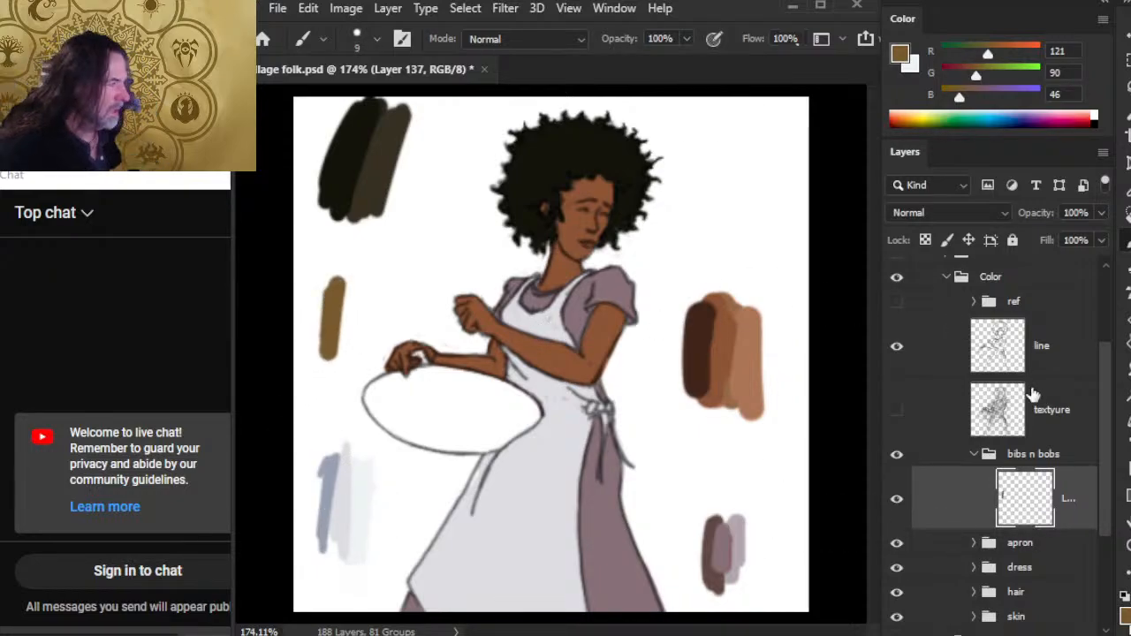
- Sample a light tan (RGB 157, 133, 87) from the basket reference and paint its swatch to the right of the mid-brown one
{"action": "left_click", "coordinate": [898, 302]}
{"action": "left_click_drag", "start_coordinate": [437, 413], "coordinate": [413, 418]}
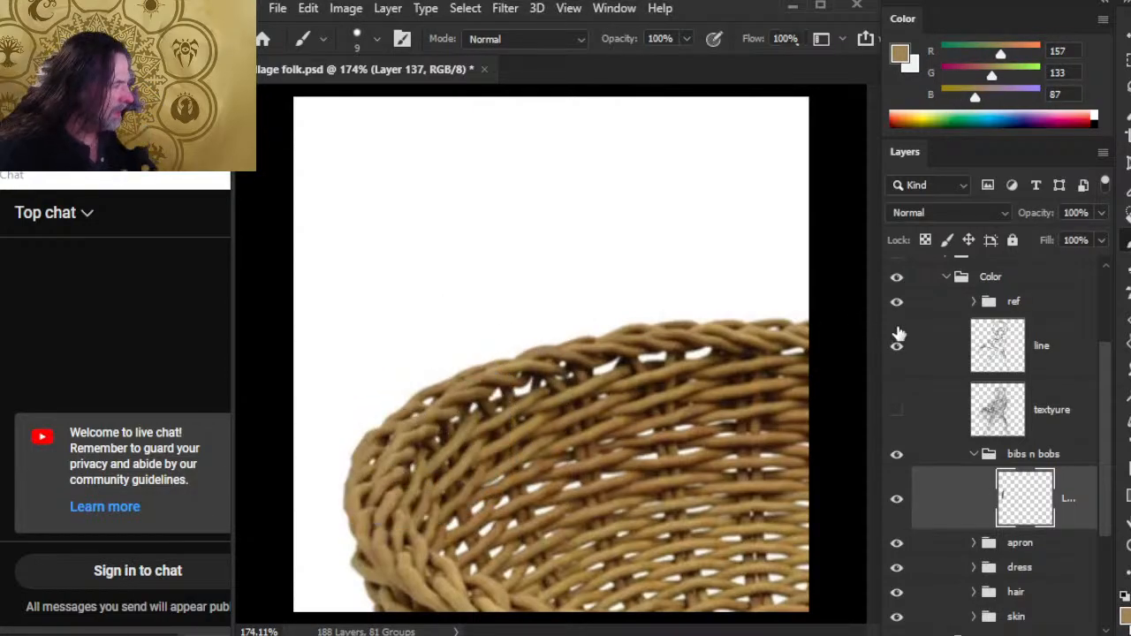
{"action": "left_click", "coordinate": [897, 301]}
{"action": "left_click_drag", "start_coordinate": [362, 283], "coordinate": [352, 350]}
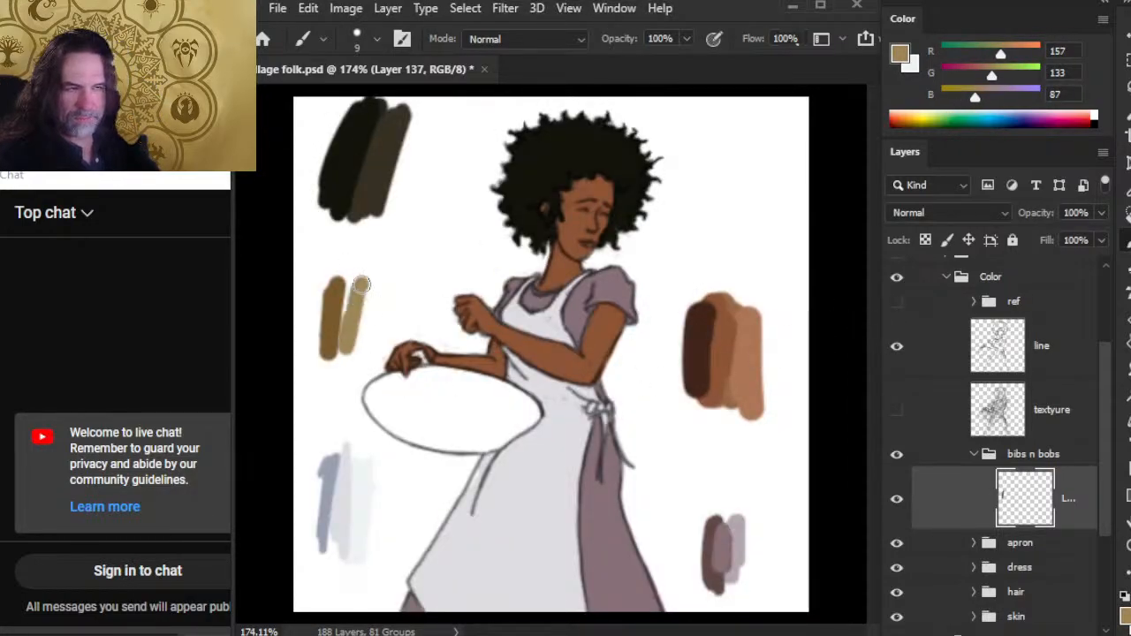
- Sample a dark brown (RGB 36, 21, 3) from the basket reference and paint its swatch to the left of the mid-brown one
{"action": "left_click", "coordinate": [897, 302]}
{"action": "left_click_drag", "start_coordinate": [575, 398], "coordinate": [612, 349]}
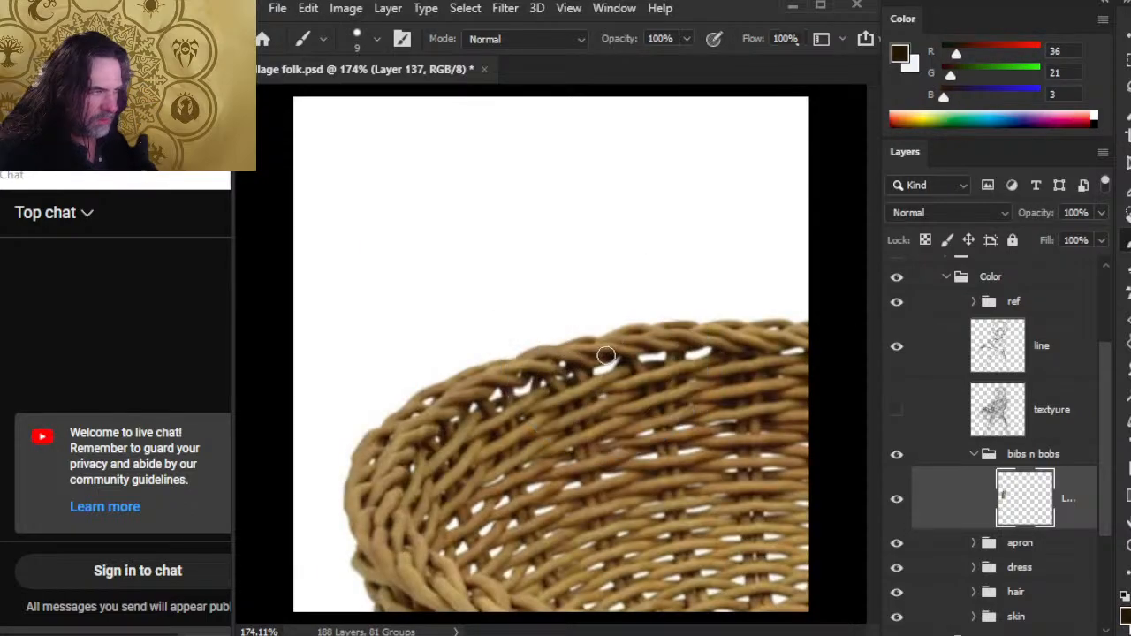
{"action": "left_click", "coordinate": [898, 301]}
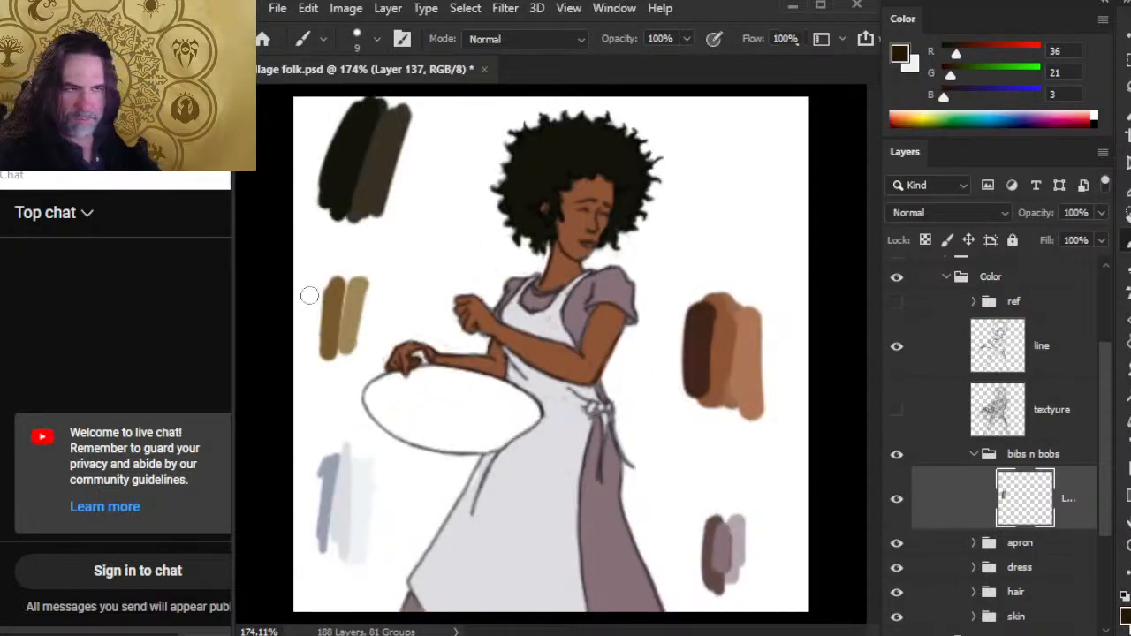
{"action": "left_click_drag", "start_coordinate": [306, 292], "coordinate": [306, 376]}
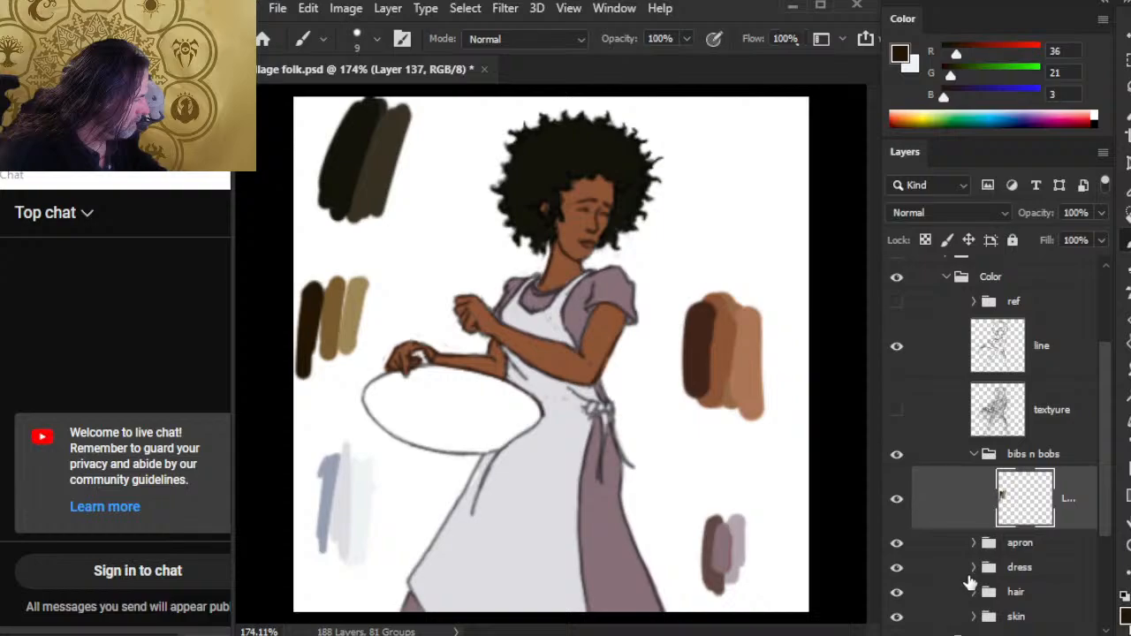
- Paint the basket's upper rim, its left edge and the gap under the hand in the swatch's mid brown, erasing overspill around the fingers
{"action": "key", "text": "alt"}
{"action": "left_click", "coordinate": [339, 298], "text": "alt"}
{"action": "mouse_move", "coordinate": [399, 391]}
{"action": "left_mouse_down"}
{"action": "mouse_move", "coordinate": [389, 389]}
{"action": "mouse_move", "coordinate": [432, 378]}
{"action": "mouse_move", "coordinate": [390, 388]}
{"action": "mouse_move", "coordinate": [403, 369]}
{"action": "left_mouse_up"}
{"action": "key", "text": "e"}
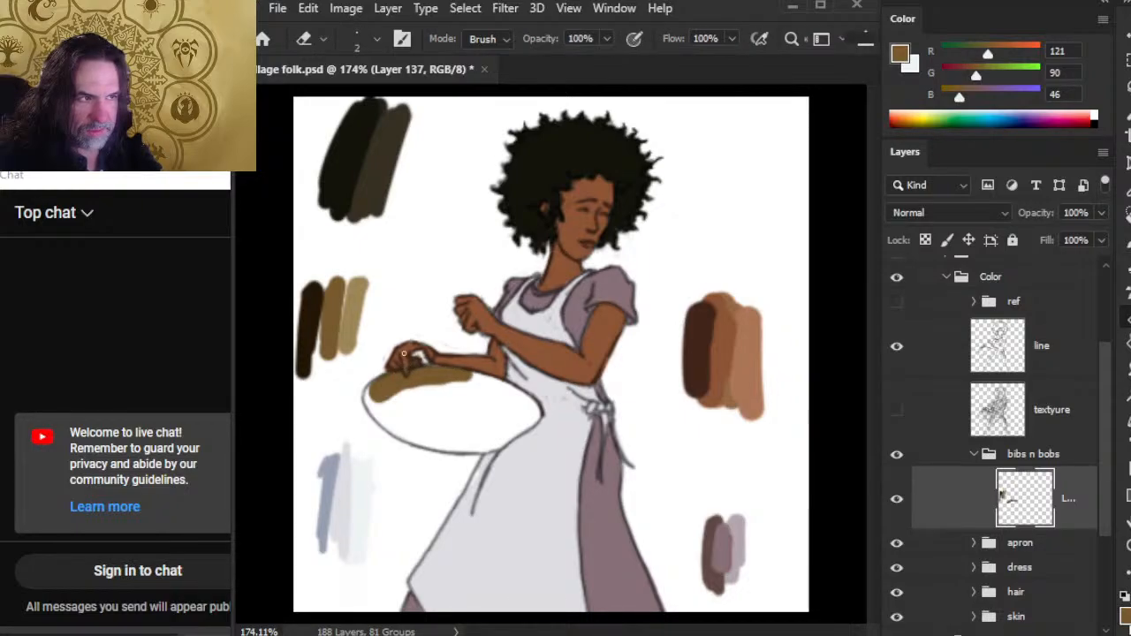
{"action": "key", "text": "b"}
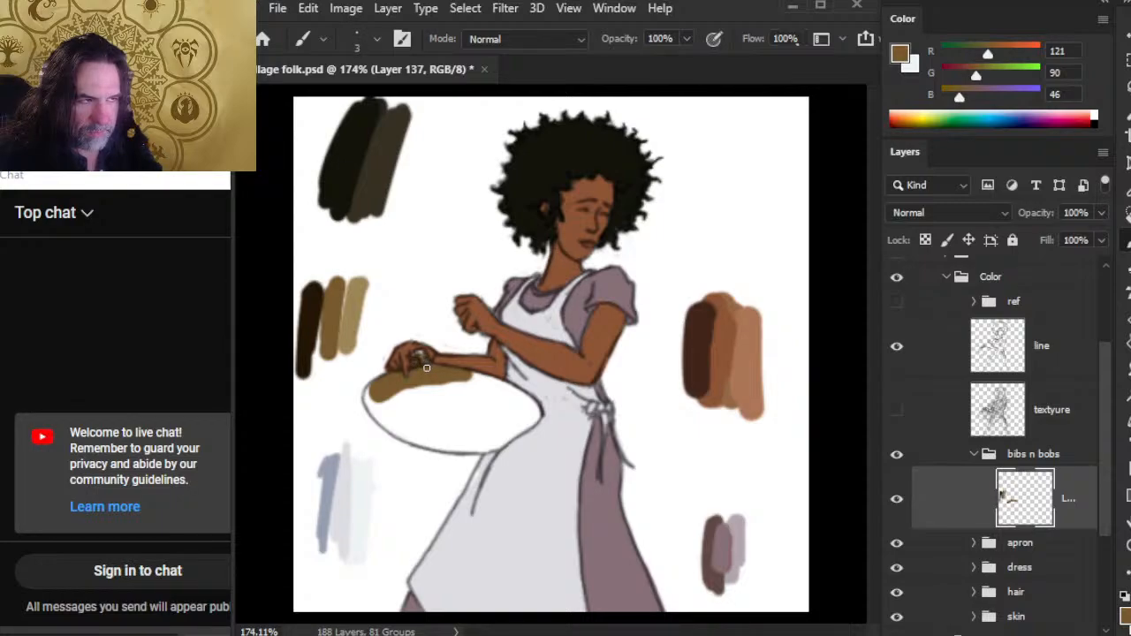
{"action": "key", "text": "e"}
{"action": "key", "text": "b"}
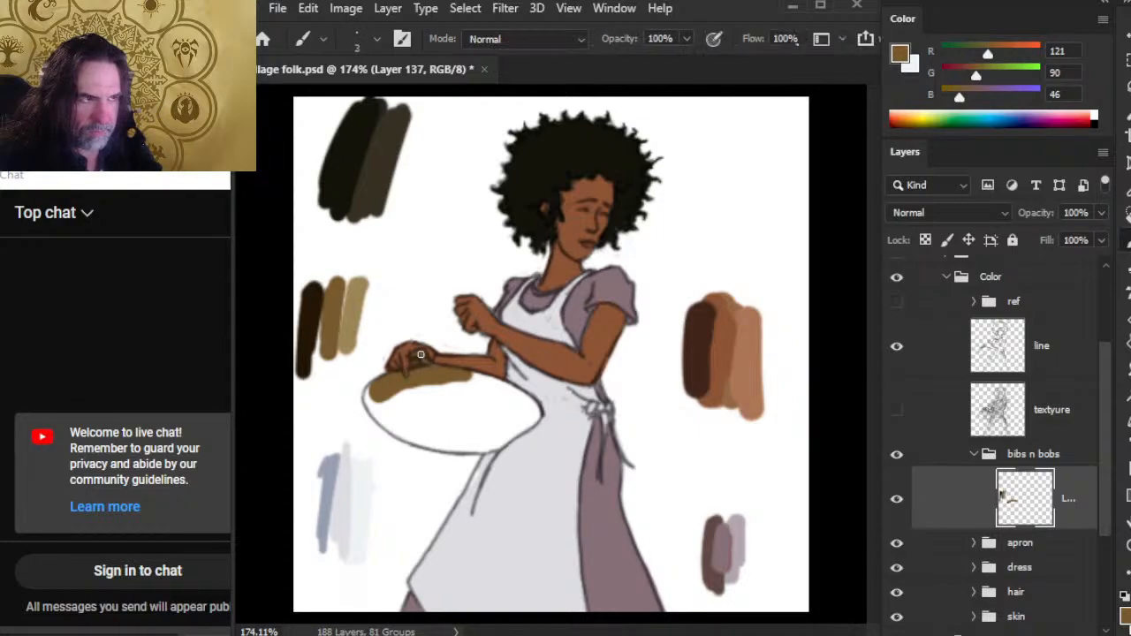
{"action": "key", "text": "e"}
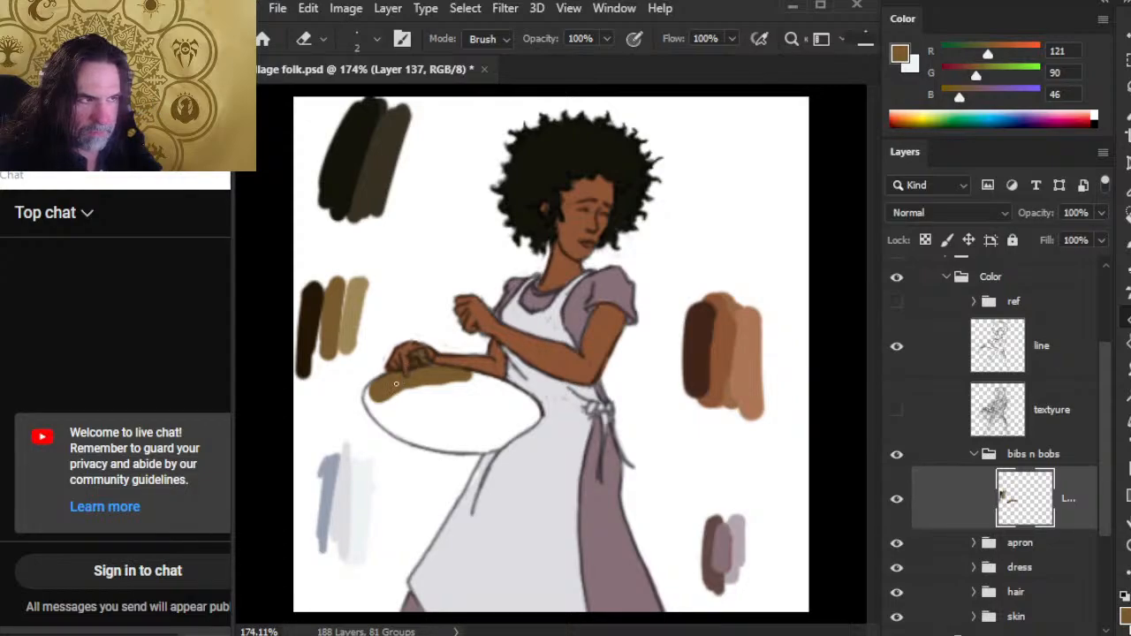
{"action": "key", "text": "b"}
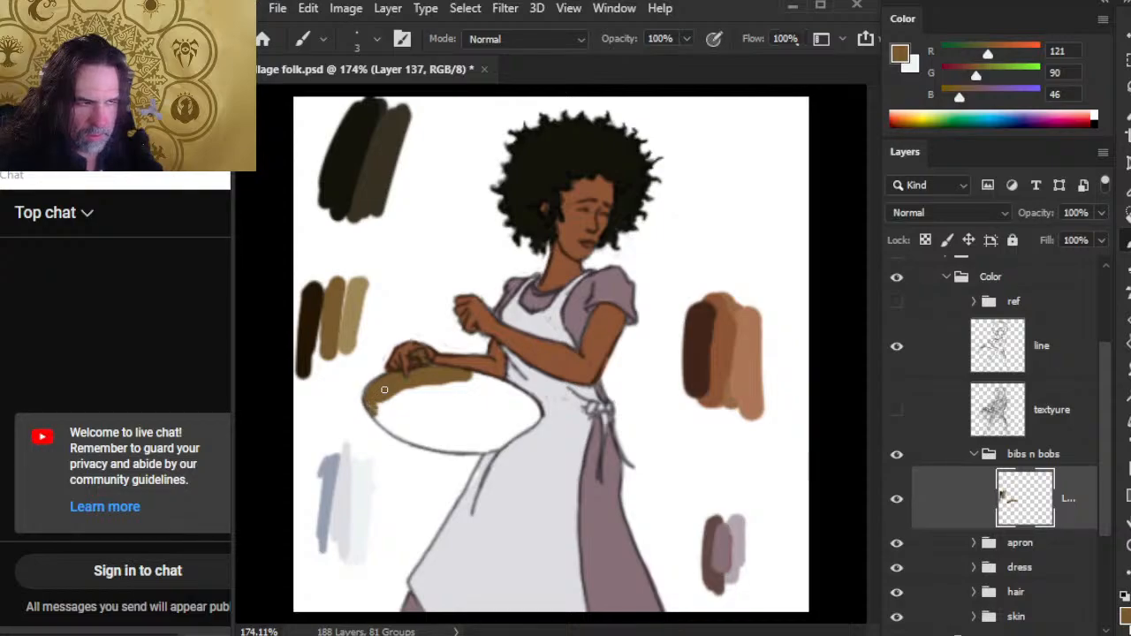
- Paint mid brown along the basket's lower, right and upper-right edges to close the band around its centre, cleaning up with the Eraser
{"action": "left_click_drag", "start_coordinate": [379, 415], "coordinate": [456, 451]}
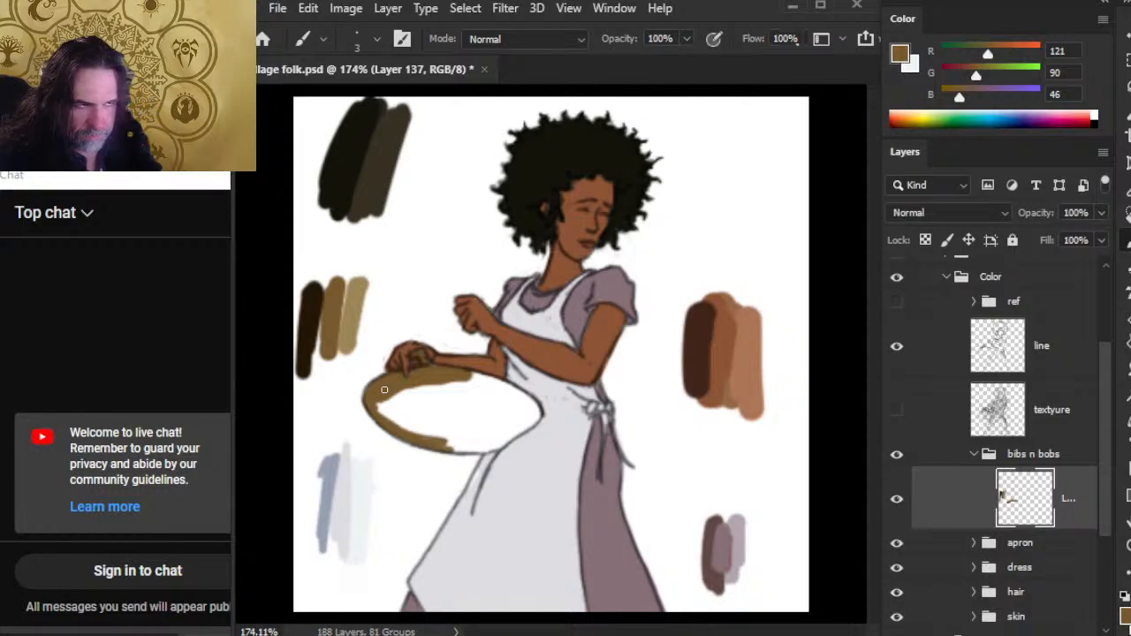
{"action": "mouse_move", "coordinate": [448, 443]}
{"action": "left_mouse_down"}
{"action": "mouse_move", "coordinate": [492, 448]}
{"action": "mouse_move", "coordinate": [537, 412]}
{"action": "left_mouse_up"}
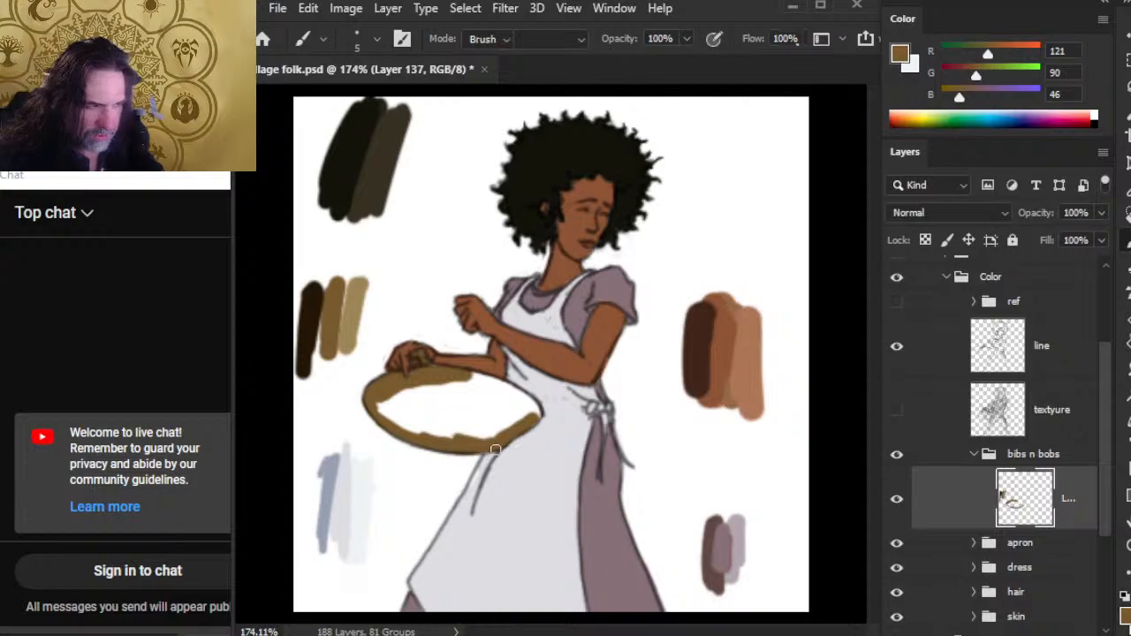
{"action": "key", "text": "e"}
{"action": "key", "text": "b"}
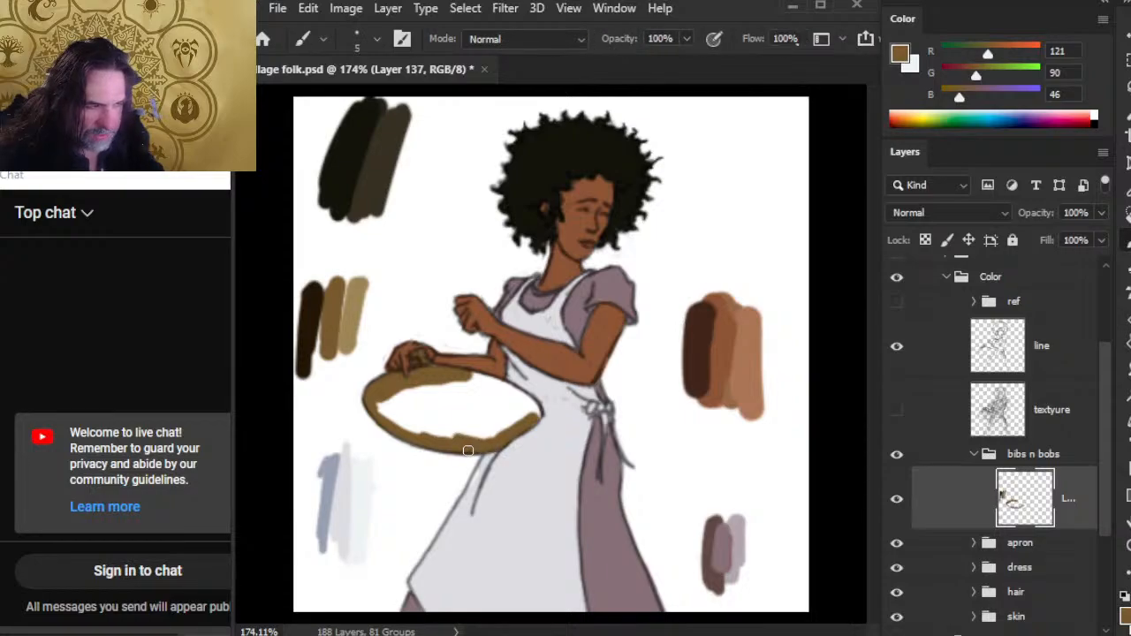
{"action": "mouse_move", "coordinate": [426, 433]}
{"action": "left_mouse_down"}
{"action": "mouse_move", "coordinate": [466, 448]}
{"action": "mouse_move", "coordinate": [541, 410]}
{"action": "left_mouse_up"}
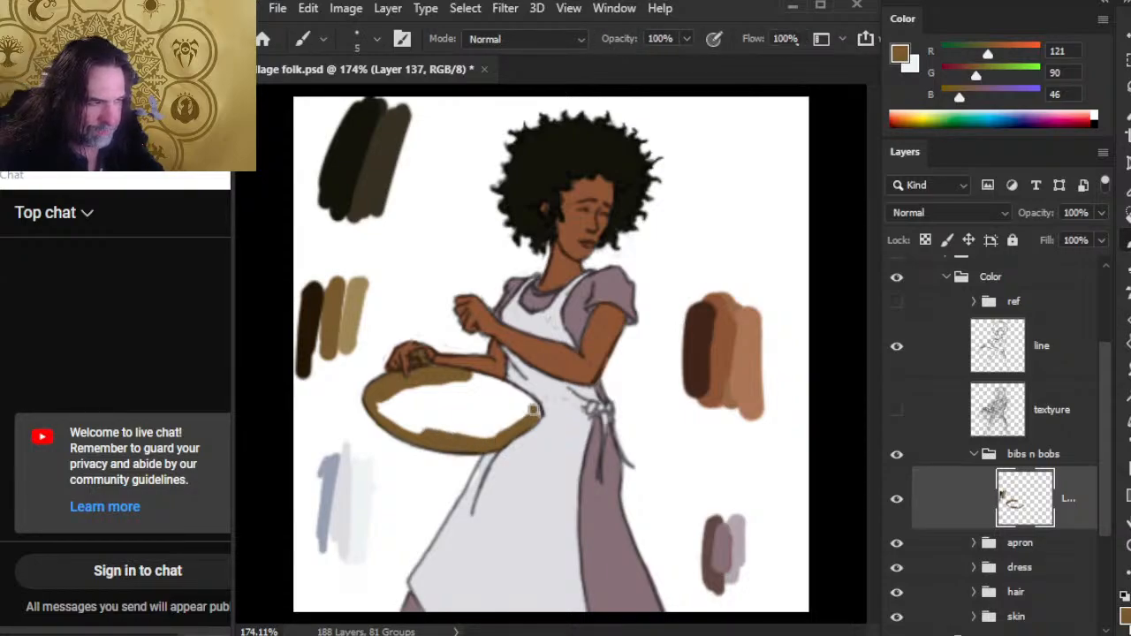
{"action": "key", "text": "e"}
{"action": "key", "text": "b"}
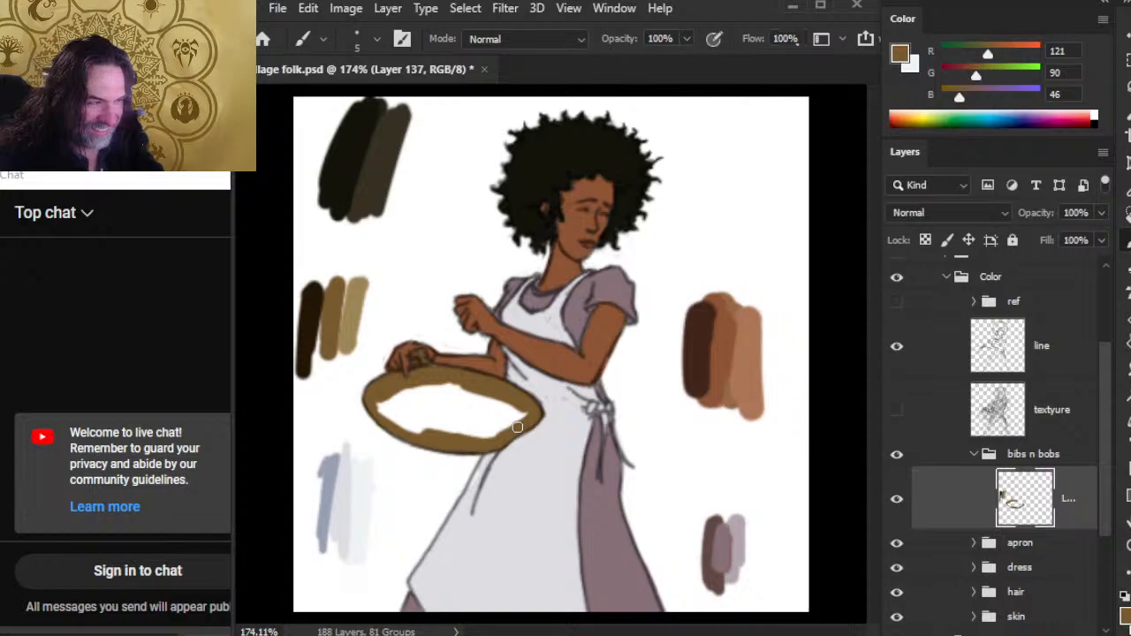
- Try filling the basket's white centre with mid brown using the Paint Bucket, and undo the fills
{"action": "left_click_drag", "start_coordinate": [459, 414], "coordinate": [377, 387]}
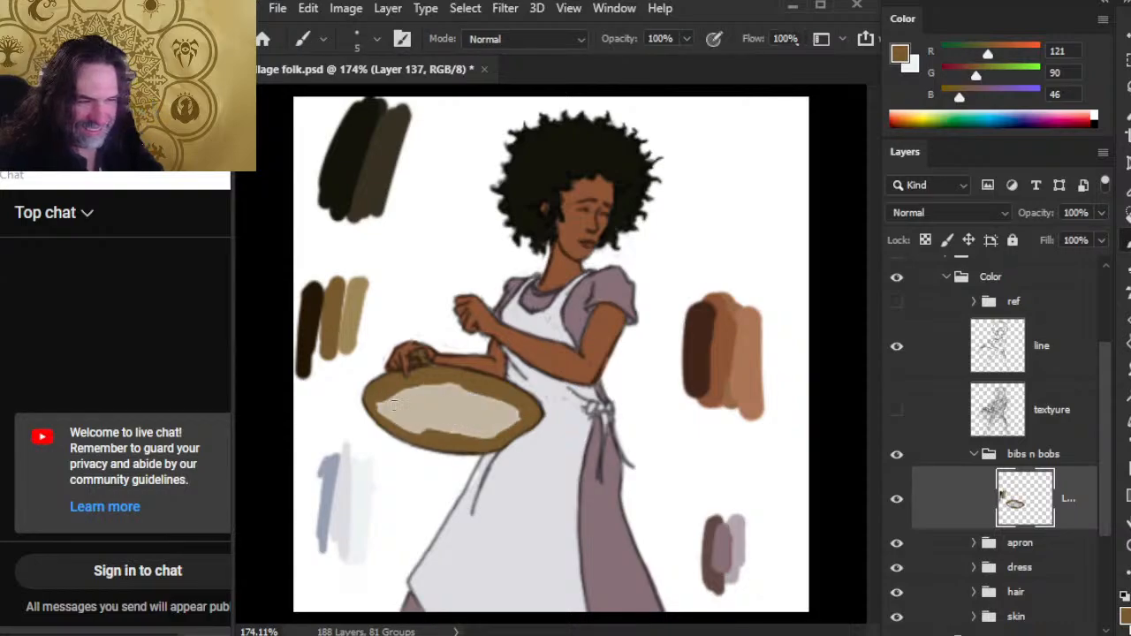
{"action": "key", "text": "g"}
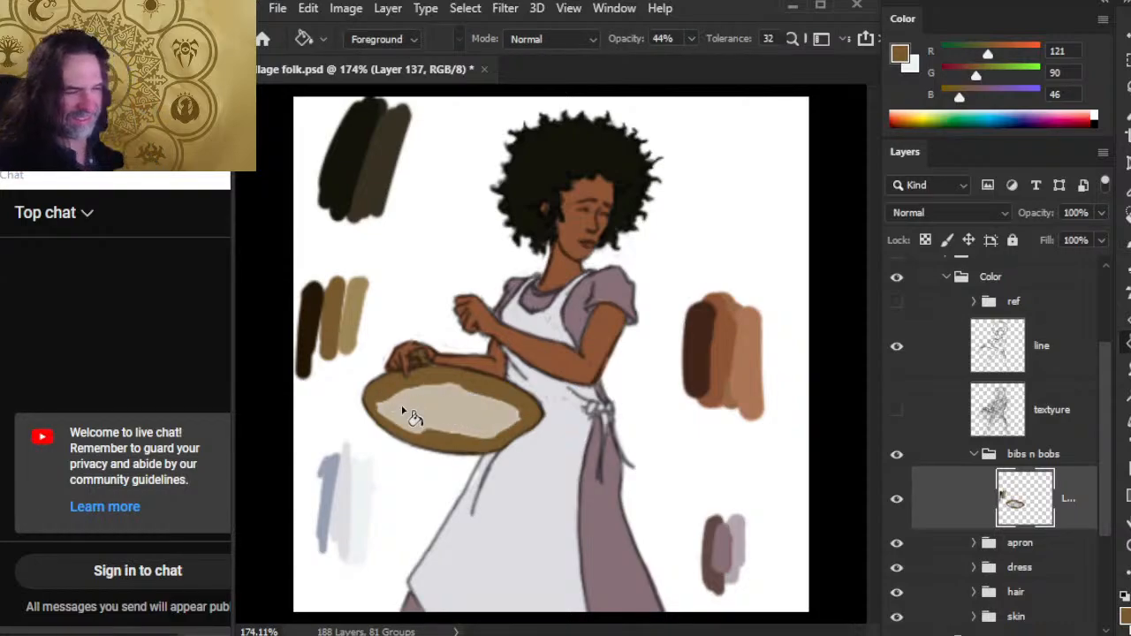
{"action": "left_click", "coordinate": [461, 421]}
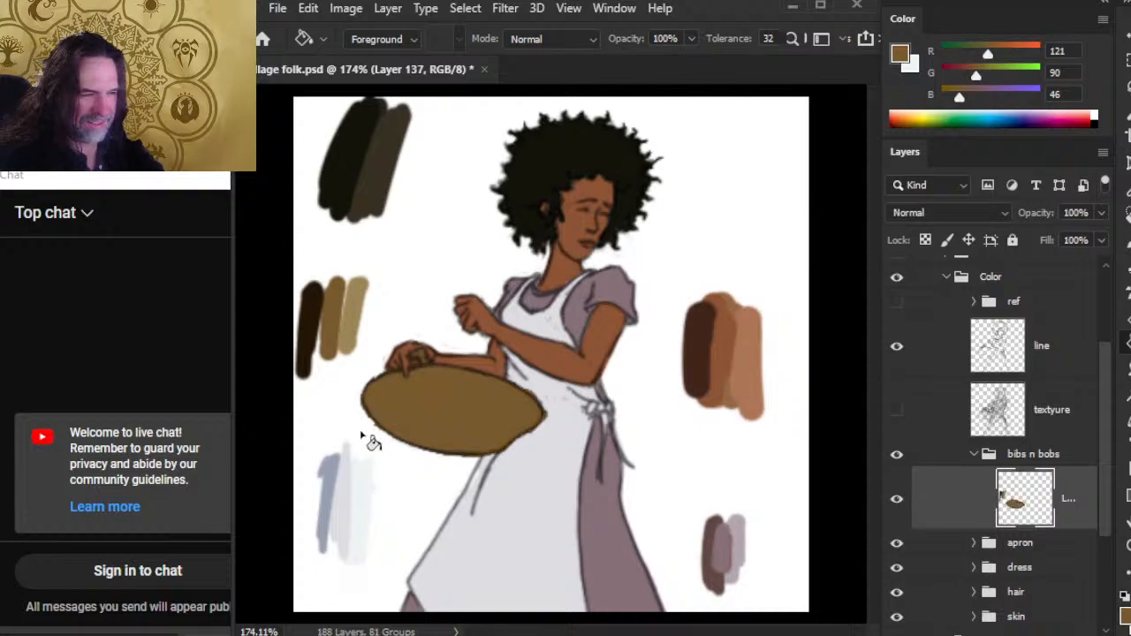
{"action": "key", "text": "b"}
{"action": "key", "text": "ctrl+z"}
{"action": "key", "text": "ctrl+z"}
- Fill the basket's unpainted centre with mid brown using the Paint Bucket and touch up its surface with the sampled brown
{"action": "key", "text": "g"}
{"action": "left_click", "coordinate": [404, 425]}
{"action": "key", "text": "b"}
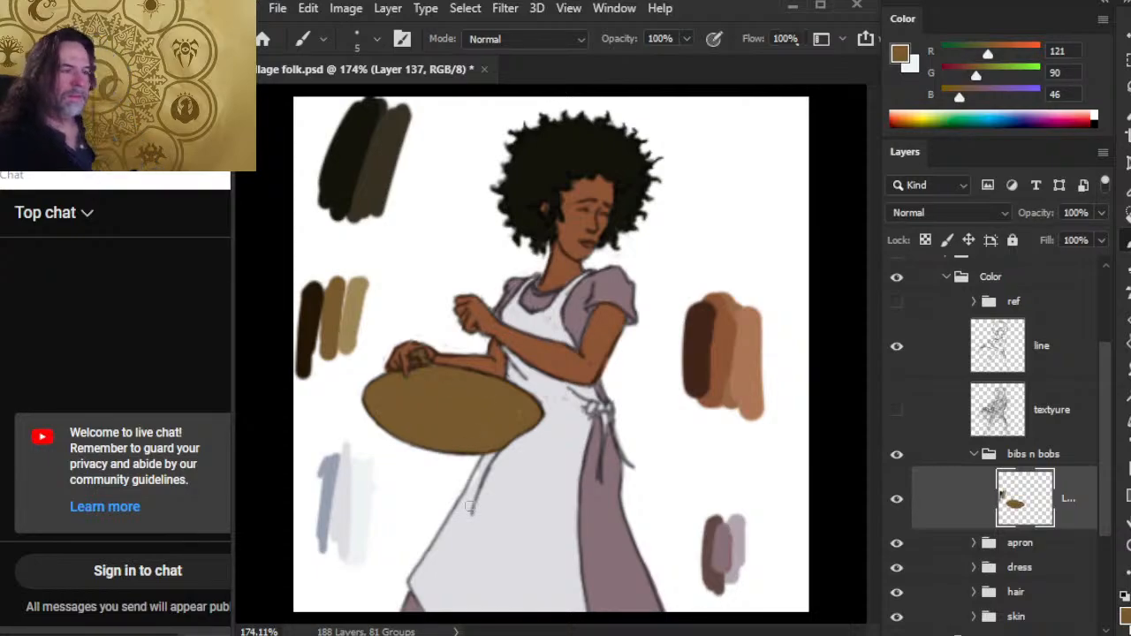
{"action": "left_click", "coordinate": [481, 385], "text": "alt"}
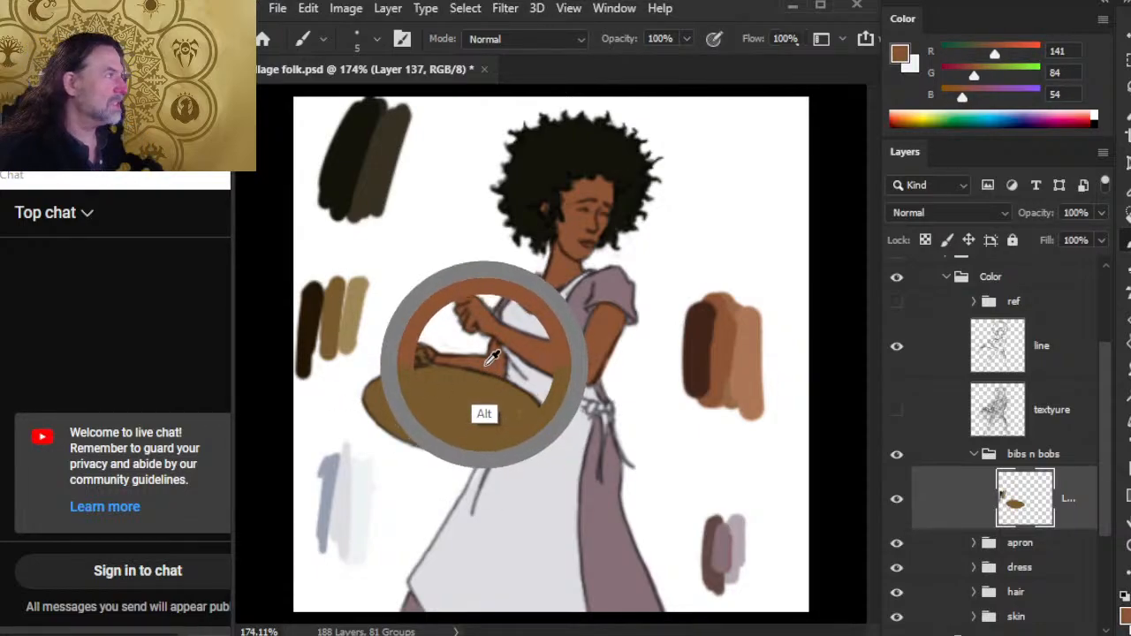
{"action": "left_click_drag", "start_coordinate": [491, 386], "coordinate": [448, 443]}
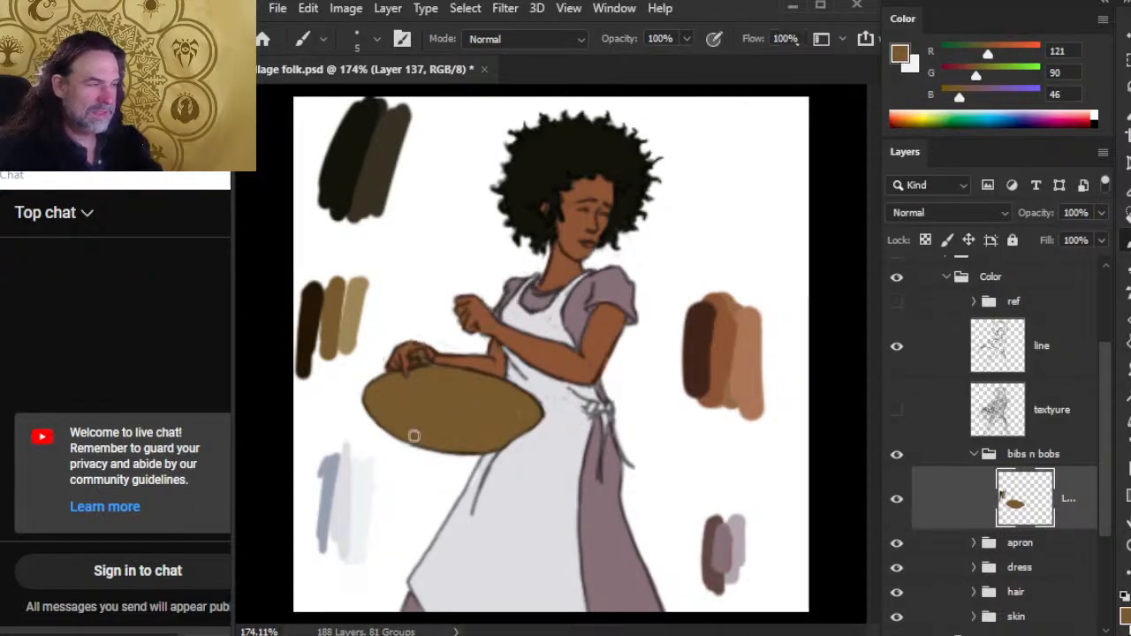
- Sample the dark, mid and light tones from the skin and basket swatches
{"action": "left_click", "coordinate": [608, 324], "text": "alt"}
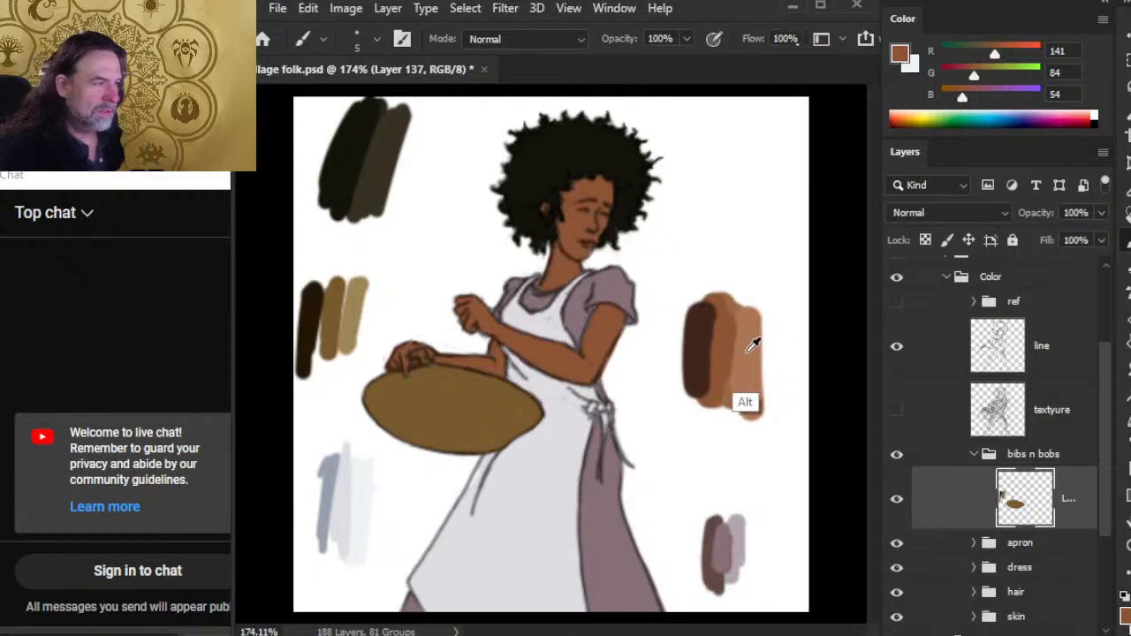
{"action": "left_click", "coordinate": [734, 329], "text": "alt"}
{"action": "left_click", "coordinate": [712, 297], "text": "alt"}
{"action": "left_click", "coordinate": [710, 331], "text": "alt"}
{"action": "left_click", "coordinate": [618, 331], "text": "alt"}
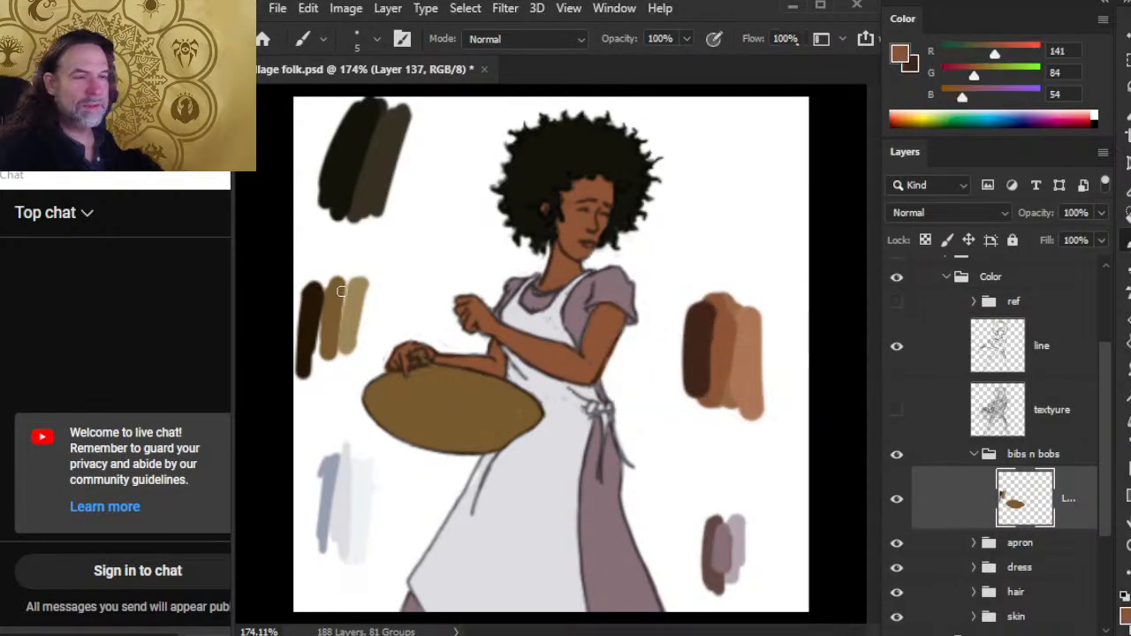
{"action": "left_click", "coordinate": [314, 321], "text": "alt"}
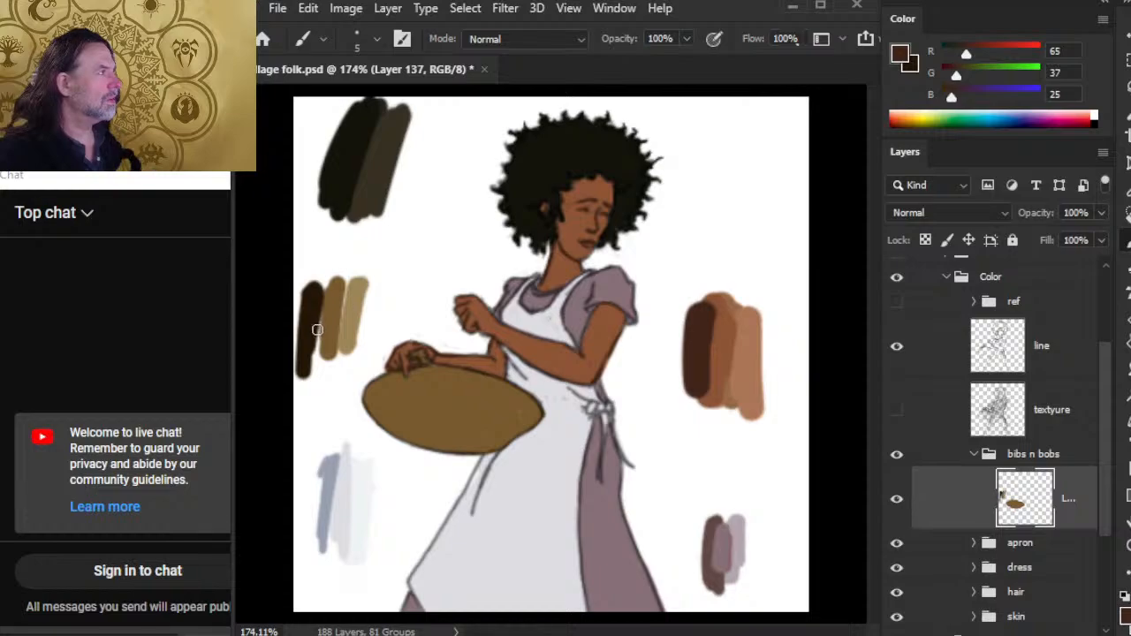
{"action": "left_click", "coordinate": [751, 362], "text": "alt"}
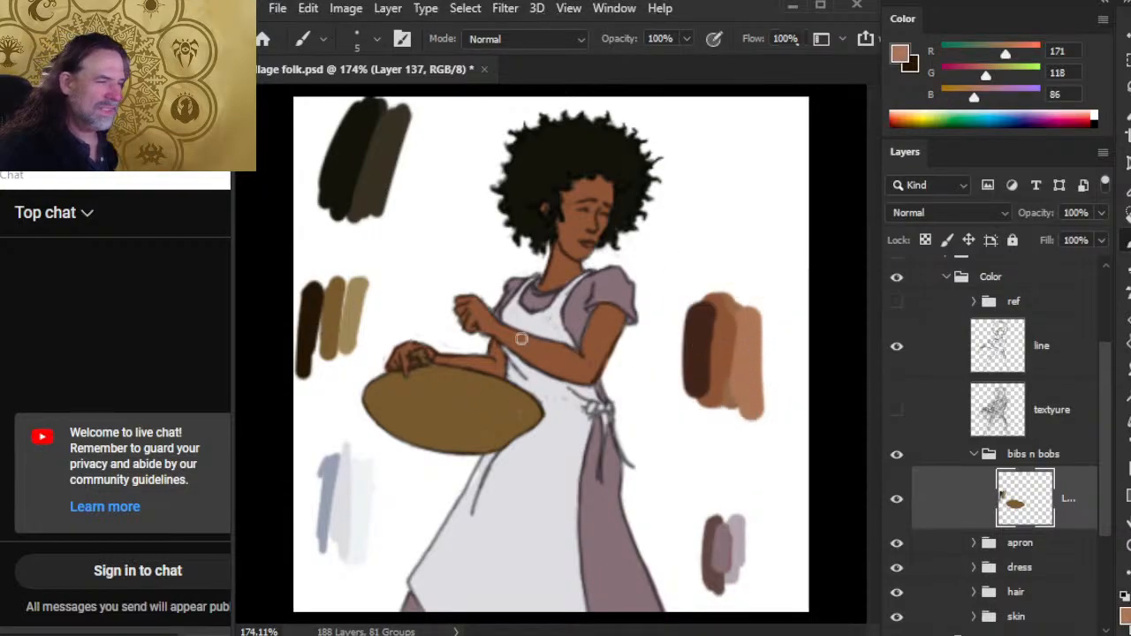
{"action": "left_click", "coordinate": [355, 306], "text": "alt"}
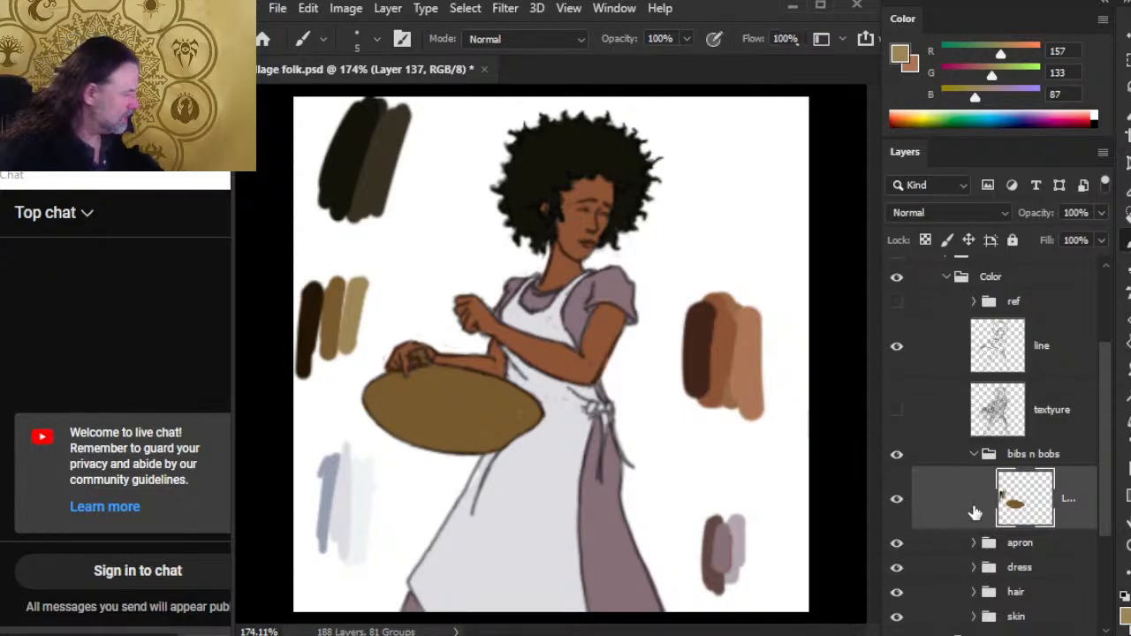
- Mix a pale warm grey, RGB 218, 202, 194, and paint a small swatch of it beside the apron's bow
{"action": "key", "text": "d"}
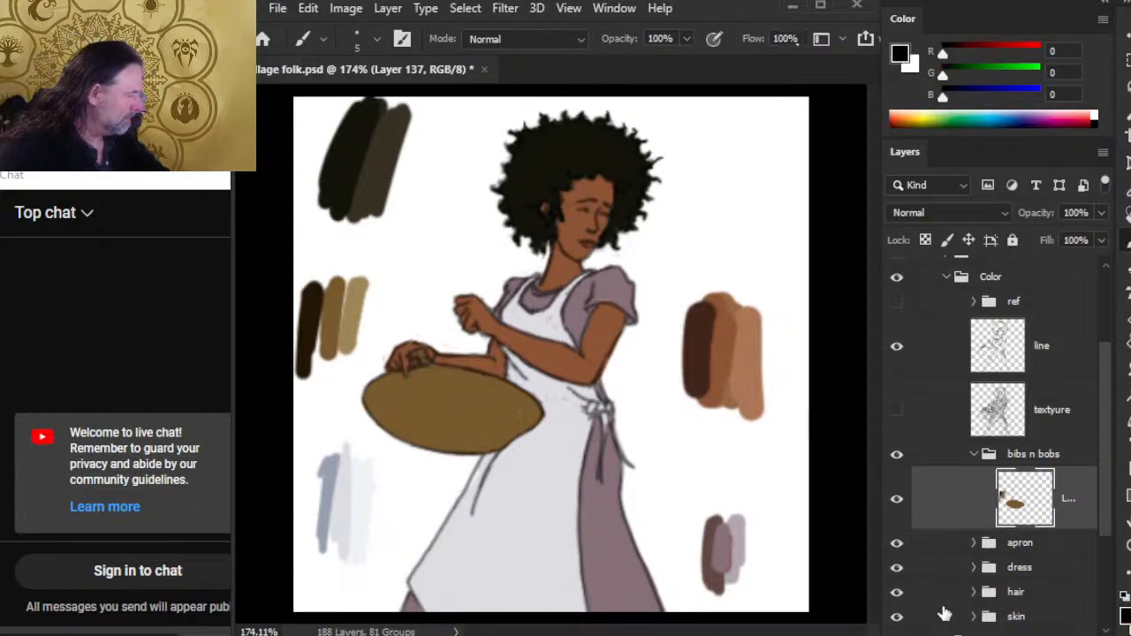
{"action": "key", "text": "x"}
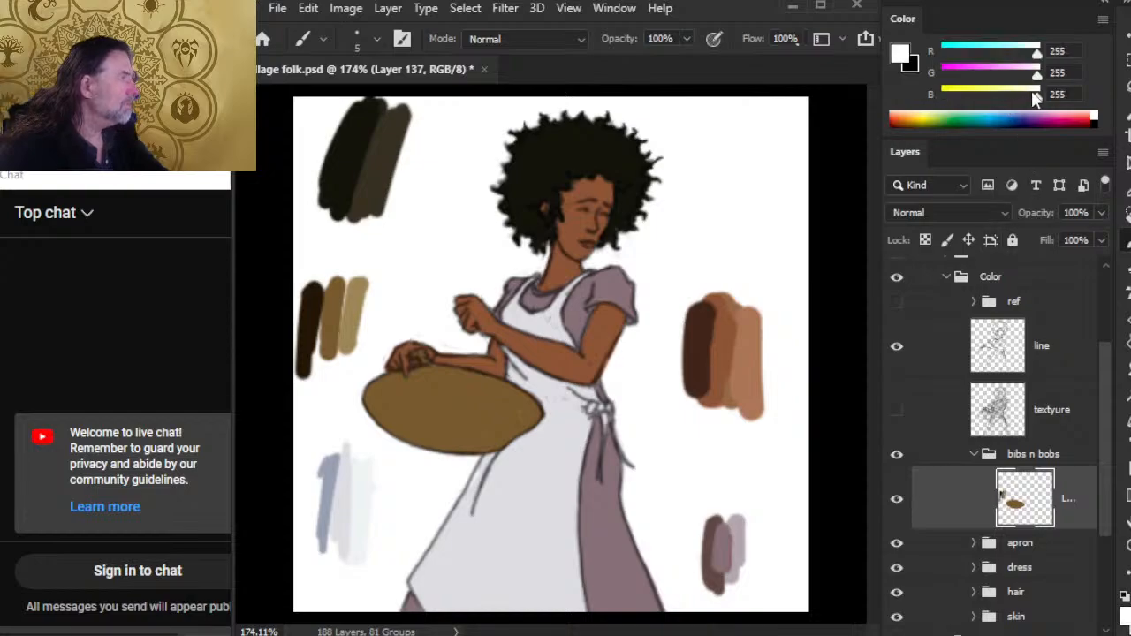
{"action": "left_click_drag", "start_coordinate": [1037, 74], "coordinate": [1024, 53]}
{"action": "mouse_move", "coordinate": [1036, 97]}
{"action": "left_mouse_down"}
{"action": "mouse_move", "coordinate": [1022, 98]}
{"action": "mouse_move", "coordinate": [1017, 76]}
{"action": "mouse_move", "coordinate": [1015, 99]}
{"action": "left_mouse_up"}
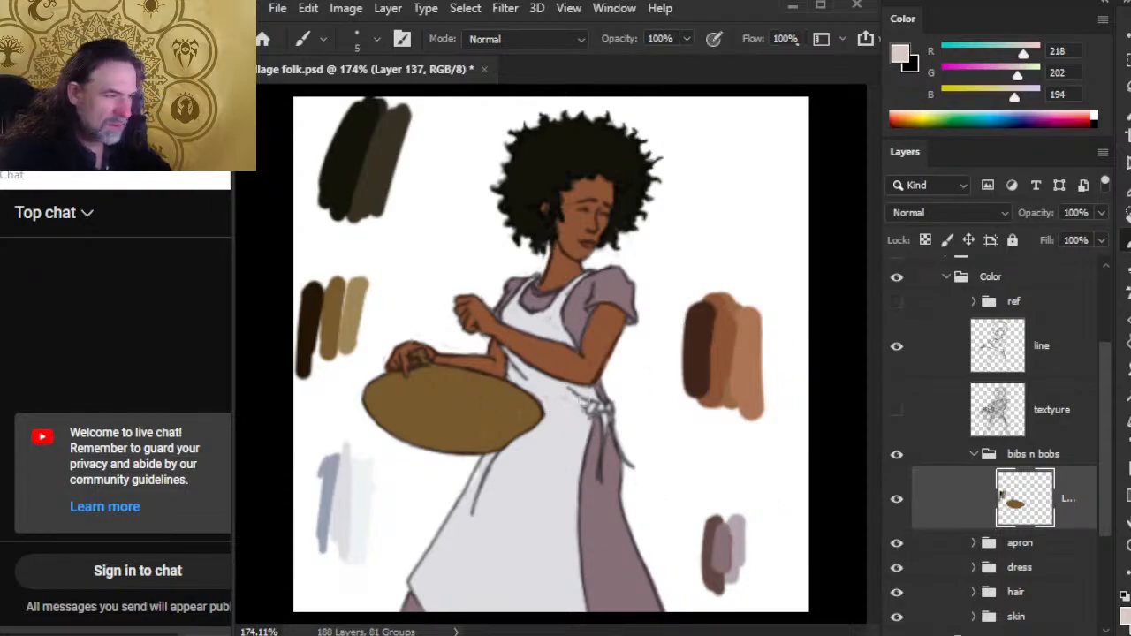
{"action": "mouse_move", "coordinate": [646, 411]}
{"action": "left_mouse_down"}
{"action": "mouse_move", "coordinate": [643, 429]}
{"action": "mouse_move", "coordinate": [642, 415]}
{"action": "left_mouse_up"}
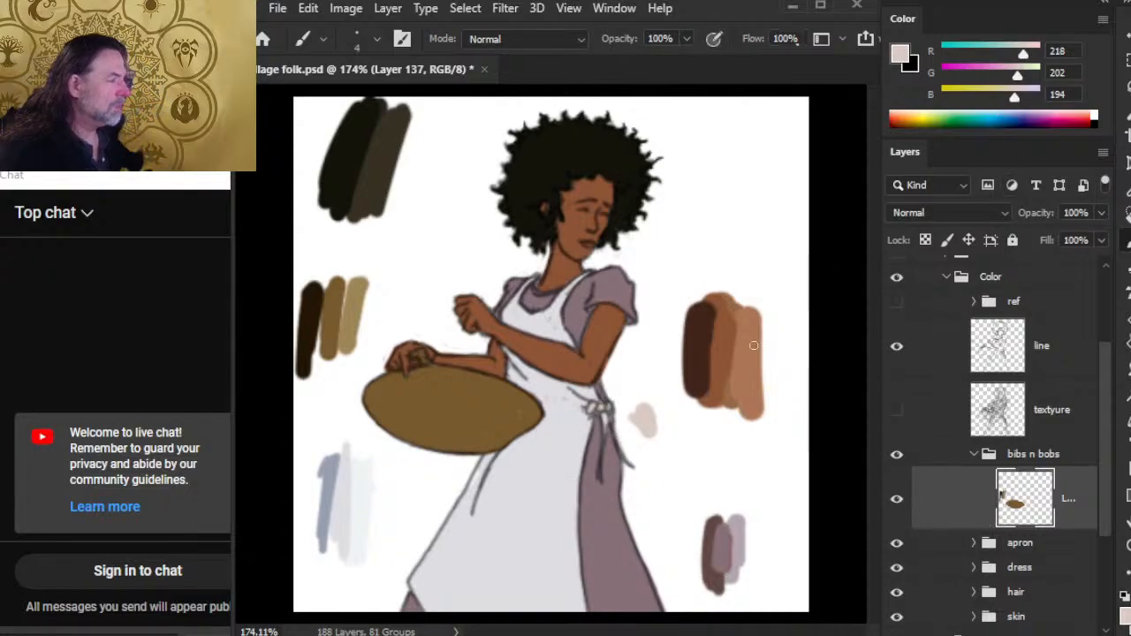
- Mix a dark grey, RGB 88, 77, 82, and paint a swatch of it against the pale grey one
{"action": "key", "text": "x"}
{"action": "left_click", "coordinate": [645, 414], "text": "alt"}
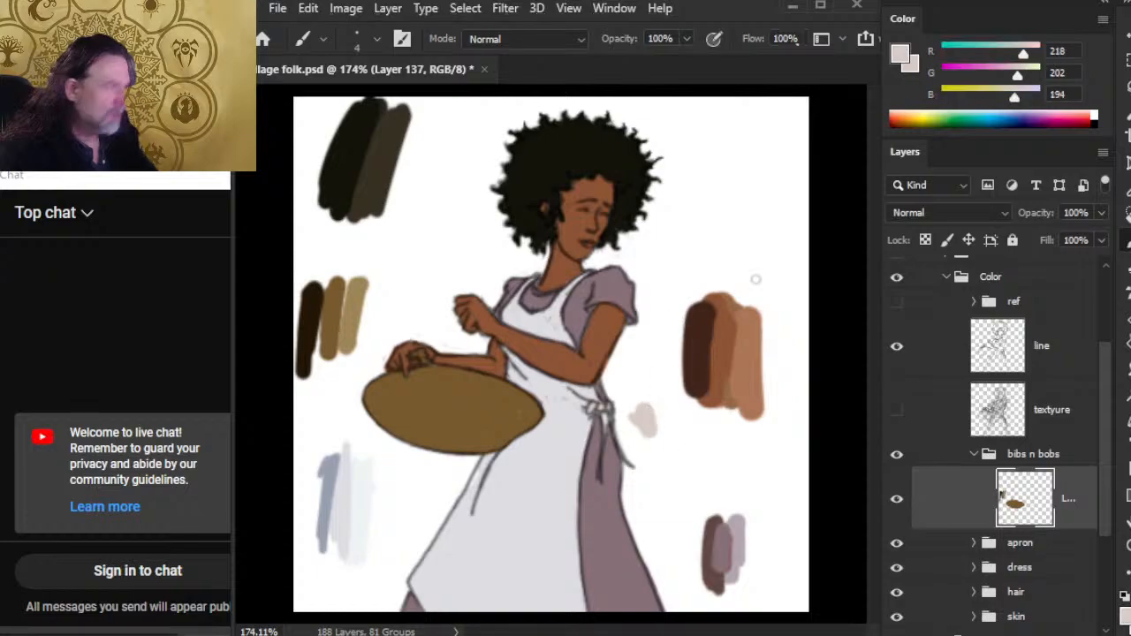
{"action": "left_click_drag", "start_coordinate": [1025, 55], "coordinate": [973, 97]}
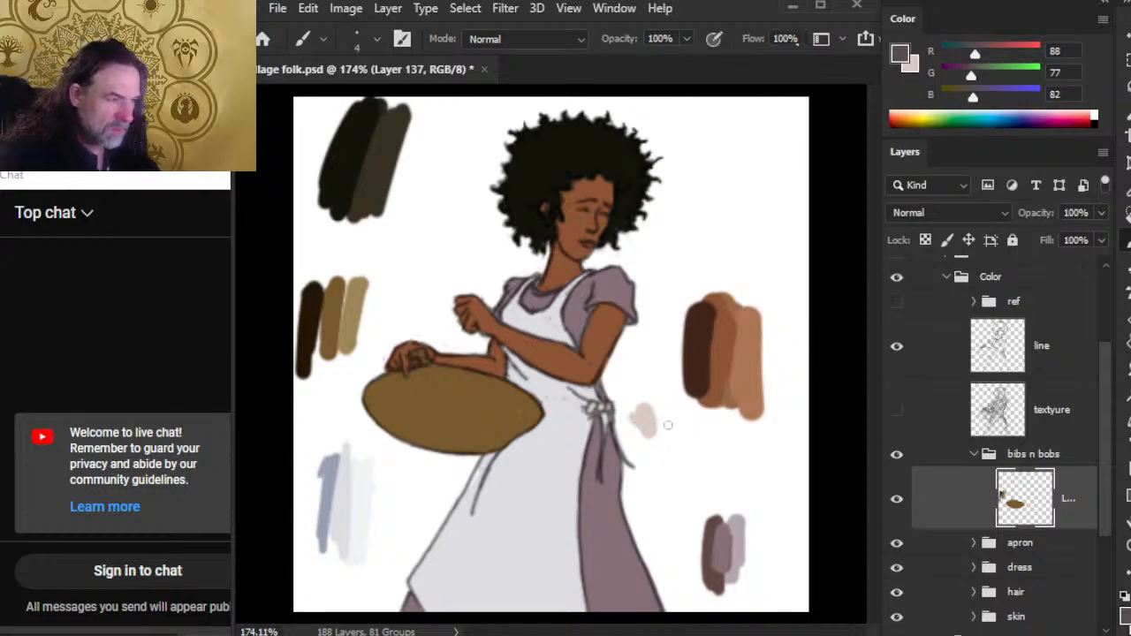
{"action": "left_click_drag", "start_coordinate": [634, 417], "coordinate": [635, 421]}
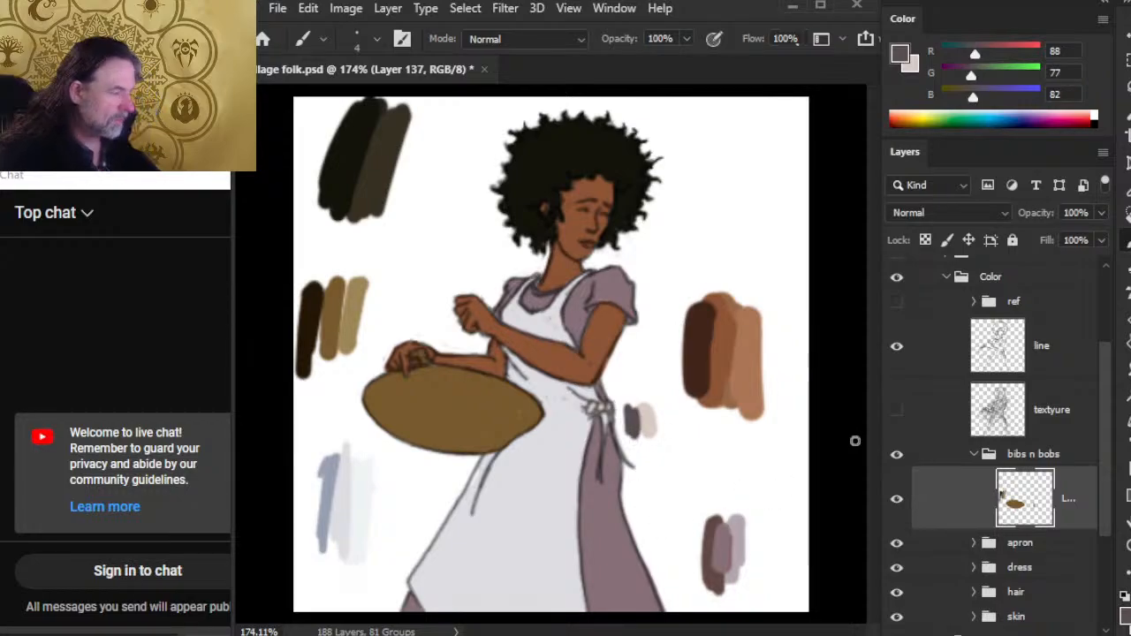
- Collapse the bibs n bobs group, expand the skin group and select its color layer, toggling its visibility to check it
{"action": "left_click", "coordinate": [974, 456]}
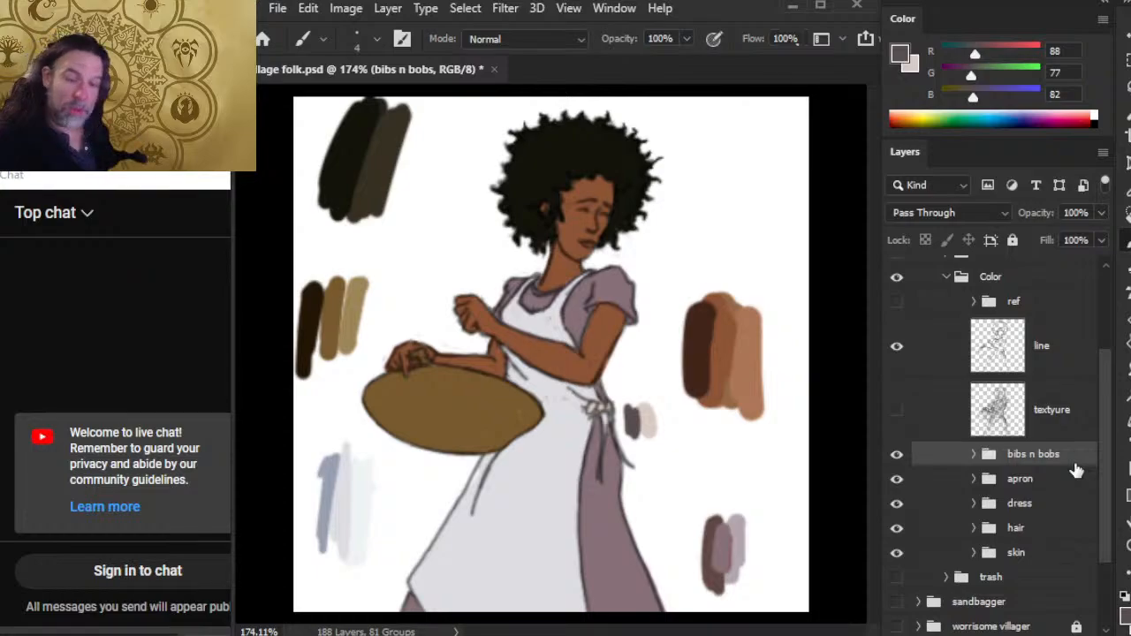
{"action": "scroll", "coordinate": [1110, 460], "scroll_direction": "down", "scroll_amount": 2}
{"action": "scroll", "coordinate": [1111, 466], "scroll_direction": "down", "scroll_amount": 2}
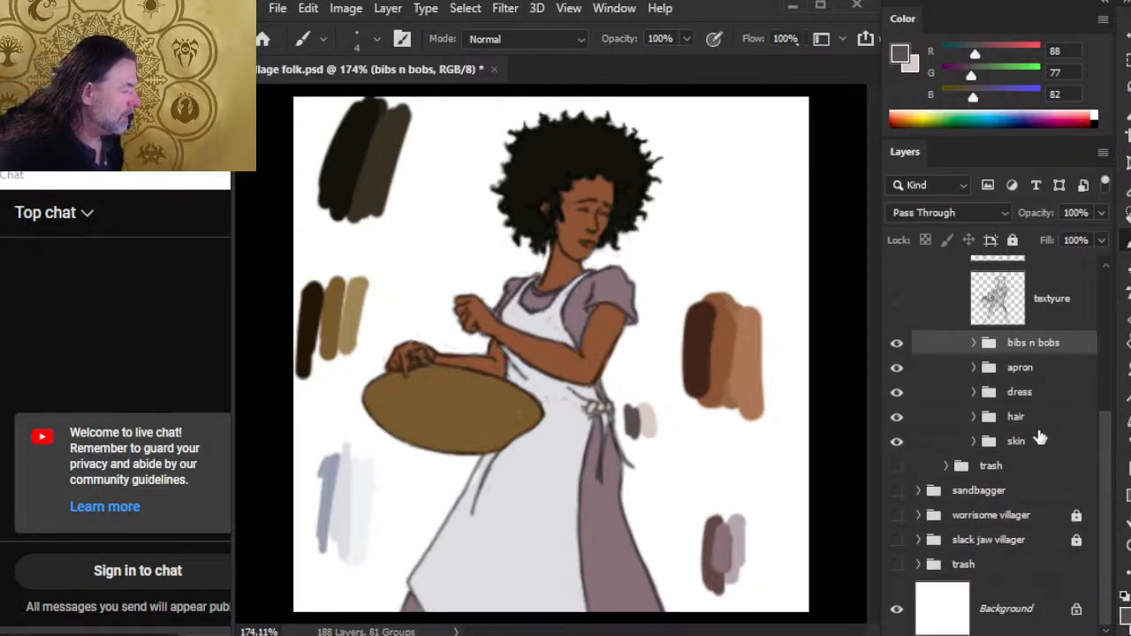
{"action": "left_click", "coordinate": [972, 443]}
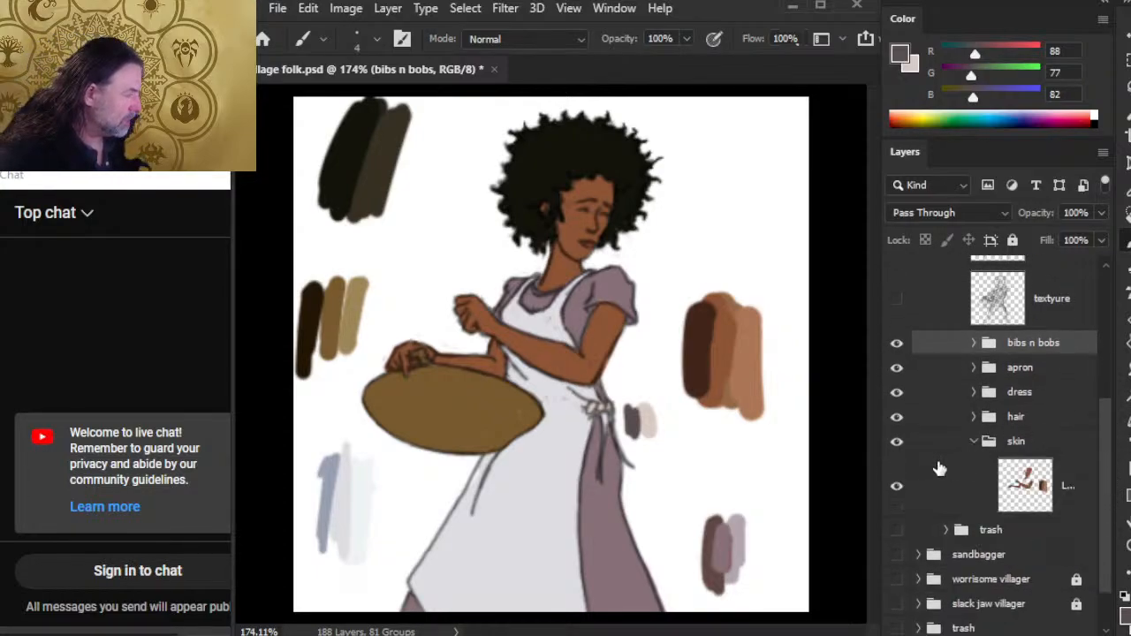
{"action": "left_click", "coordinate": [981, 483]}
{"action": "left_click", "coordinate": [897, 488]}
{"action": "left_click", "coordinate": [897, 488]}
- Sample the dark brown skin swatch and paint shadow under the hairline on a new layer in the skin group
{"action": "left_click", "coordinate": [750, 363], "text": "alt"}
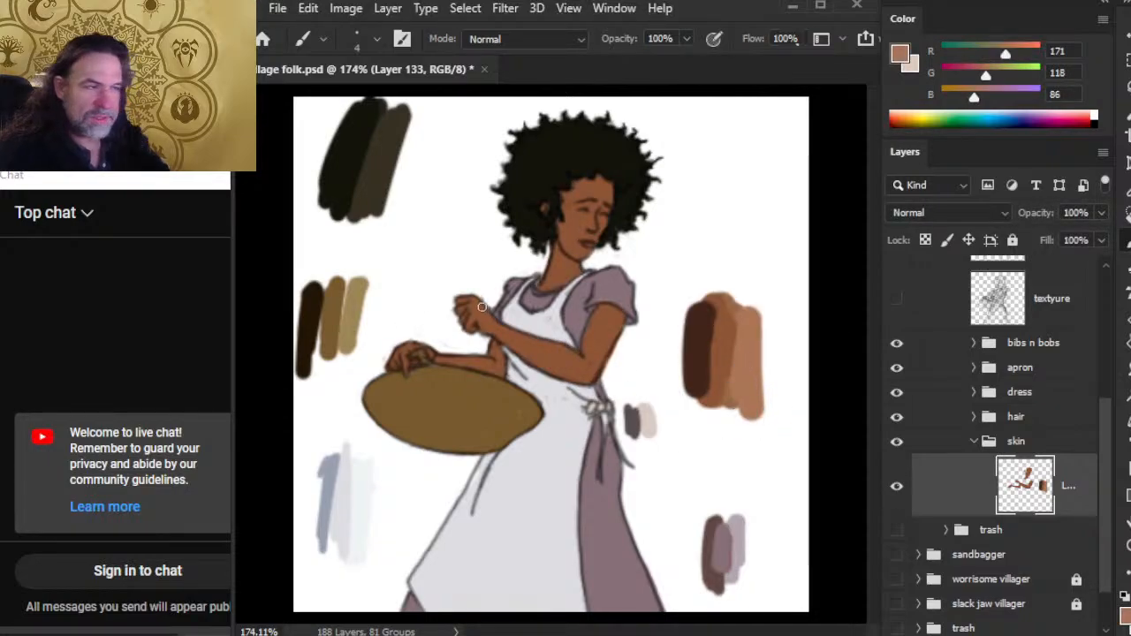
{"action": "left_click", "coordinate": [684, 348], "text": "alt"}
{"action": "left_click", "coordinate": [694, 361], "text": "alt"}
{"action": "left_click", "coordinate": [700, 356], "text": "alt"}
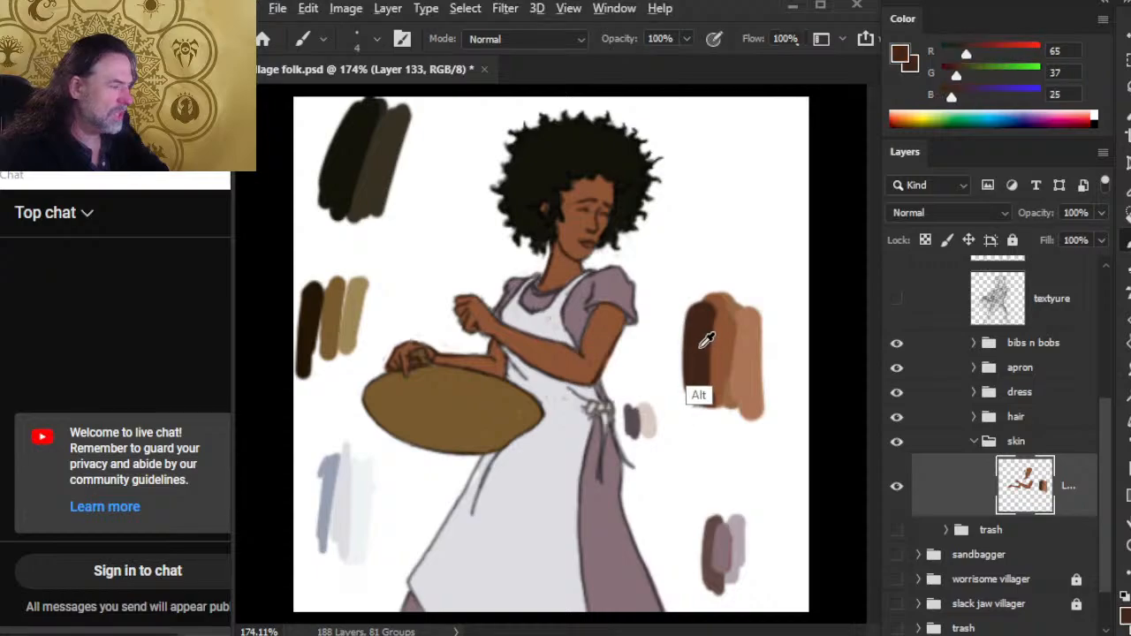
{"action": "key", "text": "ctrl+shift+alt+n"}
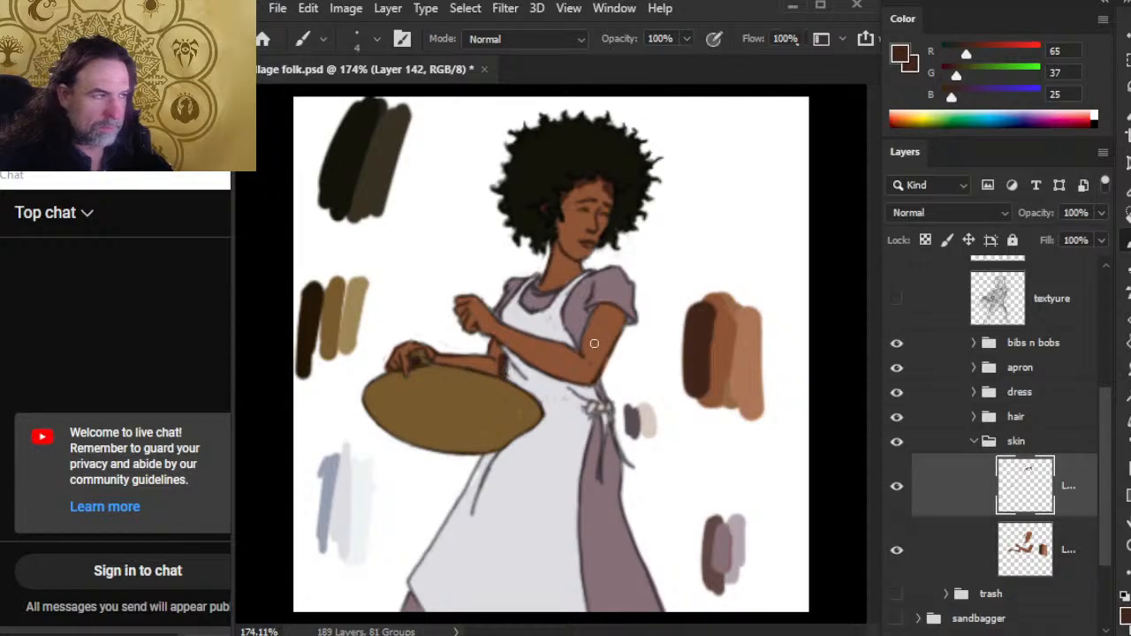
- Paint dark brown shadows along the back of the upper arm and the undersides of both forearms, cleaning up with the Eraser
{"action": "left_click_drag", "start_coordinate": [620, 316], "coordinate": [591, 381]}
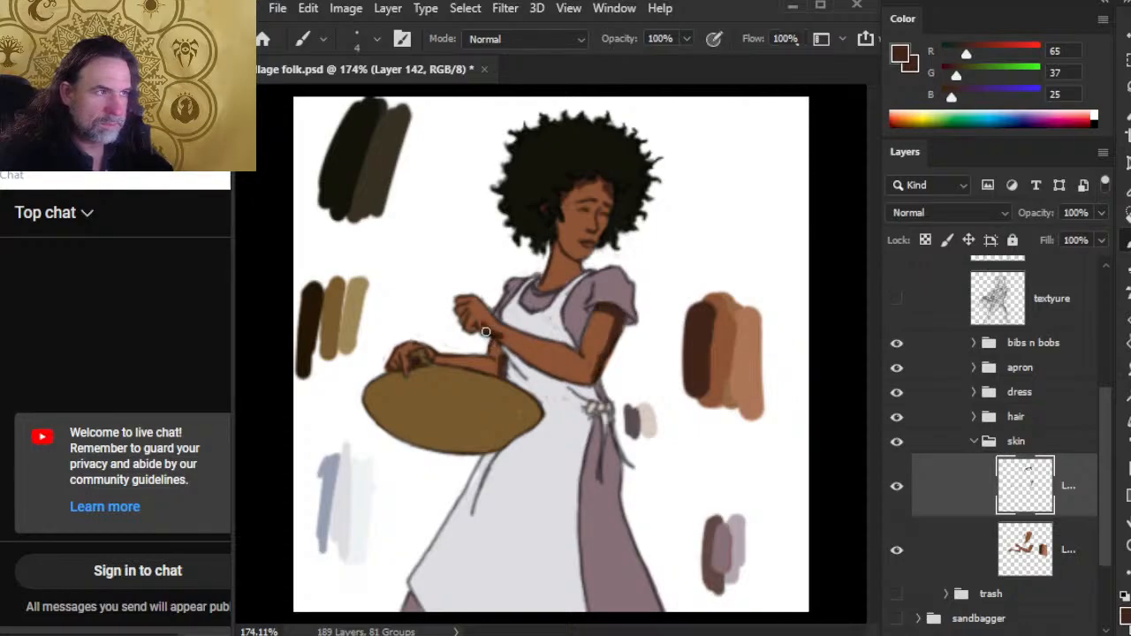
{"action": "mouse_move", "coordinate": [489, 331]}
{"action": "left_mouse_down"}
{"action": "mouse_move", "coordinate": [559, 373]}
{"action": "mouse_move", "coordinate": [501, 337]}
{"action": "left_mouse_up"}
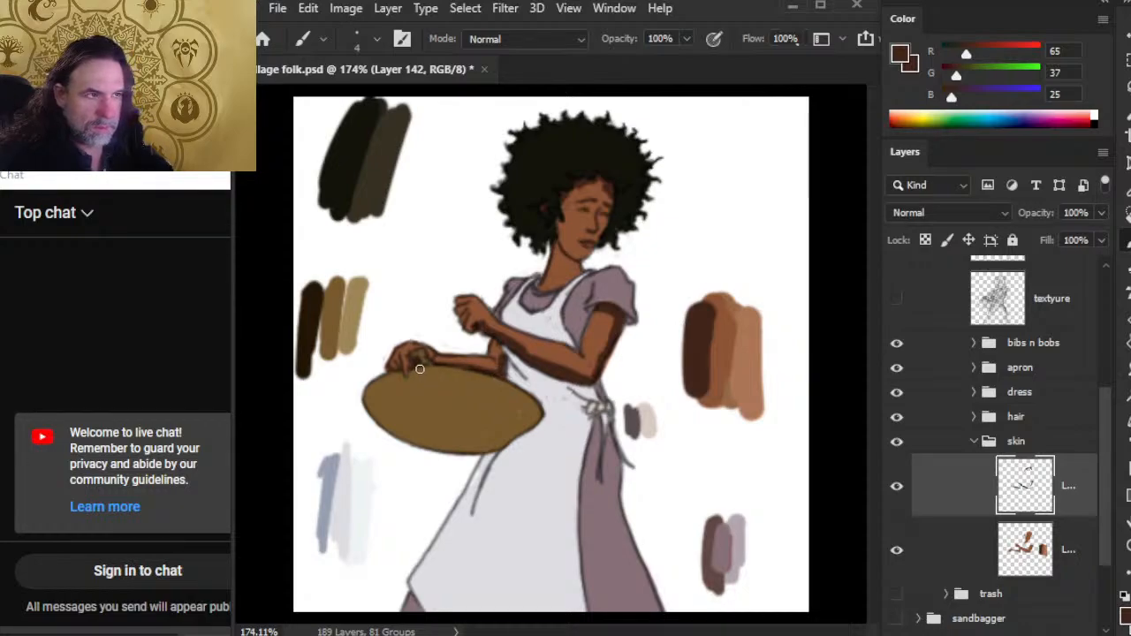
{"action": "key", "text": "e"}
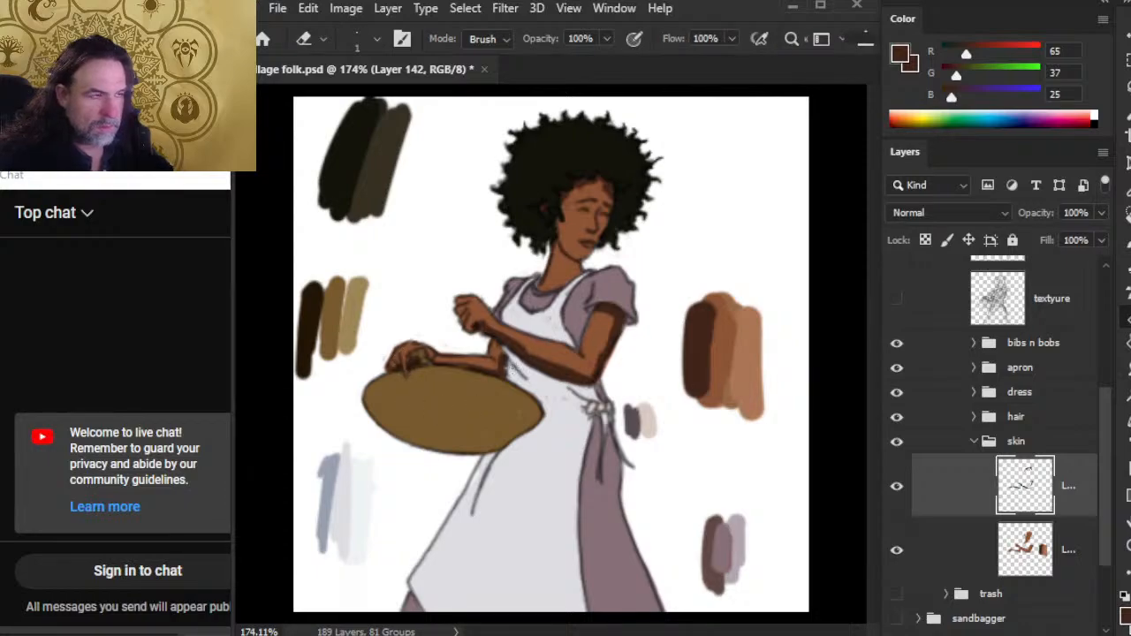
{"action": "key", "text": "b"}
{"action": "key", "text": "r"}
{"action": "key", "text": "b"}
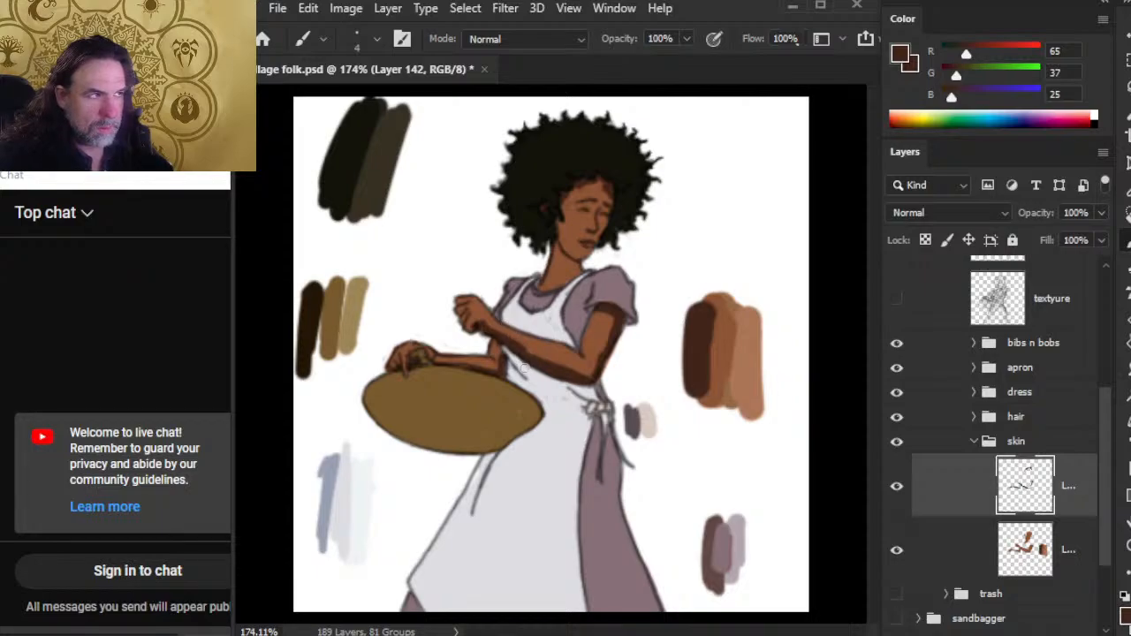
- Blend the arm and forehead shadows into the skin using the Smudge tool at 70% strength, with brush sizes 8 and 7
{"action": "key", "text": "r"}
{"action": "key", "text": "bracketright"}
{"action": "key", "text": "bracketright"}
{"action": "key", "text": "bracketright"}
{"action": "key", "text": "bracketright"}
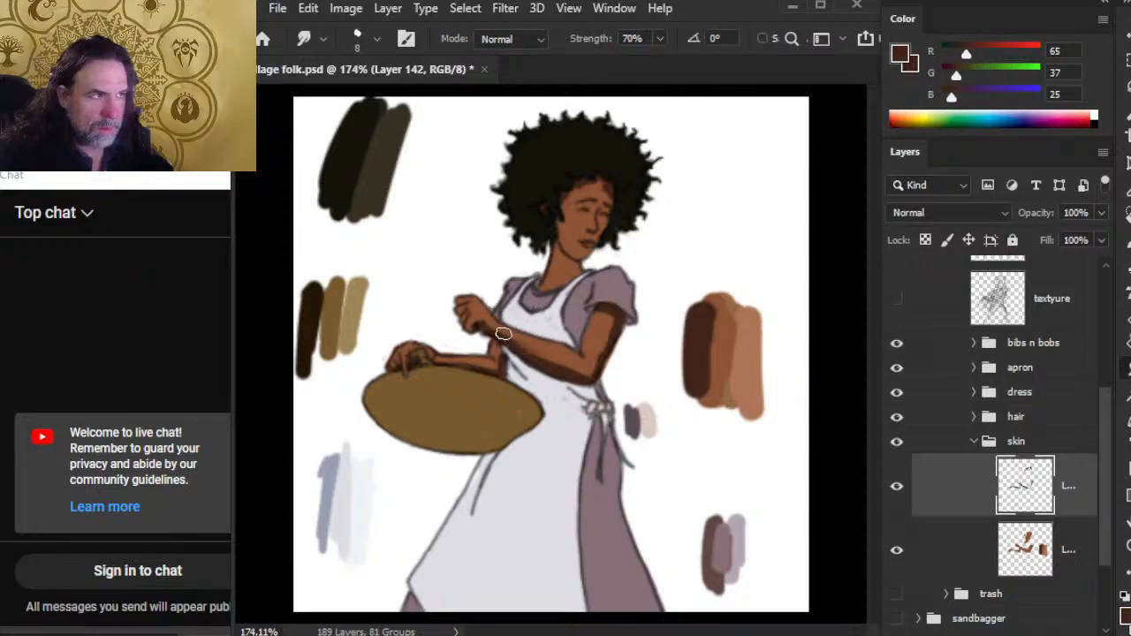
{"action": "key", "text": "bracketleft"}
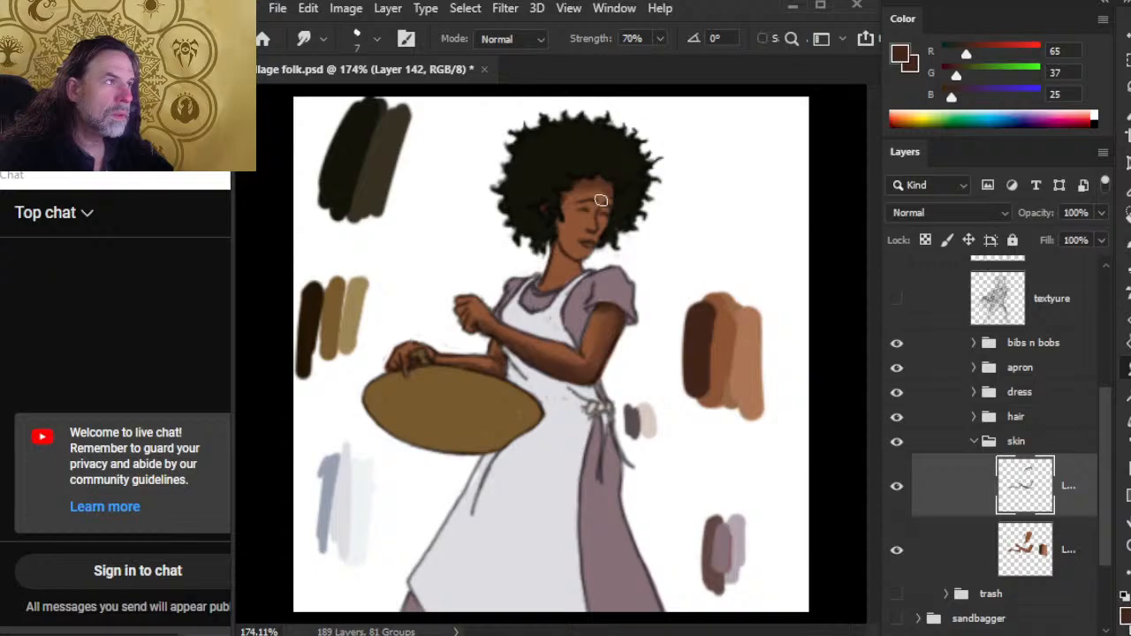
- Paint dark brown shading around the eyes and the far side of the face, smudging it into the skin
{"action": "key", "text": "b"}
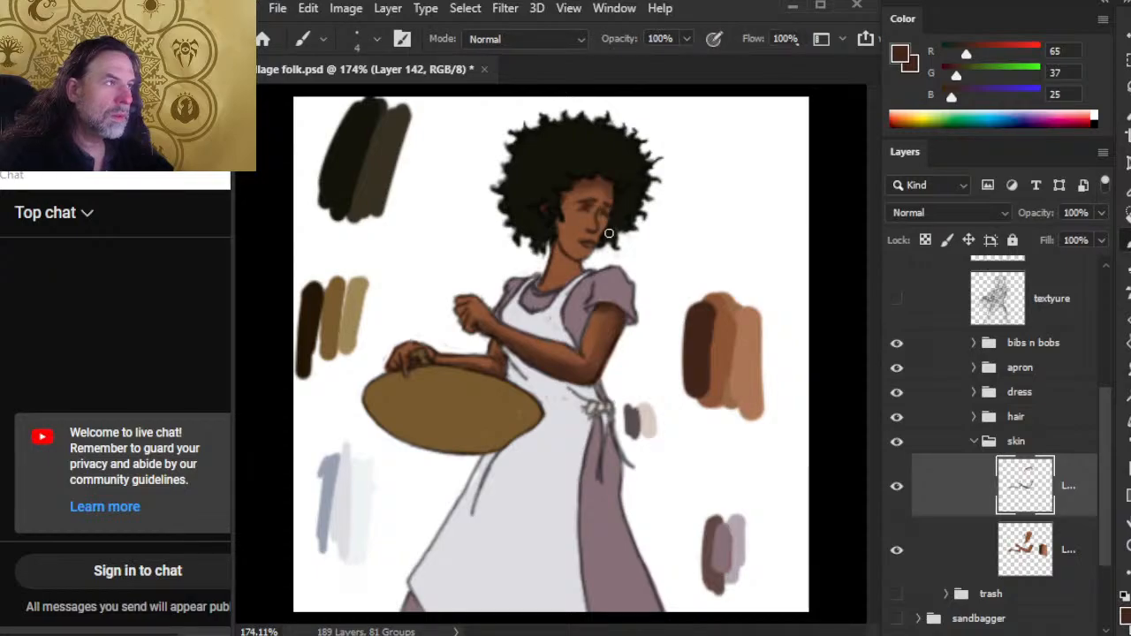
{"action": "key", "text": "r"}
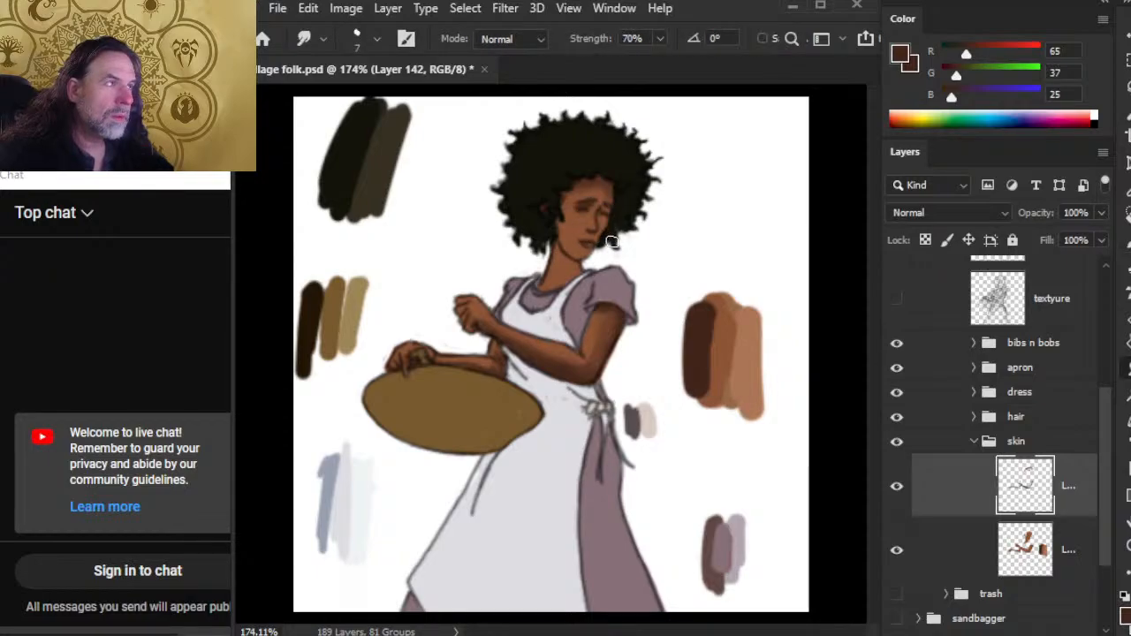
{"action": "key", "text": "b"}
{"action": "key", "text": "r"}
{"action": "left_click_drag", "start_coordinate": [600, 217], "coordinate": [614, 231]}
{"action": "key", "text": "e"}
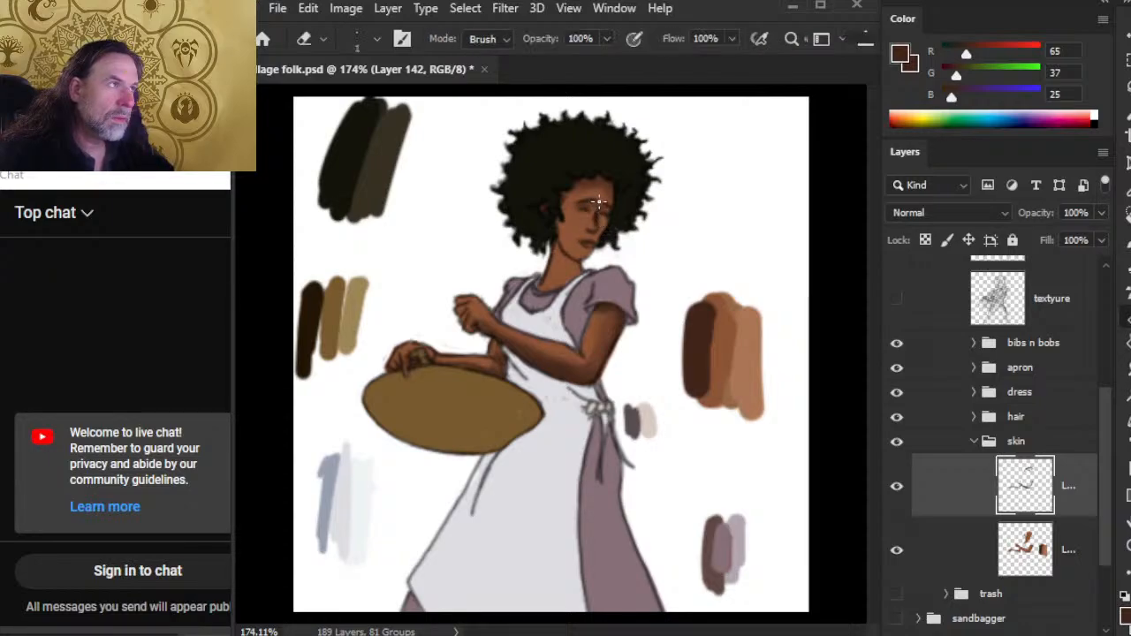
{"action": "key", "text": "r"}
{"action": "mouse_move", "coordinate": [596, 223]}
{"action": "left_mouse_down"}
{"action": "mouse_move", "coordinate": [597, 238]}
{"action": "mouse_move", "coordinate": [601, 228]}
{"action": "left_mouse_up"}
{"action": "key", "text": "b"}
{"action": "key", "text": "r"}
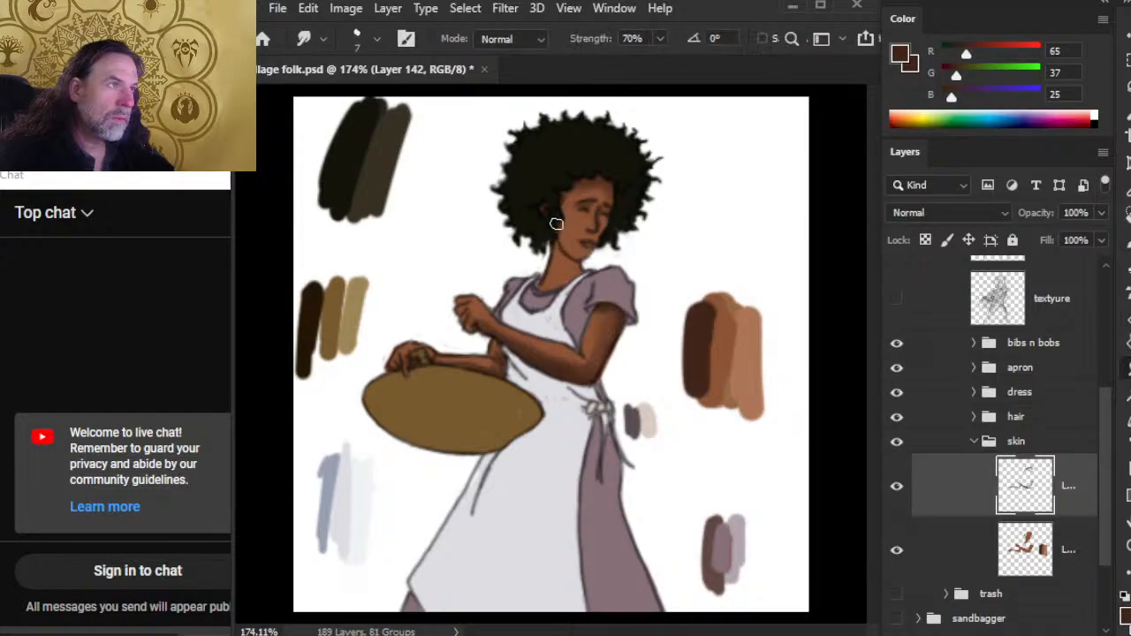
- Shade the jaw, the neck and the lips in dark brown and soften the strokes with the Smudge tool
{"action": "key", "text": "b"}
{"action": "key", "text": "r"}
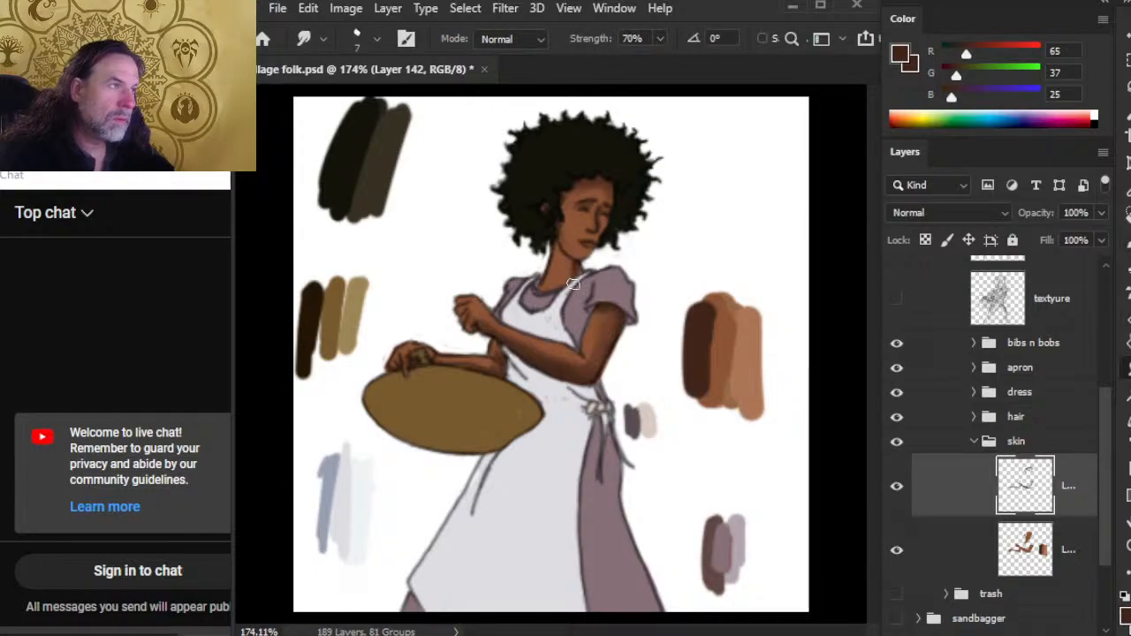
{"action": "key", "text": "b"}
{"action": "key", "text": "r"}
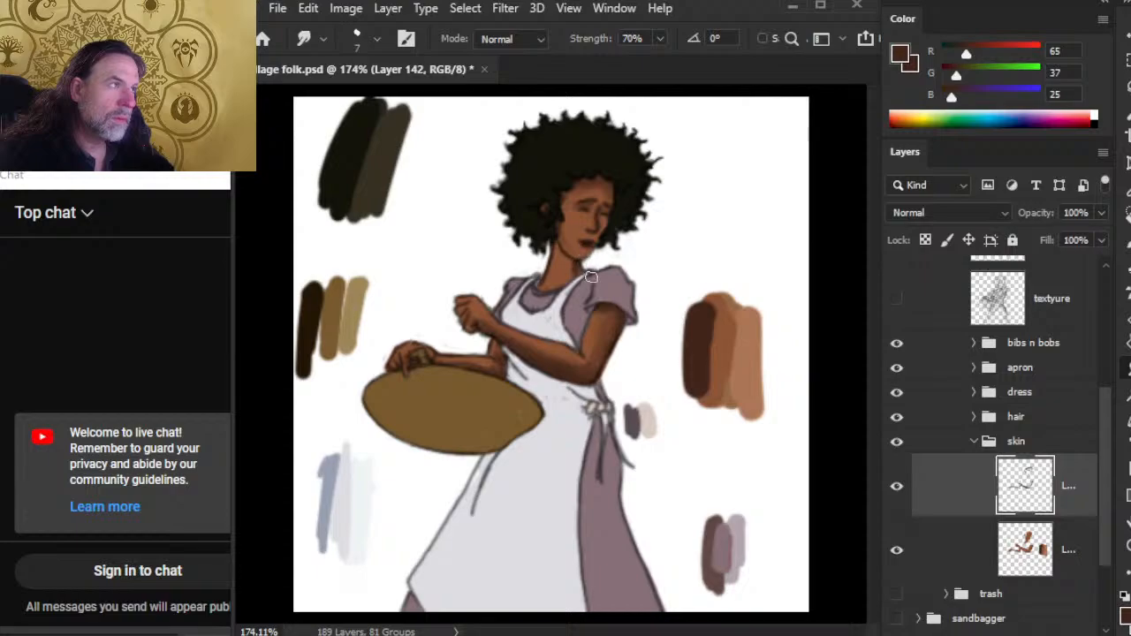
{"action": "key", "text": "b"}
{"action": "key", "text": "r"}
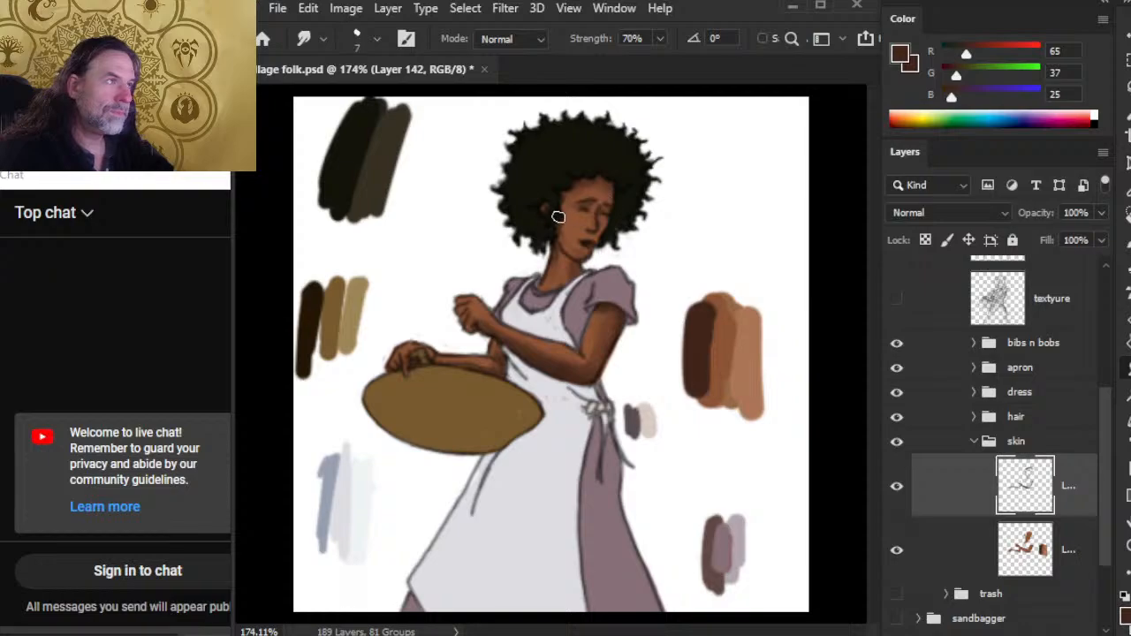
- Refine the shading around the eyes, nose and mouth, blending with the Smudge tool at size 4 and erasing excess
{"action": "key", "text": "b"}
{"action": "key", "text": "r"}
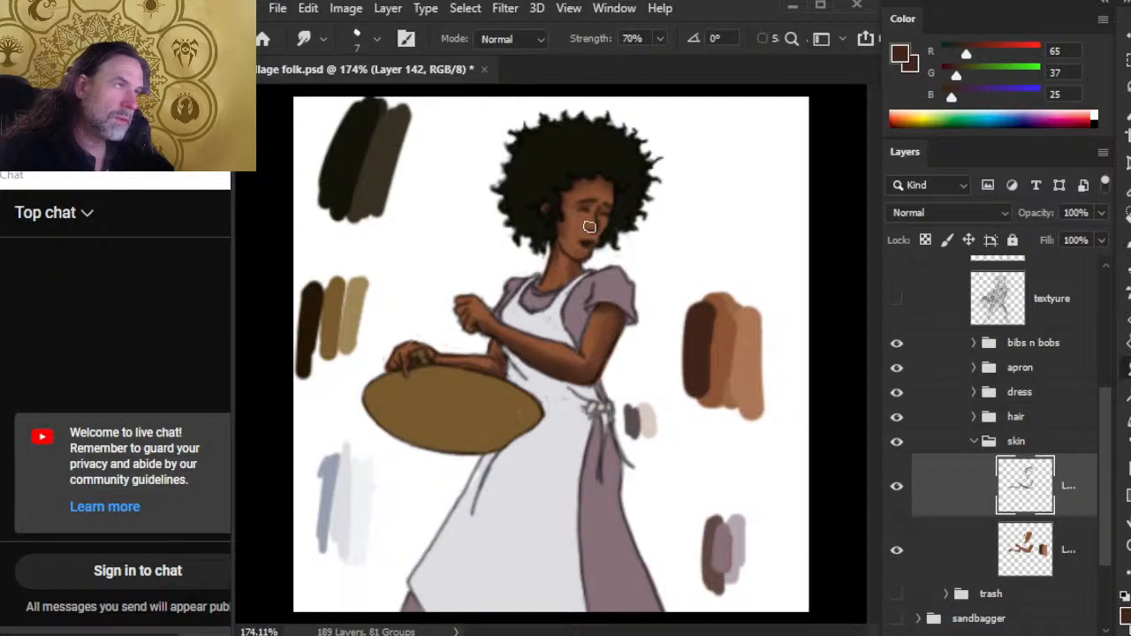
{"action": "key", "text": "b"}
{"action": "key", "text": "r"}
{"action": "key", "text": "b"}
{"action": "key", "text": "r"}
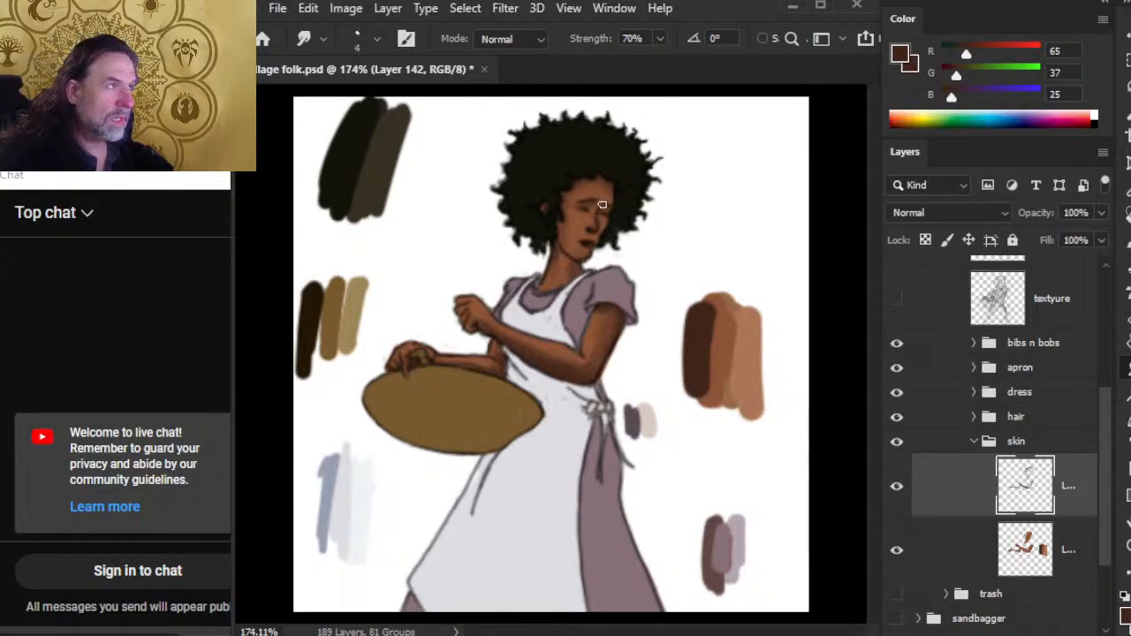
{"action": "key", "text": "e"}
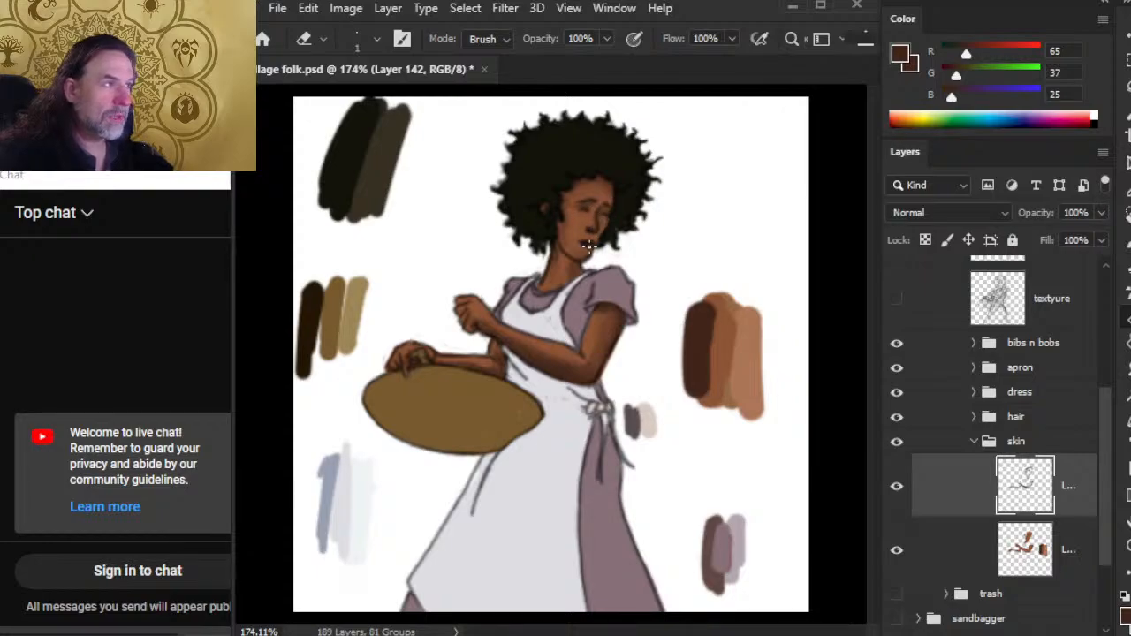
{"action": "key", "text": "r"}
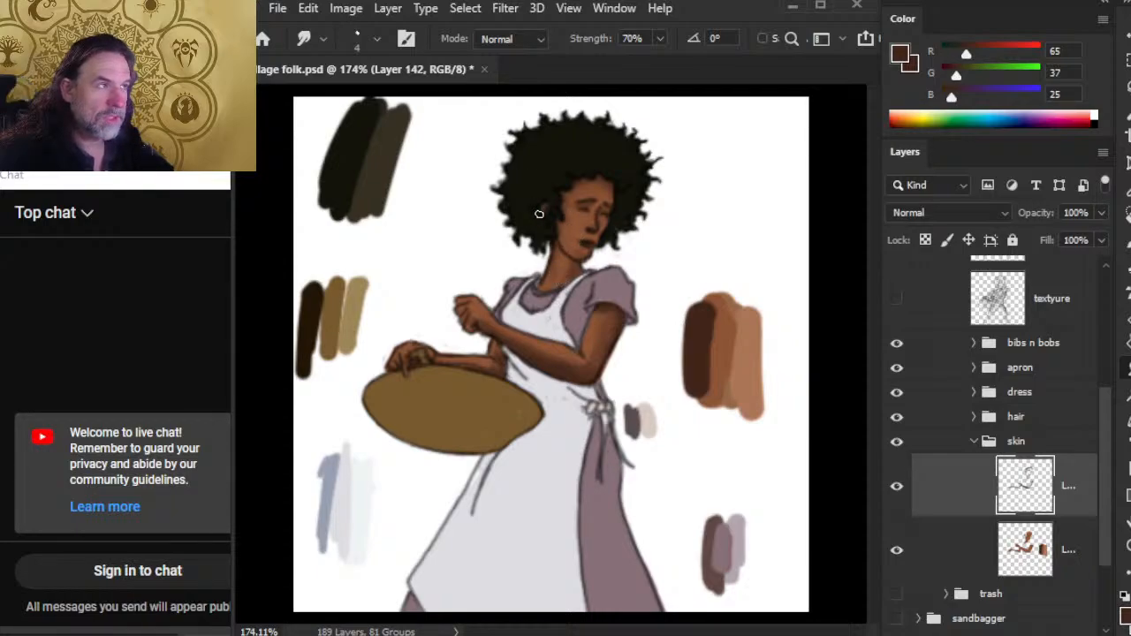
- Smudge the dark shading at the ear beside the hairline
{"action": "mouse_move", "coordinate": [557, 202]}
{"action": "left_mouse_down"}
{"action": "mouse_move", "coordinate": [543, 231]}
{"action": "mouse_move", "coordinate": [554, 198]}
{"action": "left_mouse_up"}
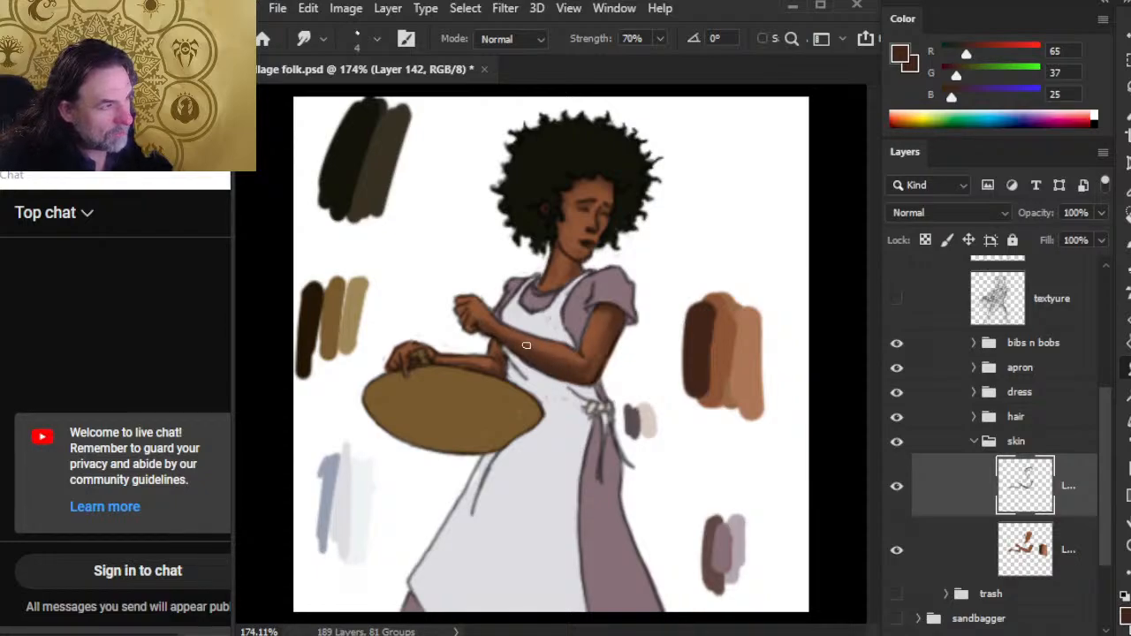
- Inspect the contents of the bibs n bobs group and toggle the apron group's visibility to check what it covers
{"action": "left_click", "coordinate": [974, 343]}
{"action": "left_click", "coordinate": [961, 389]}
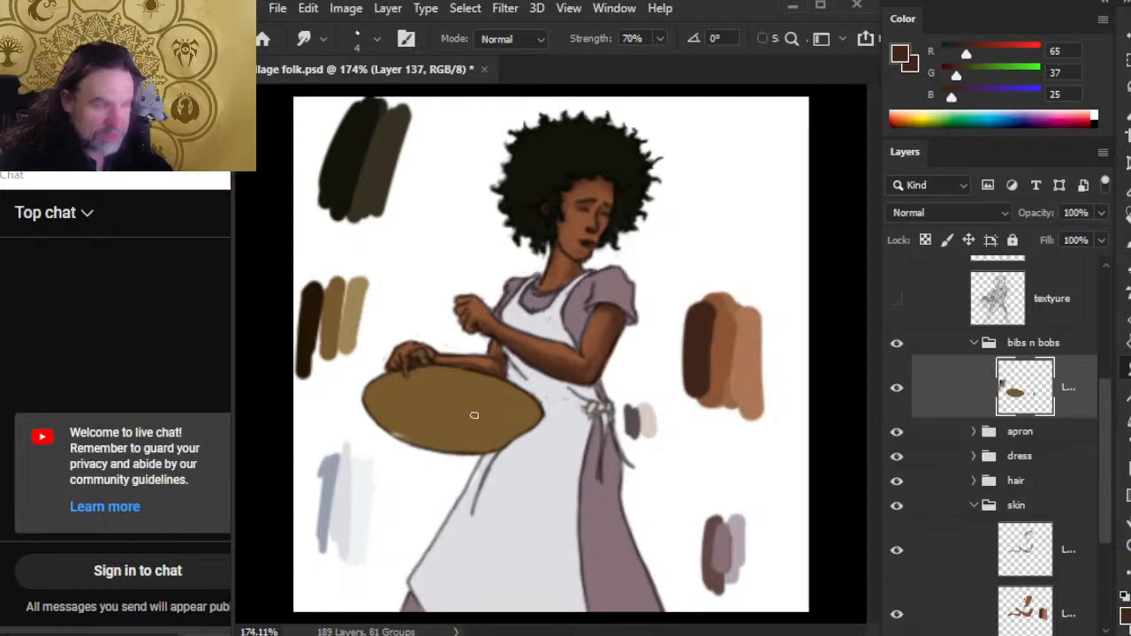
{"action": "left_click", "coordinate": [974, 343]}
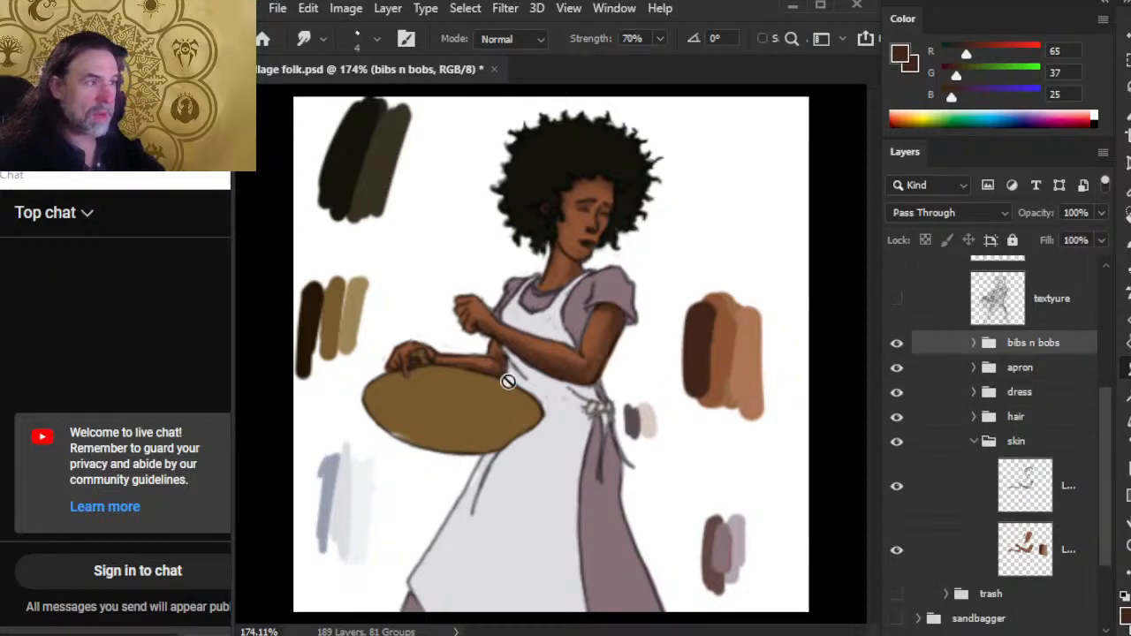
{"action": "left_click", "coordinate": [930, 501]}
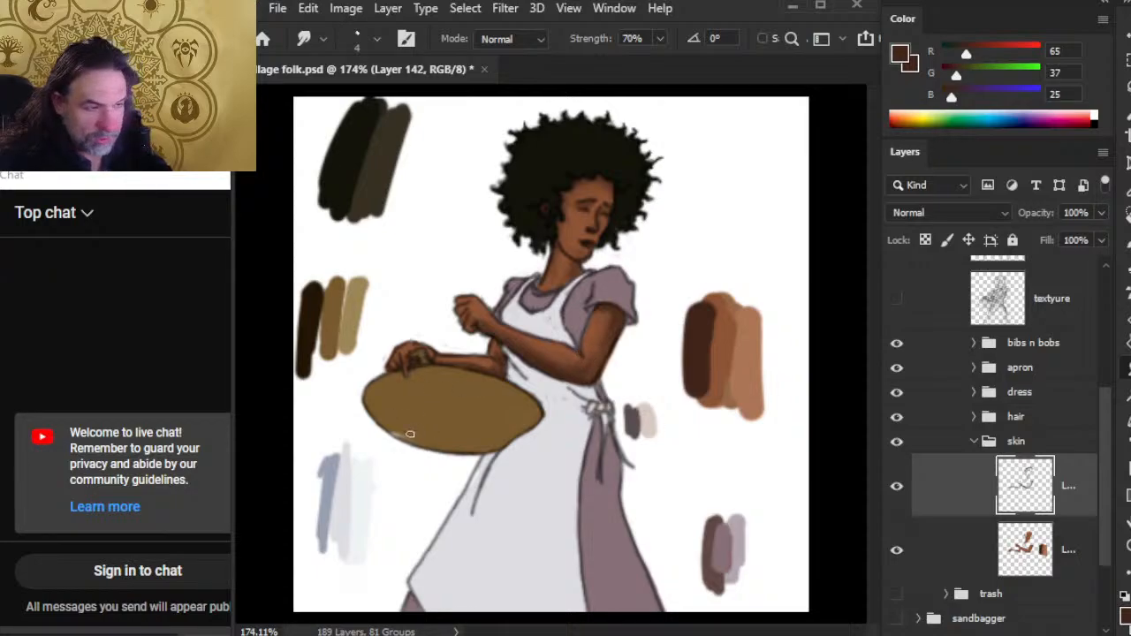
{"action": "left_click", "coordinate": [973, 343]}
{"action": "left_click", "coordinate": [897, 432]}
{"action": "left_click", "coordinate": [922, 411]}
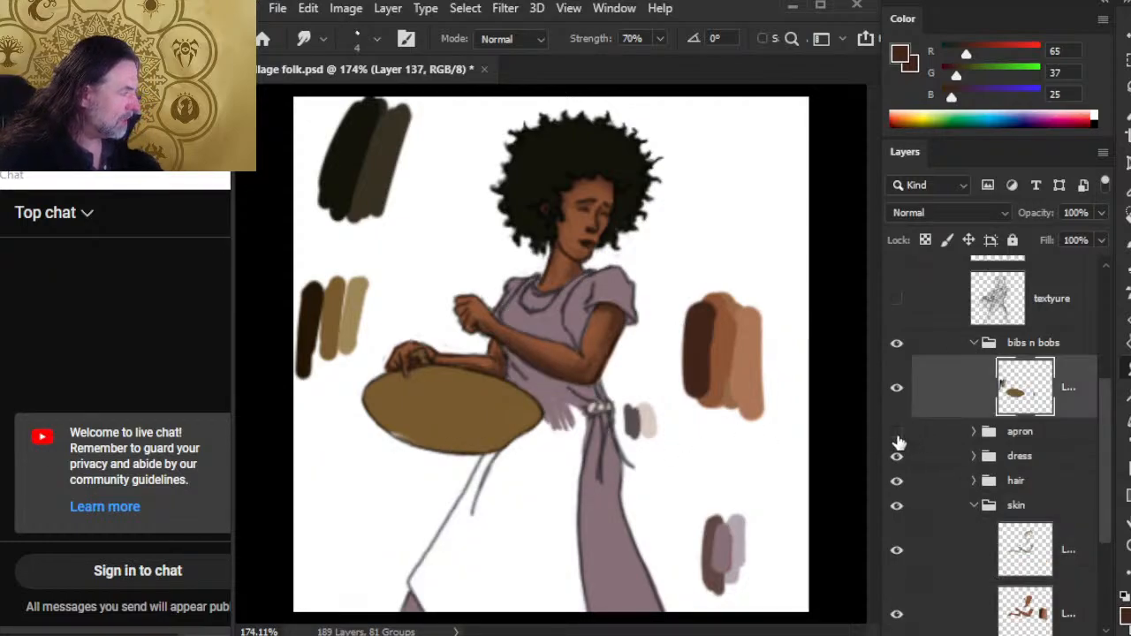
{"action": "left_click", "coordinate": [897, 431]}
{"action": "key", "text": "bracketright"}
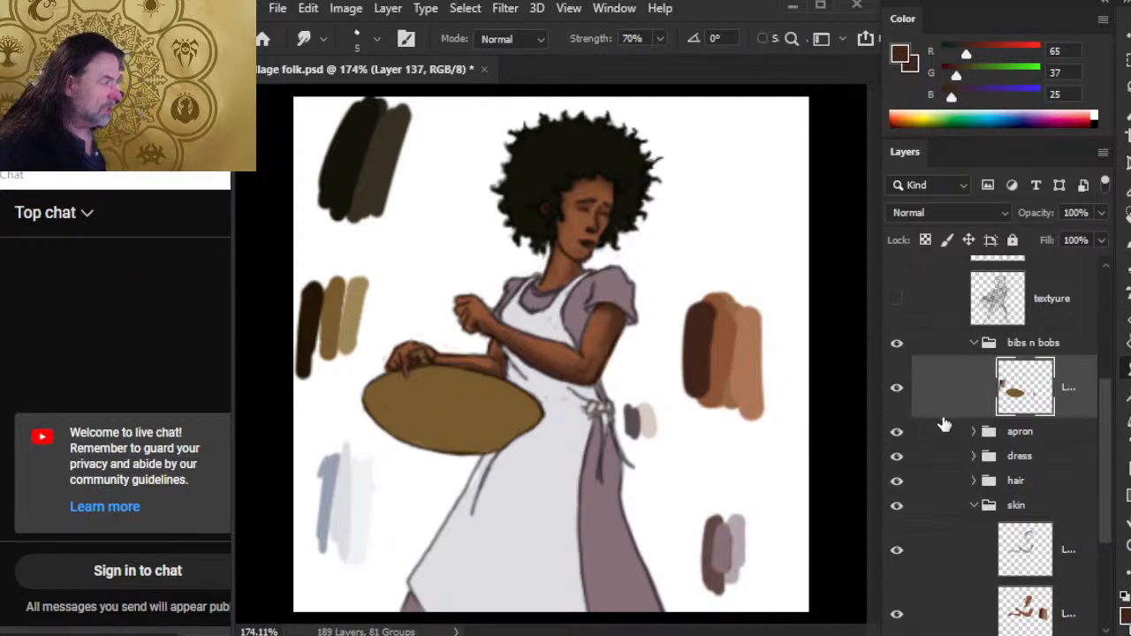
{"action": "left_click", "coordinate": [976, 348]}
{"action": "left_click", "coordinate": [973, 343]}
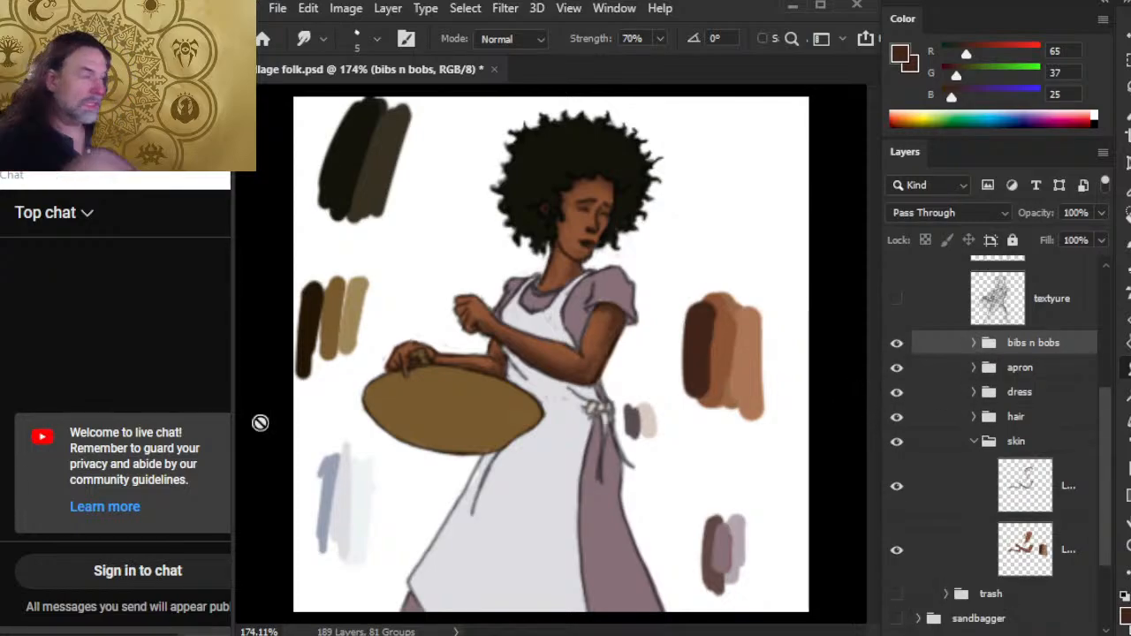
- Add a new layer above the skin shading and mix a light brush color of RGB 213, 162, 135 from the lightest skin swatch
{"action": "left_click", "coordinate": [1075, 506]}
{"action": "key", "text": "ctrl+shift+alt+n"}
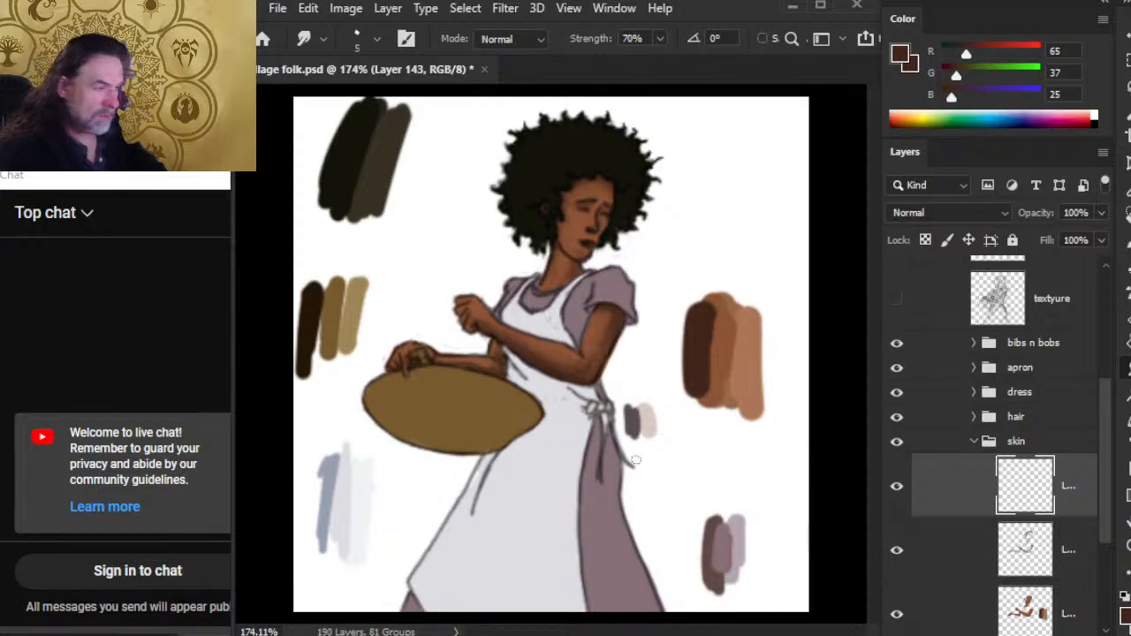
{"action": "key", "text": "b"}
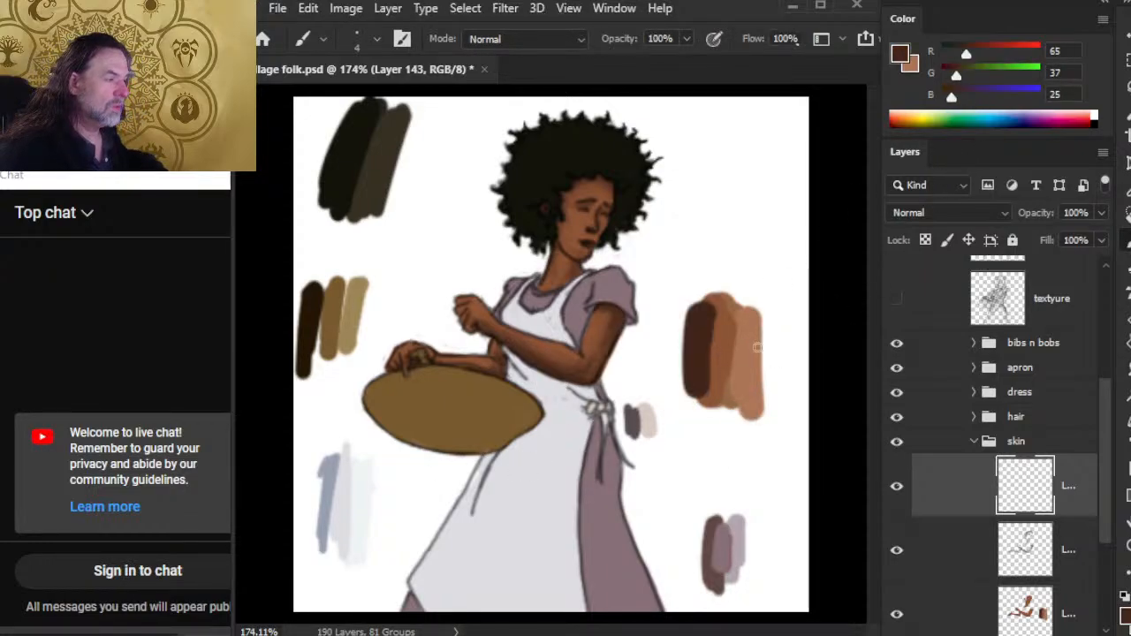
{"action": "left_click", "coordinate": [743, 375], "text": "alt"}
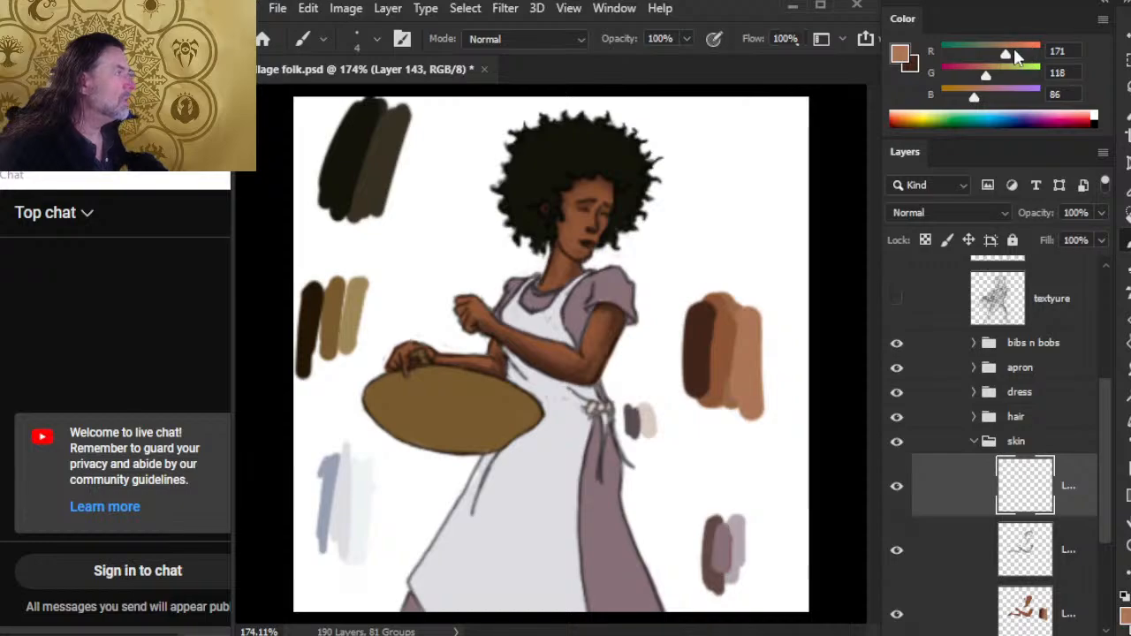
{"action": "mouse_move", "coordinate": [985, 76]}
{"action": "left_mouse_down"}
{"action": "mouse_move", "coordinate": [1002, 76]}
{"action": "mouse_move", "coordinate": [992, 97]}
{"action": "left_mouse_up"}
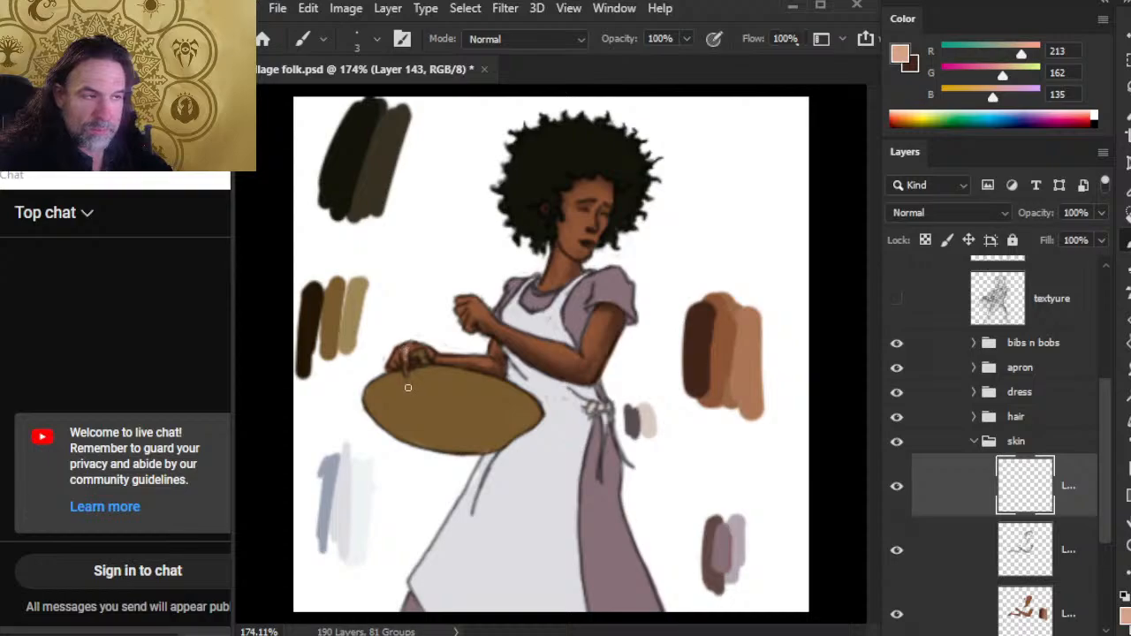
- Paint light highlights on the upper arm, forearm, forehead and cheek with a size 3 brush
{"action": "mouse_move", "coordinate": [601, 320]}
{"action": "left_mouse_down"}
{"action": "mouse_move", "coordinate": [547, 352]}
{"action": "mouse_move", "coordinate": [475, 322]}
{"action": "mouse_move", "coordinate": [568, 375]}
{"action": "mouse_move", "coordinate": [537, 353]}
{"action": "mouse_move", "coordinate": [569, 360]}
{"action": "left_mouse_up"}
{"action": "key", "text": "ctrl+z"}
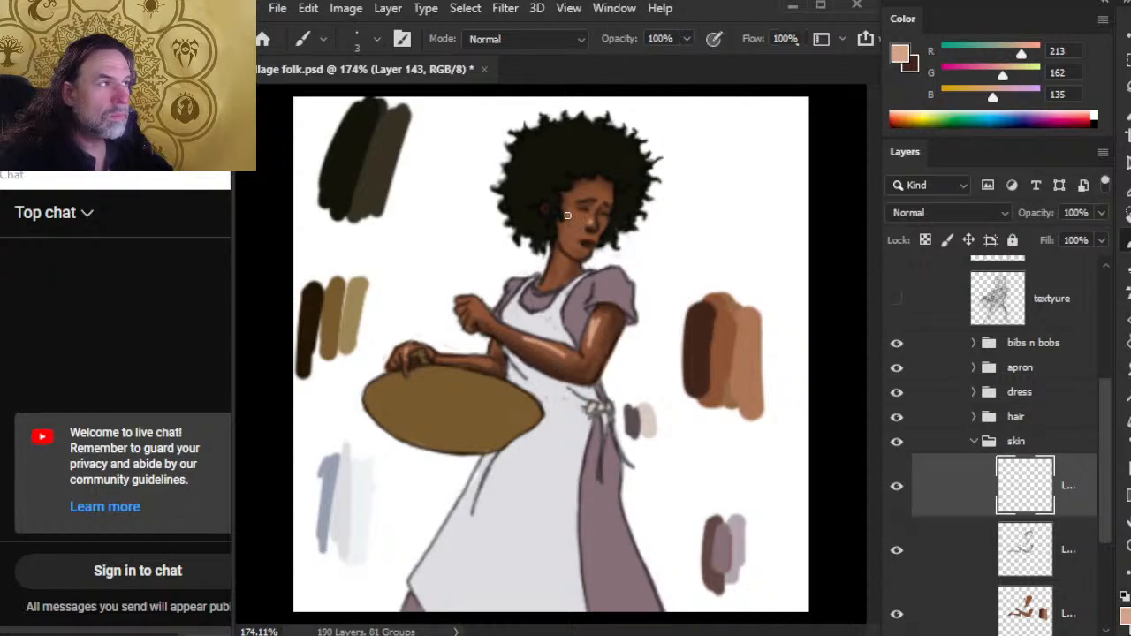
{"action": "left_click_drag", "start_coordinate": [575, 196], "coordinate": [598, 191]}
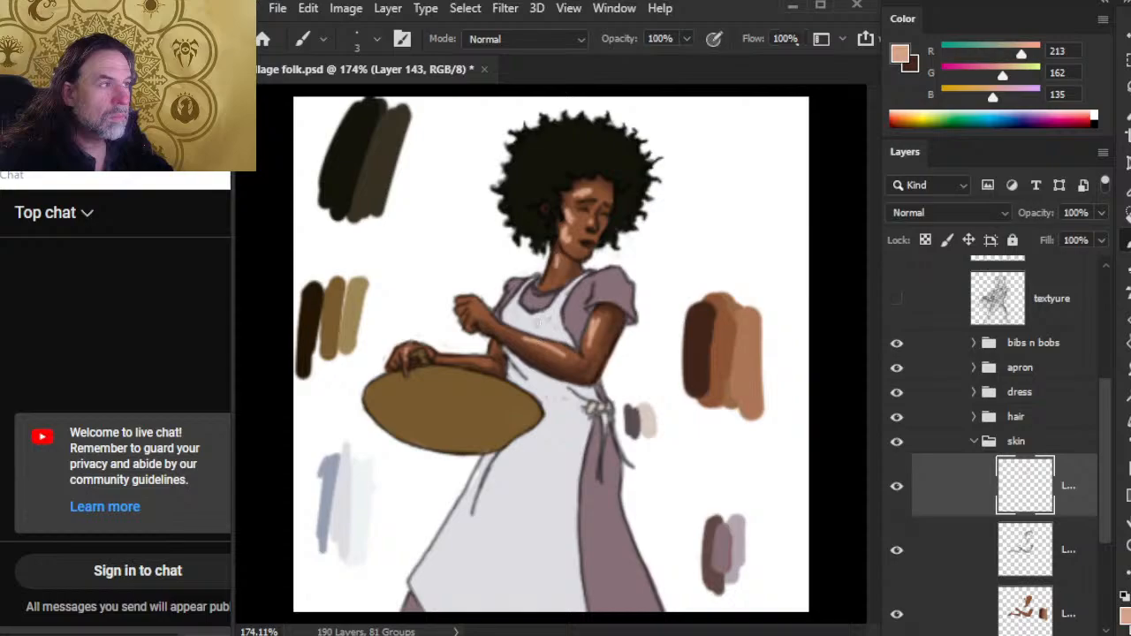
- Smudge the forehead and cheek highlights at 70% strength with size 5, adding a light touch to the ear
{"action": "key", "text": "r"}
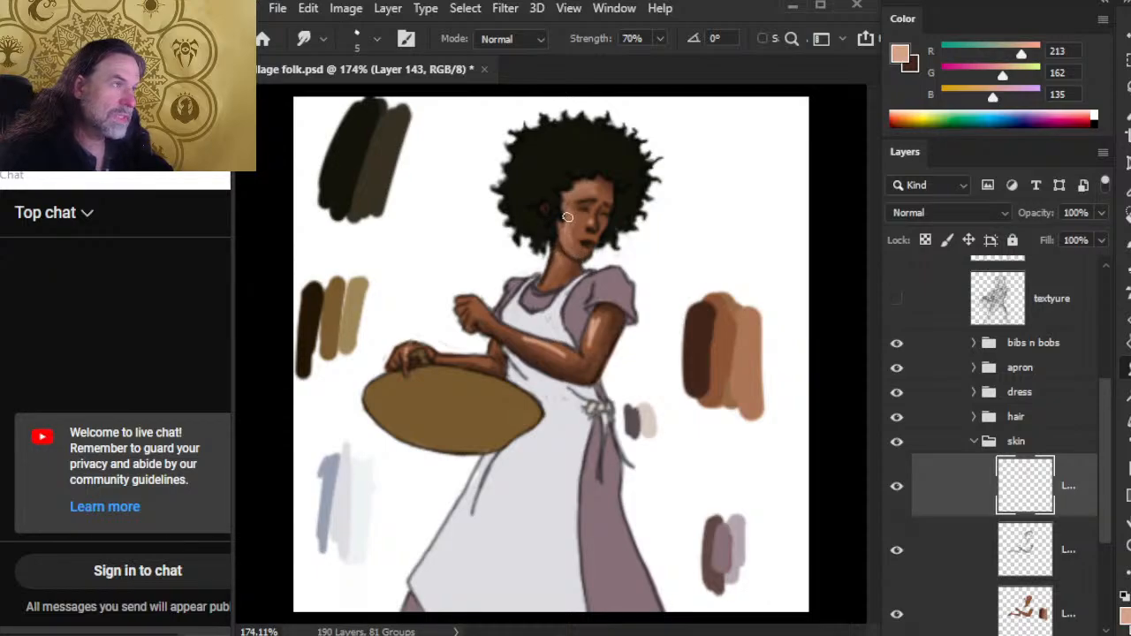
{"action": "key", "text": "b"}
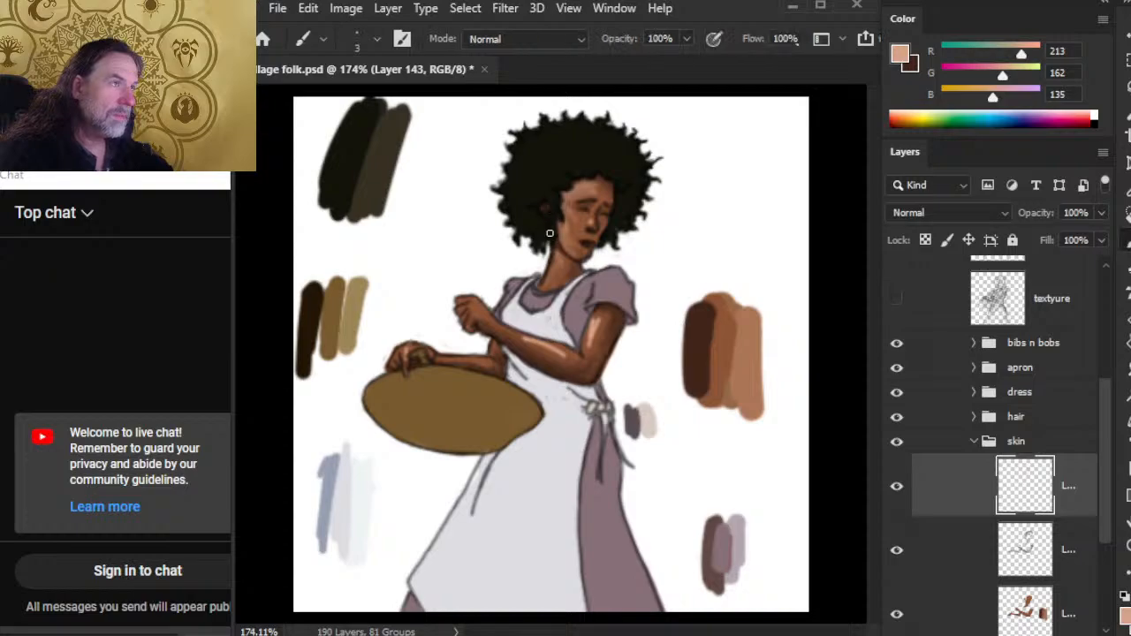
{"action": "key", "text": "b"}
{"action": "key", "text": "r"}
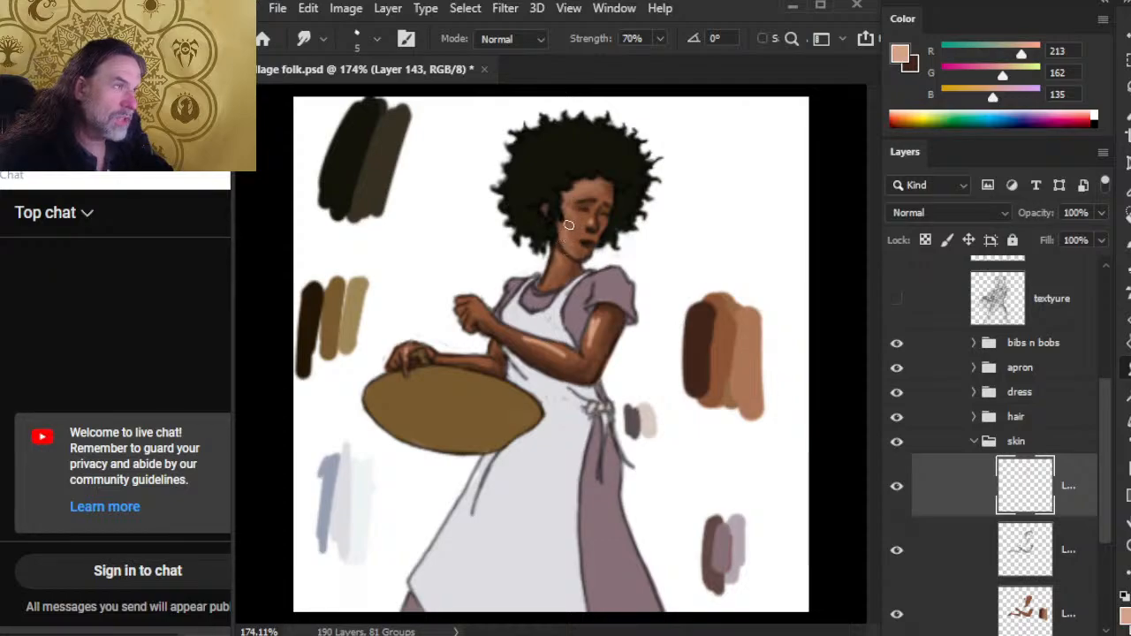
{"action": "key", "text": "bracketleft"}
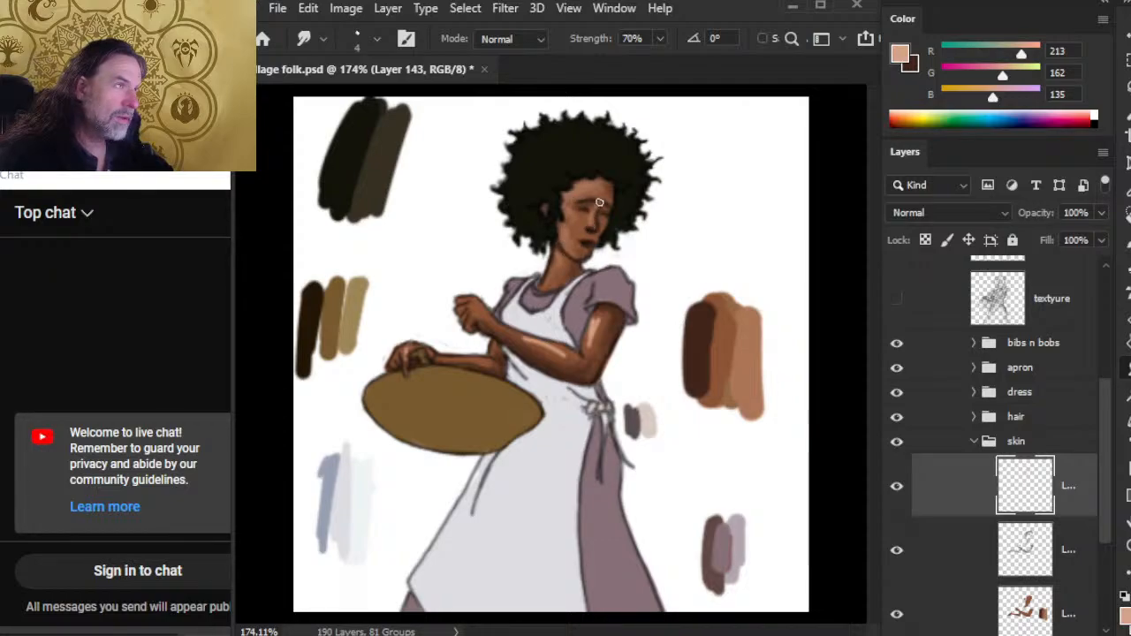
- Add small highlights around the eyes, cheek and chin, blending them with the Smudge tool at size 4
{"action": "key", "text": "b"}
{"action": "key", "text": "r"}
{"action": "key", "text": "b"}
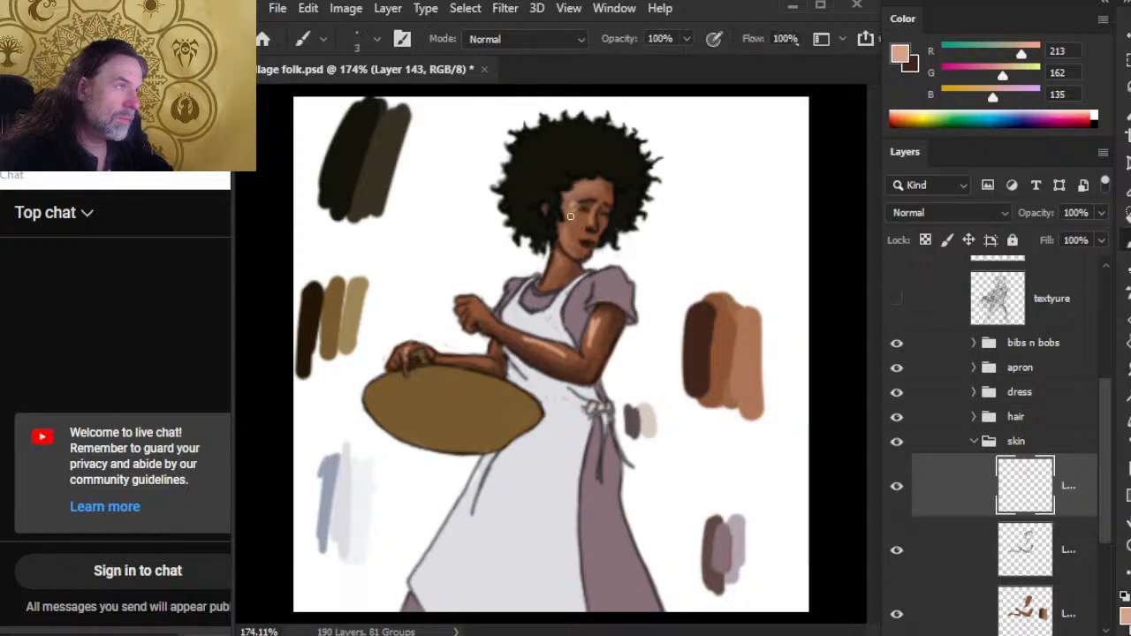
{"action": "key", "text": "r"}
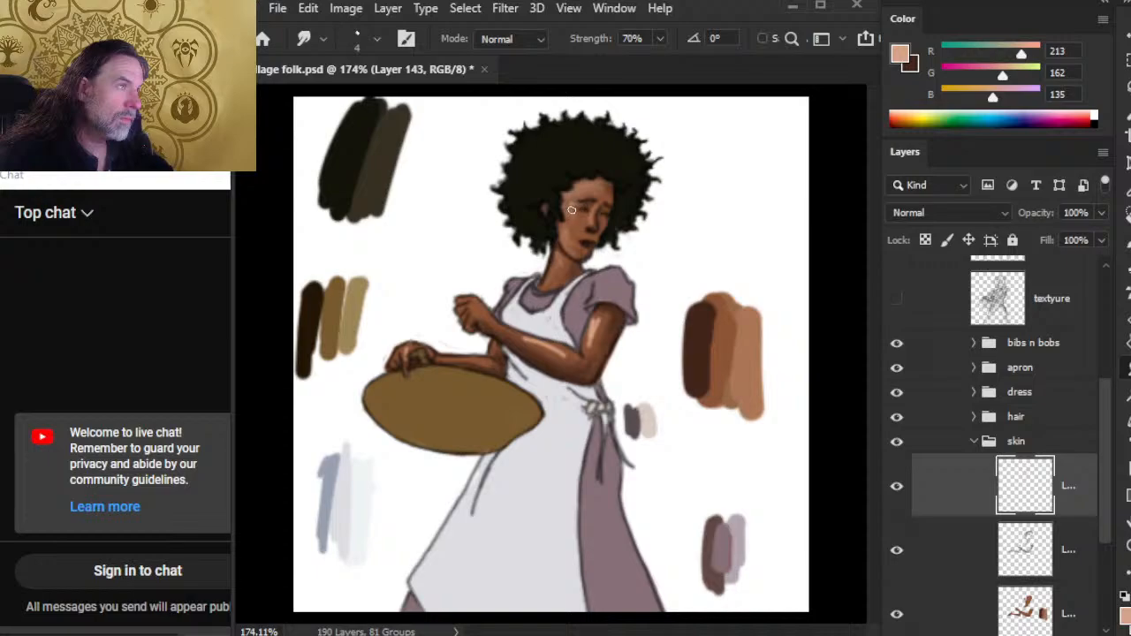
{"action": "key", "text": "b"}
{"action": "key", "text": "r"}
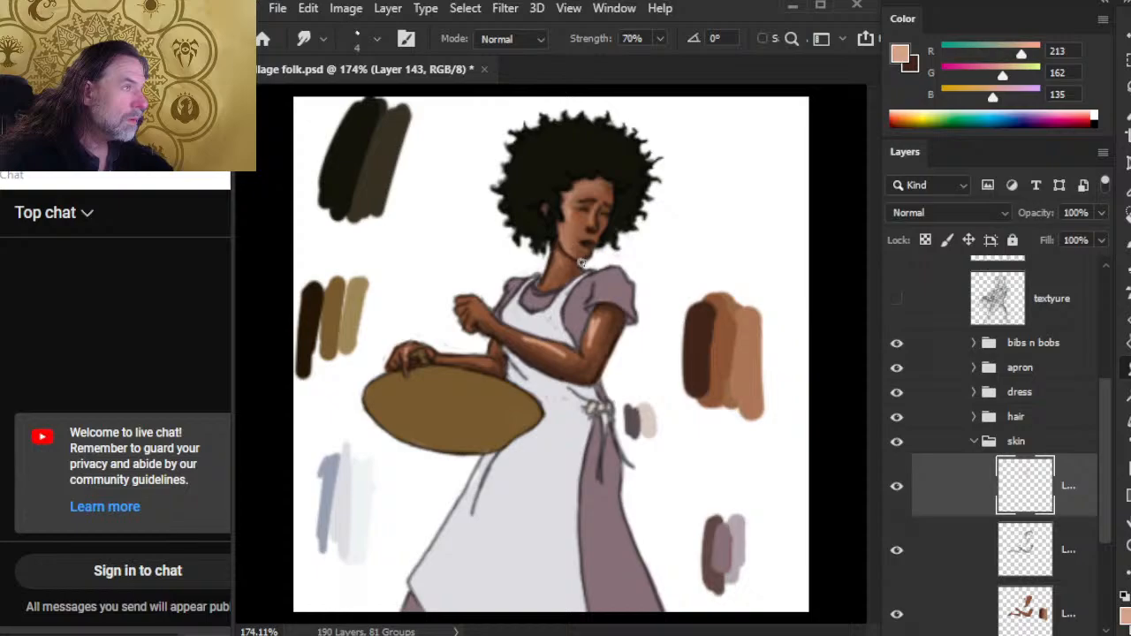
- Blend the arm highlights and add smudged highlights to the knuckles and fingers of the raised hand
{"action": "key", "text": "ctrl"}
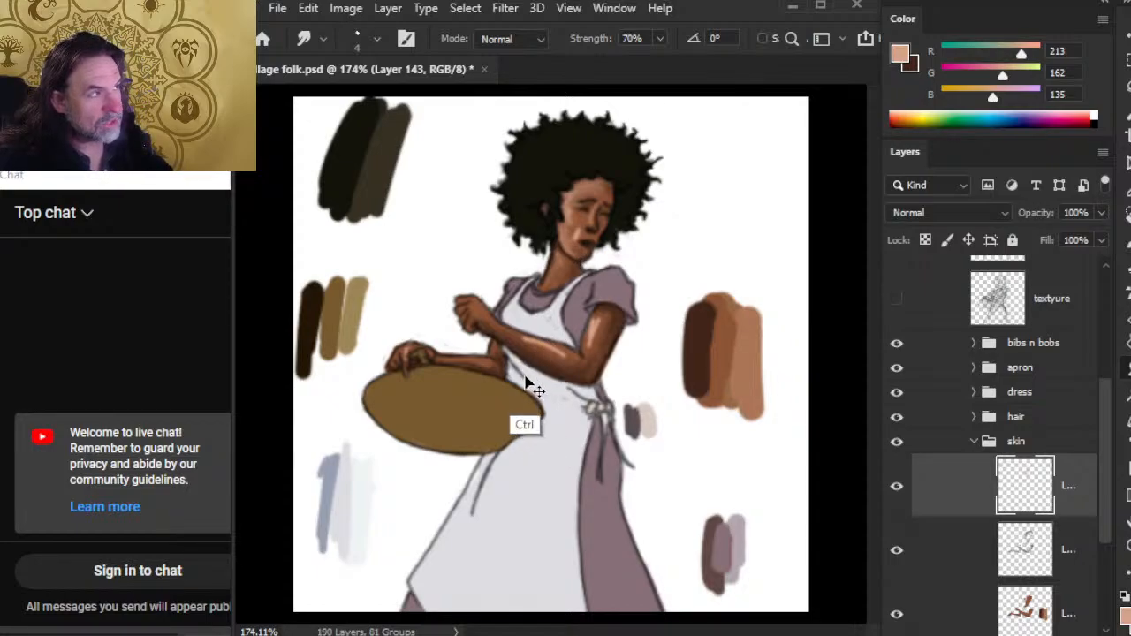
{"action": "key", "text": "ctrl"}
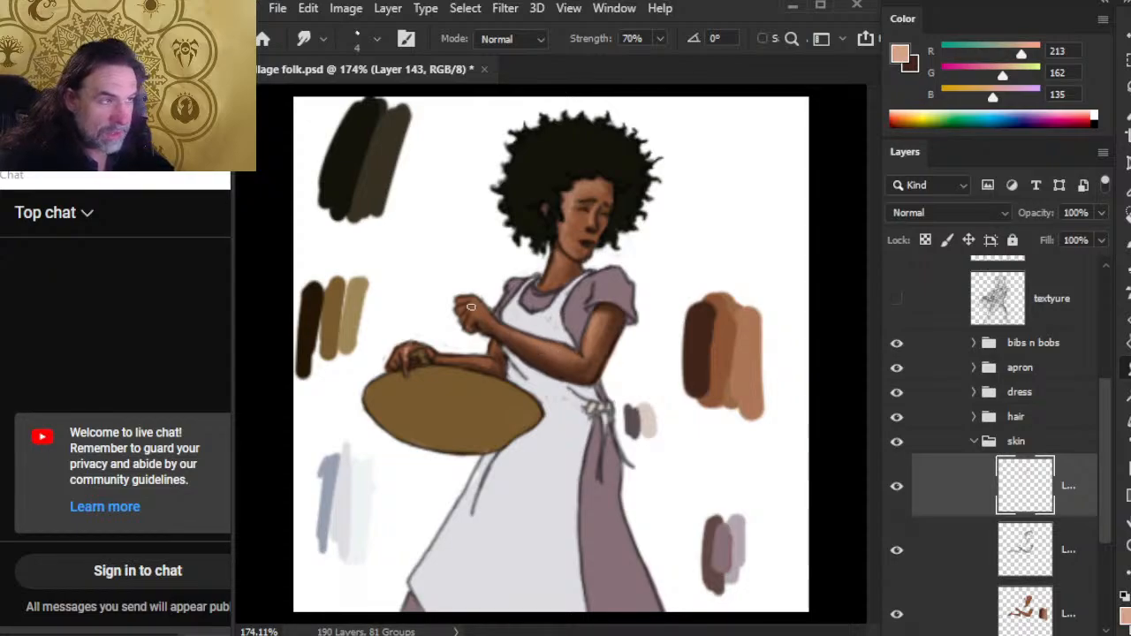
{"action": "key", "text": "b"}
{"action": "key", "text": "r"}
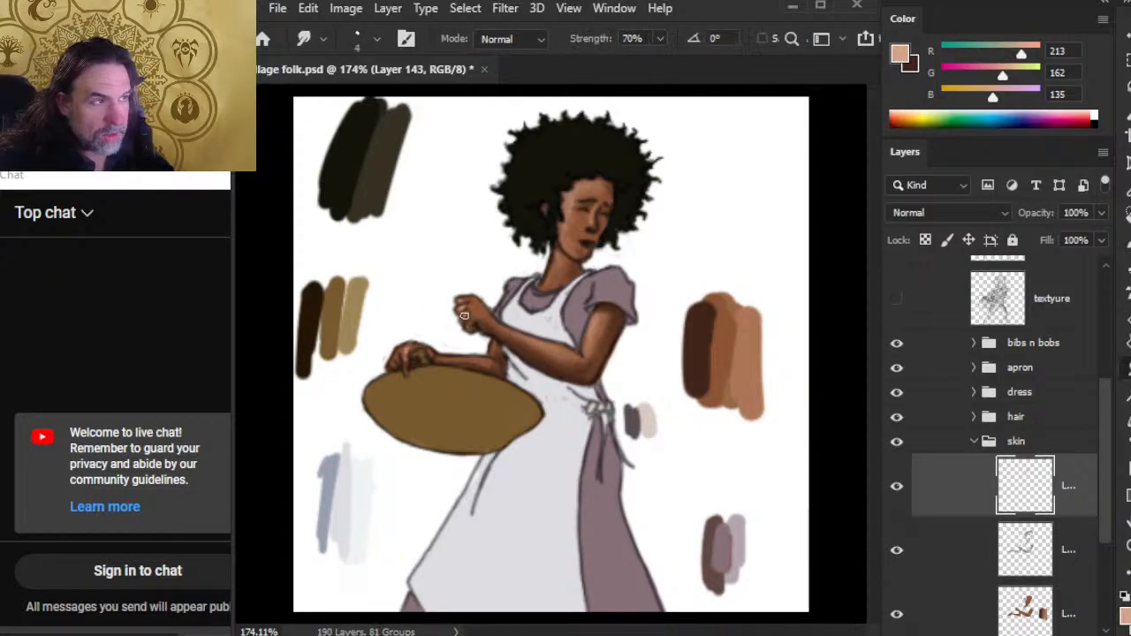
{"action": "key", "text": "b"}
{"action": "key", "text": "r"}
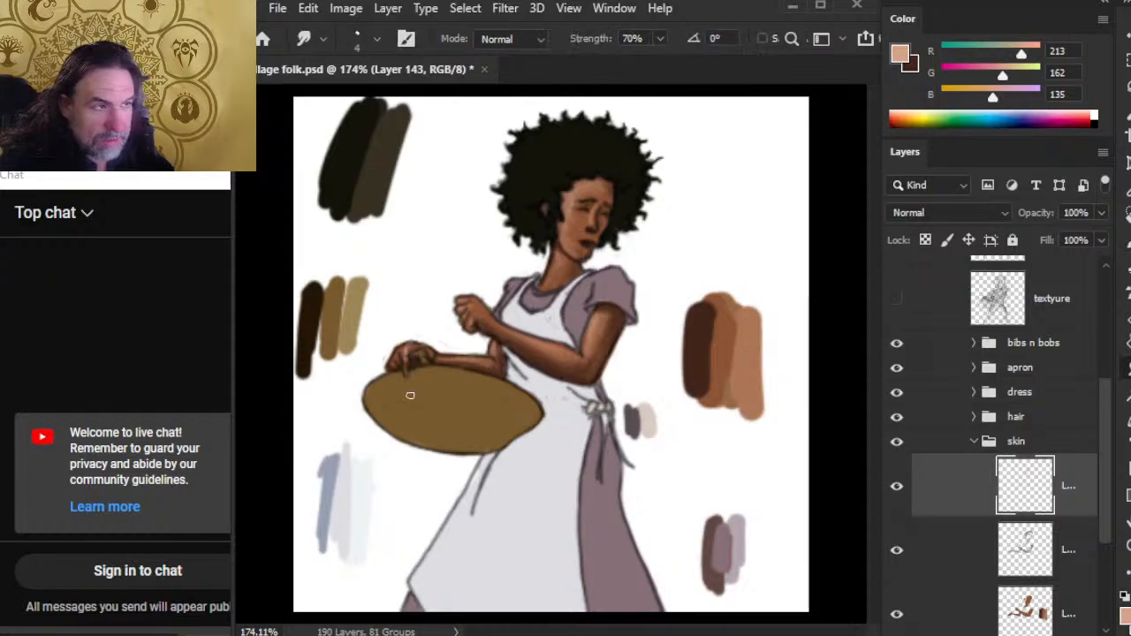
- Touch up and soften the highlights on the hand and forearm resting on the basket
{"action": "key", "text": "r"}
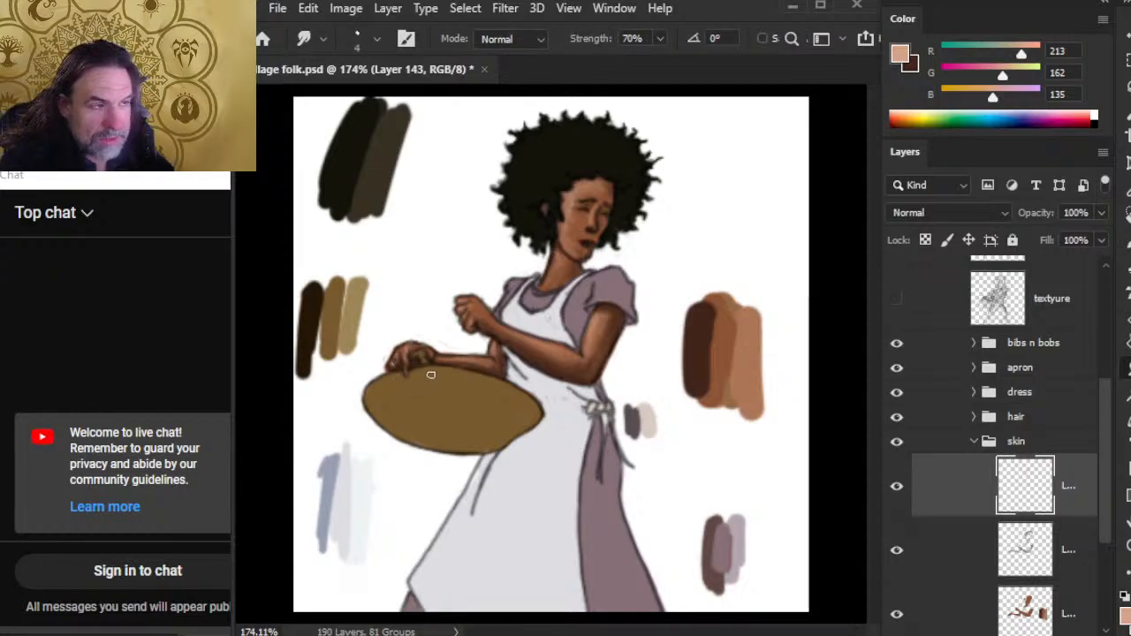
{"action": "key", "text": "b"}
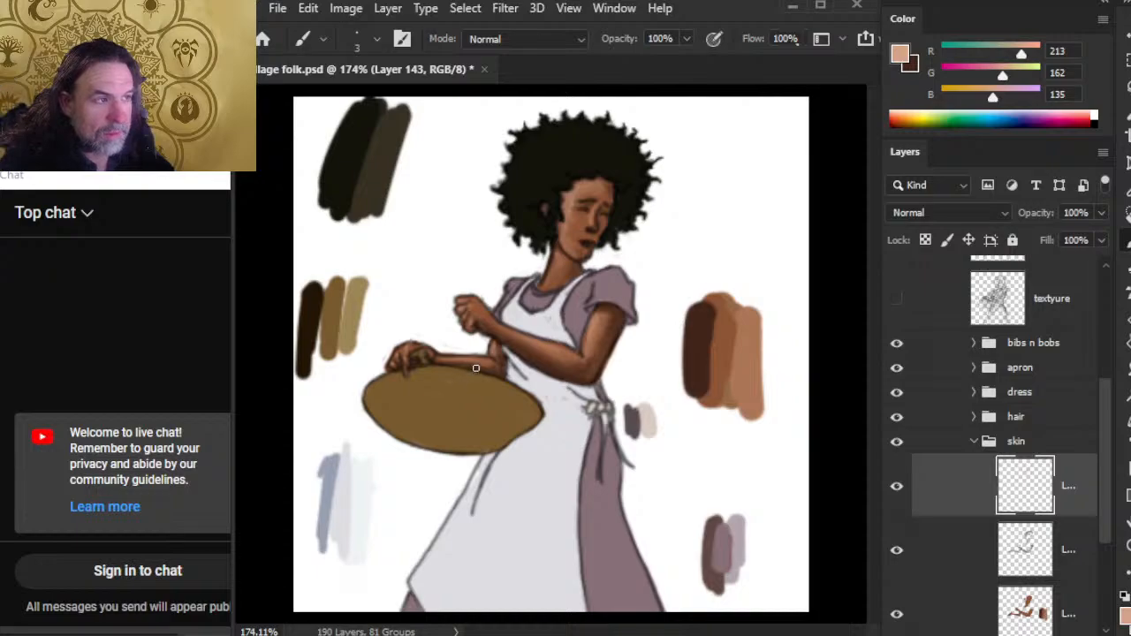
{"action": "key", "text": "r"}
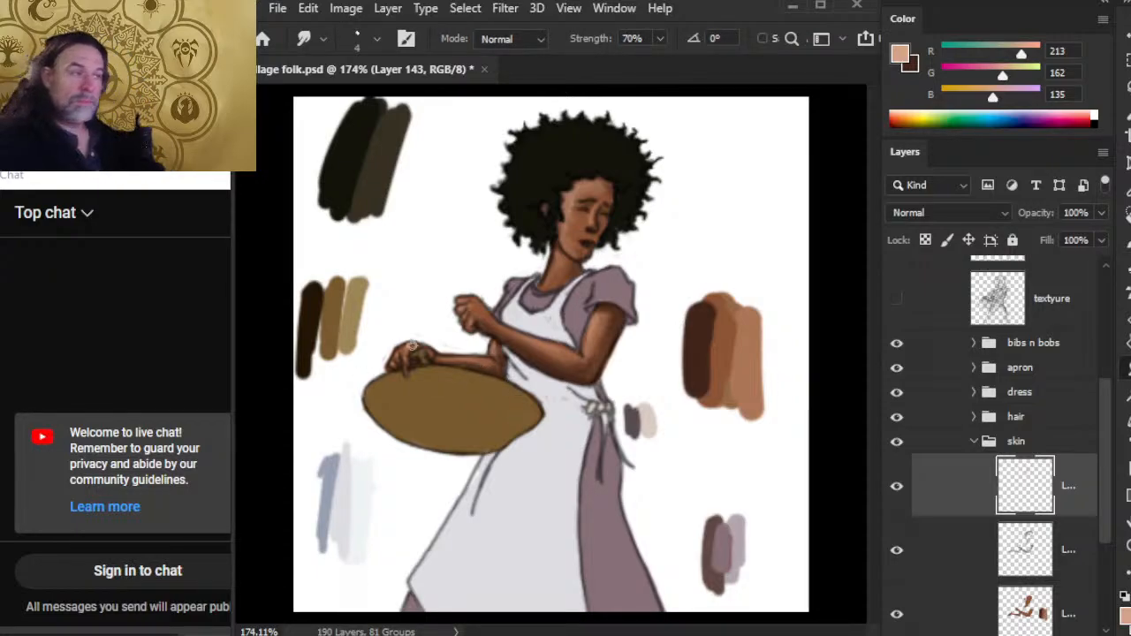
- Erase excess highlight near the mouth, then refine the cheek, chin and forehead highlights with the Smudge tool at size 5
{"action": "key", "text": "e"}
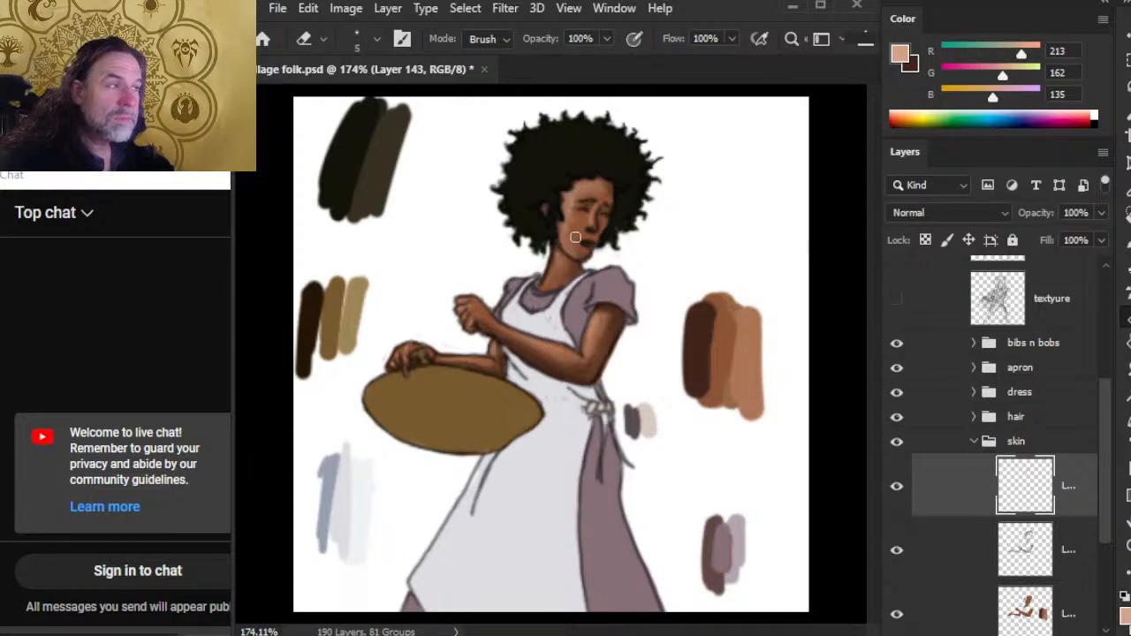
{"action": "key", "text": "r"}
{"action": "mouse_move", "coordinate": [564, 217]}
{"action": "left_mouse_down"}
{"action": "mouse_move", "coordinate": [575, 262]}
{"action": "mouse_move", "coordinate": [581, 237]}
{"action": "mouse_move", "coordinate": [586, 266]}
{"action": "mouse_move", "coordinate": [575, 225]}
{"action": "mouse_move", "coordinate": [586, 226]}
{"action": "mouse_move", "coordinate": [596, 196]}
{"action": "mouse_move", "coordinate": [601, 220]}
{"action": "mouse_move", "coordinate": [570, 204]}
{"action": "mouse_move", "coordinate": [576, 228]}
{"action": "mouse_move", "coordinate": [579, 198]}
{"action": "mouse_move", "coordinate": [581, 215]}
{"action": "mouse_move", "coordinate": [572, 195]}
{"action": "mouse_move", "coordinate": [570, 234]}
{"action": "mouse_move", "coordinate": [583, 210]}
{"action": "mouse_move", "coordinate": [574, 241]}
{"action": "mouse_move", "coordinate": [598, 232]}
{"action": "mouse_move", "coordinate": [588, 211]}
{"action": "mouse_move", "coordinate": [598, 188]}
{"action": "mouse_move", "coordinate": [591, 205]}
{"action": "mouse_move", "coordinate": [600, 228]}
{"action": "mouse_move", "coordinate": [602, 208]}
{"action": "mouse_move", "coordinate": [604, 240]}
{"action": "mouse_move", "coordinate": [603, 210]}
{"action": "mouse_move", "coordinate": [584, 222]}
{"action": "mouse_move", "coordinate": [589, 249]}
{"action": "mouse_move", "coordinate": [598, 222]}
{"action": "mouse_move", "coordinate": [581, 217]}
{"action": "mouse_move", "coordinate": [583, 245]}
{"action": "left_mouse_up"}
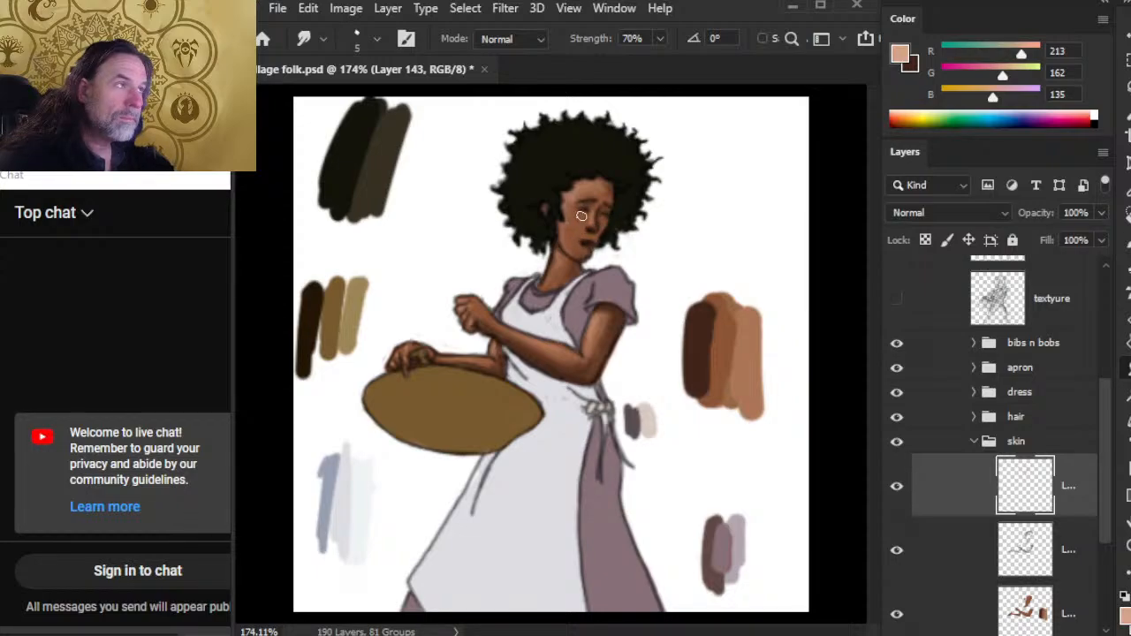
{"action": "key", "text": "b"}
{"action": "key", "text": "r"}
{"action": "left_click_drag", "start_coordinate": [584, 234], "coordinate": [584, 256]}
{"action": "mouse_move", "coordinate": [597, 186]}
{"action": "left_mouse_down"}
{"action": "mouse_move", "coordinate": [574, 213]}
{"action": "mouse_move", "coordinate": [607, 187]}
{"action": "mouse_move", "coordinate": [556, 179]}
{"action": "mouse_move", "coordinate": [624, 184]}
{"action": "left_mouse_up"}
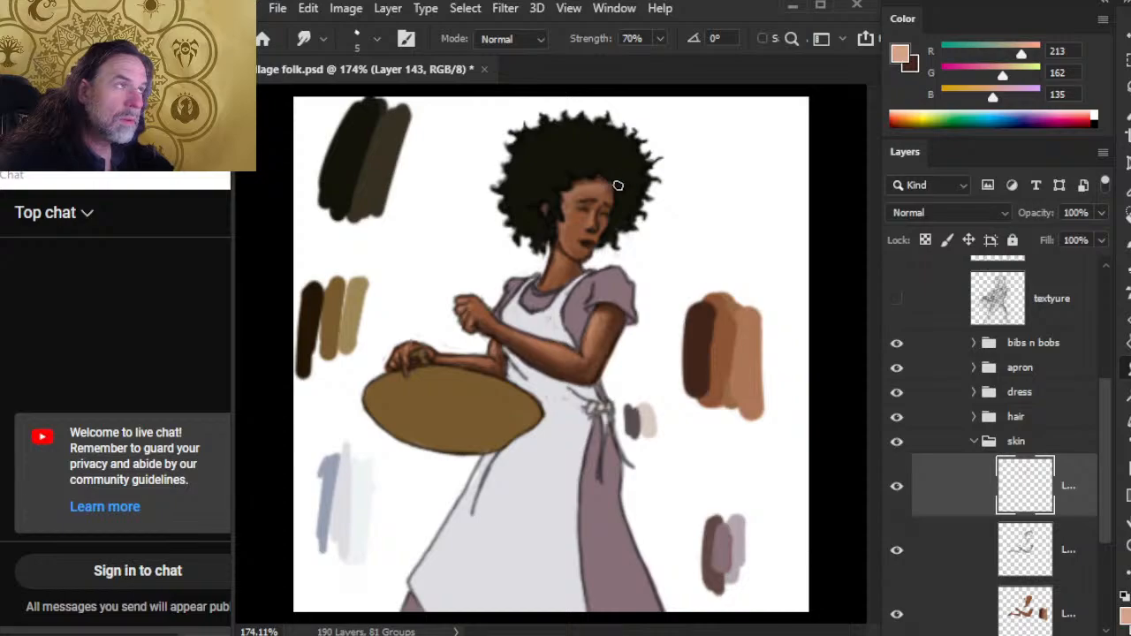
- Paint dark brown shadows (RGB 65, 37, 25) along the hairline and forehead edge, smudging them into the skin at size 5
{"action": "key", "text": "b"}
{"action": "left_click", "coordinate": [707, 360], "text": "alt"}
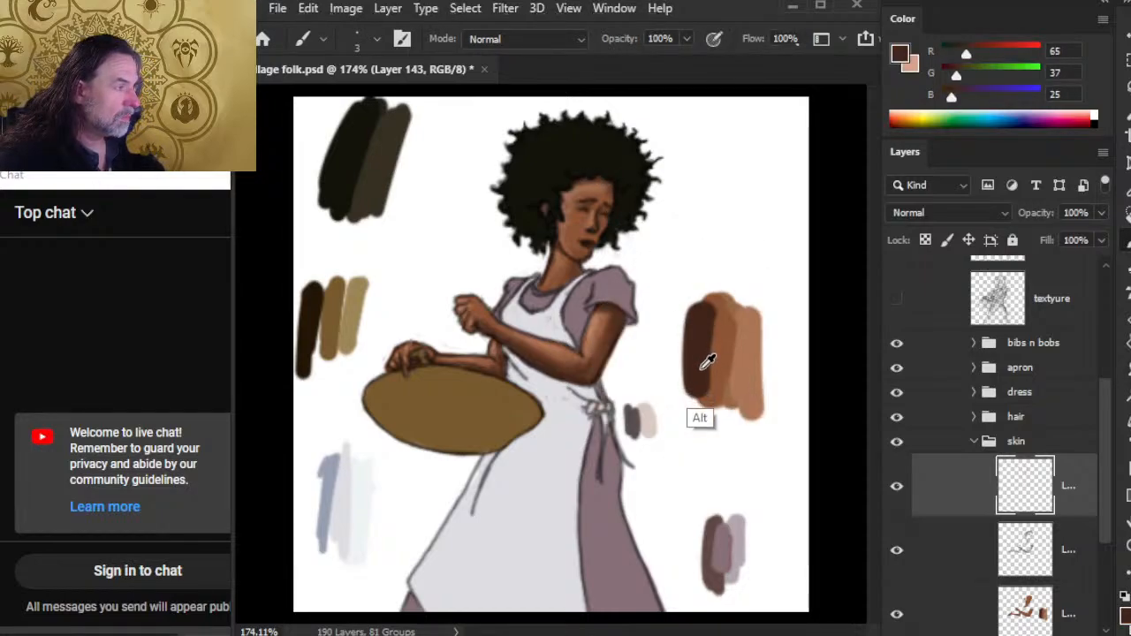
{"action": "left_click_drag", "start_coordinate": [586, 177], "coordinate": [570, 197]}
{"action": "key", "text": "r"}
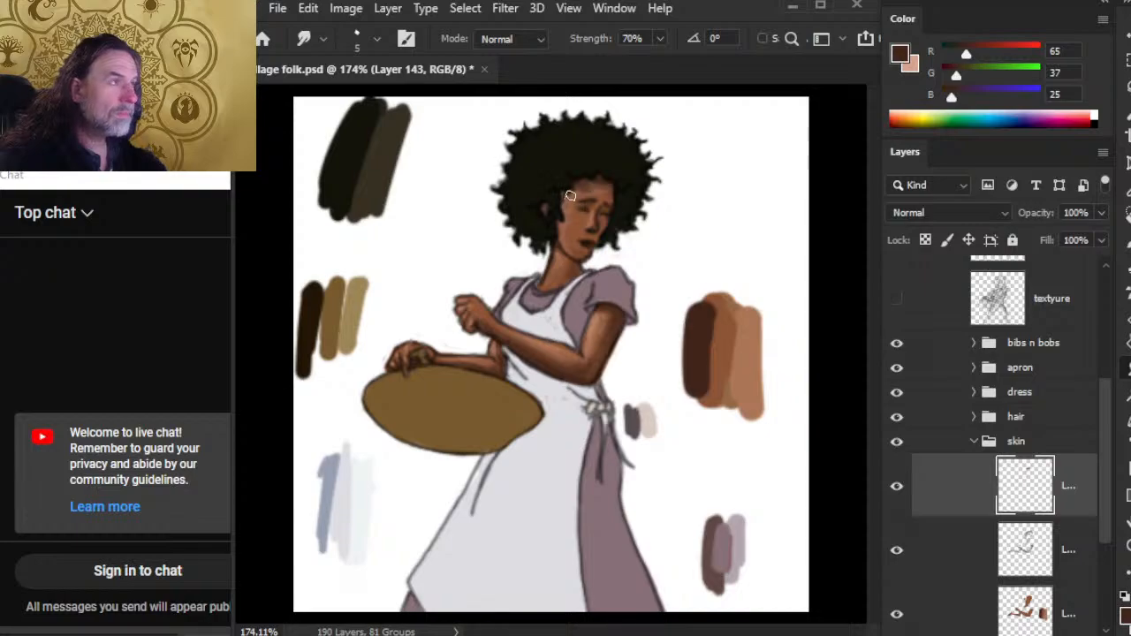
{"action": "key", "text": "b"}
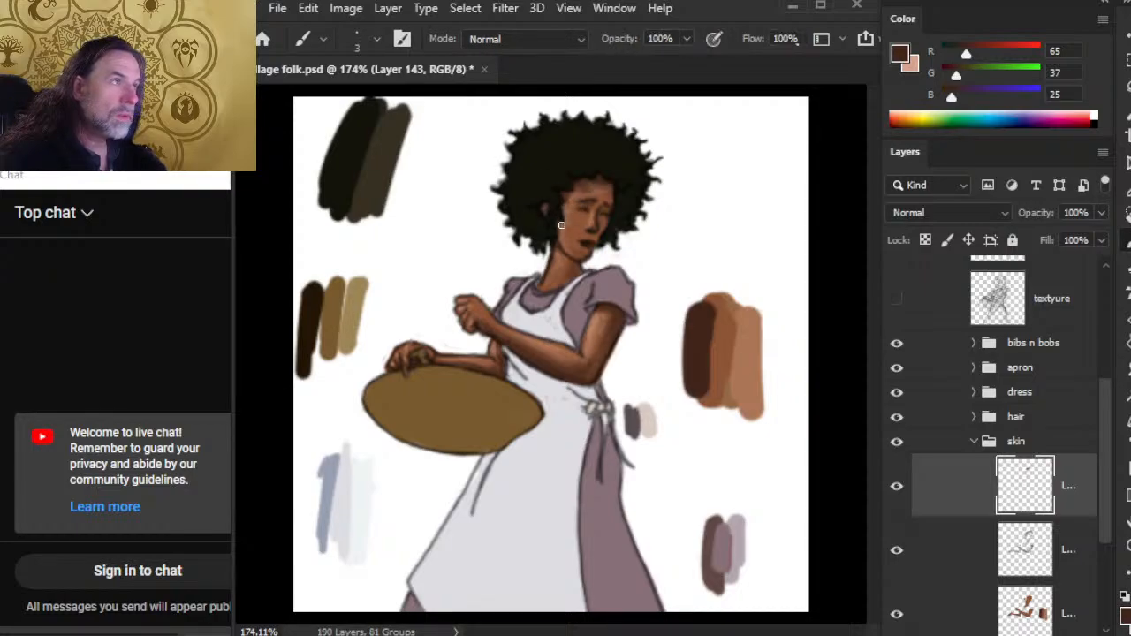
{"action": "key", "text": "r"}
{"action": "key", "text": "b"}
{"action": "key", "text": "r"}
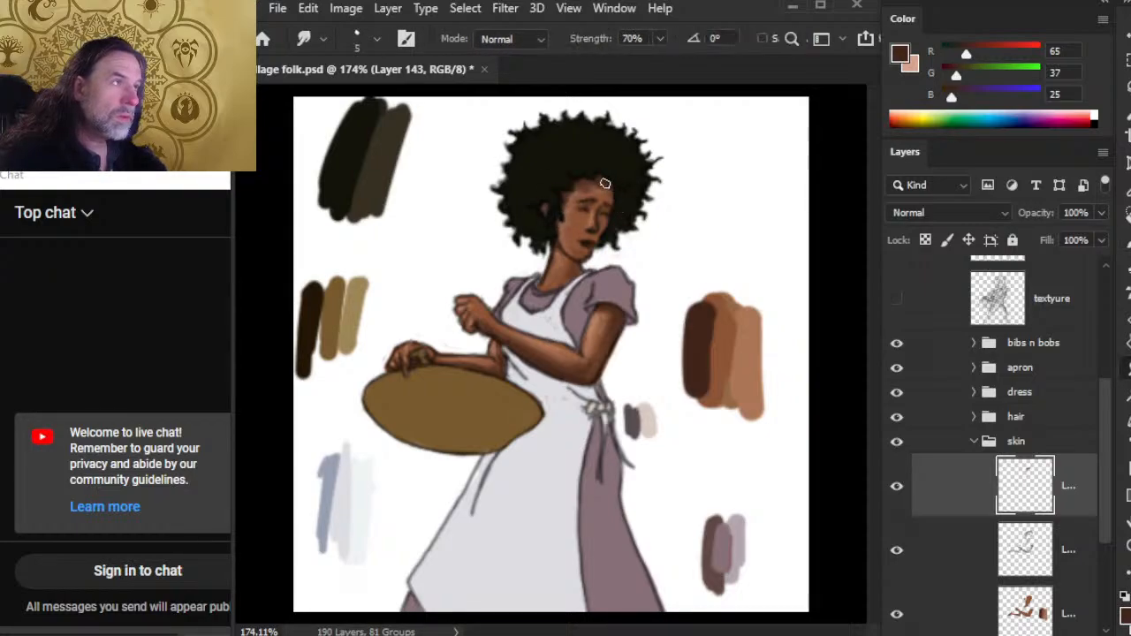
{"action": "key", "text": "b"}
{"action": "key", "text": "r"}
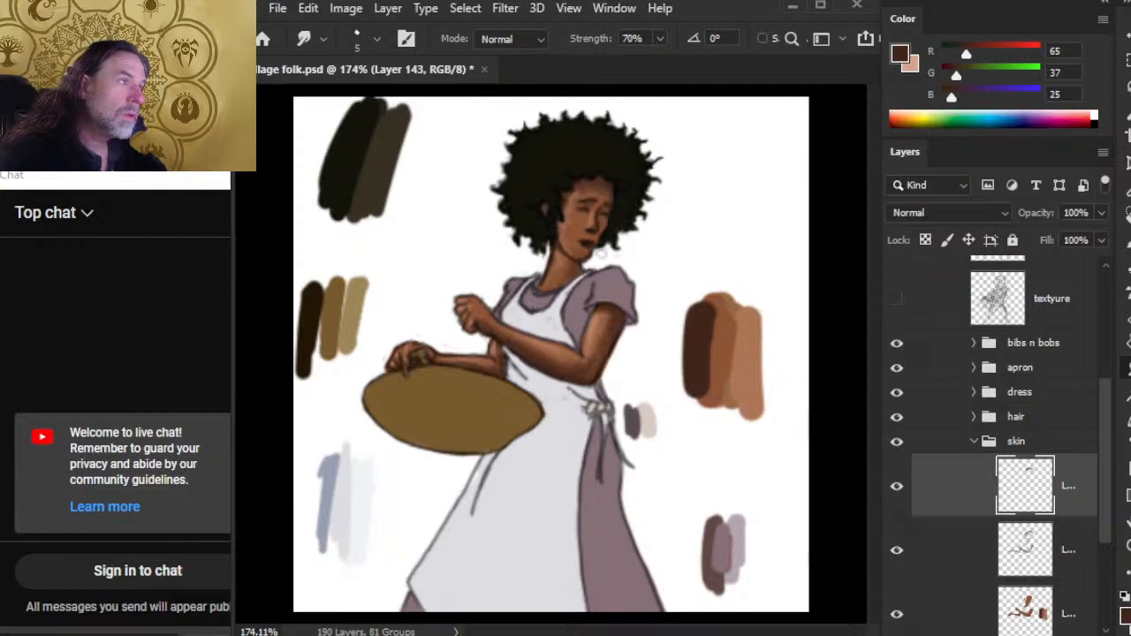
- Refine the dark brown face shadows with the Brush at size 3 and Smudge tool, then merge the shadow layer down
{"action": "key", "text": "b"}
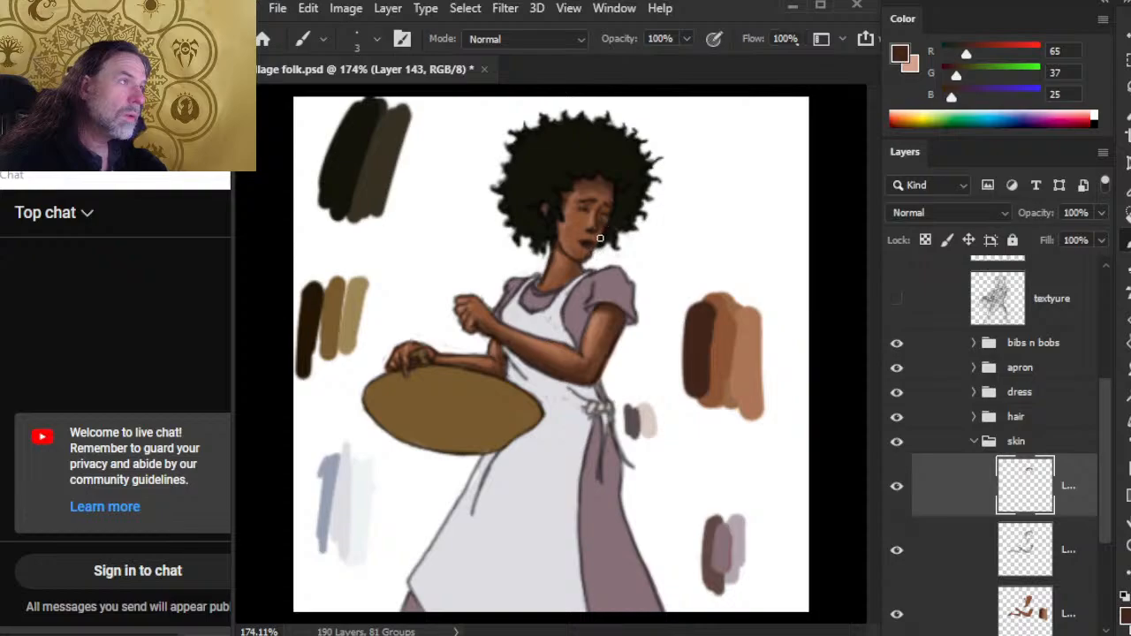
{"action": "key", "text": "r"}
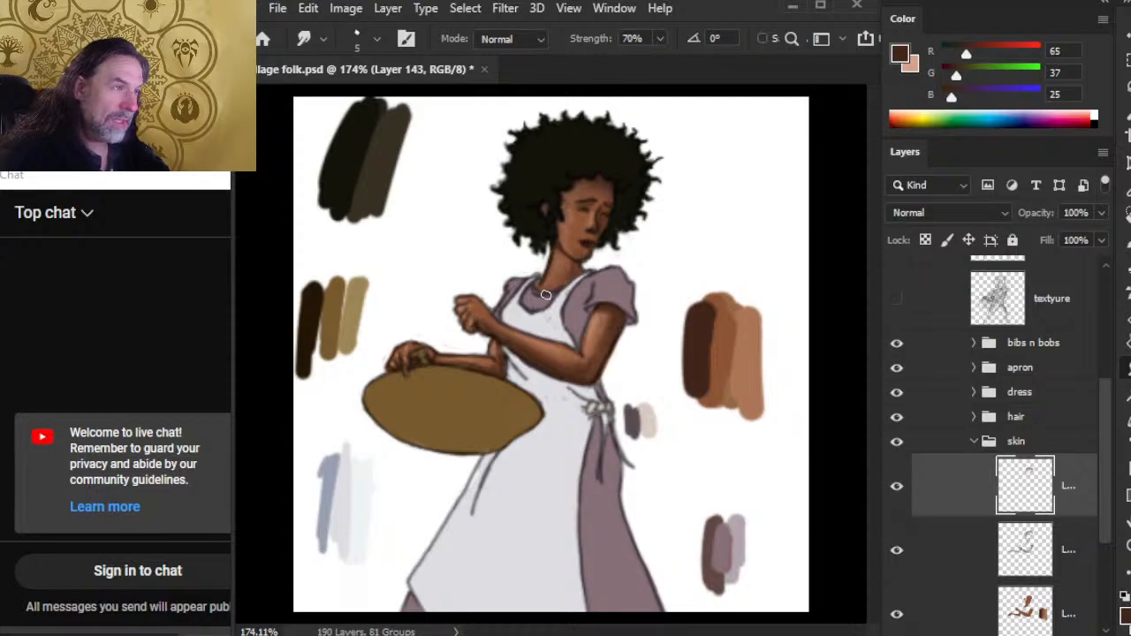
{"action": "key", "text": "b"}
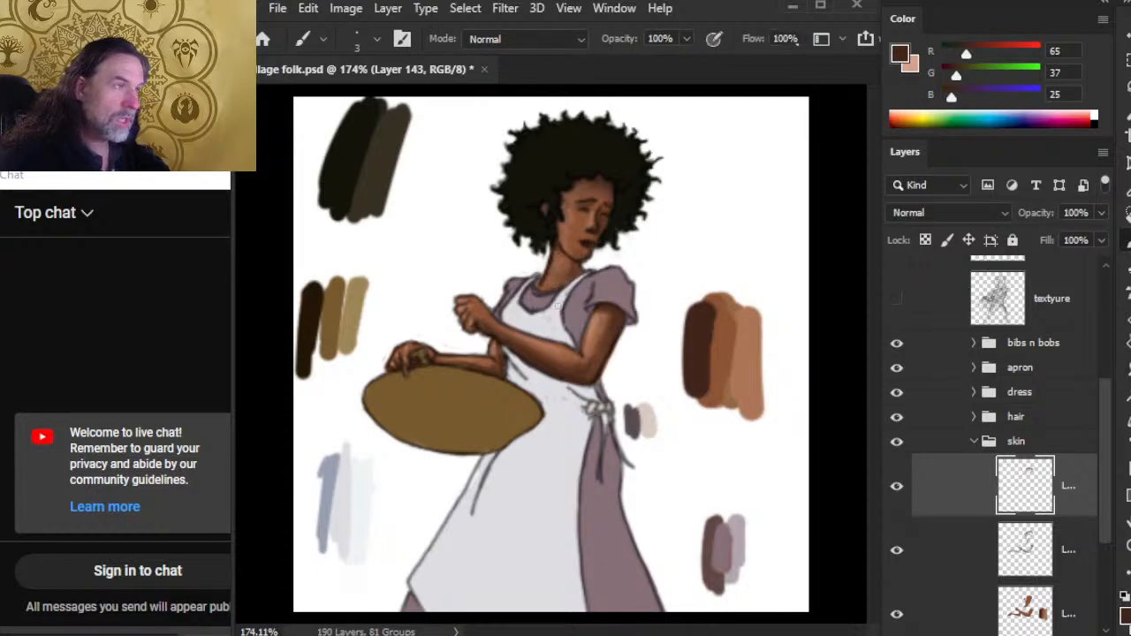
{"action": "right_click", "coordinate": [948, 510]}
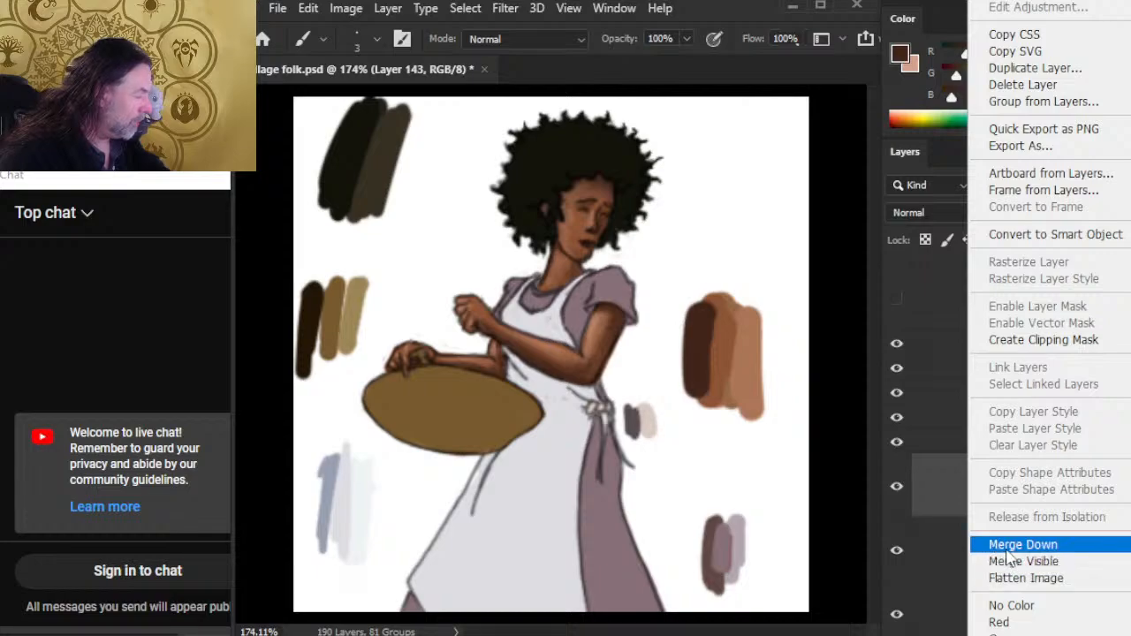
{"action": "left_click", "coordinate": [1006, 547]}
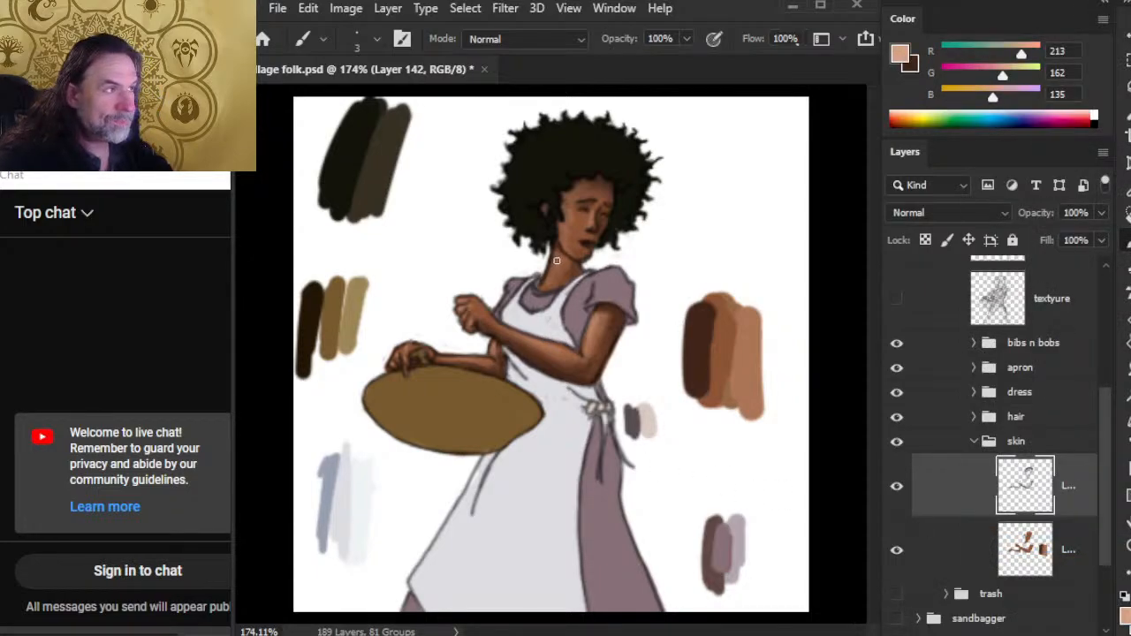
- Paint light tan highlights (RGB 213, 162, 135) on the neck and smudge them into the skin at size 5
{"action": "key", "text": "r"}
{"action": "key", "text": "b"}
{"action": "key", "text": "r"}
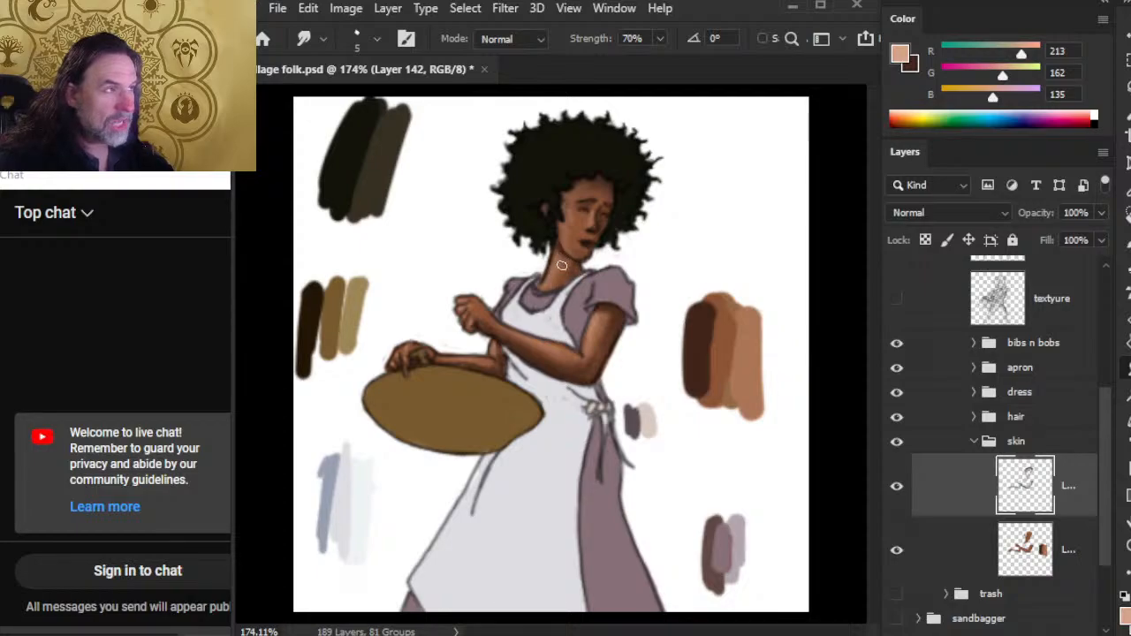
{"action": "key", "text": "b"}
{"action": "key", "text": "r"}
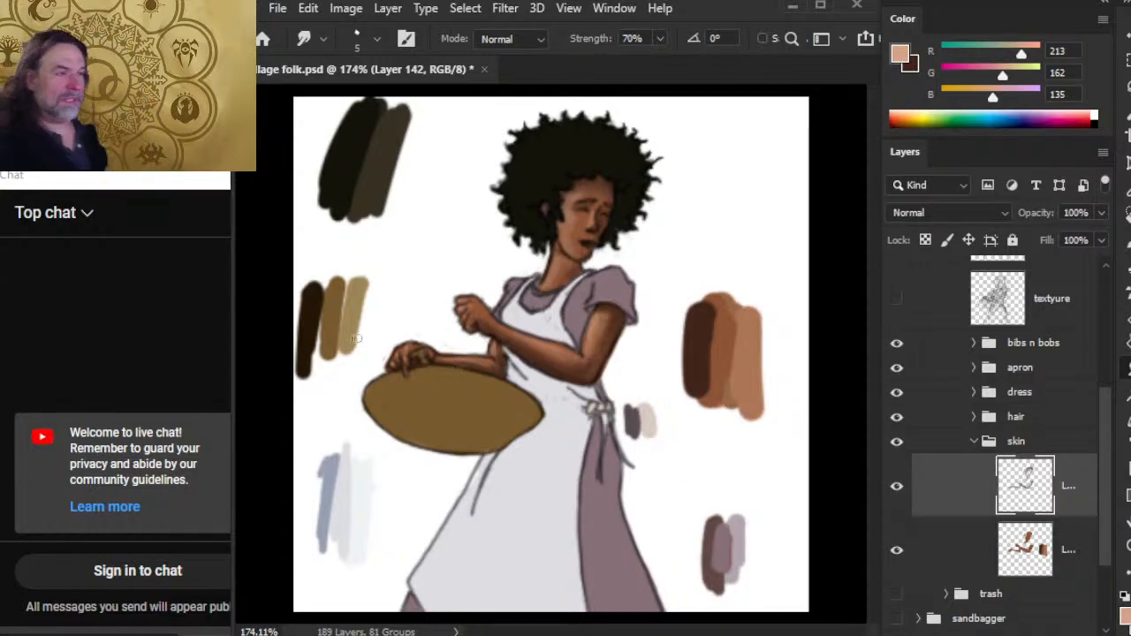
- Sample the darkest skin swatch (RGB 65, 37, 25), paint shadows on the neck below the chin, and smudge them at 70% strength
{"action": "key", "text": "b"}
{"action": "left_click", "coordinate": [700, 389], "text": "alt"}
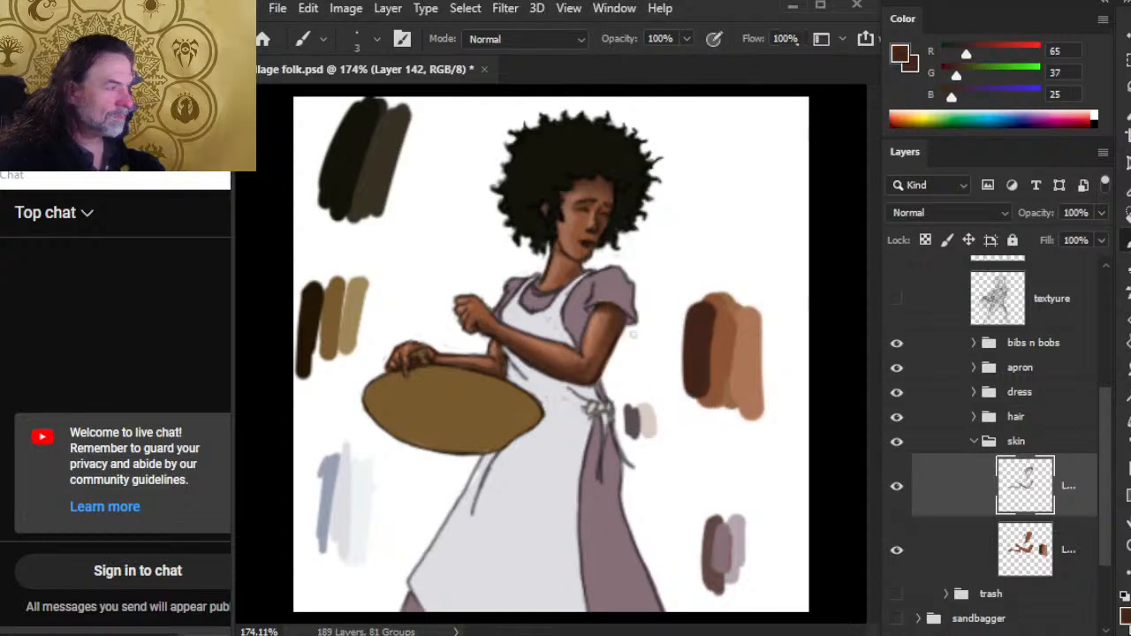
{"action": "key", "text": "r"}
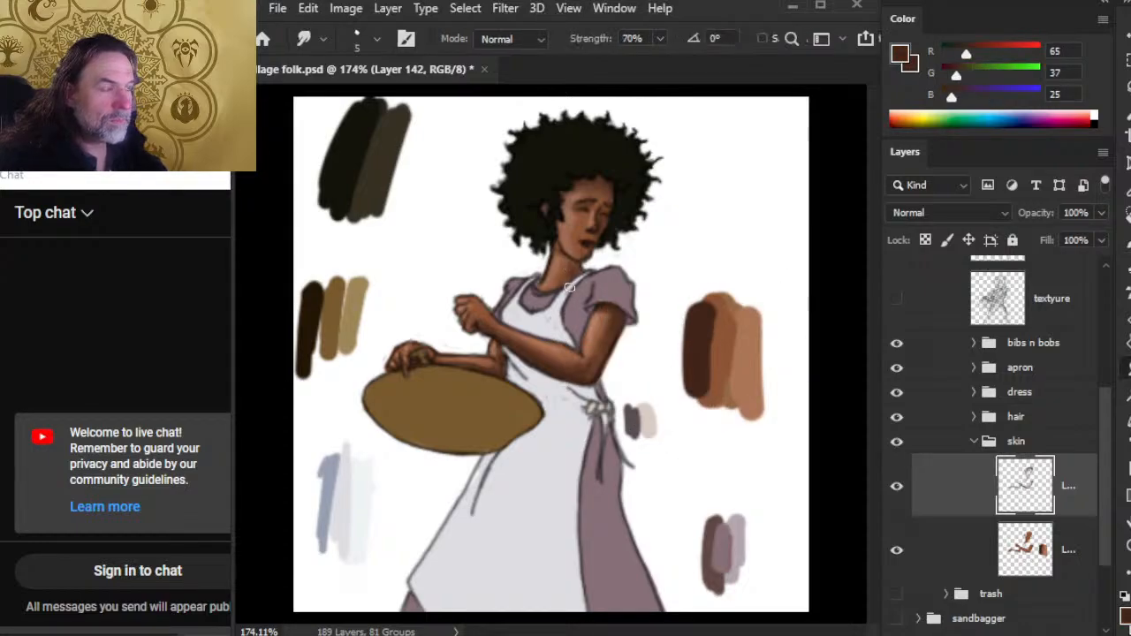
{"action": "key", "text": "b"}
{"action": "key", "text": "r"}
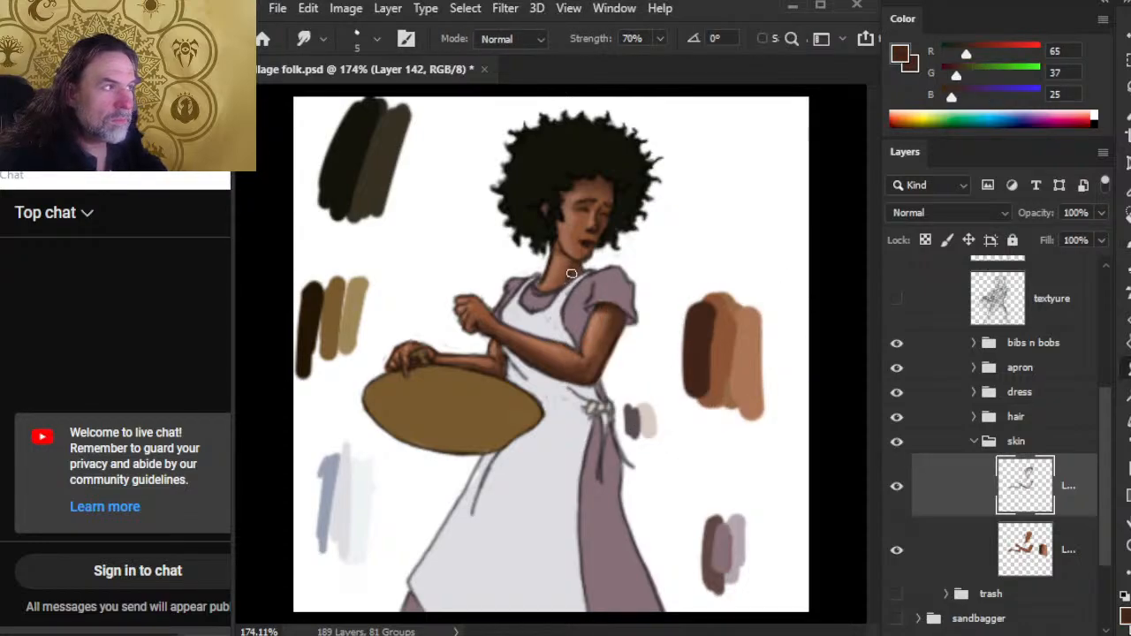
{"action": "key", "text": "b"}
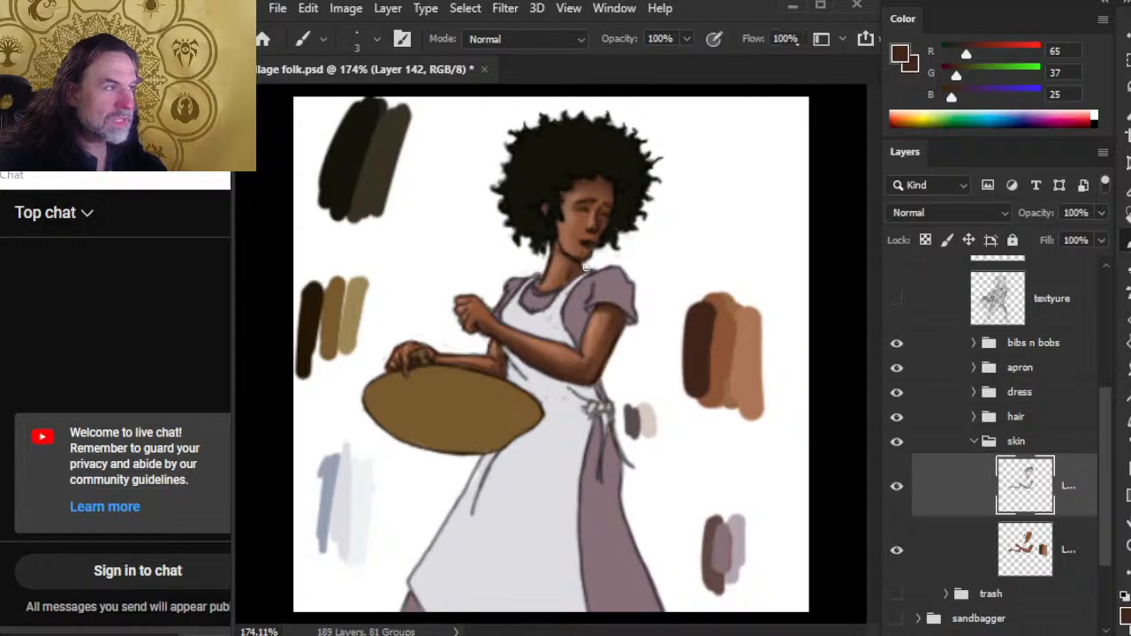
{"action": "key", "text": "r"}
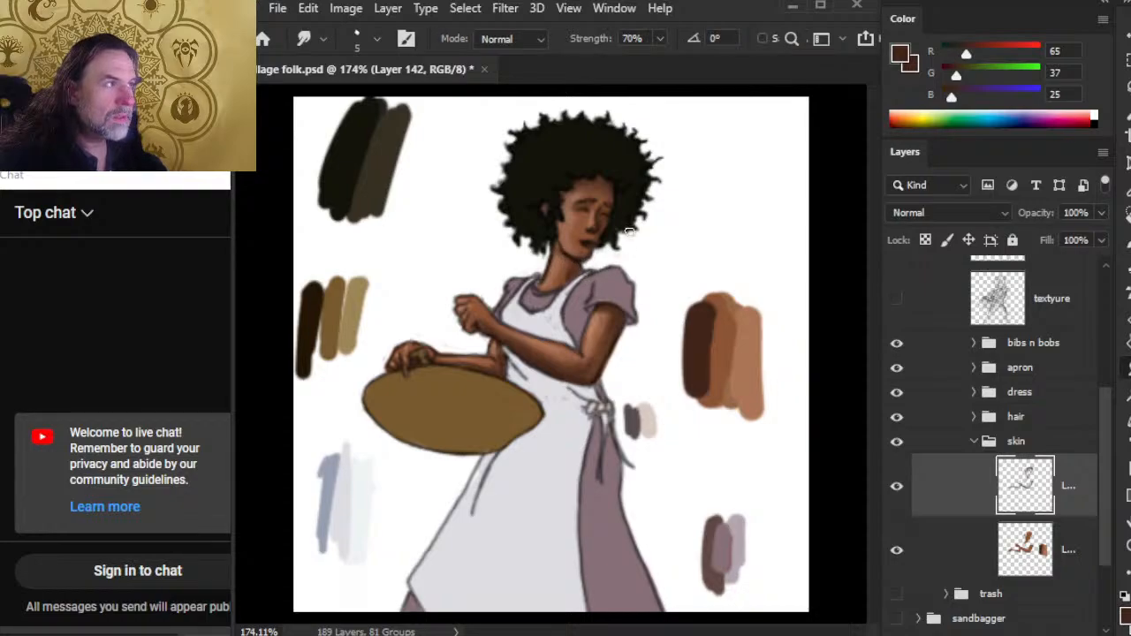
- Collapse the skin group, expand the hair group and add a new layer above the flat hair layer
{"action": "left_click", "coordinate": [974, 441]}
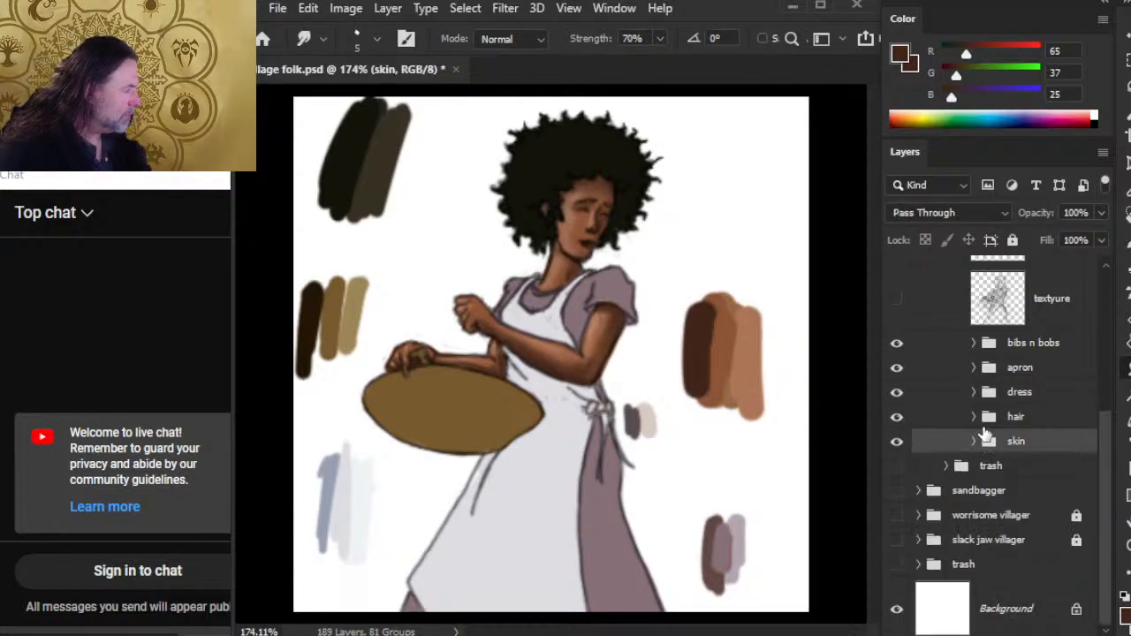
{"action": "left_click", "coordinate": [974, 416]}
{"action": "left_click", "coordinate": [1068, 462]}
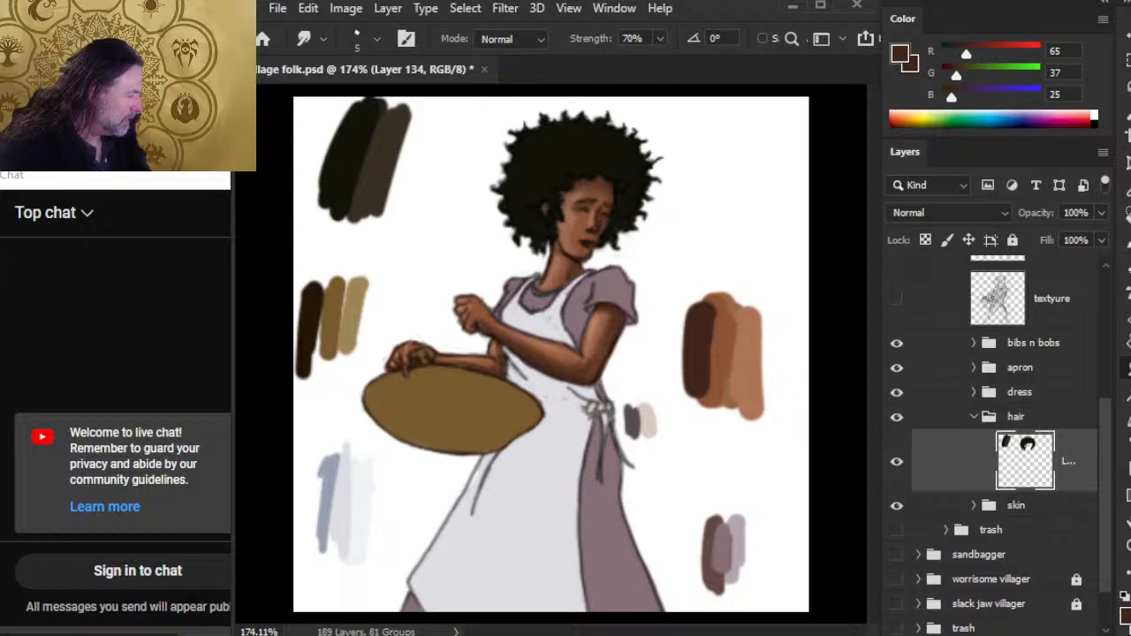
{"action": "key", "text": "ctrl+shift+alt+n"}
{"action": "left_click", "coordinate": [896, 525]}
{"action": "left_click", "coordinate": [896, 525]}
- Sample the lighter hair swatch (RGB 55, 49, 35), paint curly highlight strokes over the hair at size 3, and smudge them at size 5
{"action": "key", "text": "b"}
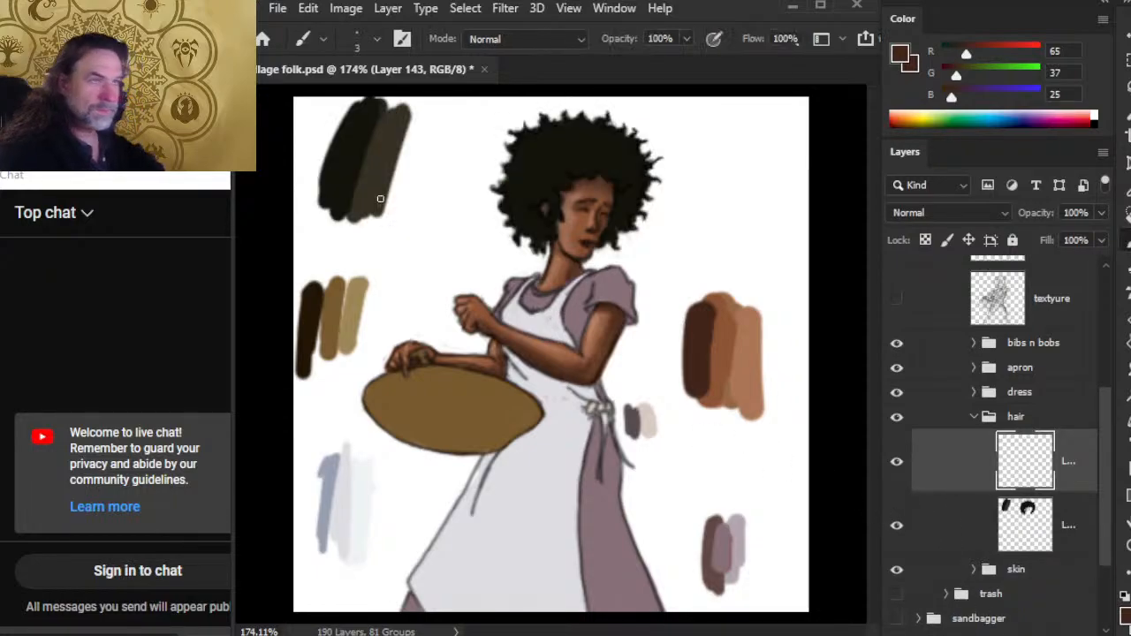
{"action": "left_click", "coordinate": [387, 159], "text": "alt"}
{"action": "mouse_move", "coordinate": [557, 139]}
{"action": "left_mouse_down"}
{"action": "mouse_move", "coordinate": [533, 158]}
{"action": "mouse_move", "coordinate": [538, 133]}
{"action": "mouse_move", "coordinate": [556, 138]}
{"action": "mouse_move", "coordinate": [543, 168]}
{"action": "mouse_move", "coordinate": [514, 185]}
{"action": "left_mouse_up"}
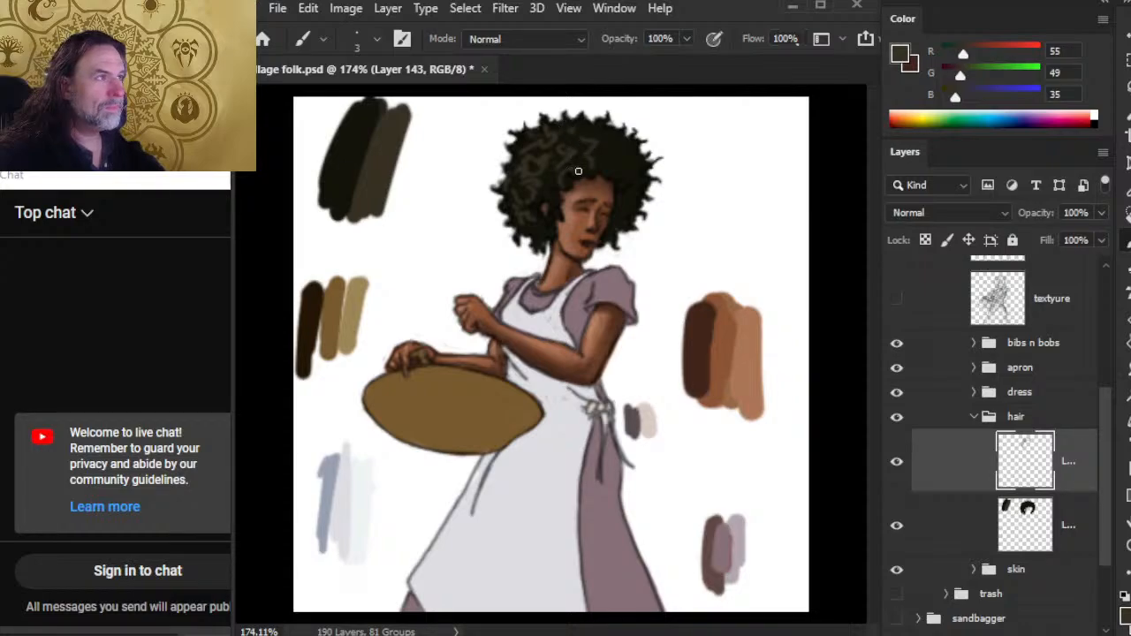
{"action": "key", "text": "r"}
{"action": "mouse_move", "coordinate": [566, 178]}
{"action": "left_mouse_down"}
{"action": "mouse_move", "coordinate": [593, 153]}
{"action": "mouse_move", "coordinate": [580, 167]}
{"action": "mouse_move", "coordinate": [559, 134]}
{"action": "mouse_move", "coordinate": [580, 144]}
{"action": "mouse_move", "coordinate": [598, 135]}
{"action": "mouse_move", "coordinate": [574, 150]}
{"action": "mouse_move", "coordinate": [572, 176]}
{"action": "mouse_move", "coordinate": [559, 139]}
{"action": "left_mouse_up"}
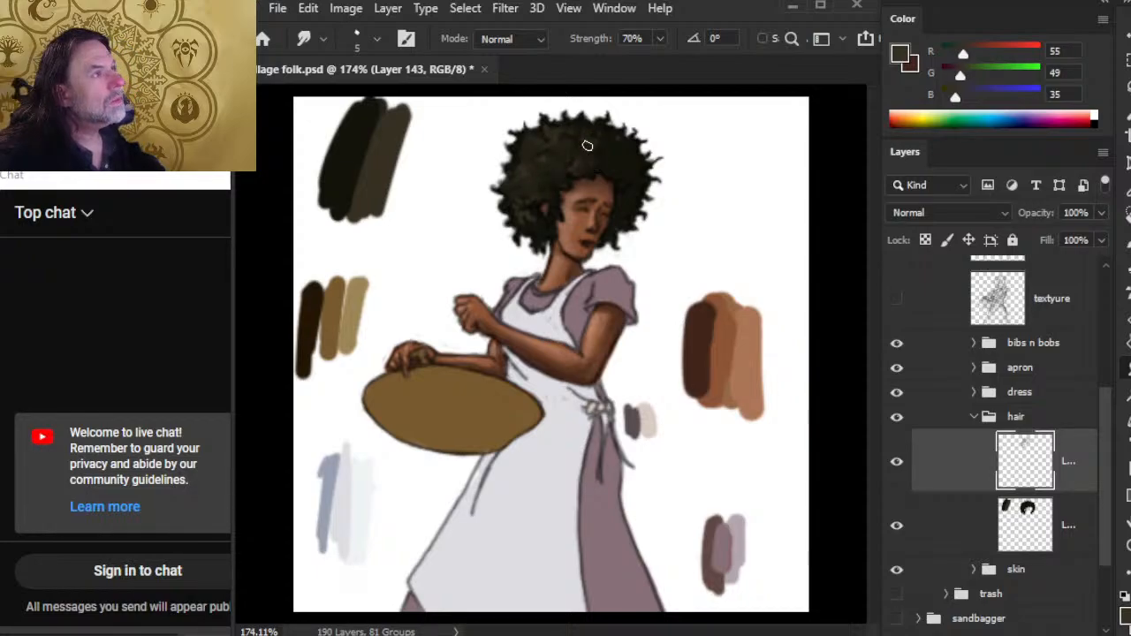
- Add more curl highlights around the face and along the hair's lower left edge, smudging each into the dark base
{"action": "key", "text": "b"}
{"action": "key", "text": "r"}
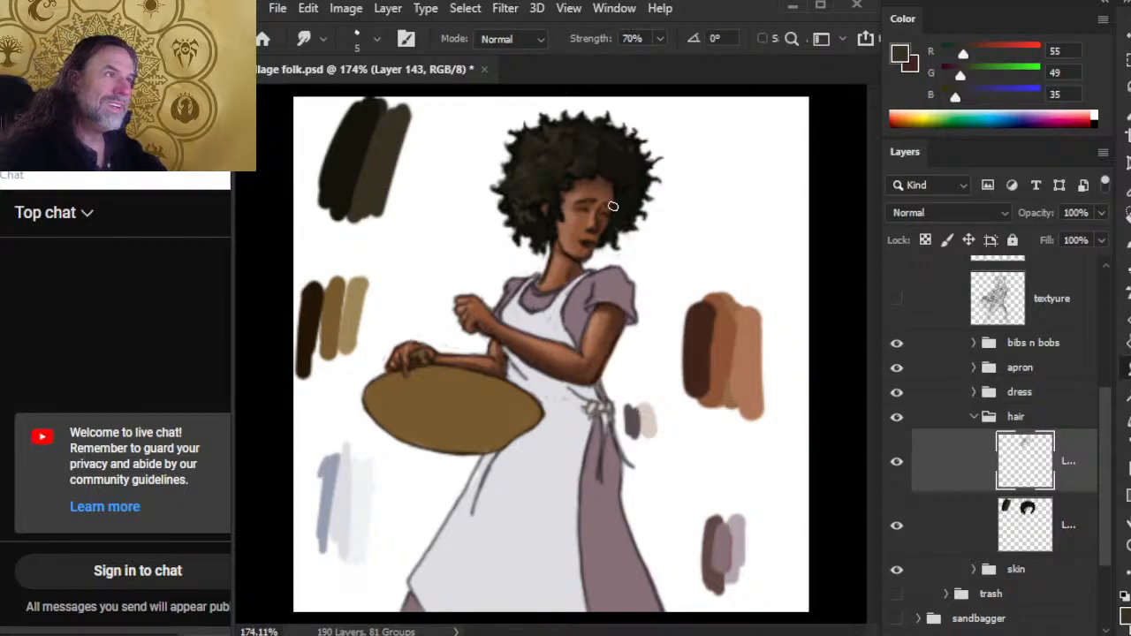
{"action": "key", "text": "b"}
{"action": "key", "text": "r"}
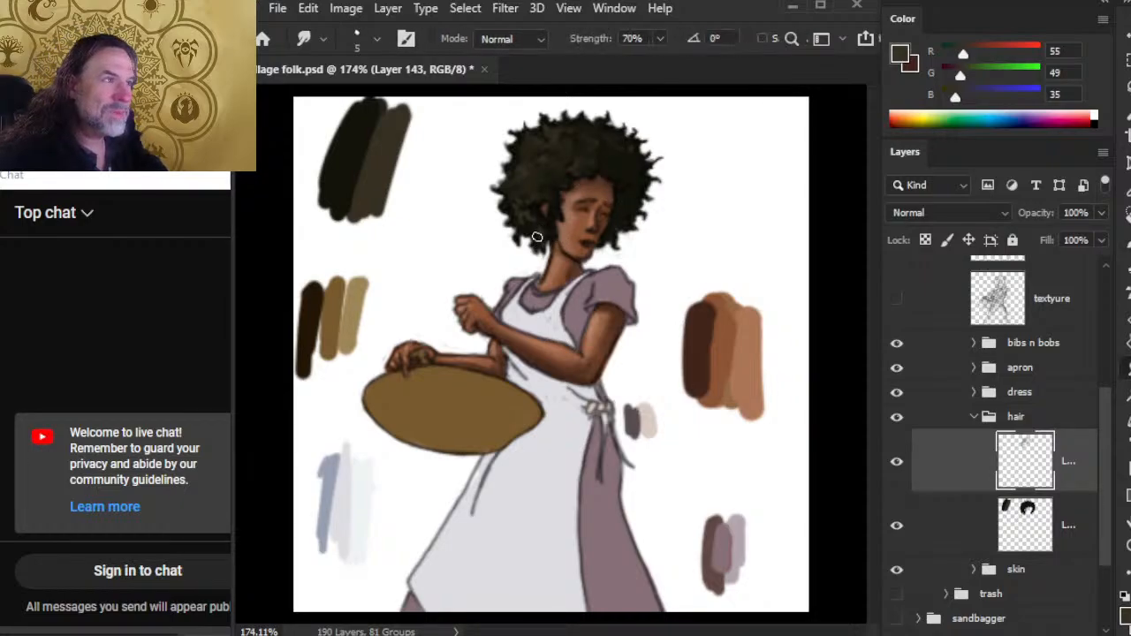
{"action": "key", "text": "b"}
{"action": "key", "text": "r"}
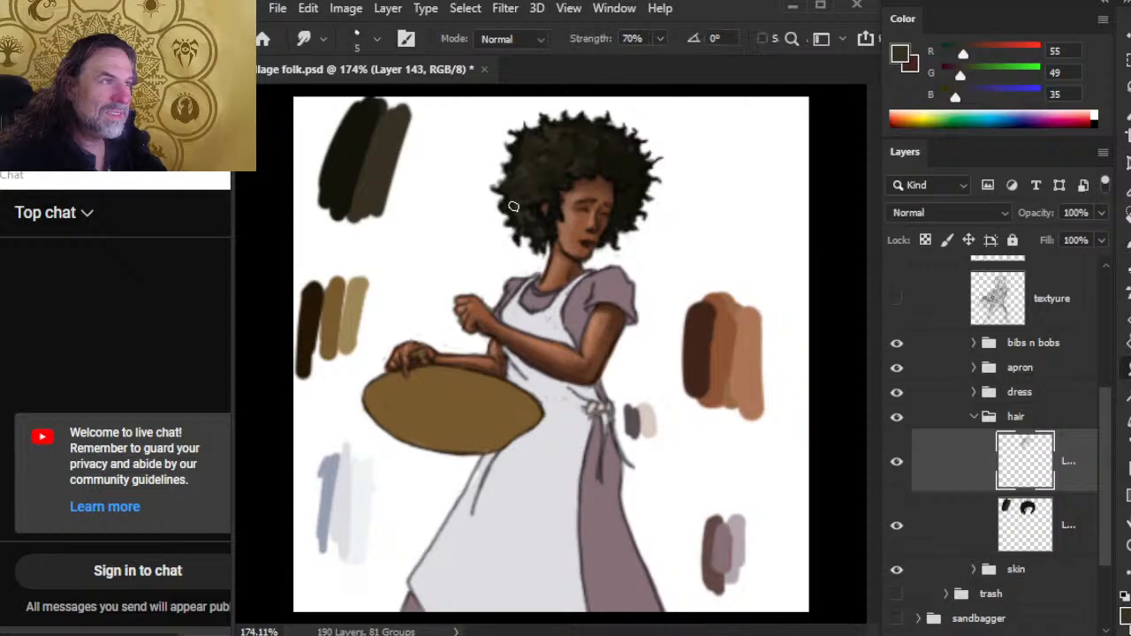
- Paint and smudge small curl highlights in the hair around and above the ear
{"action": "key", "text": "b"}
{"action": "key", "text": "r"}
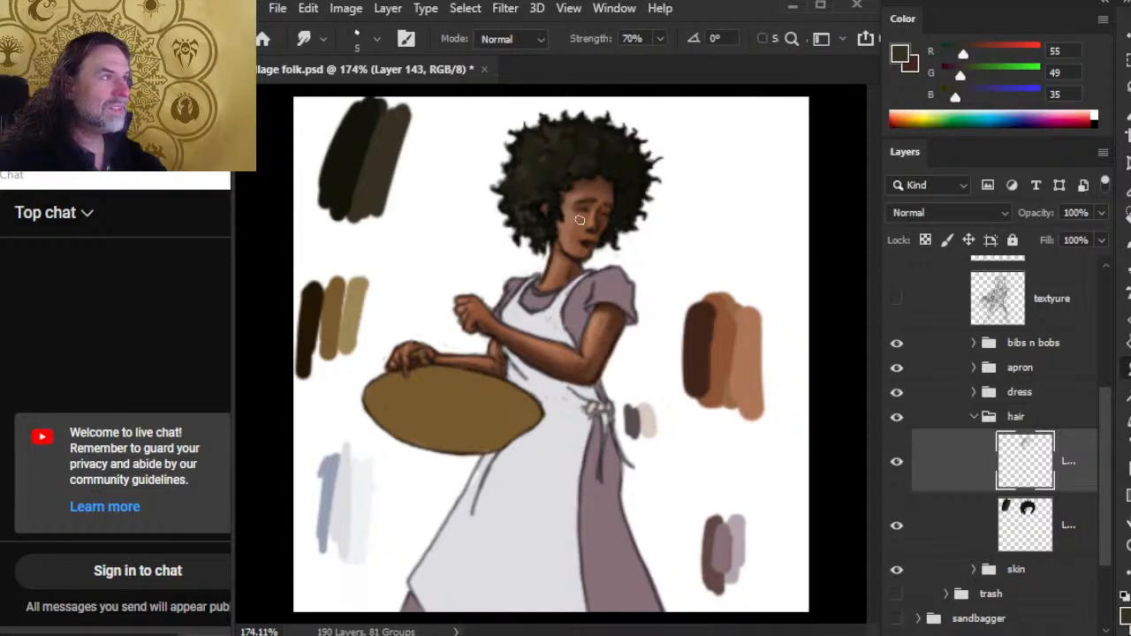
{"action": "key", "text": "b"}
{"action": "key", "text": "r"}
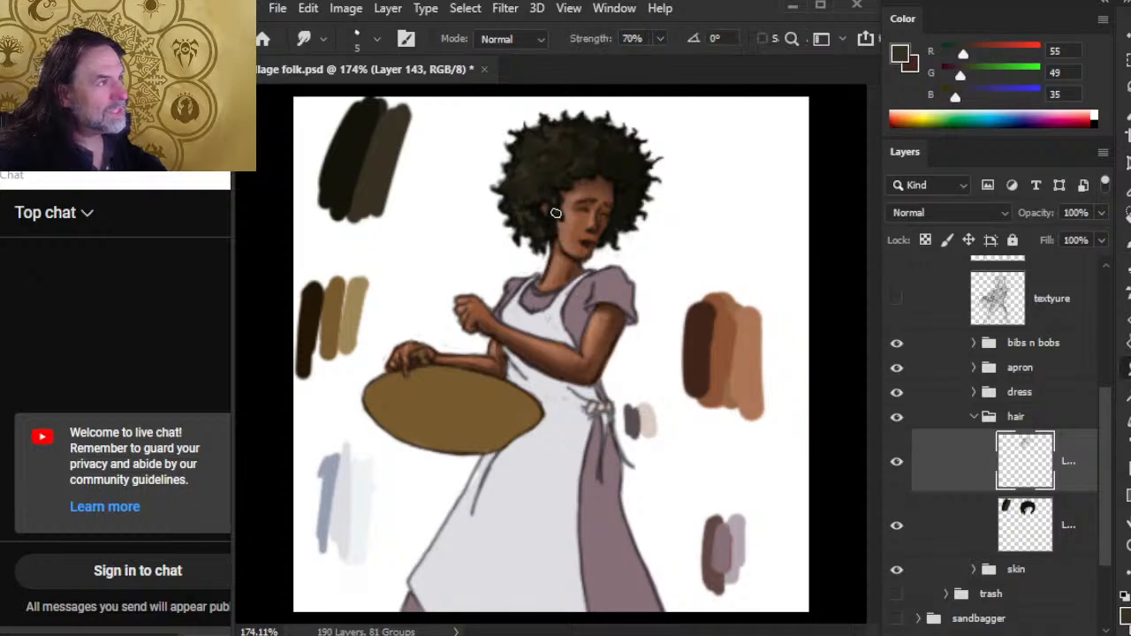
{"action": "key", "text": "b"}
{"action": "key", "text": "r"}
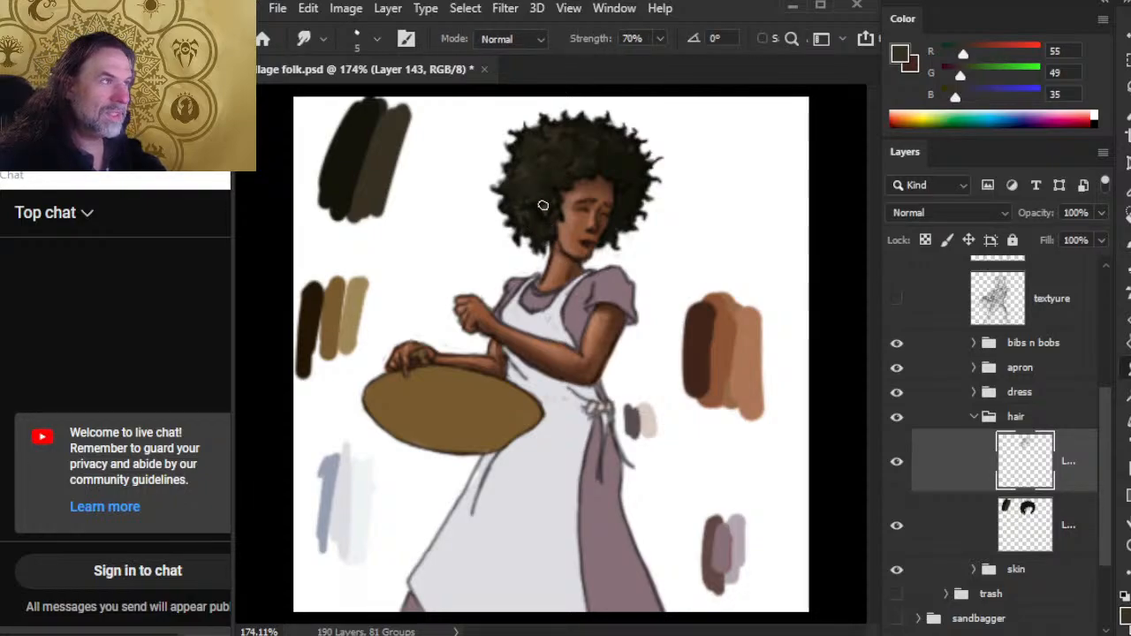
{"action": "key", "text": "b"}
{"action": "key", "text": "r"}
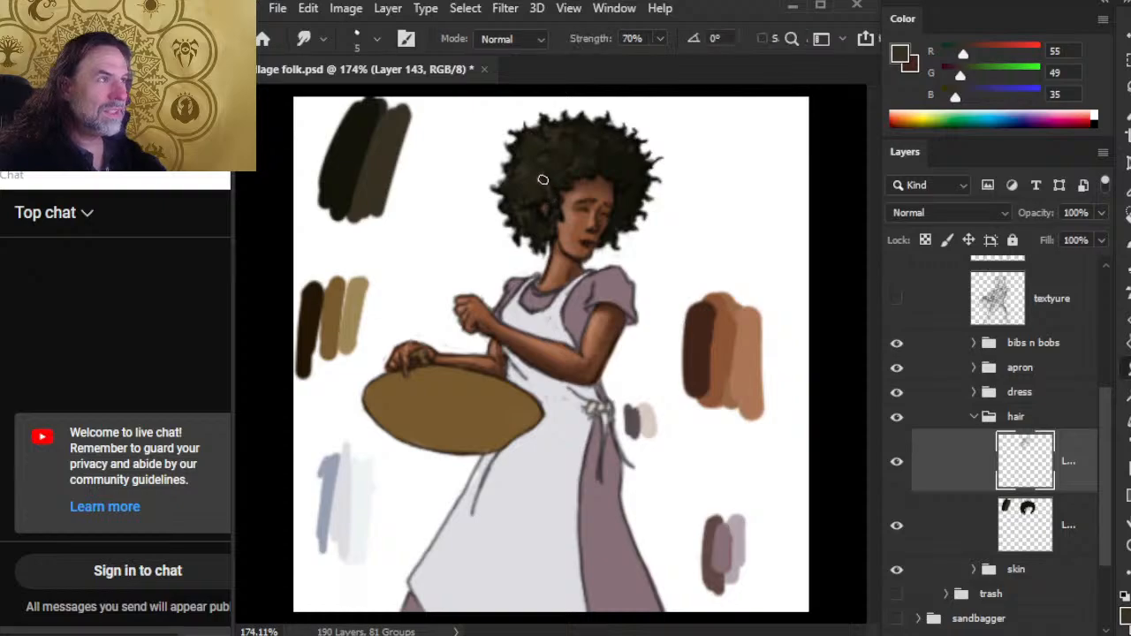
- Build up blended curl highlights on the upper left part of the hair above the forehead
{"action": "key", "text": "b"}
{"action": "key", "text": "r"}
{"action": "key", "text": "b"}
{"action": "key", "text": "r"}
{"action": "key", "text": "b"}
{"action": "key", "text": "r"}
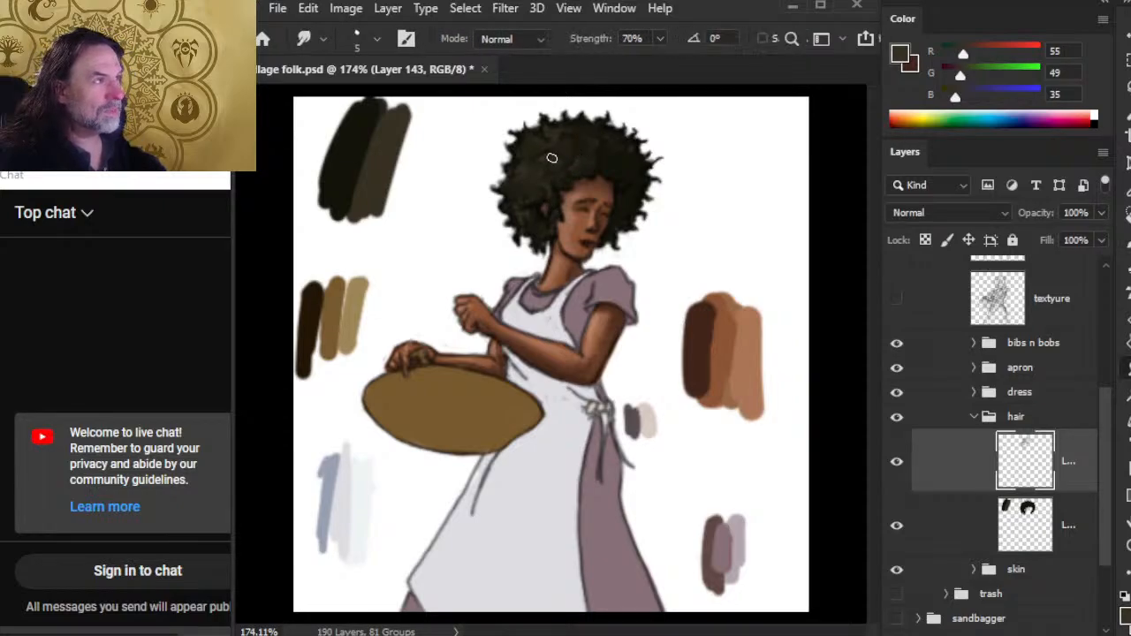
- Extend the curl highlights down the right side of the hair beside the face and smudge them into the base
{"action": "key", "text": "b"}
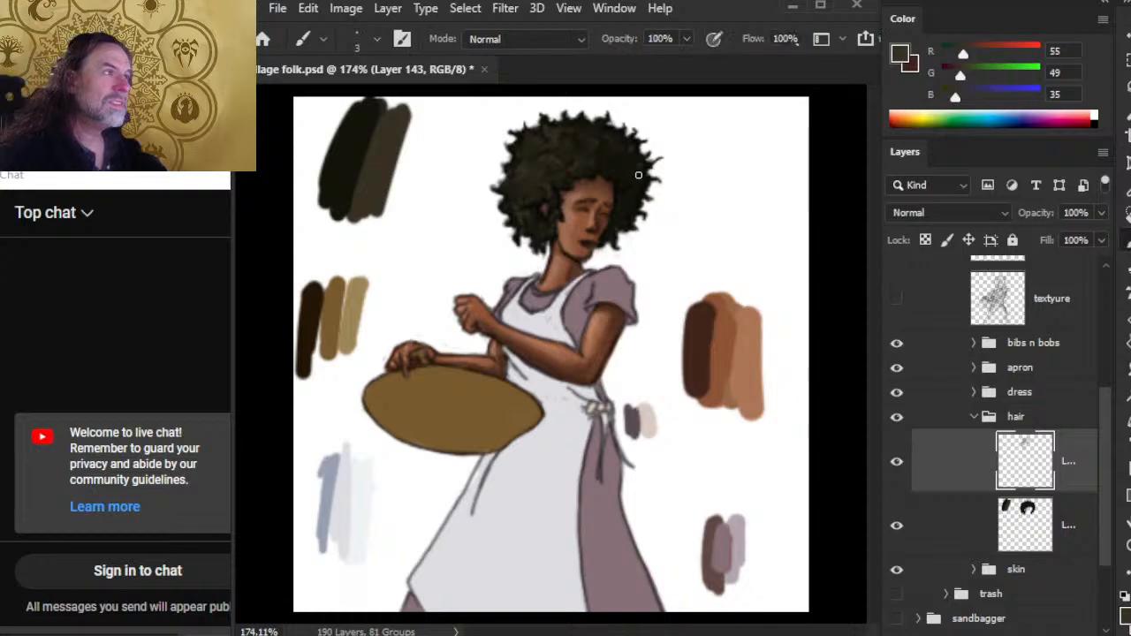
{"action": "key", "text": "r"}
{"action": "key", "text": "b"}
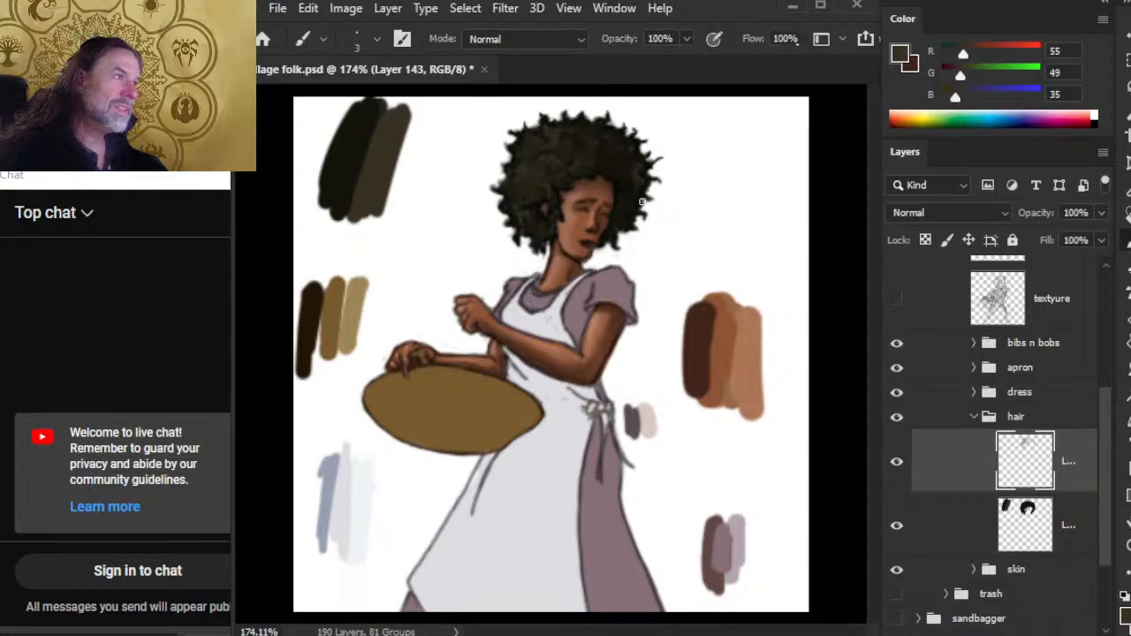
{"action": "key", "text": "r"}
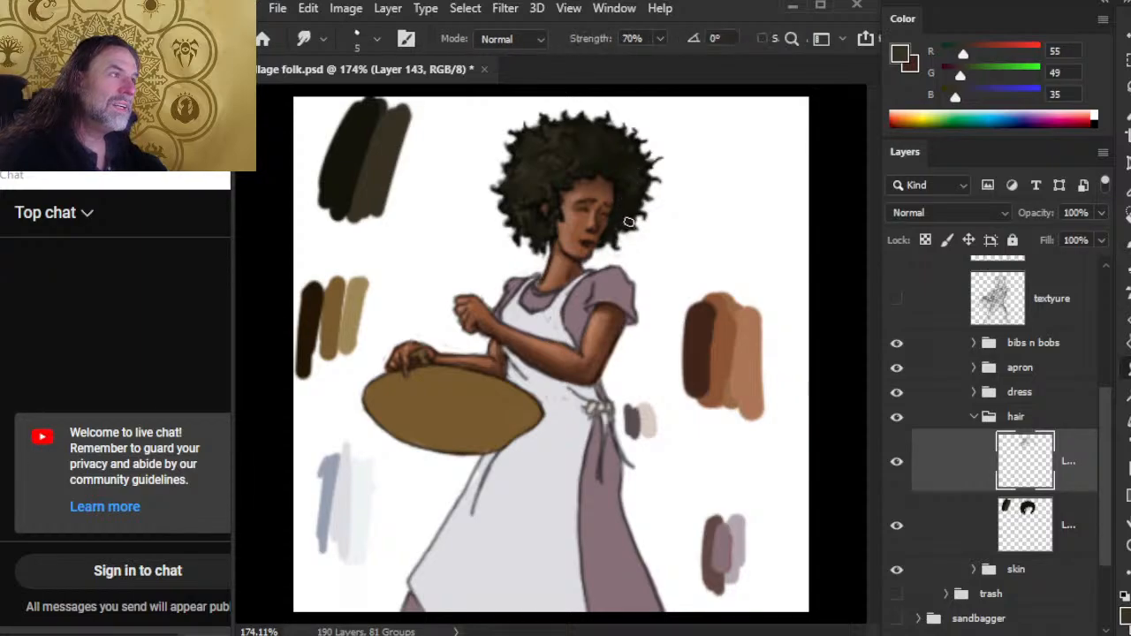
{"action": "key", "text": "b"}
{"action": "key", "text": "r"}
{"action": "key", "text": "b"}
{"action": "key", "text": "r"}
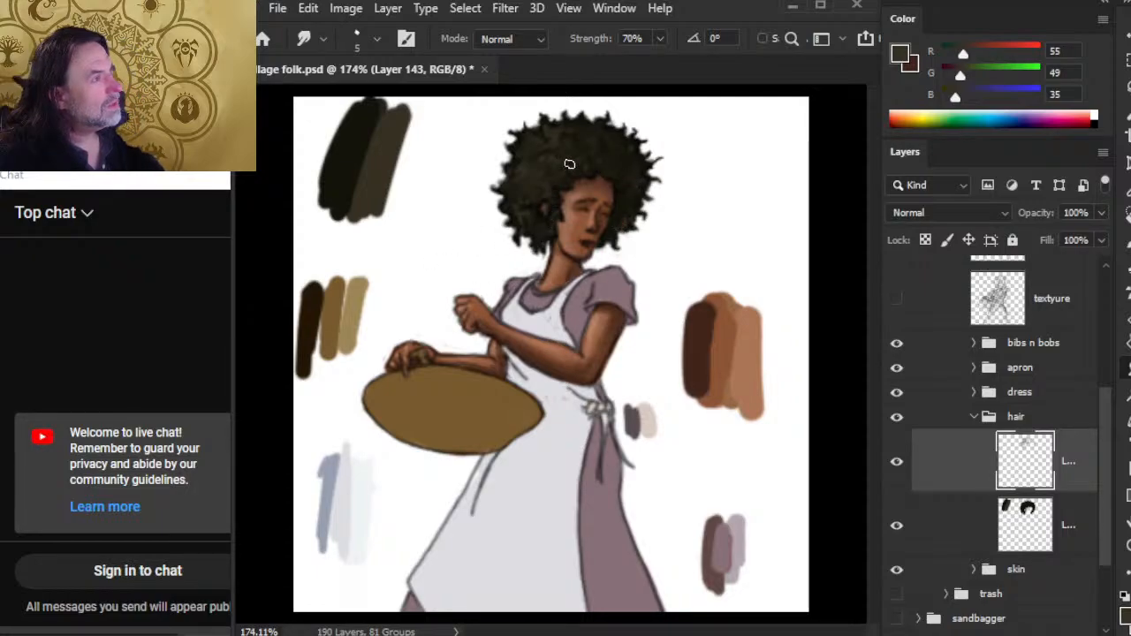
- Carve dark strands into the hair highlights with the Eraser at size 2, then repaint and soften the curls near the ear
{"action": "key", "text": "e"}
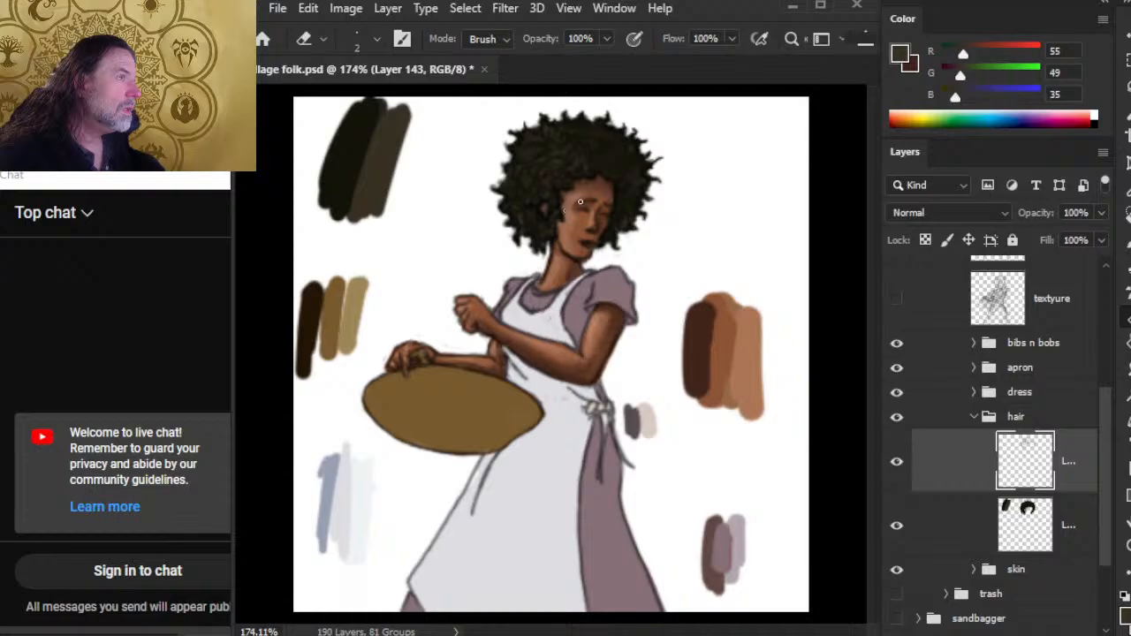
{"action": "key", "text": "r"}
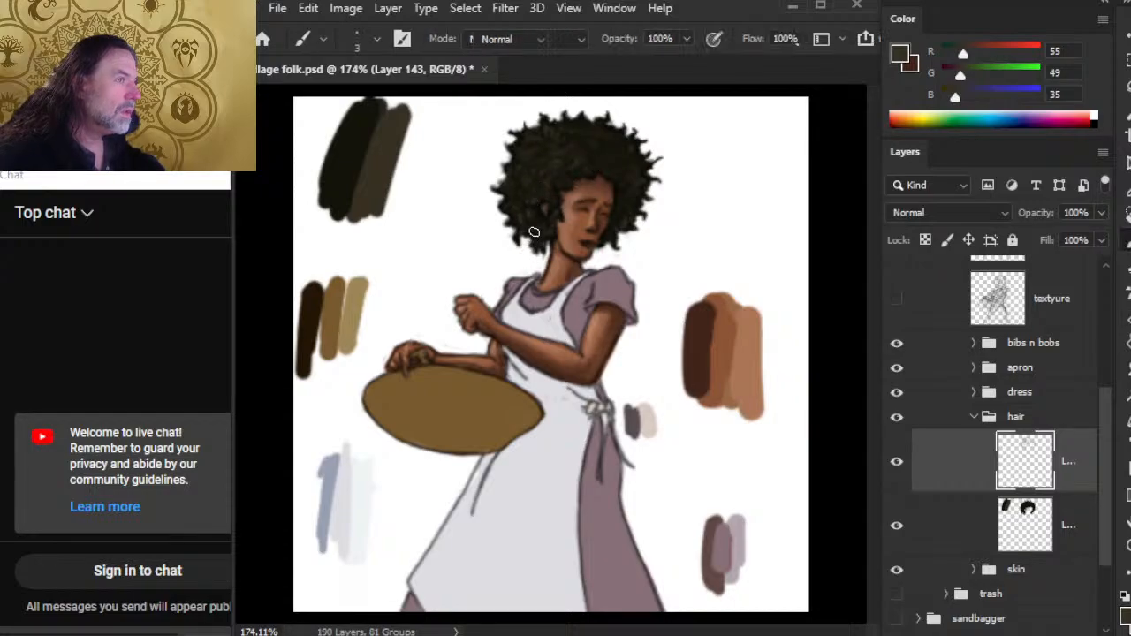
{"action": "key", "text": "b"}
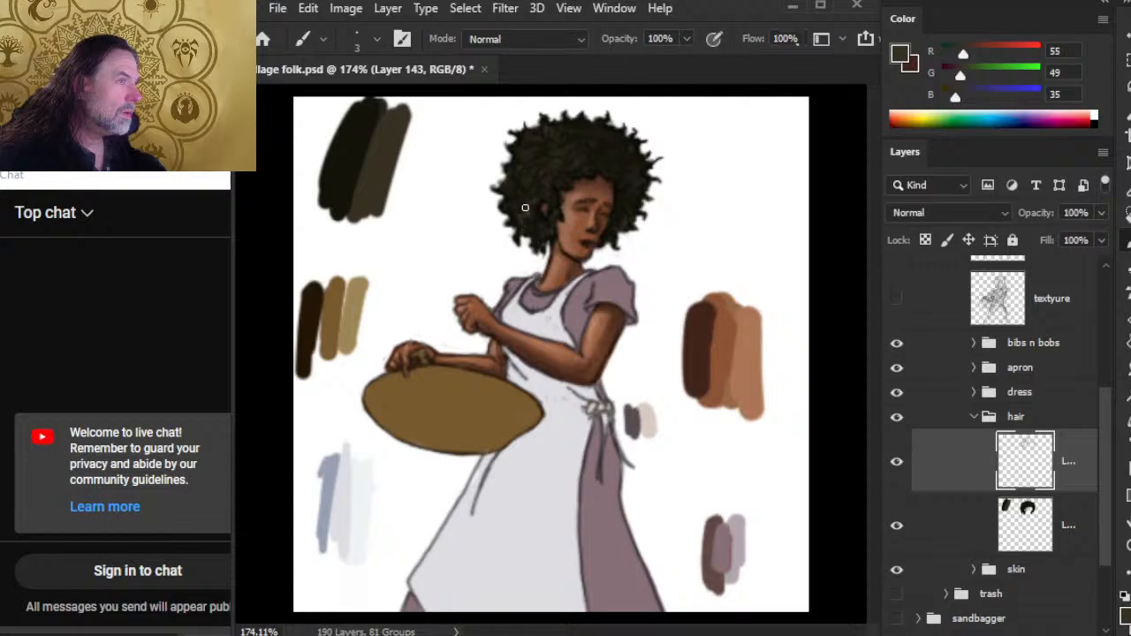
{"action": "key", "text": "r"}
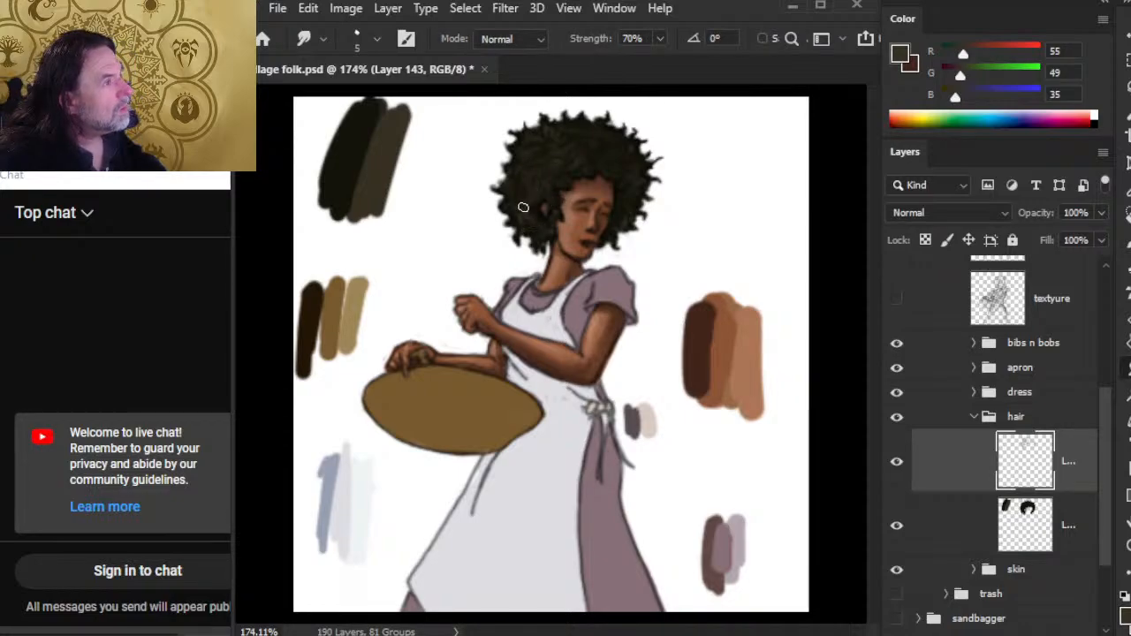
- Refine the curl highlights across the crown and above the forehead by erasing gaps, repainting small curls and smudging them
{"action": "key", "text": "e"}
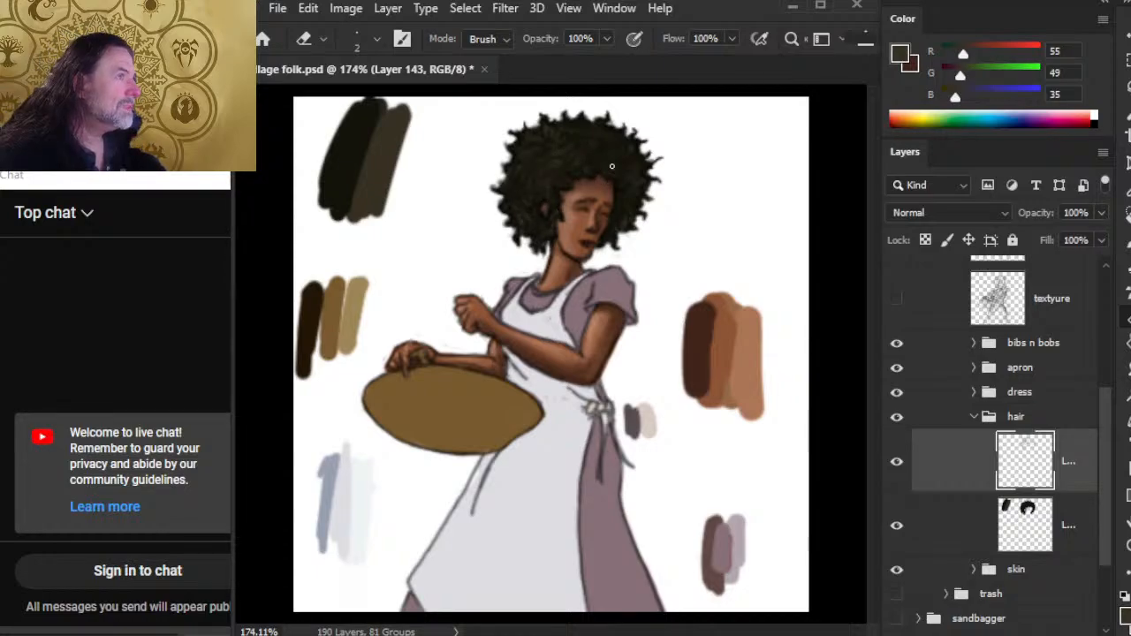
{"action": "key", "text": "b"}
{"action": "key", "text": "r"}
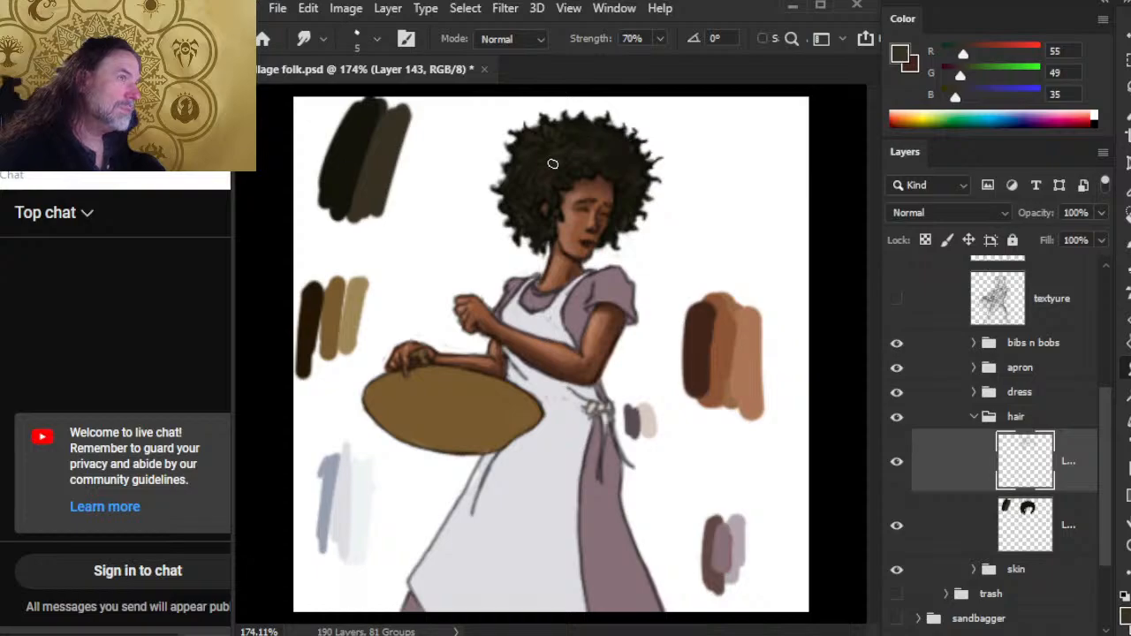
{"action": "key", "text": "b"}
{"action": "key", "text": "r"}
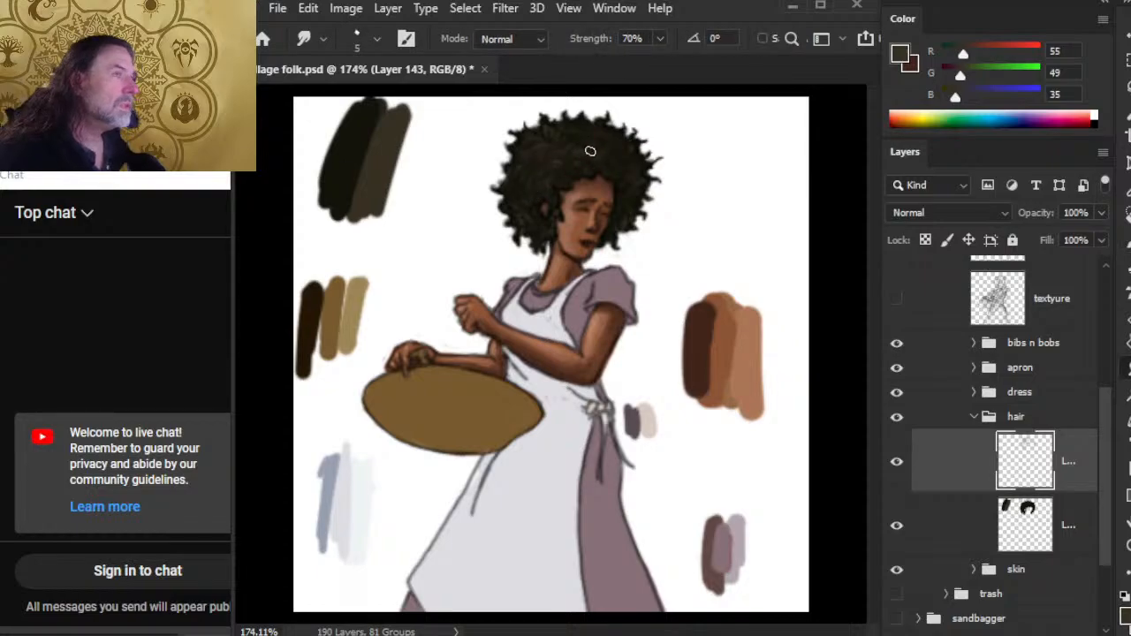
{"action": "key", "text": "b"}
{"action": "key", "text": "r"}
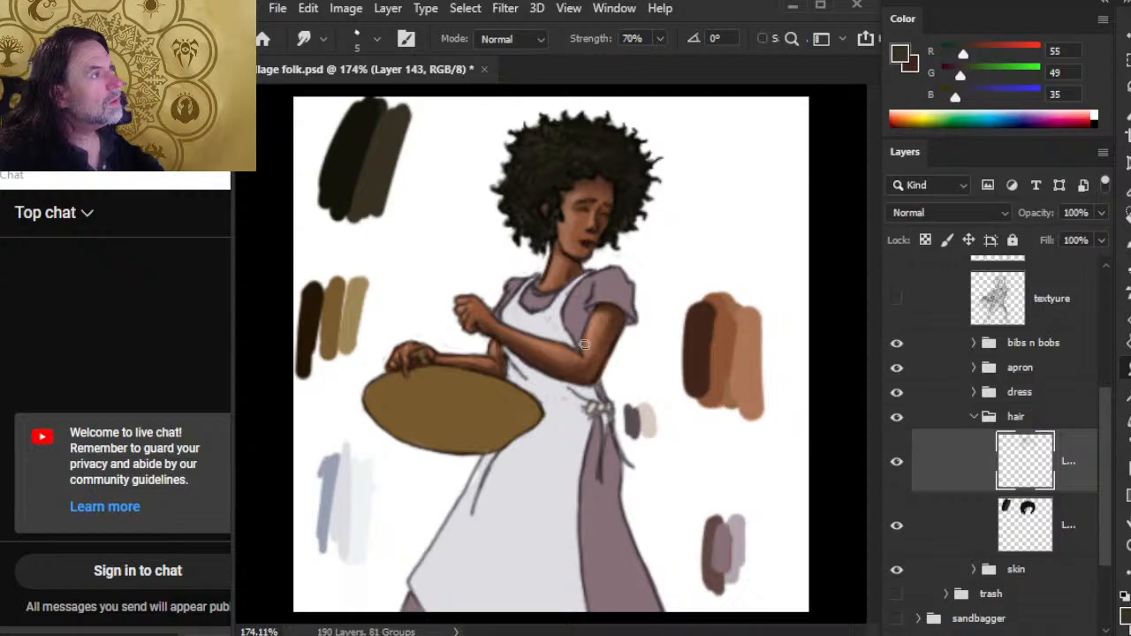
- Mix a lighter brown foreground colour for the hair highlights with RGB values 93, 80, 56
{"action": "key", "text": "b"}
{"action": "left_click", "coordinate": [361, 146], "text": "alt"}
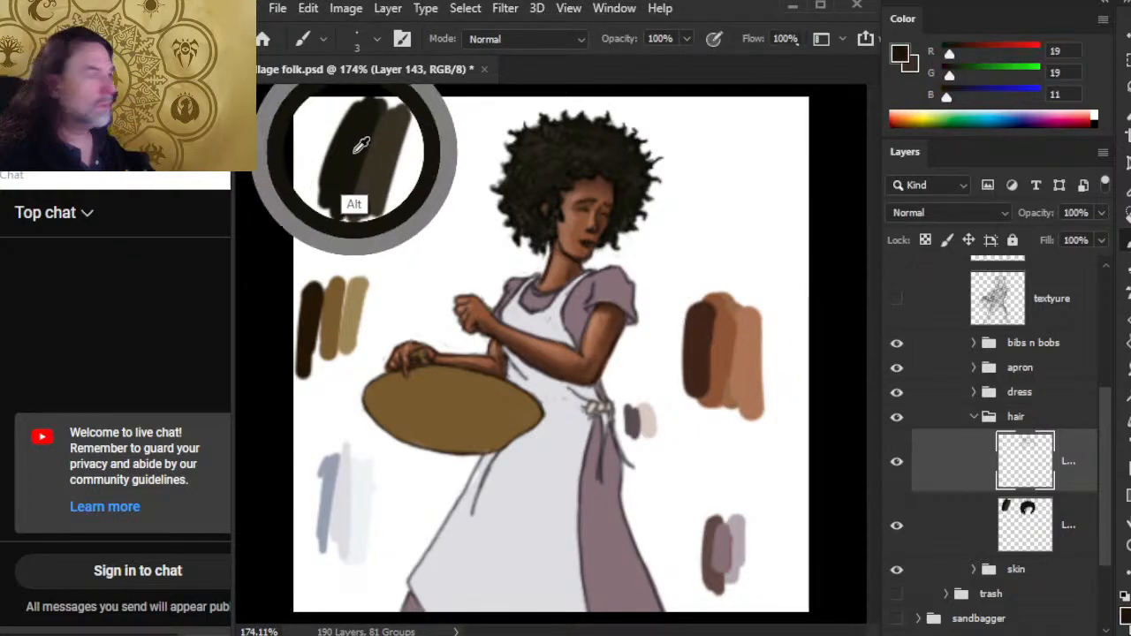
{"action": "key", "text": "x"}
{"action": "left_click_drag", "start_coordinate": [965, 56], "coordinate": [987, 52]}
{"action": "left_click_drag", "start_coordinate": [960, 76], "coordinate": [981, 55]}
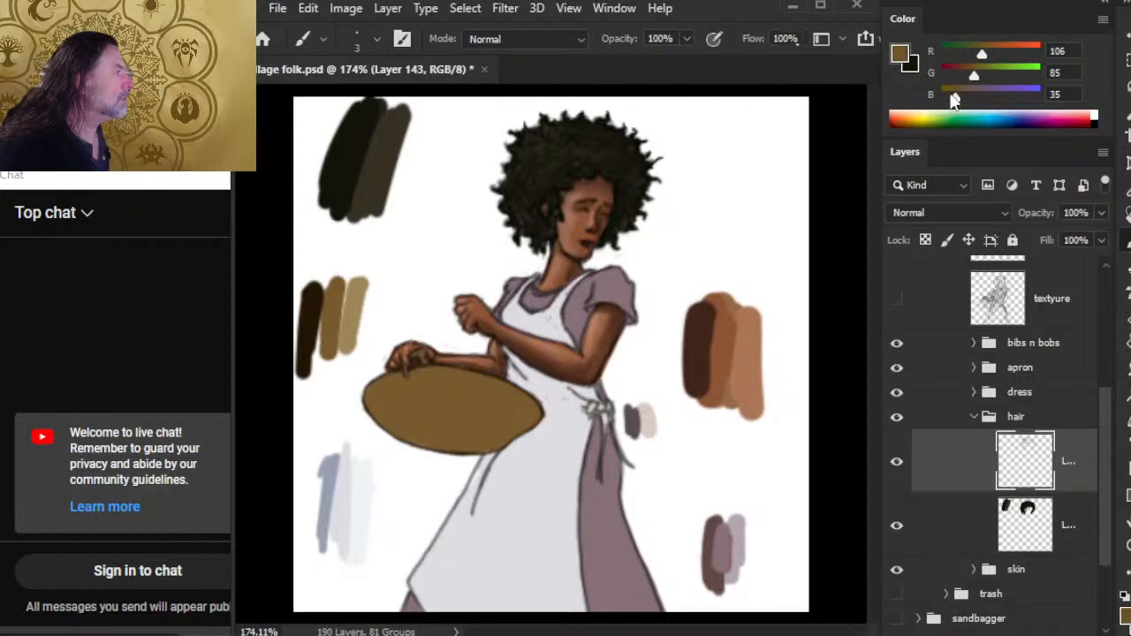
{"action": "left_click", "coordinate": [966, 102]}
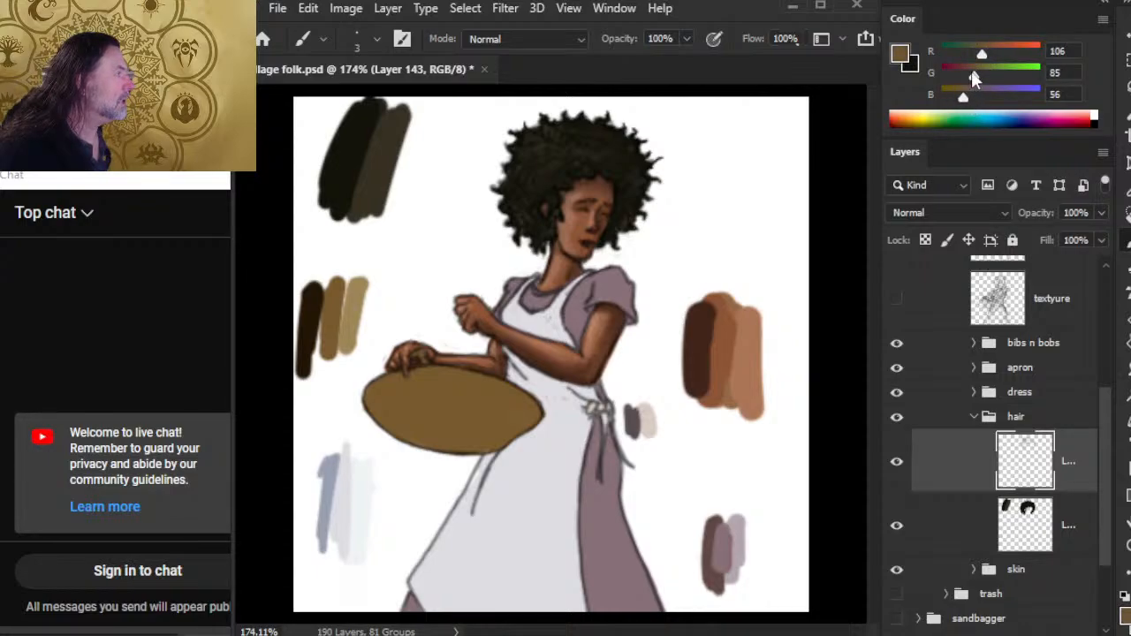
{"action": "left_click", "coordinate": [973, 76]}
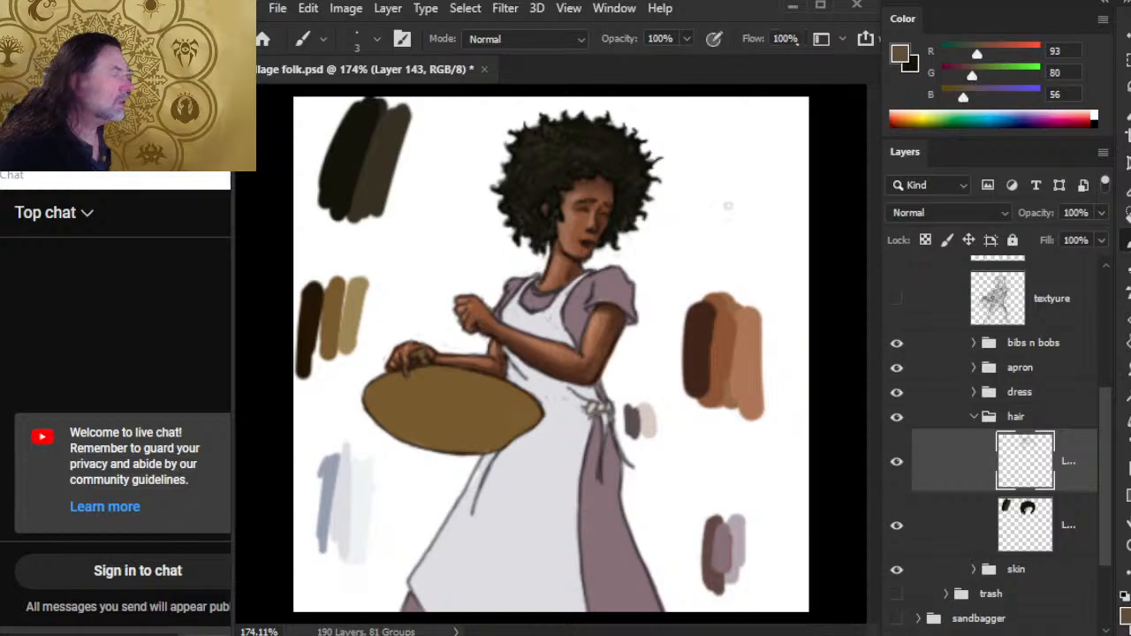
- Try lighter curl highlights on a new layer over the hair, smudge and erase parts of them, and delete that layer
{"action": "left_click", "coordinate": [1077, 630]}
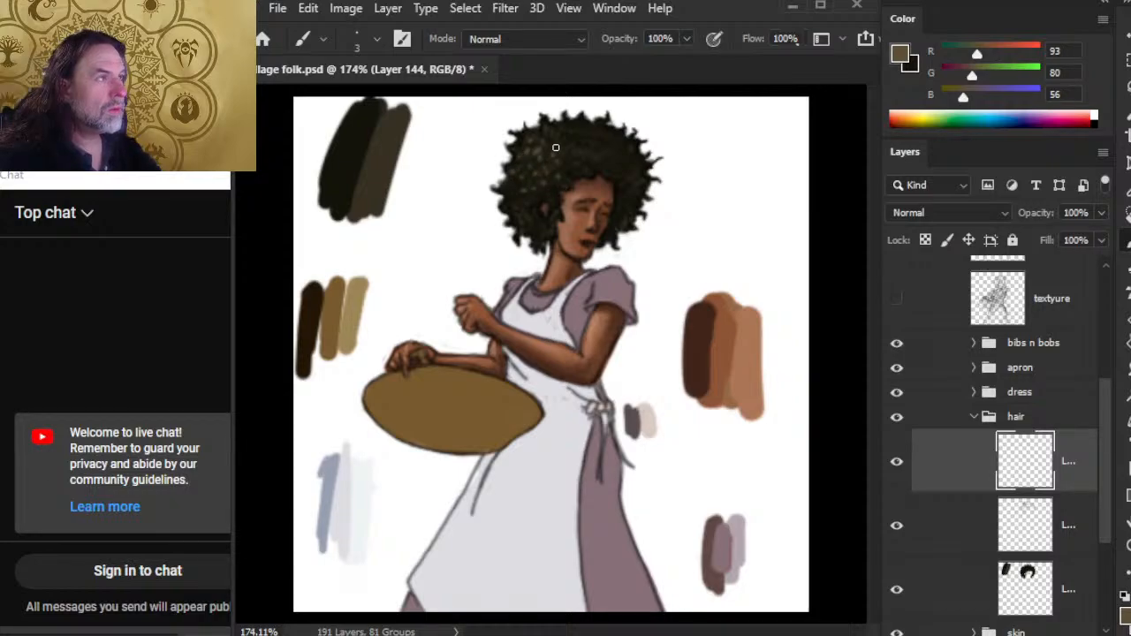
{"action": "key", "text": "r"}
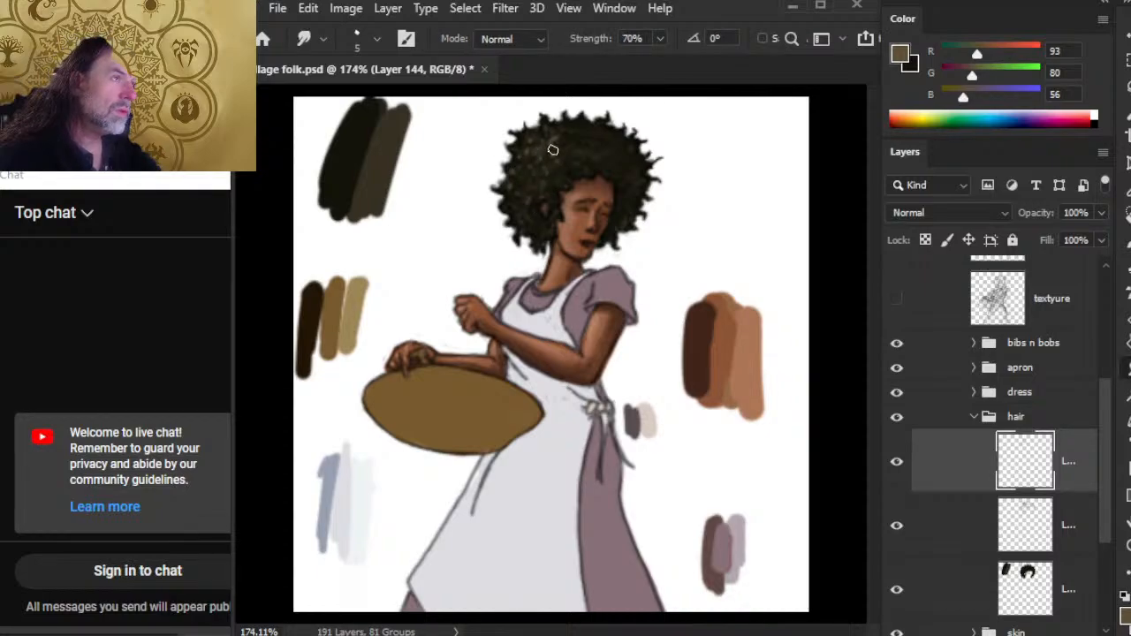
{"action": "key", "text": "e"}
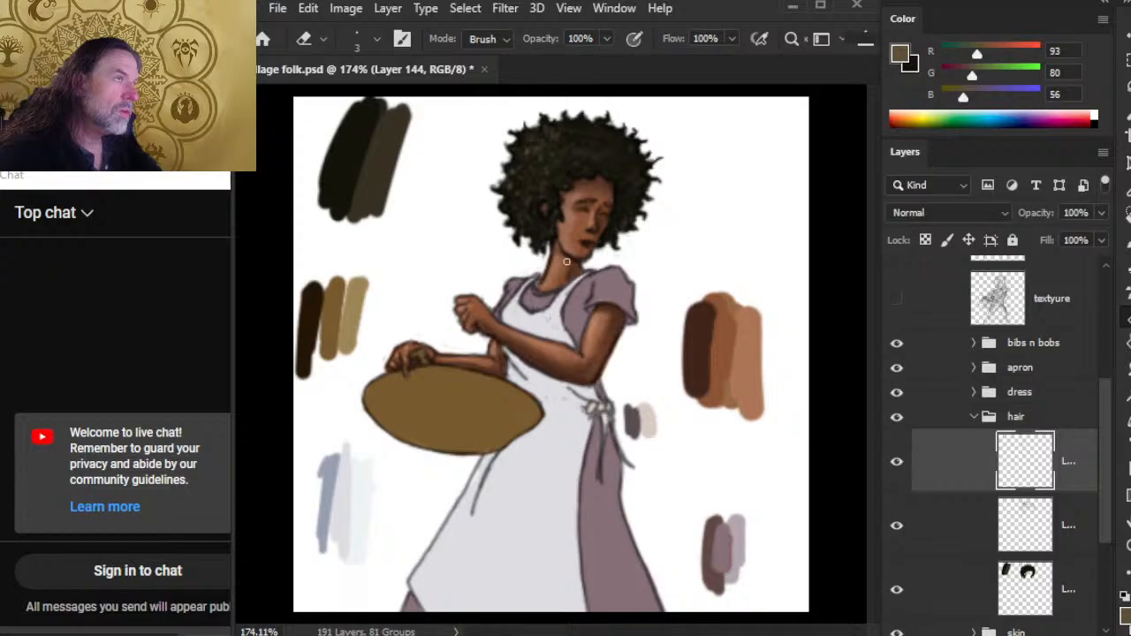
{"action": "key", "text": "Delete"}
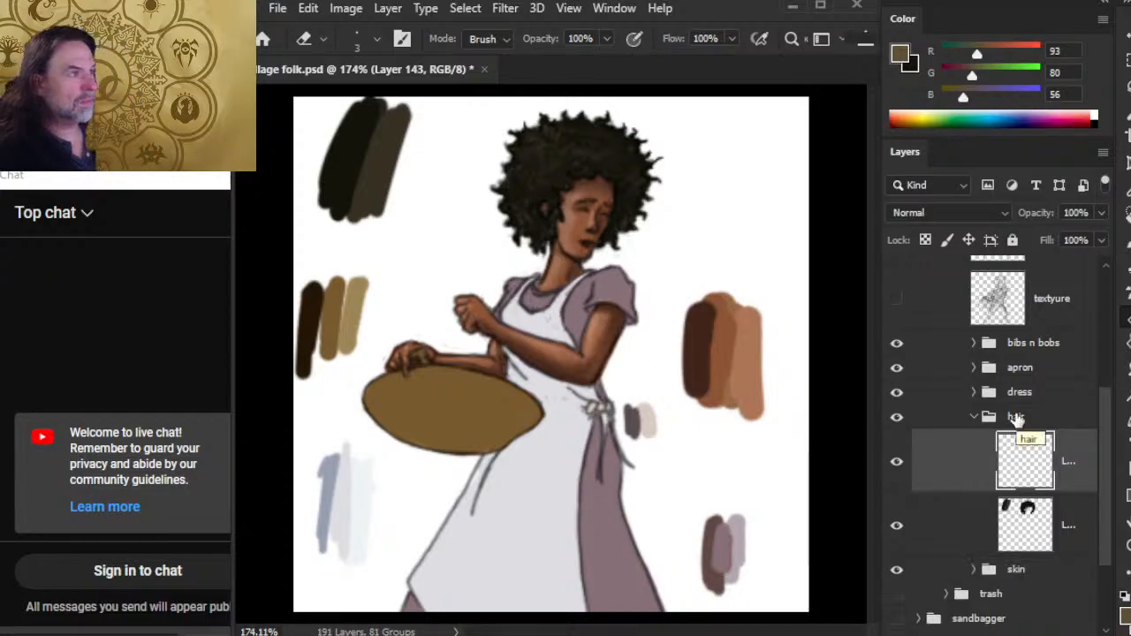
- Paint a patch of the lighter brown beside the dark hair swatches on the base hair layer at brush size 6
{"action": "key", "text": "b"}
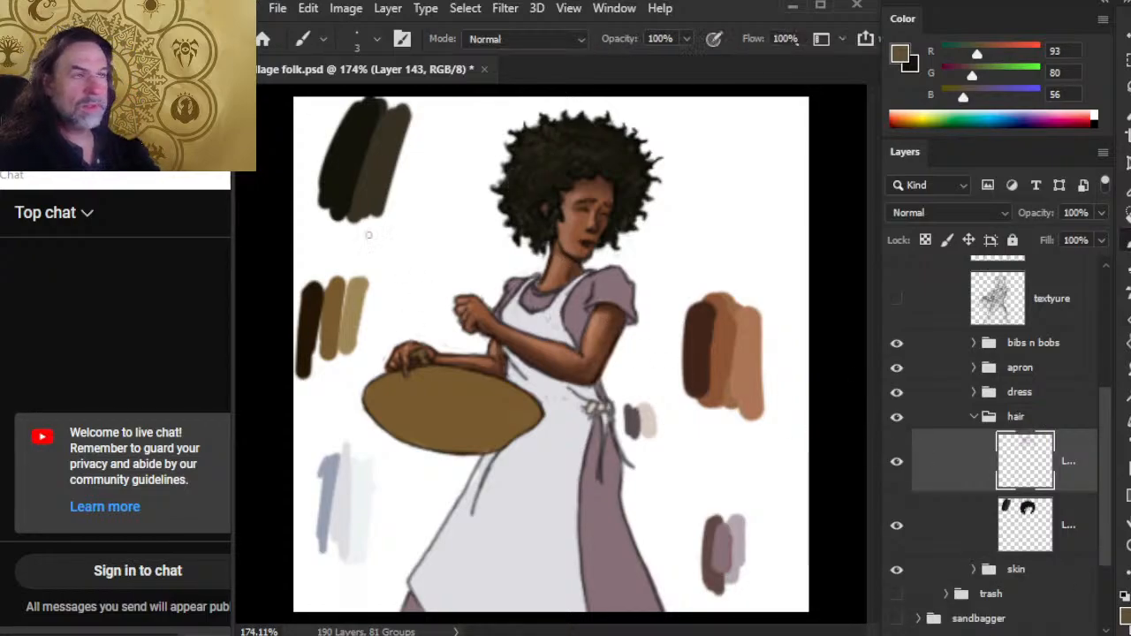
{"action": "left_click", "coordinate": [968, 519]}
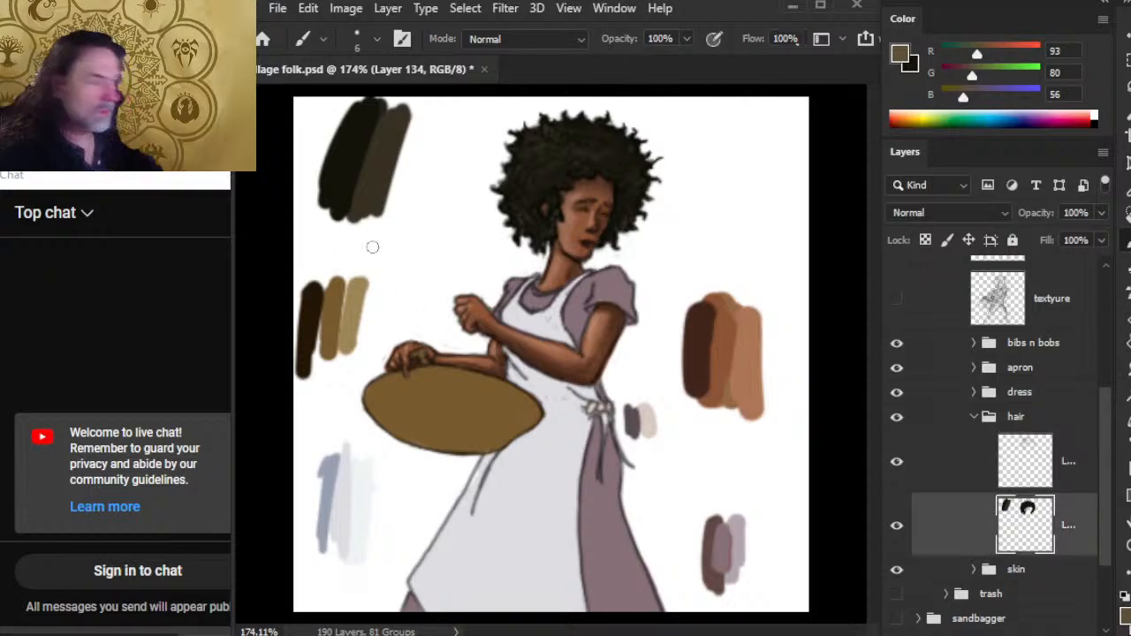
{"action": "mouse_move", "coordinate": [374, 197]}
{"action": "left_mouse_down"}
{"action": "mouse_move", "coordinate": [384, 228]}
{"action": "mouse_move", "coordinate": [389, 187]}
{"action": "mouse_move", "coordinate": [402, 225]}
{"action": "left_mouse_up"}
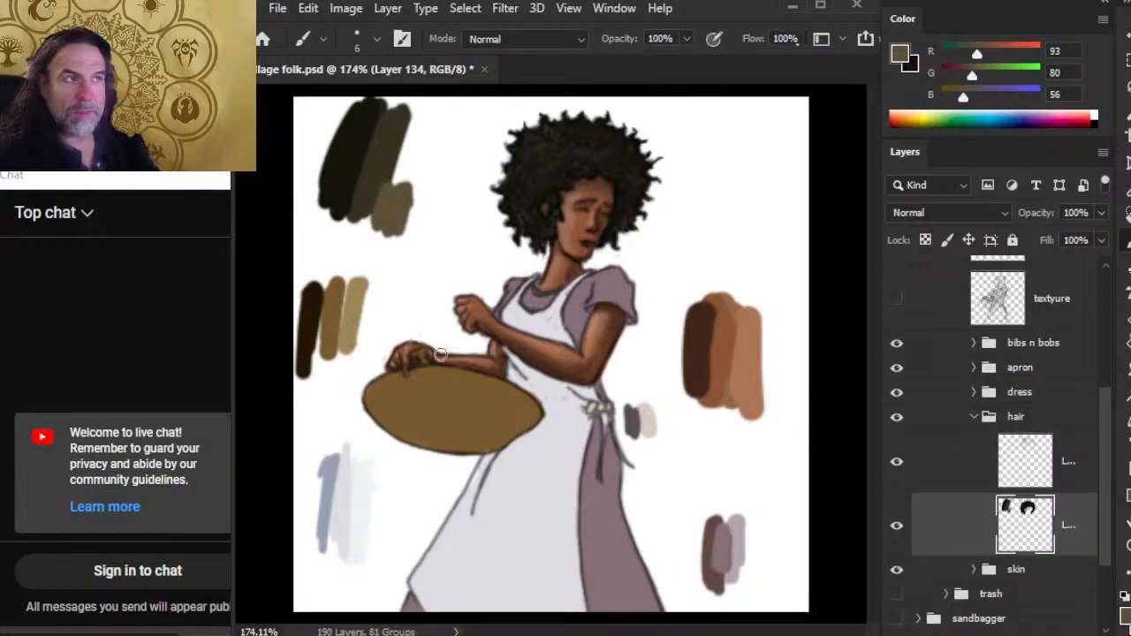
- Collapse the hair group and select the base layer inside the dress group, toggling its visibility to check what it covers
{"action": "key", "text": "z"}
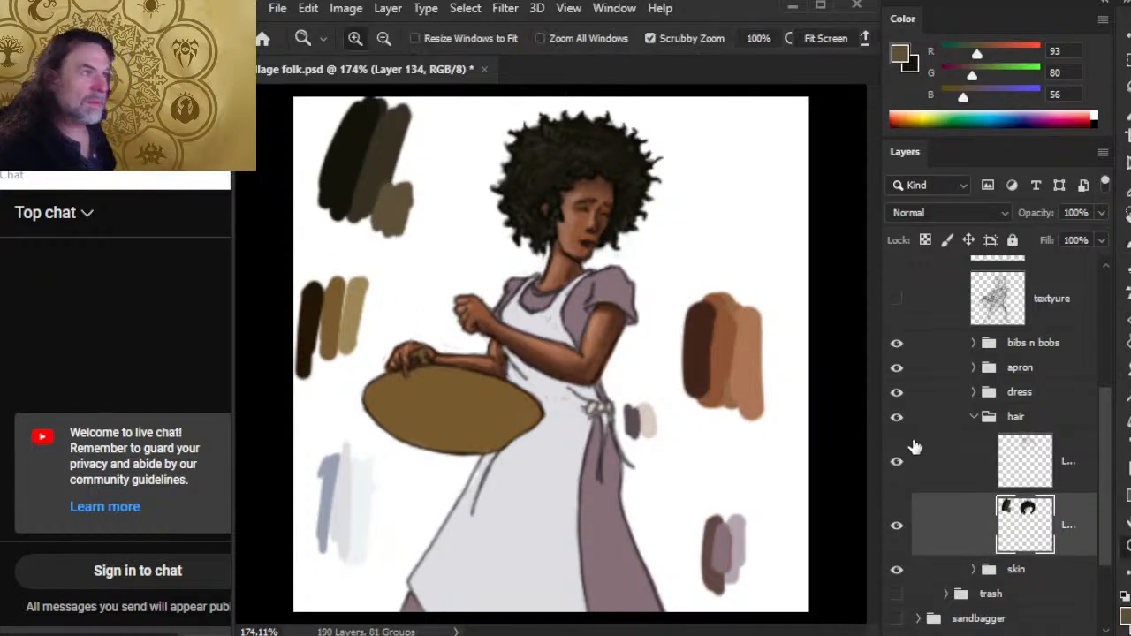
{"action": "left_click_drag", "start_coordinate": [604, 322], "coordinate": [566, 399]}
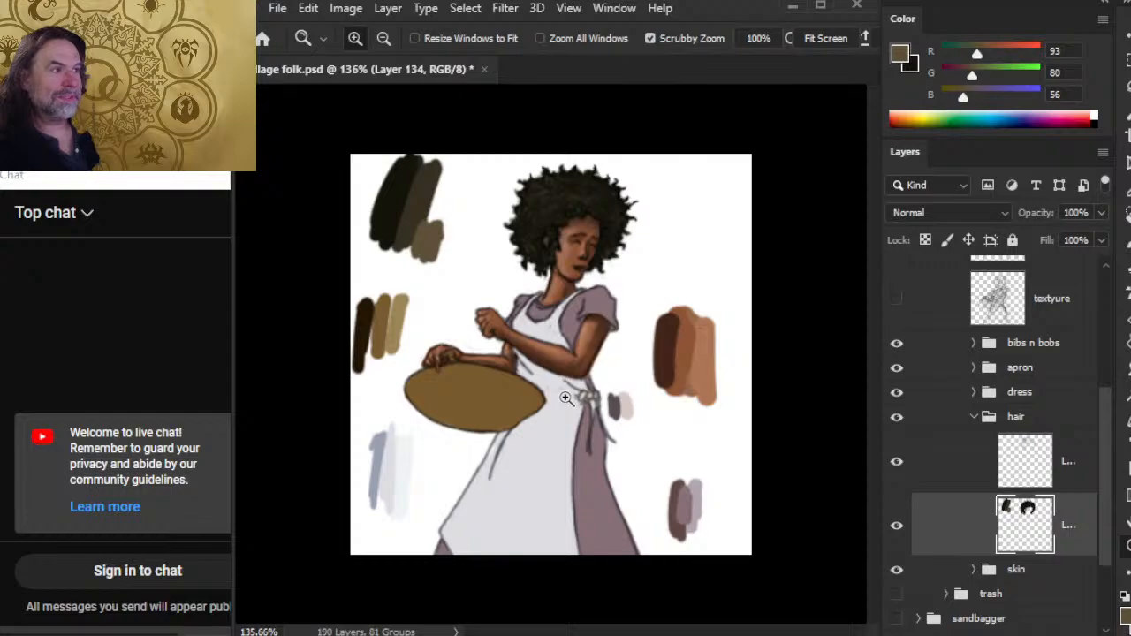
{"action": "left_click", "coordinate": [974, 418]}
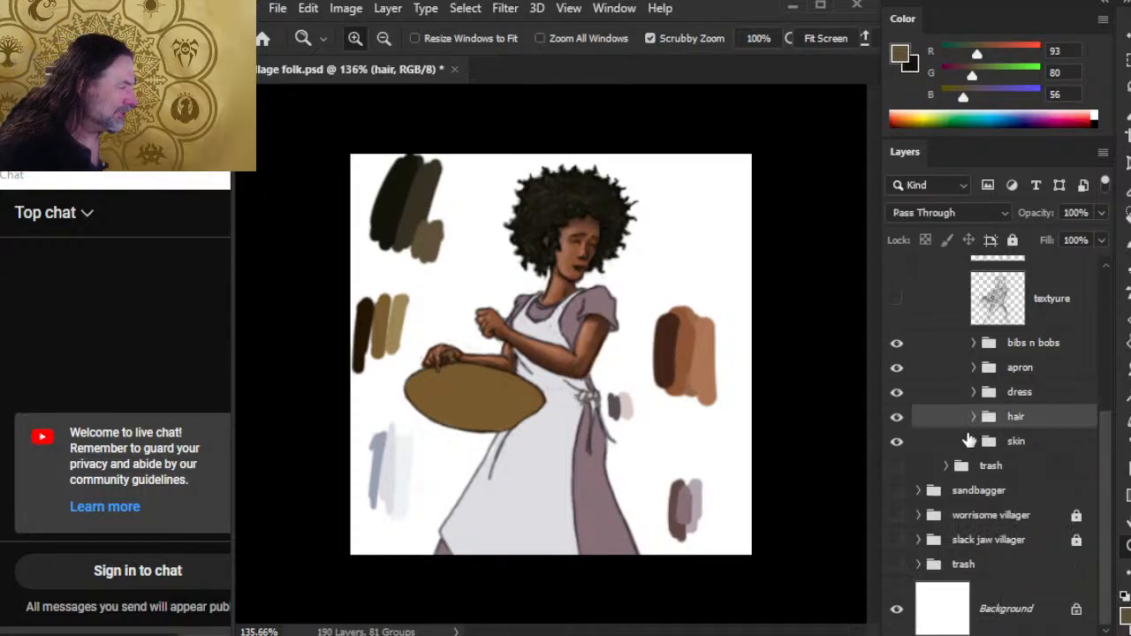
{"action": "left_click", "coordinate": [986, 392]}
{"action": "left_click", "coordinate": [975, 392]}
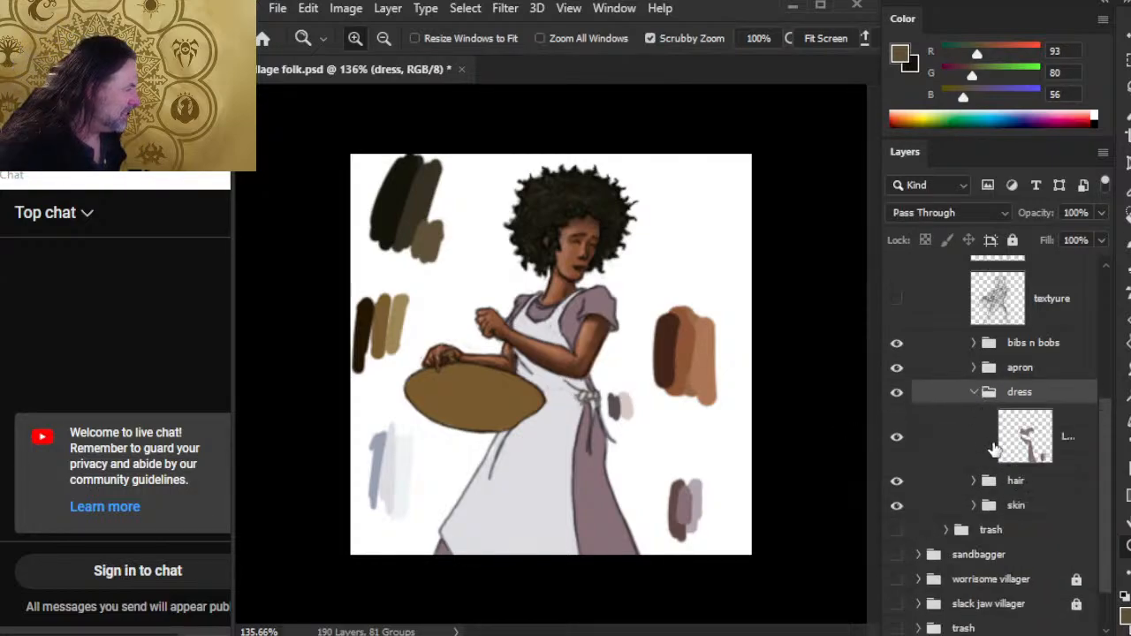
{"action": "left_click", "coordinate": [1076, 470]}
{"action": "left_click", "coordinate": [900, 456]}
{"action": "left_click", "coordinate": [903, 453]}
{"action": "left_click", "coordinate": [907, 453]}
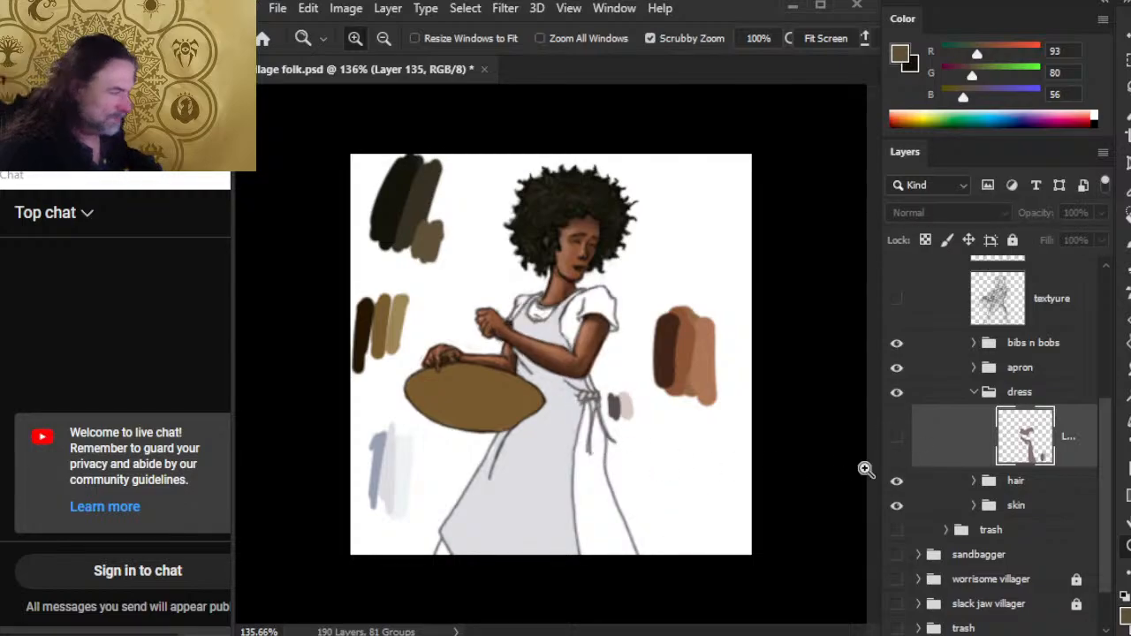
{"action": "left_click", "coordinate": [898, 450]}
- Sample the dark mauve dress swatch and start the sleeve shadows on a new layer above the dress base, trimming them with the Eraser
{"action": "key", "text": "b"}
{"action": "left_click", "coordinate": [679, 521], "text": "alt"}
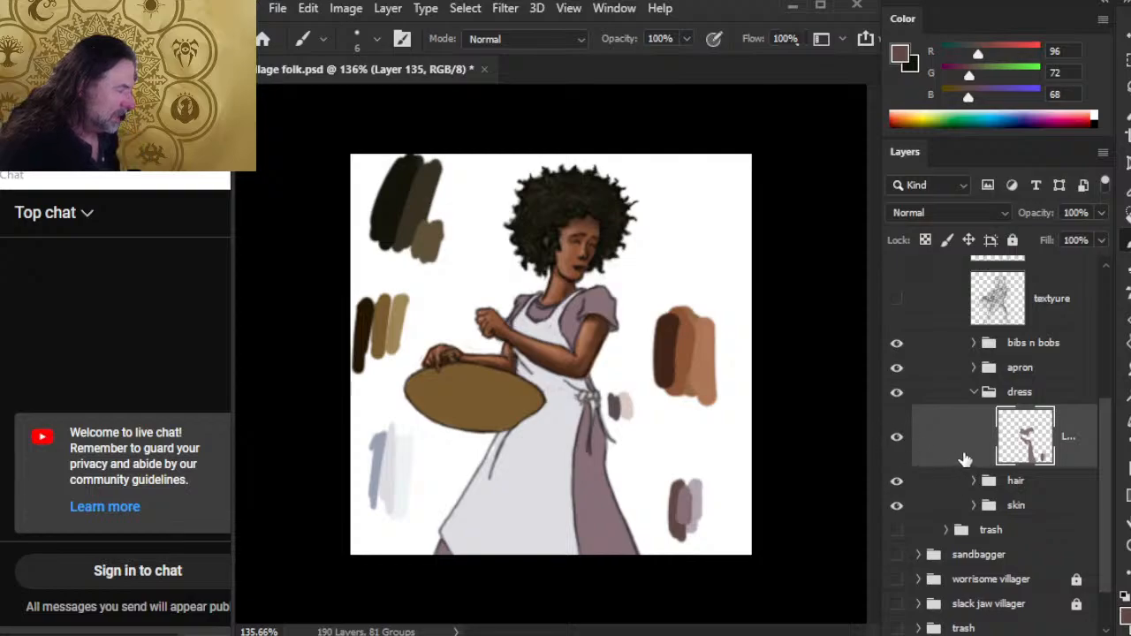
{"action": "key", "text": "ctrl+shift+alt+n"}
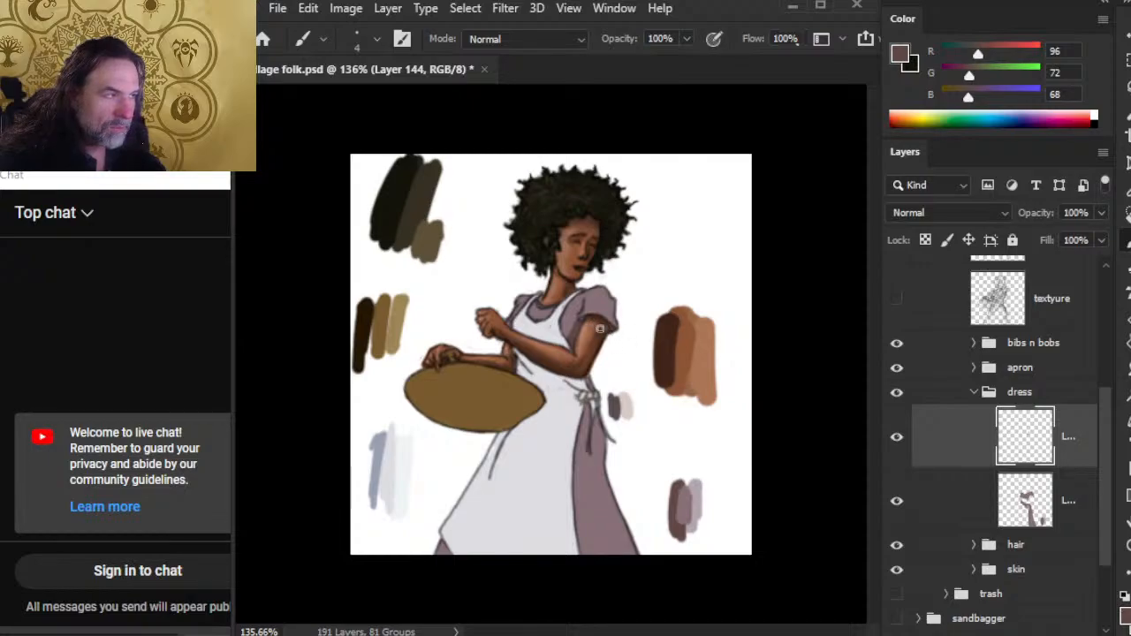
{"action": "key", "text": "e"}
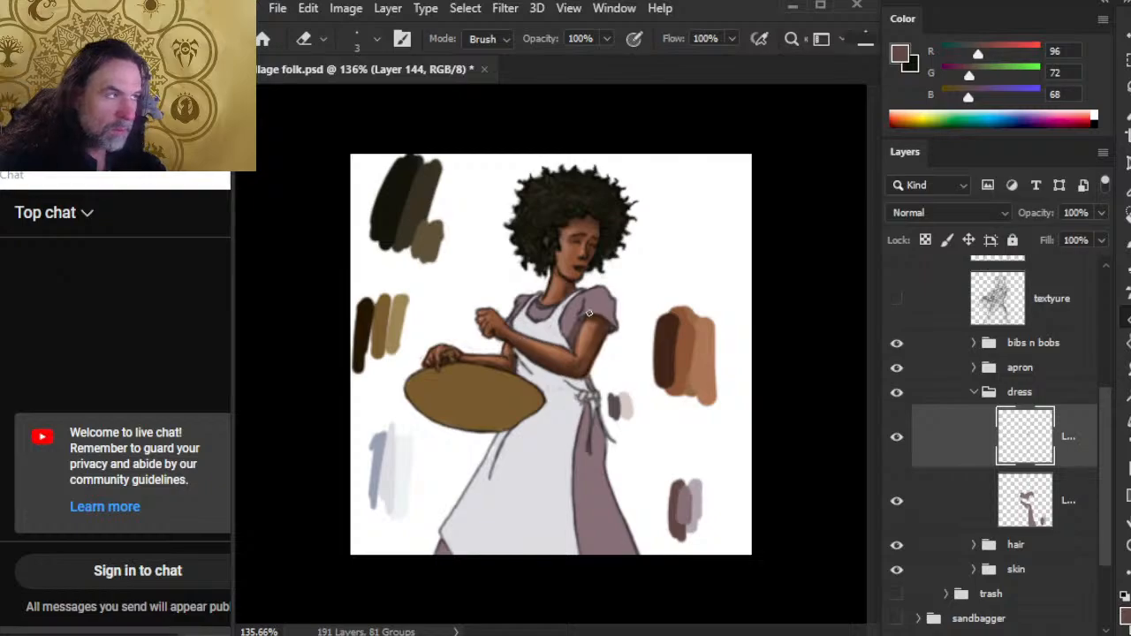
{"action": "key", "text": "b"}
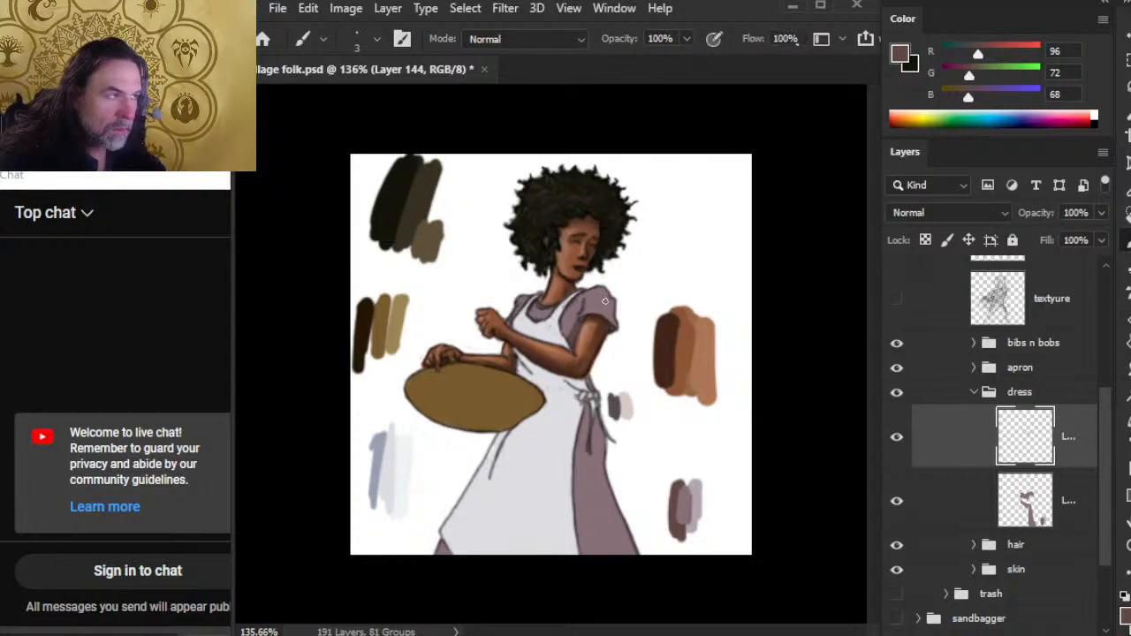
- Smudge the sleeve shadows at 70% strength, cleaning up and repainting small areas to blend them into the dress
{"action": "key", "text": "r"}
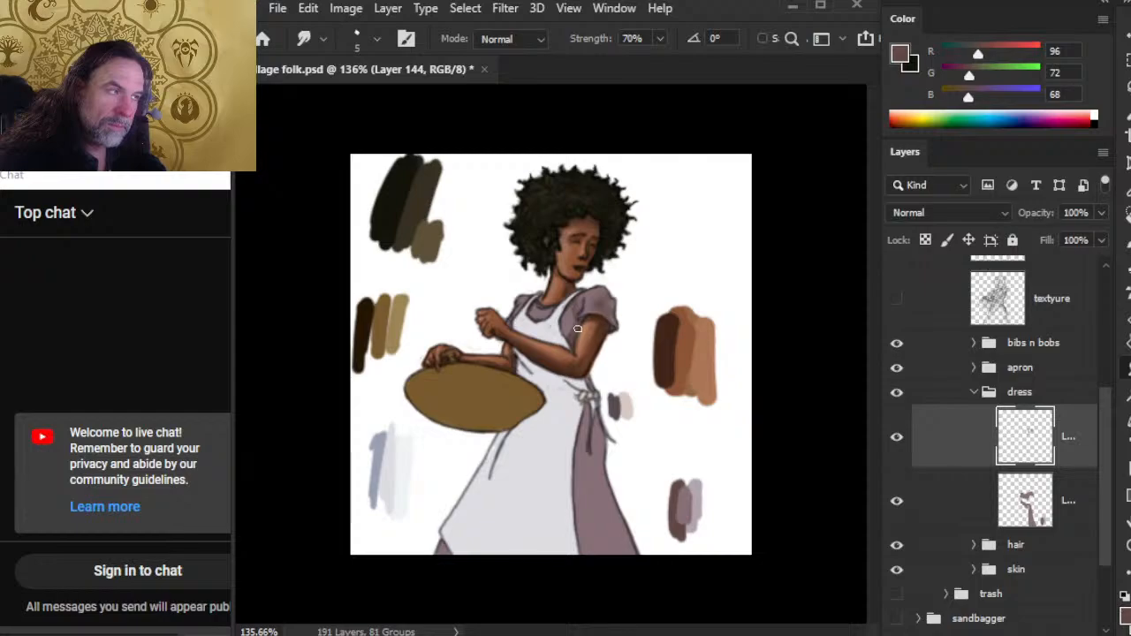
{"action": "key", "text": "e"}
{"action": "key", "text": "r"}
{"action": "key", "text": "b"}
{"action": "key", "text": "r"}
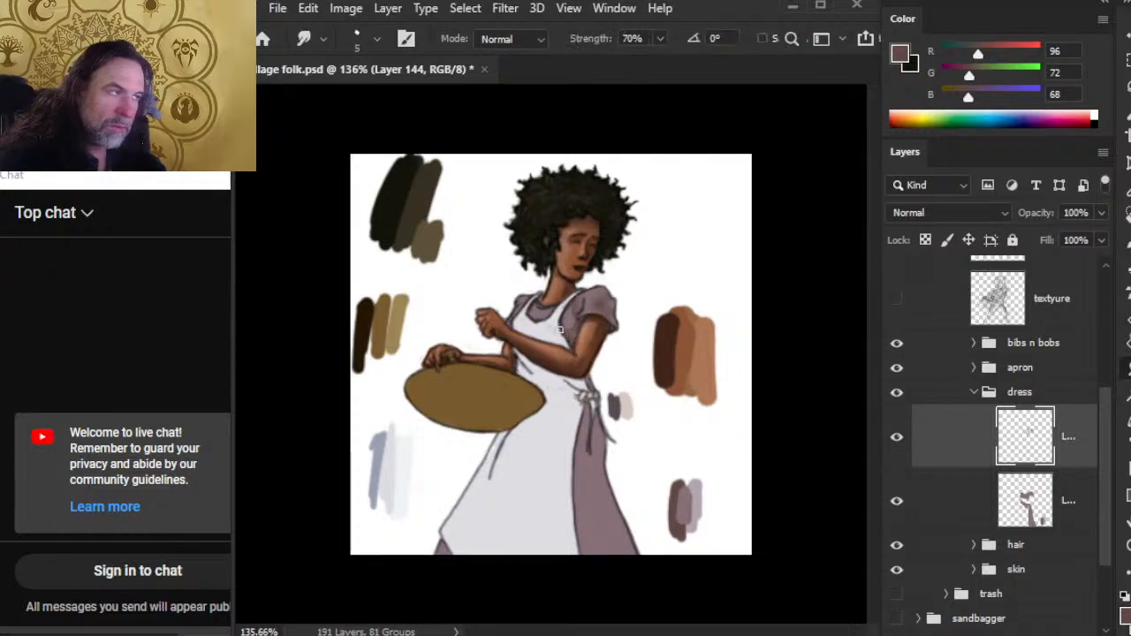
- Extend and blend the dress shadows along the bodice beside the apron strap and up toward the shoulder
{"action": "left_click_drag", "start_coordinate": [572, 341], "coordinate": [577, 333]}
{"action": "key", "text": "b"}
{"action": "key", "text": "r"}
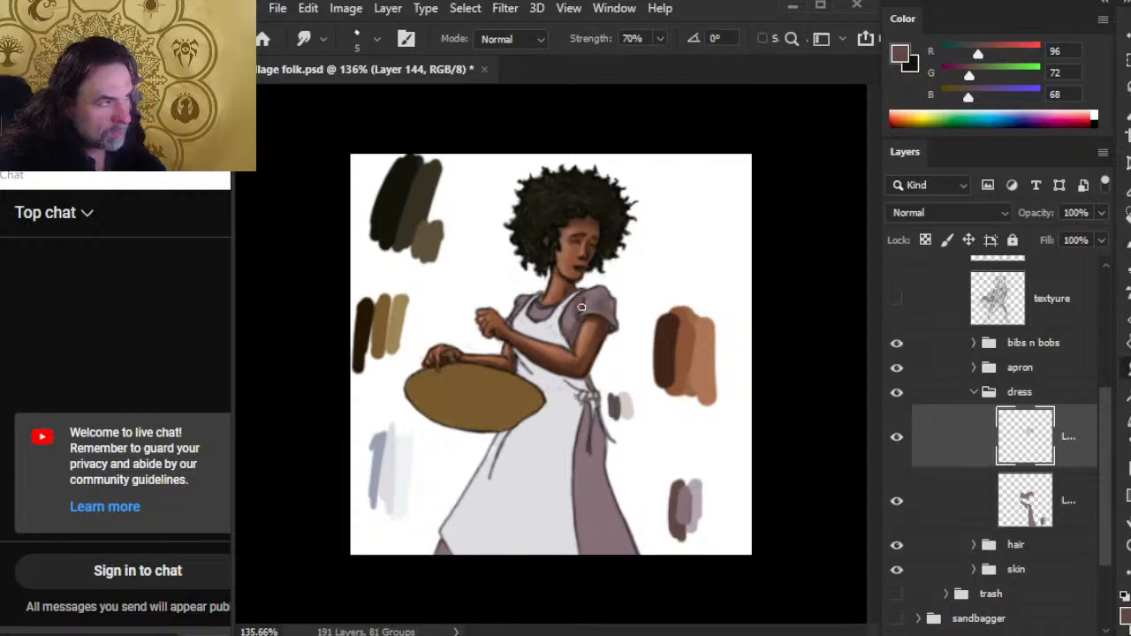
{"action": "key", "text": "b"}
{"action": "key", "text": "r"}
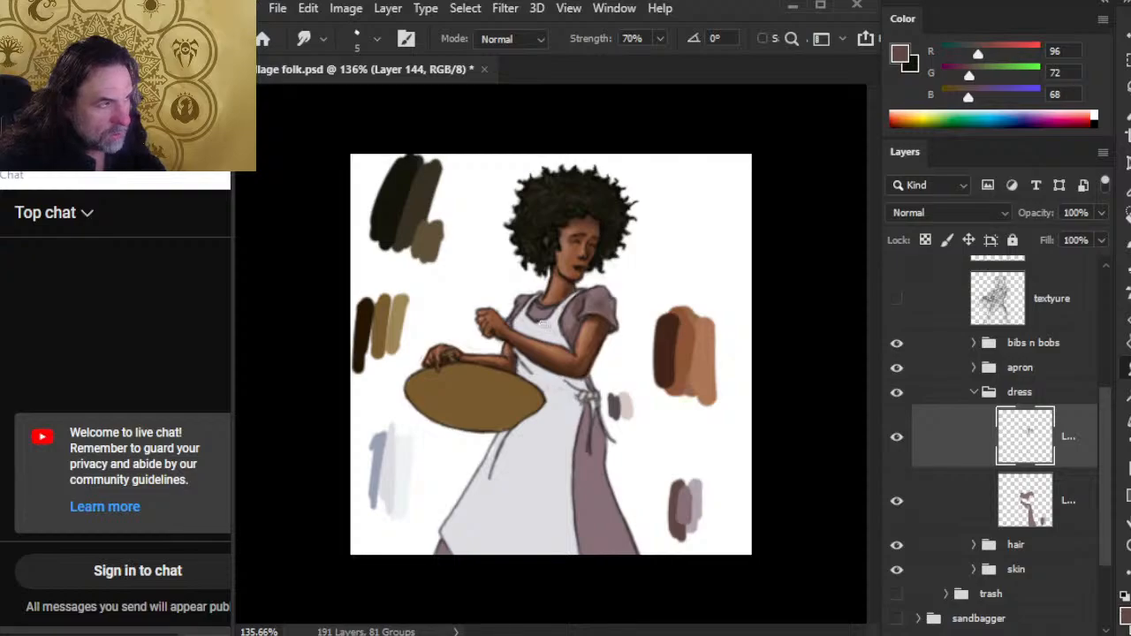
- Paint dark mauve shadows down the skirt along the apron edge and soften the shadow on the small skirt corner at the hem
{"action": "key", "text": "b"}
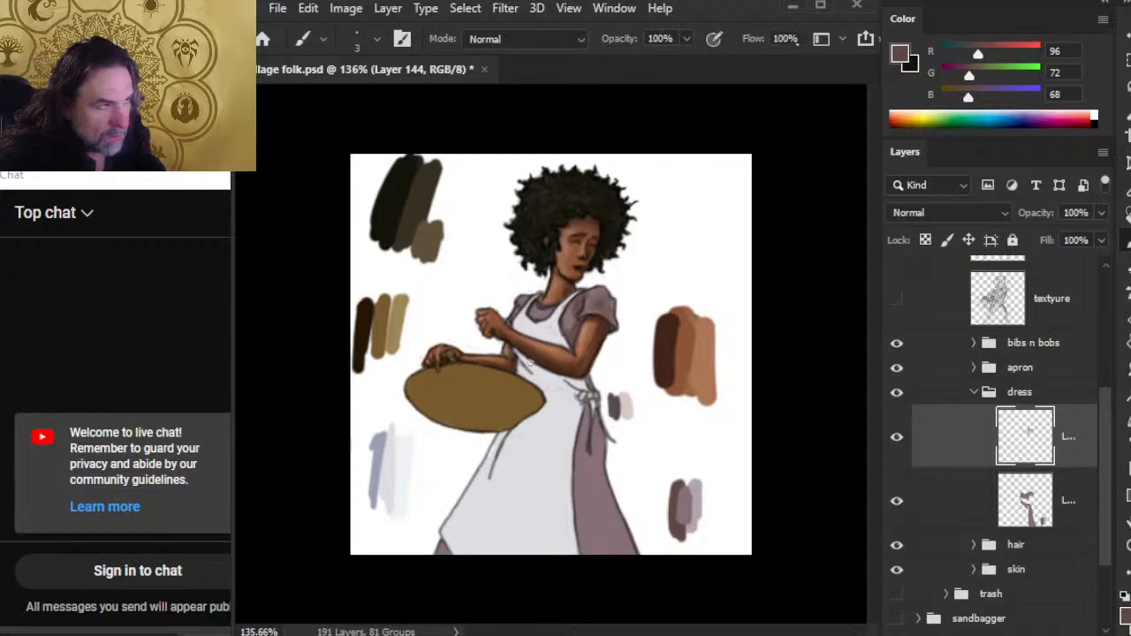
{"action": "mouse_move", "coordinate": [588, 412]}
{"action": "left_mouse_down"}
{"action": "mouse_move", "coordinate": [576, 465]}
{"action": "mouse_move", "coordinate": [585, 554]}
{"action": "left_mouse_up"}
{"action": "left_click_drag", "start_coordinate": [579, 500], "coordinate": [591, 553]}
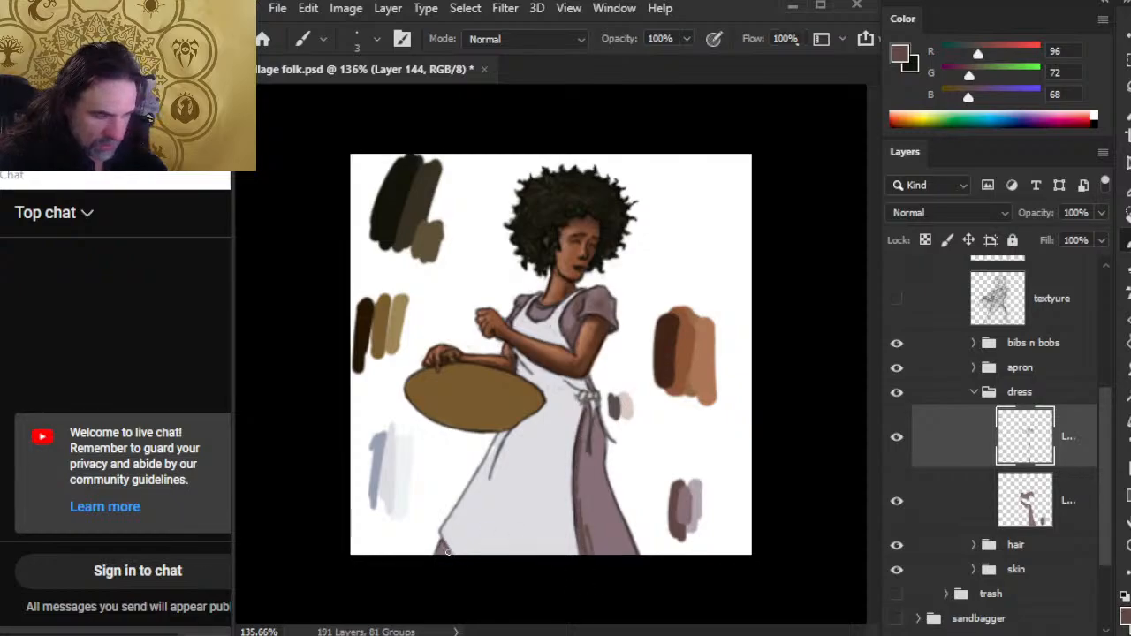
{"action": "key", "text": "r"}
{"action": "left_click_drag", "start_coordinate": [443, 542], "coordinate": [449, 557]}
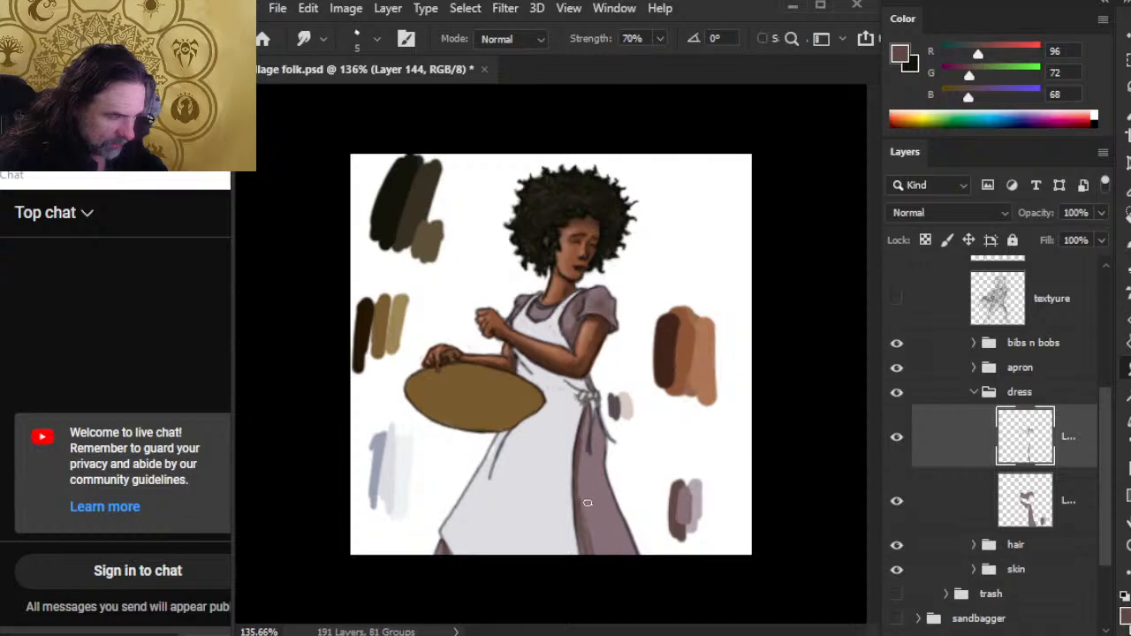
- Paint and smudge long fold shadows down the exposed skirt behind the apron, and darken the dress beneath the apron bow
{"action": "key", "text": "b"}
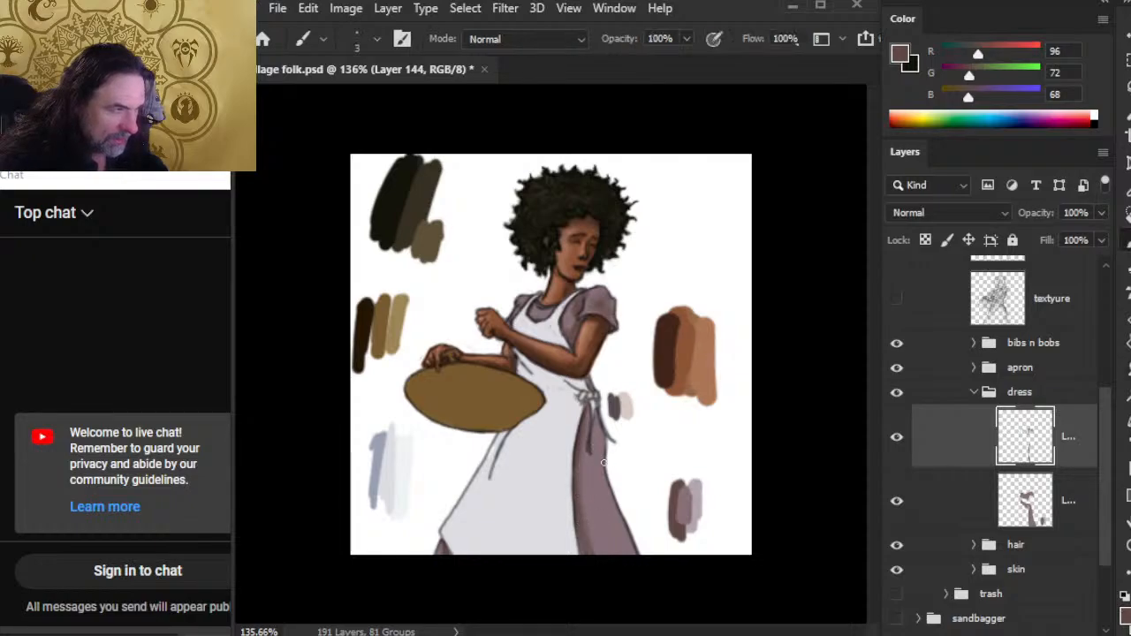
{"action": "mouse_move", "coordinate": [600, 429]}
{"action": "left_mouse_down"}
{"action": "mouse_move", "coordinate": [594, 502]}
{"action": "mouse_move", "coordinate": [608, 517]}
{"action": "left_mouse_up"}
{"action": "key", "text": "r"}
{"action": "mouse_move", "coordinate": [598, 462]}
{"action": "left_mouse_down"}
{"action": "mouse_move", "coordinate": [591, 477]}
{"action": "mouse_move", "coordinate": [600, 466]}
{"action": "left_mouse_up"}
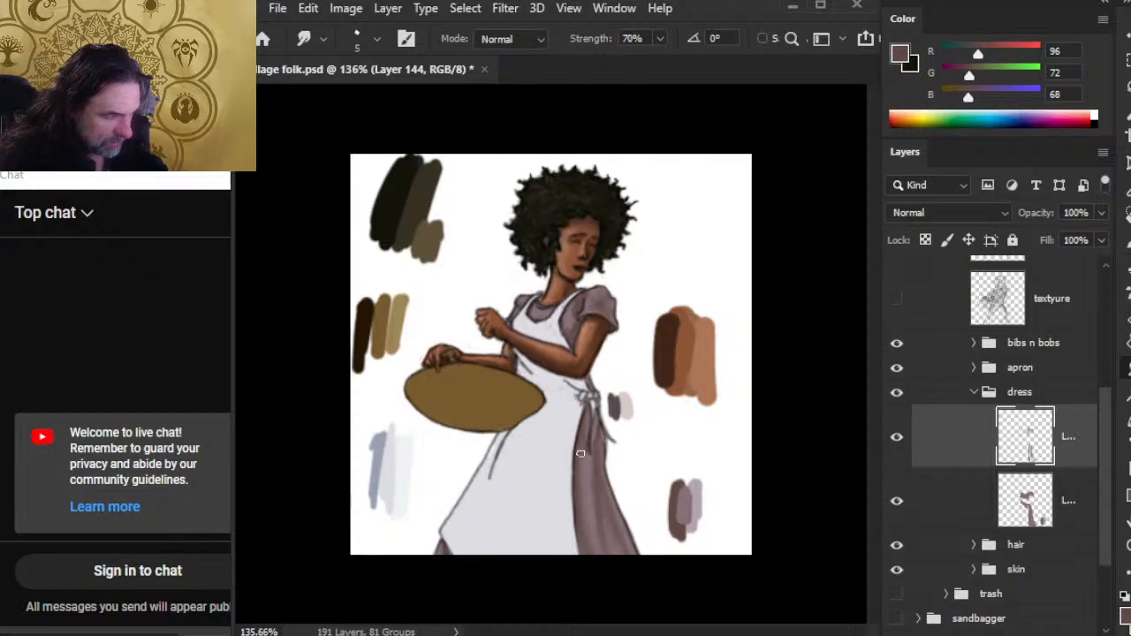
{"action": "key", "text": "b"}
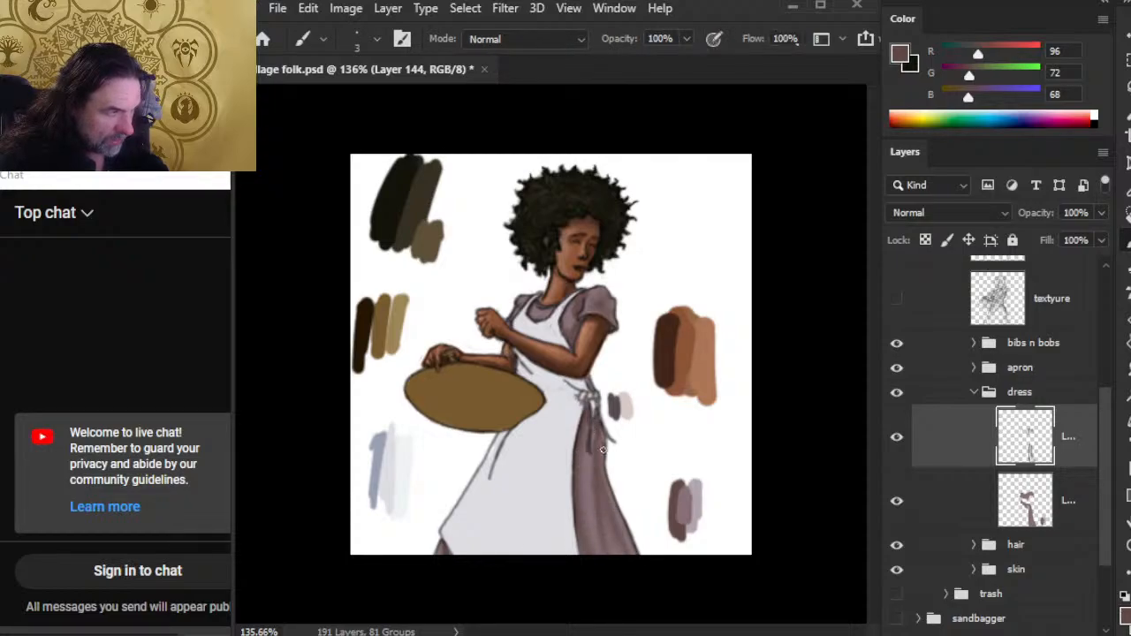
{"action": "left_click_drag", "start_coordinate": [592, 414], "coordinate": [591, 389]}
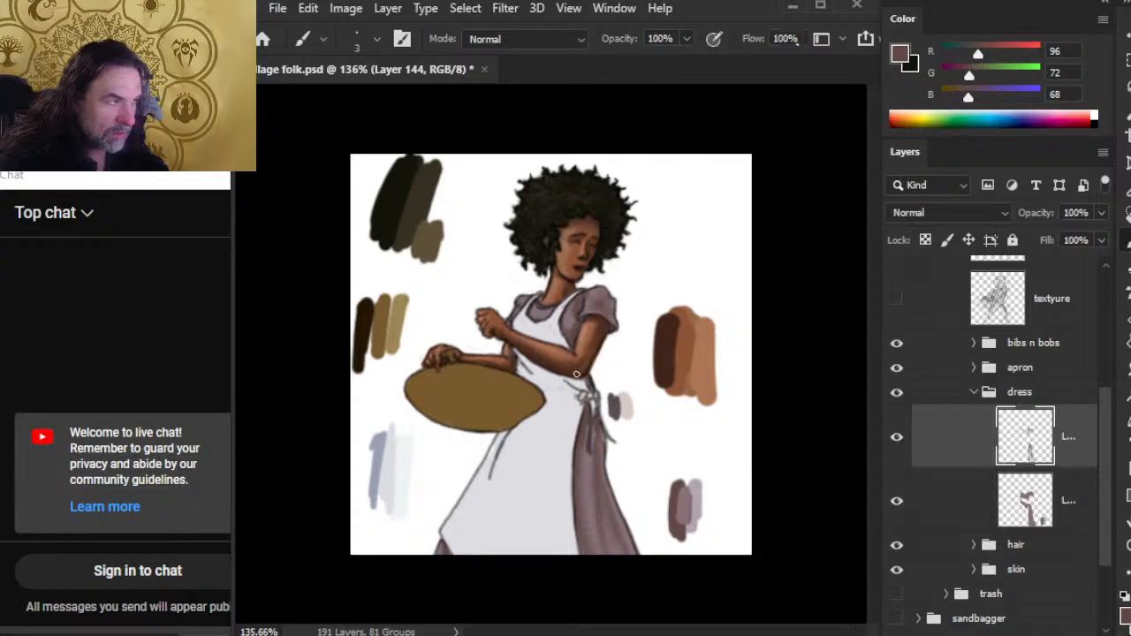
- Paint more dark mauve fold shadows down the skirt below the apron bow and smudge them at 70% strength
{"action": "key", "text": "r"}
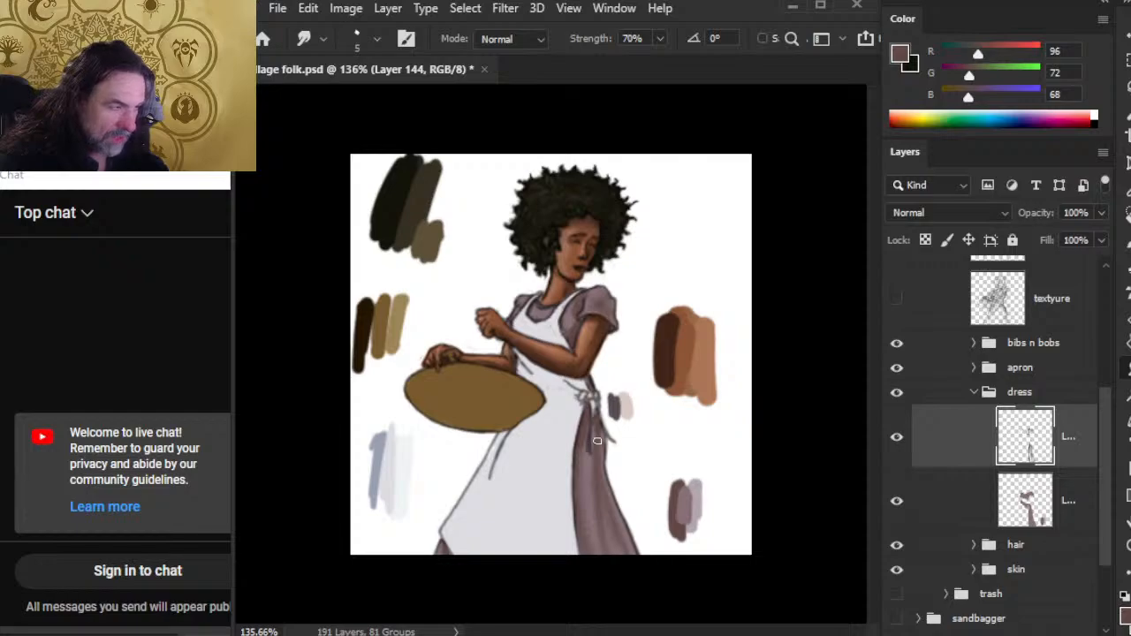
{"action": "key", "text": "b"}
{"action": "left_click_drag", "start_coordinate": [584, 442], "coordinate": [578, 513]}
{"action": "key", "text": "r"}
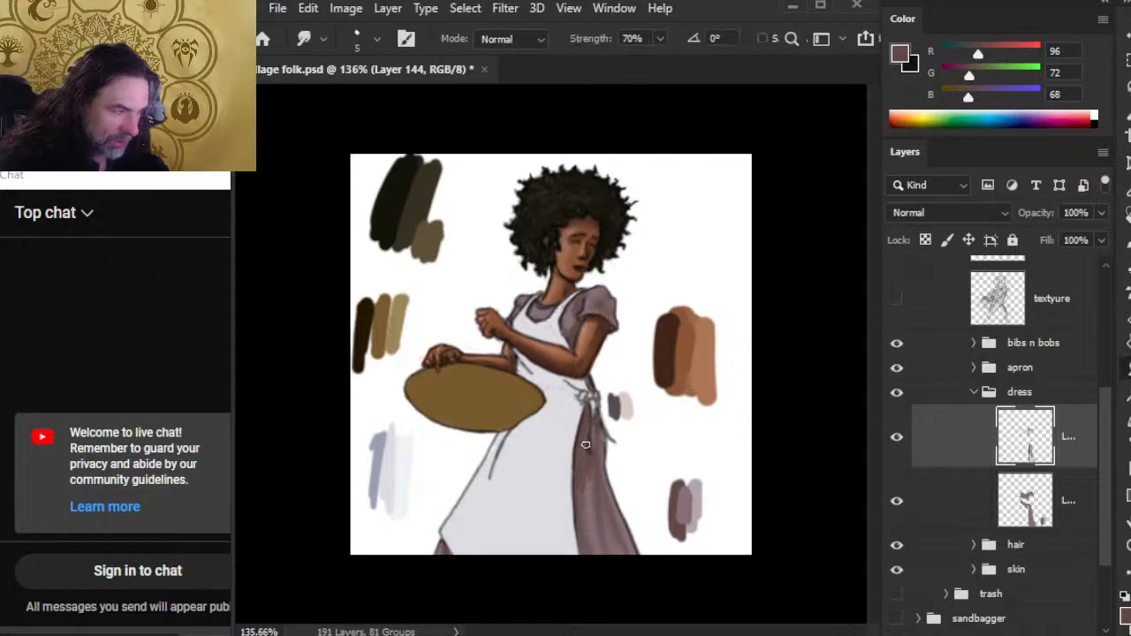
{"action": "left_click_drag", "start_coordinate": [585, 444], "coordinate": [586, 516]}
{"action": "mouse_move", "coordinate": [594, 454]}
{"action": "left_mouse_down"}
{"action": "mouse_move", "coordinate": [591, 494]}
{"action": "mouse_move", "coordinate": [595, 457]}
{"action": "mouse_move", "coordinate": [595, 488]}
{"action": "mouse_move", "coordinate": [602, 471]}
{"action": "mouse_move", "coordinate": [584, 504]}
{"action": "mouse_move", "coordinate": [610, 518]}
{"action": "mouse_move", "coordinate": [593, 426]}
{"action": "left_mouse_up"}
{"action": "key", "text": "b"}
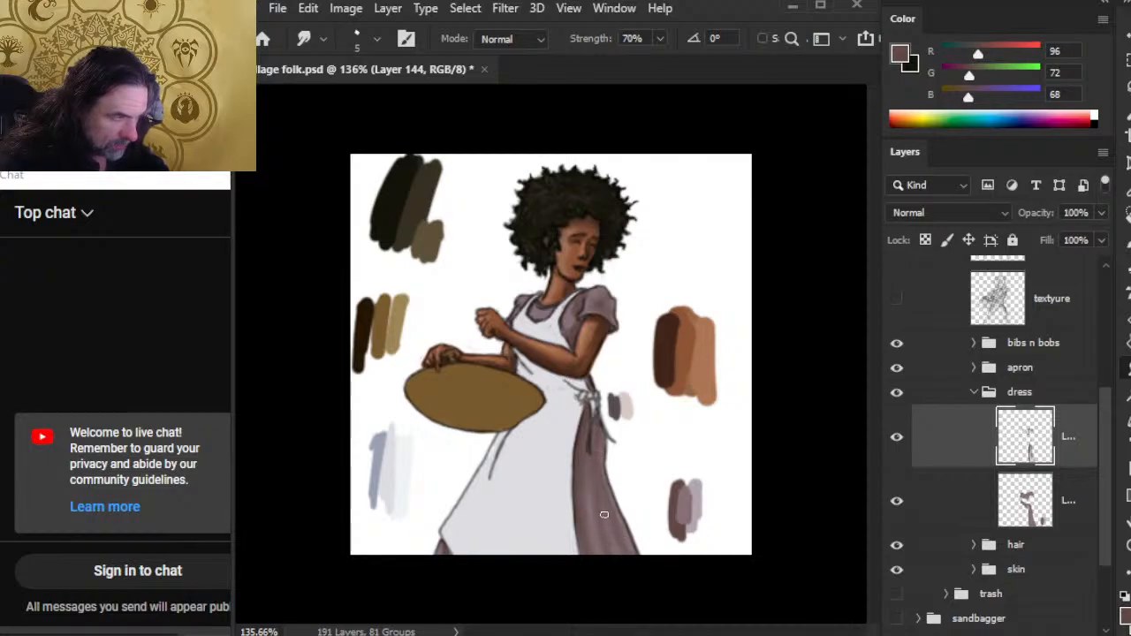
{"action": "key", "text": "b"}
{"action": "key", "text": "r"}
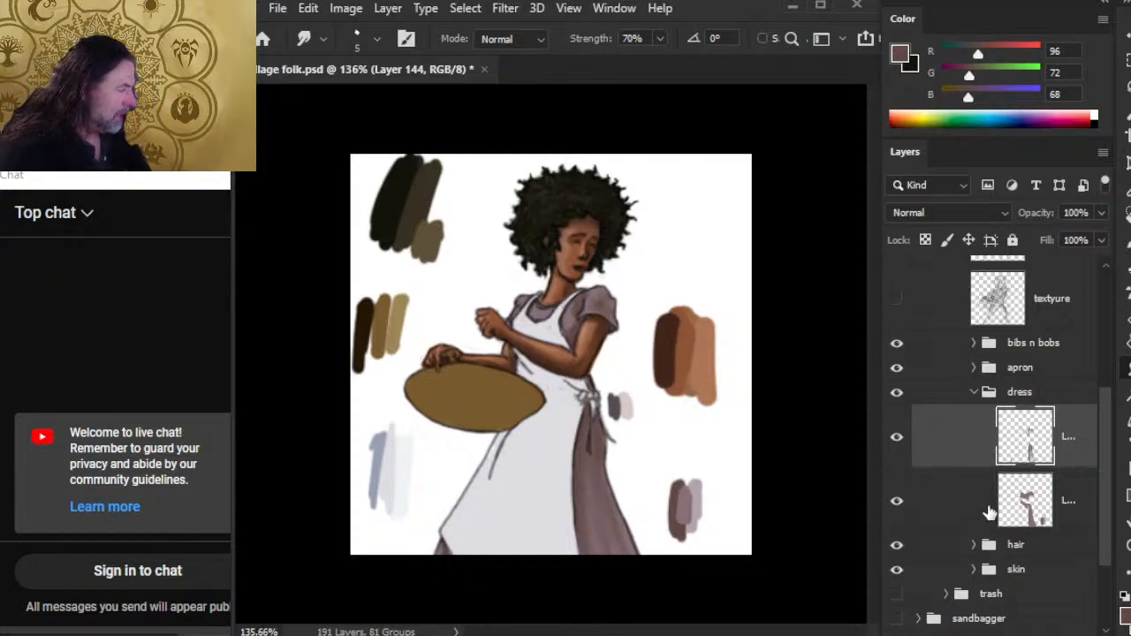
- Add a new layer at the top of the dress group and sample the light mauve swatch for highlights
{"action": "key", "text": "ctrl+shift+alt+n"}
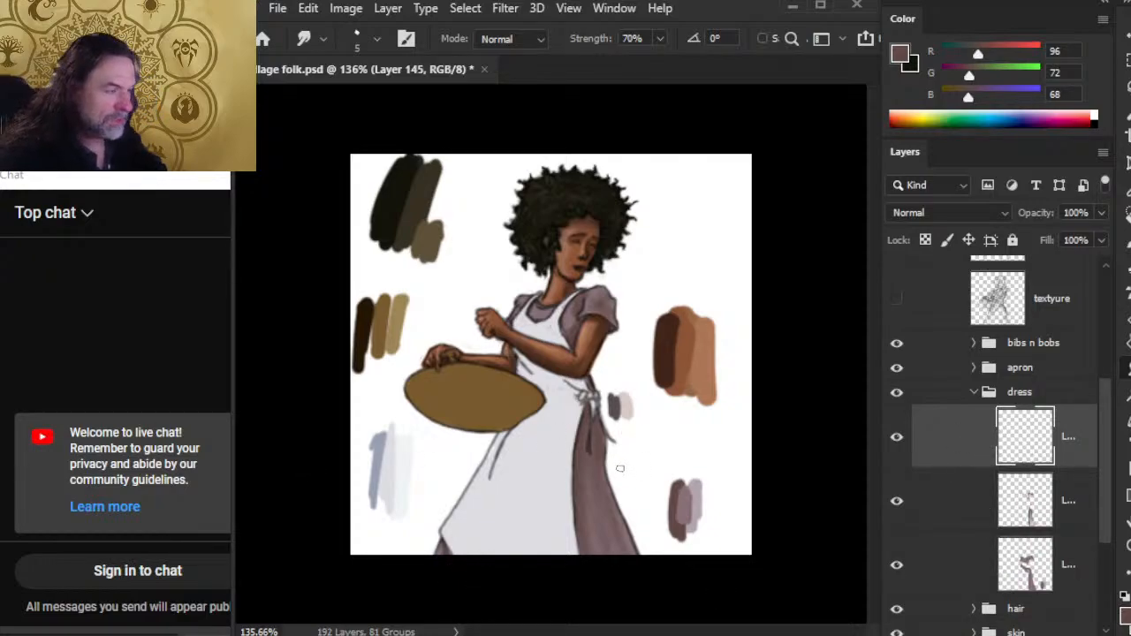
{"action": "key", "text": "x"}
{"action": "key", "text": "b"}
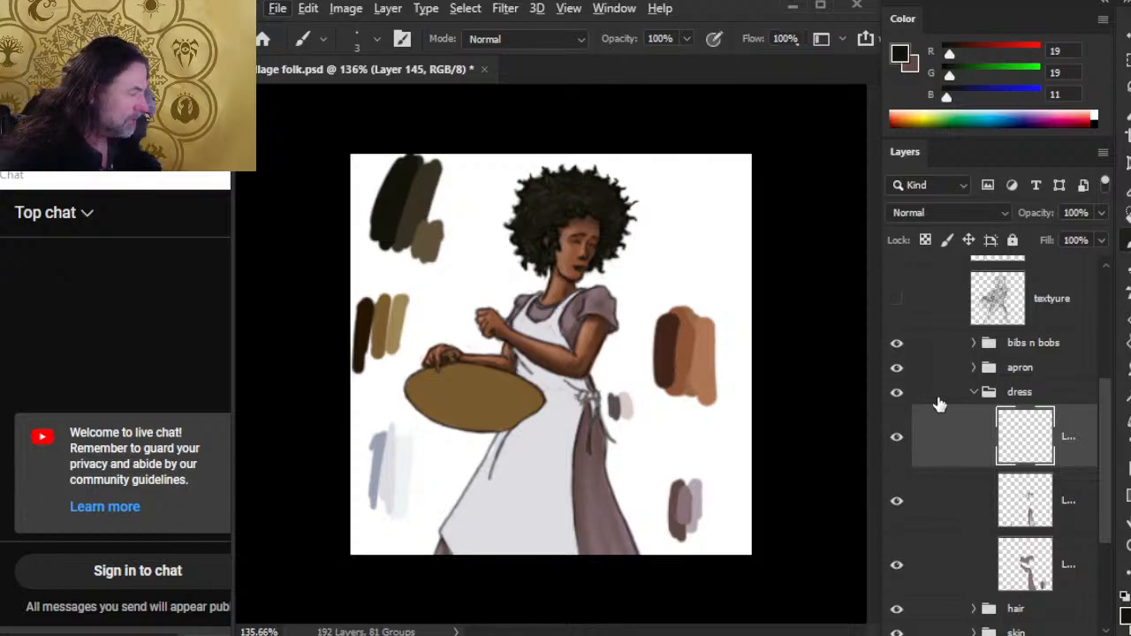
{"action": "left_click", "coordinate": [898, 566]}
{"action": "left_click", "coordinate": [899, 565]}
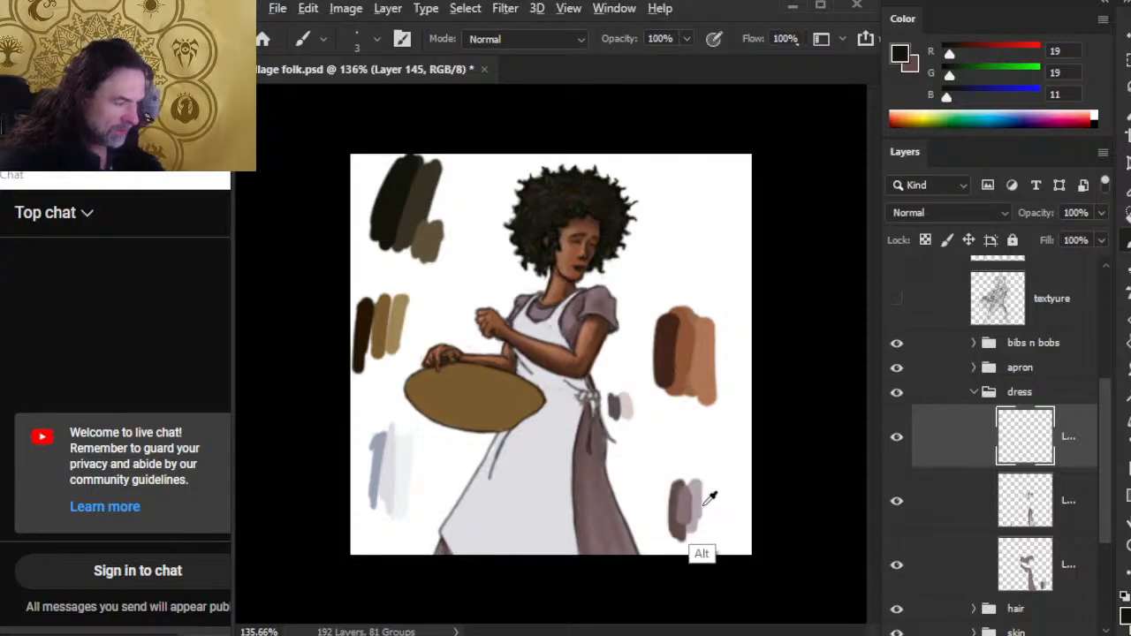
{"action": "left_click", "coordinate": [710, 495], "text": "alt"}
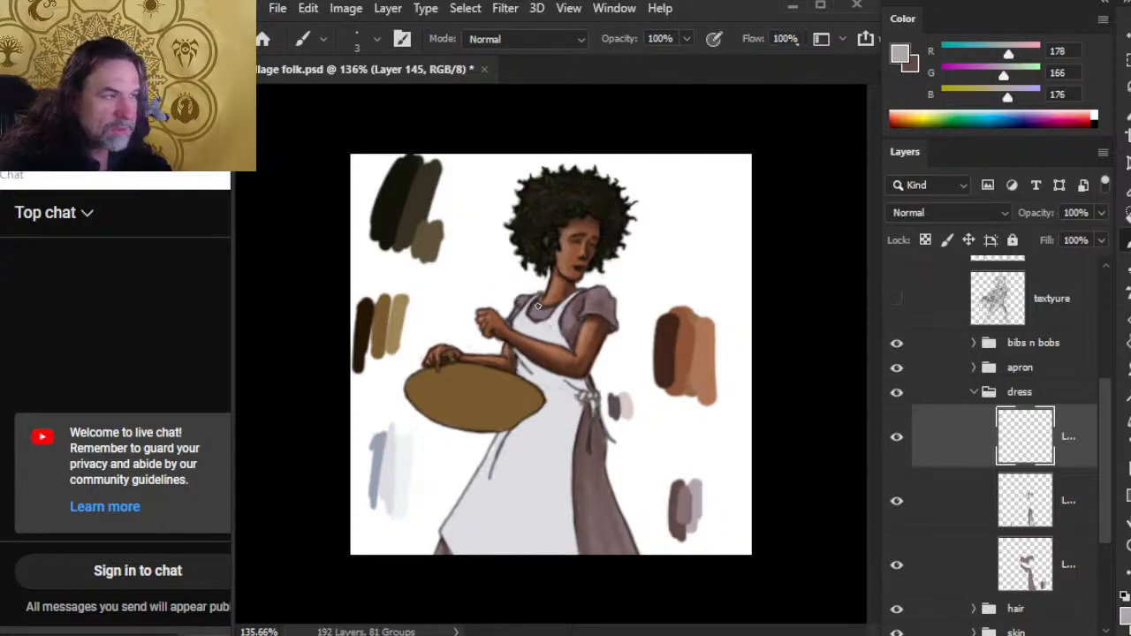
- Paint light mauve highlights on the dress neckline, shoulders and sleeves and smudge them into the cloth
{"action": "key", "text": "r"}
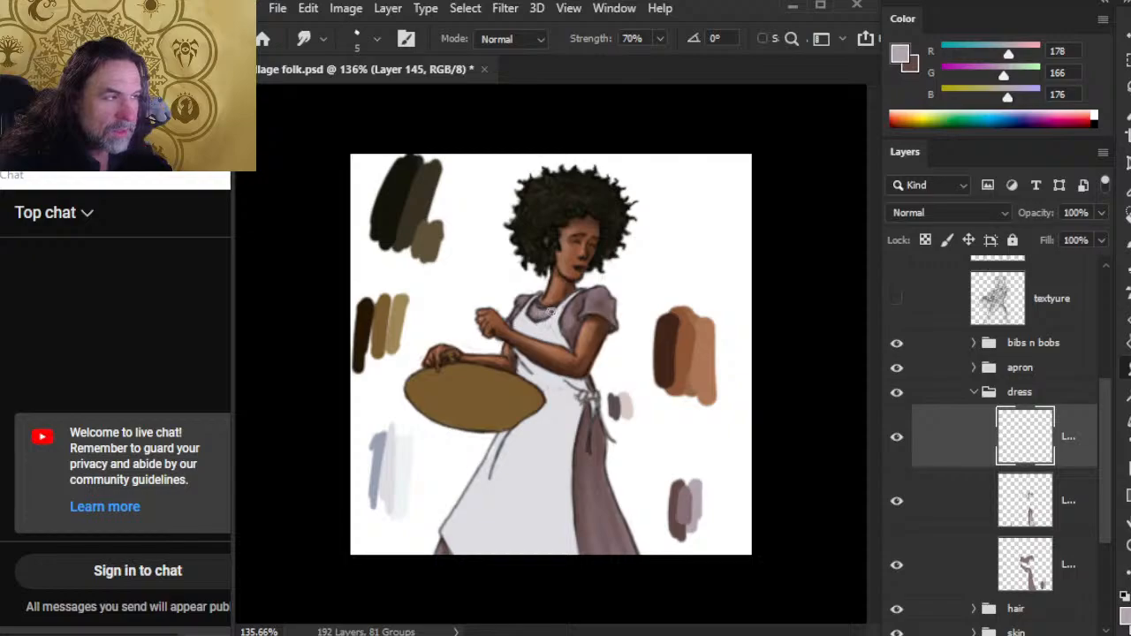
{"action": "key", "text": "b"}
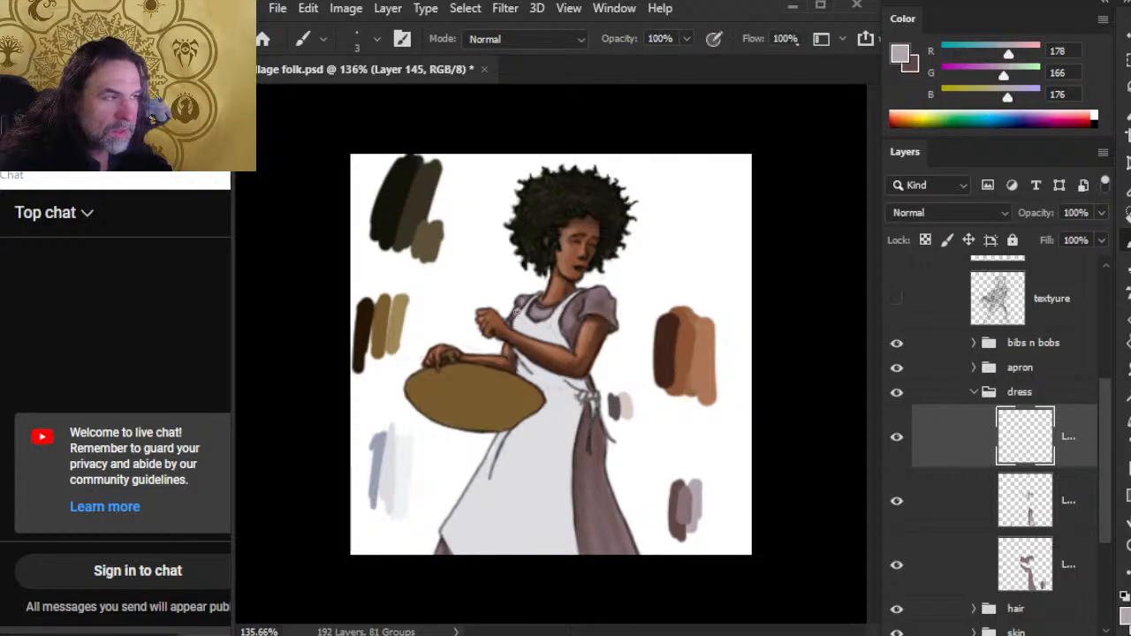
{"action": "key", "text": "r"}
{"action": "key", "text": "b"}
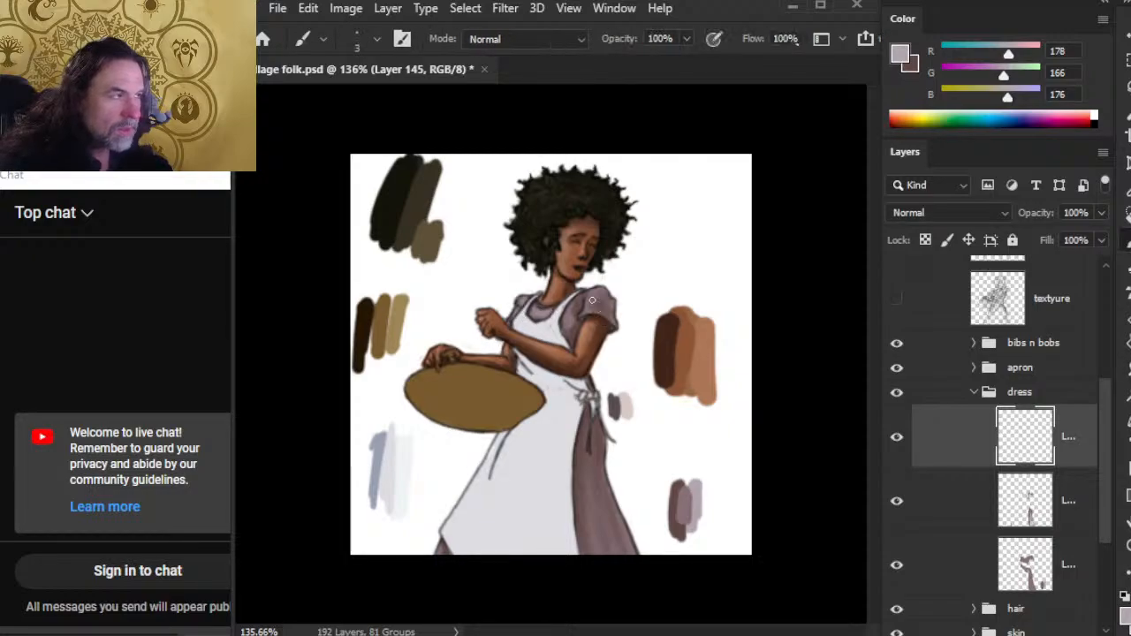
{"action": "key", "text": "r"}
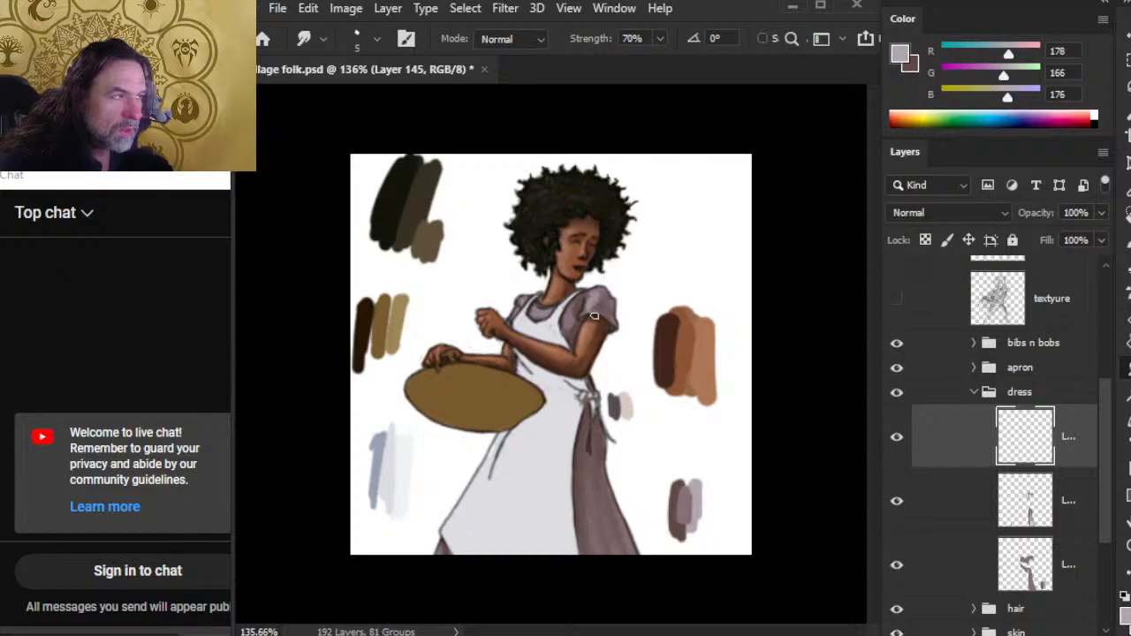
{"action": "key", "text": "b"}
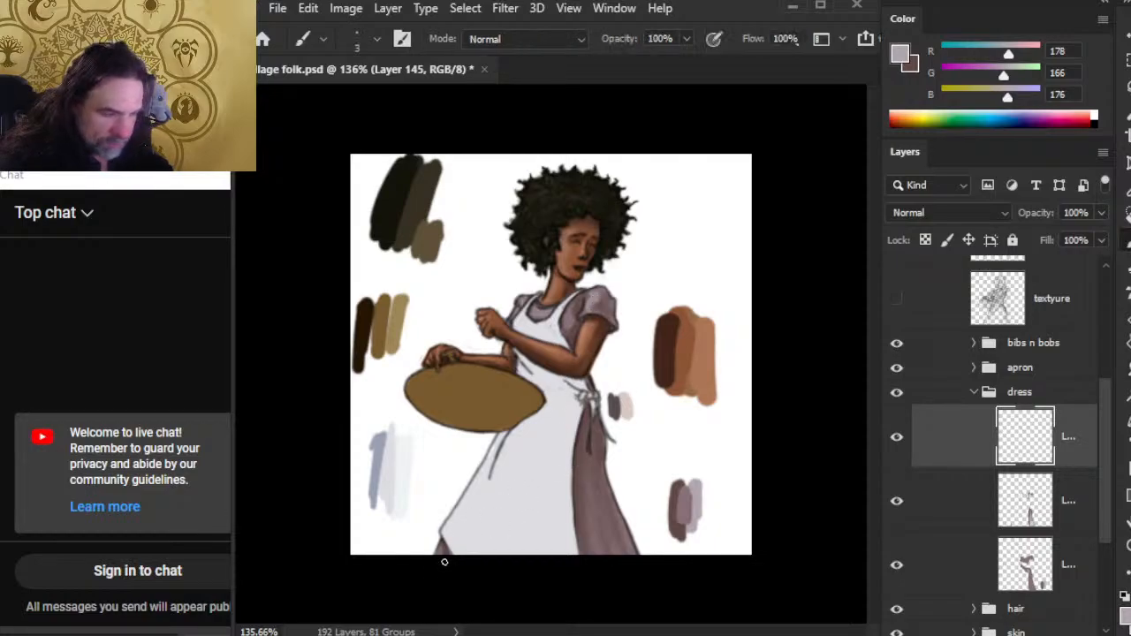
- Paint light mauve highlights along the folds of the exposed skirt and blend them with the Smudge tool
{"action": "key", "text": "r"}
{"action": "key", "text": "b"}
{"action": "mouse_move", "coordinate": [587, 484]}
{"action": "left_mouse_down"}
{"action": "mouse_move", "coordinate": [596, 544]}
{"action": "mouse_move", "coordinate": [590, 501]}
{"action": "left_mouse_up"}
{"action": "key", "text": "r"}
{"action": "key", "text": "b"}
{"action": "left_click_drag", "start_coordinate": [597, 541], "coordinate": [594, 502]}
{"action": "key", "text": "r"}
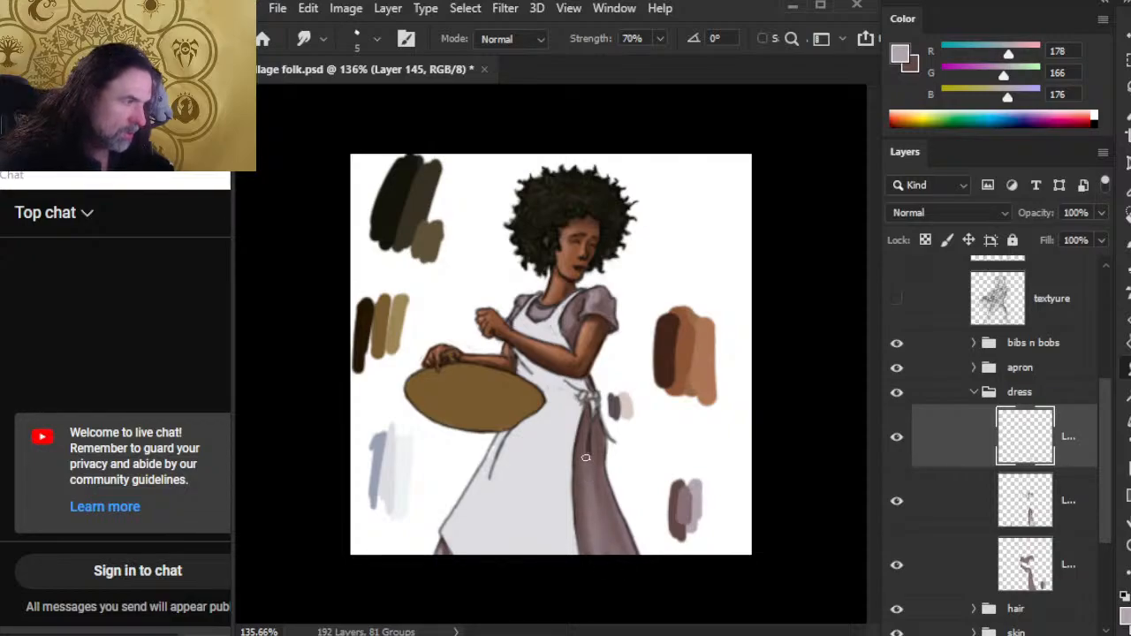
- Touch up the highlights around the dress neckline with a size 2 brush and smudge them
{"action": "key", "text": "b"}
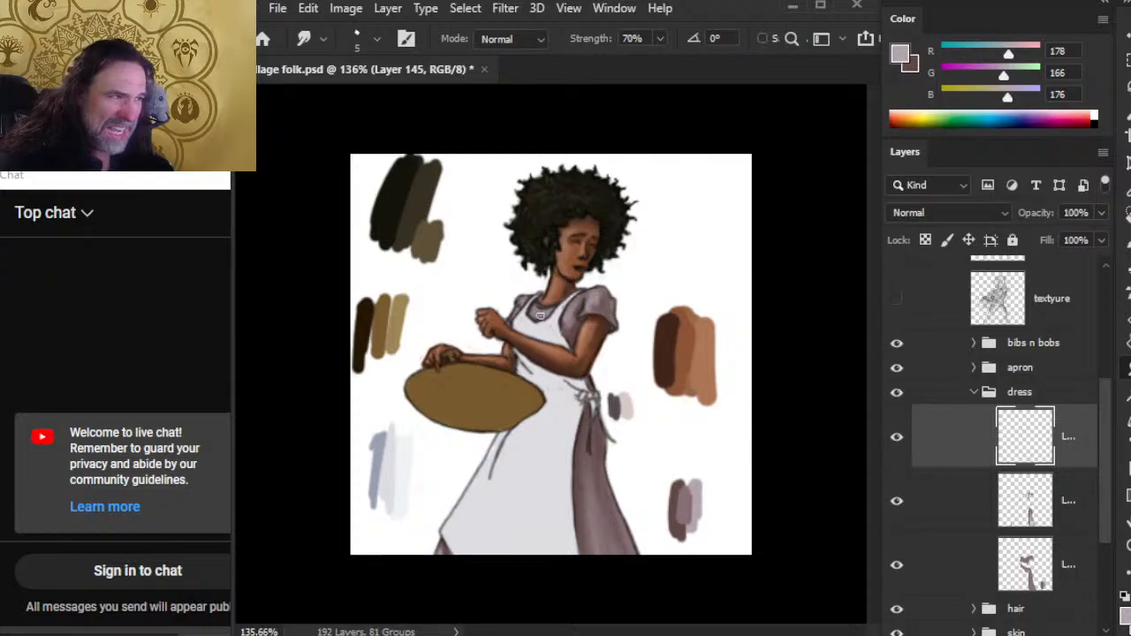
{"action": "key", "text": "b"}
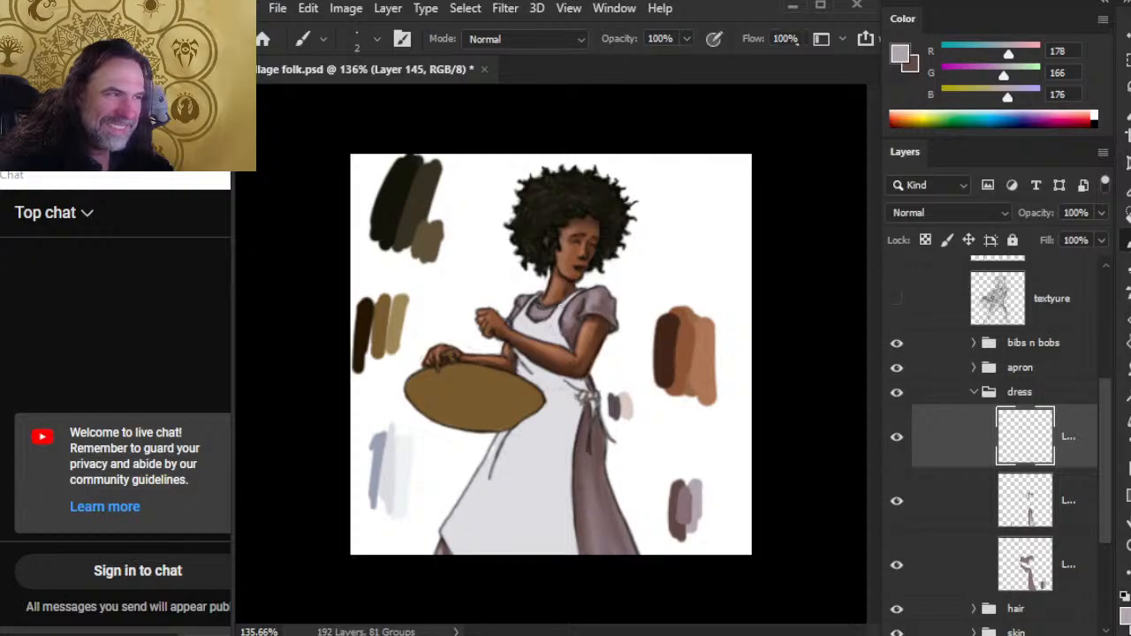
{"action": "key", "text": "r"}
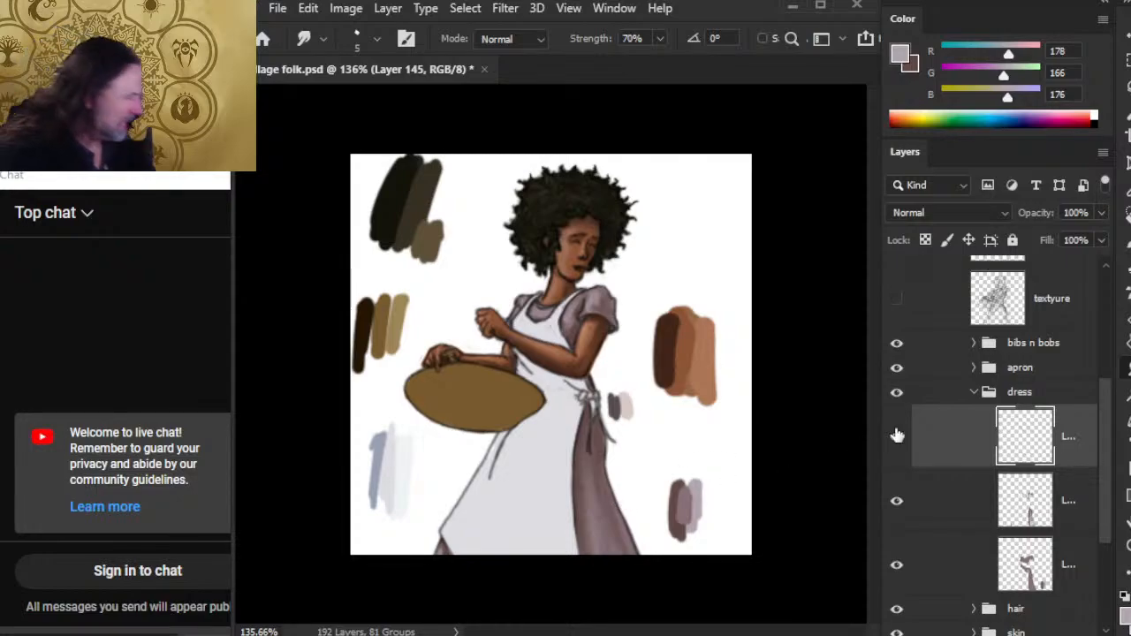
- Add a new layer above the base layer in the apron group and sample the dark blue-grey swatch
{"action": "left_click", "coordinate": [974, 392]}
{"action": "left_click", "coordinate": [975, 368]}
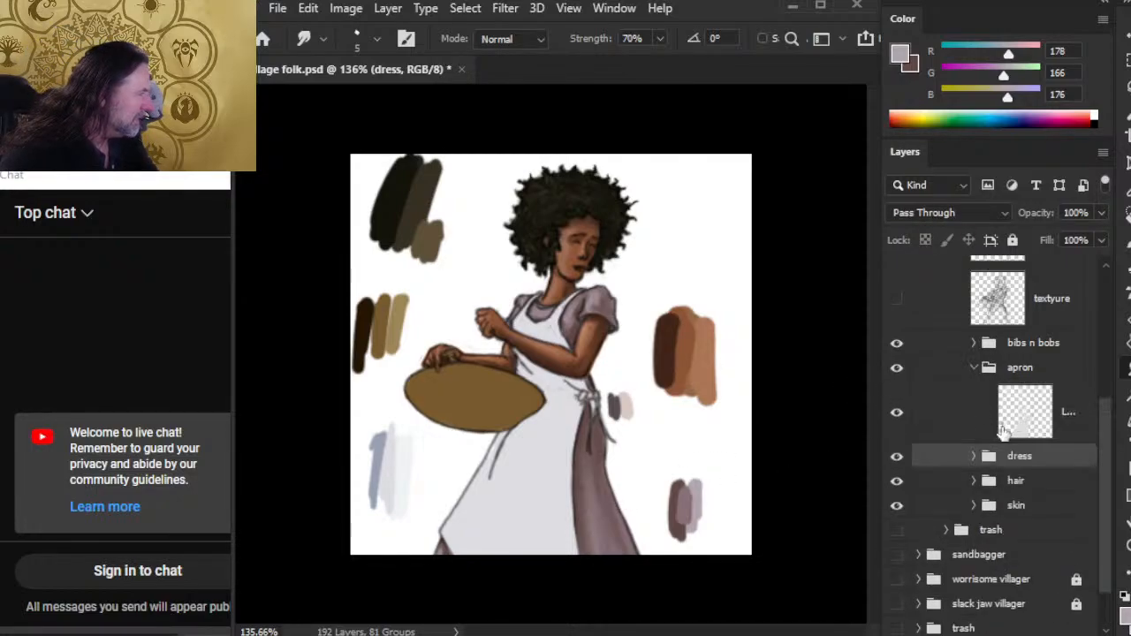
{"action": "left_click", "coordinate": [897, 428]}
{"action": "left_click", "coordinate": [898, 427]}
{"action": "left_click", "coordinate": [935, 423]}
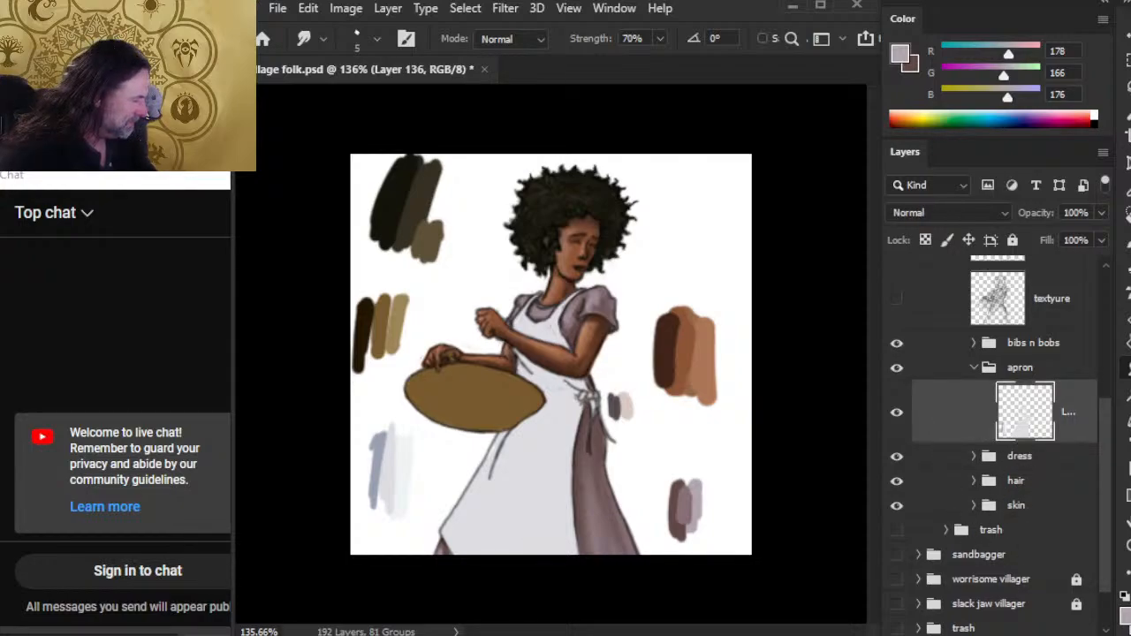
{"action": "key", "text": "ctrl+shift+alt+n"}
{"action": "key", "text": "b"}
{"action": "left_click", "coordinate": [377, 465], "text": "alt"}
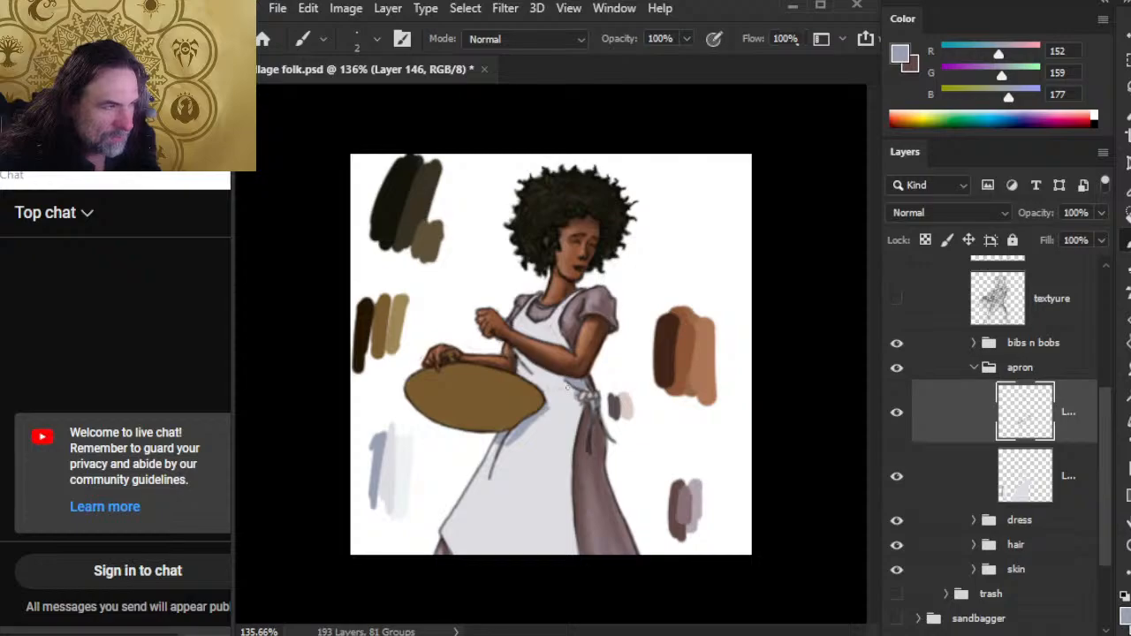
- Paint blue-grey shadows on the apron beneath the arms, basket and waist ties, clean up their edges, and smudge them
{"action": "key", "text": "e"}
{"action": "key", "text": "b"}
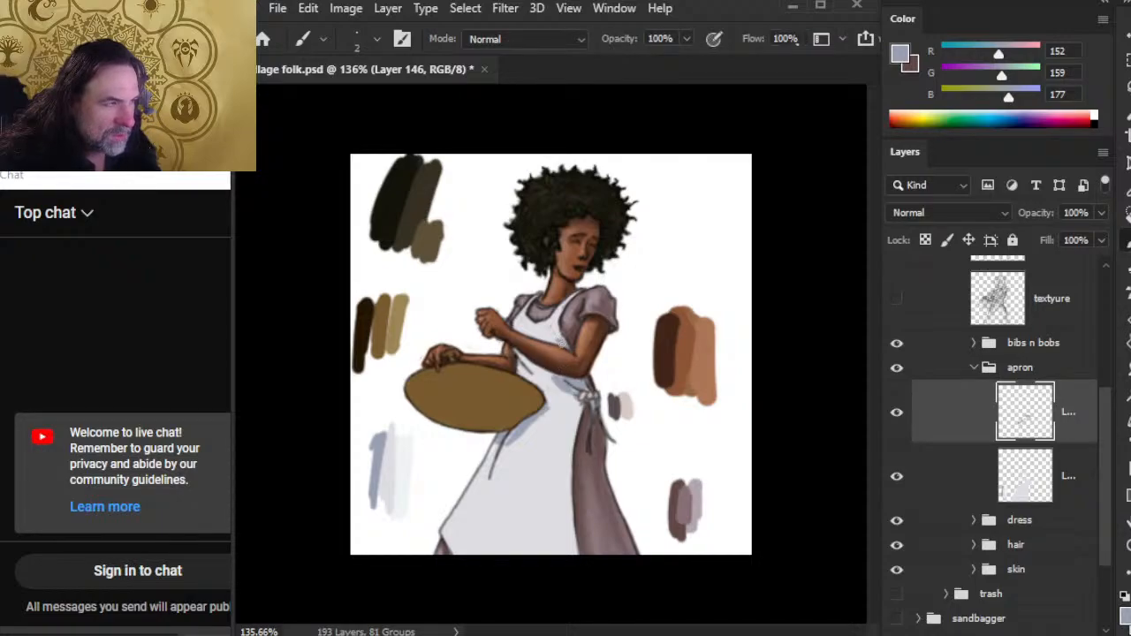
{"action": "key", "text": "e"}
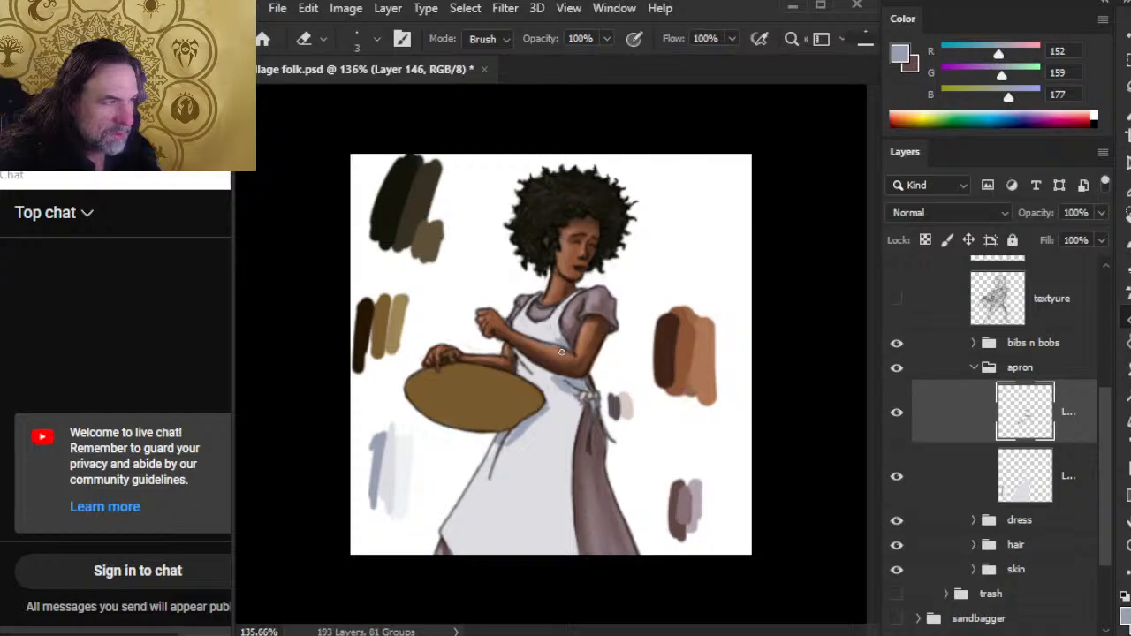
{"action": "key", "text": "b"}
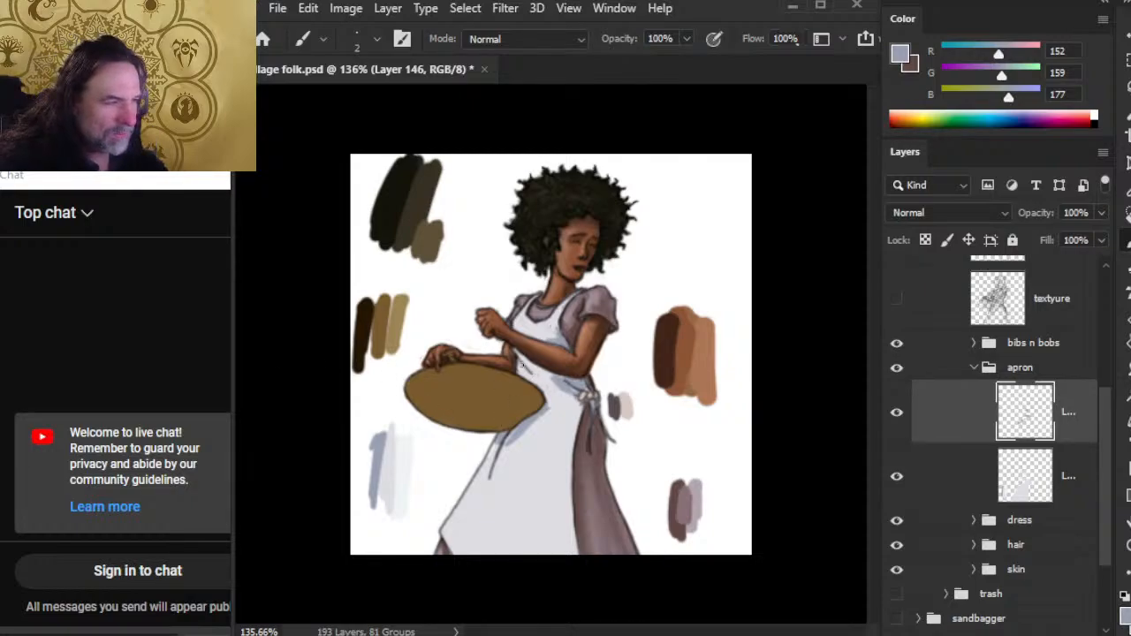
{"action": "key", "text": "r"}
{"action": "left_click_drag", "start_coordinate": [524, 365], "coordinate": [575, 399]}
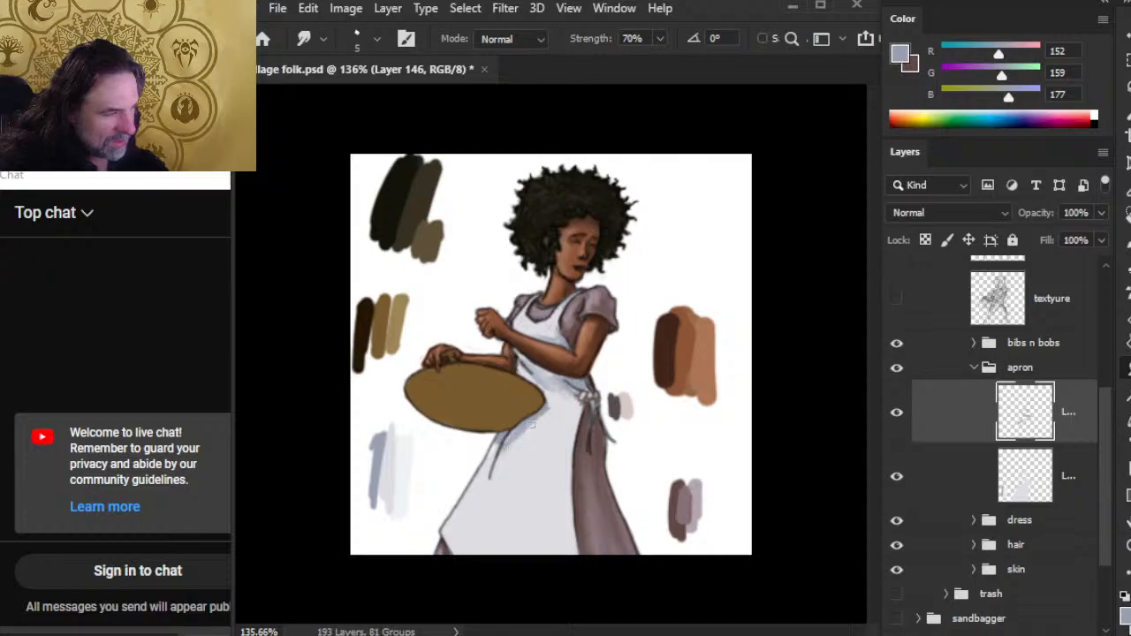
- Paint long blue-grey fold shadows down the apron skirt and bib and soften them with the Smudge tool
{"action": "key", "text": "b"}
{"action": "left_click_drag", "start_coordinate": [564, 500], "coordinate": [548, 543]}
{"action": "key", "text": "r"}
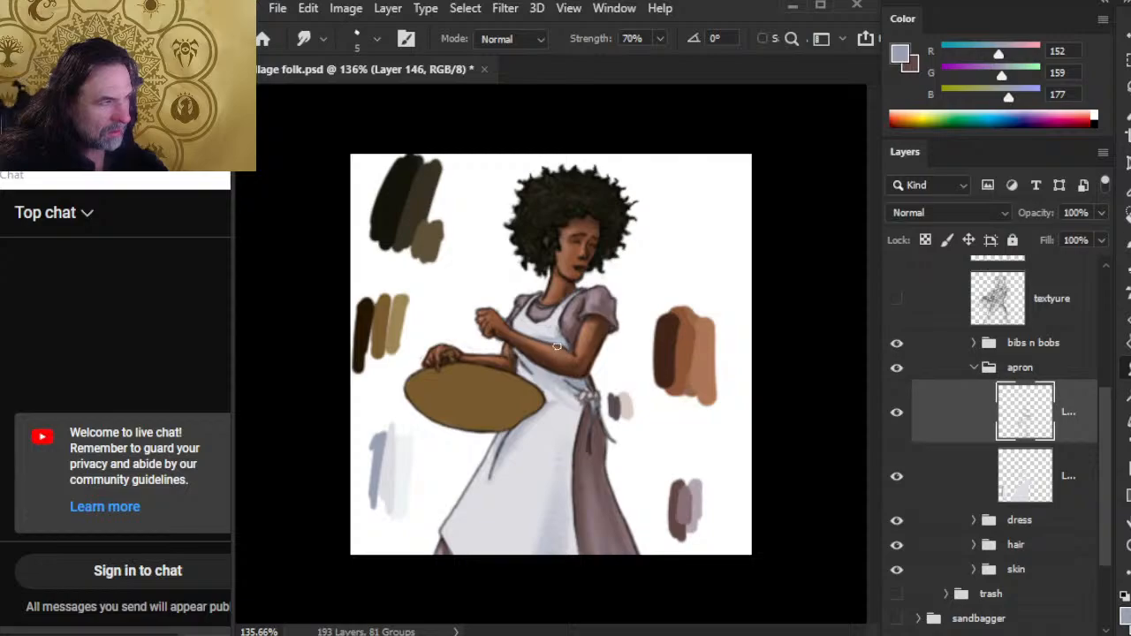
{"action": "key", "text": "b"}
{"action": "key", "text": "r"}
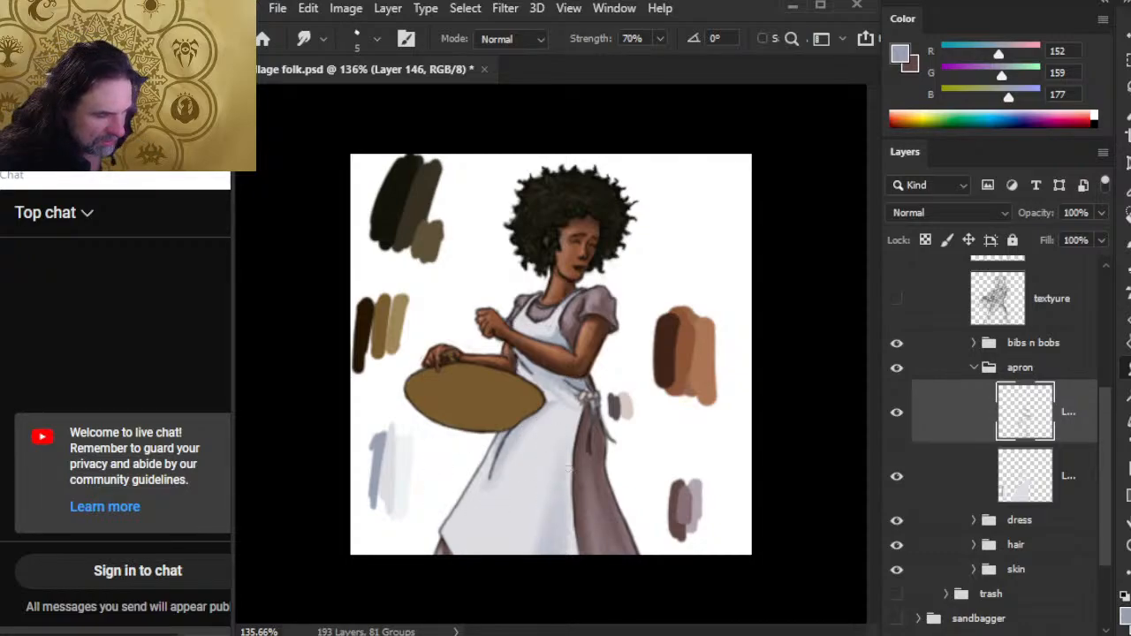
- Add another apron layer and paint near-white highlight strokes down the apron skirt using the lightest apron swatch
{"action": "key", "text": "b"}
{"action": "left_click", "coordinate": [408, 466], "text": "alt"}
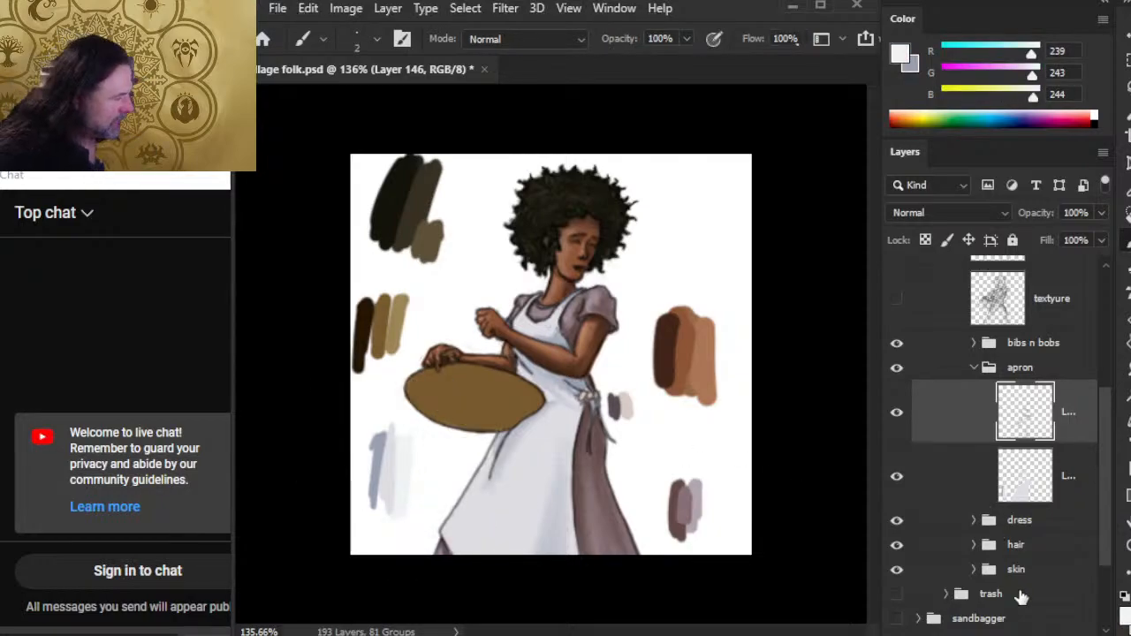
{"action": "key", "text": "ctrl+shift+alt+n"}
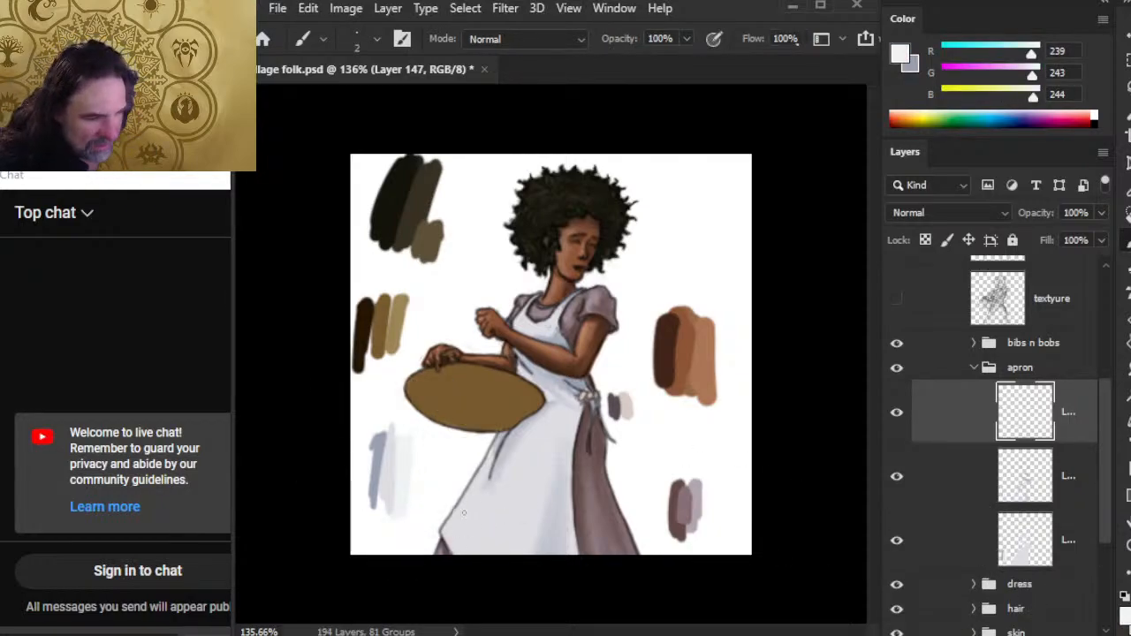
{"action": "left_click_drag", "start_coordinate": [472, 498], "coordinate": [489, 482]}
{"action": "left_click_drag", "start_coordinate": [488, 528], "coordinate": [533, 471]}
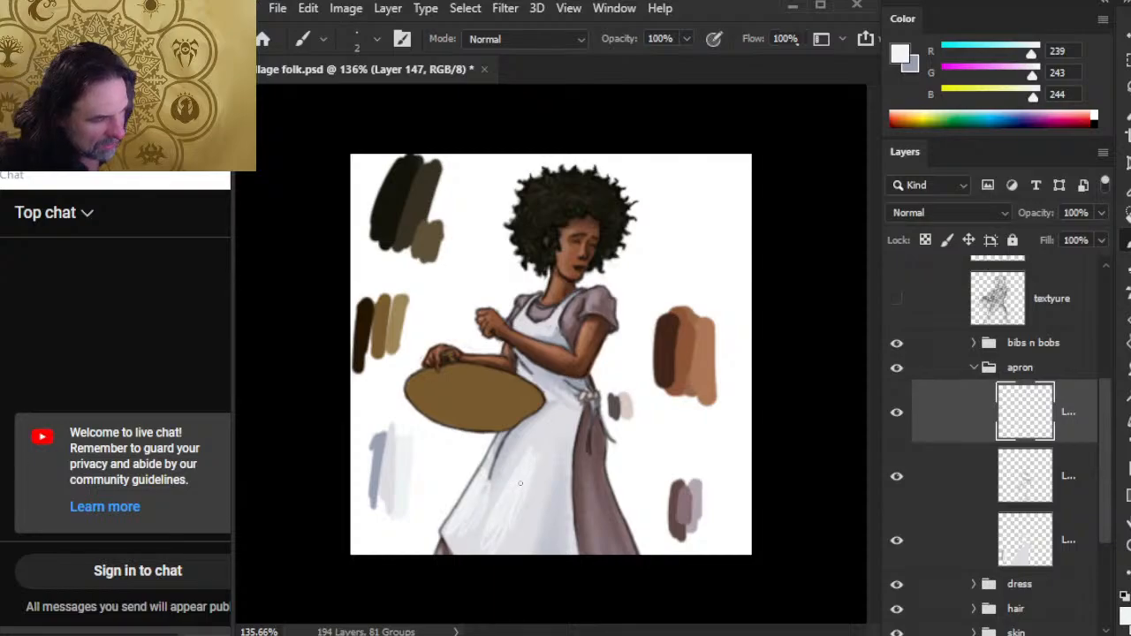
{"action": "left_click_drag", "start_coordinate": [544, 431], "coordinate": [527, 514]}
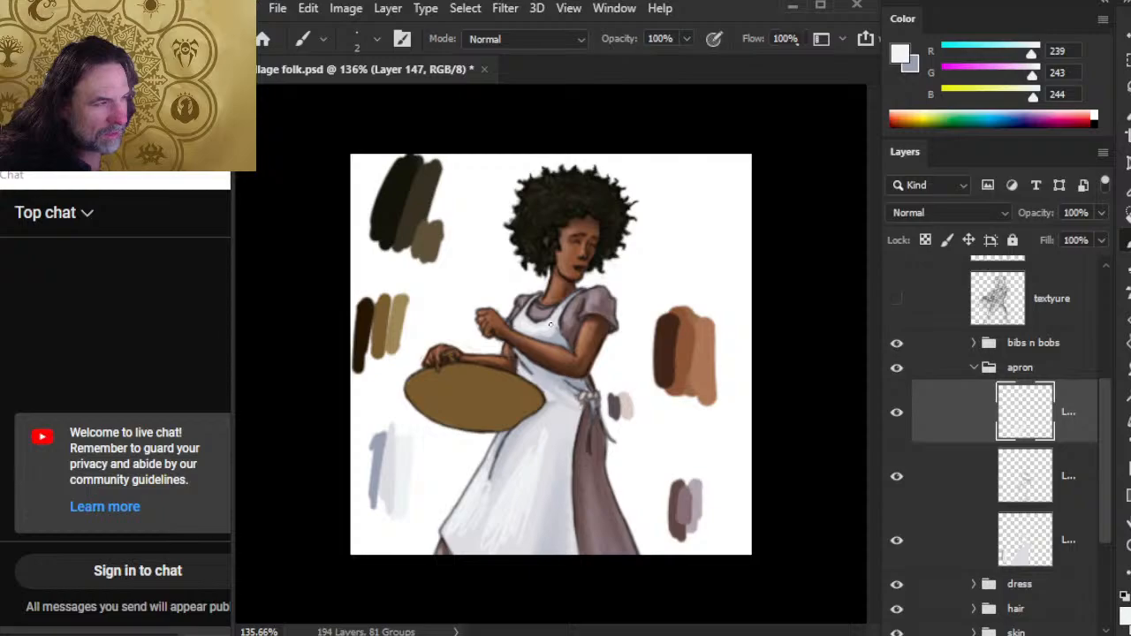
- Highlight the apron bib and waist, and smudge the apron highlights smooth, enlarging the Smudge brush to 7 for the skirt
{"action": "key", "text": "r"}
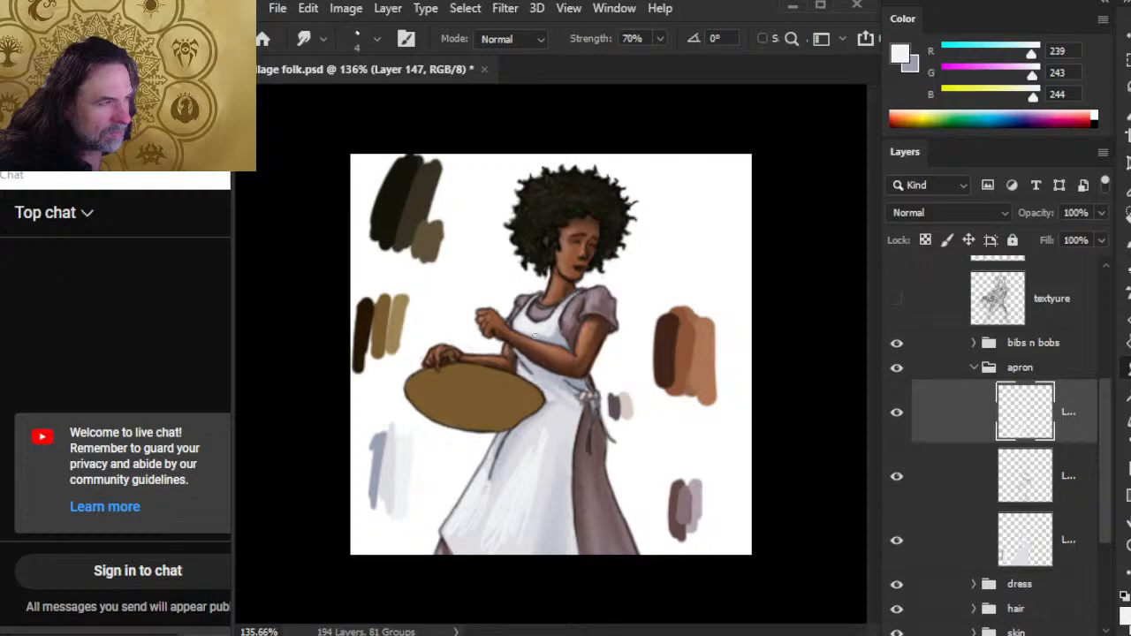
{"action": "key", "text": "b"}
{"action": "key", "text": "r"}
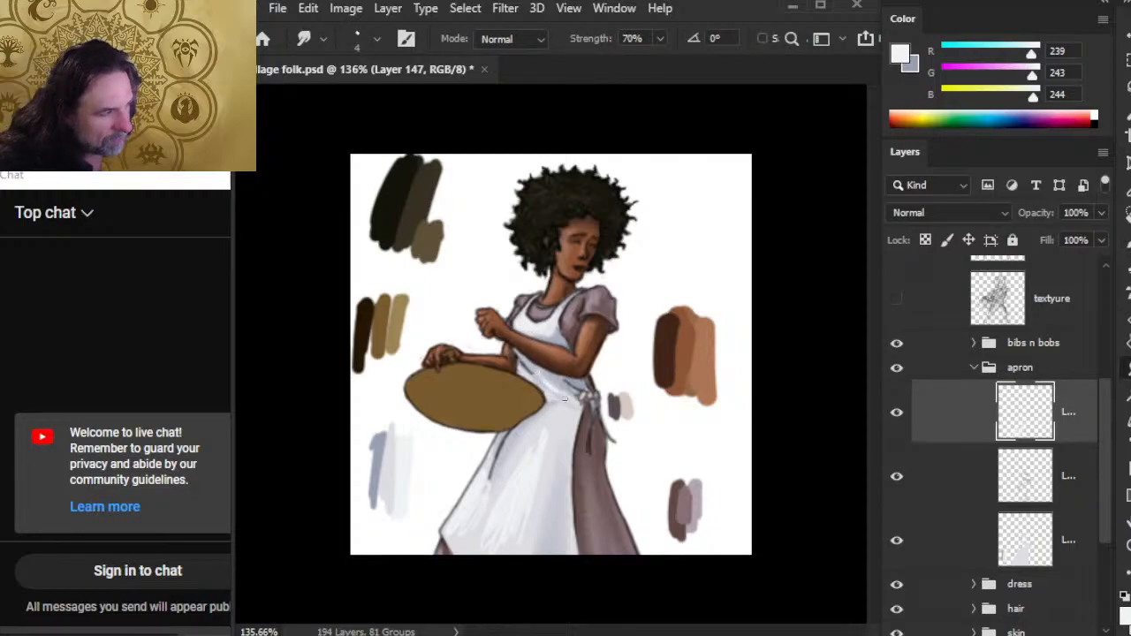
{"action": "key", "text": "b"}
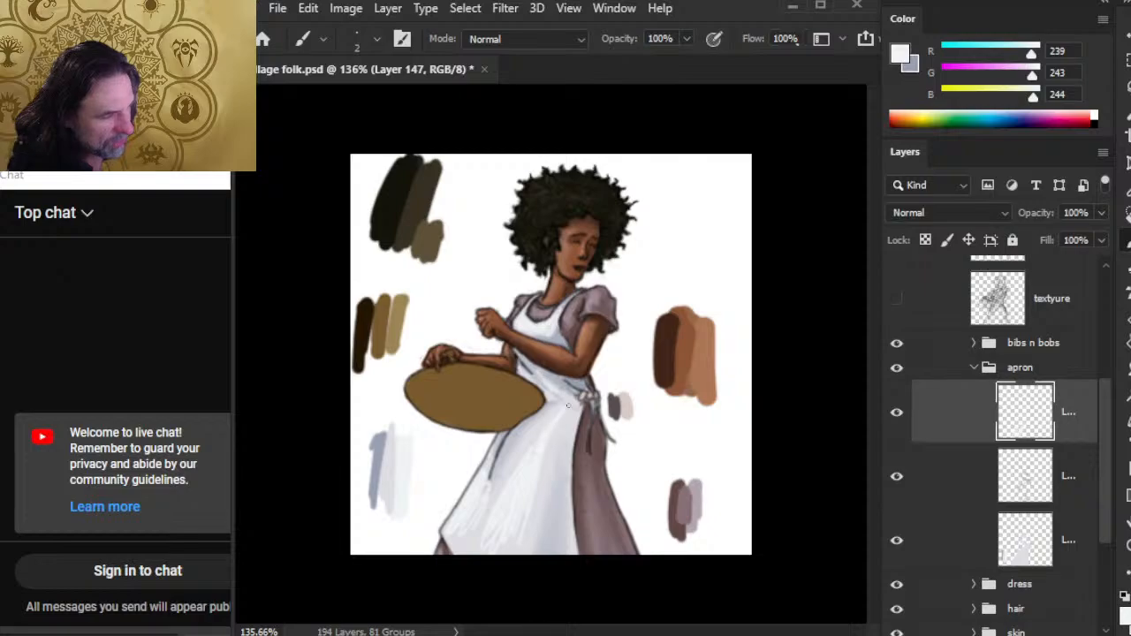
{"action": "key", "text": "r"}
{"action": "key", "text": "bracketright"}
{"action": "key", "text": "bracketright"}
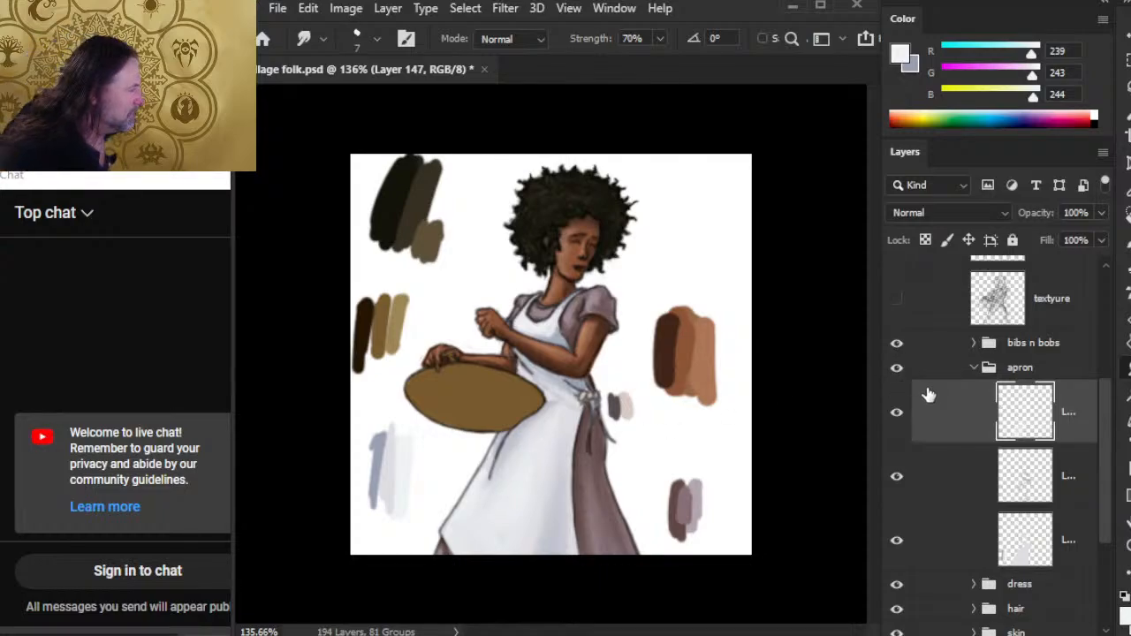
- Add a new layer in the bibs n bobs group and paint dark grey shading on the apron's waist knot
{"action": "left_click", "coordinate": [974, 368]}
{"action": "left_click", "coordinate": [974, 343]}
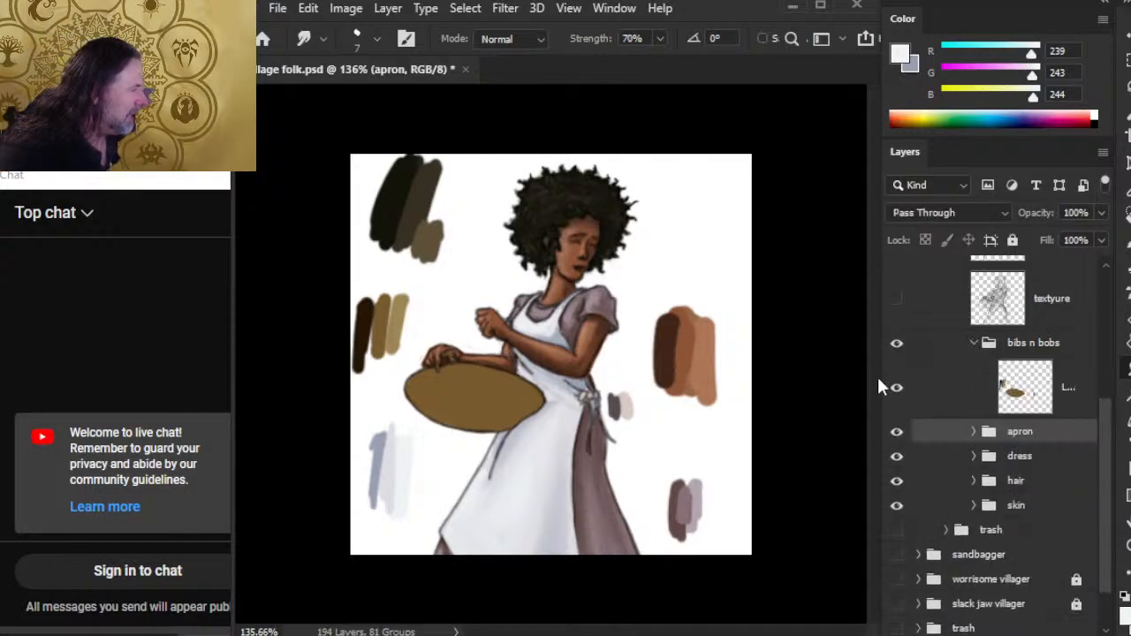
{"action": "left_click", "coordinate": [962, 395]}
{"action": "key", "text": "ctrl+shift+alt+n"}
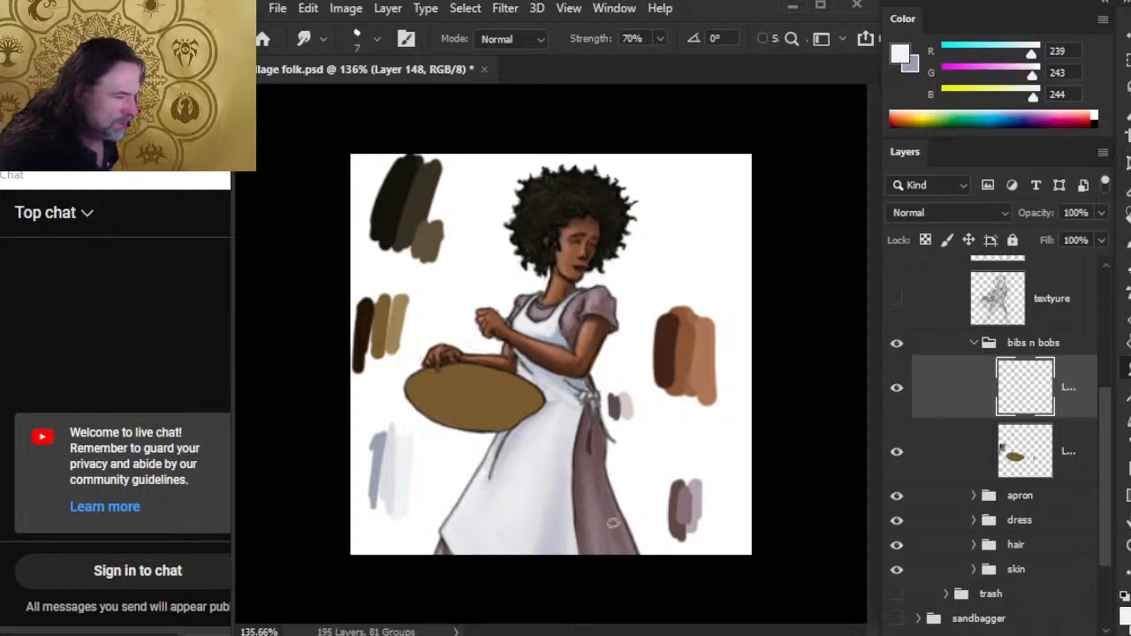
{"action": "key", "text": "b"}
{"action": "left_click", "coordinate": [619, 455], "text": "alt"}
{"action": "mouse_move", "coordinate": [587, 397]}
{"action": "left_mouse_down"}
{"action": "mouse_move", "coordinate": [633, 413]}
{"action": "mouse_move", "coordinate": [583, 403]}
{"action": "mouse_move", "coordinate": [607, 399]}
{"action": "left_mouse_up"}
{"action": "key", "text": "["}
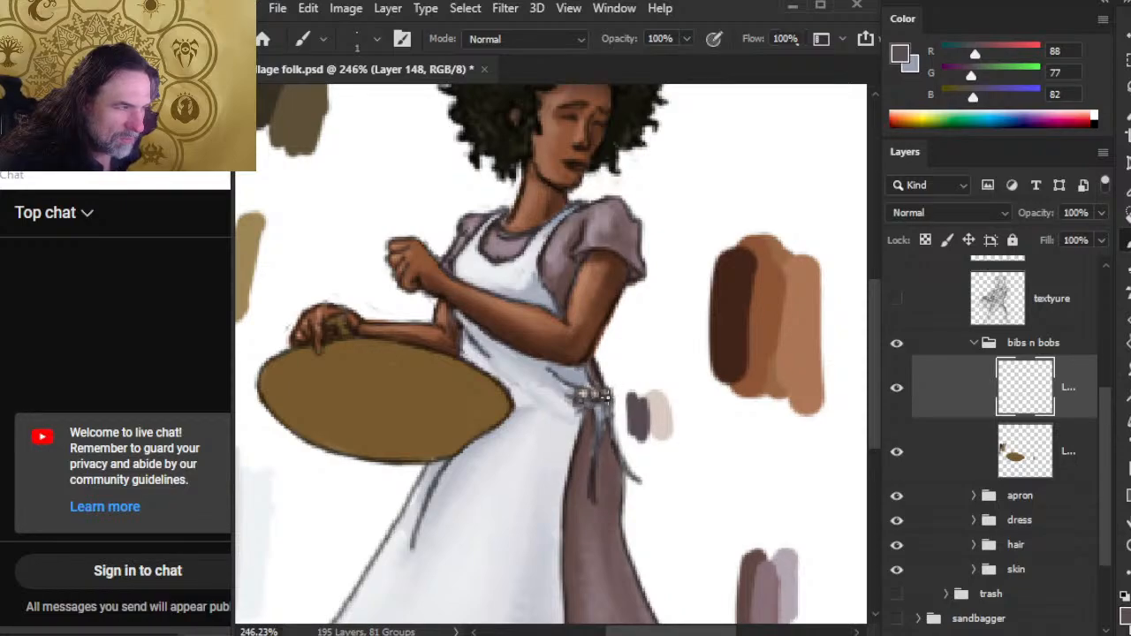
- Smudge the waist knot shading and refine it with more thin dark grey strokes
{"action": "key", "text": "r"}
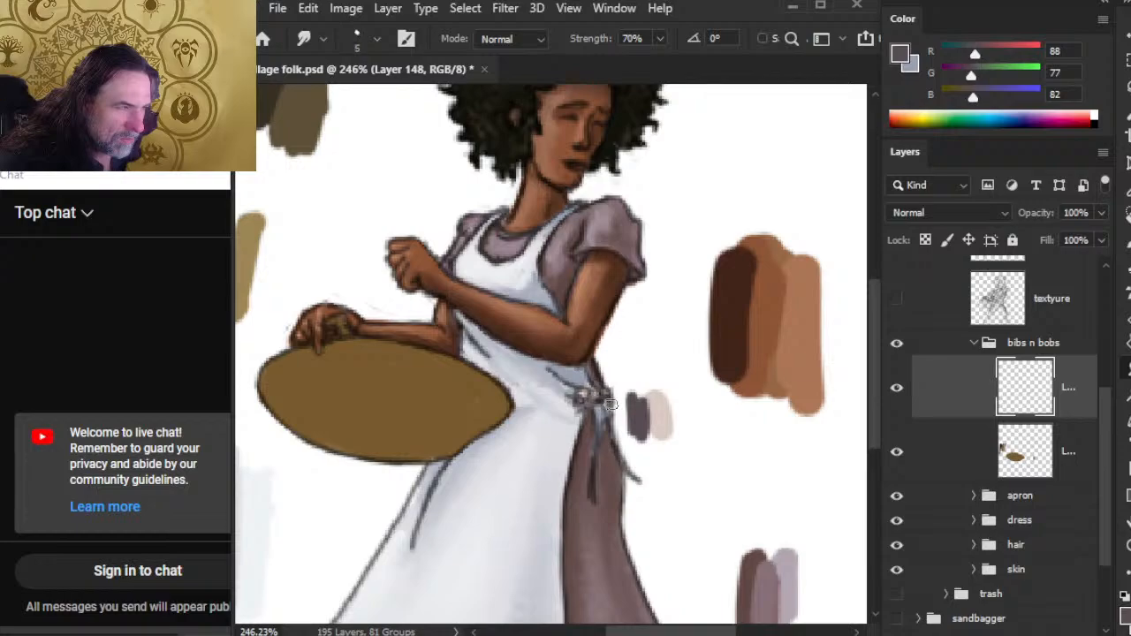
{"action": "key", "text": "b"}
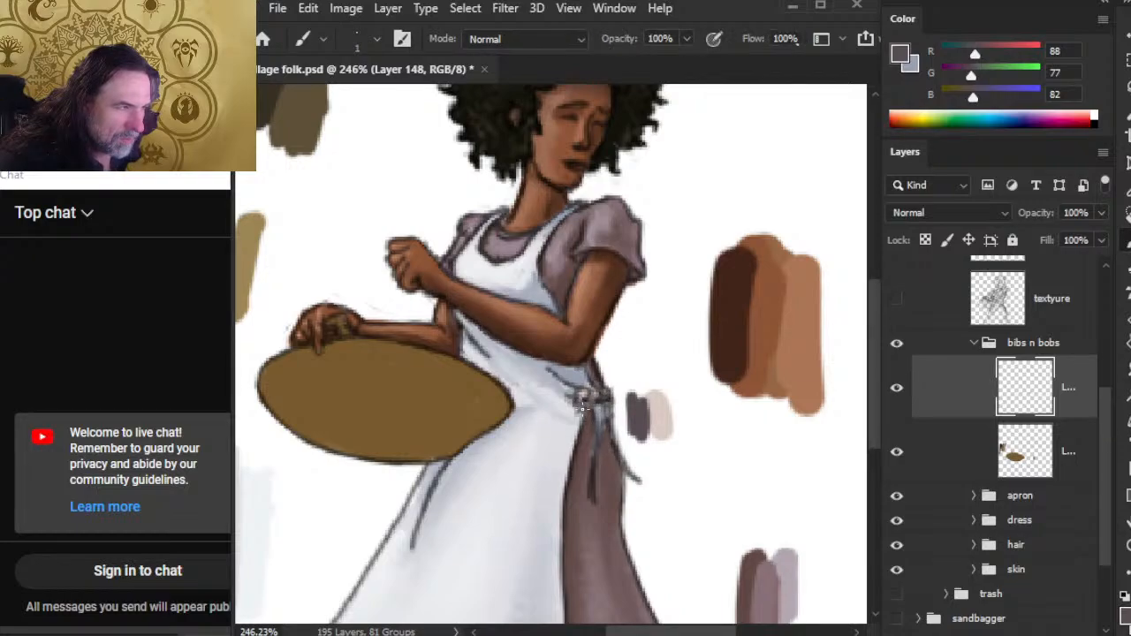
{"action": "left_click_drag", "start_coordinate": [583, 401], "coordinate": [607, 409]}
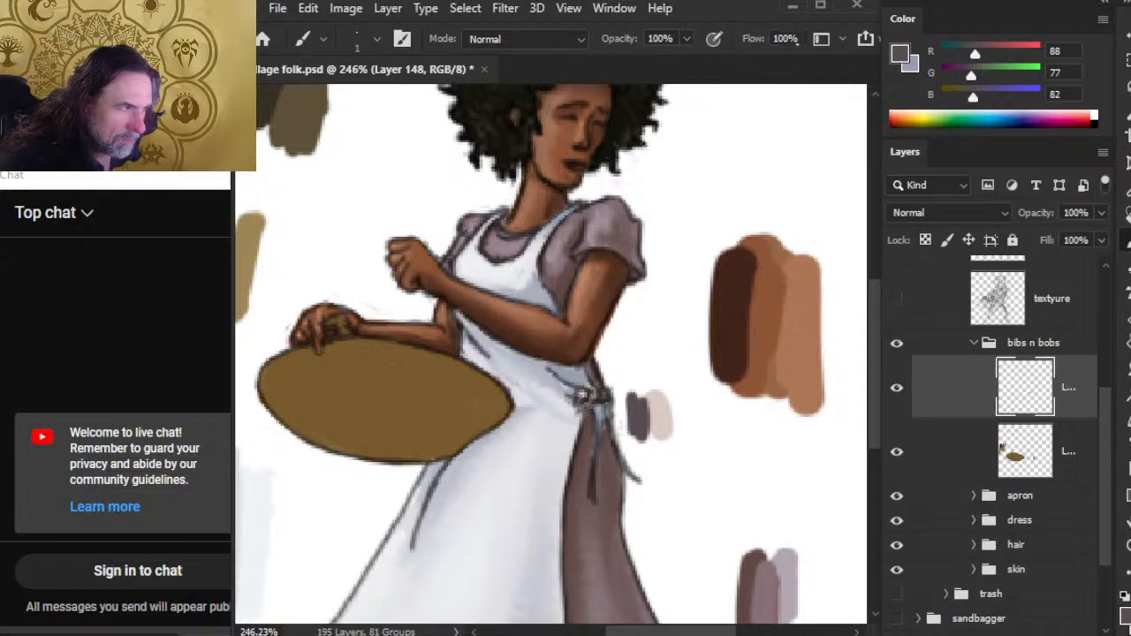
{"action": "key", "text": "z"}
{"action": "left_click_drag", "start_coordinate": [591, 400], "coordinate": [568, 468]}
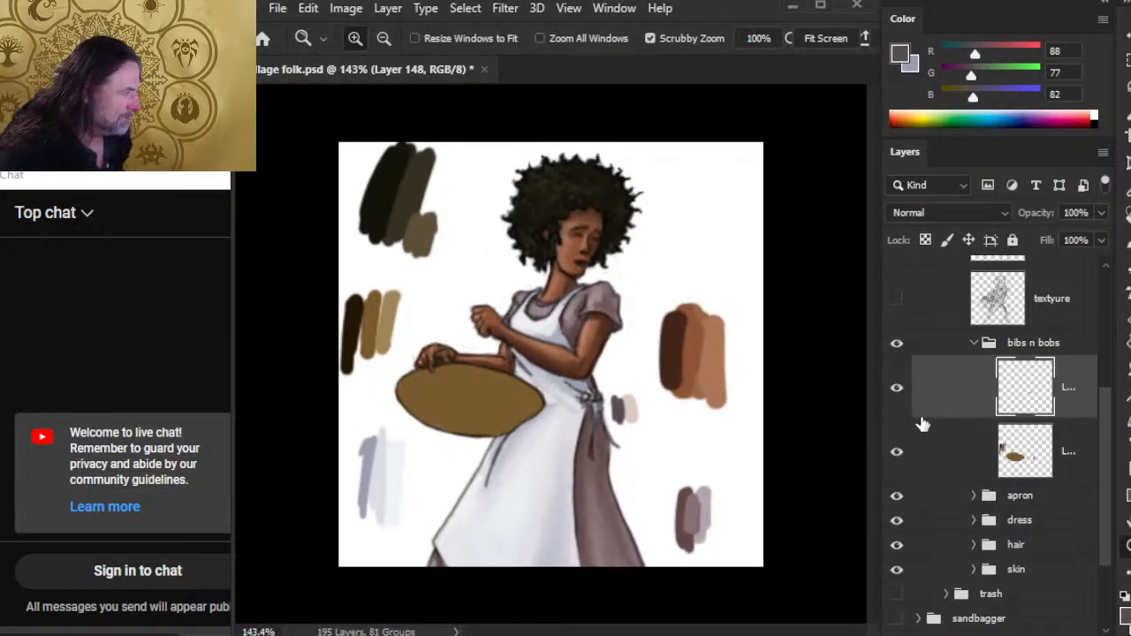
- Try to shade the basket dark brown directly on its base color layer, smudge it, and undo the shading
{"action": "left_click", "coordinate": [898, 458]}
{"action": "left_click", "coordinate": [899, 460]}
{"action": "left_click", "coordinate": [937, 456]}
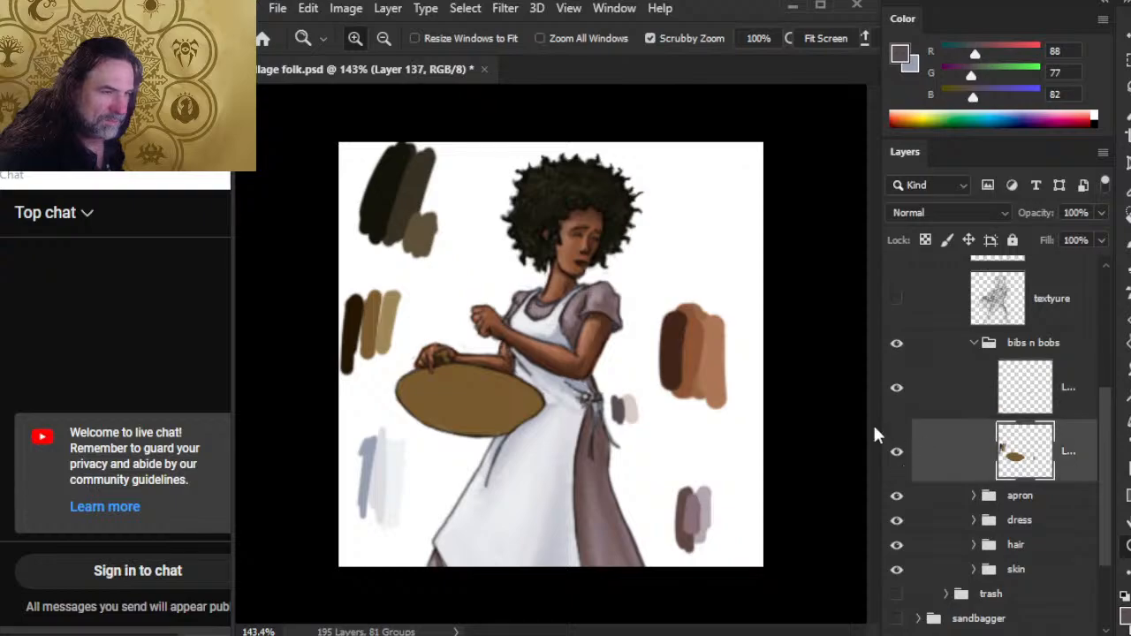
{"action": "key", "text": "b"}
{"action": "left_click", "coordinate": [360, 317], "text": "alt"}
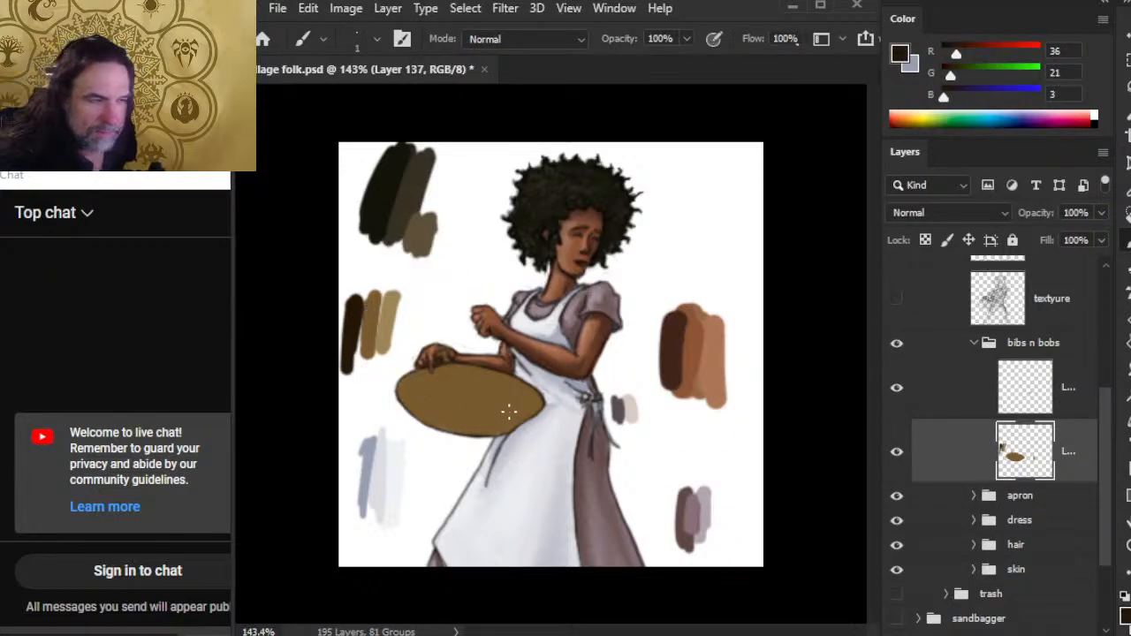
{"action": "key", "text": "bracketright"}
{"action": "mouse_move", "coordinate": [498, 419]}
{"action": "left_mouse_down"}
{"action": "mouse_move", "coordinate": [532, 405]}
{"action": "mouse_move", "coordinate": [460, 431]}
{"action": "mouse_move", "coordinate": [438, 421]}
{"action": "mouse_move", "coordinate": [515, 408]}
{"action": "mouse_move", "coordinate": [523, 392]}
{"action": "mouse_move", "coordinate": [516, 399]}
{"action": "mouse_move", "coordinate": [511, 386]}
{"action": "mouse_move", "coordinate": [520, 412]}
{"action": "mouse_move", "coordinate": [534, 399]}
{"action": "mouse_move", "coordinate": [497, 381]}
{"action": "mouse_move", "coordinate": [532, 400]}
{"action": "left_mouse_up"}
{"action": "key", "text": "r"}
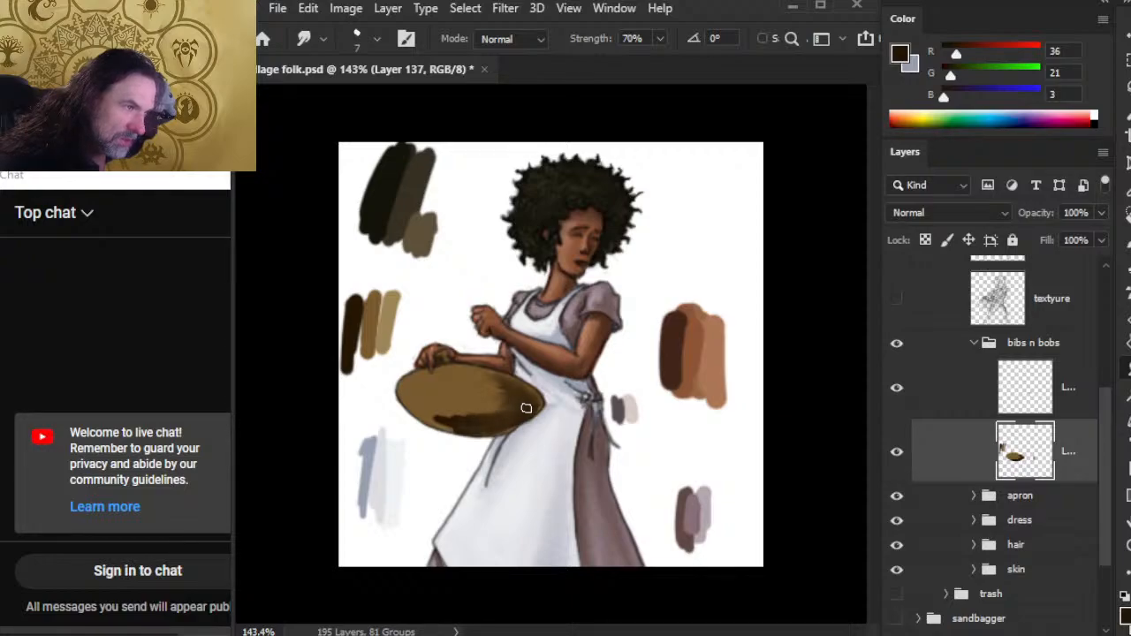
{"action": "mouse_move", "coordinate": [525, 405]}
{"action": "left_mouse_down"}
{"action": "mouse_move", "coordinate": [475, 405]}
{"action": "mouse_move", "coordinate": [468, 398]}
{"action": "mouse_move", "coordinate": [526, 398]}
{"action": "mouse_move", "coordinate": [473, 399]}
{"action": "mouse_move", "coordinate": [468, 381]}
{"action": "mouse_move", "coordinate": [515, 413]}
{"action": "mouse_move", "coordinate": [534, 404]}
{"action": "mouse_move", "coordinate": [453, 402]}
{"action": "mouse_move", "coordinate": [533, 406]}
{"action": "mouse_move", "coordinate": [484, 413]}
{"action": "mouse_move", "coordinate": [495, 409]}
{"action": "mouse_move", "coordinate": [496, 420]}
{"action": "mouse_move", "coordinate": [426, 405]}
{"action": "mouse_move", "coordinate": [466, 414]}
{"action": "mouse_move", "coordinate": [441, 423]}
{"action": "mouse_move", "coordinate": [470, 430]}
{"action": "mouse_move", "coordinate": [422, 422]}
{"action": "left_mouse_up"}
{"action": "key", "text": "5"}
{"action": "key", "text": "ctrl"}
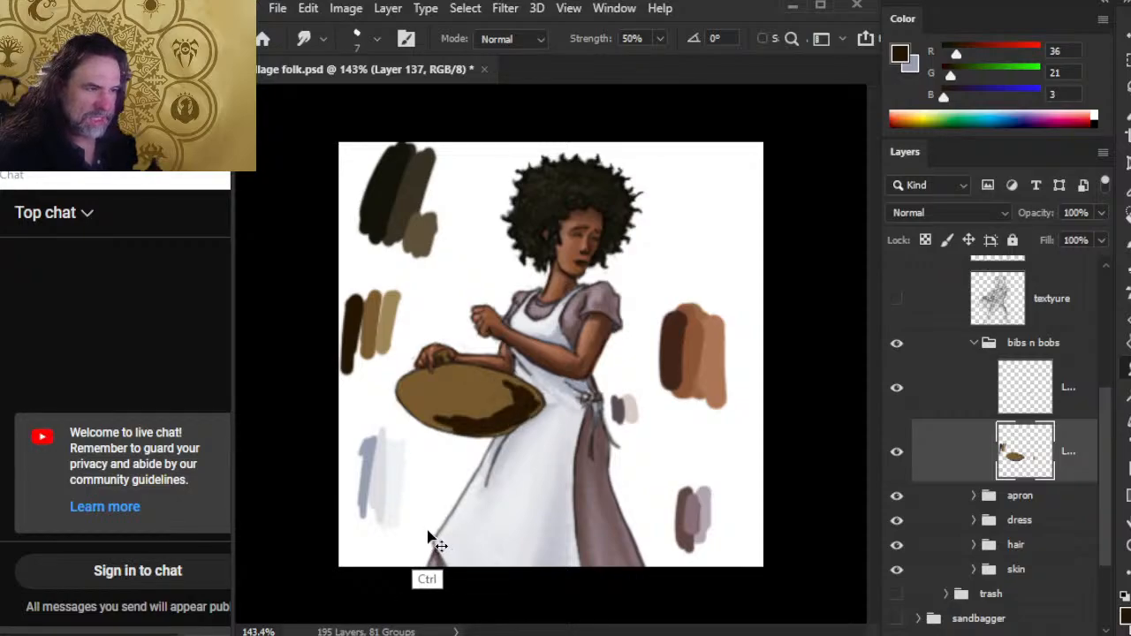
{"action": "key", "text": "ctrl+z"}
- Paint dark brown shadows along the basket's lower edge and right end on the shading layer above its base
{"action": "left_click", "coordinate": [1043, 409]}
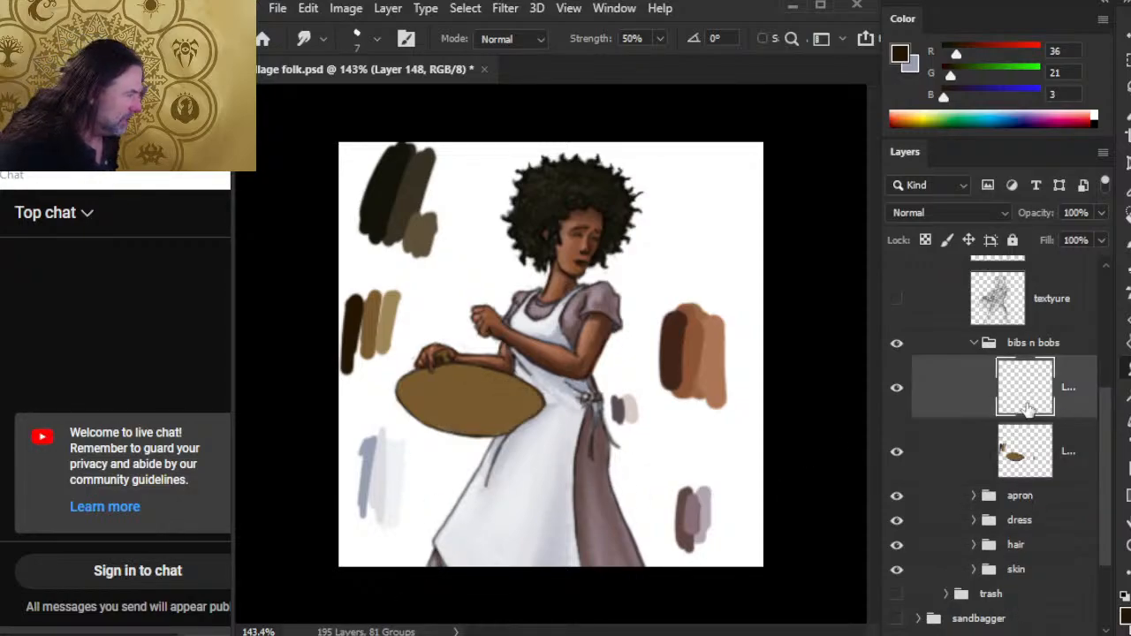
{"action": "key", "text": "b"}
{"action": "mouse_move", "coordinate": [477, 412]}
{"action": "left_mouse_down"}
{"action": "mouse_move", "coordinate": [433, 424]}
{"action": "mouse_move", "coordinate": [513, 430]}
{"action": "mouse_move", "coordinate": [481, 429]}
{"action": "mouse_move", "coordinate": [536, 398]}
{"action": "mouse_move", "coordinate": [502, 382]}
{"action": "mouse_move", "coordinate": [530, 393]}
{"action": "mouse_move", "coordinate": [516, 386]}
{"action": "left_mouse_up"}
{"action": "left_click_drag", "start_coordinate": [488, 419], "coordinate": [524, 401]}
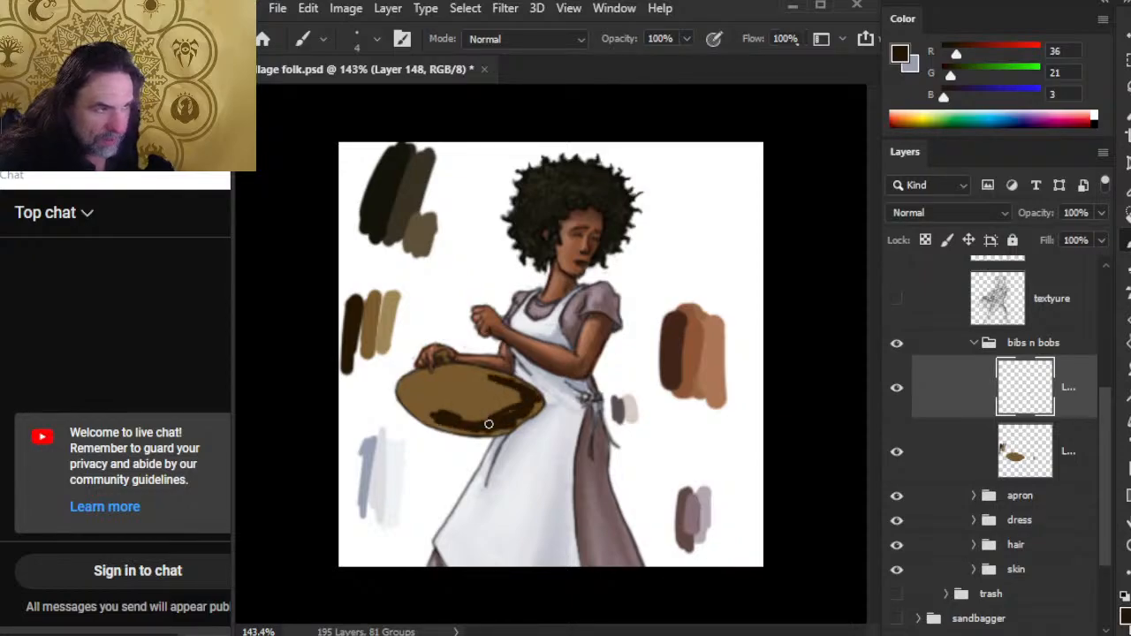
- Blend the basket's dark brown shadows into its base color with the Smudge tool at 50% strength
{"action": "key", "text": "r"}
{"action": "mouse_move", "coordinate": [438, 427]}
{"action": "left_mouse_down"}
{"action": "mouse_move", "coordinate": [509, 431]}
{"action": "mouse_move", "coordinate": [490, 430]}
{"action": "left_mouse_up"}
{"action": "mouse_move", "coordinate": [437, 415]}
{"action": "left_mouse_down"}
{"action": "mouse_move", "coordinate": [426, 411]}
{"action": "mouse_move", "coordinate": [454, 409]}
{"action": "mouse_move", "coordinate": [469, 421]}
{"action": "mouse_move", "coordinate": [447, 408]}
{"action": "mouse_move", "coordinate": [444, 419]}
{"action": "mouse_move", "coordinate": [463, 427]}
{"action": "mouse_move", "coordinate": [445, 422]}
{"action": "mouse_move", "coordinate": [525, 411]}
{"action": "mouse_move", "coordinate": [495, 421]}
{"action": "mouse_move", "coordinate": [517, 417]}
{"action": "left_mouse_up"}
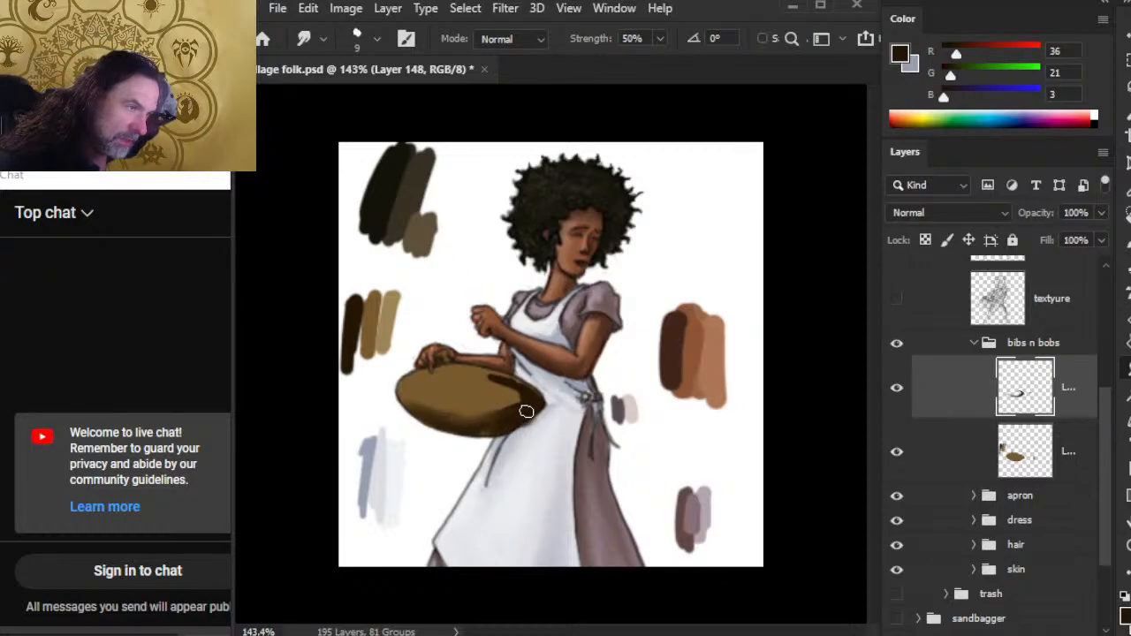
{"action": "mouse_move", "coordinate": [528, 412]}
{"action": "left_mouse_down"}
{"action": "mouse_move", "coordinate": [492, 429]}
{"action": "mouse_move", "coordinate": [534, 411]}
{"action": "mouse_move", "coordinate": [515, 388]}
{"action": "mouse_move", "coordinate": [478, 383]}
{"action": "mouse_move", "coordinate": [531, 403]}
{"action": "mouse_move", "coordinate": [523, 388]}
{"action": "mouse_move", "coordinate": [556, 416]}
{"action": "mouse_move", "coordinate": [555, 402]}
{"action": "mouse_move", "coordinate": [542, 417]}
{"action": "mouse_move", "coordinate": [555, 416]}
{"action": "mouse_move", "coordinate": [516, 432]}
{"action": "mouse_move", "coordinate": [556, 422]}
{"action": "mouse_move", "coordinate": [544, 423]}
{"action": "mouse_move", "coordinate": [551, 413]}
{"action": "mouse_move", "coordinate": [517, 441]}
{"action": "mouse_move", "coordinate": [538, 423]}
{"action": "mouse_move", "coordinate": [463, 428]}
{"action": "left_mouse_up"}
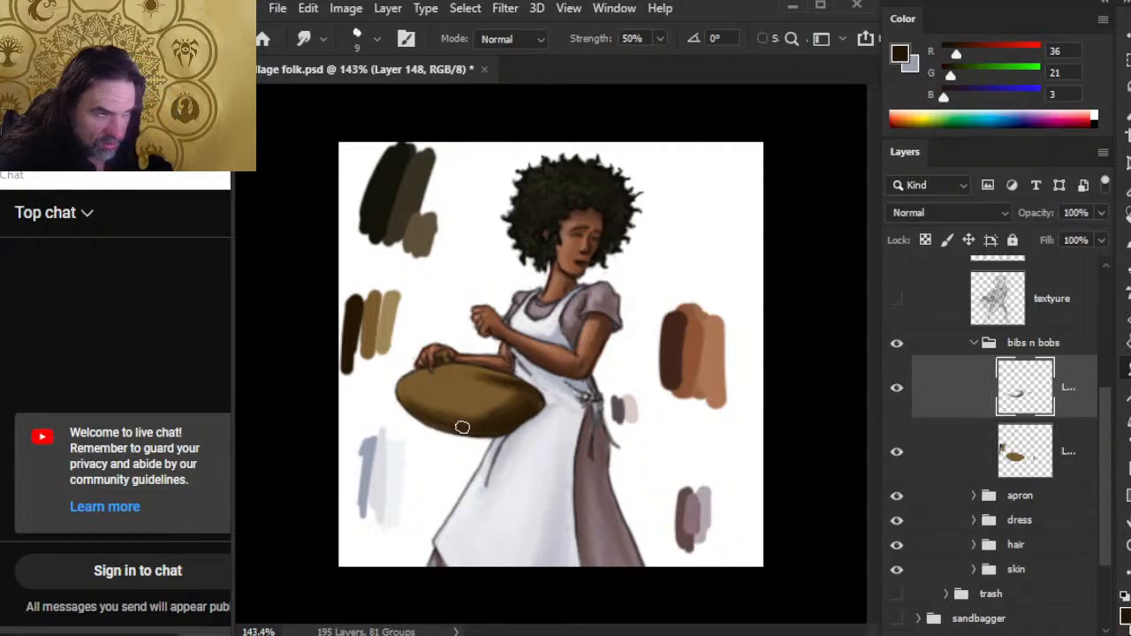
{"action": "mouse_move", "coordinate": [462, 428]}
{"action": "left_mouse_down"}
{"action": "mouse_move", "coordinate": [420, 396]}
{"action": "mouse_move", "coordinate": [489, 406]}
{"action": "mouse_move", "coordinate": [447, 411]}
{"action": "mouse_move", "coordinate": [528, 411]}
{"action": "mouse_move", "coordinate": [447, 416]}
{"action": "mouse_move", "coordinate": [457, 422]}
{"action": "mouse_move", "coordinate": [511, 401]}
{"action": "mouse_move", "coordinate": [480, 384]}
{"action": "mouse_move", "coordinate": [531, 399]}
{"action": "mouse_move", "coordinate": [456, 380]}
{"action": "mouse_move", "coordinate": [530, 406]}
{"action": "mouse_move", "coordinate": [480, 423]}
{"action": "mouse_move", "coordinate": [404, 391]}
{"action": "mouse_move", "coordinate": [459, 404]}
{"action": "mouse_move", "coordinate": [423, 392]}
{"action": "mouse_move", "coordinate": [460, 422]}
{"action": "left_mouse_up"}
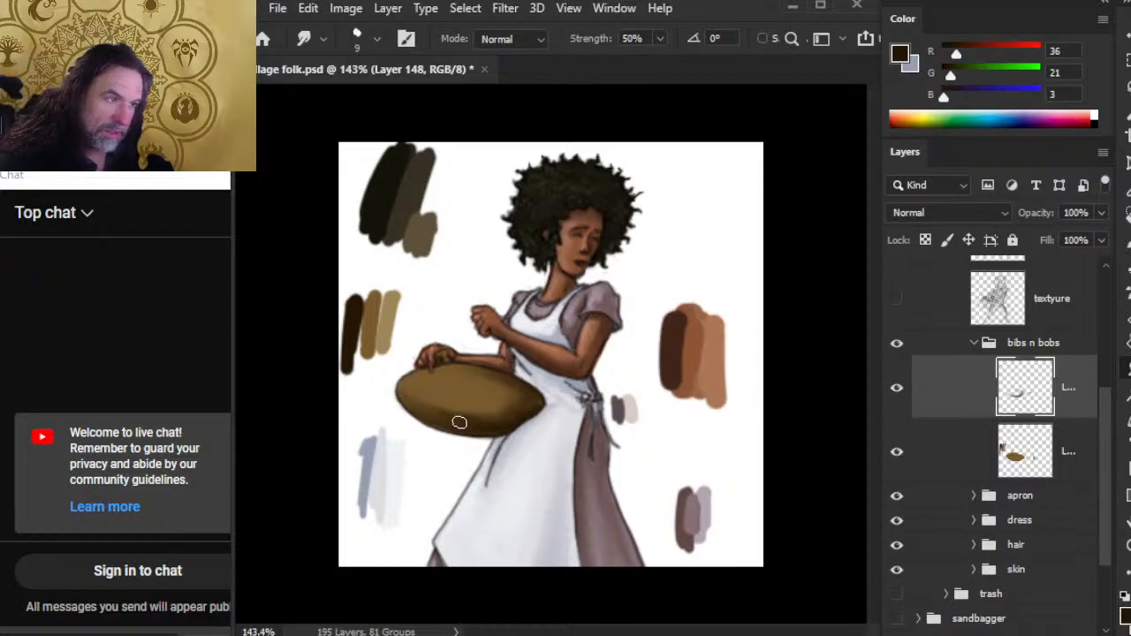
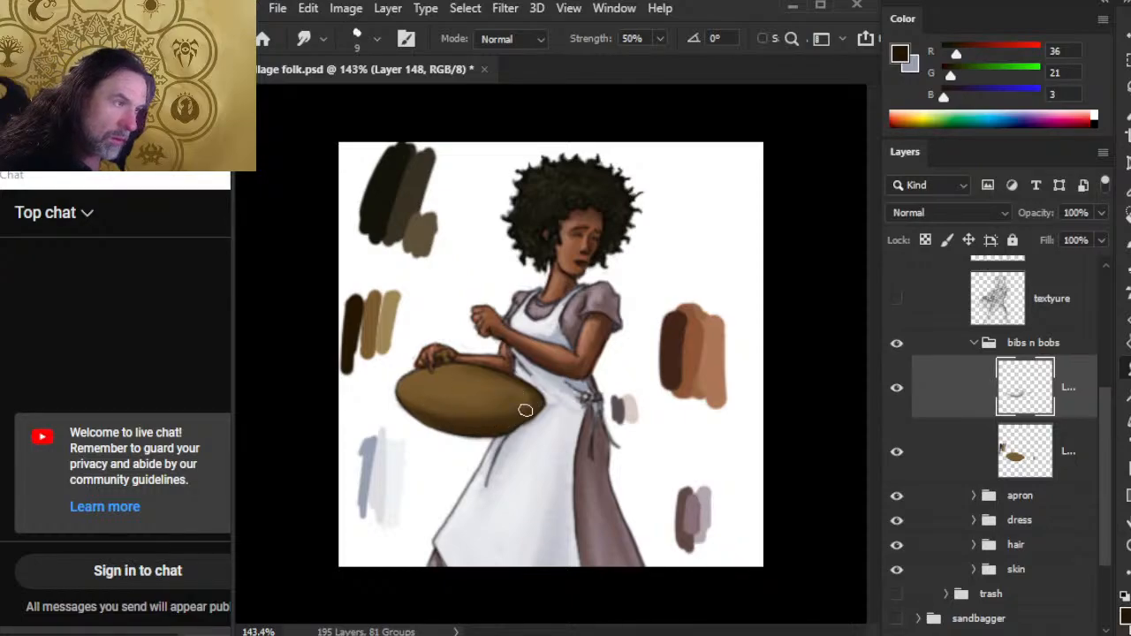
- Darken the area under the hand on the basket rim, clean up the shading edges, and smudge at 40% strength
{"action": "key", "text": "b"}
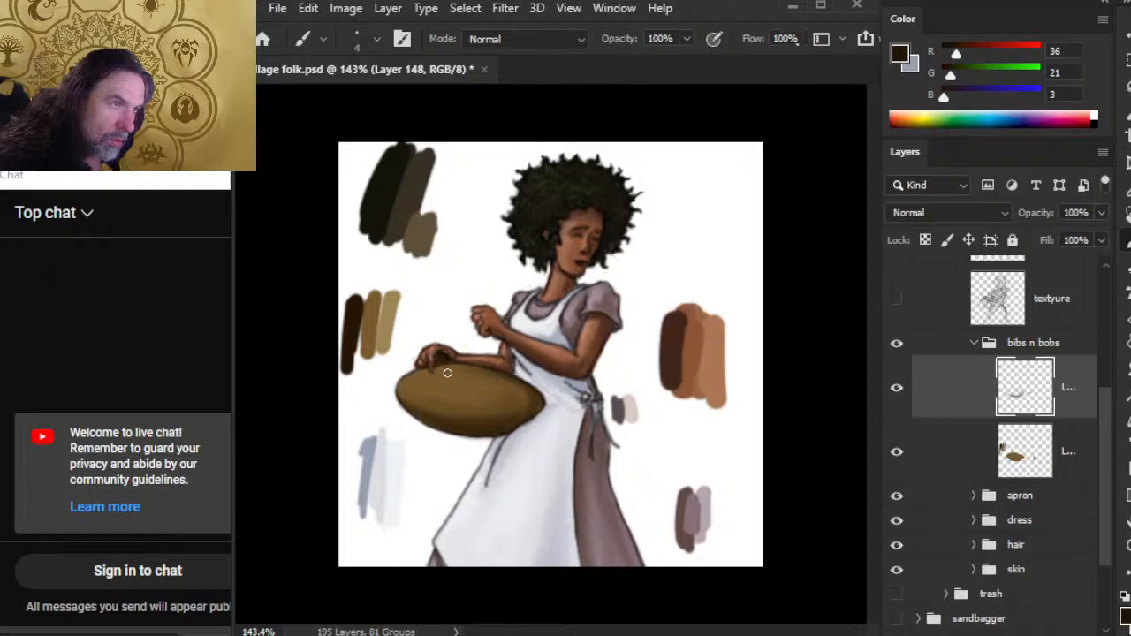
{"action": "key", "text": "r"}
{"action": "key", "text": "e"}
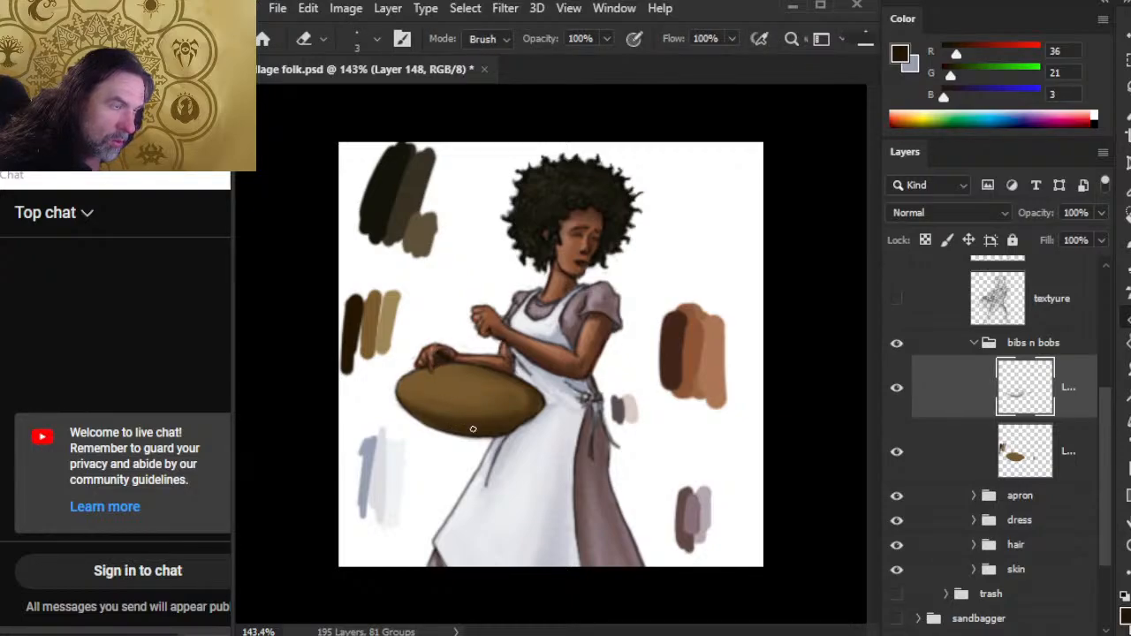
{"action": "key", "text": "r"}
{"action": "key", "text": "4"}
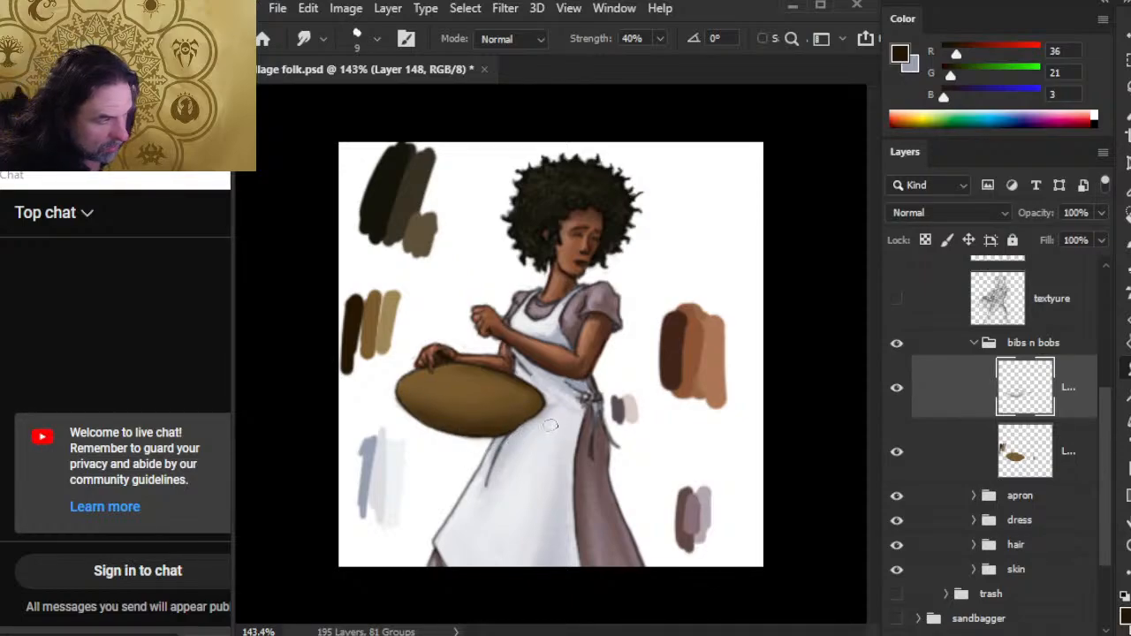
{"action": "key", "text": "e"}
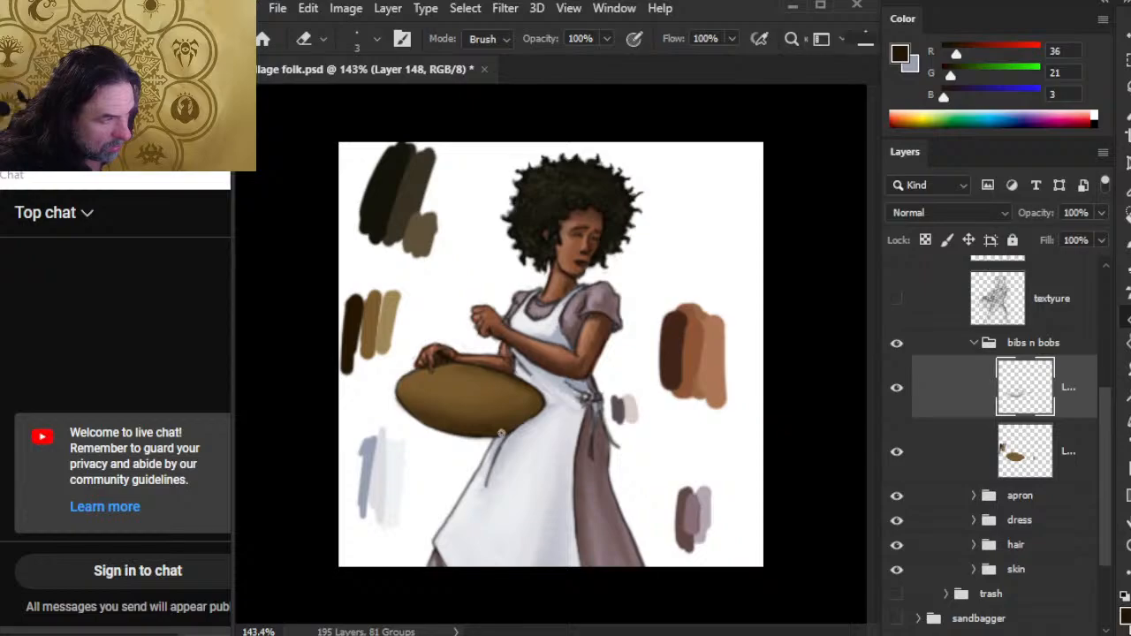
{"action": "key", "text": "r"}
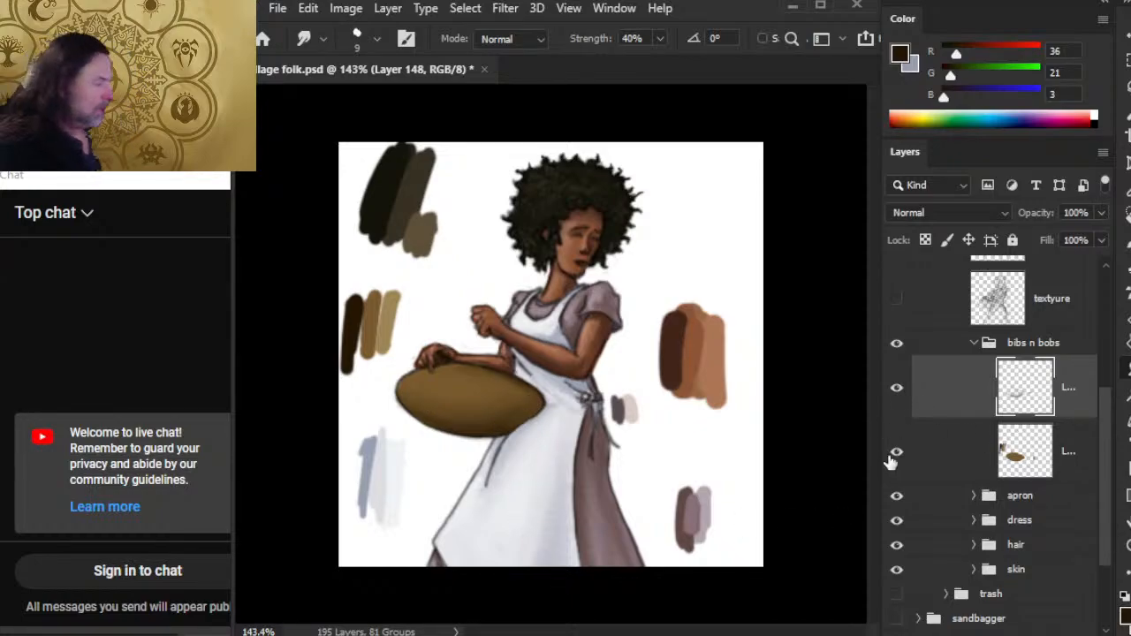
- Add another layer and highlight the basket's upper part with the light tan swatch, smudging the highlight smooth
{"action": "key", "text": "ctrl+shift+alt+n"}
{"action": "key", "text": "b"}
{"action": "left_click", "coordinate": [387, 488], "text": "alt"}
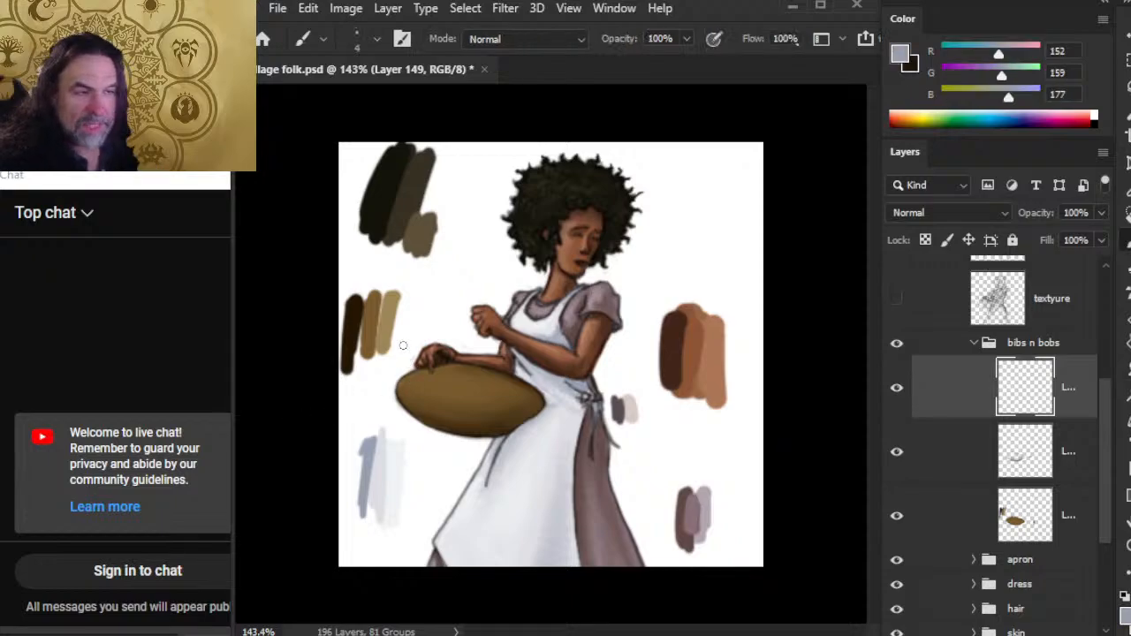
{"action": "left_click", "coordinate": [387, 313], "text": "alt"}
{"action": "left_click", "coordinate": [896, 517]}
{"action": "left_click", "coordinate": [896, 517]}
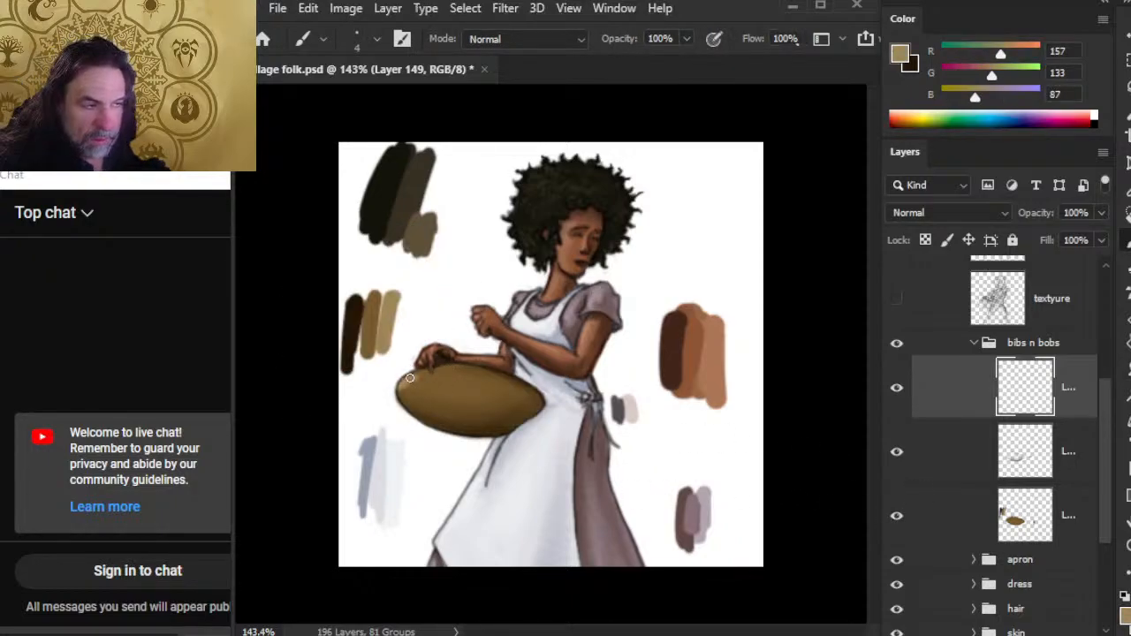
{"action": "key", "text": "r"}
{"action": "mouse_move", "coordinate": [457, 367]}
{"action": "left_mouse_down"}
{"action": "mouse_move", "coordinate": [467, 369]}
{"action": "mouse_move", "coordinate": [452, 374]}
{"action": "left_mouse_up"}
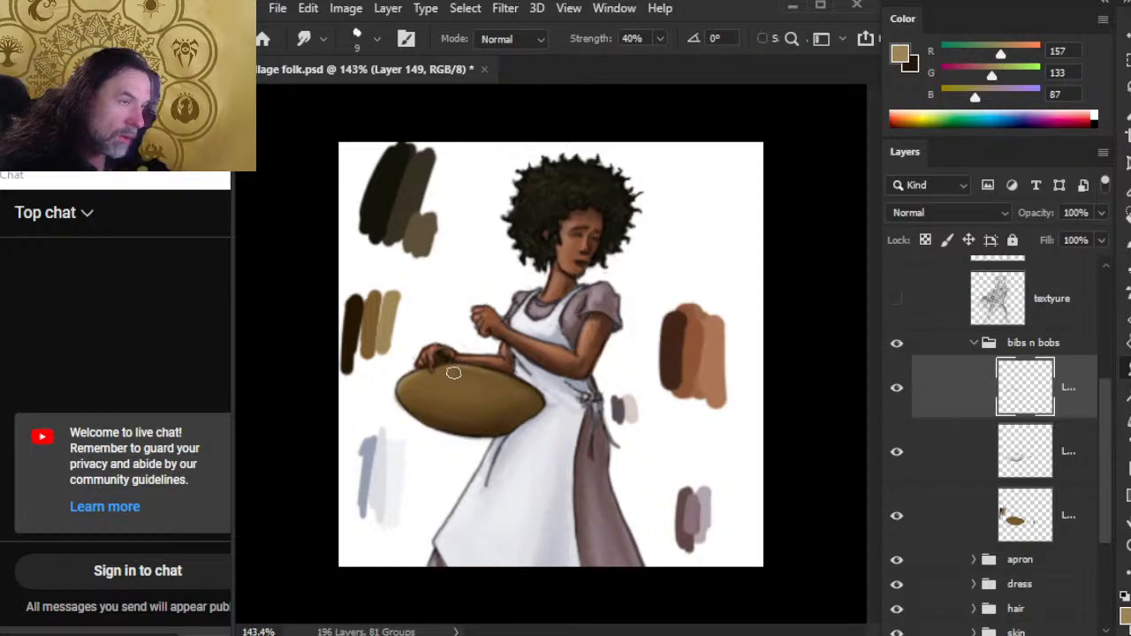
- Touch up and smudge the tan highlights at the basket's upper left, and clean up the basket layers with the Eraser
{"action": "key", "text": "b"}
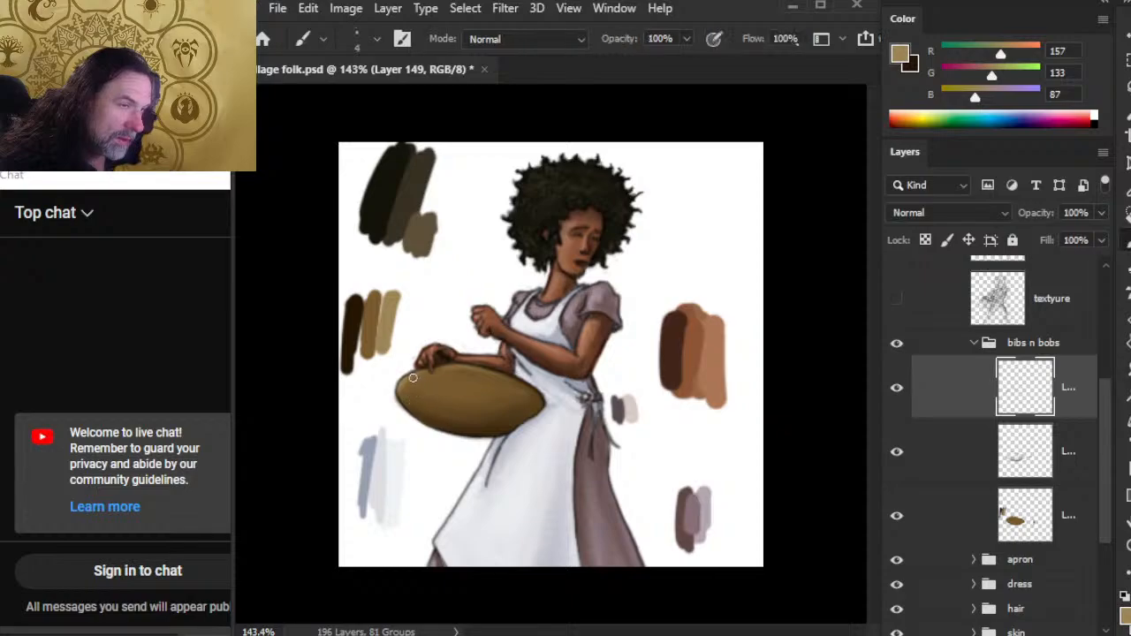
{"action": "key", "text": "r"}
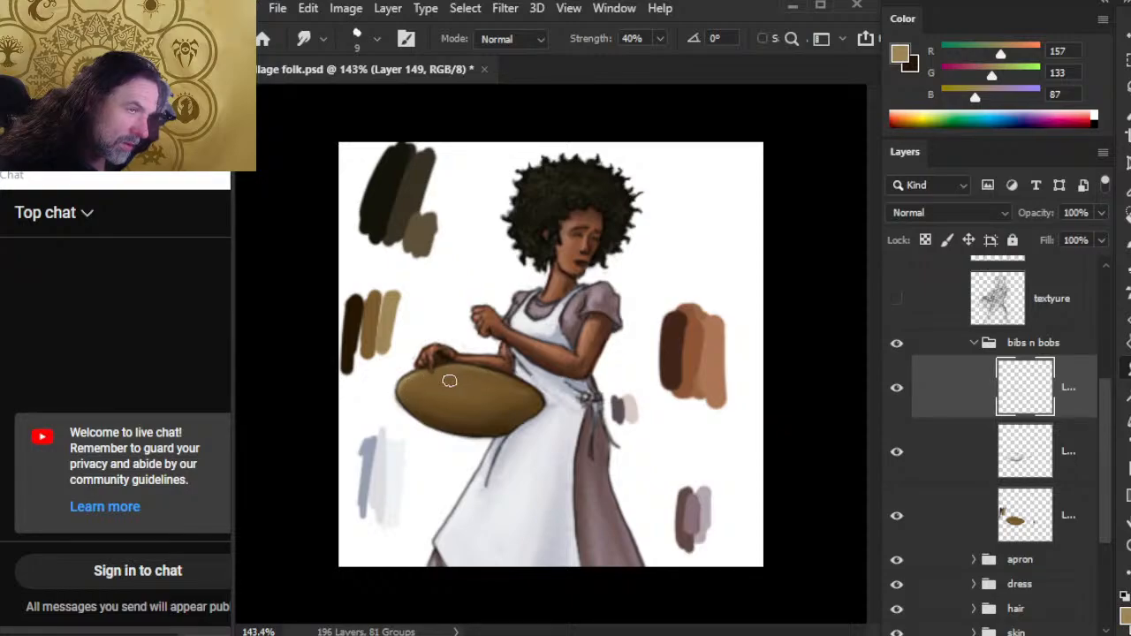
{"action": "key", "text": "e"}
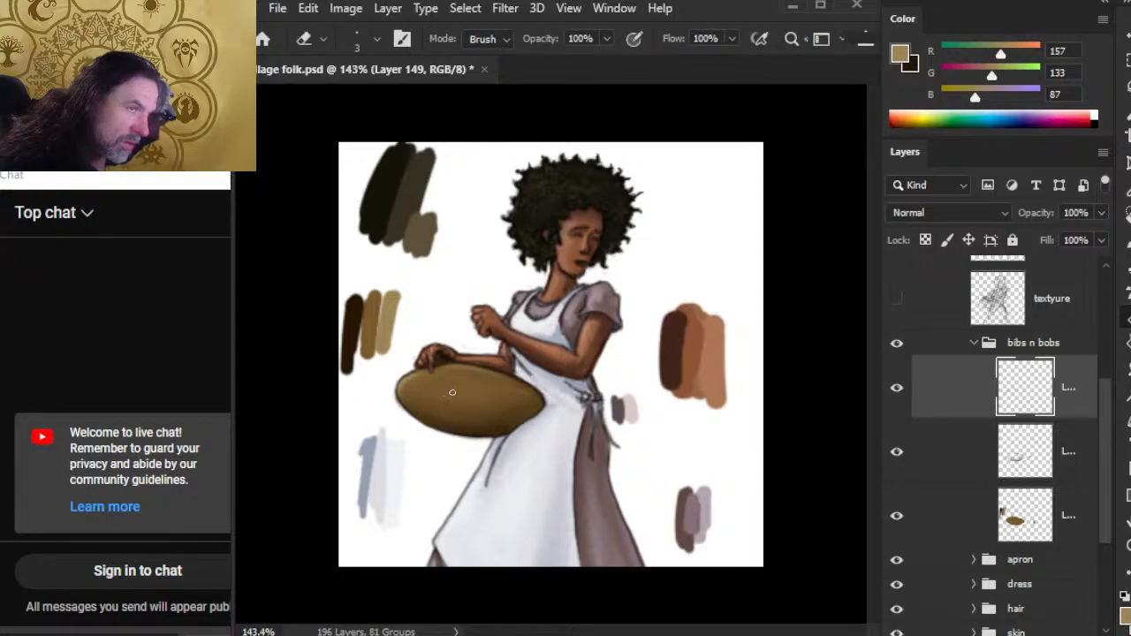
{"action": "left_click", "coordinate": [919, 452]}
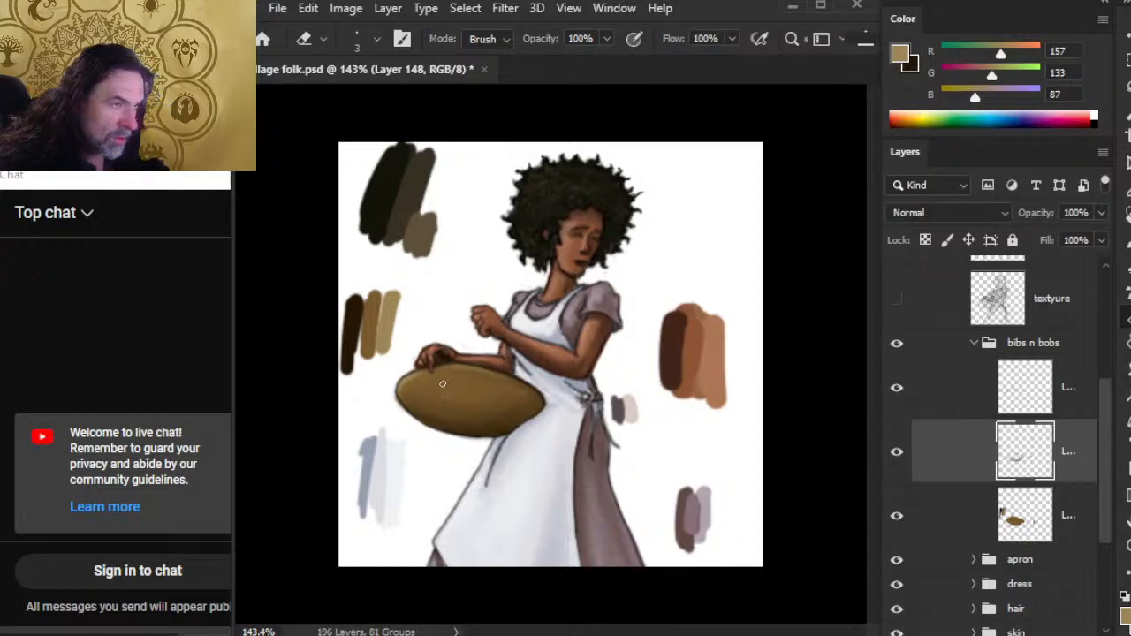
{"action": "key", "text": "alt+bracketleft"}
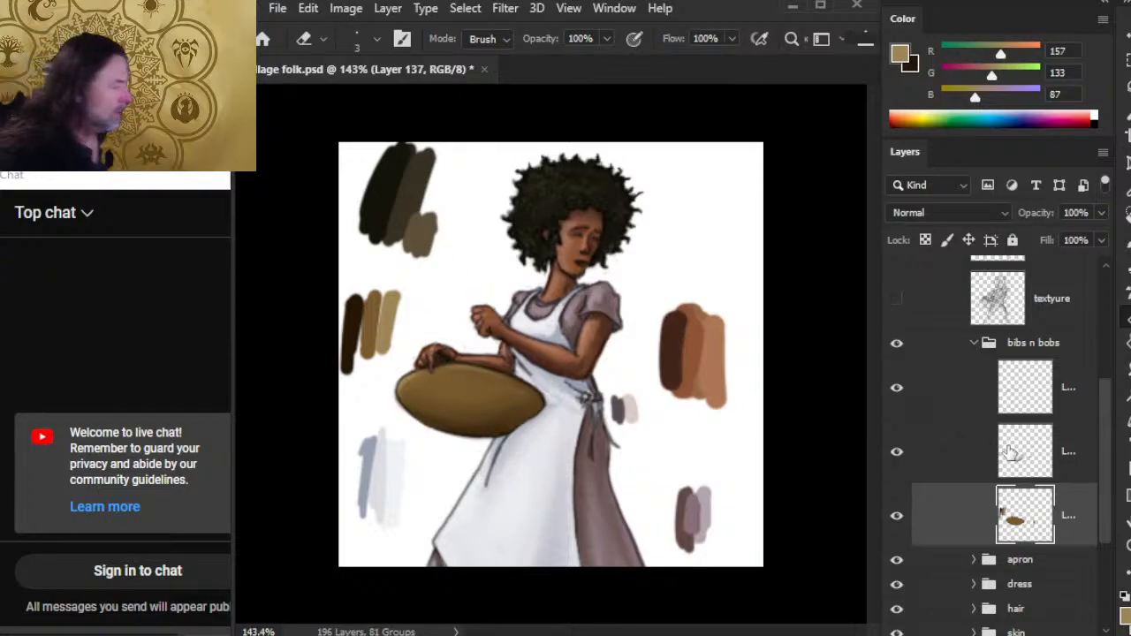
- Add a layer at the top of the bibs n bobs group and paint thin dark brown curved ribs across the basket
{"action": "key", "text": "ctrl+shift+alt+n"}
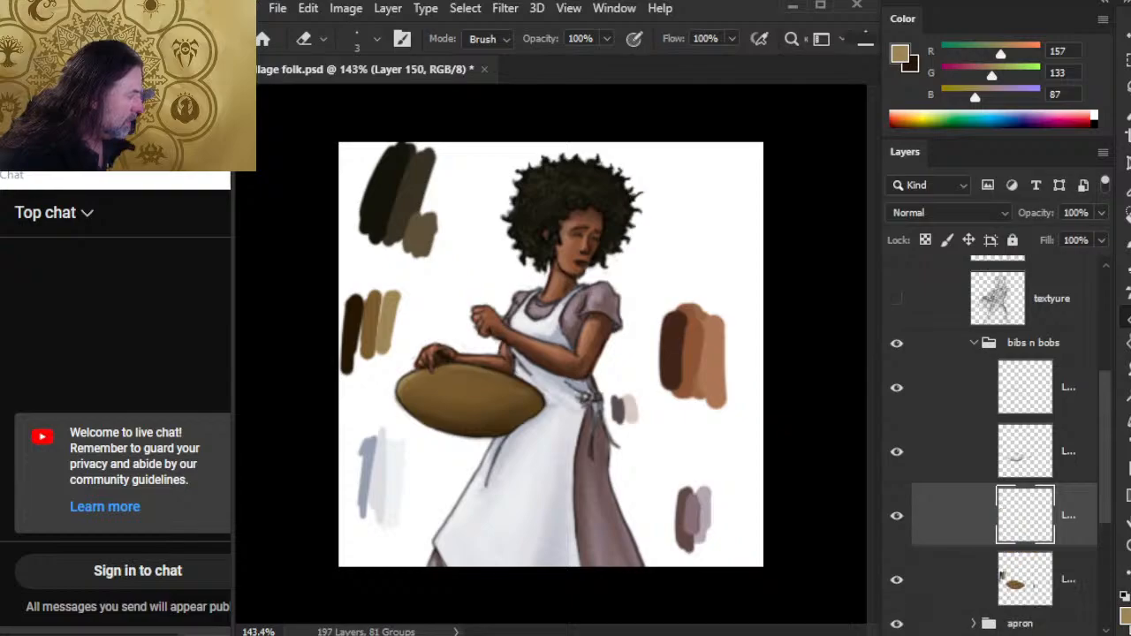
{"action": "left_click_drag", "start_coordinate": [1069, 526], "coordinate": [1047, 380]}
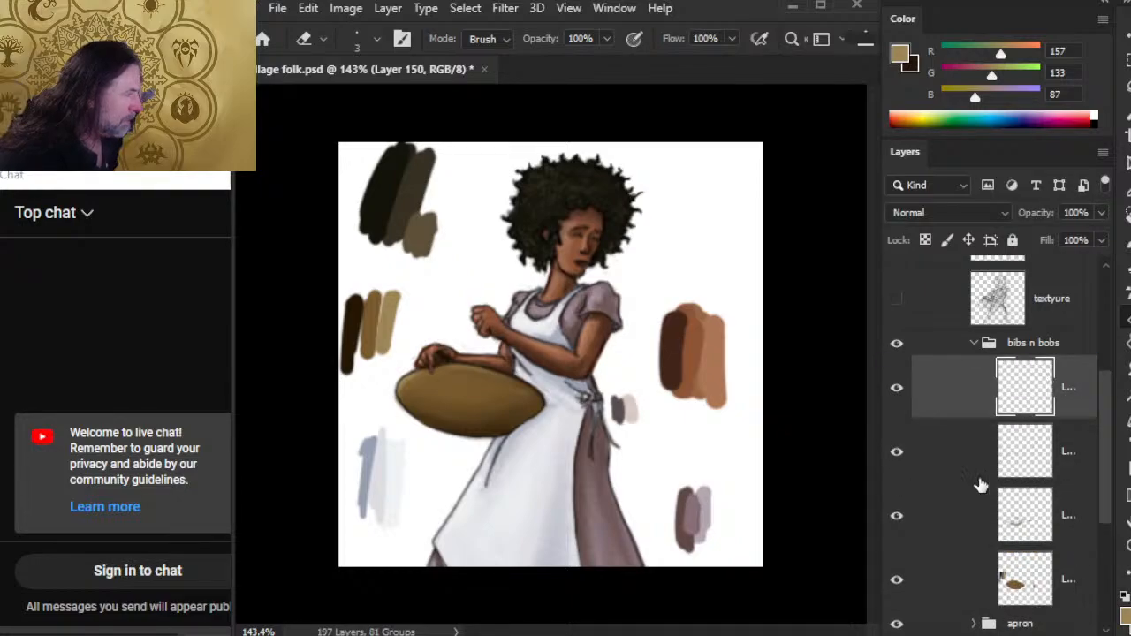
{"action": "key", "text": "b"}
{"action": "left_click", "coordinate": [373, 316], "text": "alt"}
{"action": "left_click", "coordinate": [356, 318], "text": "alt"}
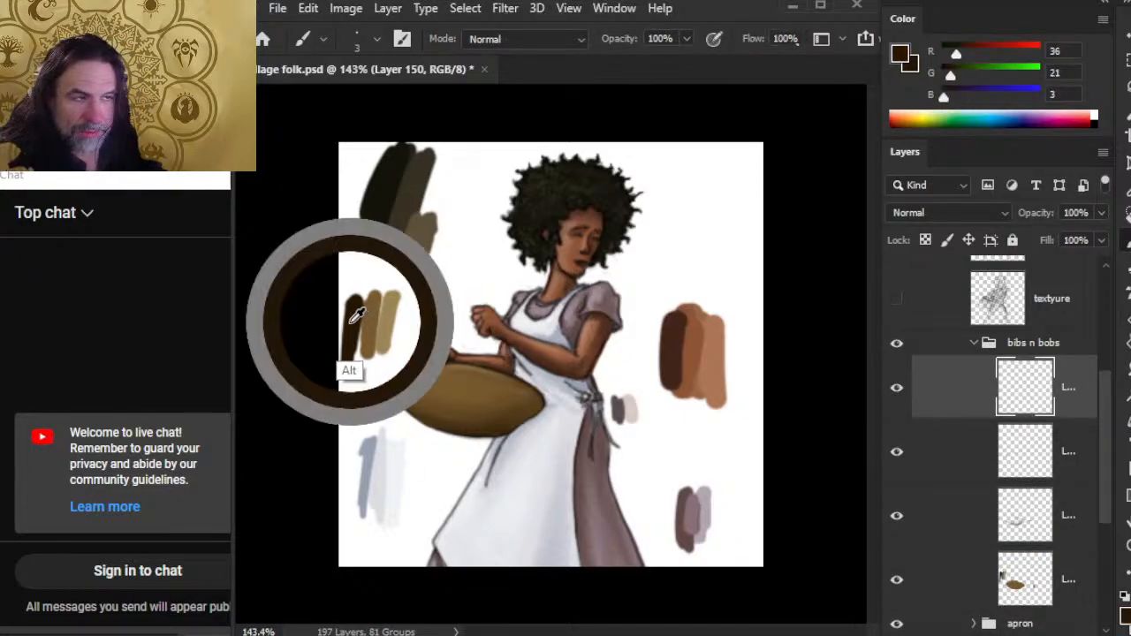
{"action": "left_click_drag", "start_coordinate": [409, 387], "coordinate": [468, 430]}
{"action": "left_click_drag", "start_coordinate": [431, 383], "coordinate": [470, 422]}
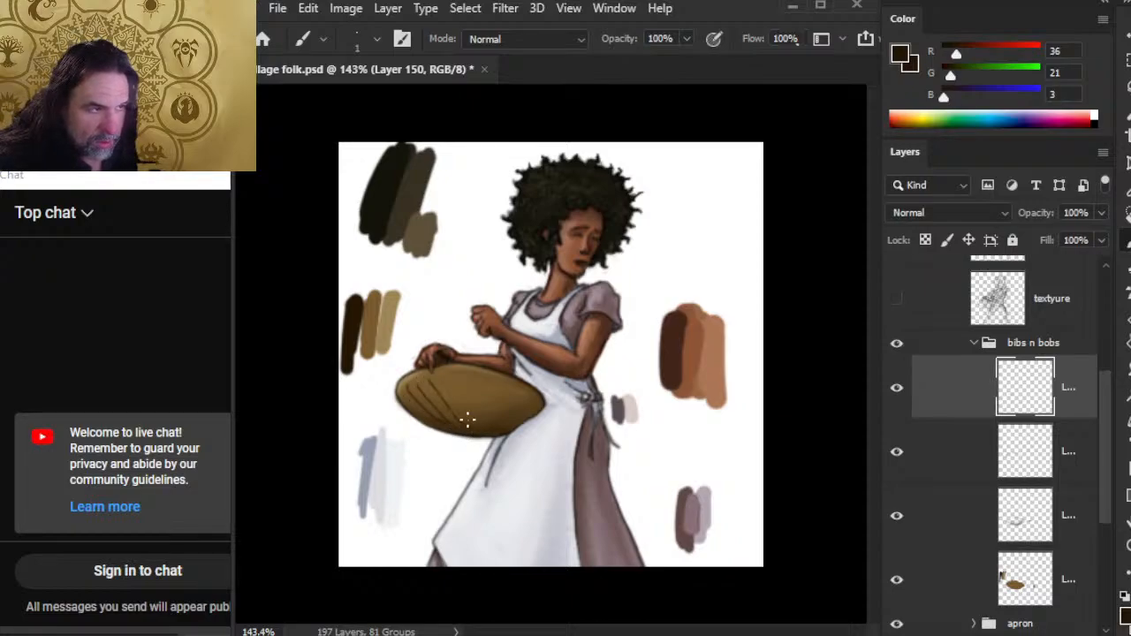
{"action": "left_click_drag", "start_coordinate": [448, 381], "coordinate": [469, 422]}
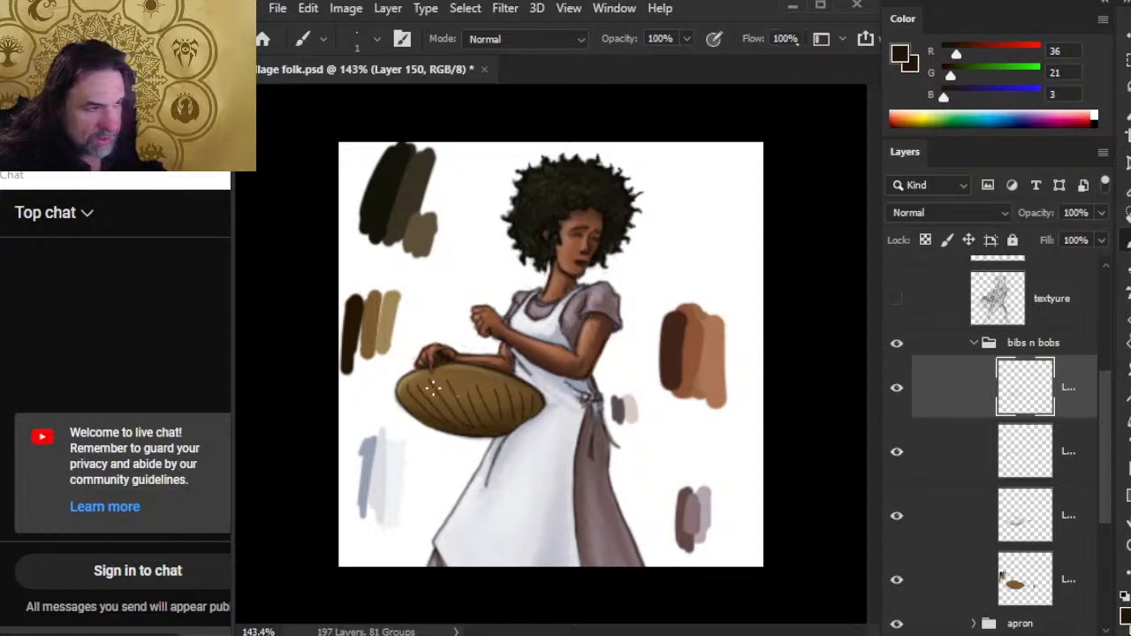
- Soften the dark ribs across the basket with the Smudge tool at 40% strength, adding small dark touch-ups at the left end
{"action": "key", "text": "r"}
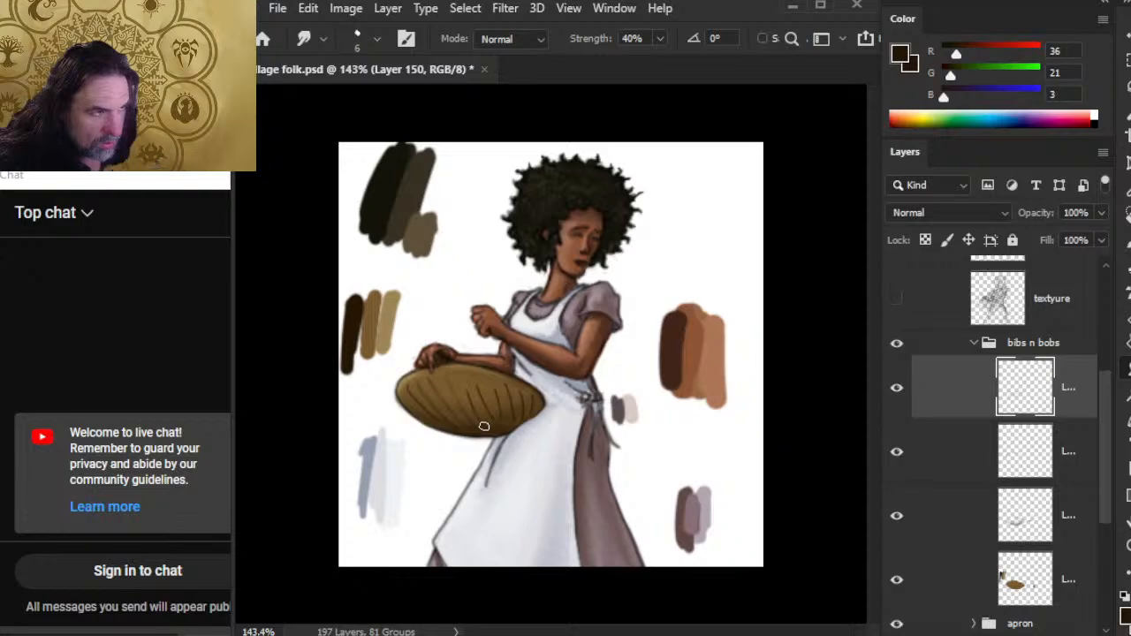
{"action": "key", "text": "b"}
{"action": "key", "text": "r"}
{"action": "left_click_drag", "start_coordinate": [406, 389], "coordinate": [409, 392]}
{"action": "key", "text": "b"}
{"action": "key", "text": "r"}
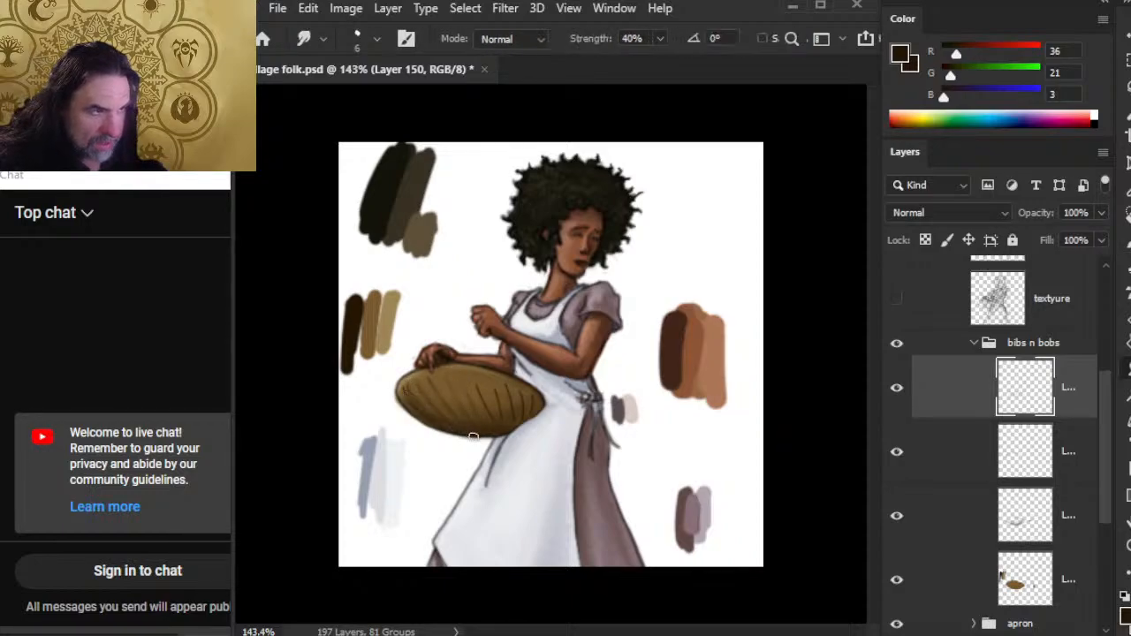
- Paint more thin dark brown ribs between the existing ones across the basket and smudge them into its surface
{"action": "key", "text": "b"}
{"action": "mouse_move", "coordinate": [441, 382]}
{"action": "left_mouse_down"}
{"action": "mouse_move", "coordinate": [482, 435]}
{"action": "mouse_move", "coordinate": [458, 381]}
{"action": "mouse_move", "coordinate": [497, 431]}
{"action": "mouse_move", "coordinate": [467, 384]}
{"action": "mouse_move", "coordinate": [495, 415]}
{"action": "left_mouse_up"}
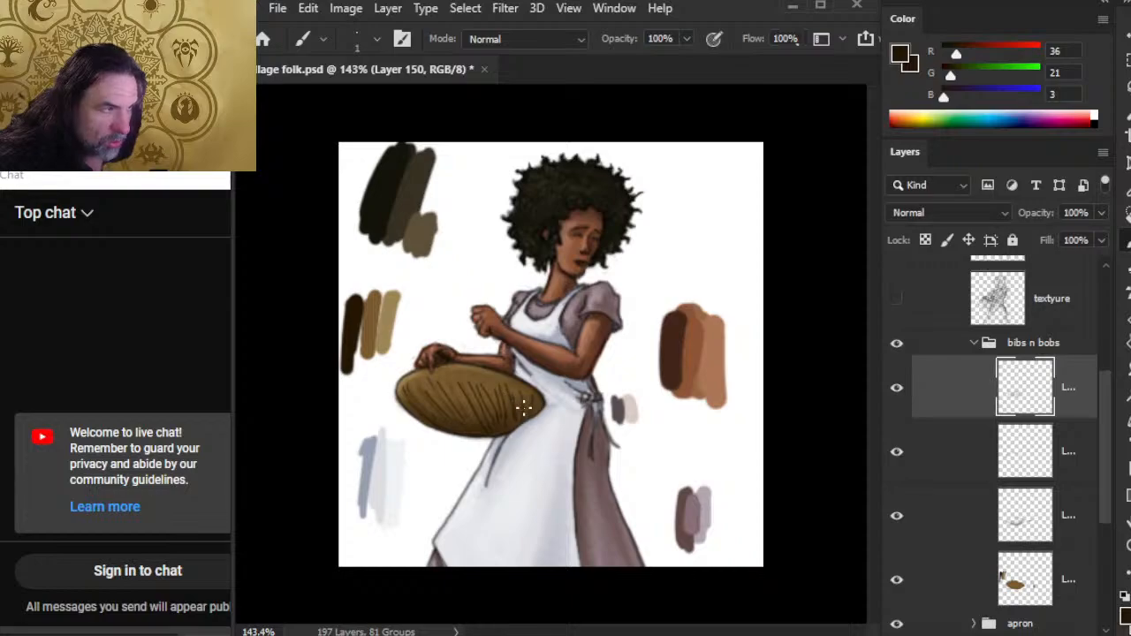
{"action": "key", "text": "r"}
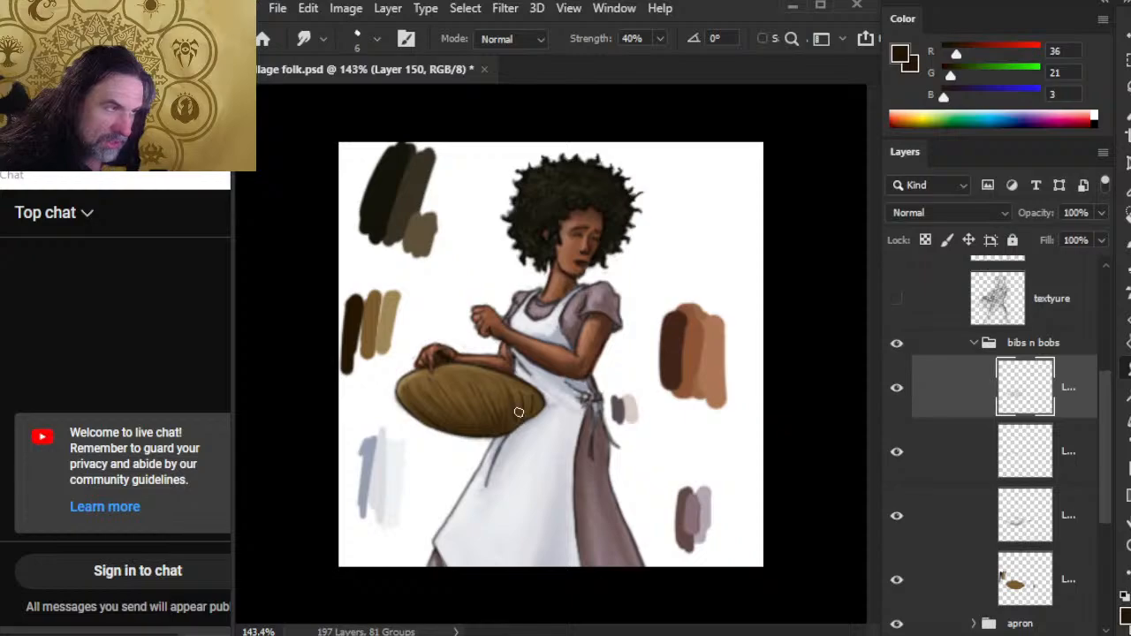
{"action": "key", "text": "b"}
{"action": "key", "text": "r"}
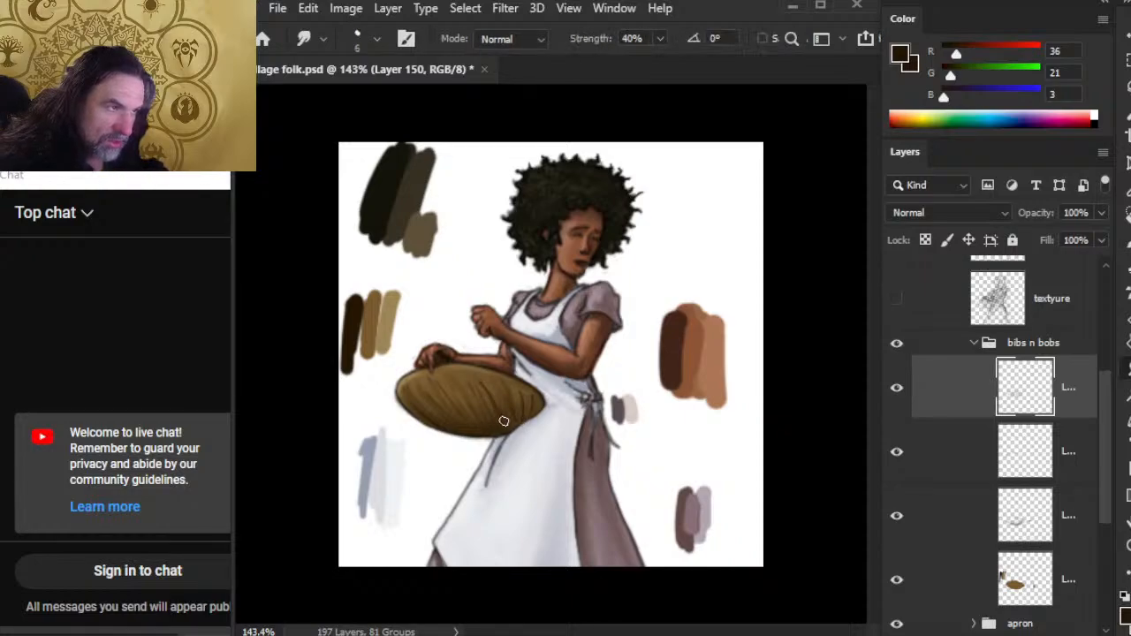
{"action": "key", "text": "b"}
{"action": "key", "text": "r"}
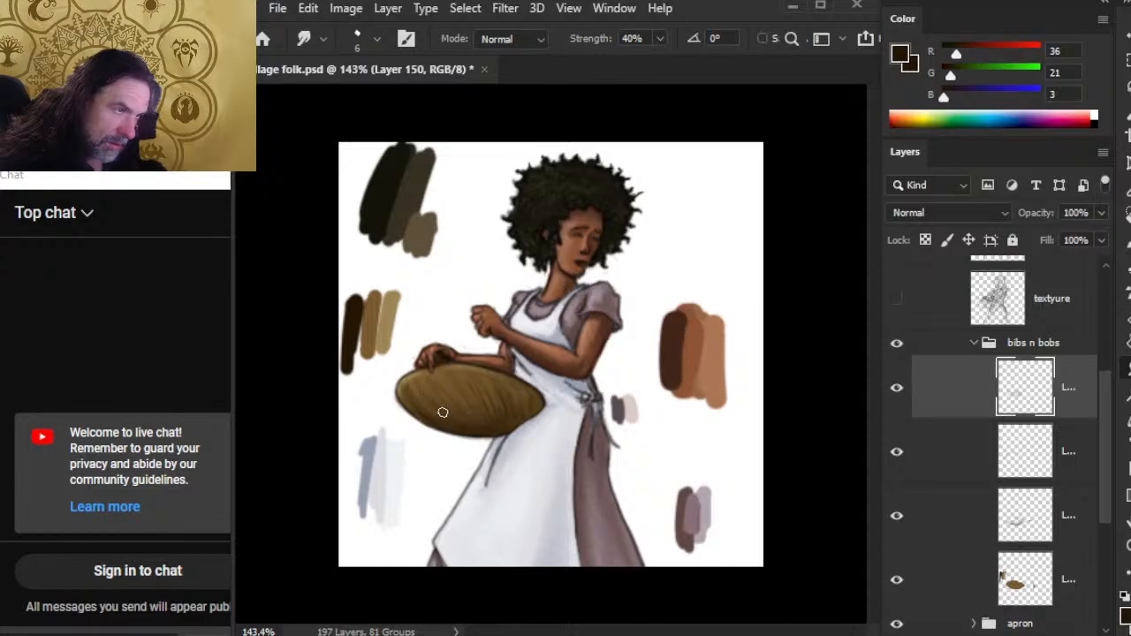
{"action": "key", "text": "b"}
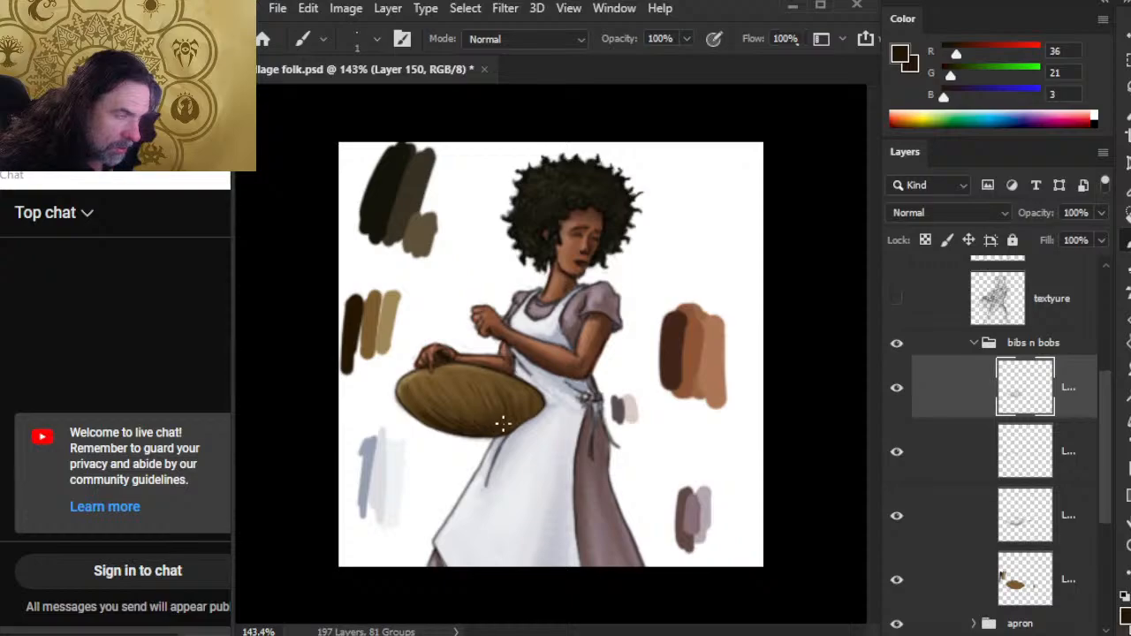
{"action": "key", "text": "r"}
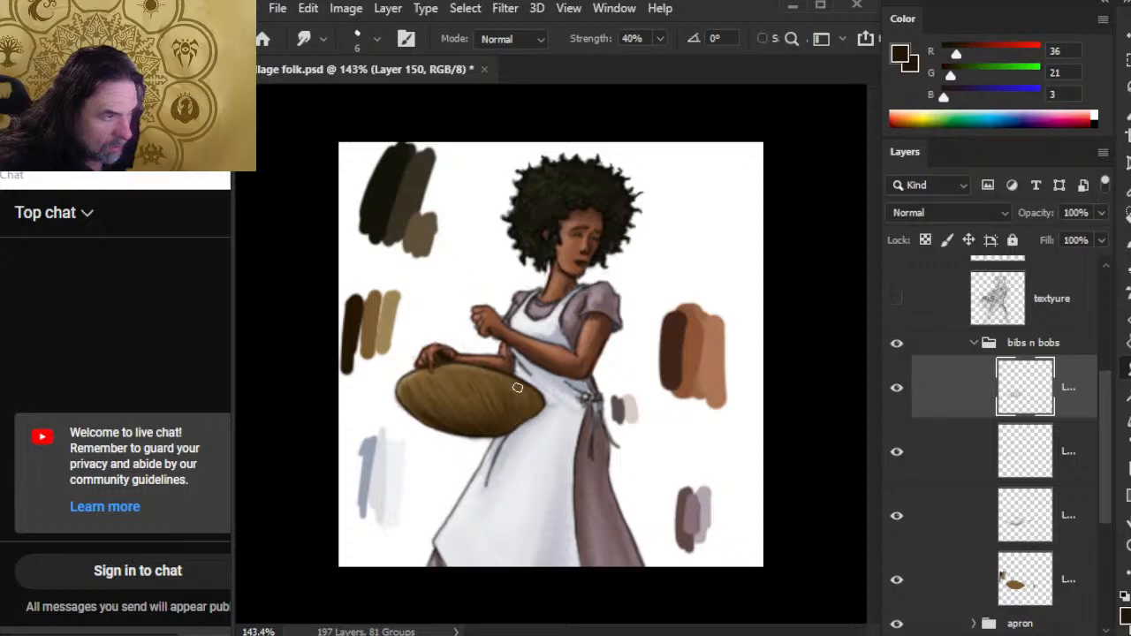
- Add fine dark touch-up strokes toward the basket's right end, alternating with smudging at 40% strength
{"action": "key", "text": "b"}
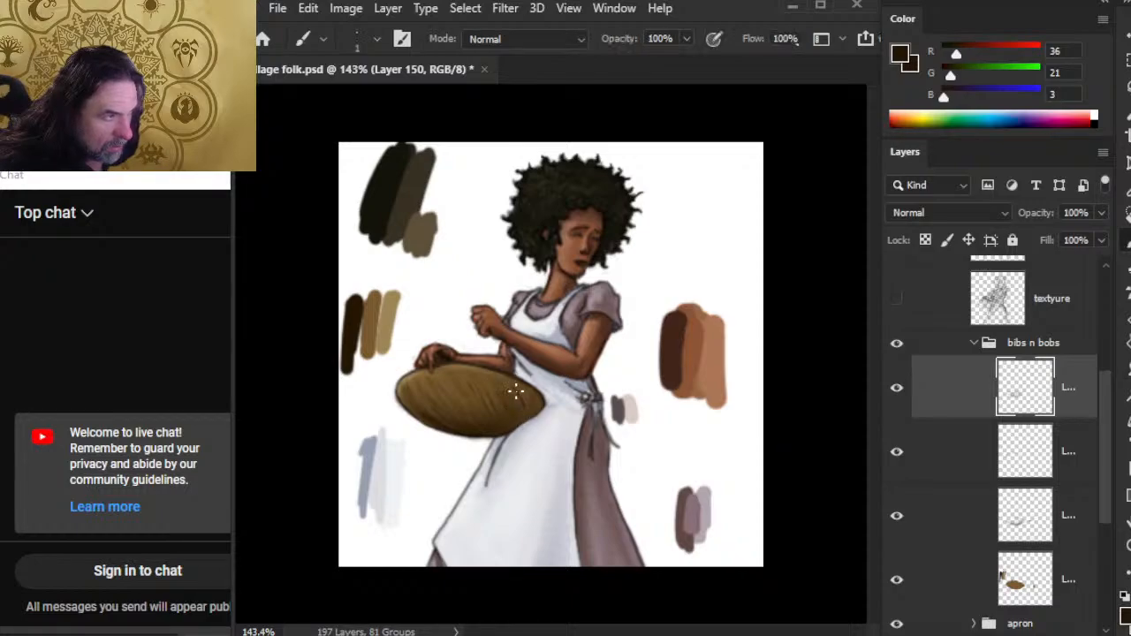
{"action": "key", "text": "r"}
{"action": "key", "text": "b"}
{"action": "key", "text": "r"}
{"action": "key", "text": "b"}
{"action": "key", "text": "r"}
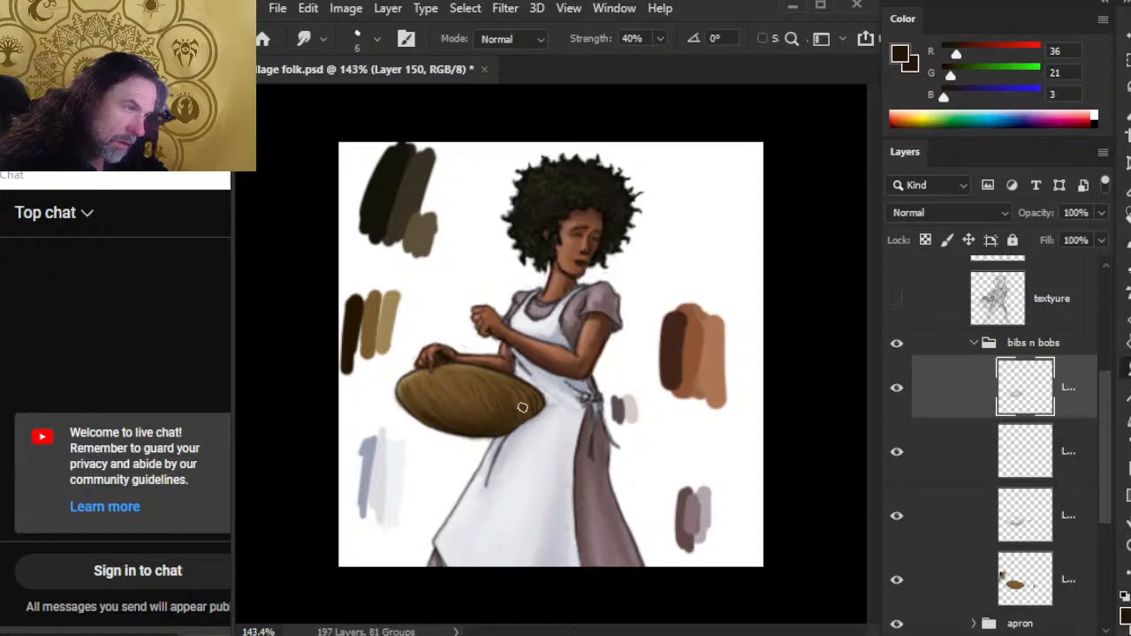
{"action": "key", "text": "b"}
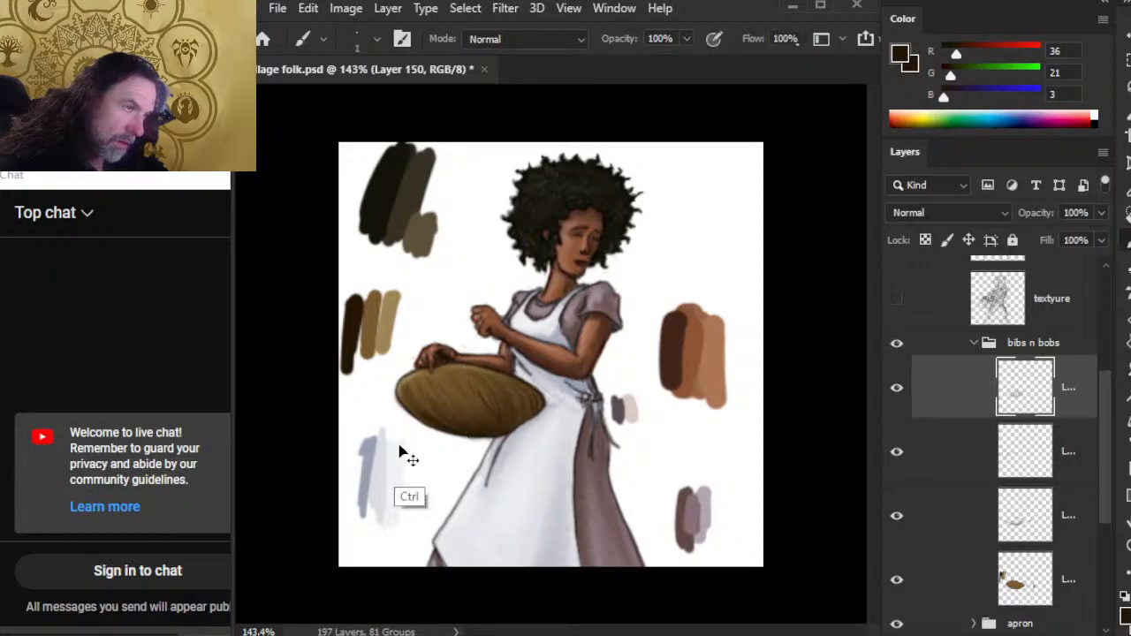
- Paint and smudge long curved dark ribs through the basket's middle, and set the rib layer's opacity to 63%
{"action": "left_click_drag", "start_coordinate": [452, 380], "coordinate": [495, 429]}
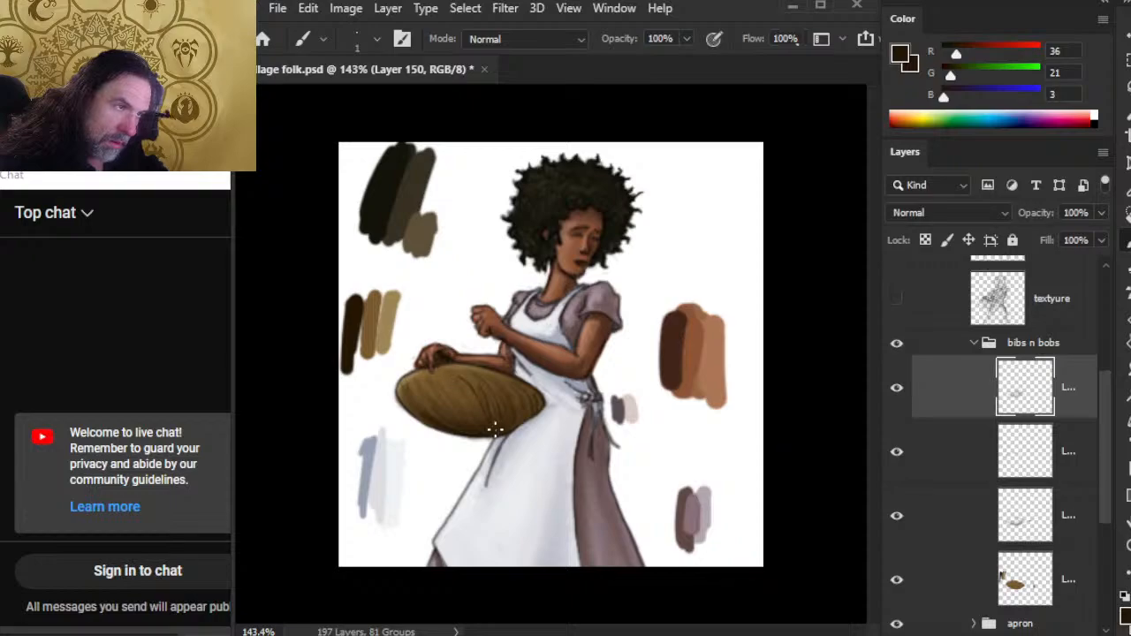
{"action": "left_click_drag", "start_coordinate": [437, 378], "coordinate": [493, 434]}
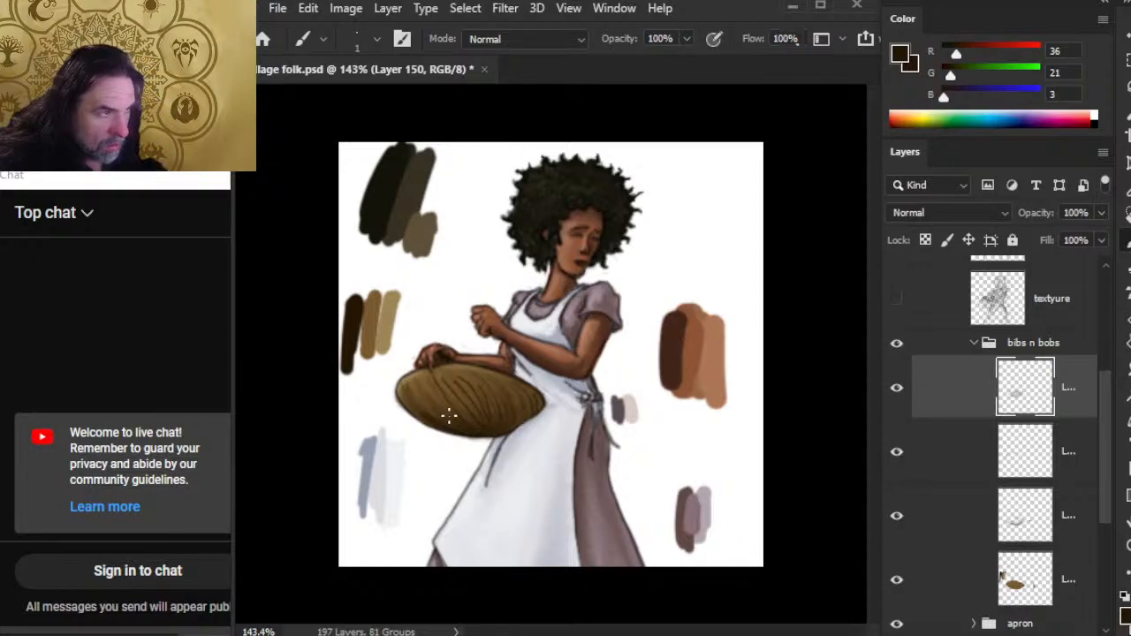
{"action": "key", "text": "r"}
{"action": "left_click_drag", "start_coordinate": [440, 378], "coordinate": [495, 424]}
{"action": "mouse_move", "coordinate": [436, 379]}
{"action": "left_mouse_down"}
{"action": "mouse_move", "coordinate": [484, 424]}
{"action": "mouse_move", "coordinate": [433, 387]}
{"action": "mouse_move", "coordinate": [498, 430]}
{"action": "left_mouse_up"}
{"action": "mouse_move", "coordinate": [464, 381]}
{"action": "left_mouse_down"}
{"action": "mouse_move", "coordinate": [527, 416]}
{"action": "mouse_move", "coordinate": [509, 395]}
{"action": "mouse_move", "coordinate": [533, 405]}
{"action": "mouse_move", "coordinate": [502, 419]}
{"action": "mouse_move", "coordinate": [455, 407]}
{"action": "mouse_move", "coordinate": [499, 430]}
{"action": "mouse_move", "coordinate": [488, 406]}
{"action": "mouse_move", "coordinate": [513, 424]}
{"action": "left_mouse_up"}
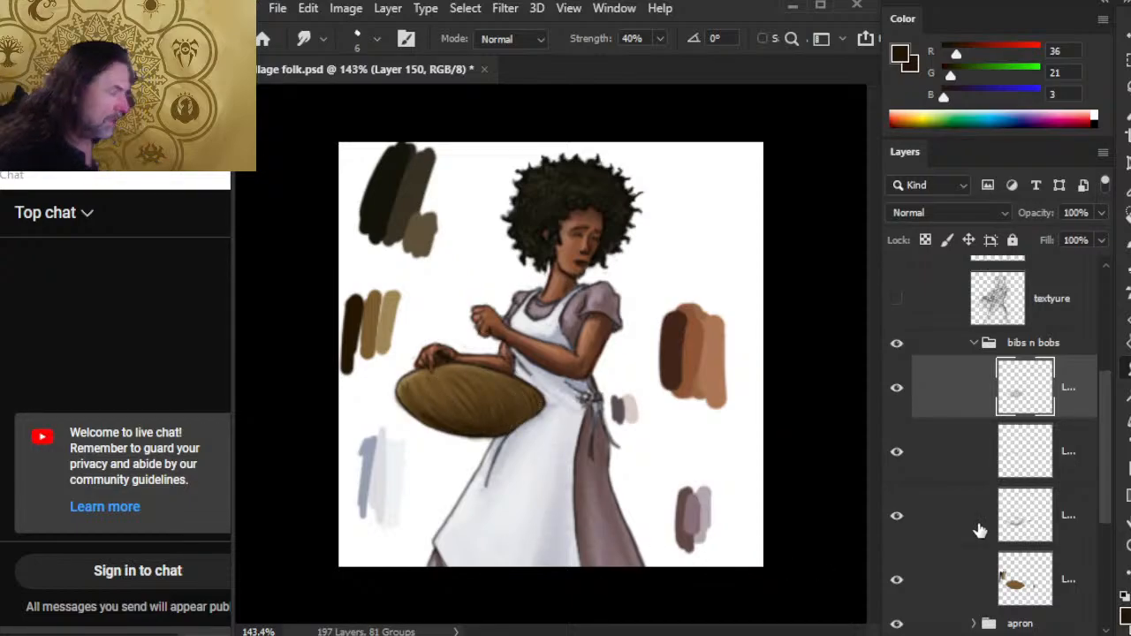
{"action": "left_click", "coordinate": [1101, 213]}
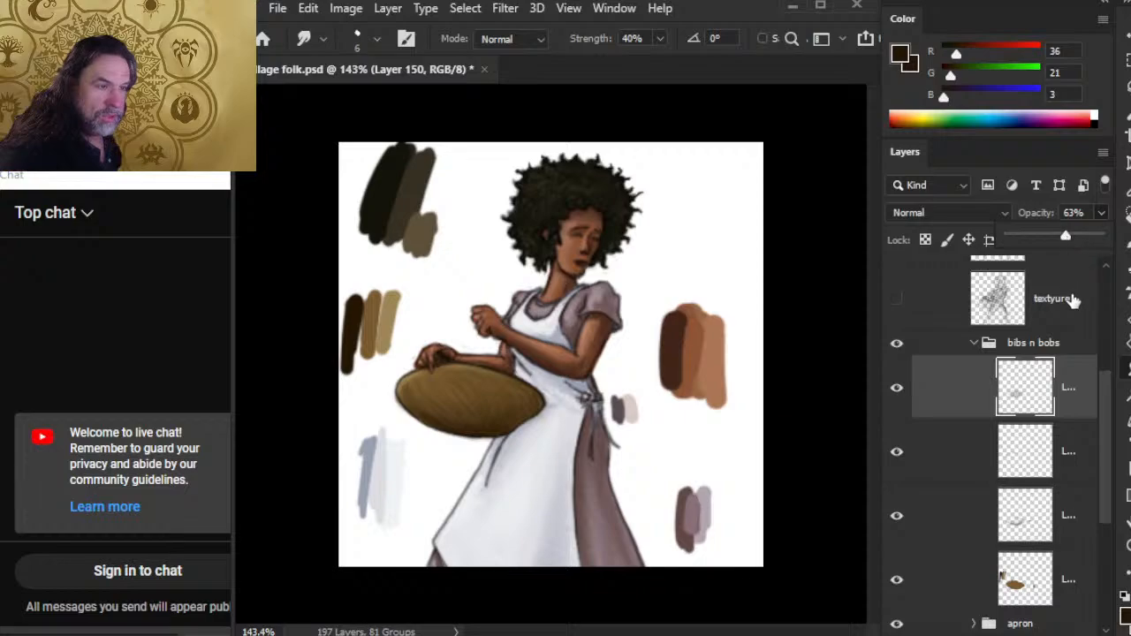
{"action": "left_click", "coordinate": [1069, 409]}
- Add a layer above the ribs, paint thin dark strands crossing them over the whole basket, and smudge the strands soft
{"action": "key", "text": "ctrl+shift+alt+n"}
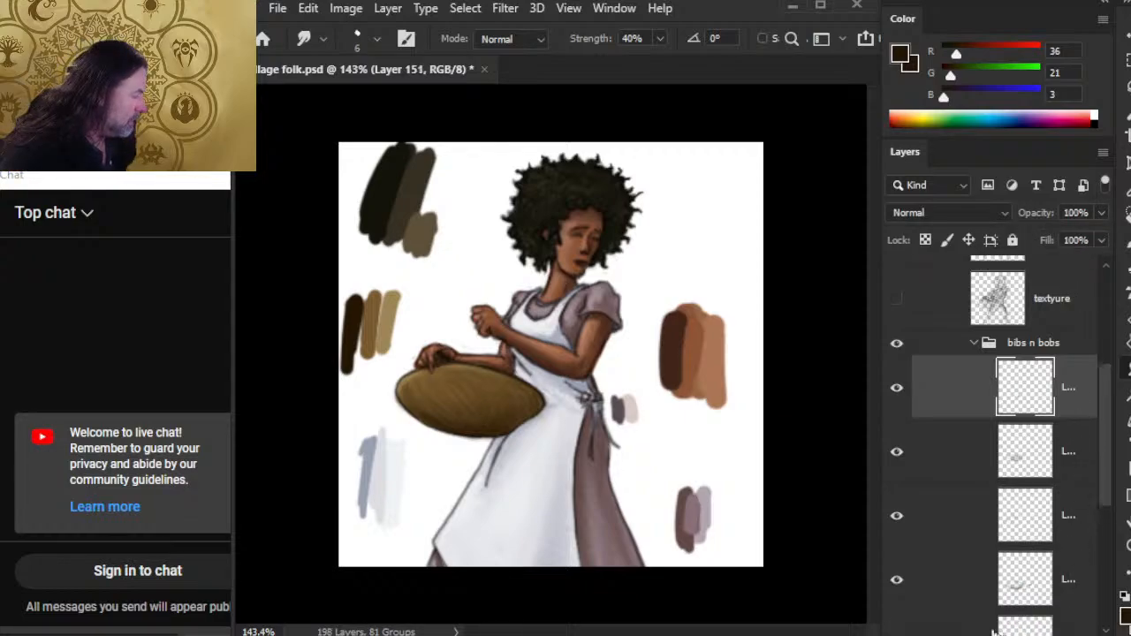
{"action": "key", "text": "b"}
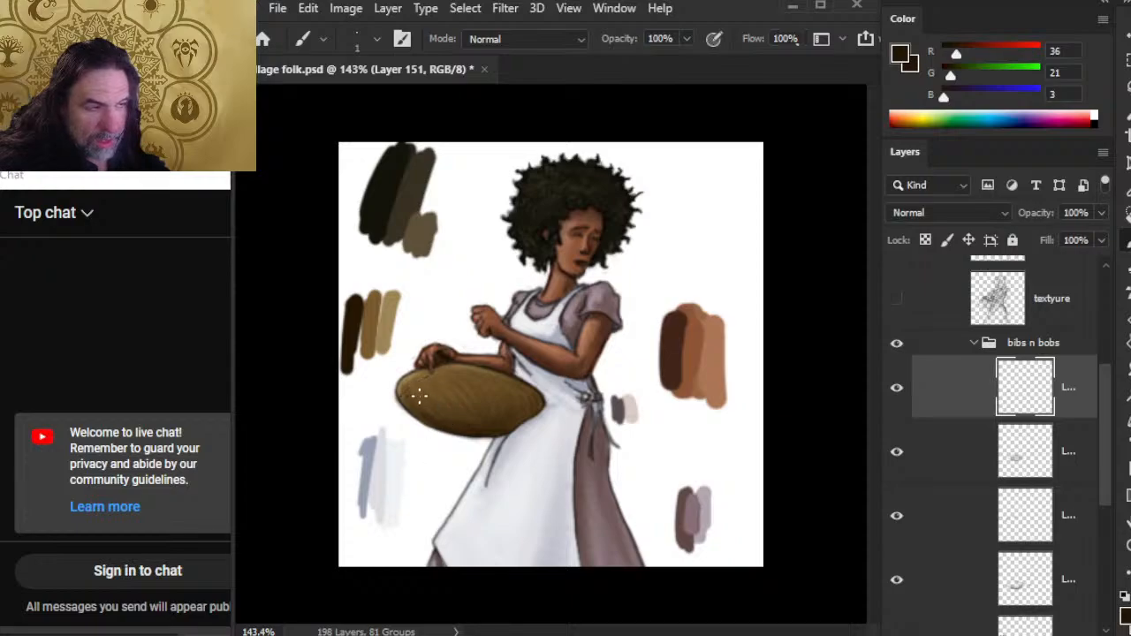
{"action": "mouse_move", "coordinate": [442, 373]}
{"action": "left_mouse_down"}
{"action": "mouse_move", "coordinate": [412, 409]}
{"action": "mouse_move", "coordinate": [457, 388]}
{"action": "mouse_move", "coordinate": [413, 413]}
{"action": "mouse_move", "coordinate": [507, 376]}
{"action": "left_mouse_up"}
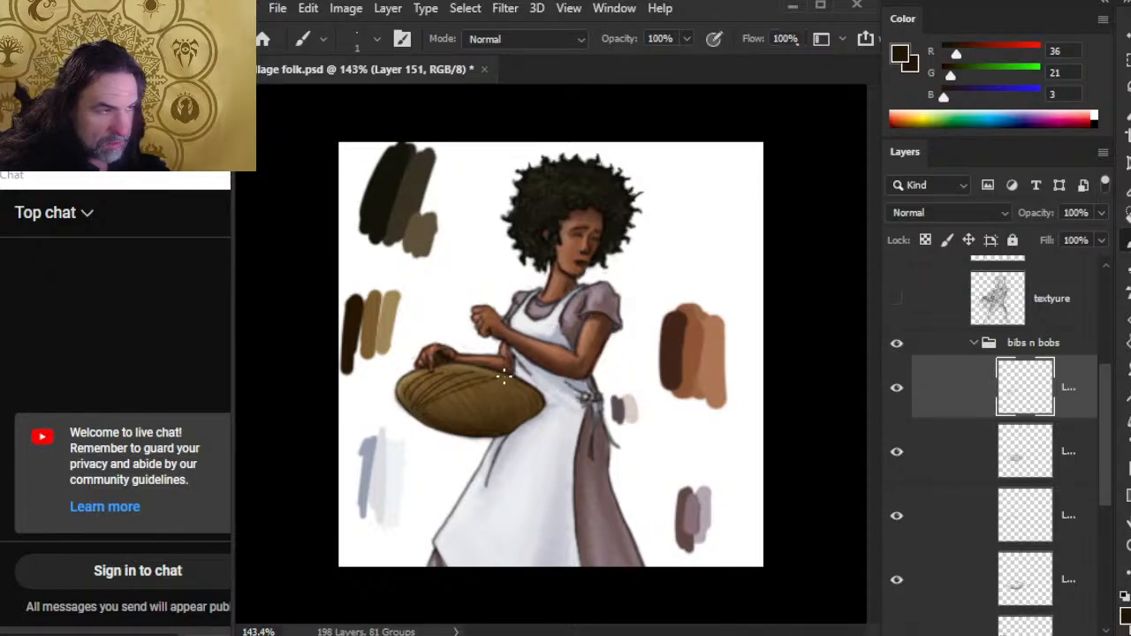
{"action": "left_click_drag", "start_coordinate": [425, 416], "coordinate": [513, 383]}
{"action": "left_click_drag", "start_coordinate": [449, 411], "coordinate": [518, 387]}
{"action": "left_click_drag", "start_coordinate": [467, 418], "coordinate": [530, 378]}
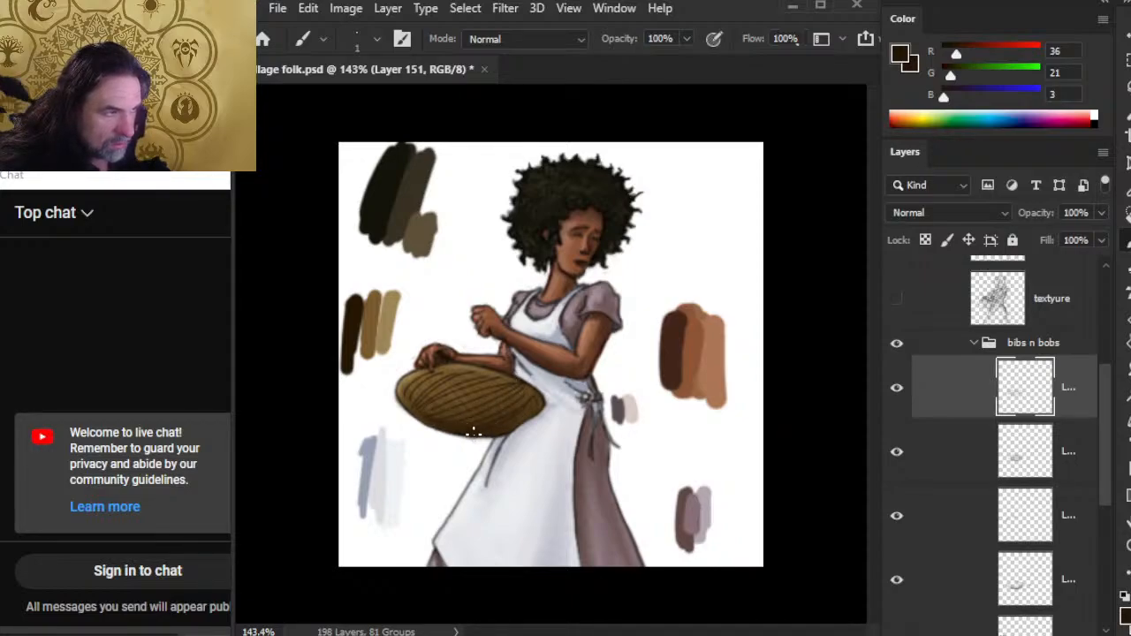
{"action": "key", "text": "r"}
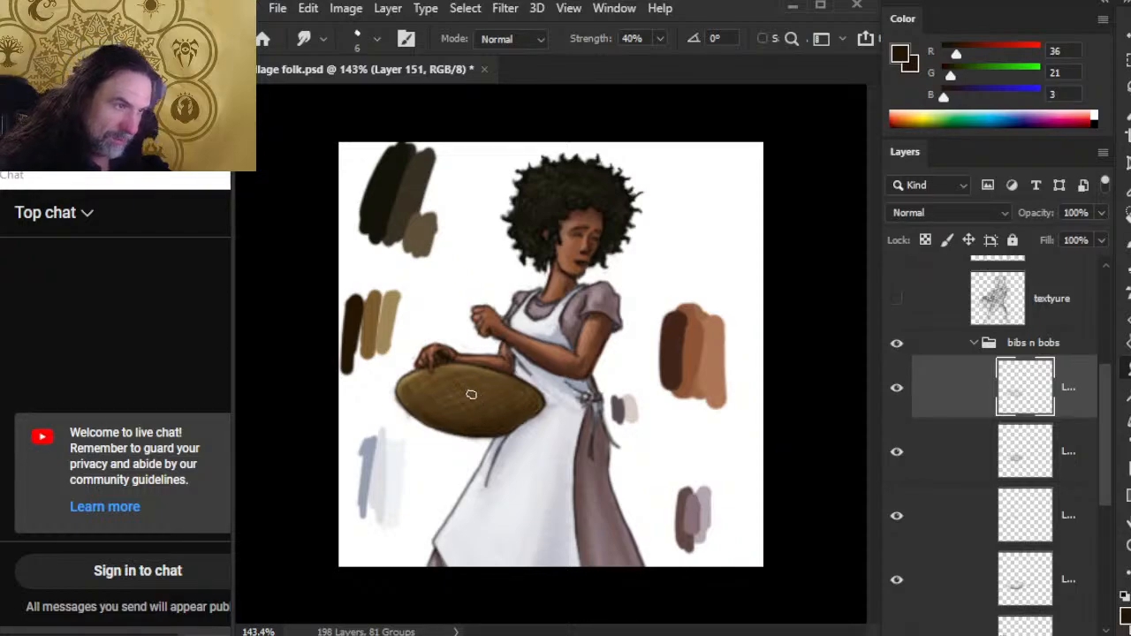
{"action": "key", "text": "e"}
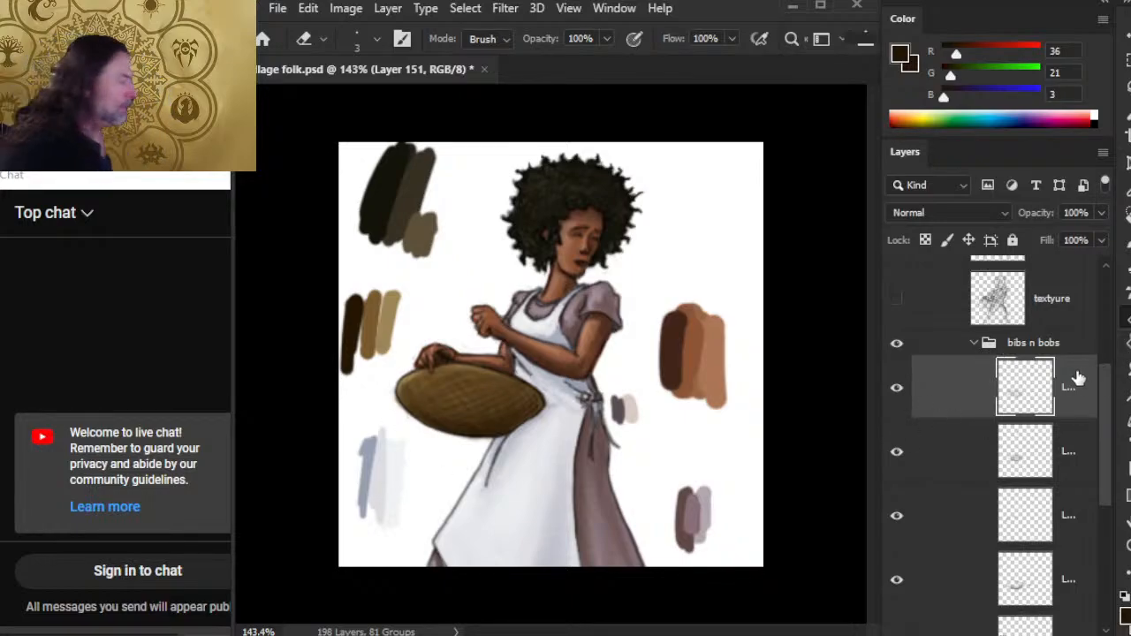
- Lower the crossing-strand layer's opacity to 62% and adjust the rib layer's opacity to about 72%
{"action": "left_click", "coordinate": [1101, 239]}
{"action": "left_click_drag", "start_coordinate": [1101, 240], "coordinate": [1084, 237]}
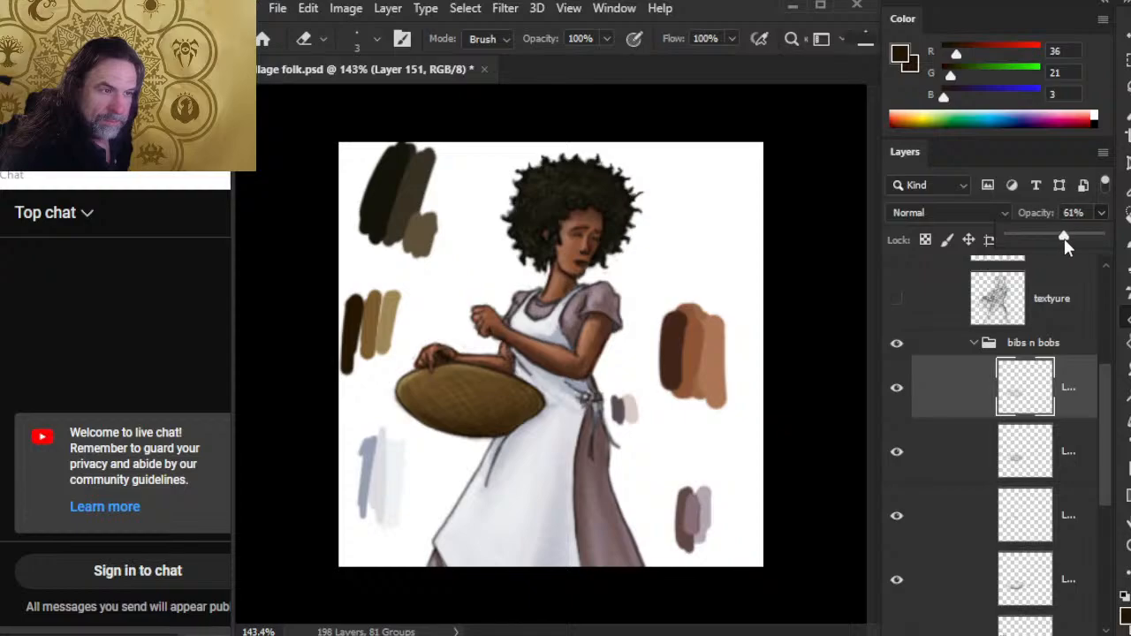
{"action": "left_click", "coordinate": [1061, 437]}
{"action": "left_click", "coordinate": [1101, 213]}
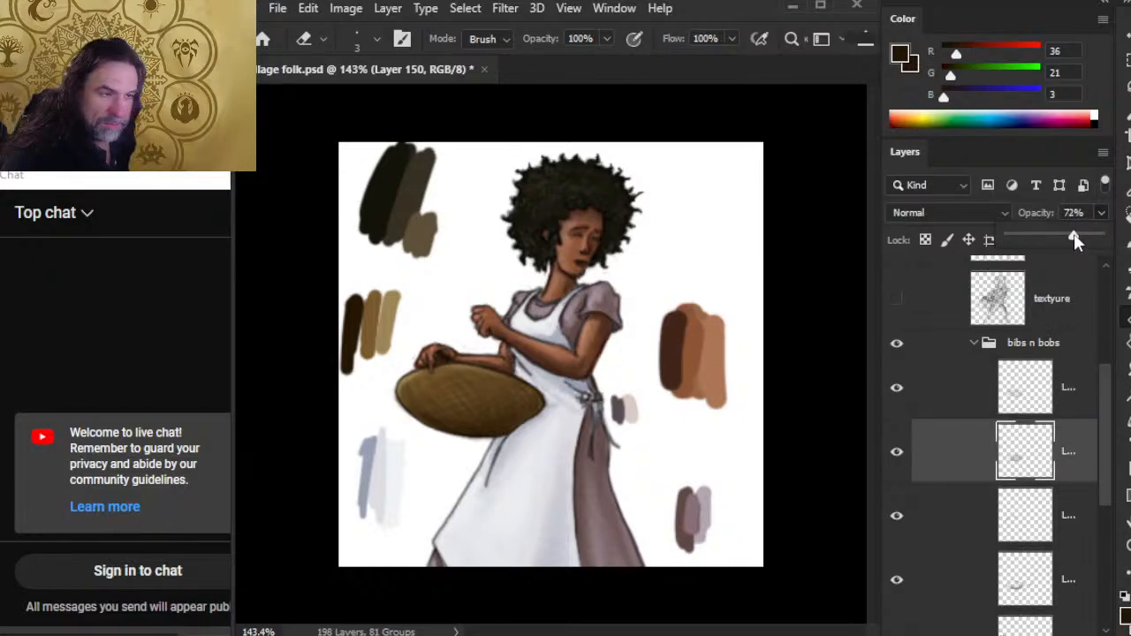
- Group the two basket weave layers inside bibs n bobs, expand the group, and select its top layer
{"action": "left_click", "coordinate": [964, 408]}
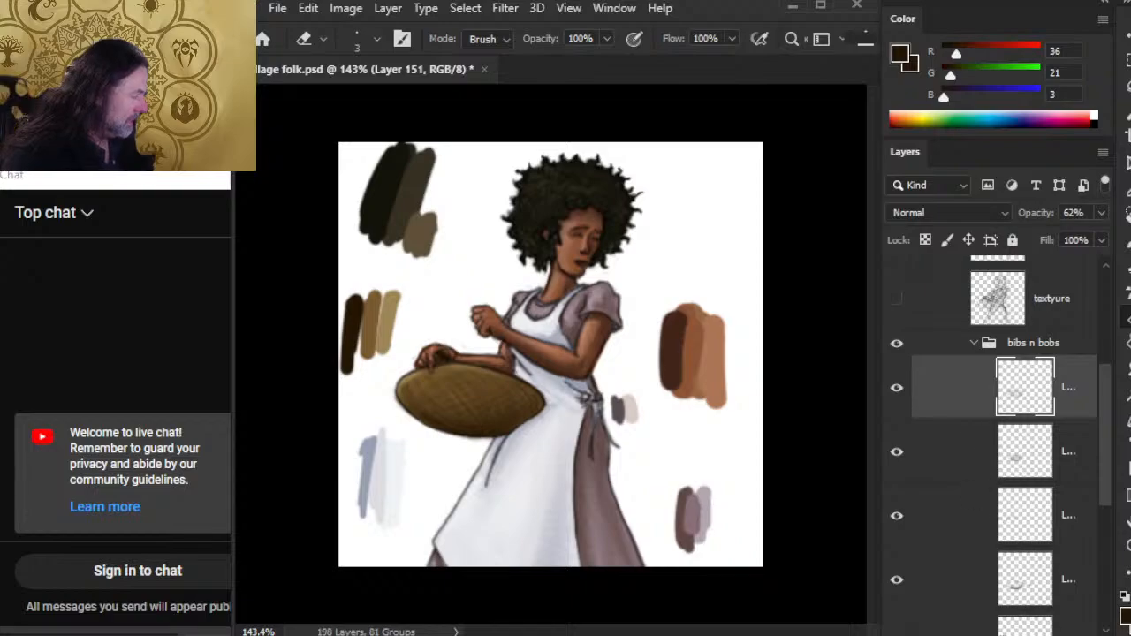
{"action": "key", "text": "ctrl+g"}
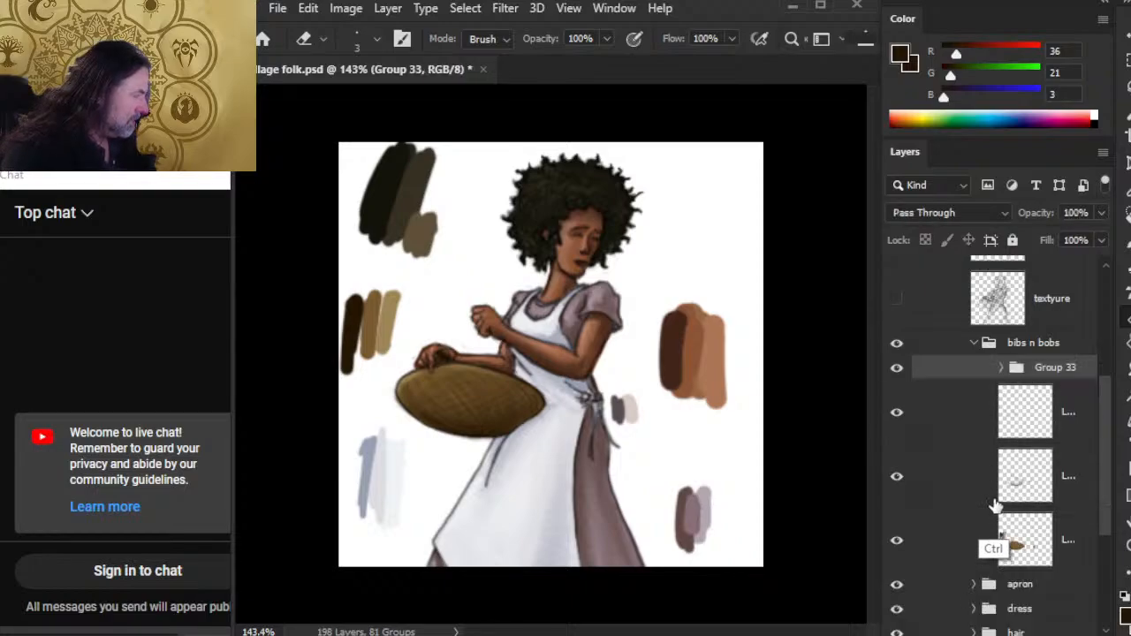
{"action": "left_click", "coordinate": [1001, 367]}
{"action": "left_click", "coordinate": [1002, 368]}
{"action": "left_click", "coordinate": [988, 426]}
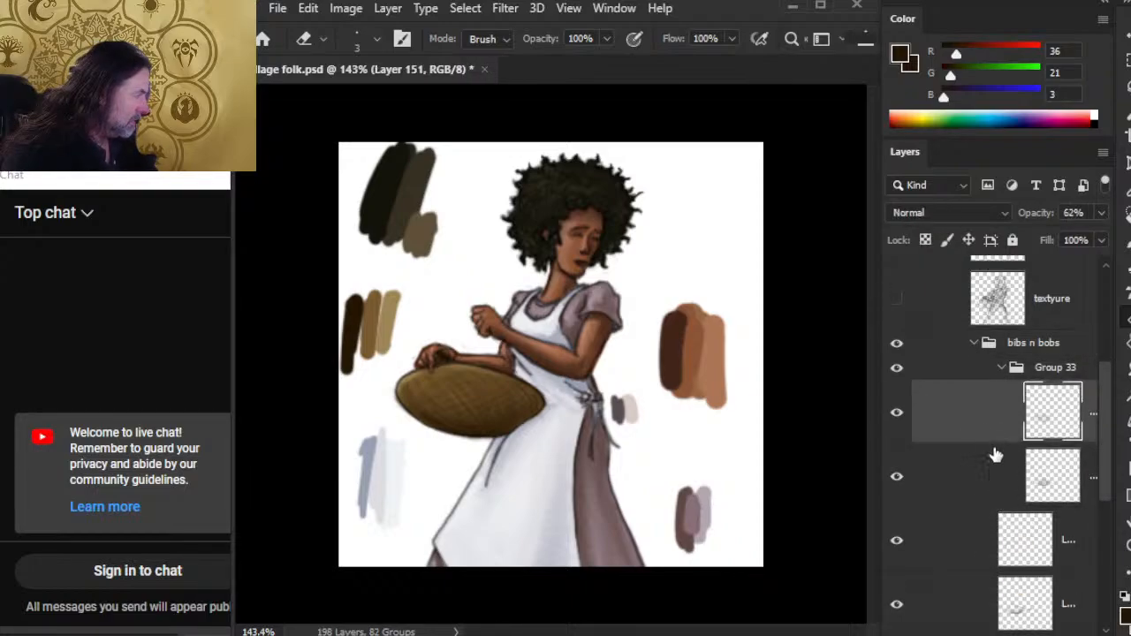
- Add a layer at the top of the weave group, paint thin strands on the basket in the mid-brown swatch, and smudge them
{"action": "key", "text": "ctrl+shift+alt+n"}
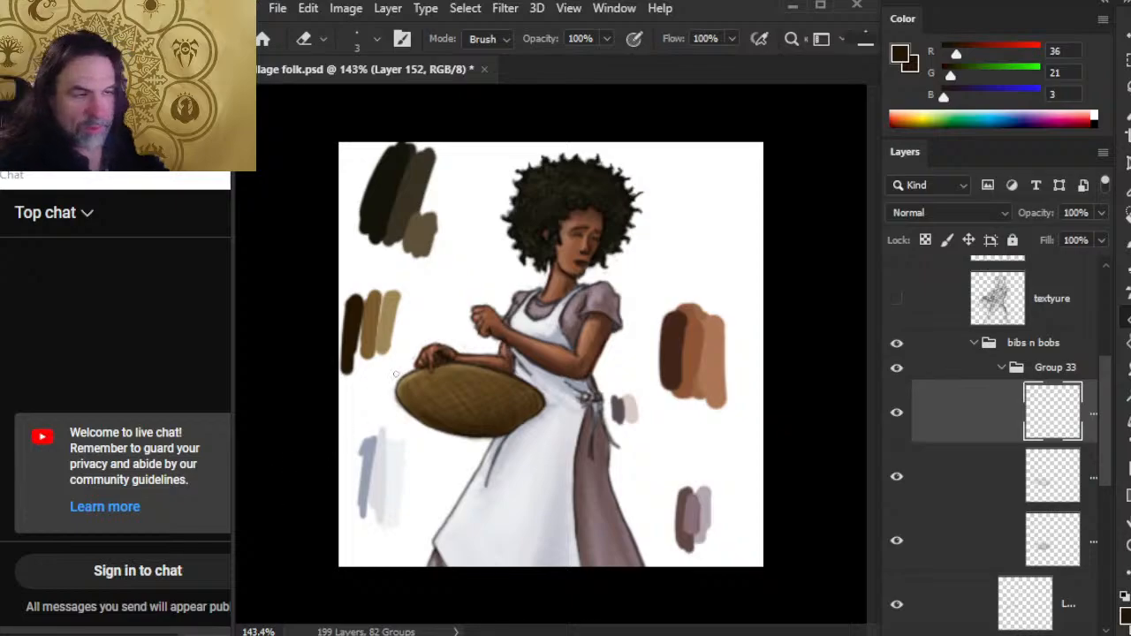
{"action": "key", "text": "b"}
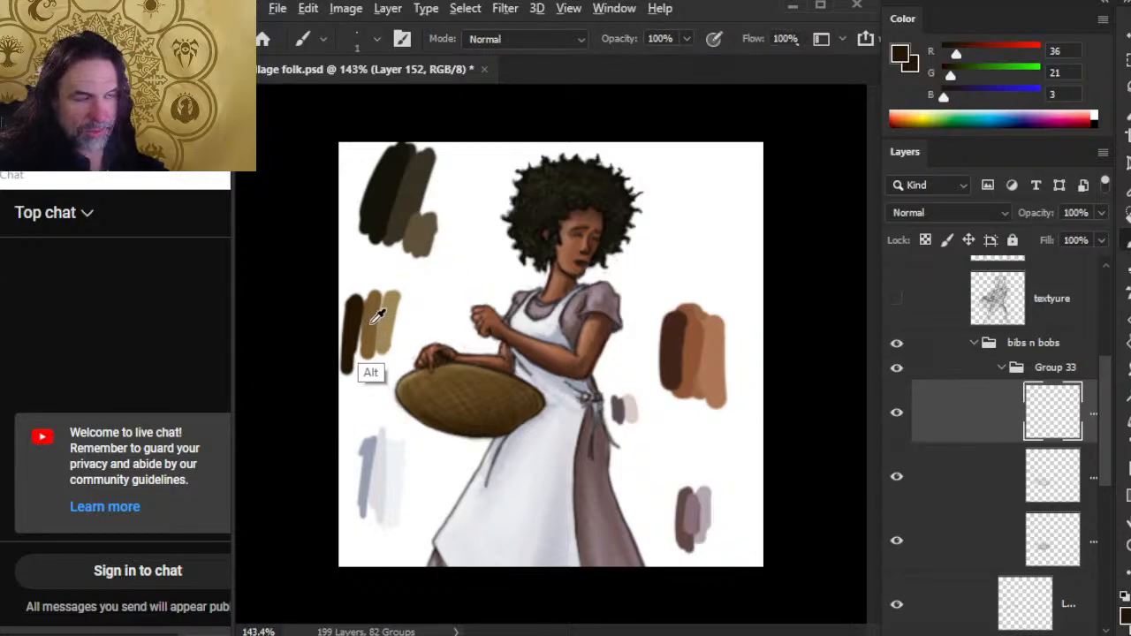
{"action": "left_click", "coordinate": [375, 316], "text": "alt"}
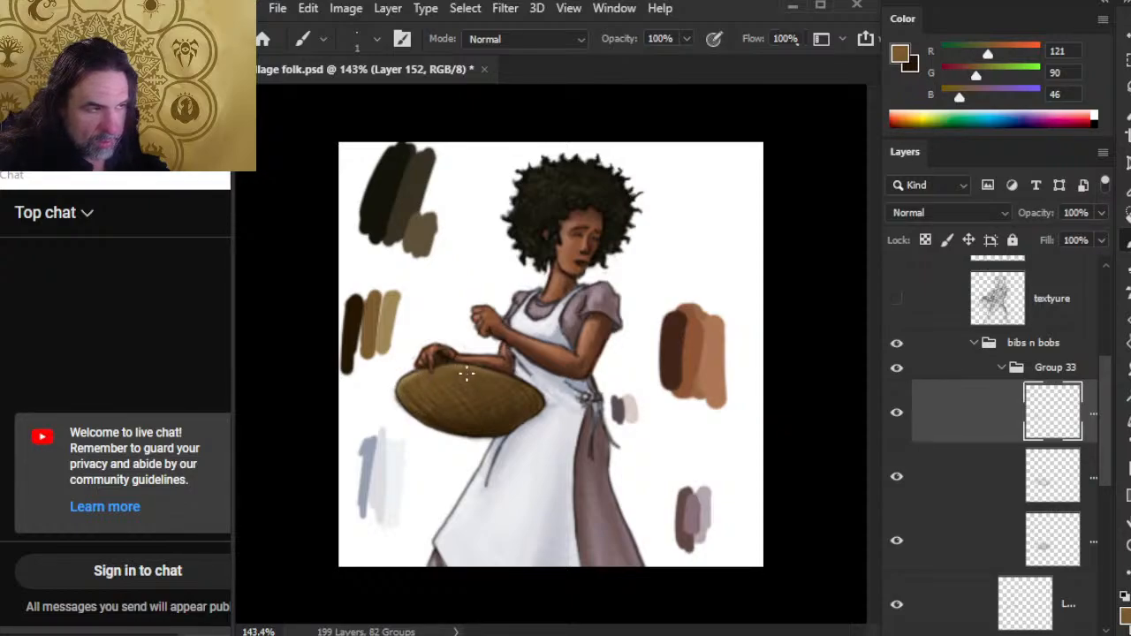
{"action": "key", "text": "r"}
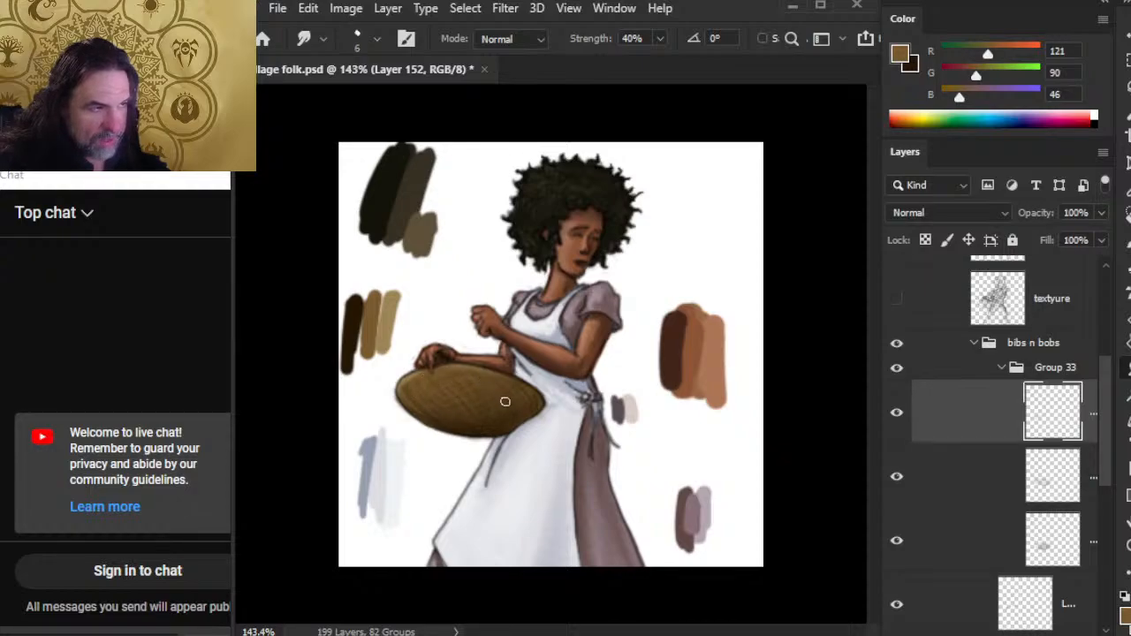
- Try thin brown straw strokes along the basket's lower left edge, and undo them
{"action": "key", "text": "b"}
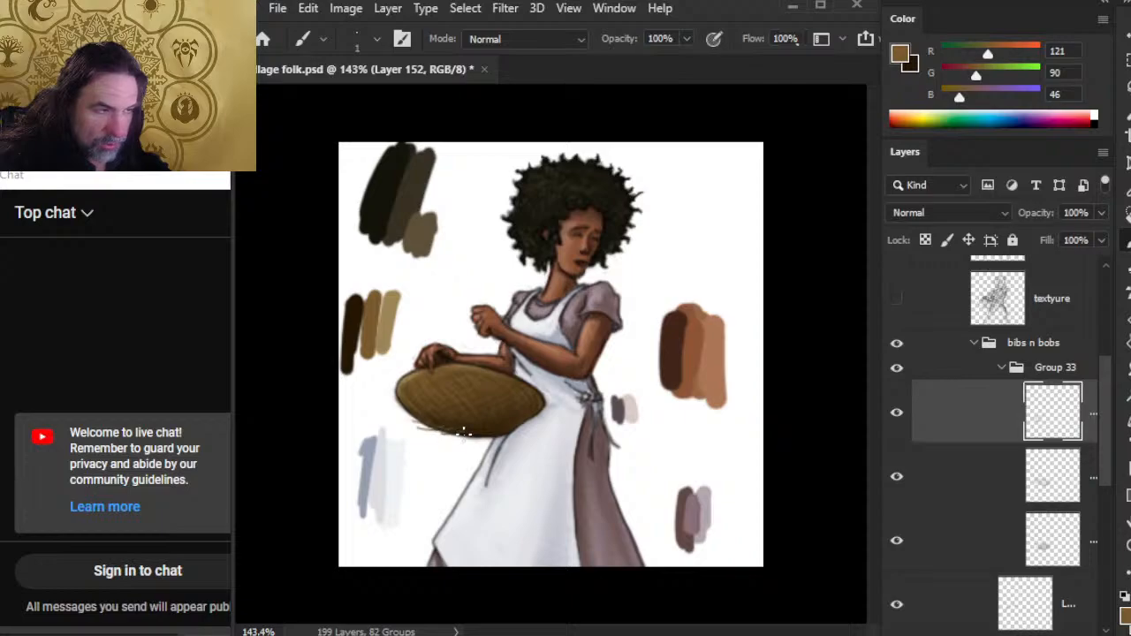
{"action": "left_click_drag", "start_coordinate": [403, 419], "coordinate": [430, 415]}
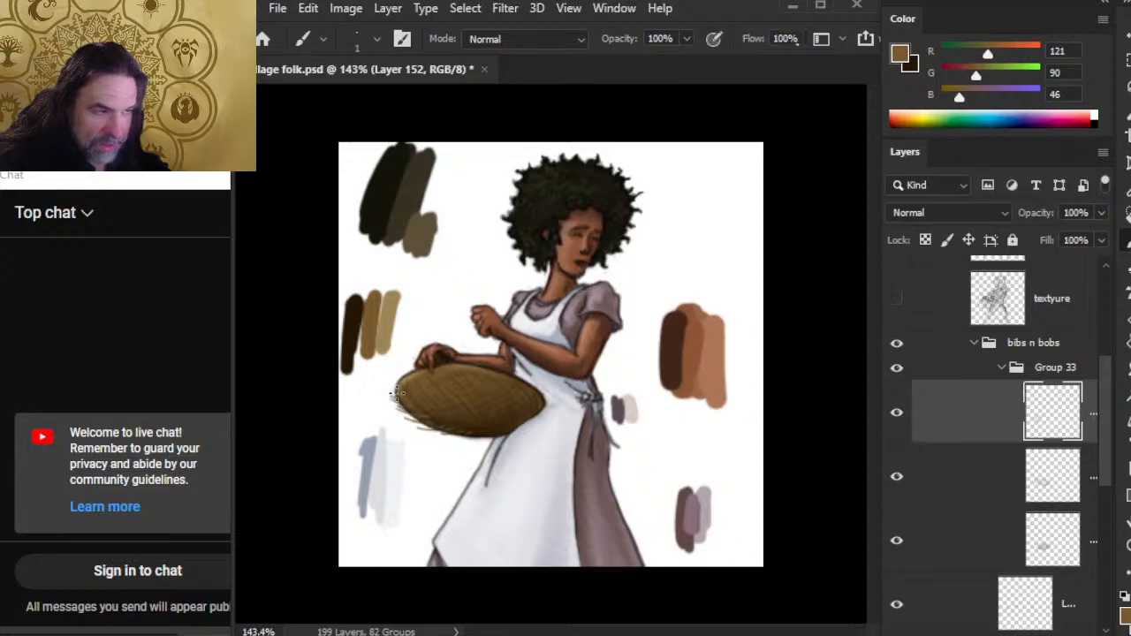
{"action": "key", "text": "ctrl"}
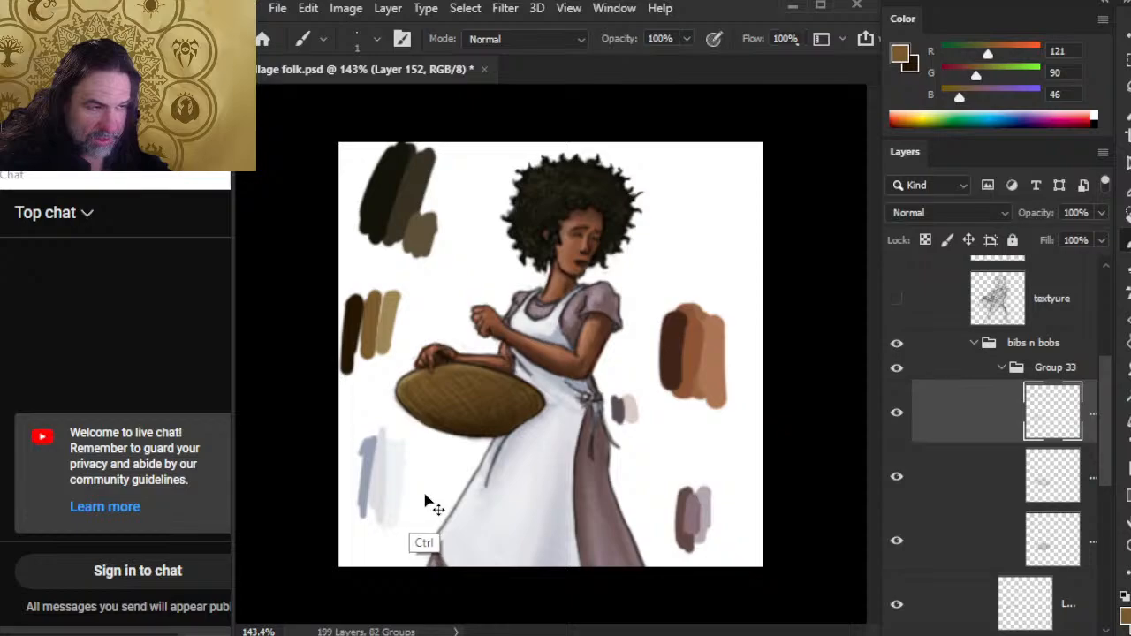
{"action": "key", "text": "ctrl"}
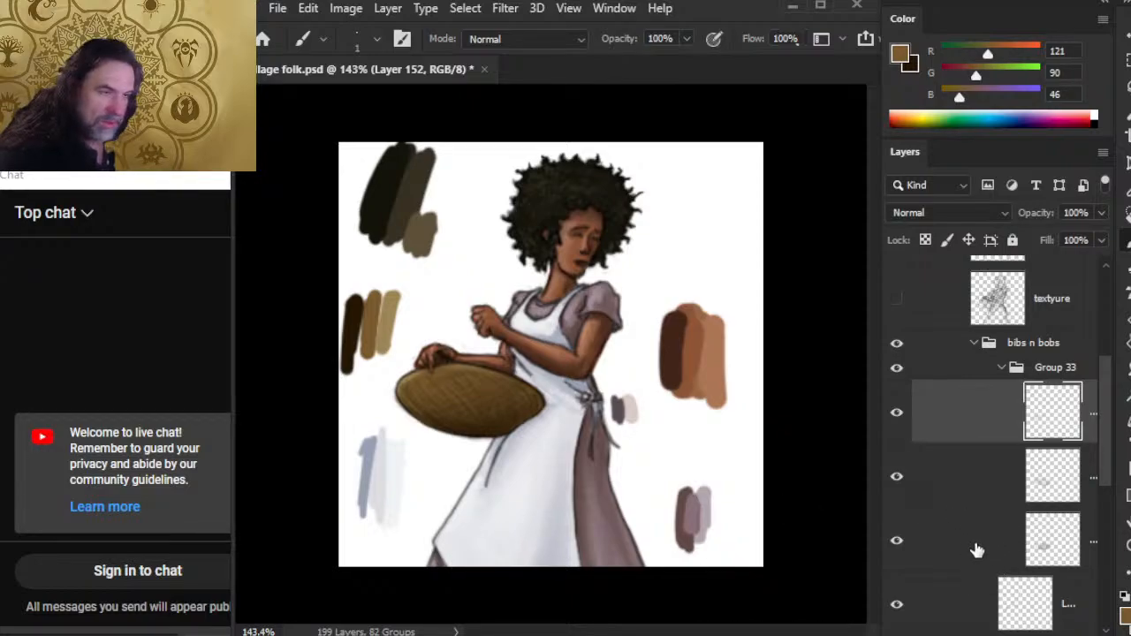
- Add a layer at the top of the weave group, paint mid-brown strands across the basket's lower left, erase the overhanging ends, and smudge them
{"action": "left_click", "coordinate": [1049, 635]}
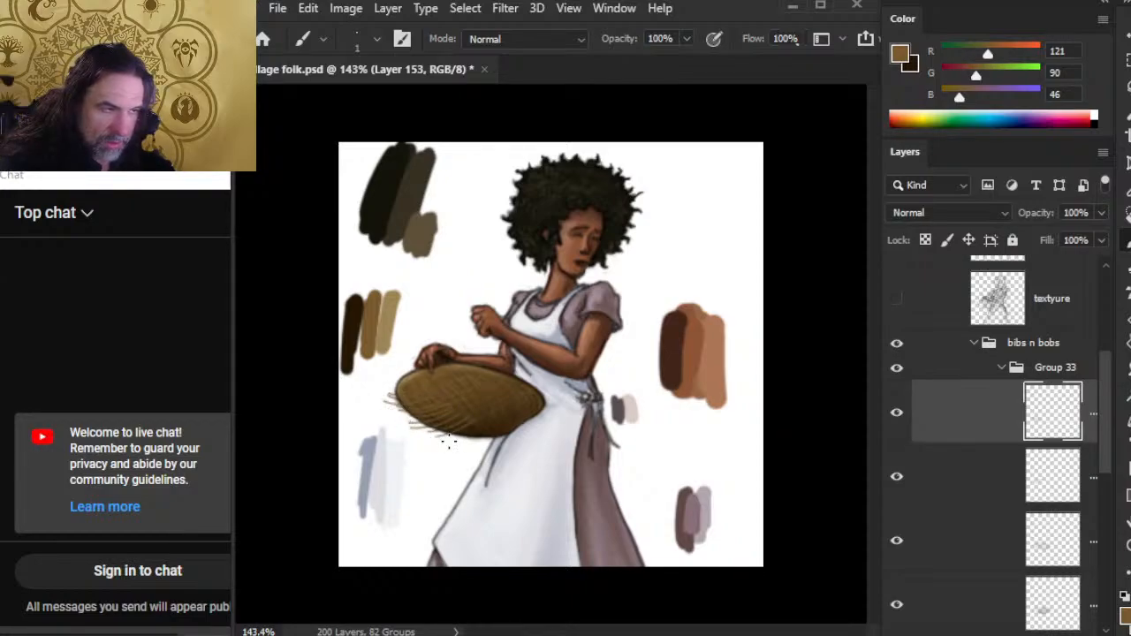
{"action": "key", "text": "e"}
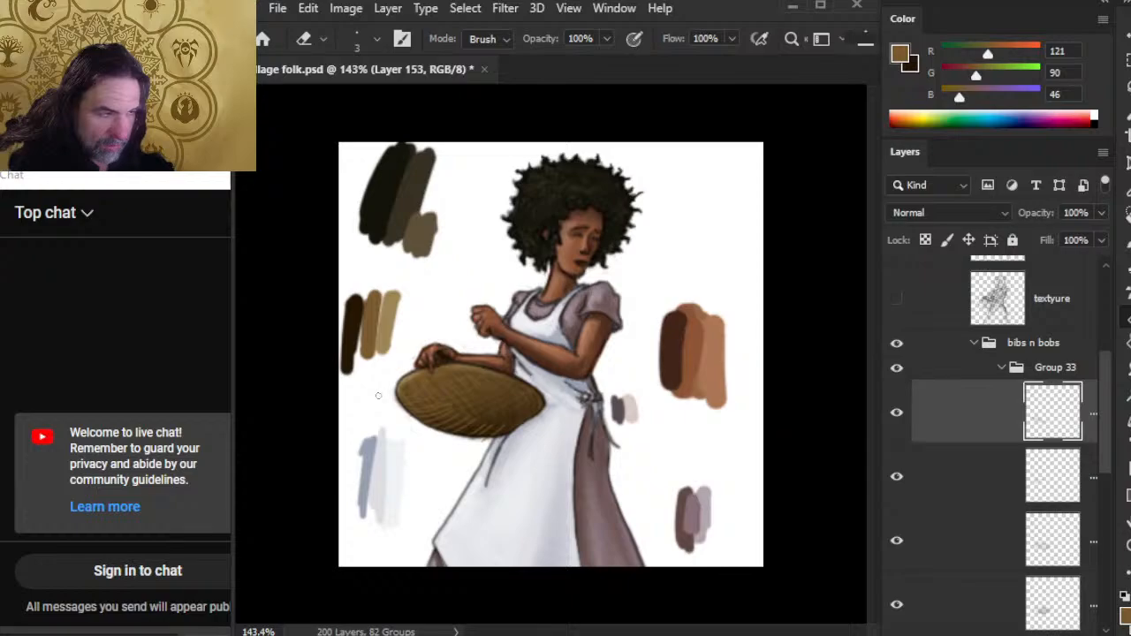
{"action": "key", "text": "r"}
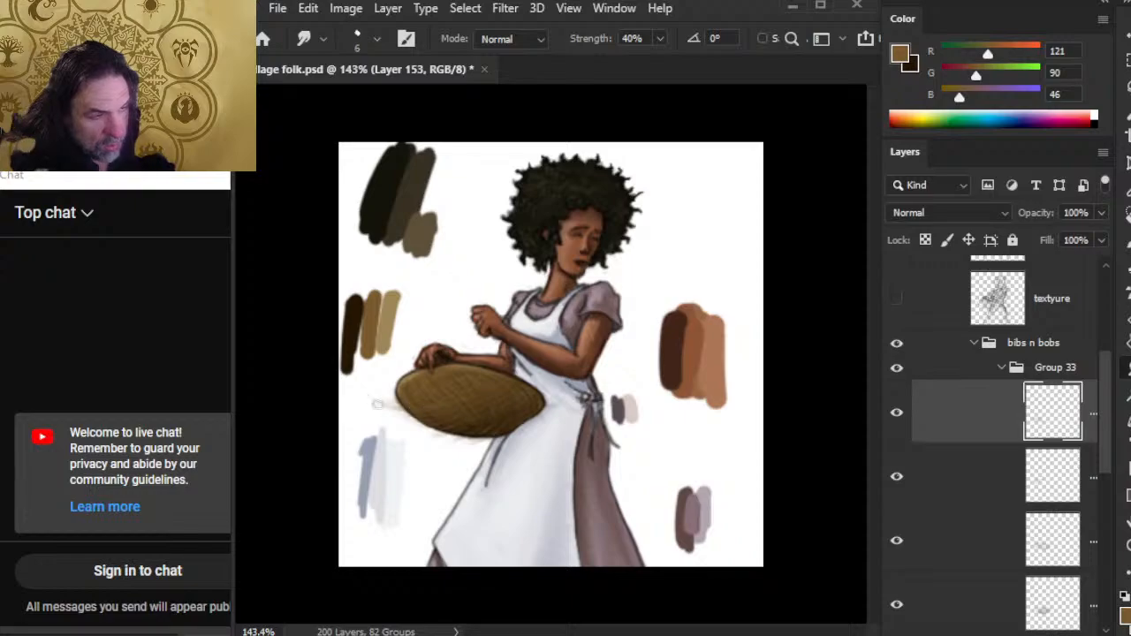
{"action": "key", "text": "e"}
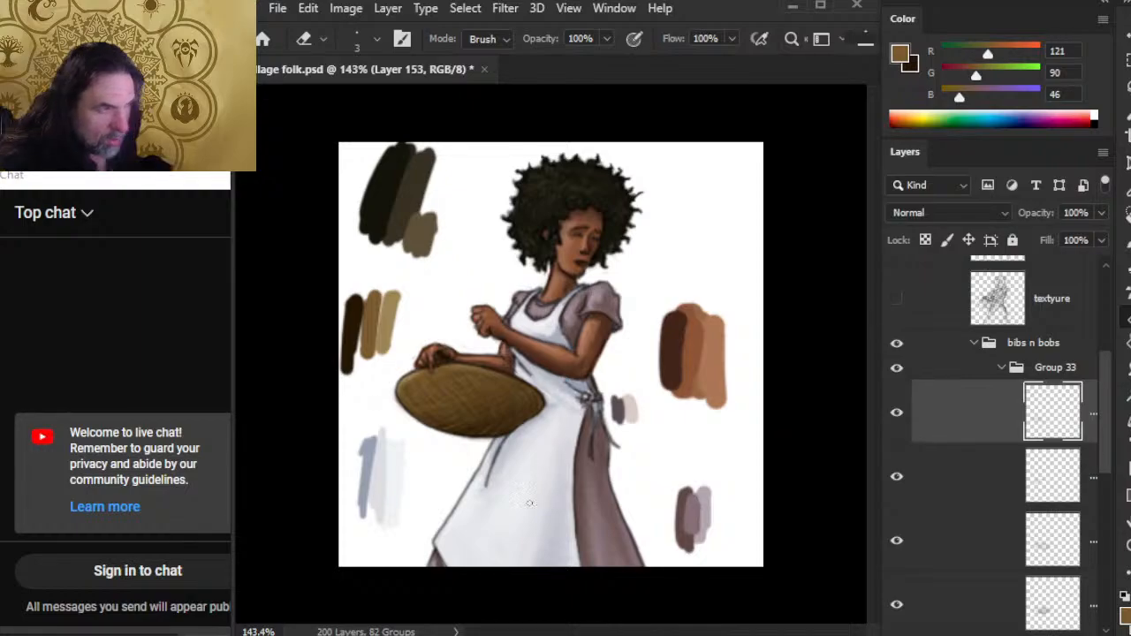
{"action": "key", "text": "r"}
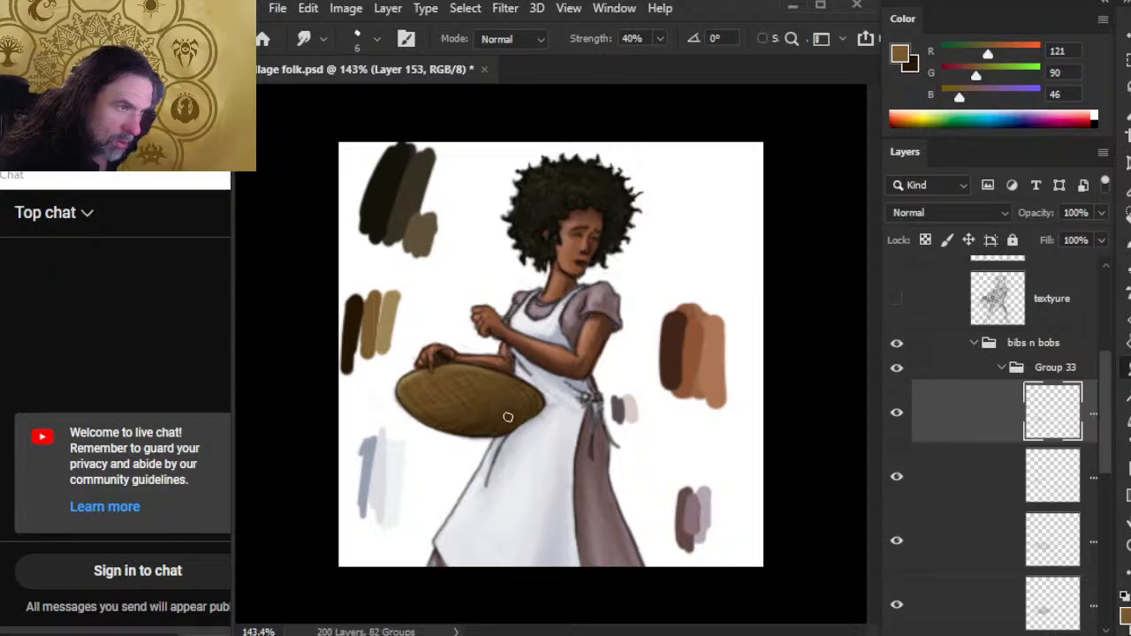
{"action": "key", "text": "e"}
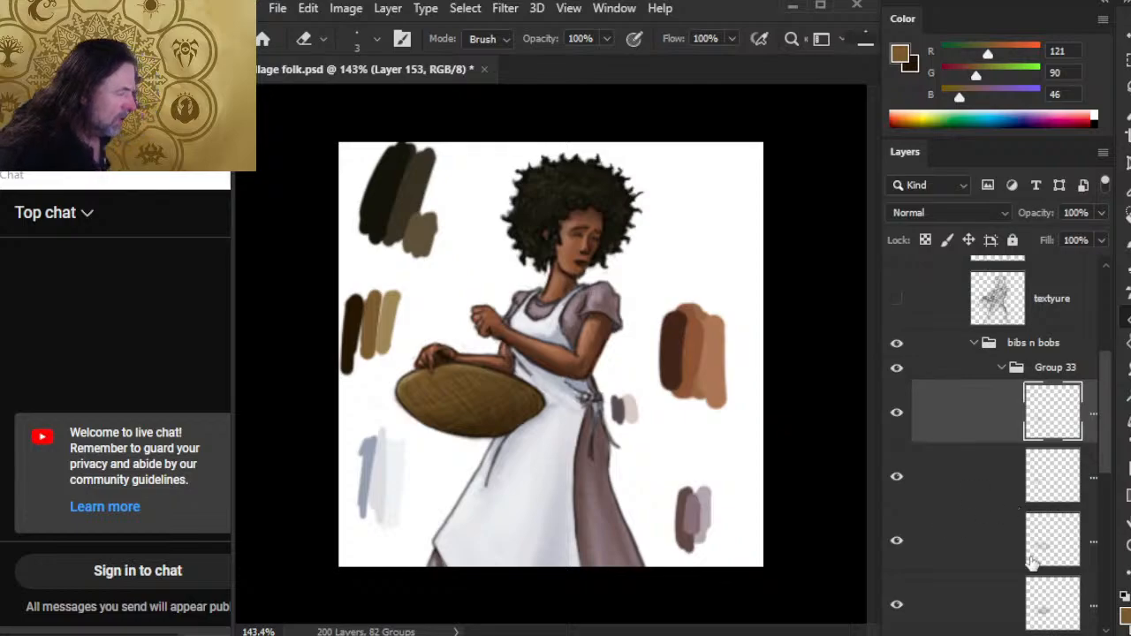
- Add another layer above, paint fine highlight strands on the basket in the light tan swatch color, and smudge them into the weave
{"action": "key", "text": "ctrl+shift+alt+n"}
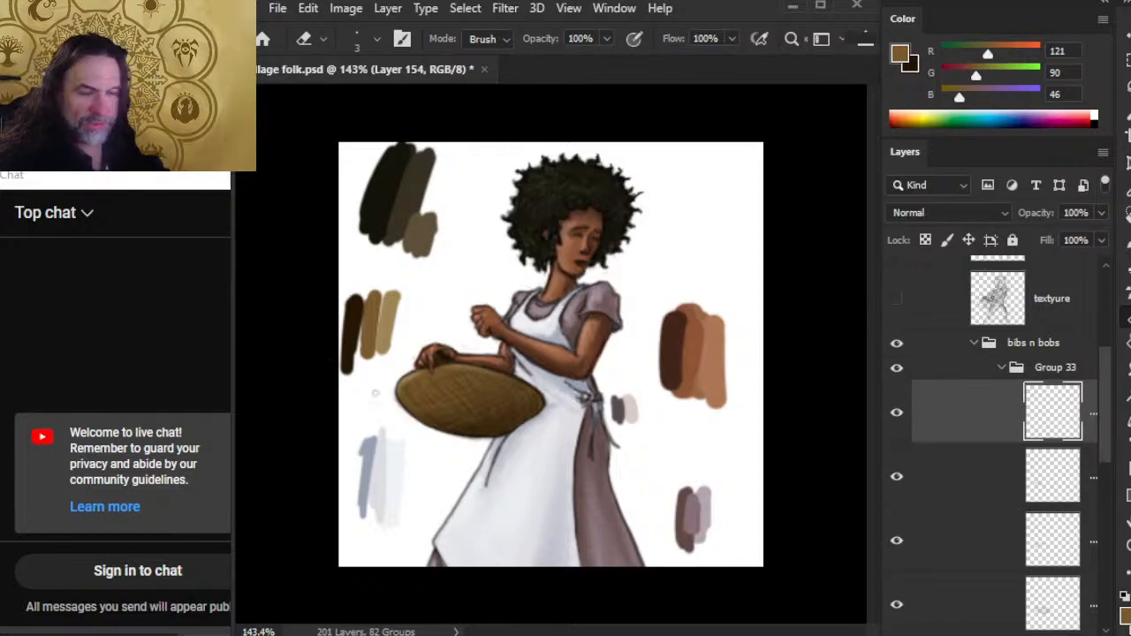
{"action": "key", "text": "b"}
{"action": "left_click", "coordinate": [394, 344], "text": "alt"}
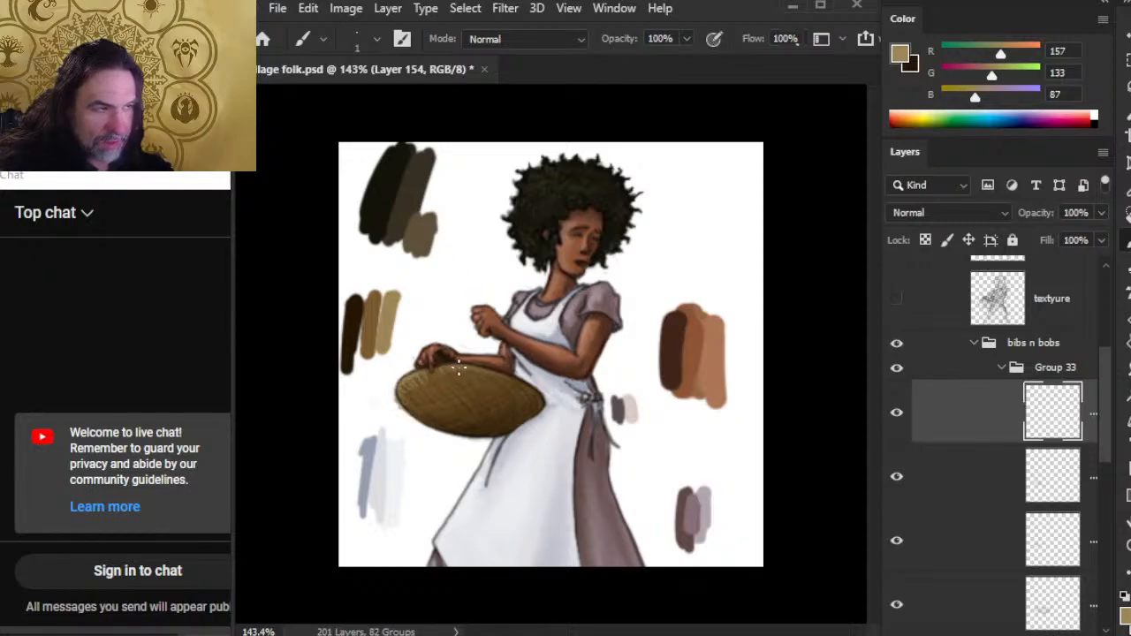
{"action": "key", "text": "r"}
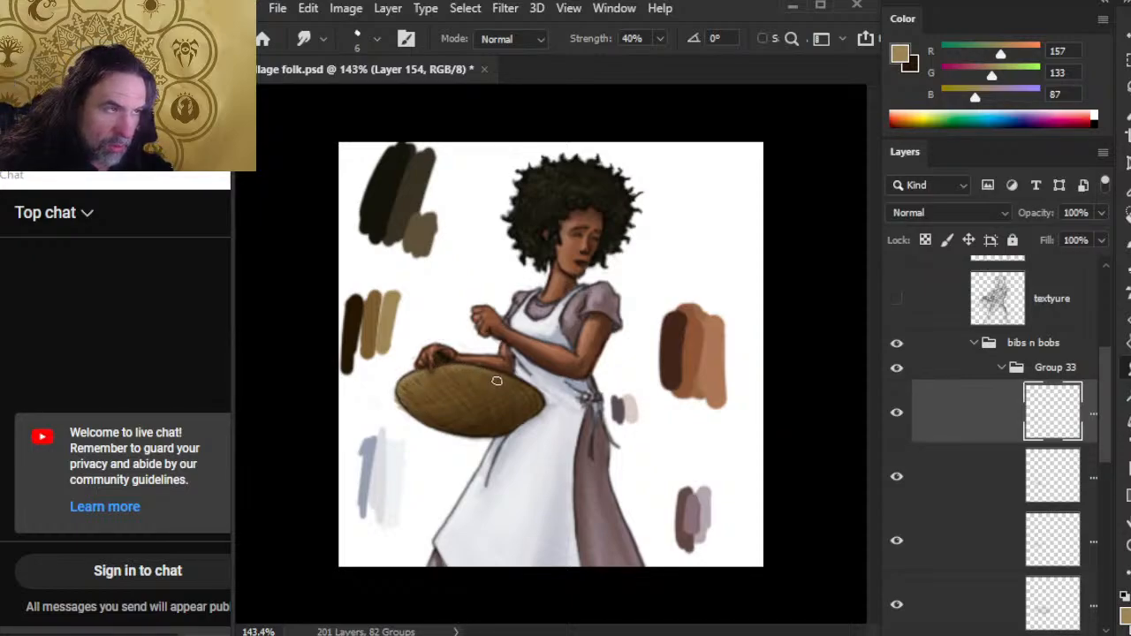
{"action": "key", "text": "b"}
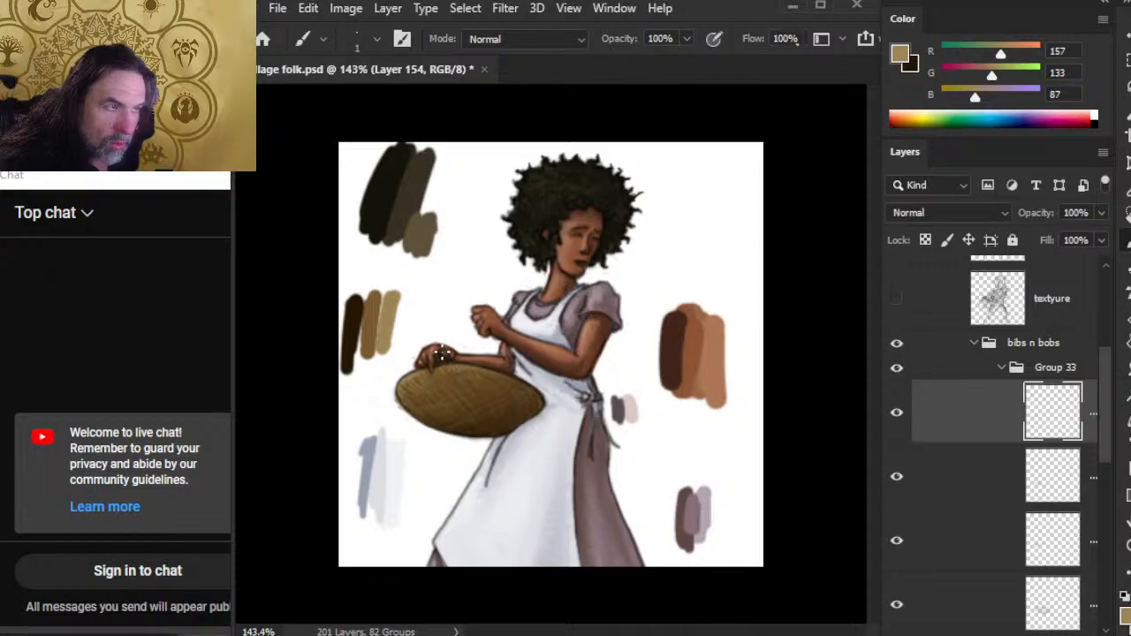
{"action": "key", "text": "r"}
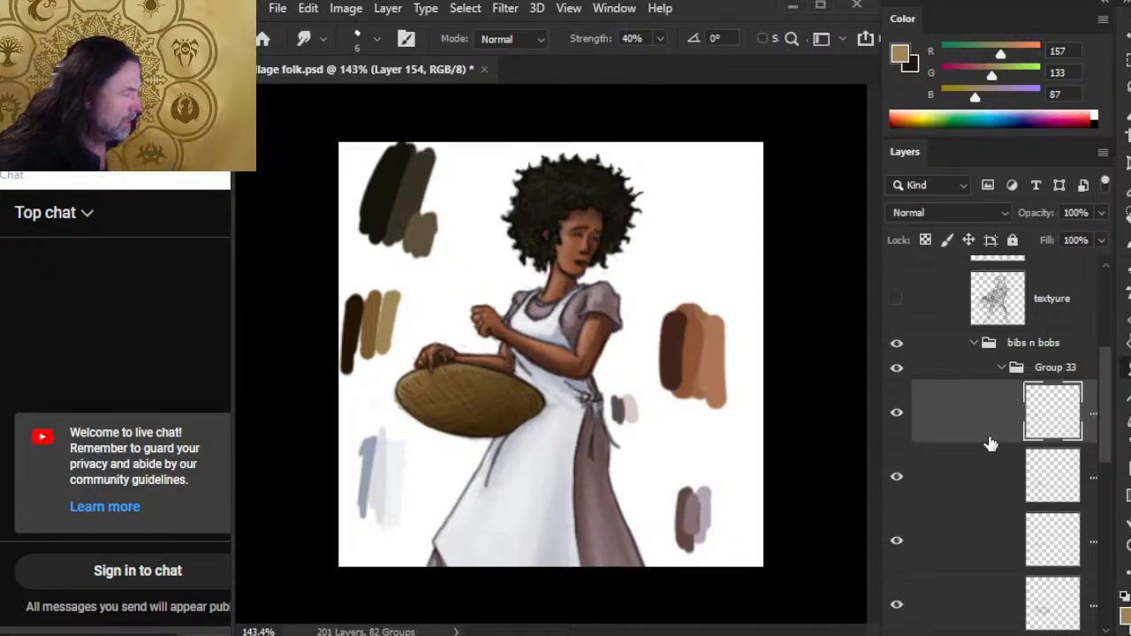
- On a new layer, paint curved light tan strands over the left half of the basket and smudge them
{"action": "key", "text": "ctrl+shift+alt+n"}
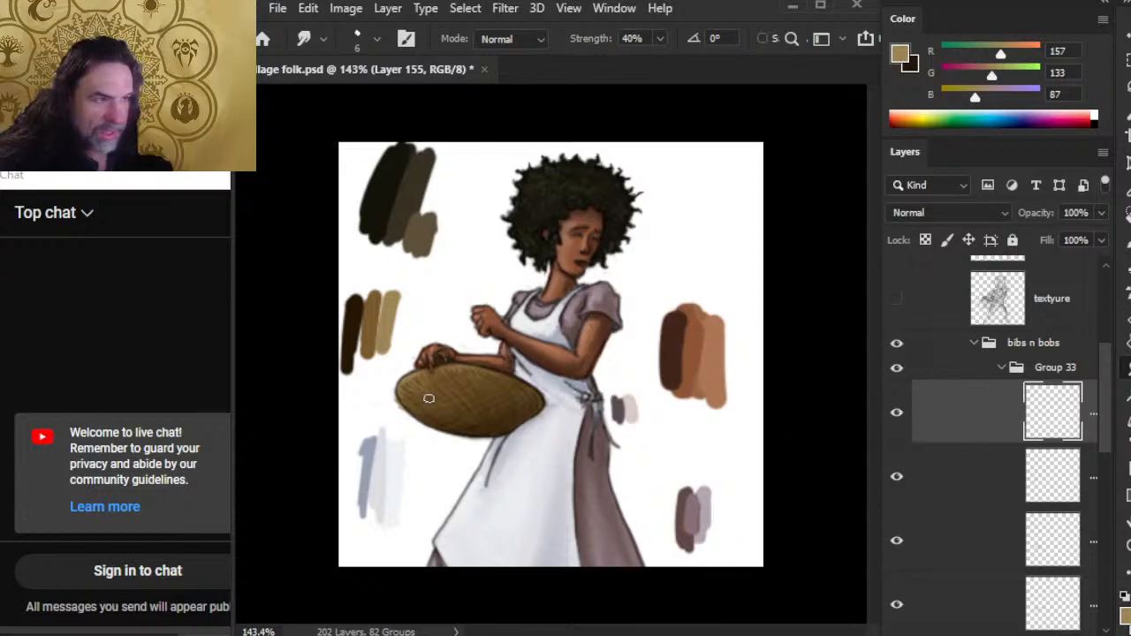
{"action": "key", "text": "b"}
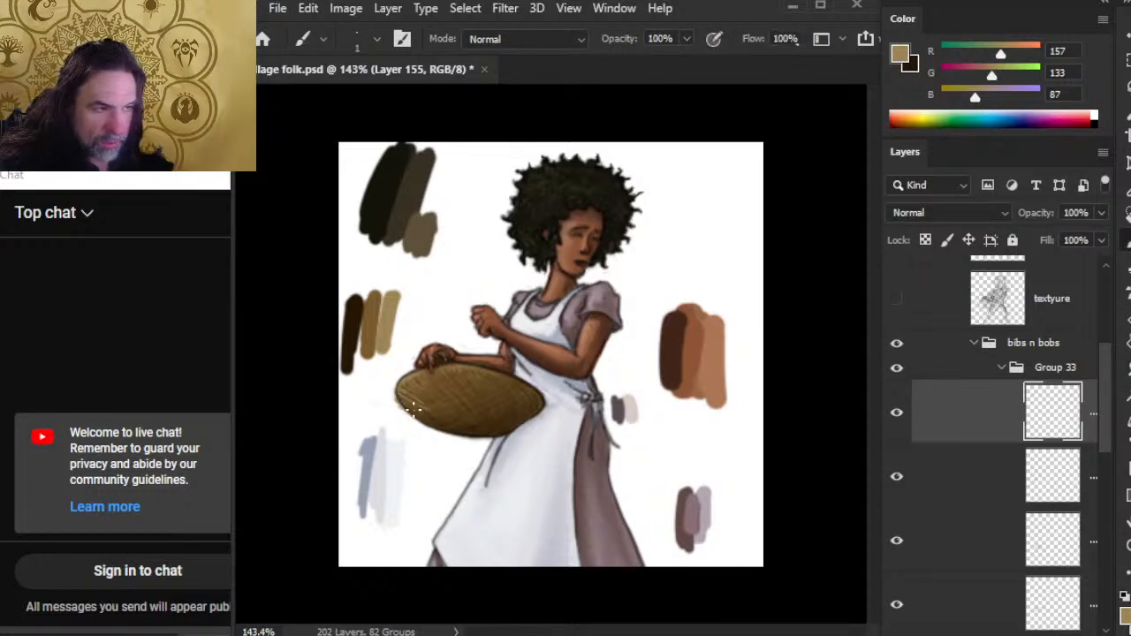
{"action": "left_click_drag", "start_coordinate": [407, 399], "coordinate": [439, 406]}
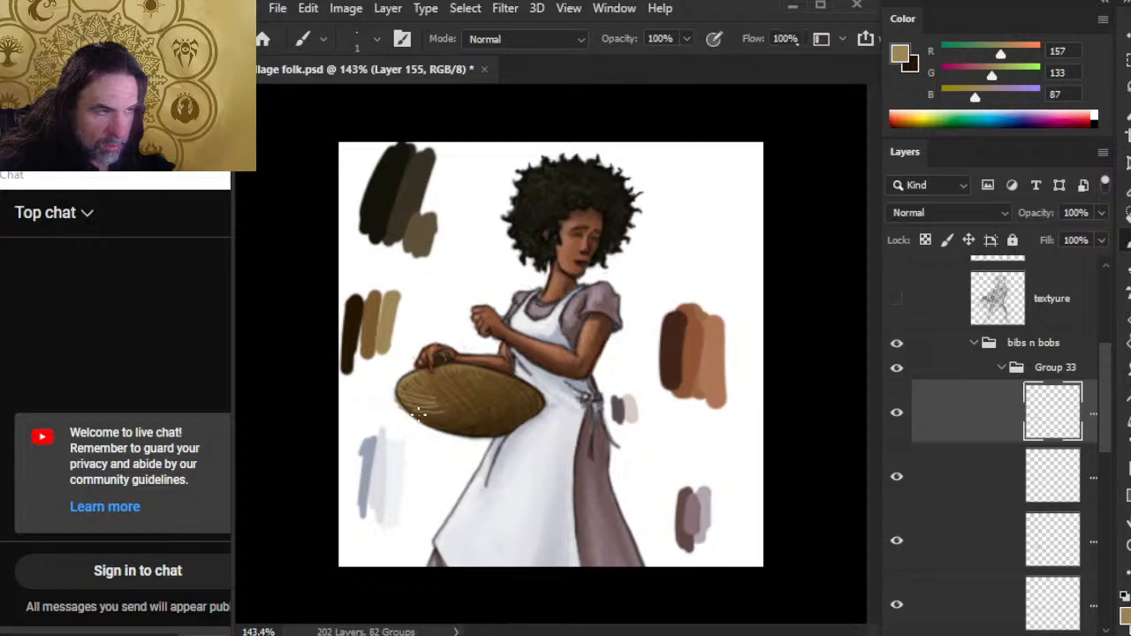
{"action": "left_click_drag", "start_coordinate": [402, 386], "coordinate": [424, 393]}
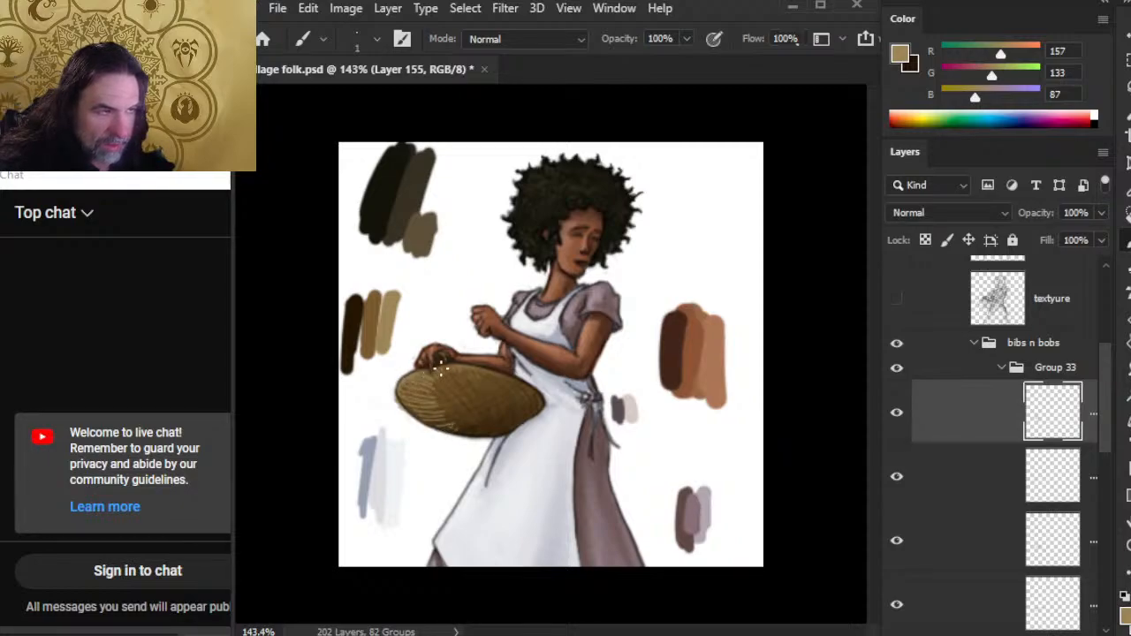
{"action": "key", "text": "r"}
{"action": "mouse_move", "coordinate": [451, 393]}
{"action": "left_mouse_down"}
{"action": "mouse_move", "coordinate": [467, 394]}
{"action": "mouse_move", "coordinate": [431, 384]}
{"action": "left_mouse_up"}
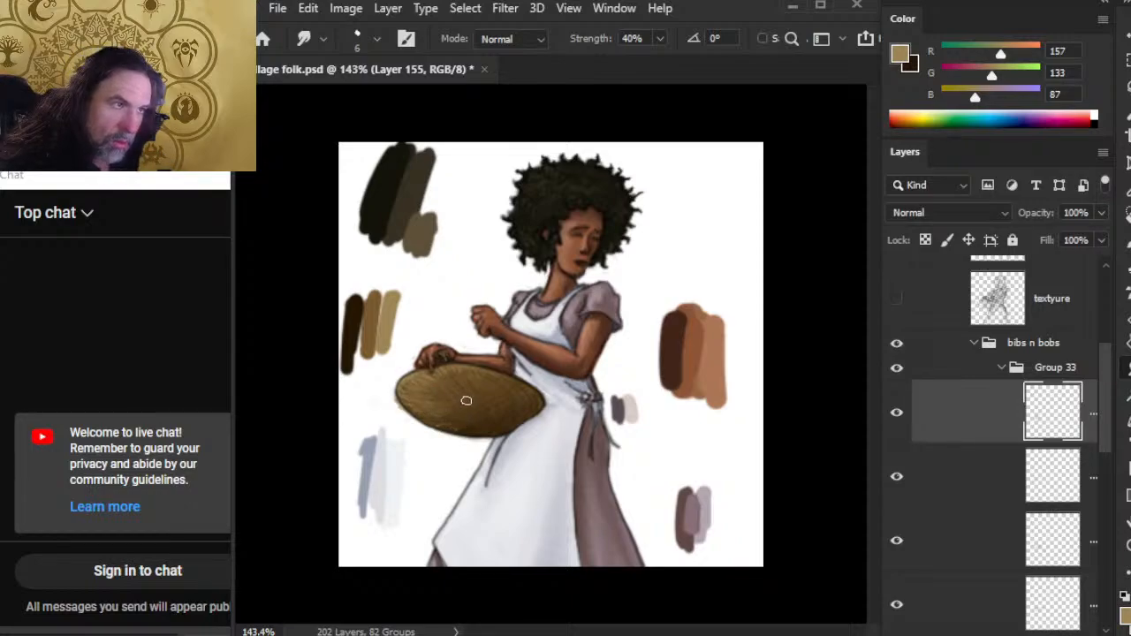
- Clean up and soften the tan strands with the Eraser and Smudge tools, and lower their layer's opacity to about 45%
{"action": "key", "text": "e"}
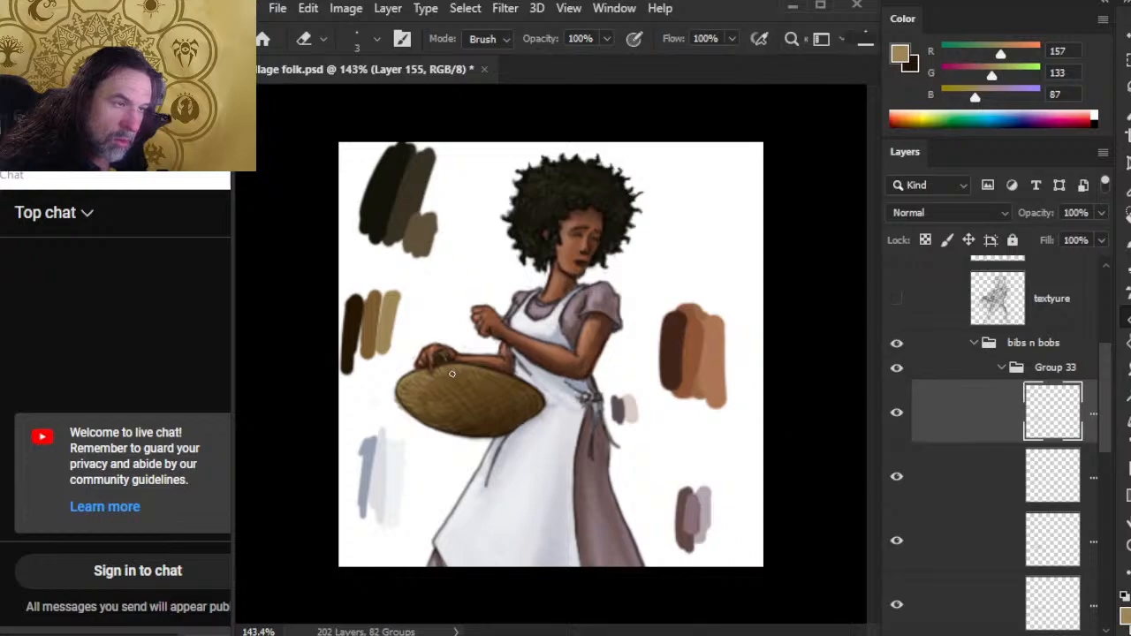
{"action": "key", "text": "r"}
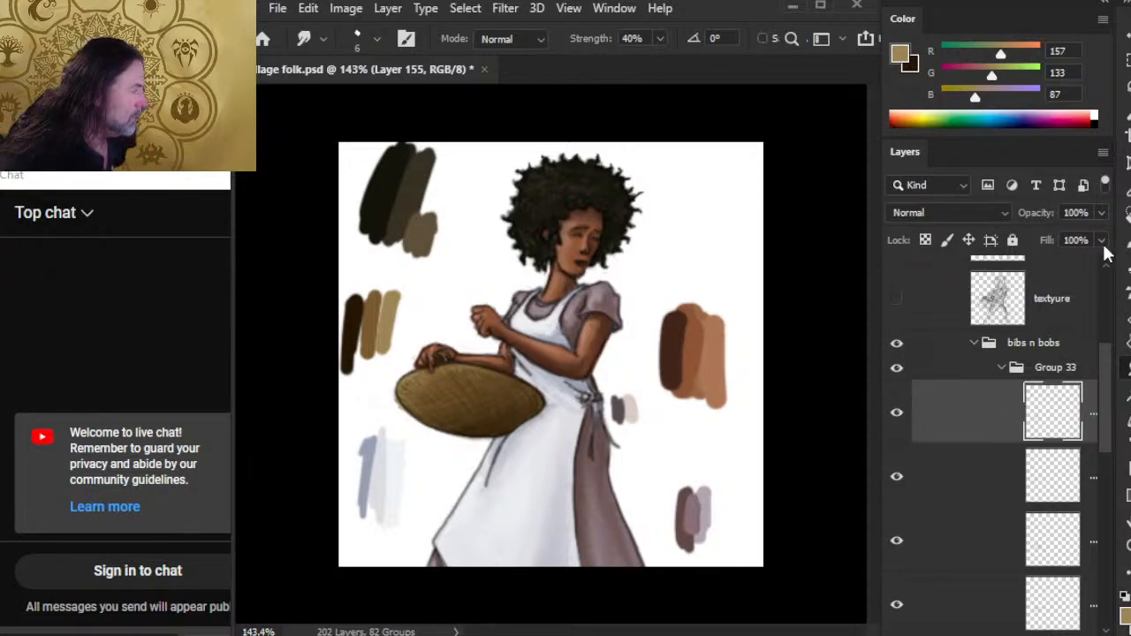
{"action": "left_click", "coordinate": [1101, 213]}
{"action": "left_click_drag", "start_coordinate": [1103, 234], "coordinate": [1043, 241]}
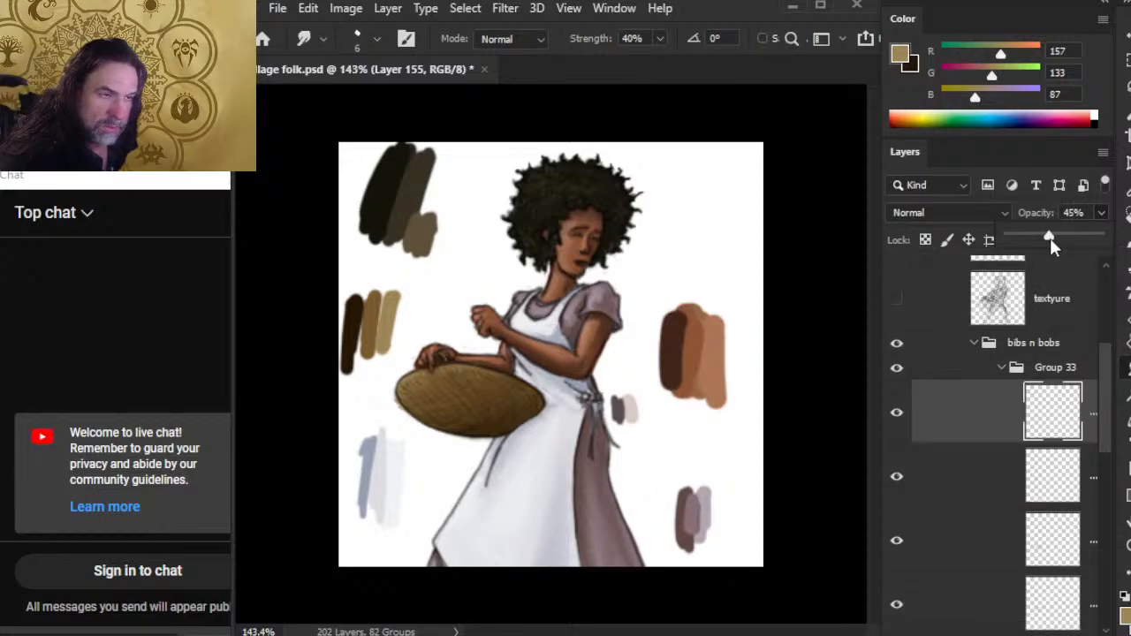
- Add a layer at the top of the weave group, paint light tan strands toward the basket's lower right, and smudge them
{"action": "left_click", "coordinate": [1041, 626]}
{"action": "key", "text": "b"}
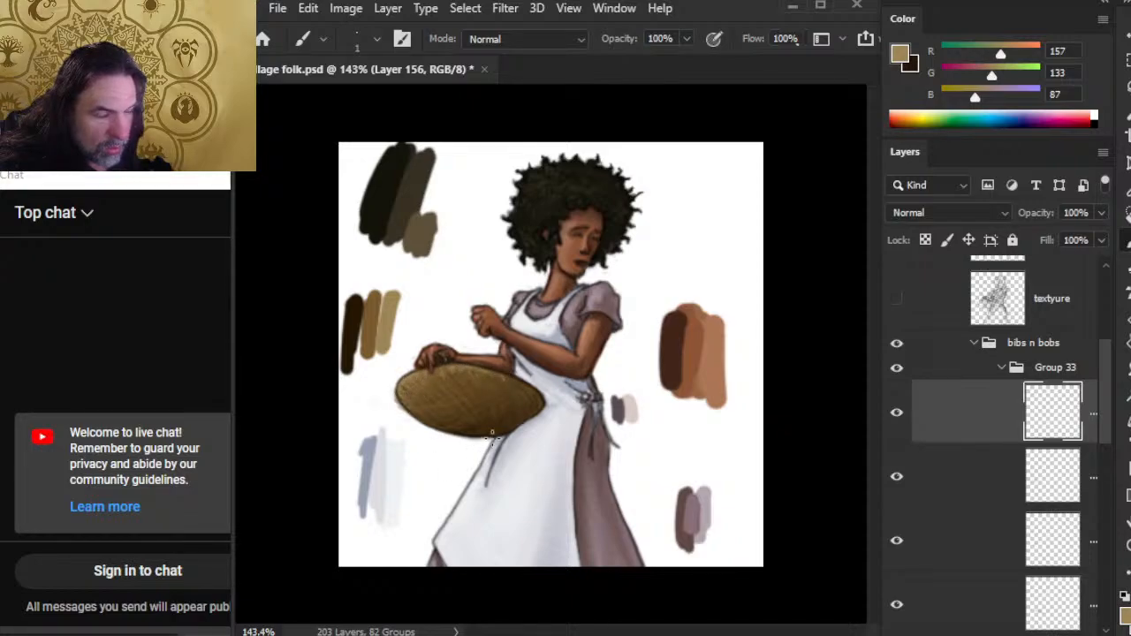
{"action": "key", "text": "r"}
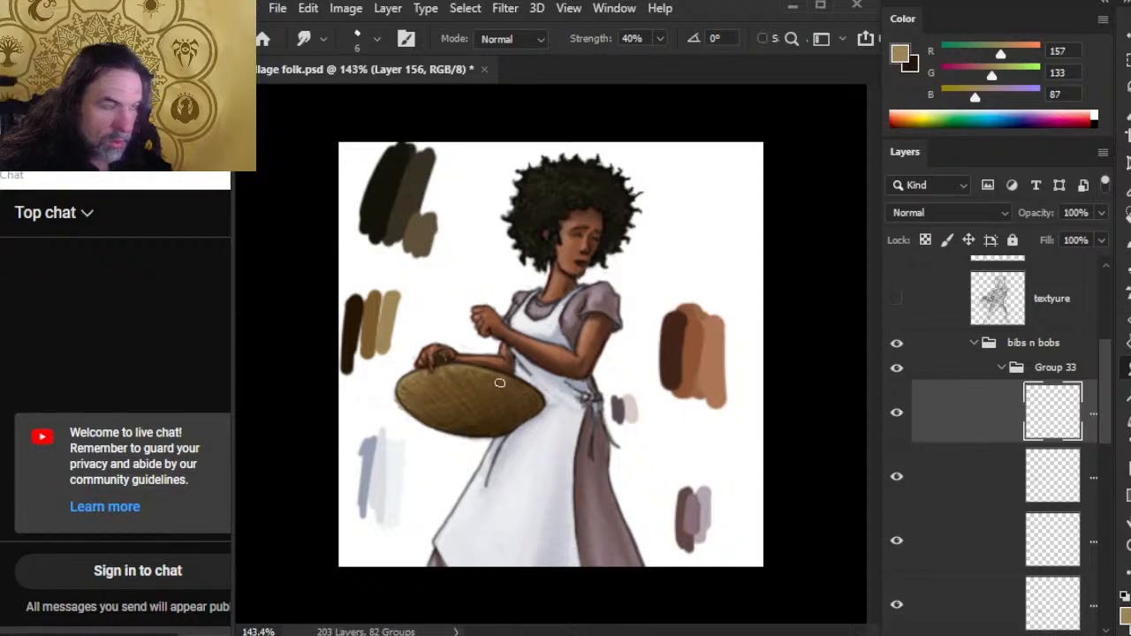
- Sample the darkest brown swatch, paint thin dark strands across the basket's middle and right side, and smudge them
{"action": "key", "text": "b"}
{"action": "left_click", "coordinate": [355, 334], "text": "alt"}
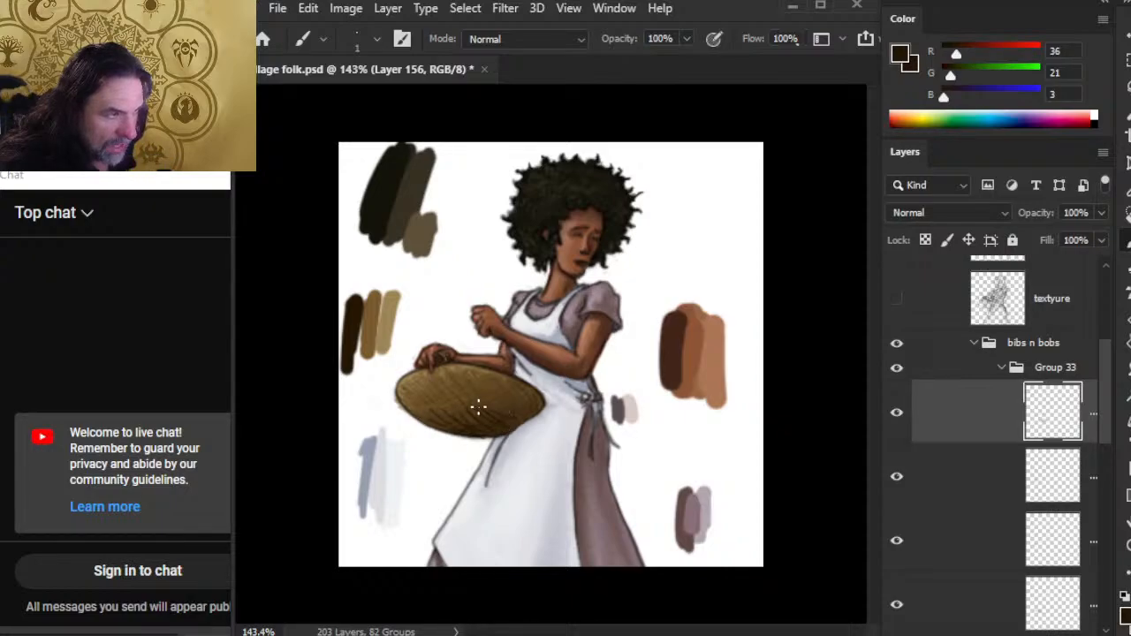
{"action": "key", "text": "r"}
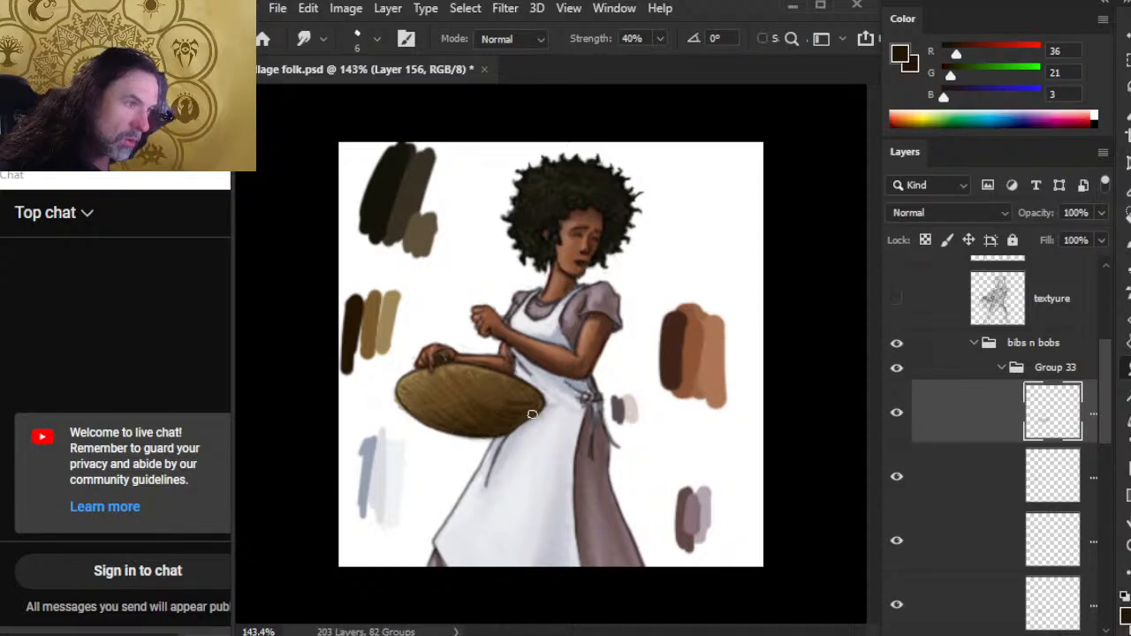
{"action": "key", "text": "b"}
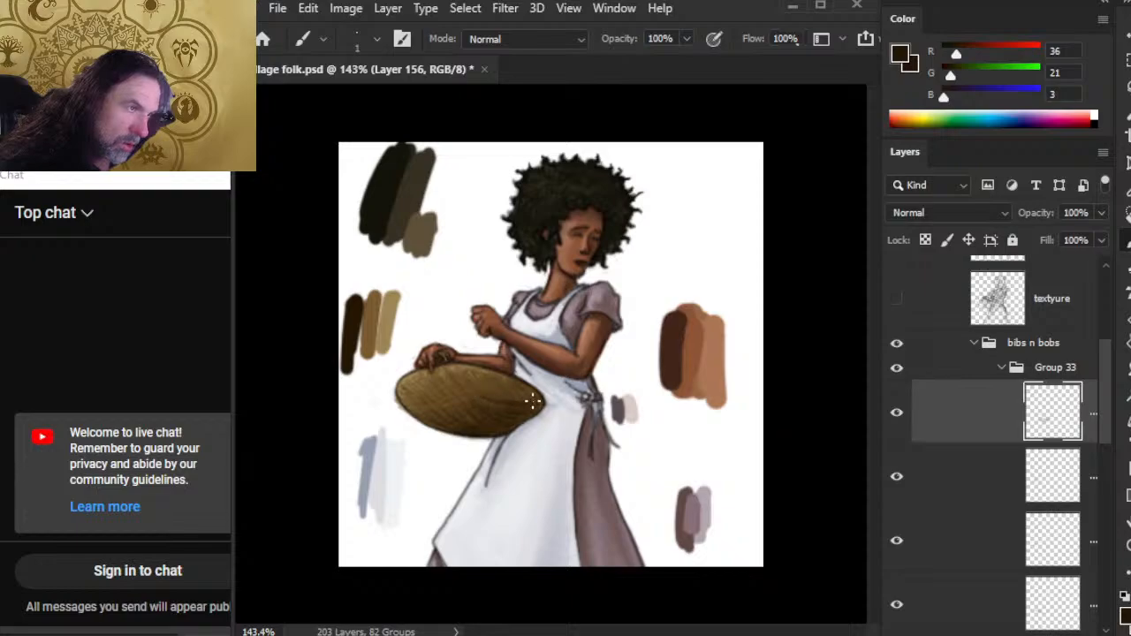
{"action": "key", "text": "r"}
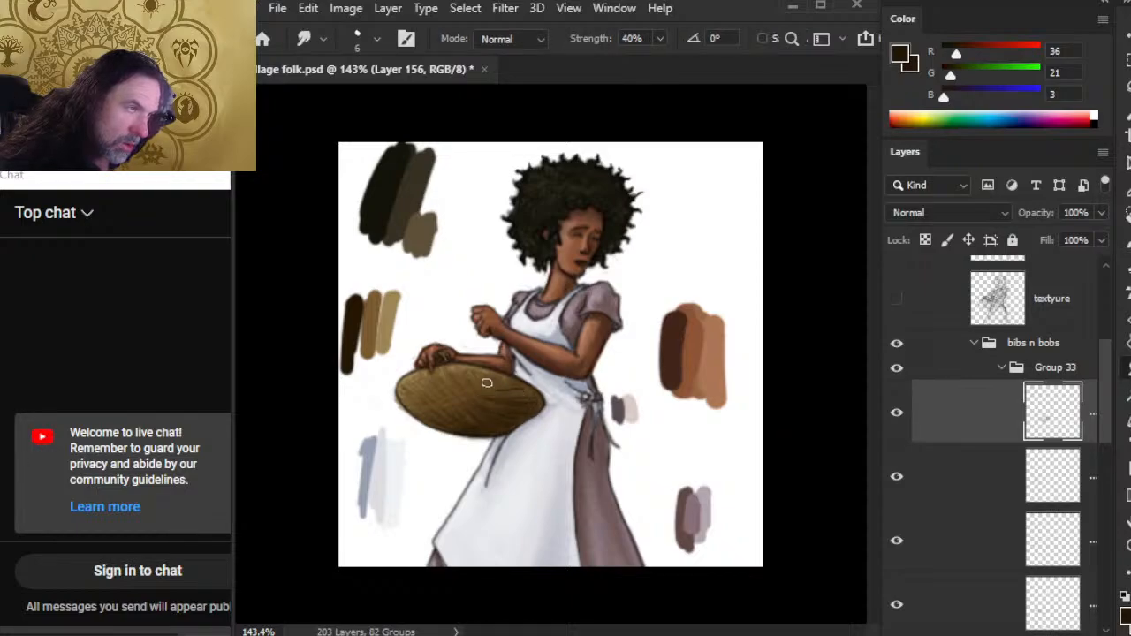
{"action": "key", "text": "ctrl"}
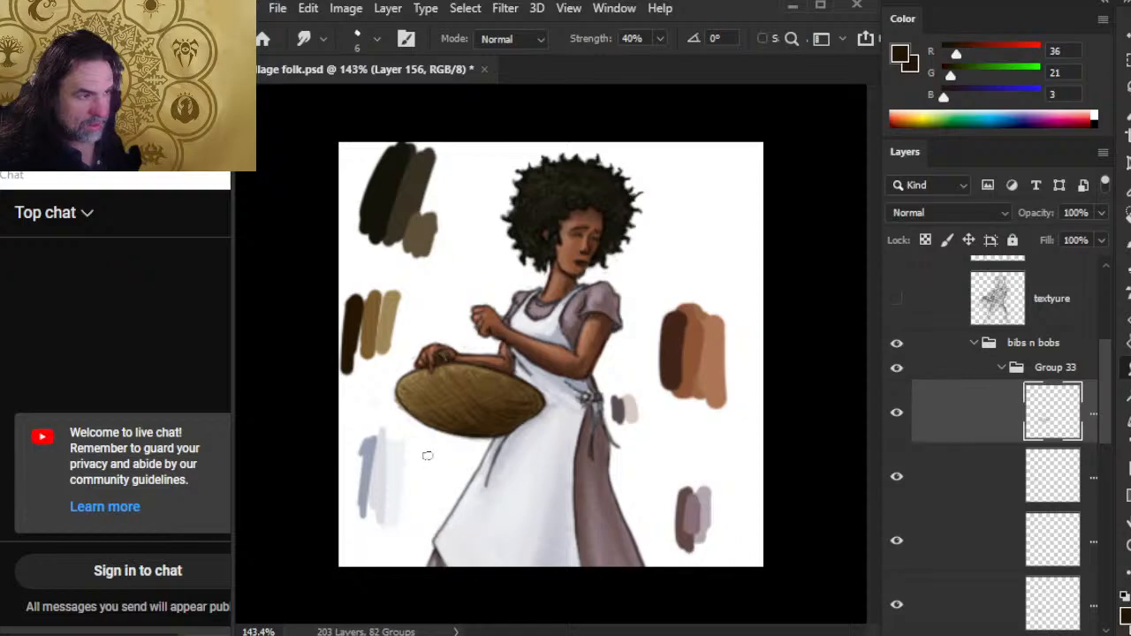
- Paint more dark brown weave lines along the basket's lower right and left side, blending each set with the Smudge tool
{"action": "key", "text": "e"}
{"action": "key", "text": "b"}
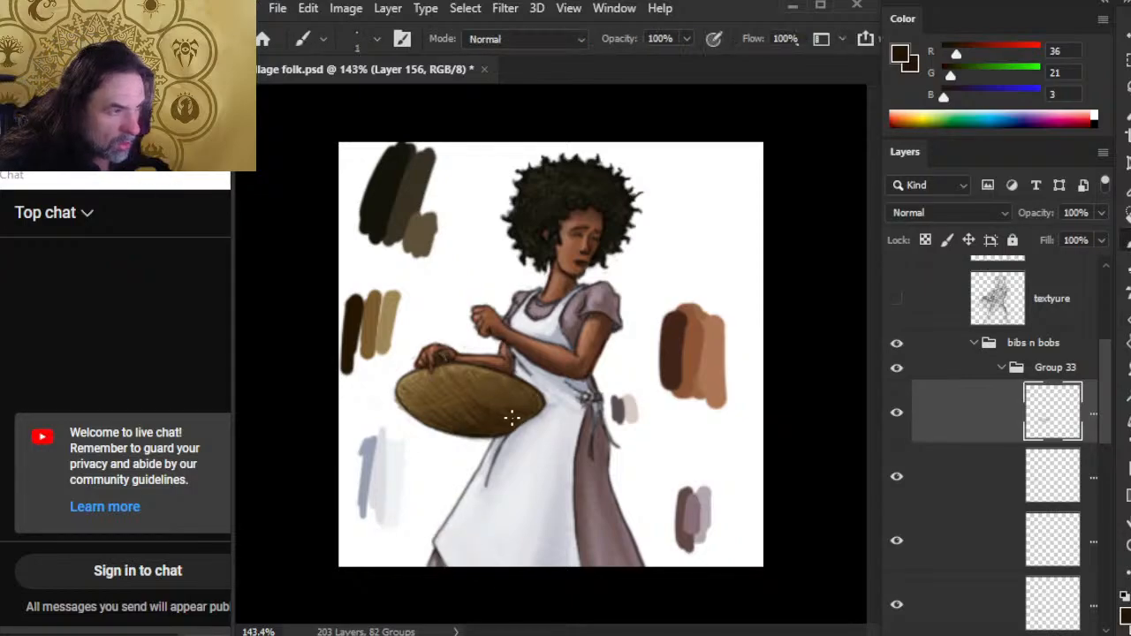
{"action": "key", "text": "r"}
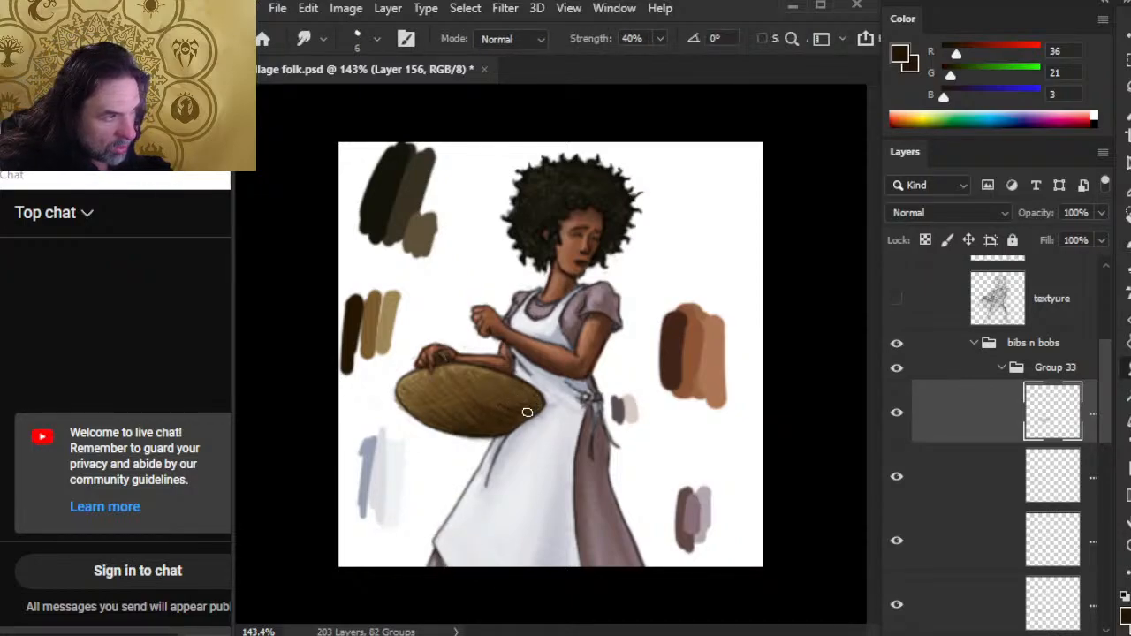
{"action": "key", "text": "b"}
{"action": "key", "text": "r"}
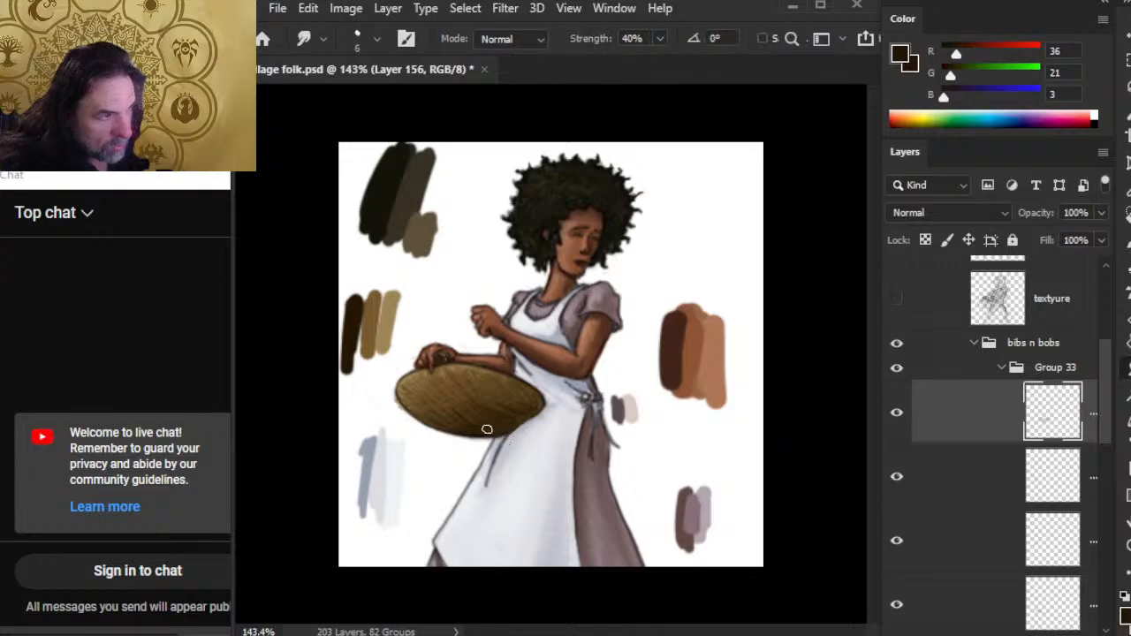
{"action": "key", "text": "b"}
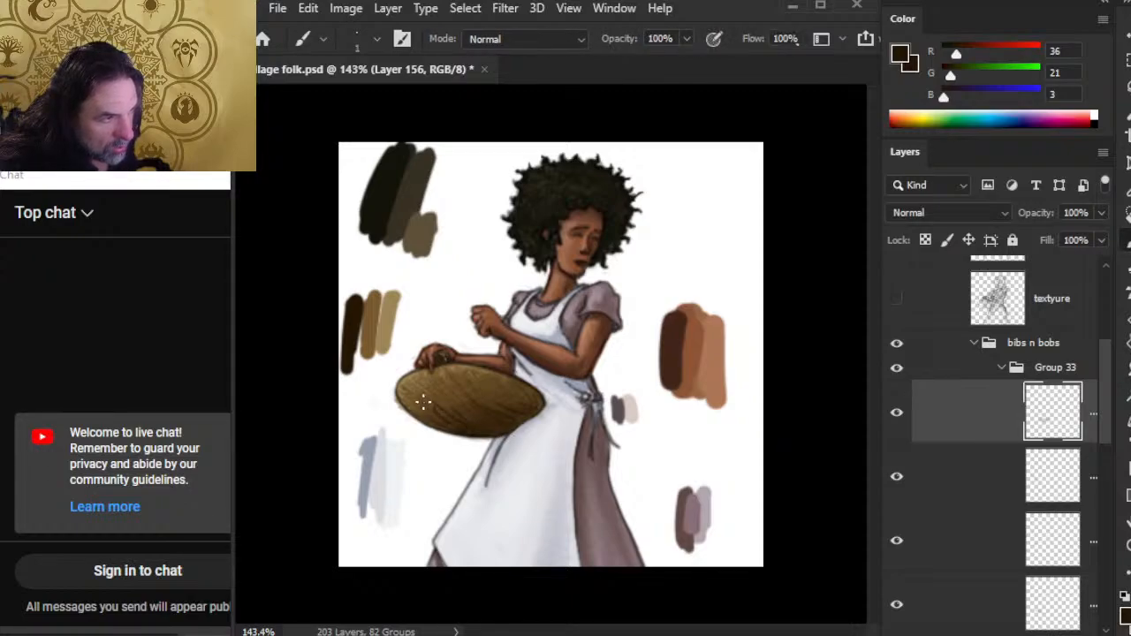
{"action": "key", "text": "r"}
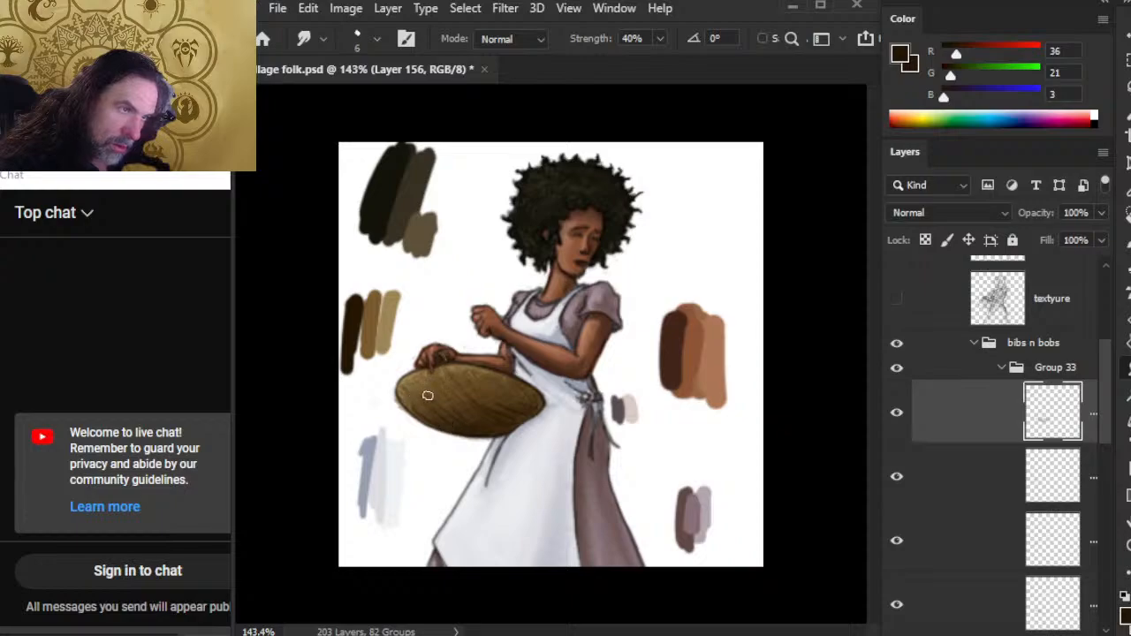
- Refine and smudge the diagonal weave strokes on the basket, and lower that layer's opacity to 85%
{"action": "key", "text": "b"}
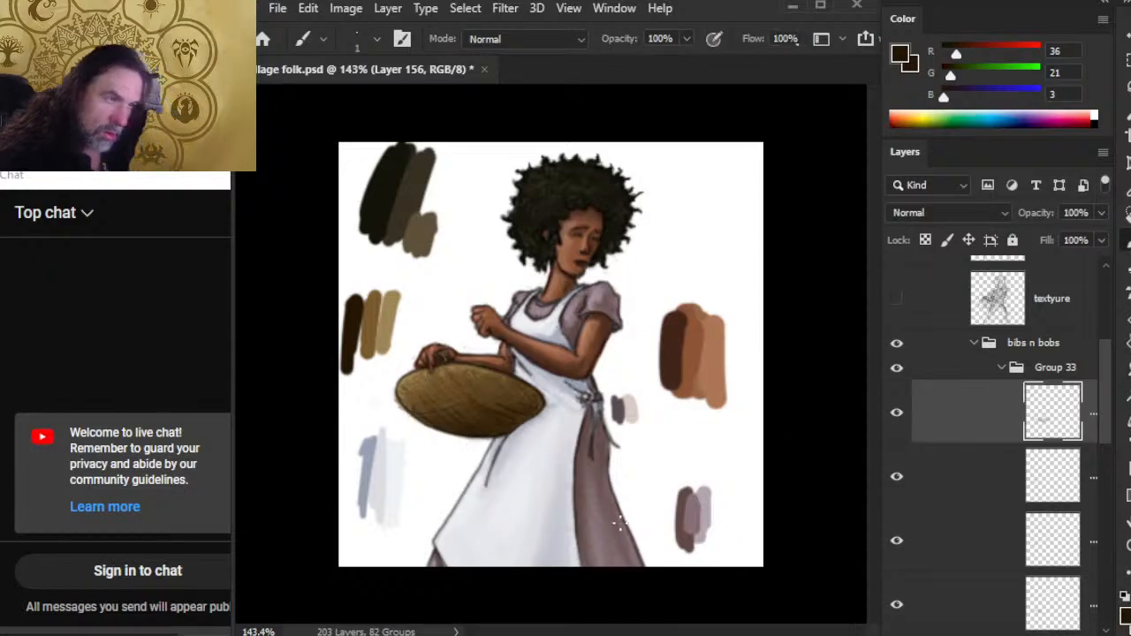
{"action": "key", "text": "r"}
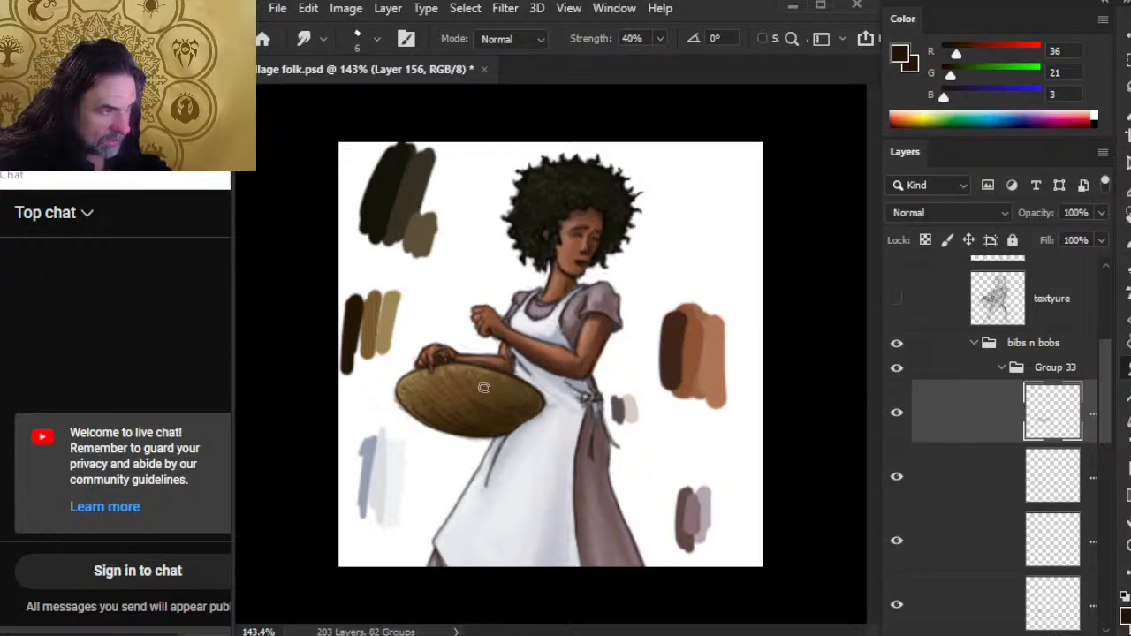
{"action": "key", "text": "e"}
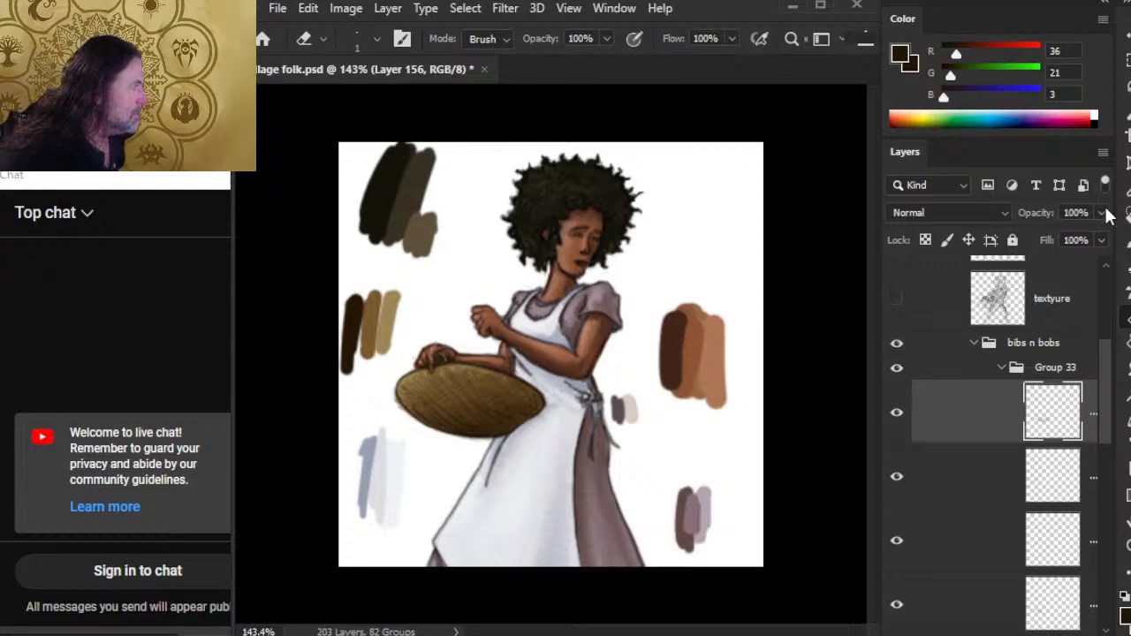
{"action": "left_click", "coordinate": [1101, 240]}
{"action": "left_click_drag", "start_coordinate": [1085, 233], "coordinate": [1086, 234]}
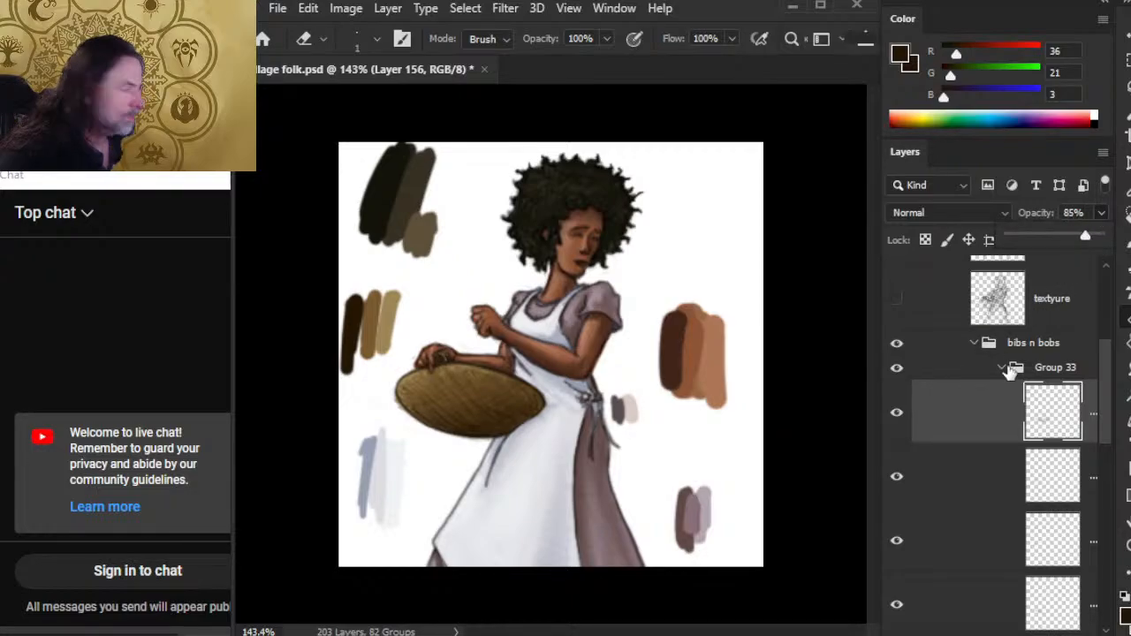
- Add a new layer and paint thin, dark, curved weave lines lengthwise across the basket with a 1 px brush
{"action": "left_click", "coordinate": [1043, 635]}
{"action": "key", "text": "b"}
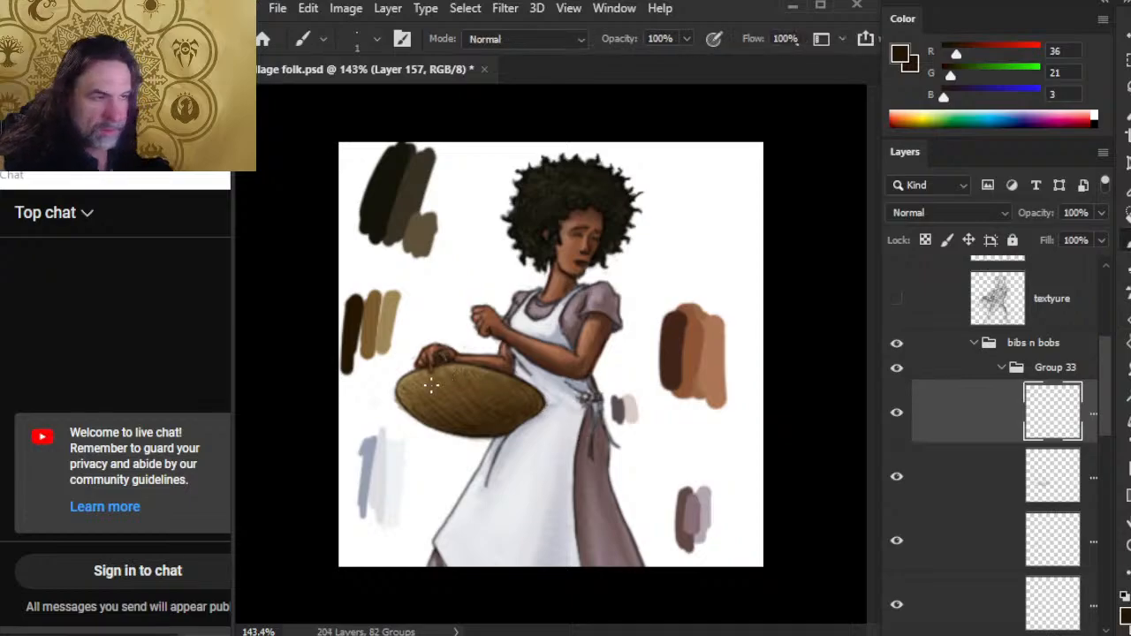
{"action": "left_click_drag", "start_coordinate": [405, 394], "coordinate": [523, 382]}
{"action": "key", "text": "ctrl+z"}
{"action": "left_click_drag", "start_coordinate": [402, 389], "coordinate": [510, 389]}
{"action": "left_click_drag", "start_coordinate": [410, 390], "coordinate": [495, 389]}
{"action": "left_click_drag", "start_coordinate": [412, 395], "coordinate": [492, 398]}
{"action": "left_click_drag", "start_coordinate": [419, 406], "coordinate": [470, 405]}
{"action": "left_click_drag", "start_coordinate": [428, 408], "coordinate": [473, 409]}
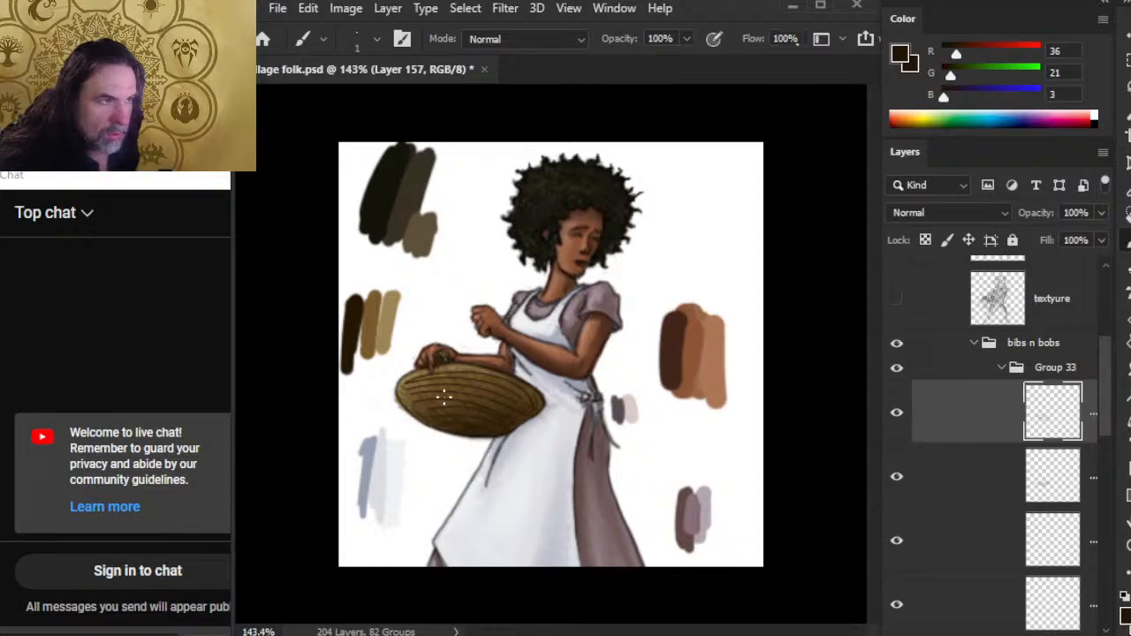
- Smudge the lengthwise basket lines at 40% strength and lower their layer's opacity to 55%
{"action": "key", "text": "r"}
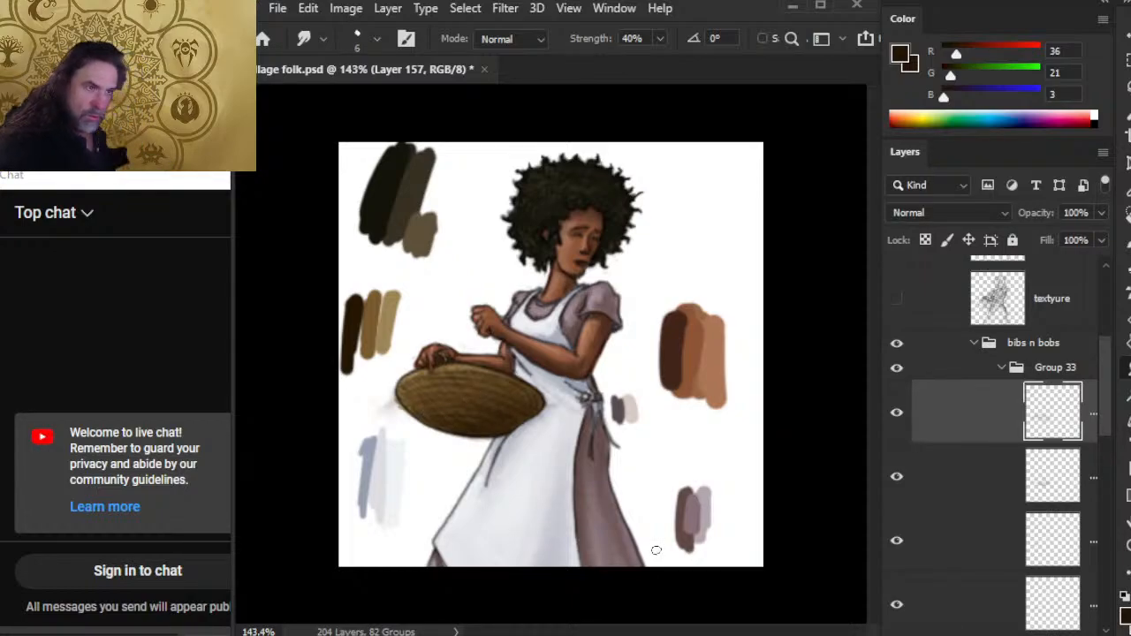
{"action": "left_click", "coordinate": [1101, 240]}
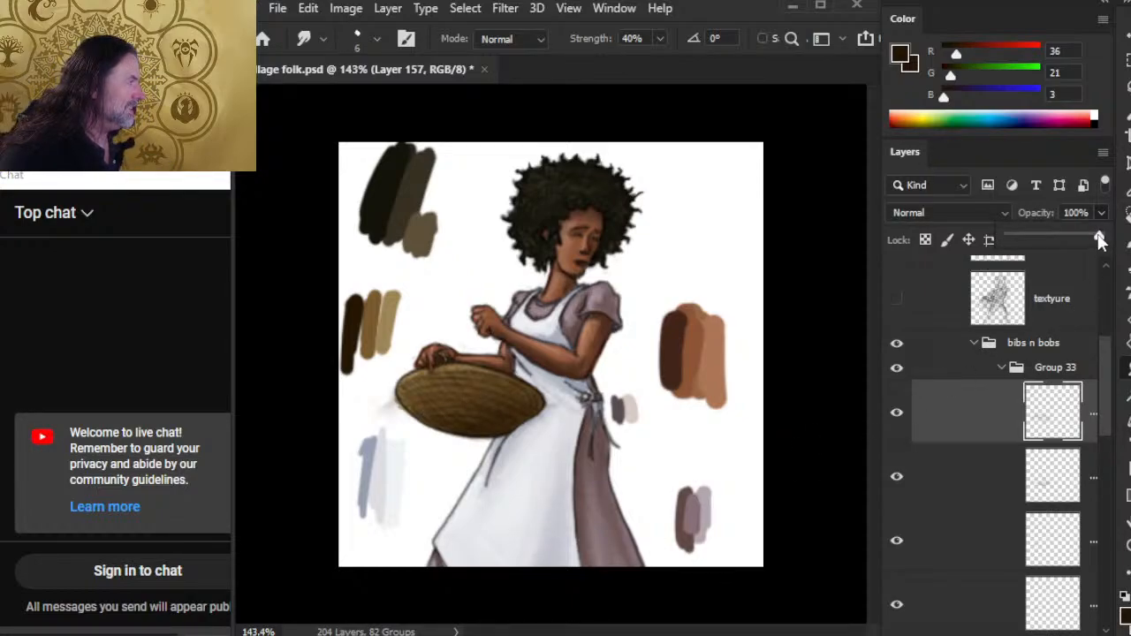
{"action": "left_click_drag", "start_coordinate": [1100, 239], "coordinate": [1079, 240]}
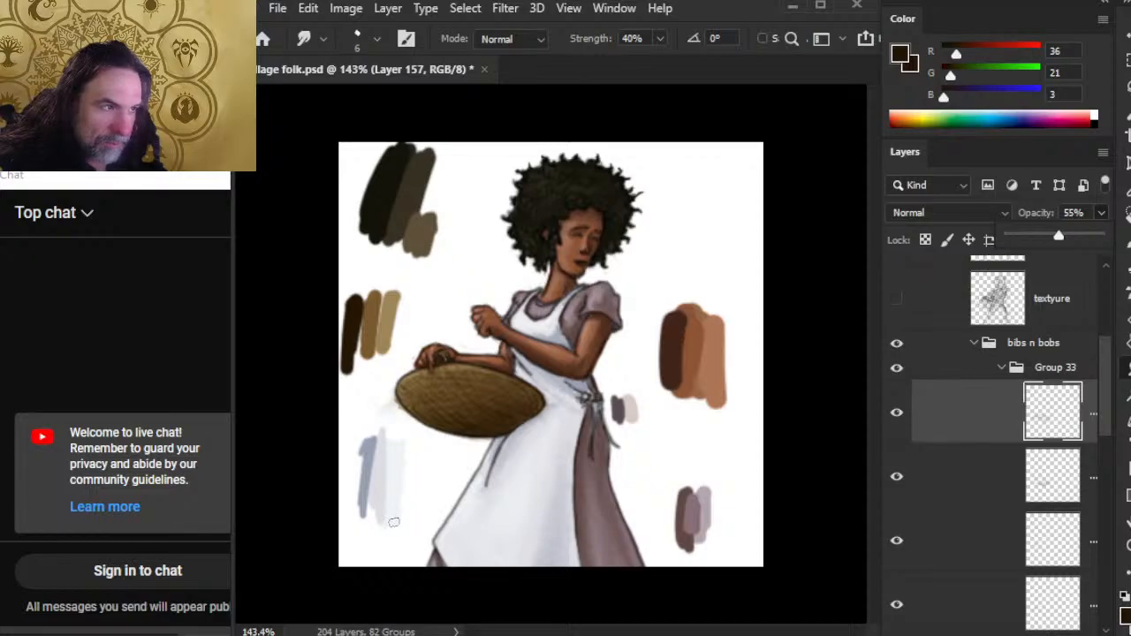
- Collapse Group 33 and the bibs n bobs group, and show the textyure layer
{"action": "left_click", "coordinate": [1002, 368]}
{"action": "left_click", "coordinate": [975, 343]}
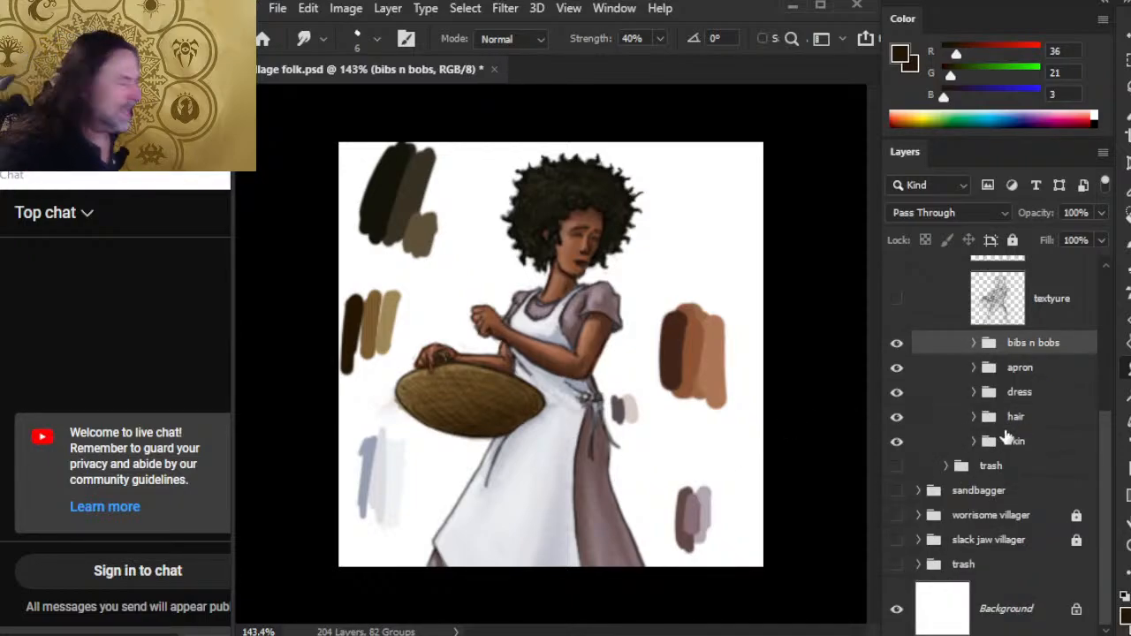
{"action": "scroll", "coordinate": [1092, 415], "scroll_direction": "up", "scroll_amount": 5}
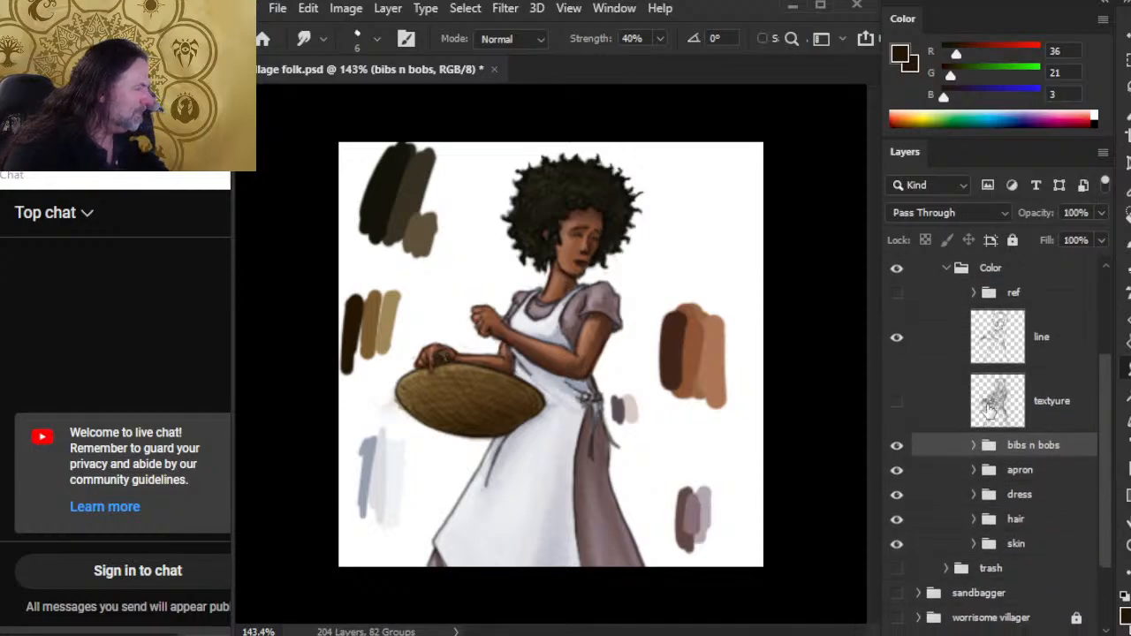
{"action": "left_click", "coordinate": [897, 402]}
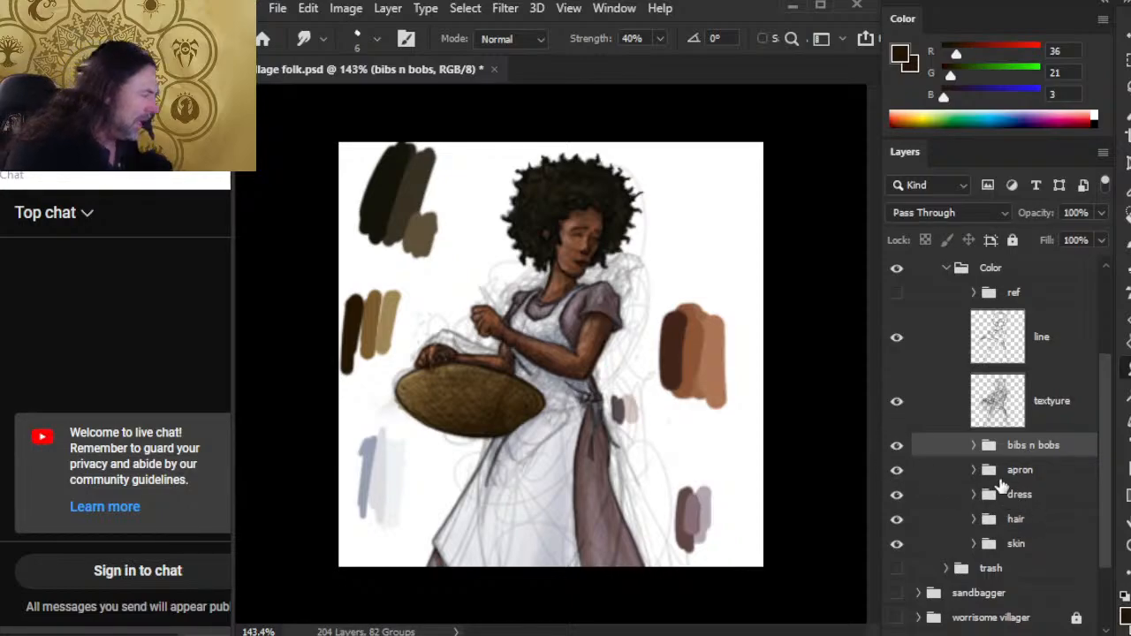
- Group the bibs n bobs, apron, dress, hair and skin folders together and name the group color
{"action": "left_click", "coordinate": [1048, 546], "text": "ctrl"}
{"action": "left_click", "coordinate": [1046, 470], "text": "ctrl+shift"}
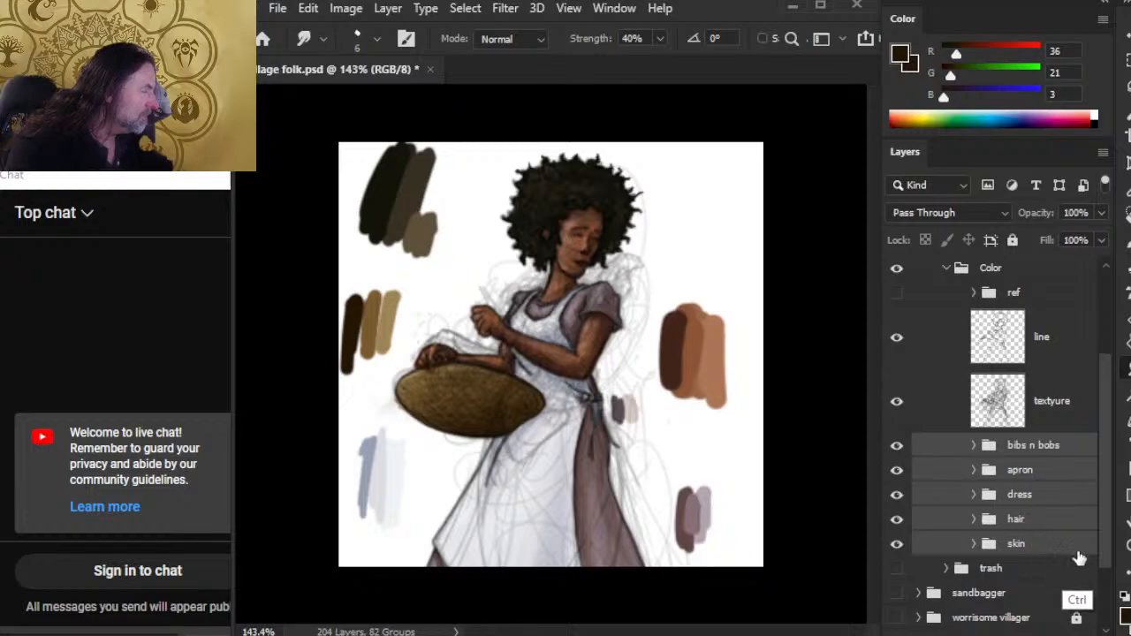
{"action": "key", "text": "ctrl+g"}
{"action": "double_click", "coordinate": [1027, 446]}
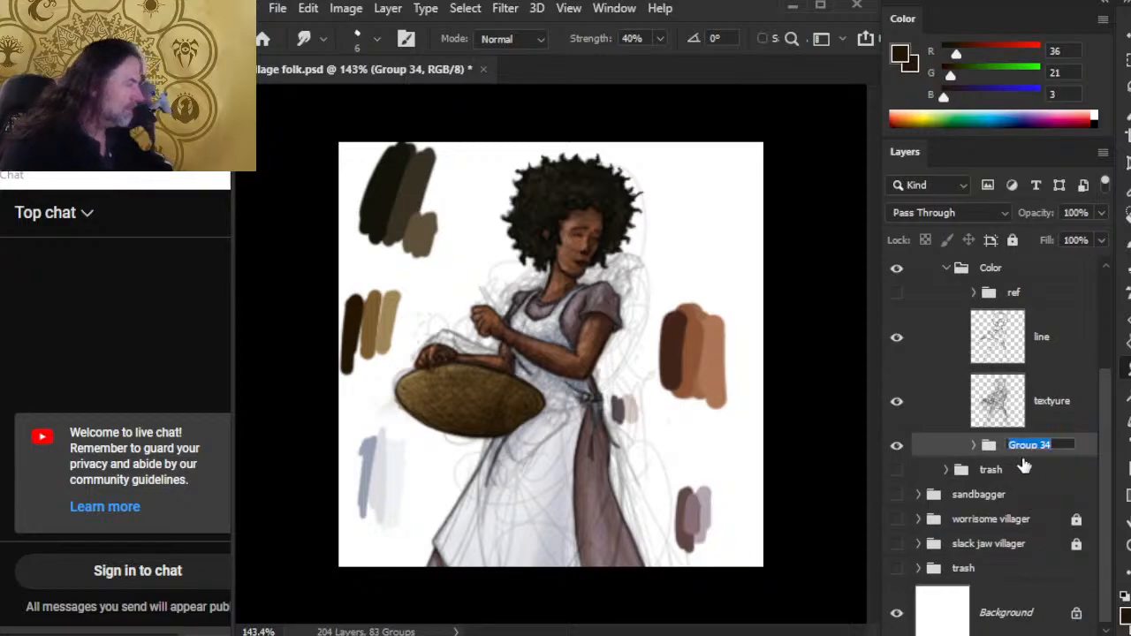
{"action": "type", "text": "color"}
{"action": "key", "text": "Return"}
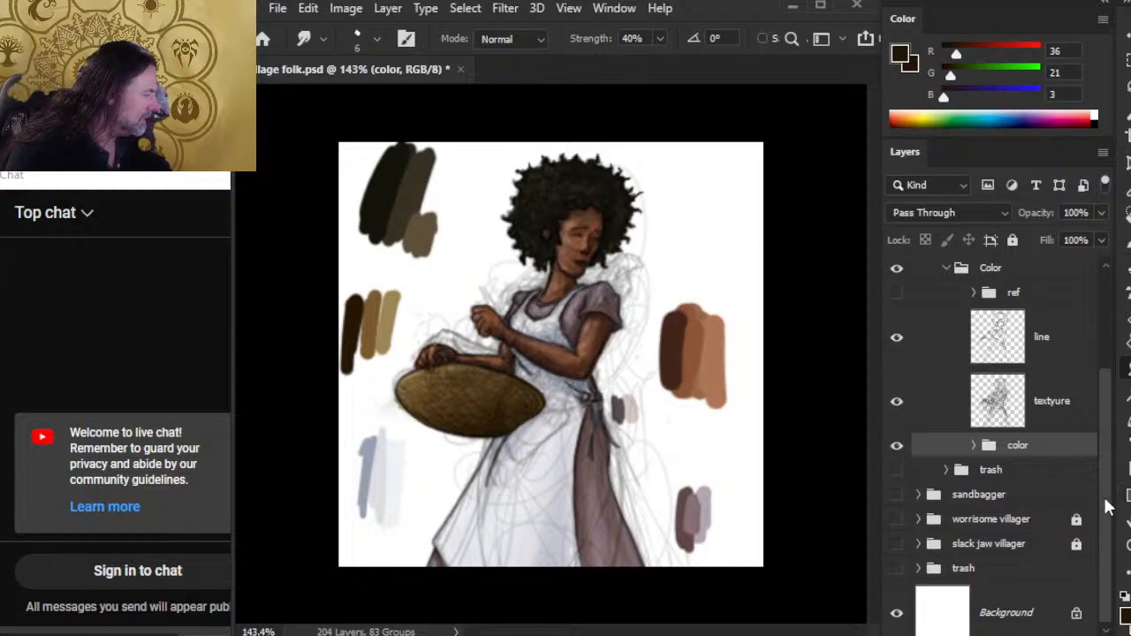
- Duplicate the color group and merge the copy into a single layer
{"action": "right_click", "coordinate": [1050, 451]}
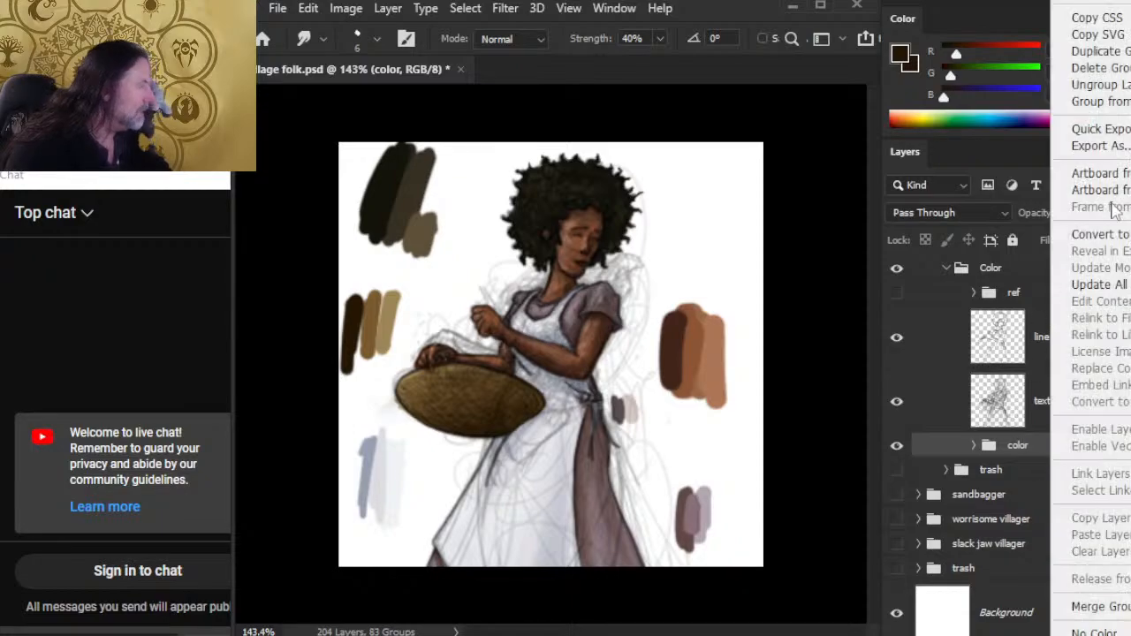
{"action": "left_click", "coordinate": [1121, 53]}
{"action": "key", "text": "Return"}
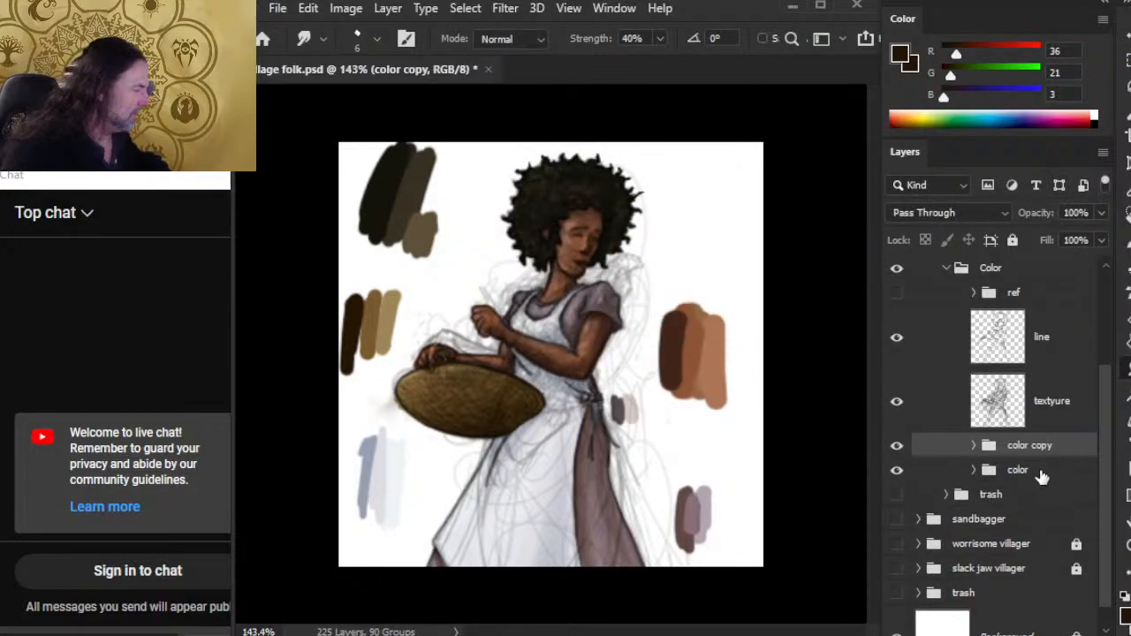
{"action": "double_click", "coordinate": [1030, 446]}
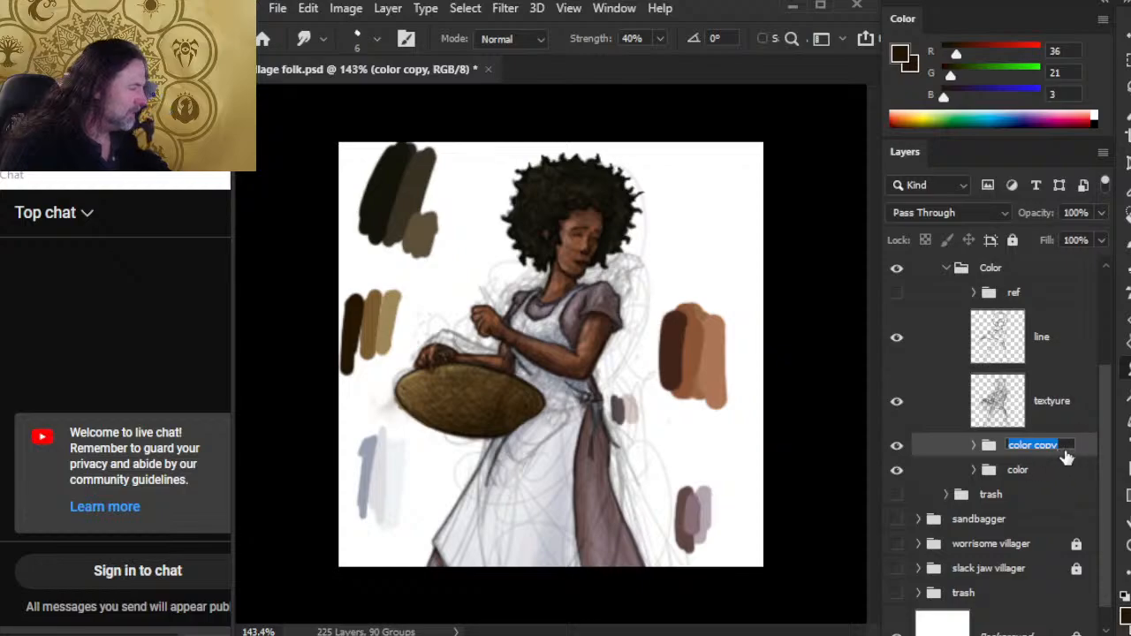
{"action": "left_click", "coordinate": [952, 447]}
{"action": "right_click", "coordinate": [946, 444]}
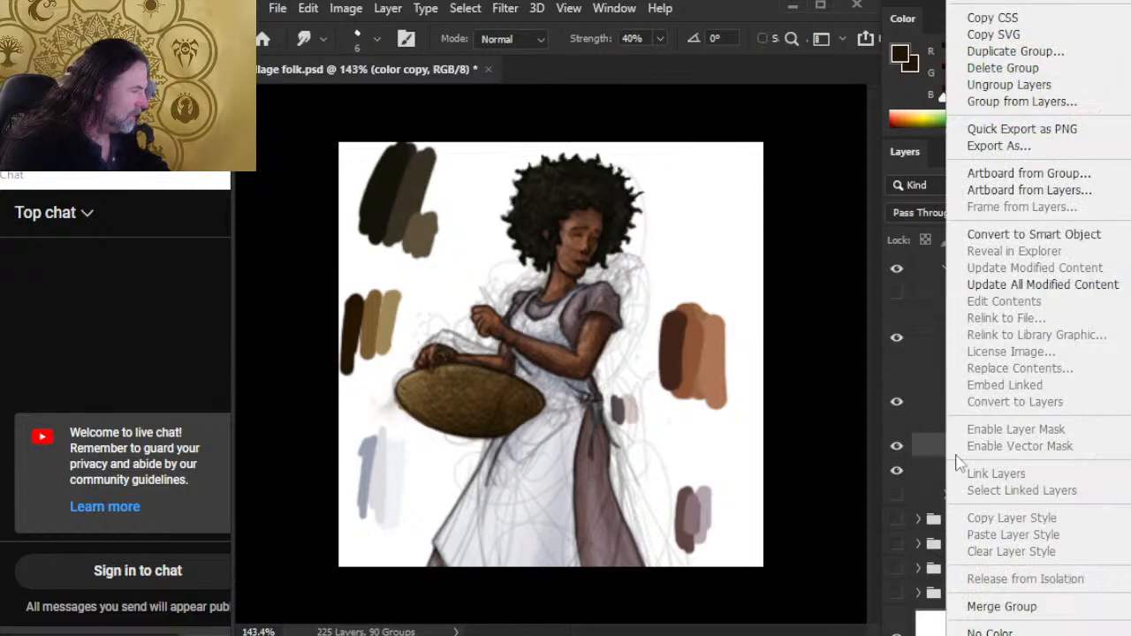
{"action": "left_click", "coordinate": [999, 607]}
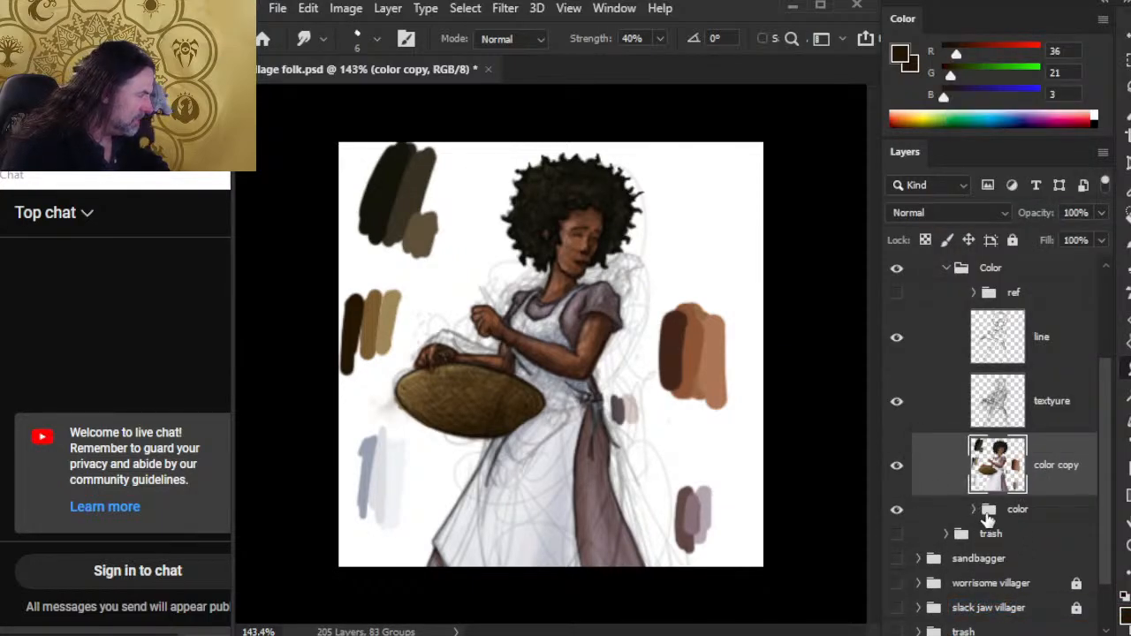
- Hide the textyure layer and the original color group, leaving the merged copy visible
{"action": "left_click", "coordinate": [899, 412]}
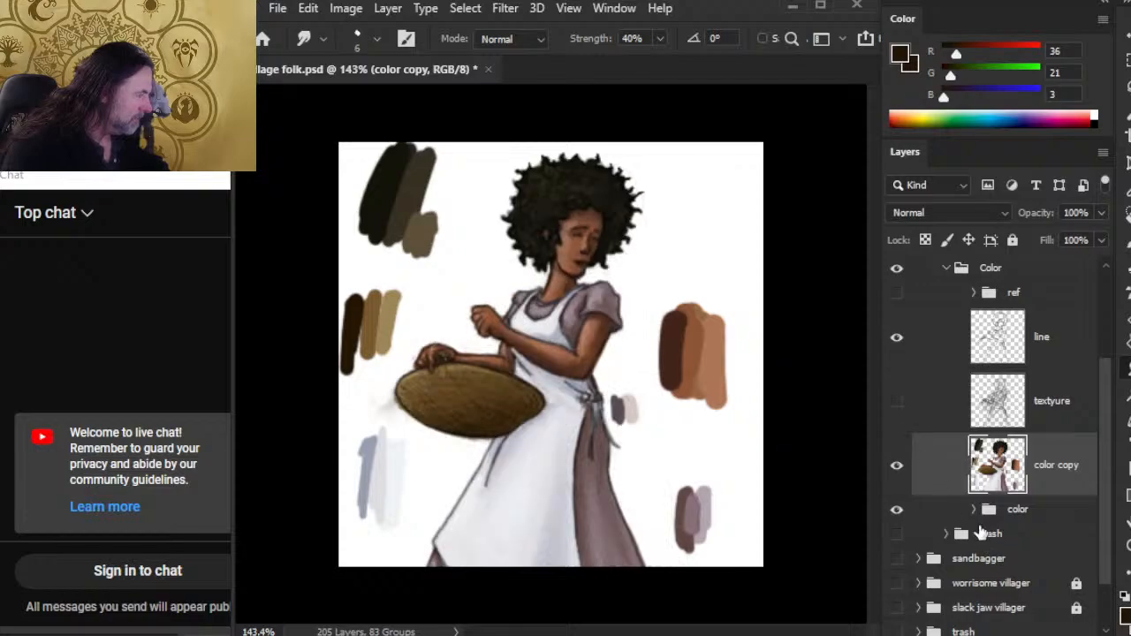
{"action": "left_click", "coordinate": [897, 510]}
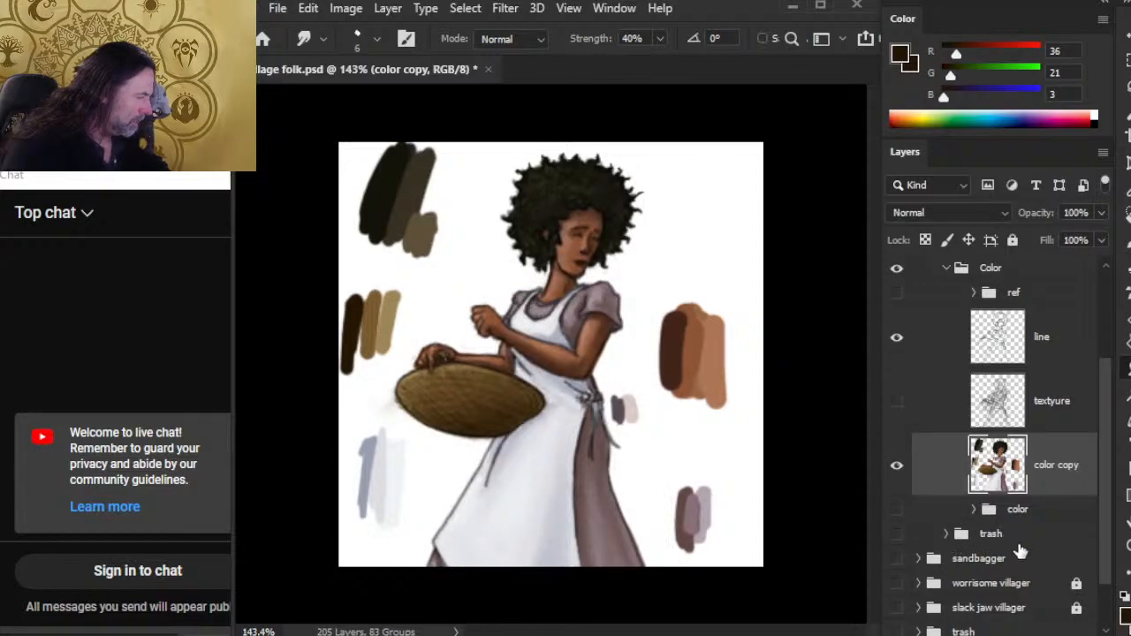
- Erase the hair, basket, apron and dress colour swatches around the figure on the merged color copy layer
{"action": "key", "text": "e"}
{"action": "key", "text": "bracketright"}
{"action": "key", "text": "bracketright"}
{"action": "key", "text": "bracketright"}
{"action": "key", "text": "bracketright"}
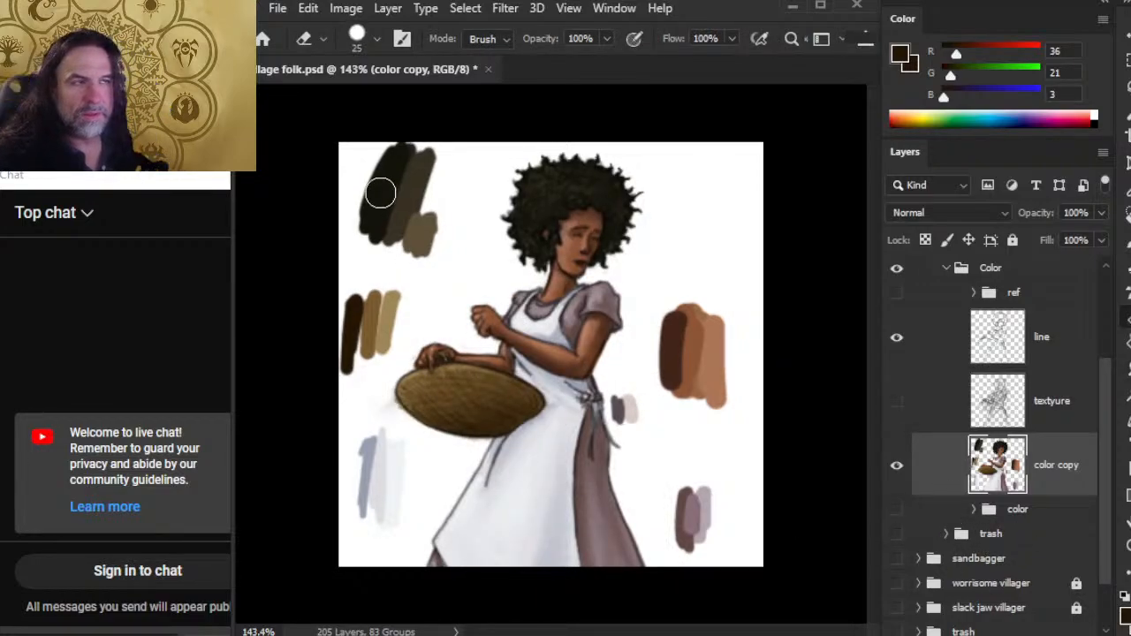
{"action": "left_click_drag", "start_coordinate": [379, 190], "coordinate": [412, 164]}
{"action": "left_click_drag", "start_coordinate": [371, 296], "coordinate": [372, 363]}
{"action": "left_click", "coordinate": [347, 370]}
{"action": "mouse_move", "coordinate": [368, 438]}
{"action": "left_mouse_down"}
{"action": "mouse_move", "coordinate": [378, 521]}
{"action": "mouse_move", "coordinate": [390, 526]}
{"action": "left_mouse_up"}
{"action": "left_click_drag", "start_coordinate": [698, 495], "coordinate": [707, 475]}
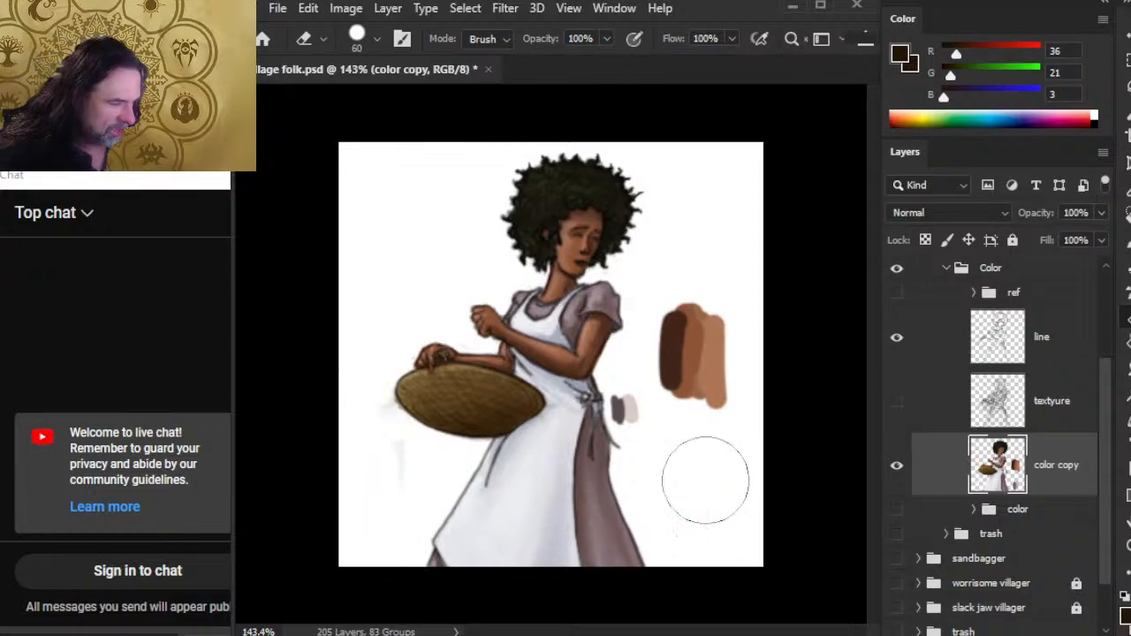
- Erase the small grey swatch beside the apron bow and the skin-tone swatches with a 25 px eraser
{"action": "key", "text": "bracketleft"}
{"action": "key", "text": "bracketleft"}
{"action": "key", "text": "bracketleft"}
{"action": "key", "text": "bracketleft"}
{"action": "key", "text": "bracketleft"}
{"action": "key", "text": "bracketleft"}
{"action": "left_click", "coordinate": [627, 405]}
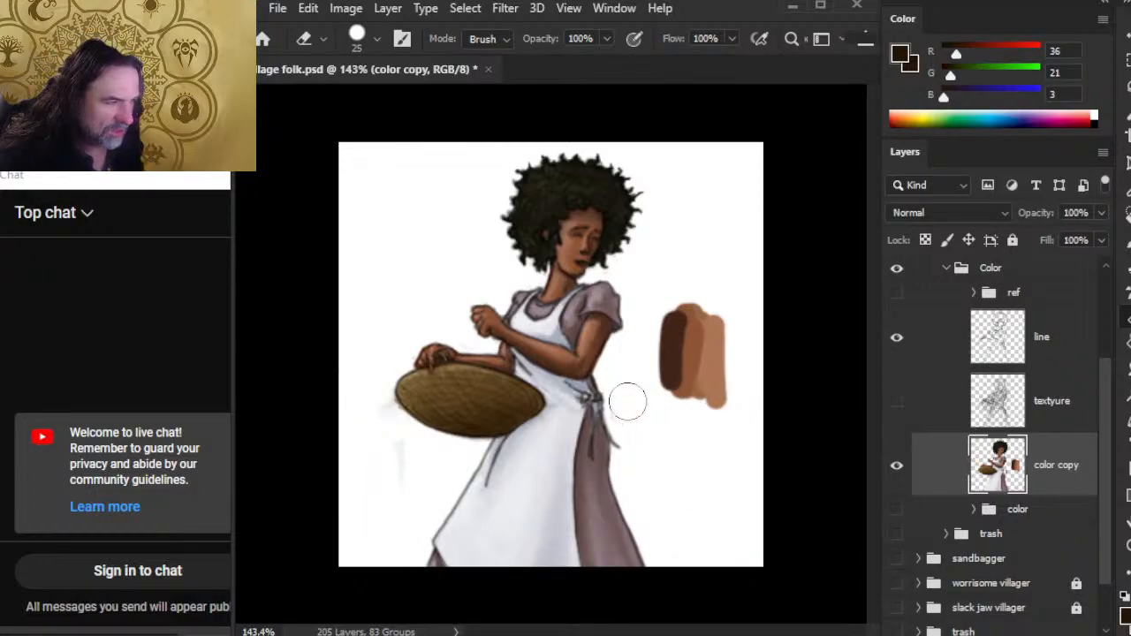
{"action": "mouse_move", "coordinate": [668, 318]}
{"action": "left_mouse_down"}
{"action": "mouse_move", "coordinate": [699, 389]}
{"action": "mouse_move", "coordinate": [716, 309]}
{"action": "mouse_move", "coordinate": [723, 408]}
{"action": "left_mouse_up"}
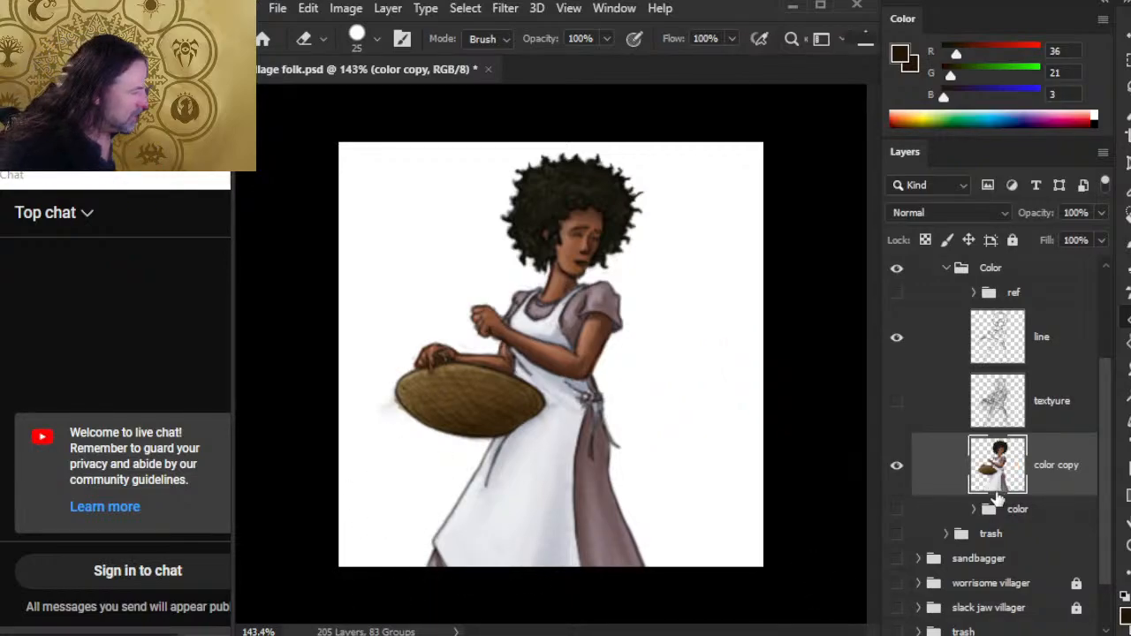
- Erase stray paint along the outline of the figure and basket, reducing the eraser to 7 and 2 px
{"action": "key", "text": "bracketleft"}
{"action": "key", "text": "bracketleft"}
{"action": "key", "text": "bracketleft"}
{"action": "key", "text": "bracketleft"}
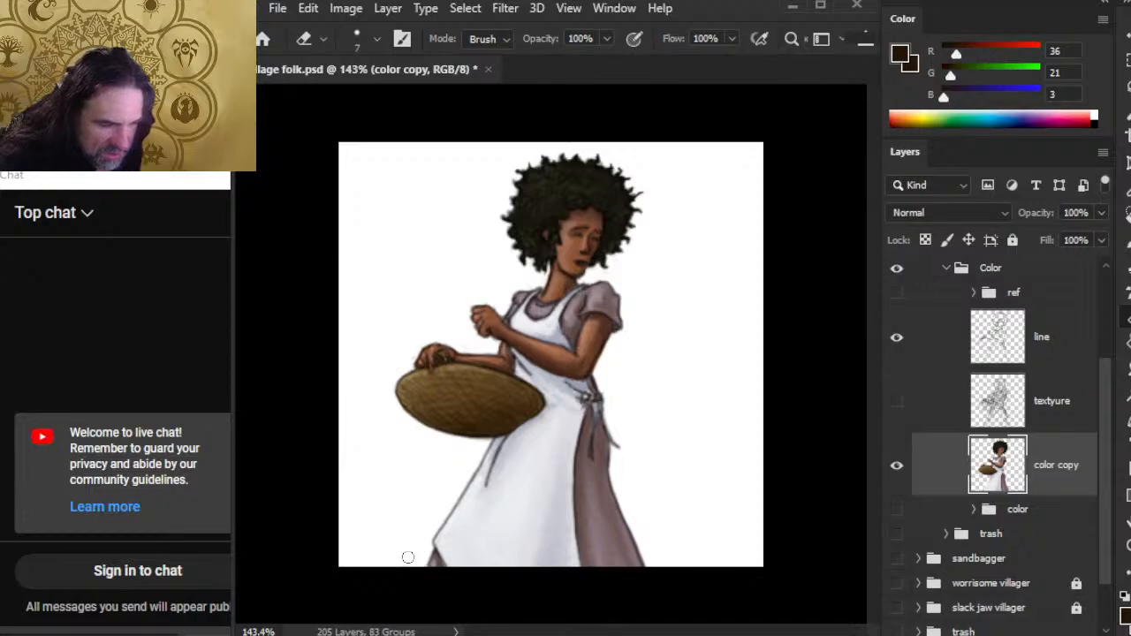
{"action": "key", "text": "bracketleft"}
{"action": "key", "text": "bracketleft"}
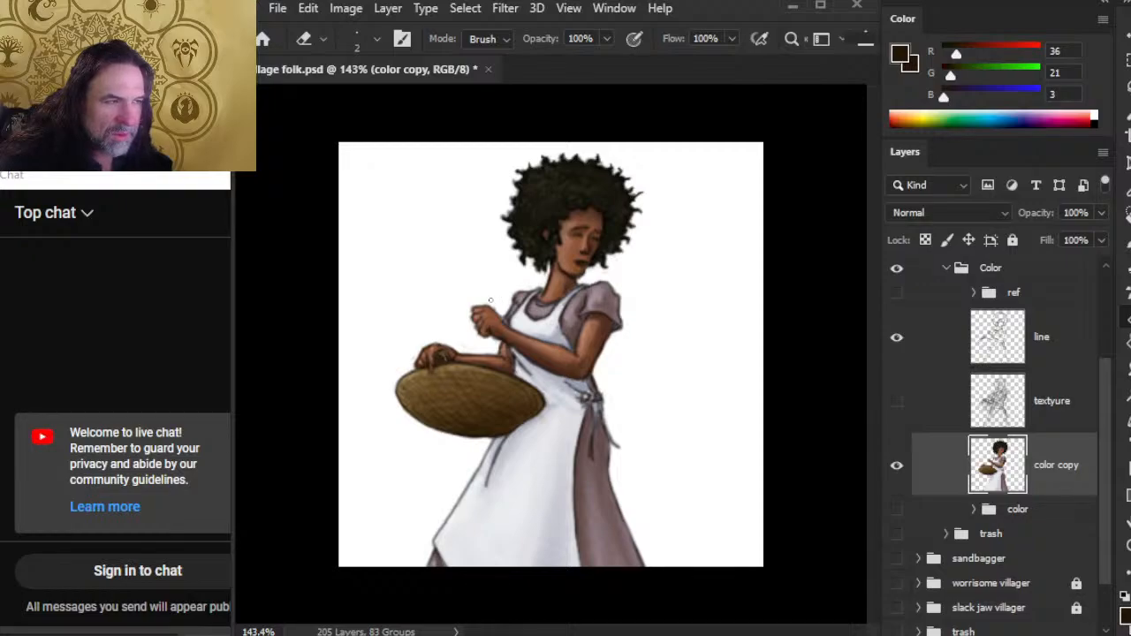
- Check the cutout with Magic Wand selections of the background, clearing each selection and erasing leftover pixels around the figure
{"action": "key", "text": "w"}
{"action": "left_click", "coordinate": [682, 480]}
{"action": "key", "text": "l"}
{"action": "key", "text": "ctrl+d"}
{"action": "key", "text": "e"}
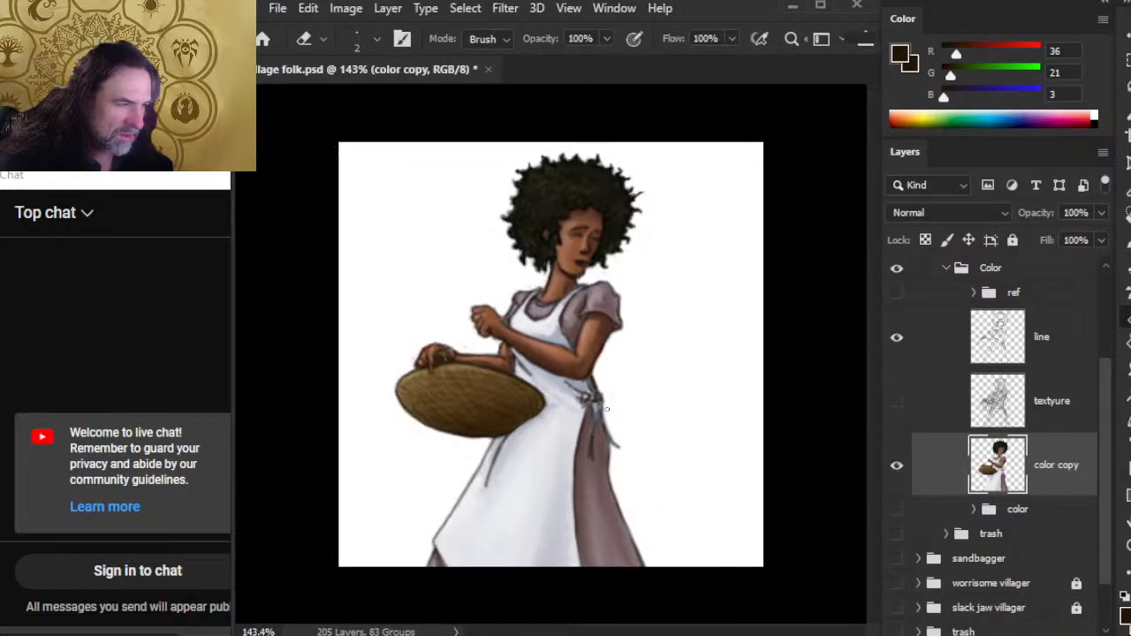
{"action": "key", "text": "w"}
{"action": "left_click", "coordinate": [687, 483]}
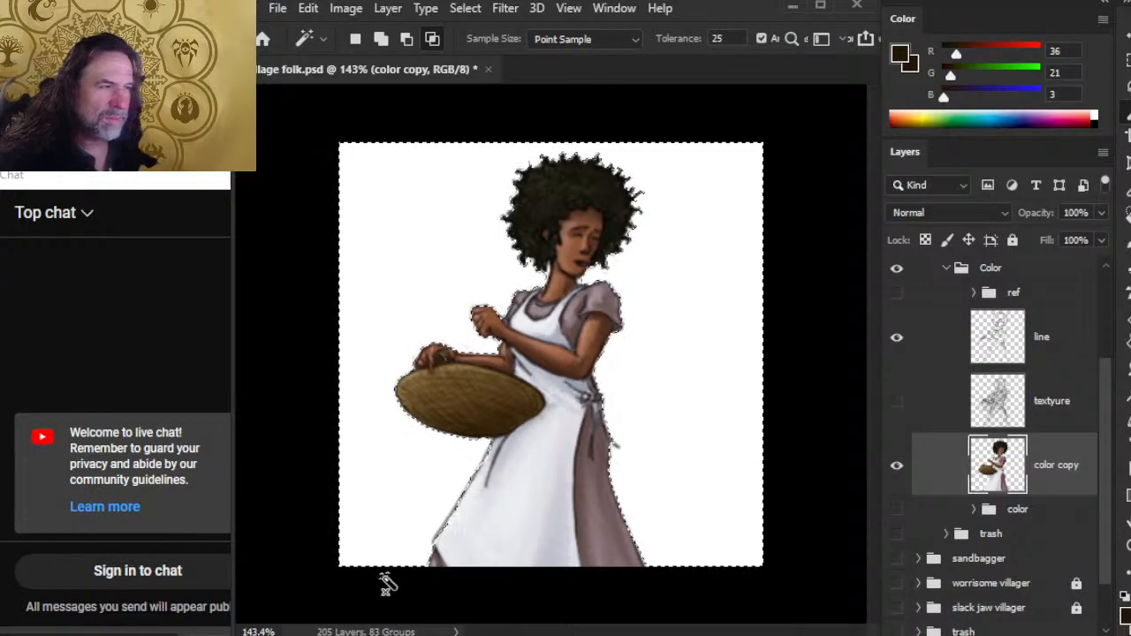
{"action": "key", "text": "ctrl+d"}
- Clean up the dress edge behind the waist near the apron bow by erasing and smudging
{"action": "key", "text": "e"}
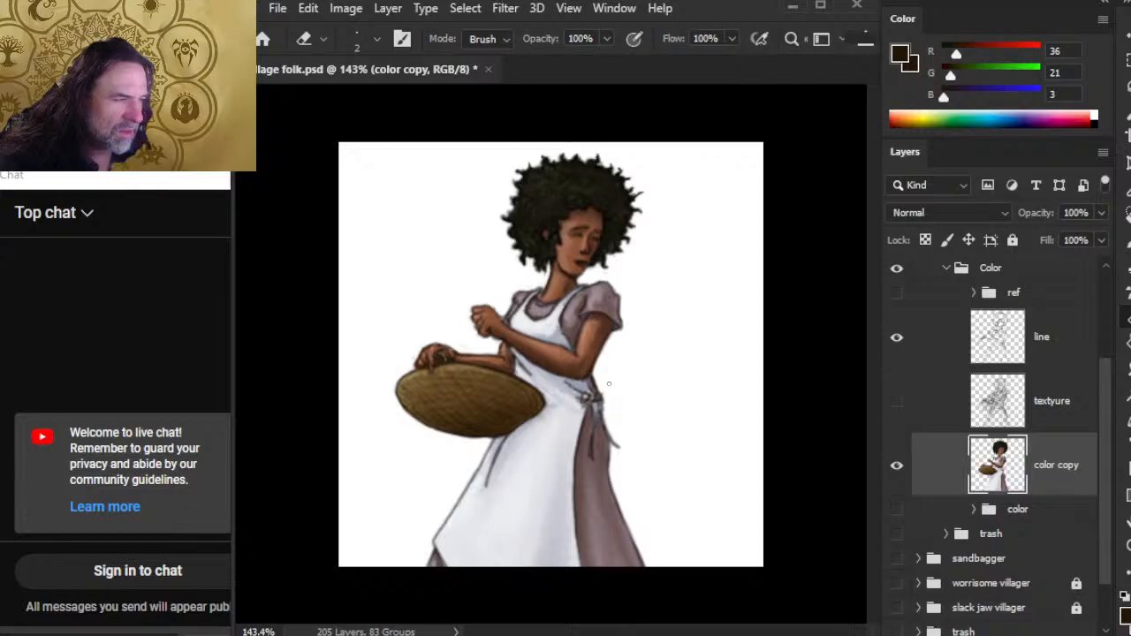
{"action": "key", "text": "r"}
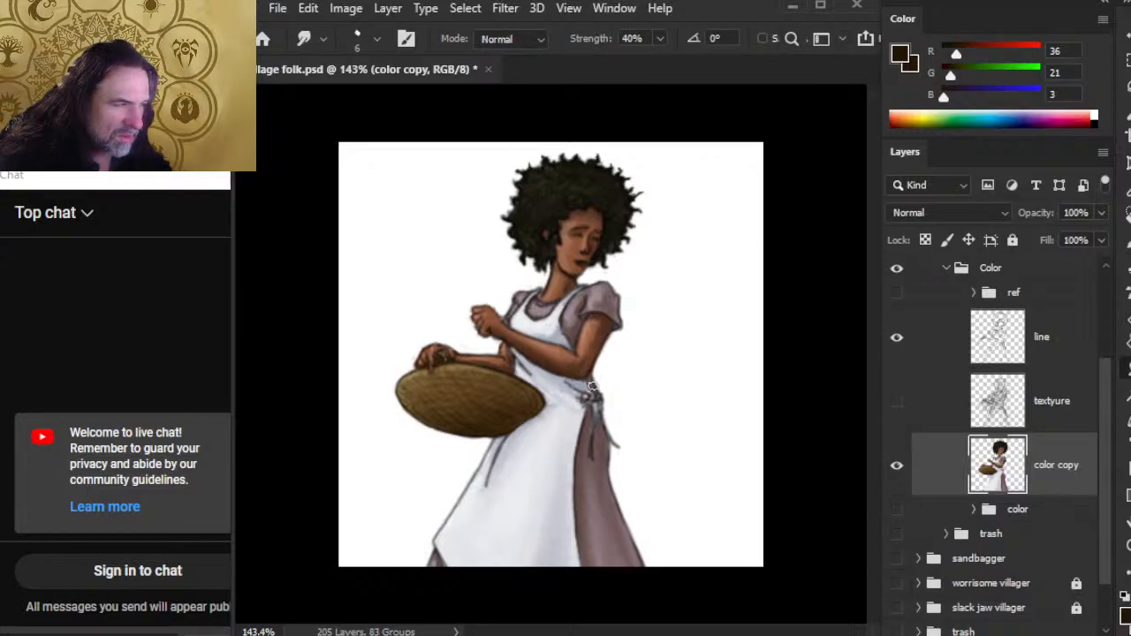
{"action": "key", "text": "e"}
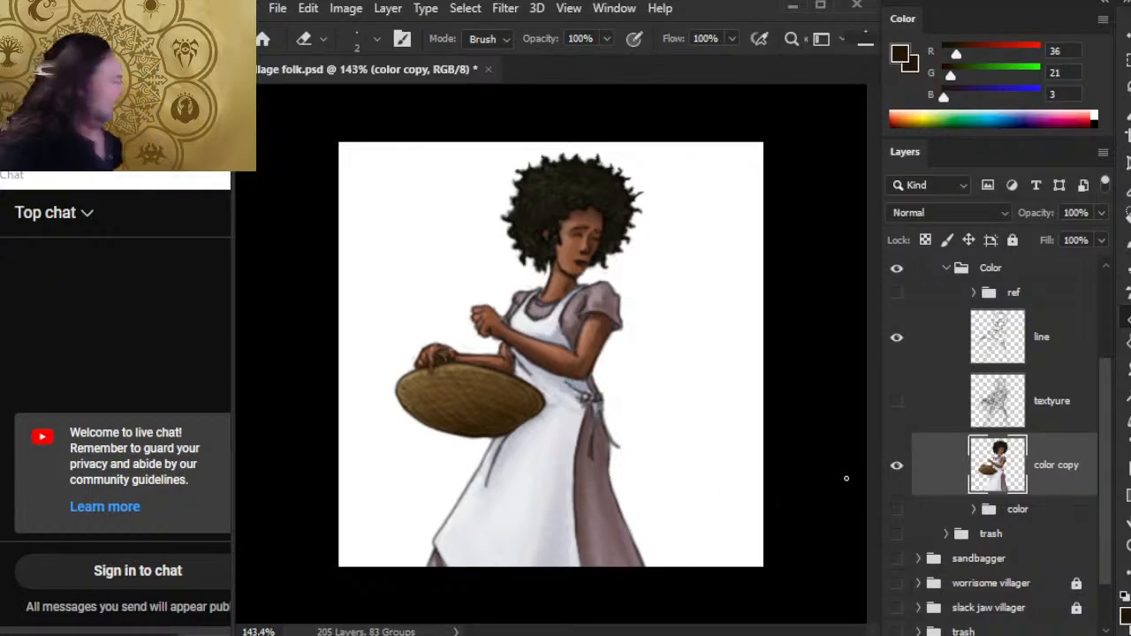
- Set the opacity of the line layer to 61%
{"action": "left_click", "coordinate": [1038, 345]}
{"action": "left_click", "coordinate": [1101, 213]}
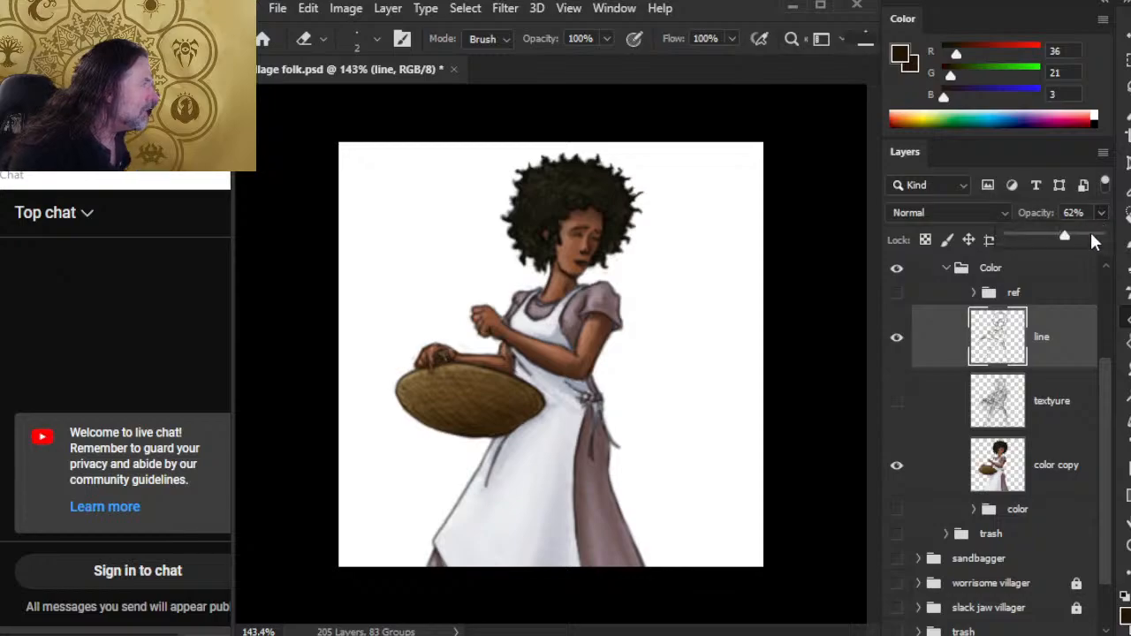
{"action": "left_click_drag", "start_coordinate": [1066, 236], "coordinate": [1037, 246]}
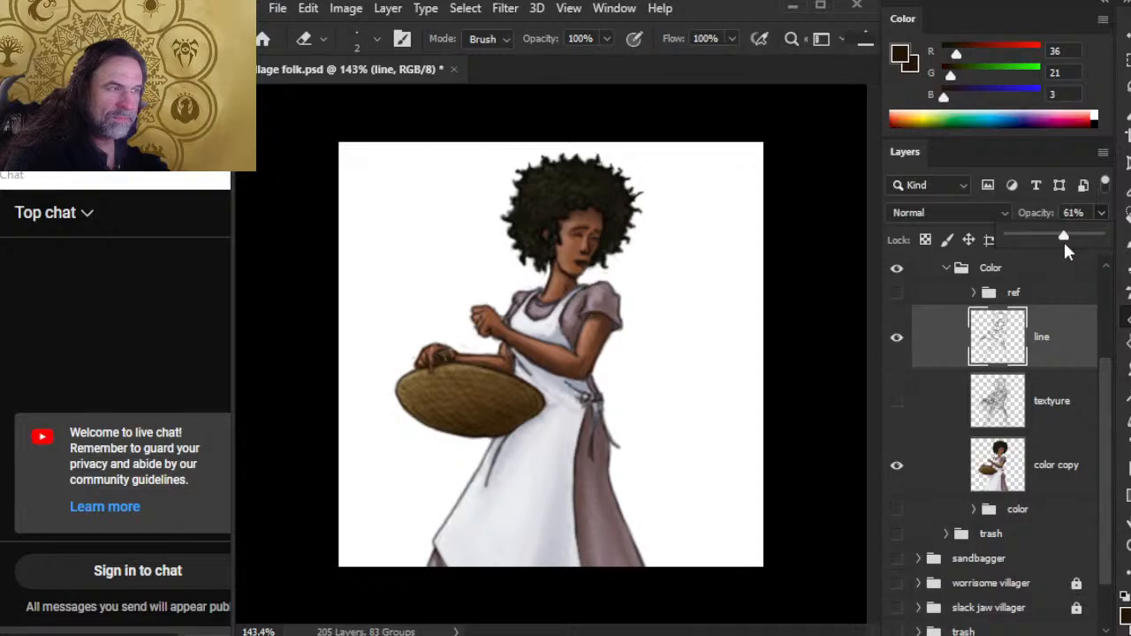
- Set the line layer's opacity to 60%, and show and select the textyure layer
{"action": "left_click", "coordinate": [1064, 245]}
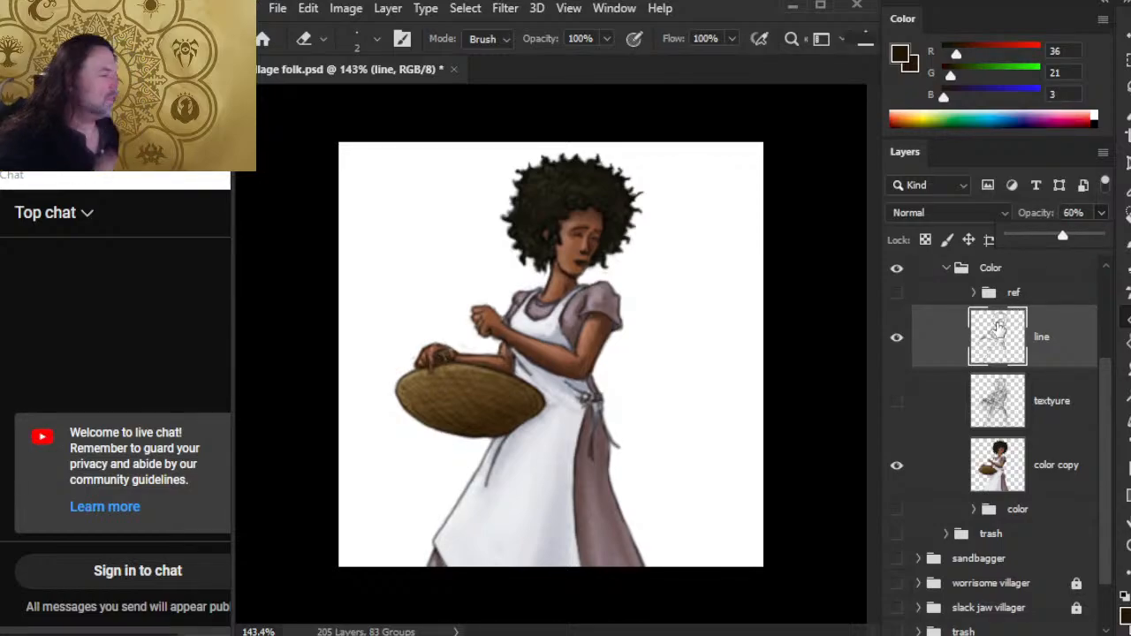
{"action": "left_click", "coordinate": [898, 403]}
{"action": "left_click", "coordinate": [943, 423]}
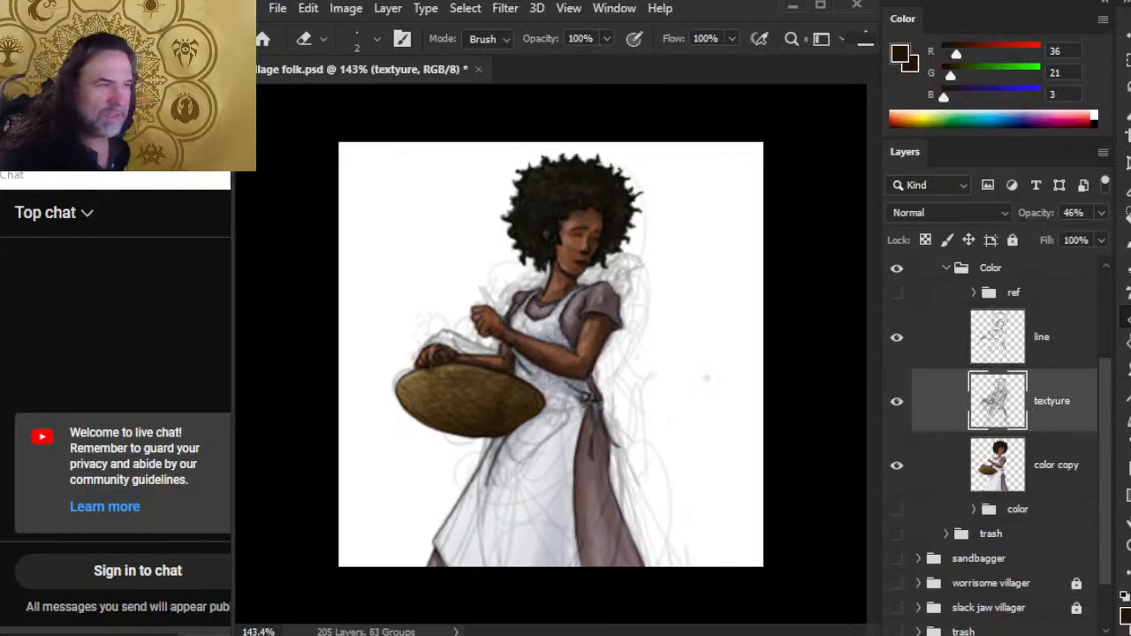
{"action": "right_click", "coordinate": [954, 417]}
{"action": "left_click", "coordinate": [1041, 84]}
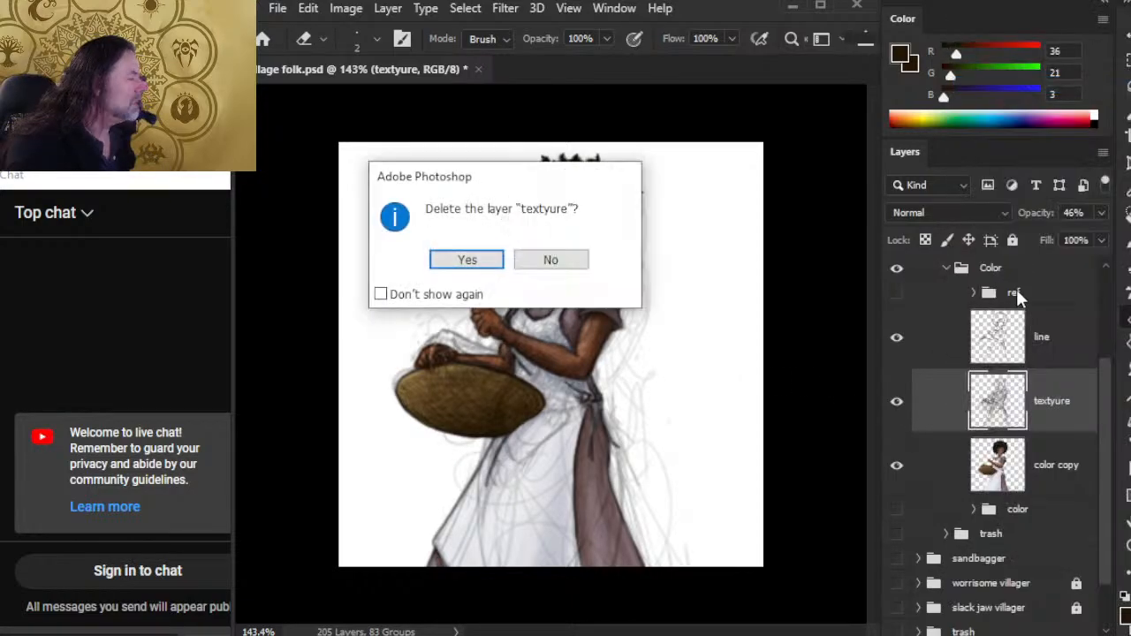
{"action": "key", "text": "Return"}
{"action": "key", "text": "ctrl+z"}
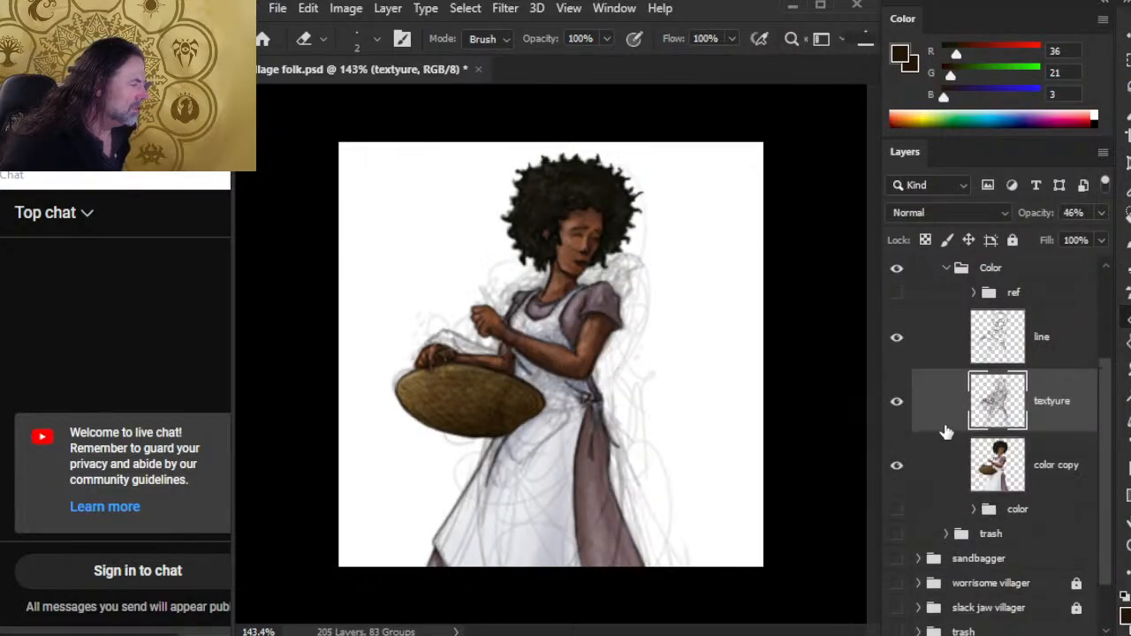
- Duplicate the textyure layer under the default name textyure copy and hide the original
{"action": "right_click", "coordinate": [946, 416]}
{"action": "left_click", "coordinate": [1034, 69]}
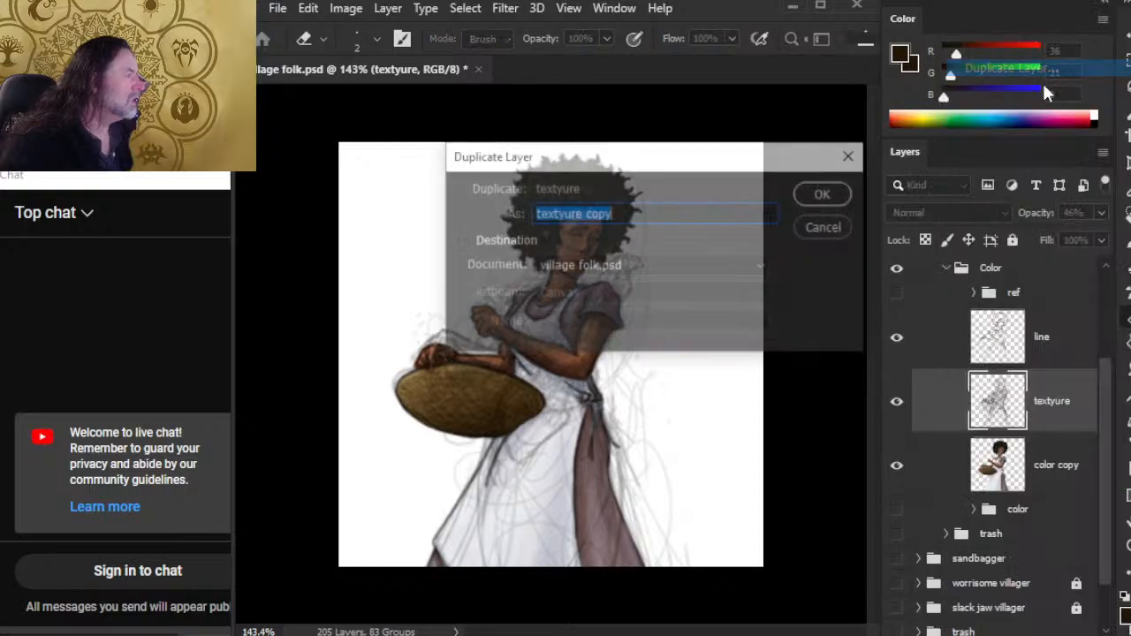
{"action": "key", "text": "Return"}
{"action": "left_click", "coordinate": [899, 466]}
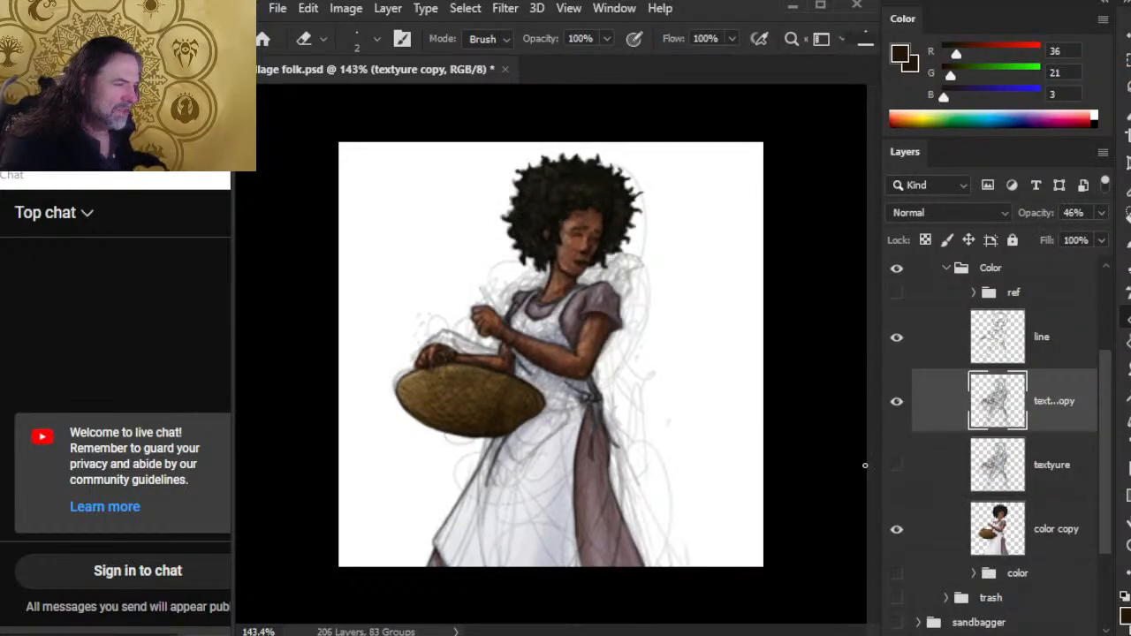
- Erase the stray sketch lines between the hair, front shoulder and raised fist on the textyure copy, adjusting the eraser between 9 and 1 px
{"action": "key", "text": "bracketright"}
{"action": "key", "text": "bracketright"}
{"action": "key", "text": "bracketright"}
{"action": "key", "text": "bracketright"}
{"action": "key", "text": "bracketright"}
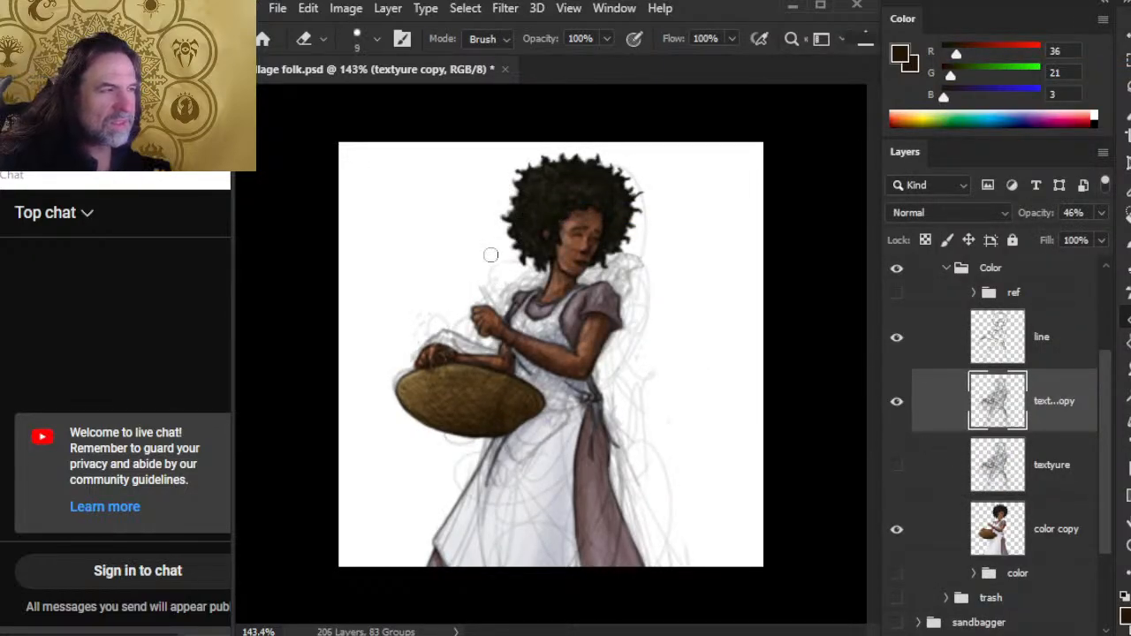
{"action": "key", "text": "bracketleft"}
{"action": "key", "text": "bracketleft"}
{"action": "key", "text": "bracketleft"}
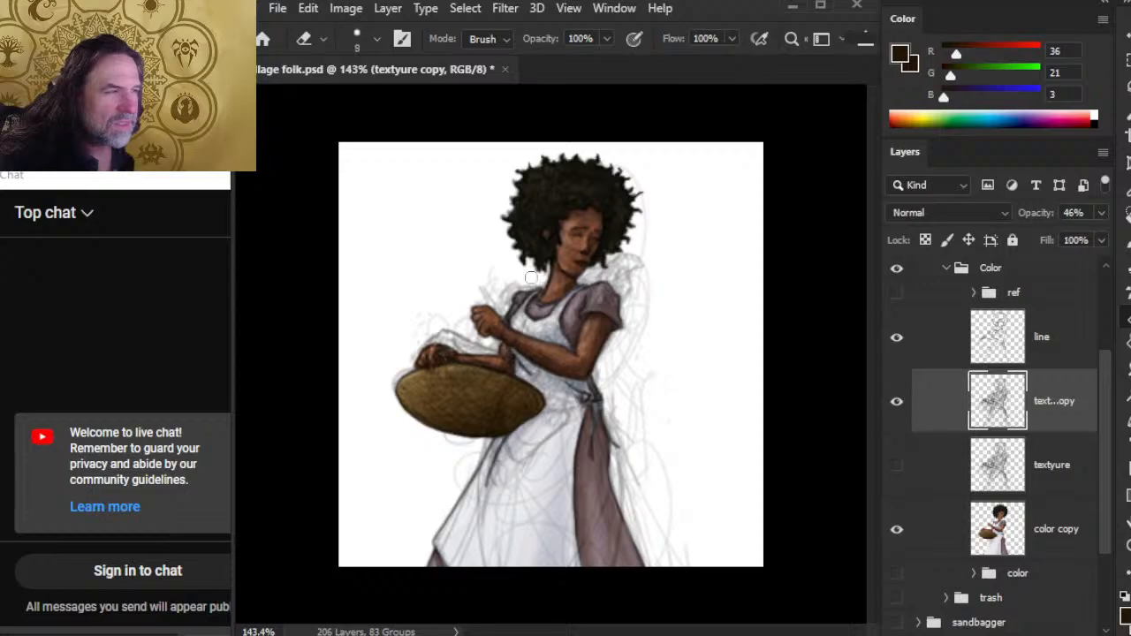
{"action": "key", "text": "bracketleft"}
{"action": "key", "text": "bracketleft"}
{"action": "key", "text": "bracketleft"}
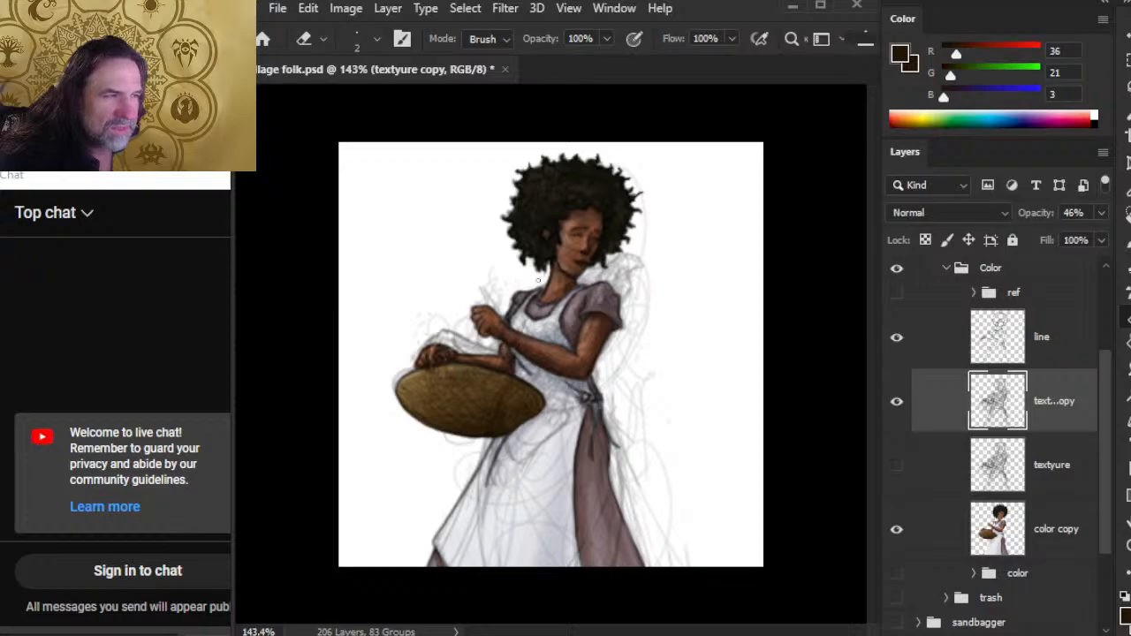
{"action": "key", "text": "bracketright"}
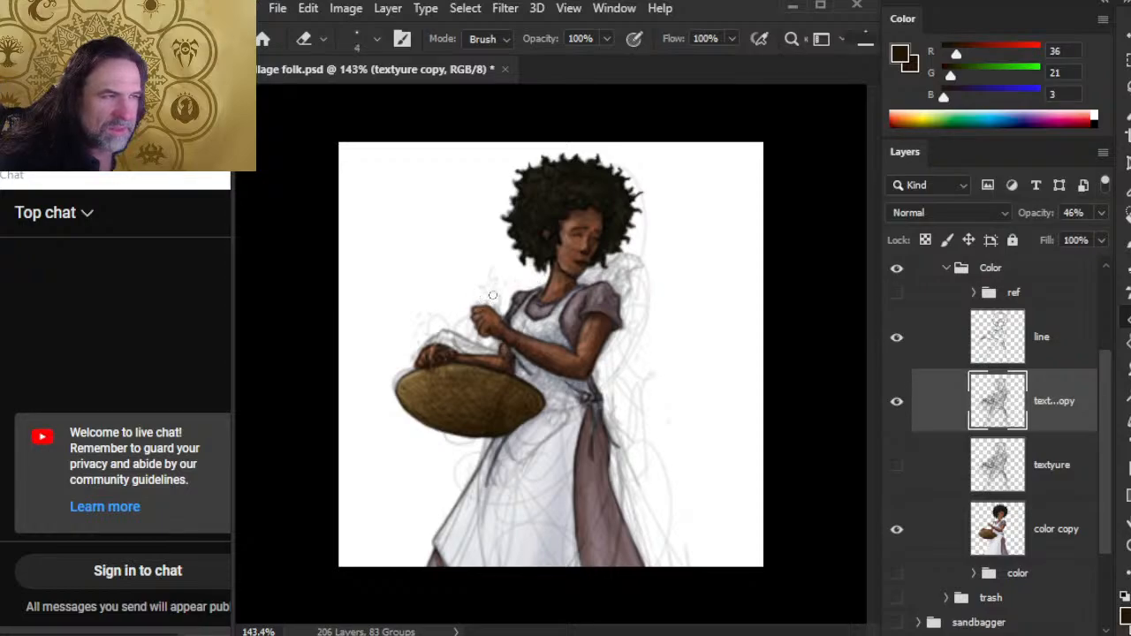
{"action": "key", "text": "bracketleft"}
{"action": "key", "text": "bracketleft"}
{"action": "key", "text": "bracketleft"}
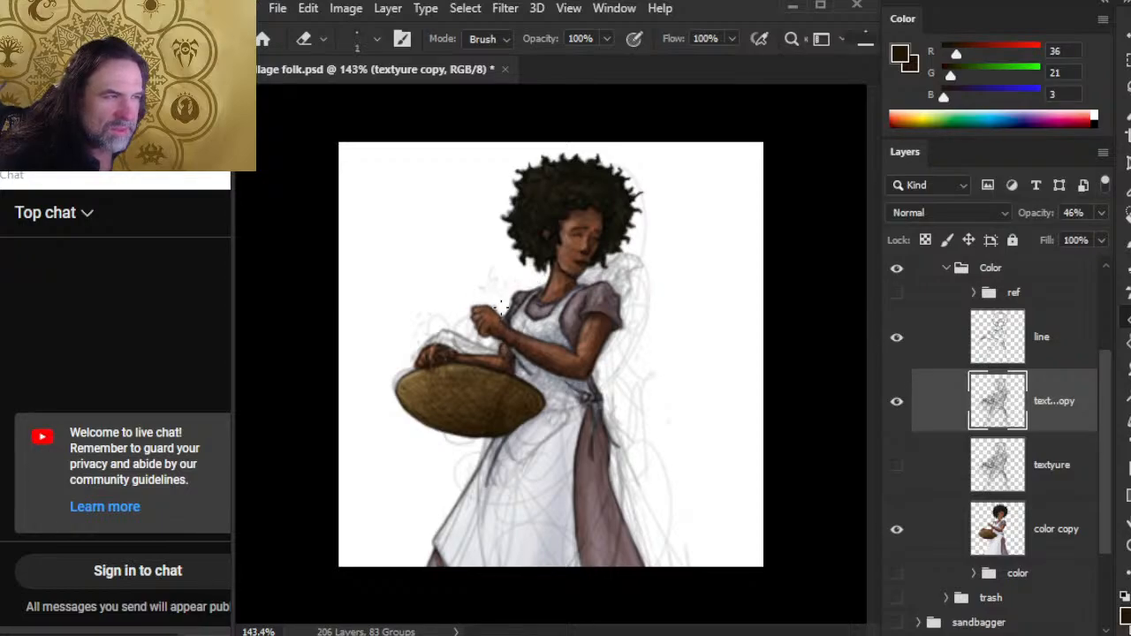
- Erase the sketch lines around the raised fist, lower forearm and basket rim with the eraser at 7 and 5 px
{"action": "key", "text": "bracketright"}
{"action": "key", "text": "bracketright"}
{"action": "key", "text": "bracketright"}
{"action": "key", "text": "bracketright"}
{"action": "key", "text": "bracketright"}
{"action": "key", "text": "bracketright"}
{"action": "left_click_drag", "start_coordinate": [453, 320], "coordinate": [394, 381]}
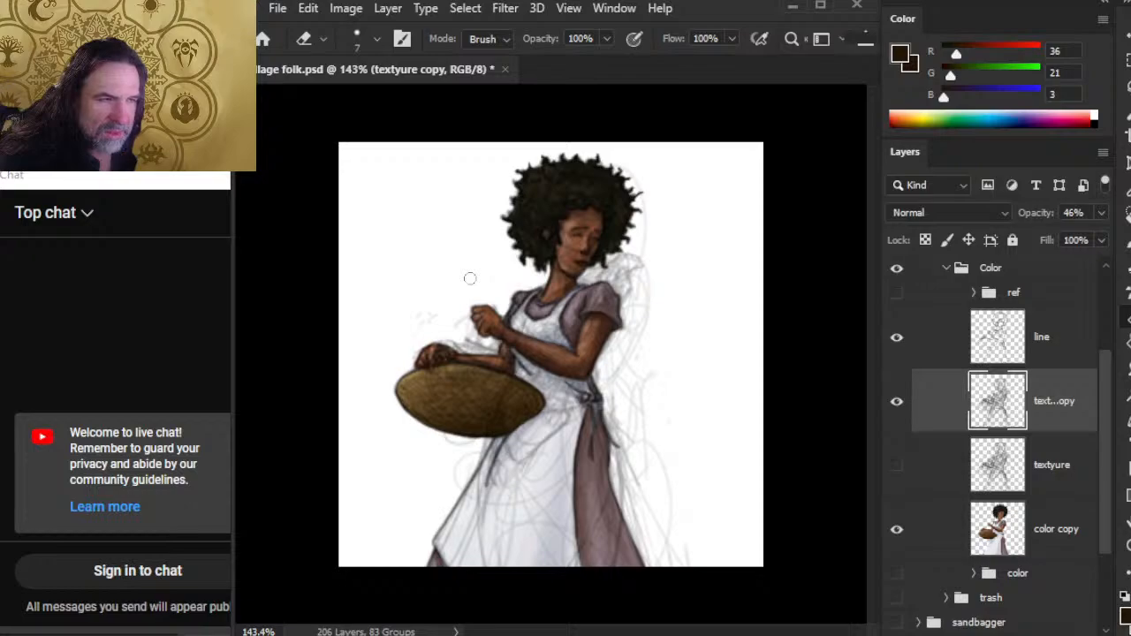
{"action": "mouse_move", "coordinate": [467, 339]}
{"action": "left_mouse_down"}
{"action": "mouse_move", "coordinate": [442, 344]}
{"action": "mouse_move", "coordinate": [482, 348]}
{"action": "left_mouse_up"}
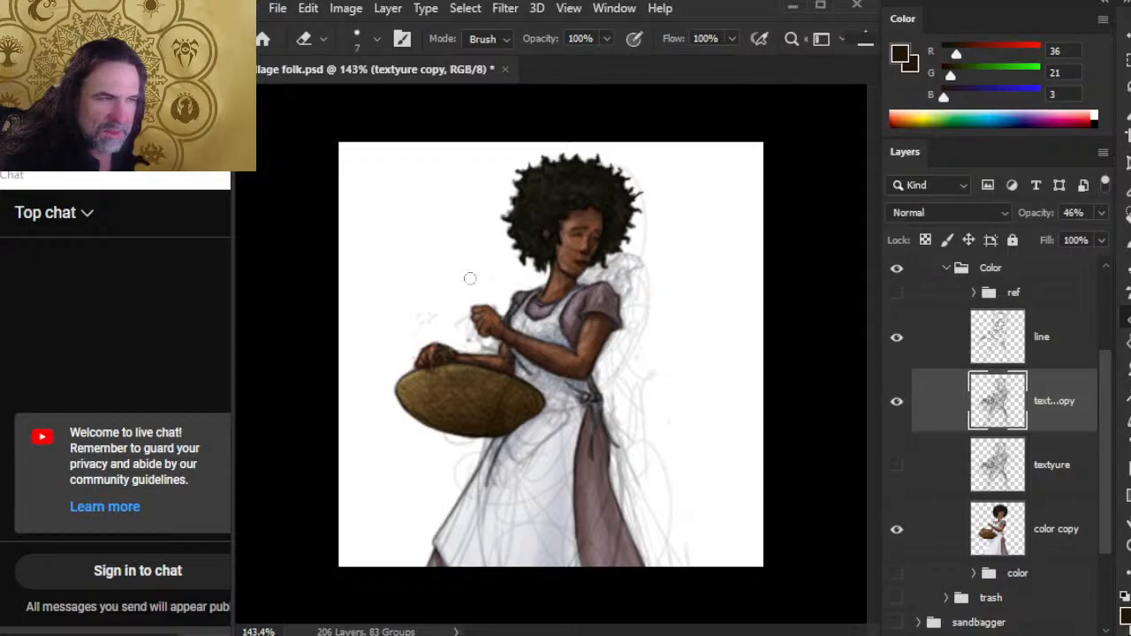
{"action": "key", "text": "bracketleft"}
{"action": "key", "text": "bracketleft"}
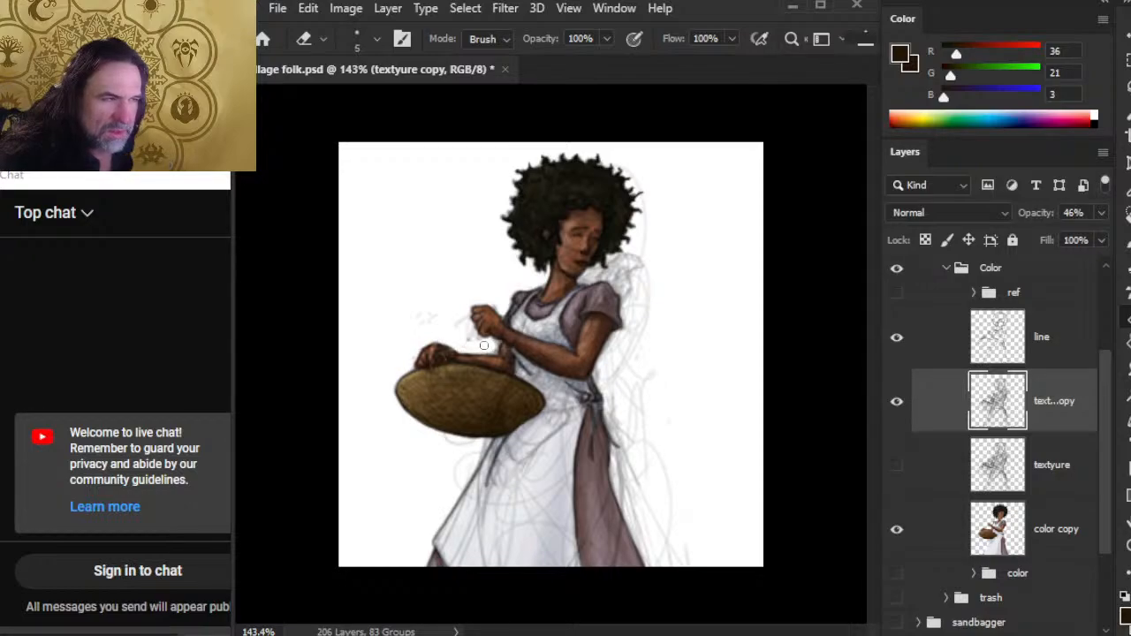
{"action": "left_click_drag", "start_coordinate": [495, 347], "coordinate": [474, 336]}
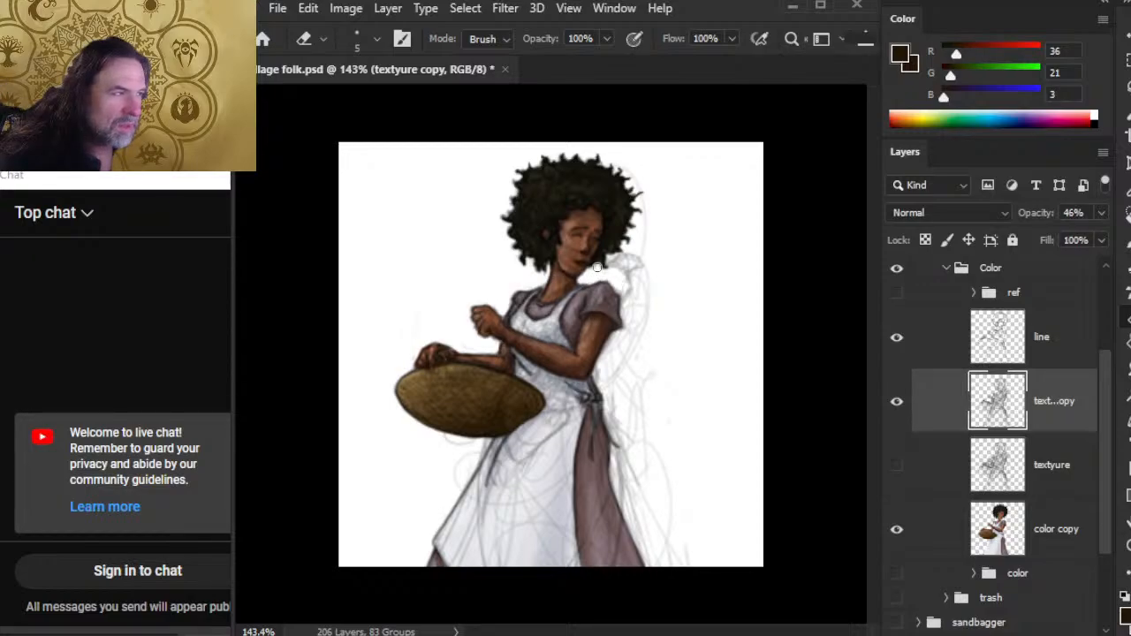
- Erase the loose sketch lines outside the figure, from behind the hair and shoulder down to the skirt hem
{"action": "mouse_move", "coordinate": [620, 264]}
{"action": "left_mouse_down"}
{"action": "mouse_move", "coordinate": [611, 262]}
{"action": "mouse_move", "coordinate": [631, 283]}
{"action": "left_mouse_up"}
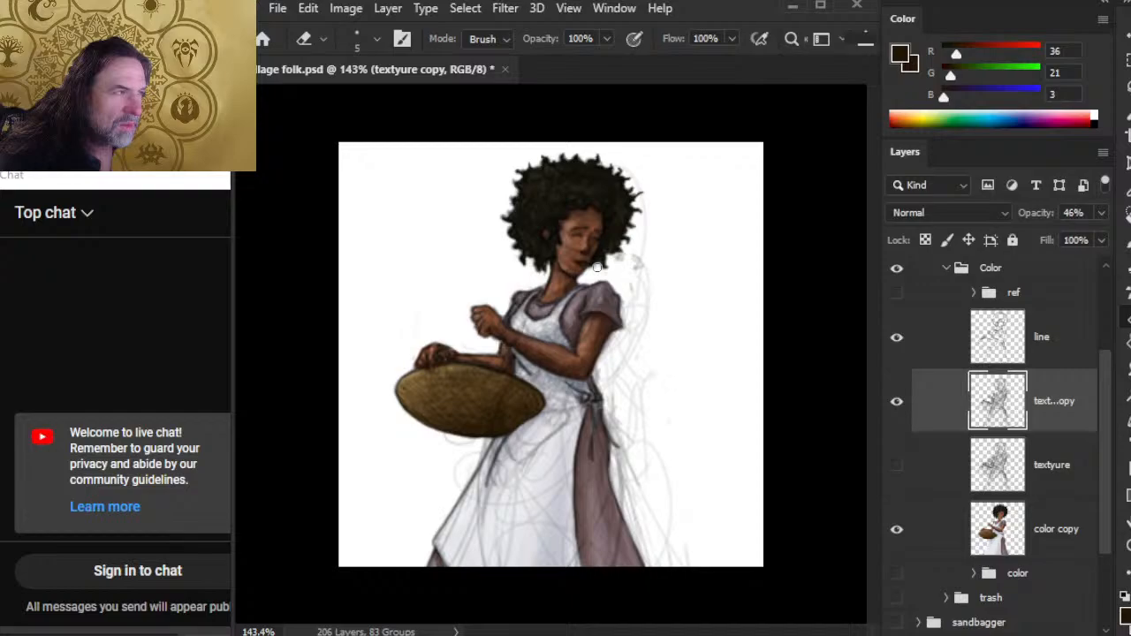
{"action": "left_click_drag", "start_coordinate": [638, 236], "coordinate": [646, 310]}
{"action": "mouse_move", "coordinate": [636, 265]}
{"action": "left_mouse_down"}
{"action": "mouse_move", "coordinate": [640, 306]}
{"action": "mouse_move", "coordinate": [601, 367]}
{"action": "left_mouse_up"}
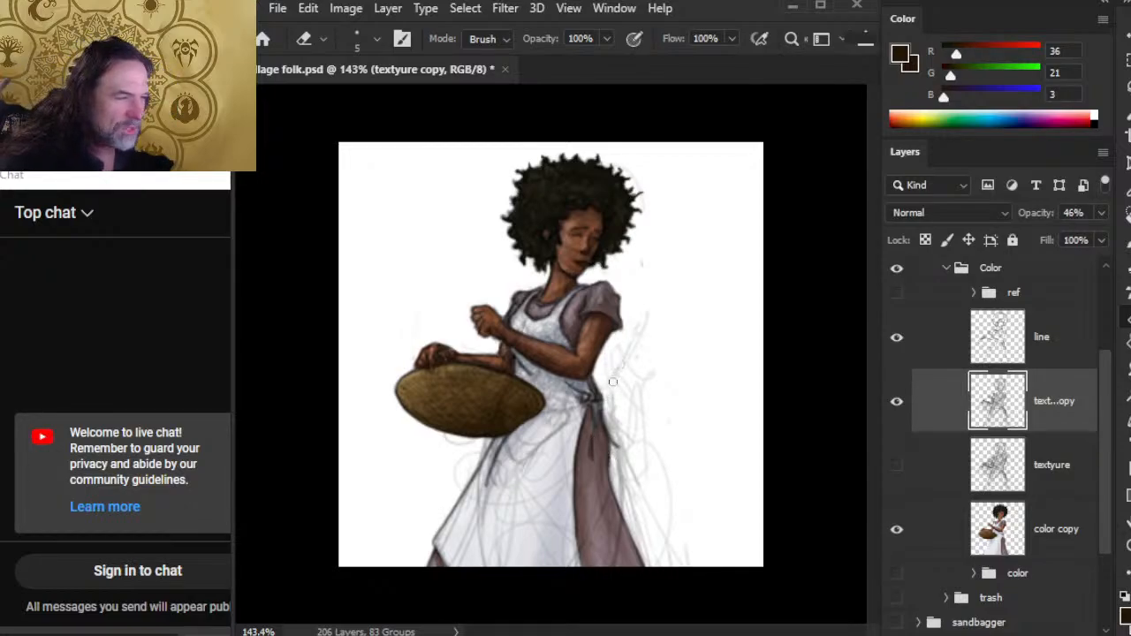
{"action": "left_click_drag", "start_coordinate": [611, 395], "coordinate": [619, 444]}
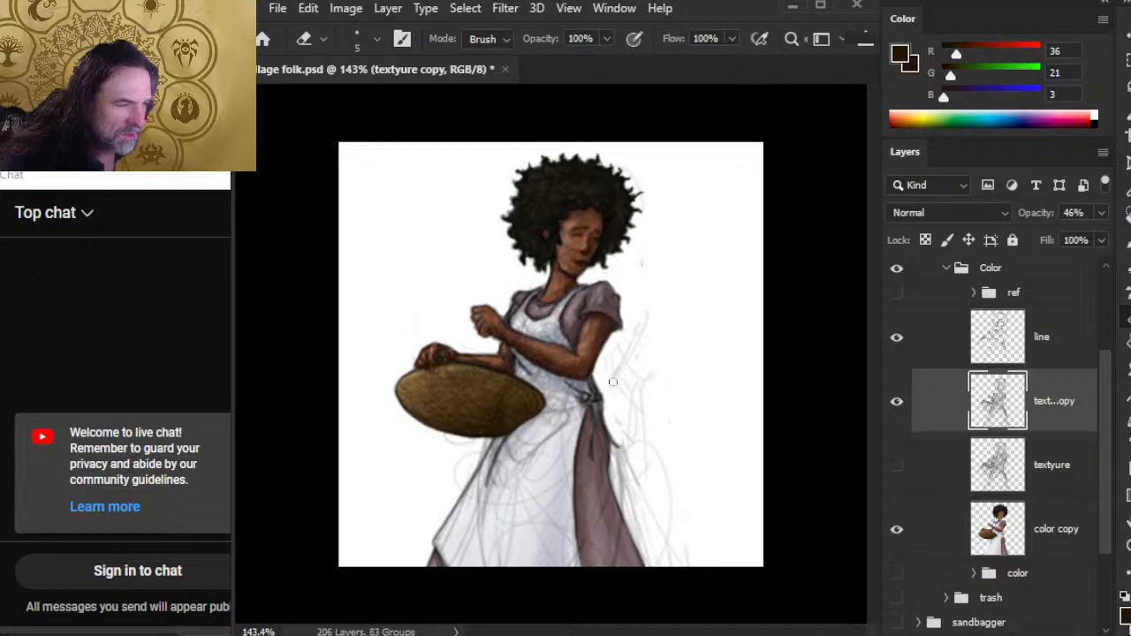
{"action": "mouse_move", "coordinate": [613, 382]}
{"action": "left_mouse_down"}
{"action": "mouse_move", "coordinate": [618, 363]}
{"action": "mouse_move", "coordinate": [645, 413]}
{"action": "left_mouse_up"}
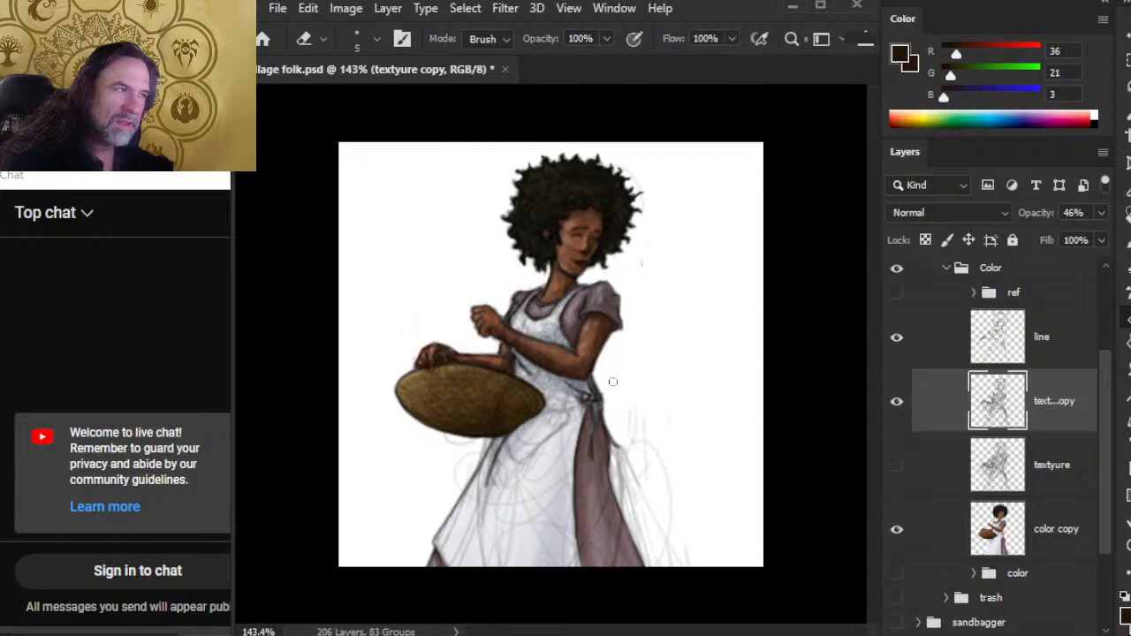
{"action": "mouse_move", "coordinate": [613, 381]}
{"action": "left_mouse_down"}
{"action": "mouse_move", "coordinate": [635, 369]}
{"action": "mouse_move", "coordinate": [619, 409]}
{"action": "mouse_move", "coordinate": [638, 442]}
{"action": "mouse_move", "coordinate": [629, 464]}
{"action": "mouse_move", "coordinate": [612, 453]}
{"action": "mouse_move", "coordinate": [619, 502]}
{"action": "mouse_move", "coordinate": [610, 468]}
{"action": "mouse_move", "coordinate": [650, 565]}
{"action": "mouse_move", "coordinate": [630, 473]}
{"action": "mouse_move", "coordinate": [669, 548]}
{"action": "left_mouse_up"}
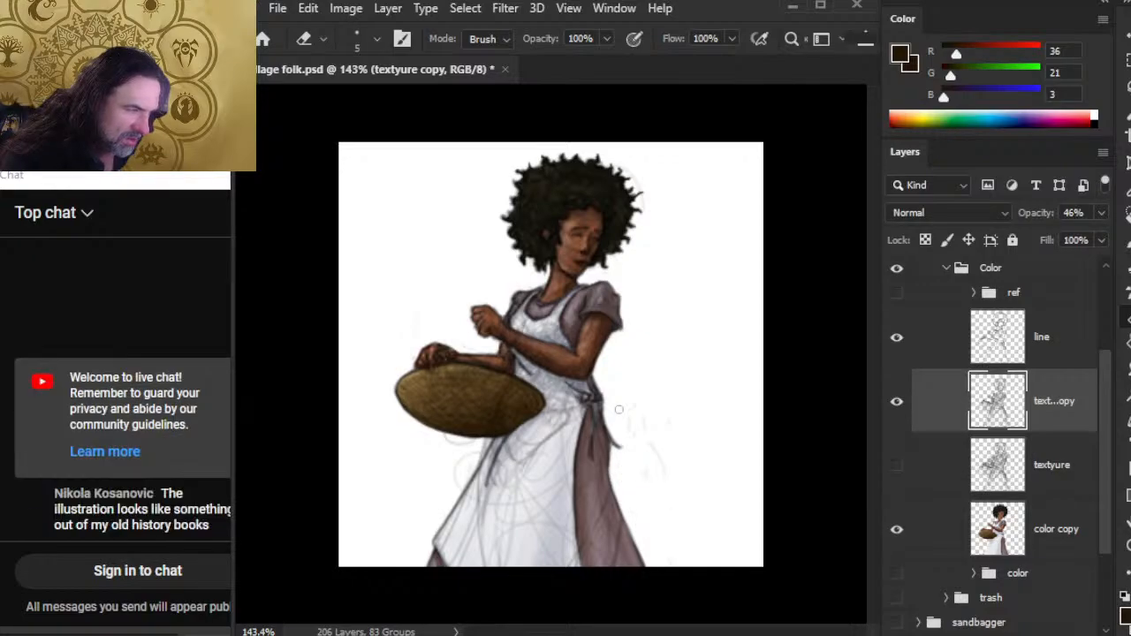
{"action": "left_click_drag", "start_coordinate": [619, 409], "coordinate": [638, 486]}
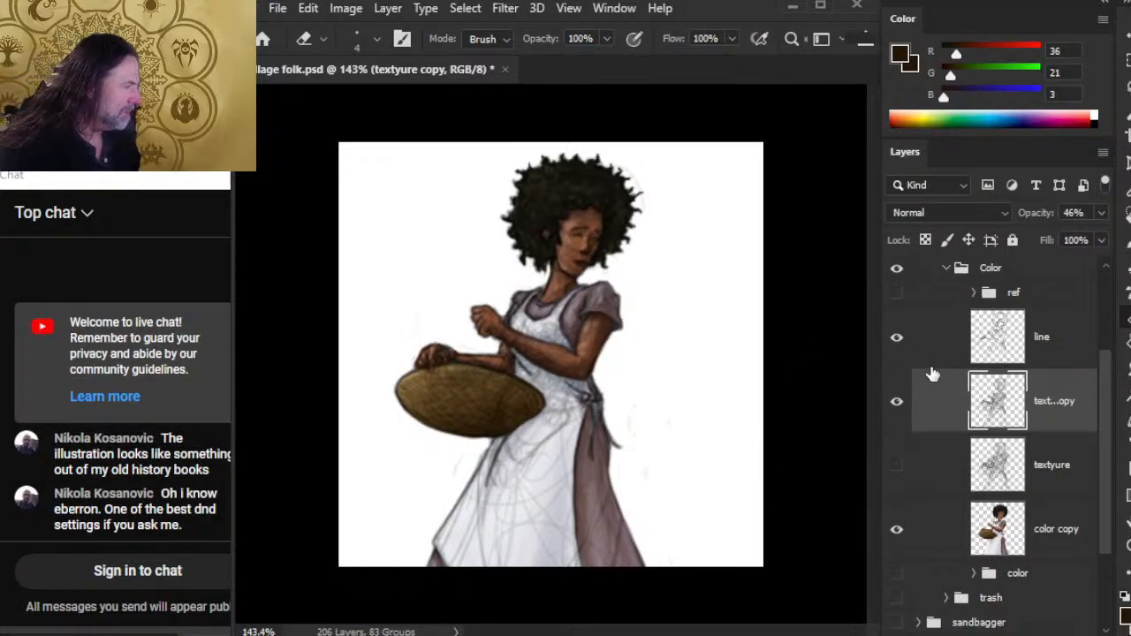
- Compare the painting with and without the textyure copy and color copy layers, checking the basket and apron up close
{"action": "left_click", "coordinate": [897, 528]}
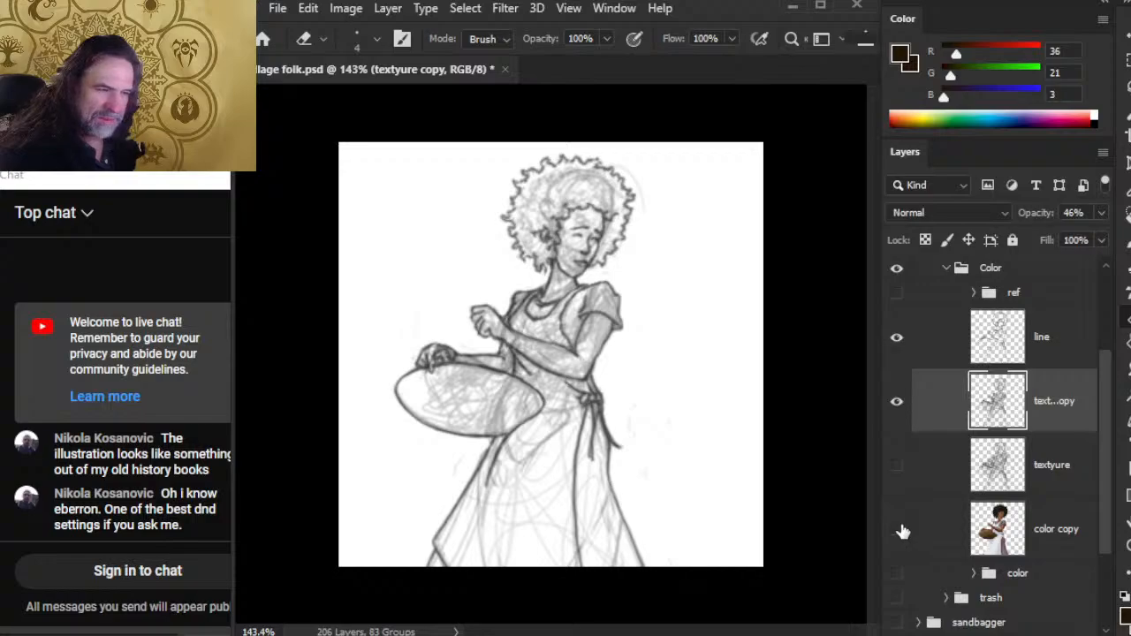
{"action": "left_click", "coordinate": [898, 530]}
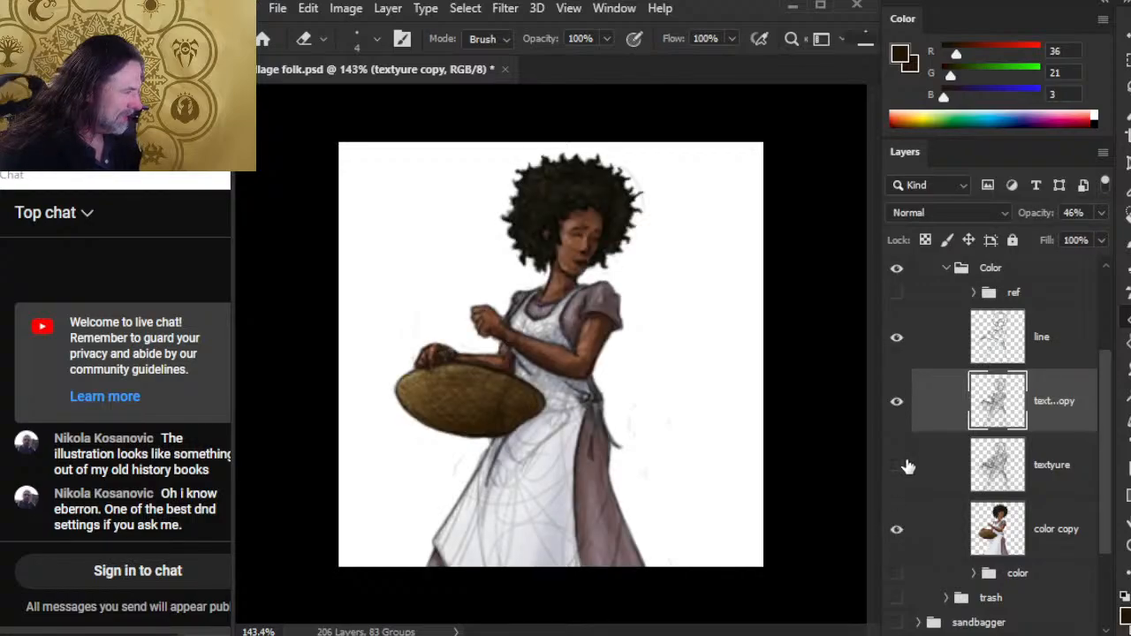
{"action": "left_click", "coordinate": [898, 406]}
{"action": "left_click", "coordinate": [897, 406]}
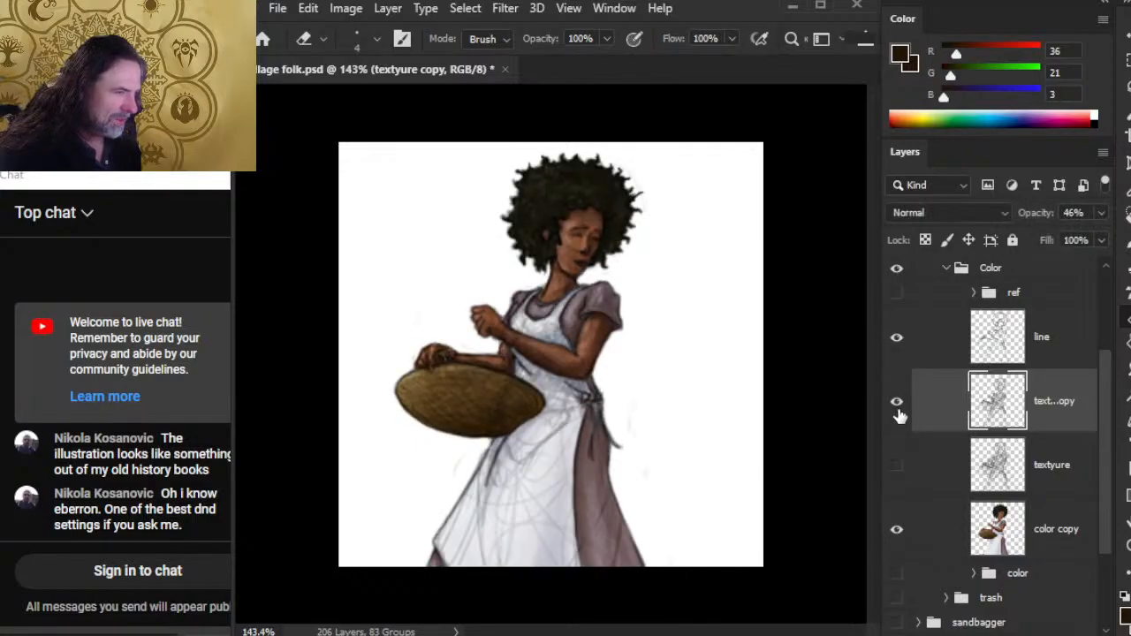
{"action": "left_click", "coordinate": [897, 406]}
{"action": "key", "text": "z"}
{"action": "left_click", "coordinate": [551, 404]}
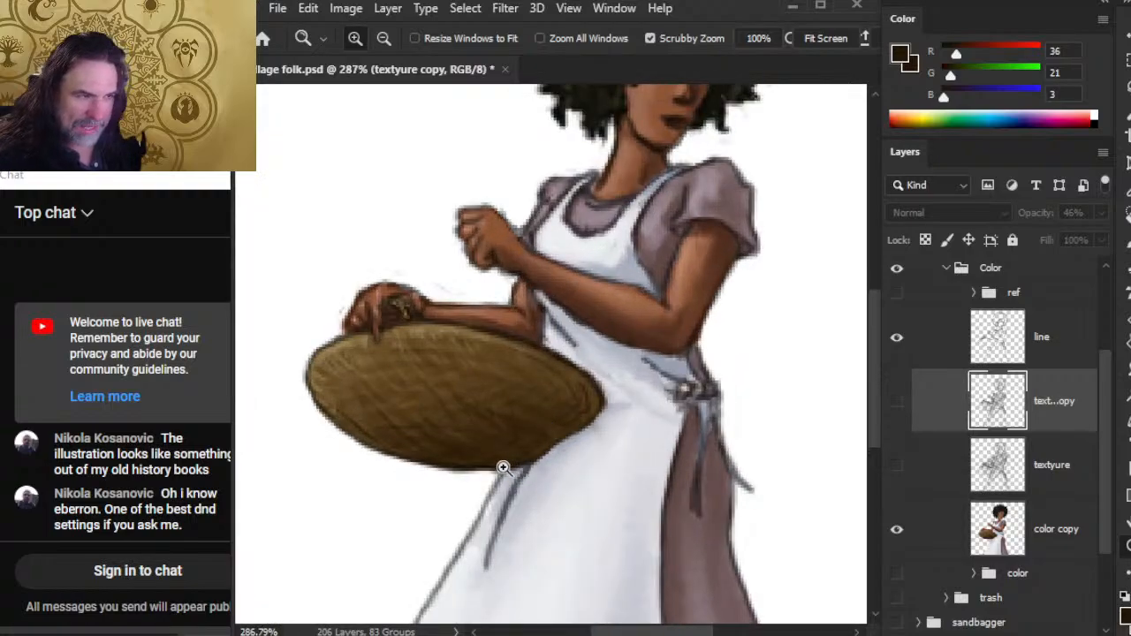
{"action": "left_click_drag", "start_coordinate": [592, 433], "coordinate": [442, 420]}
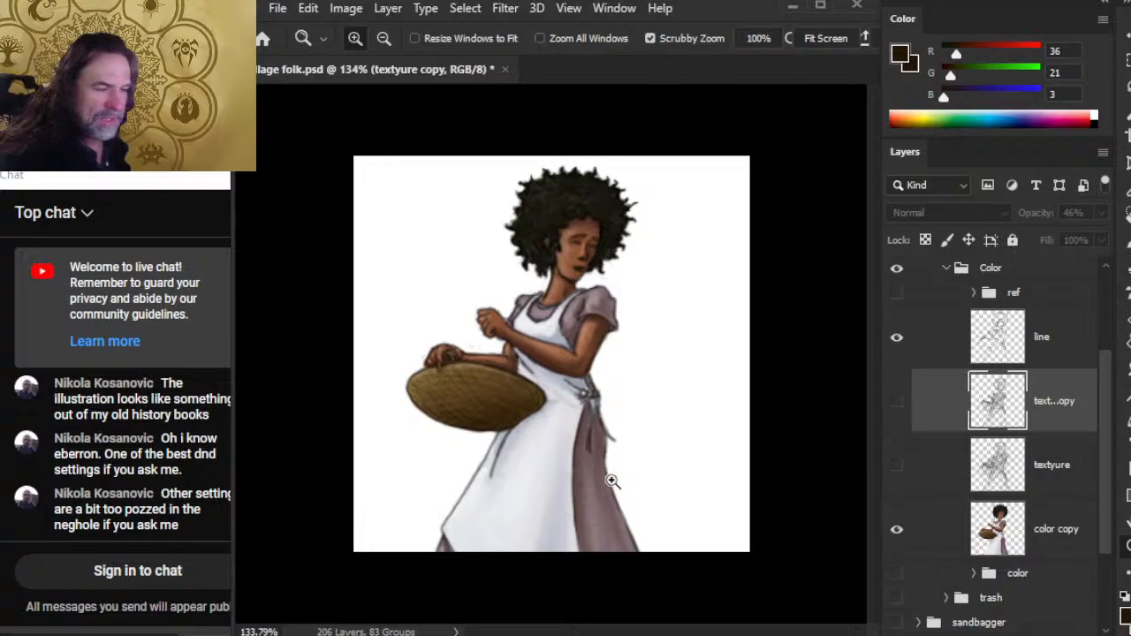
{"action": "left_click", "coordinate": [897, 403]}
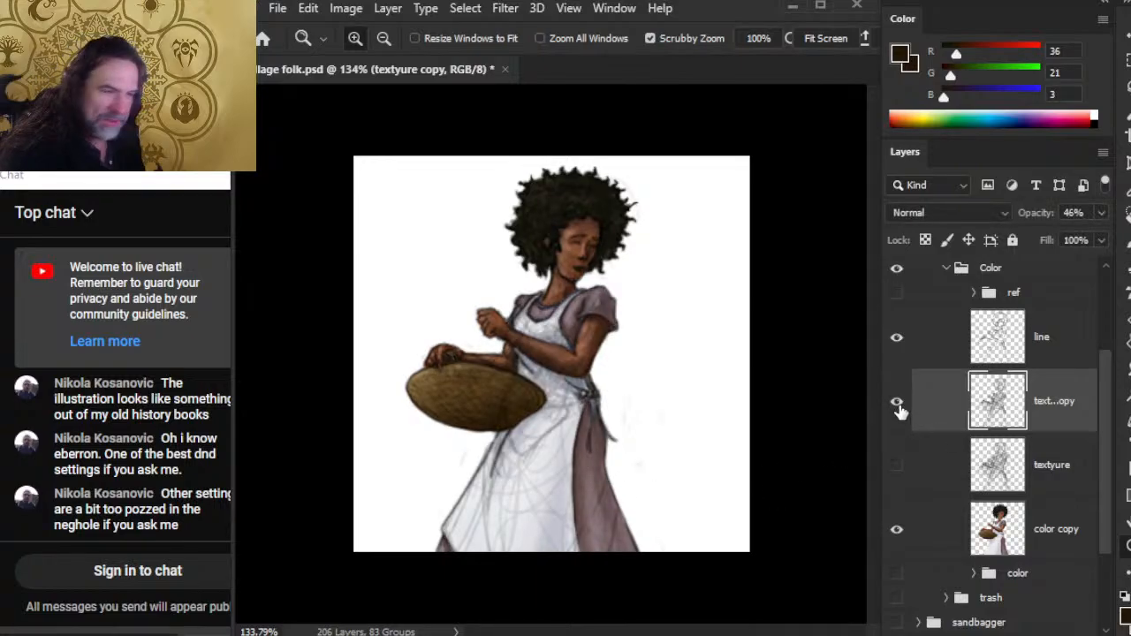
{"action": "left_click", "coordinate": [899, 414]}
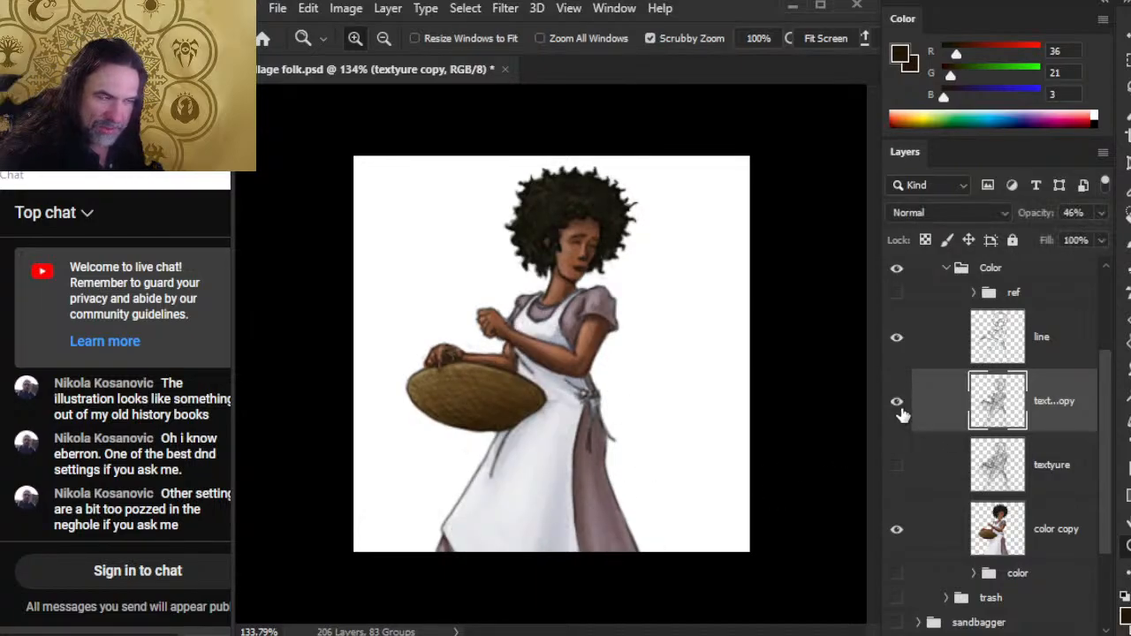
{"action": "left_click", "coordinate": [899, 414]}
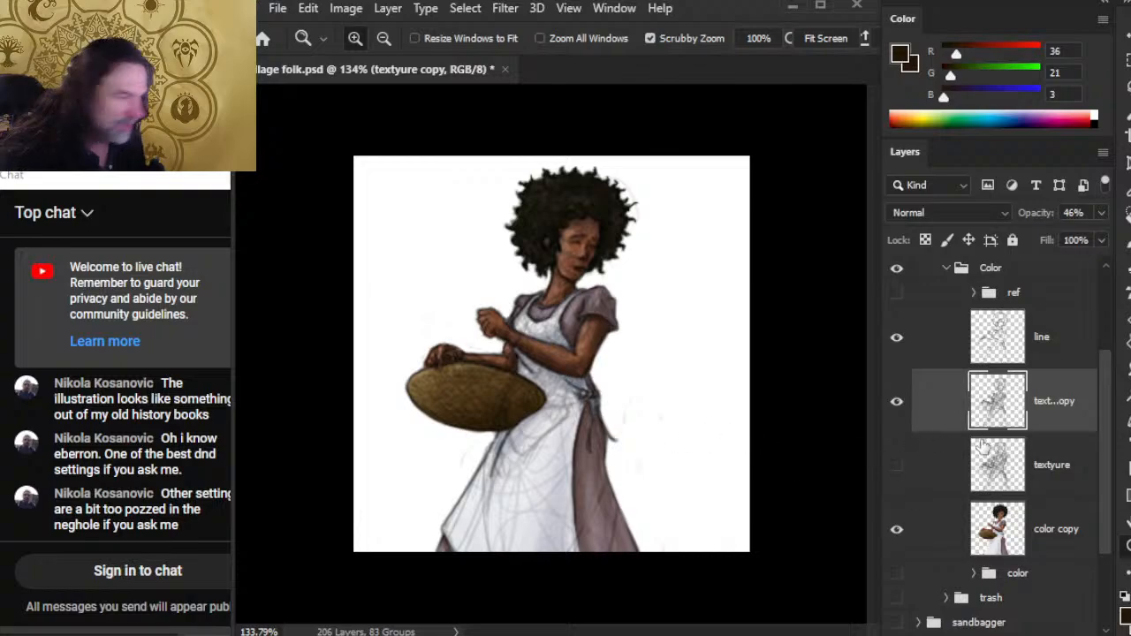
- Fade the sketch texture along the basket's lower edge using the eraser at 23% opacity, reduced to 1 px
{"action": "left_click_drag", "start_coordinate": [486, 414], "coordinate": [575, 410]}
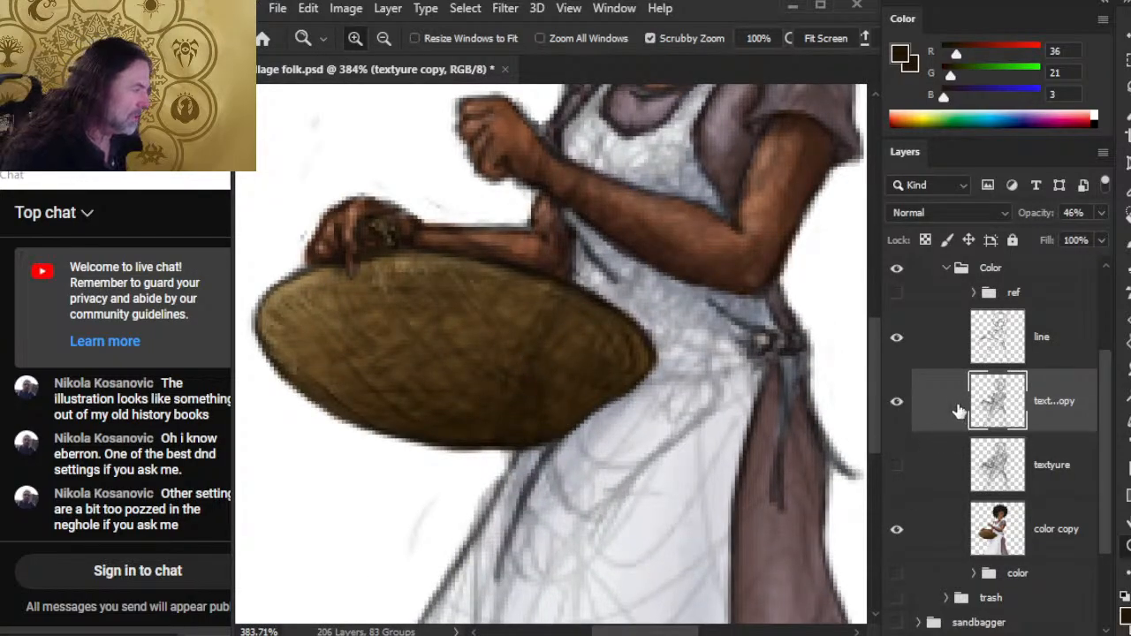
{"action": "key", "text": "e"}
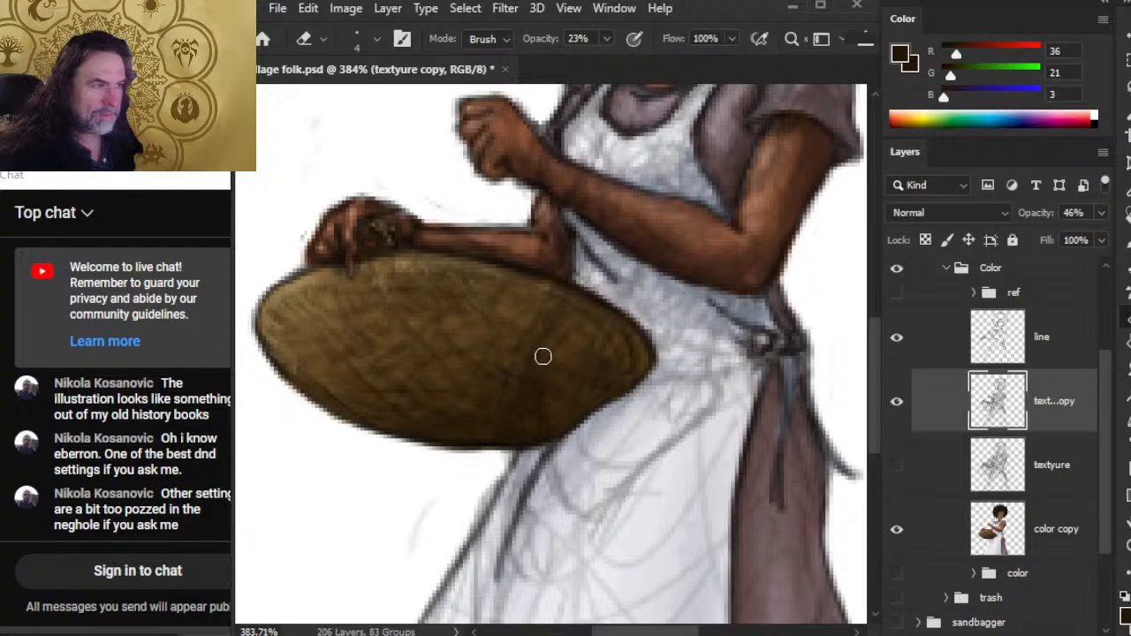
{"action": "key", "text": "bracketleft"}
{"action": "key", "text": "bracketleft"}
{"action": "key", "text": "bracketleft"}
{"action": "key", "text": "bracketleft"}
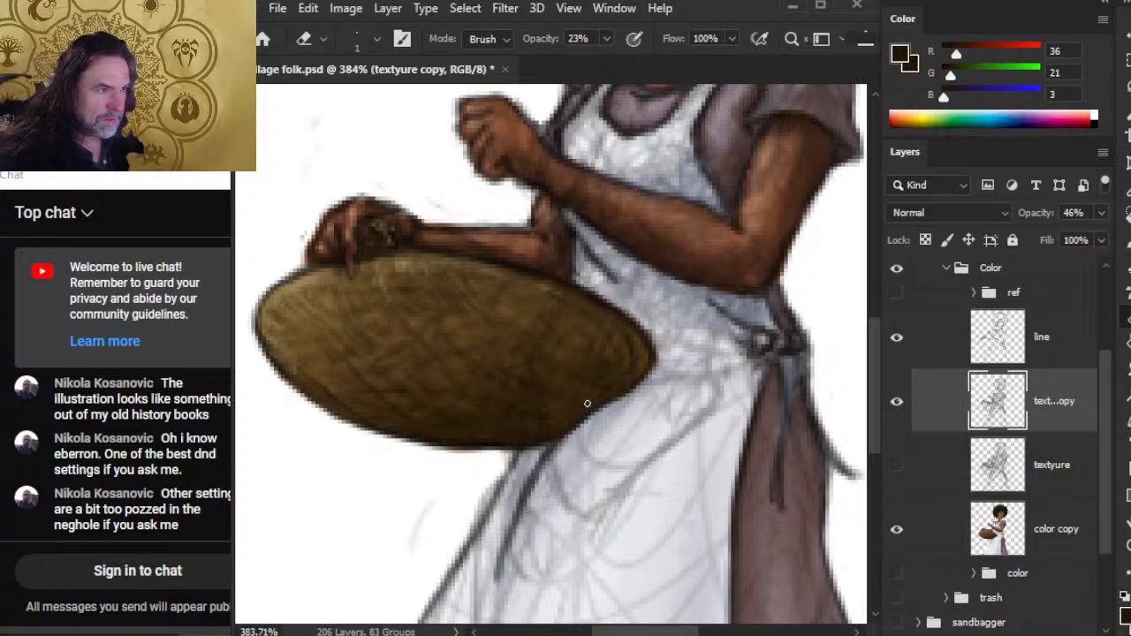
{"action": "left_click_drag", "start_coordinate": [585, 411], "coordinate": [510, 434]}
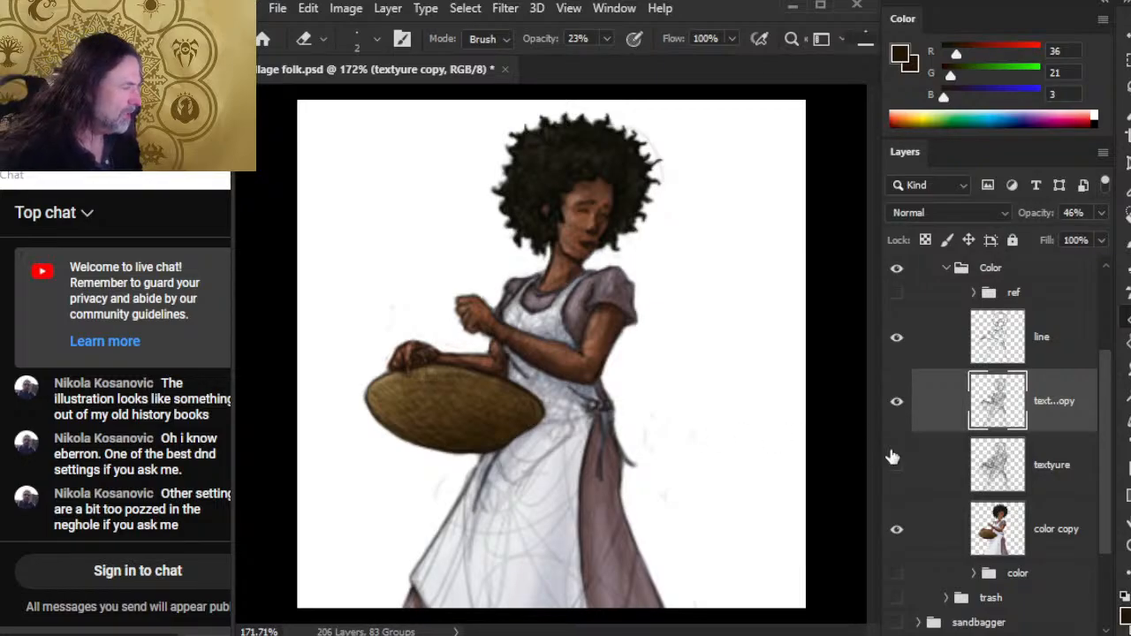
- Try to move the original textyure layer into the color group
{"action": "left_click_drag", "start_coordinate": [1061, 491], "coordinate": [1044, 573]}
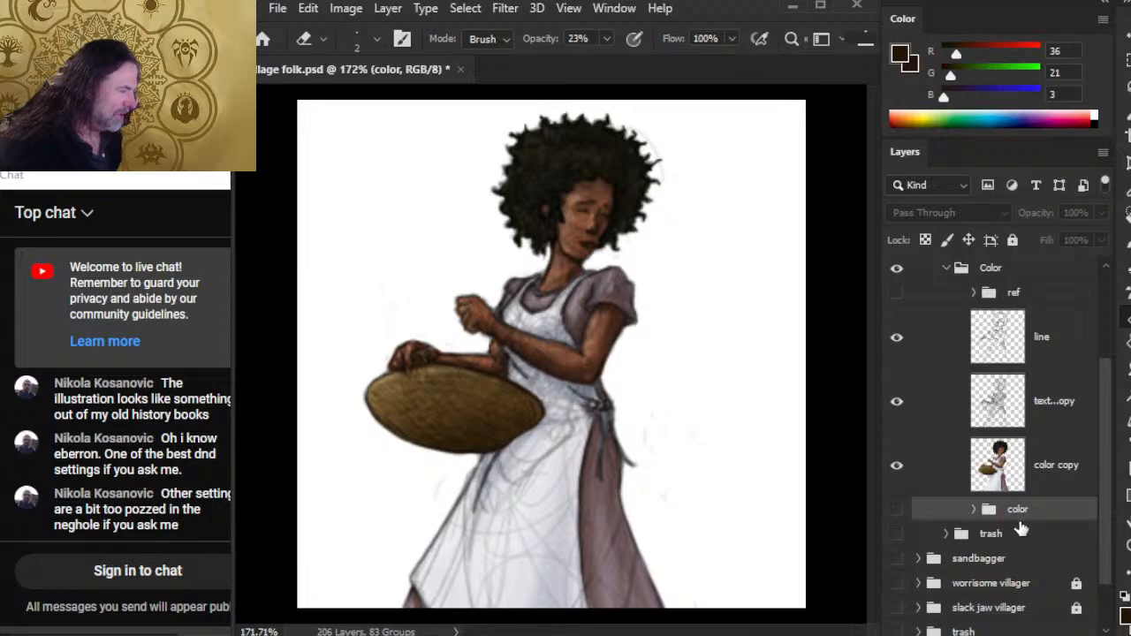
{"action": "key", "text": "ctrl+z"}
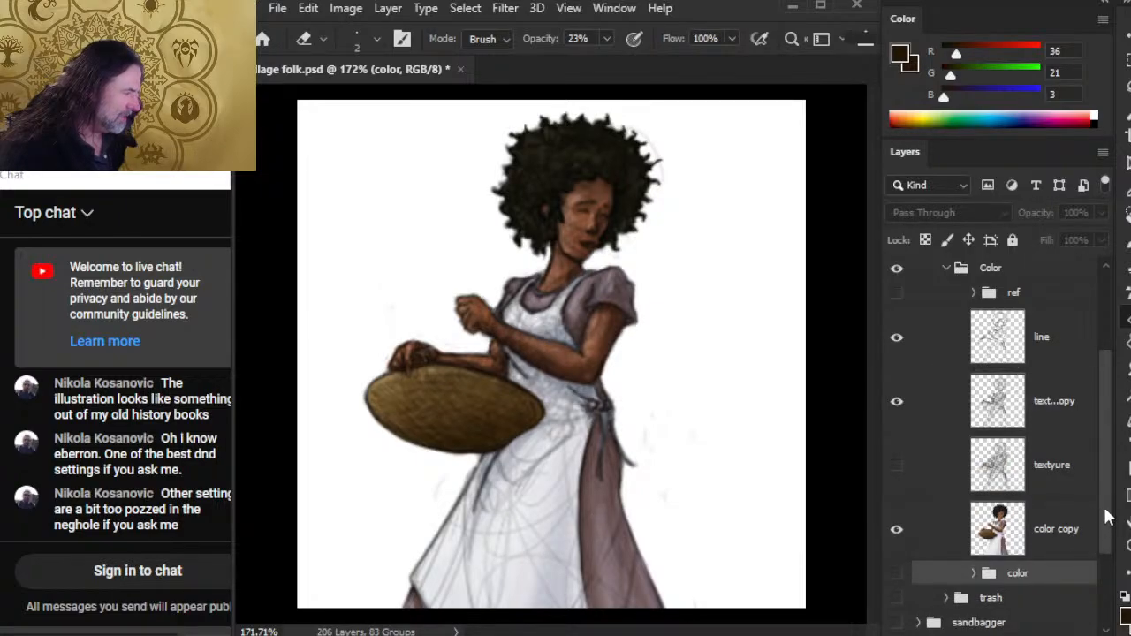
- Move the original textyure layer into the trash group and the color subgroup out of the Color group, just above trash
{"action": "scroll", "coordinate": [1079, 469], "scroll_direction": "down", "scroll_amount": 2}
{"action": "left_click_drag", "start_coordinate": [1052, 428], "coordinate": [1052, 530]}
{"action": "scroll", "coordinate": [1034, 506], "scroll_direction": "up", "scroll_amount": 1}
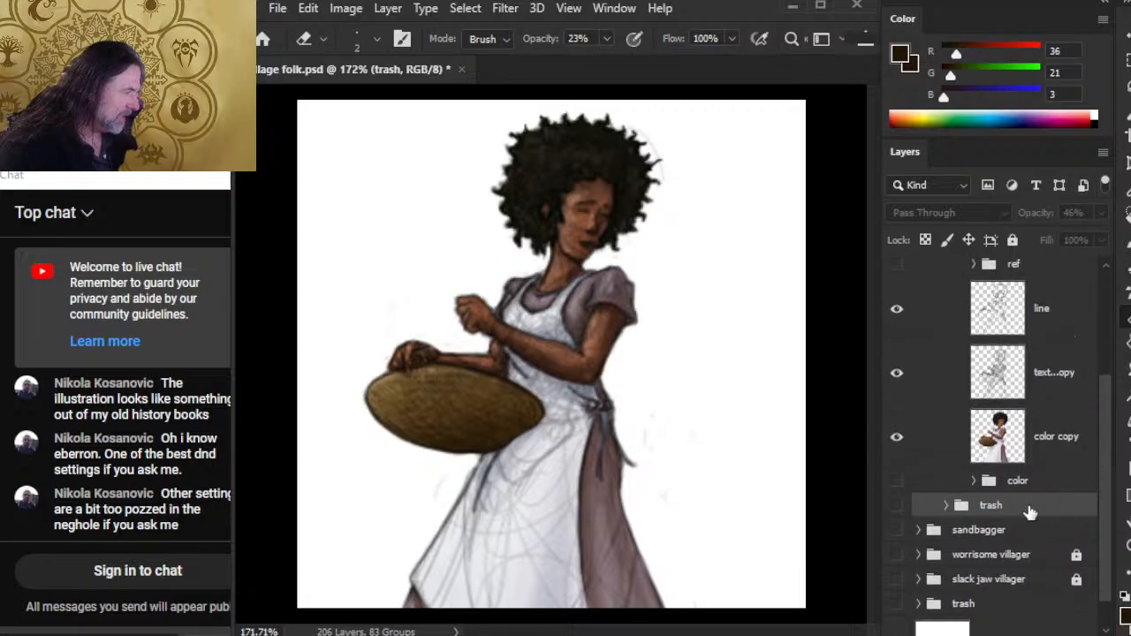
{"action": "left_click", "coordinate": [1023, 484]}
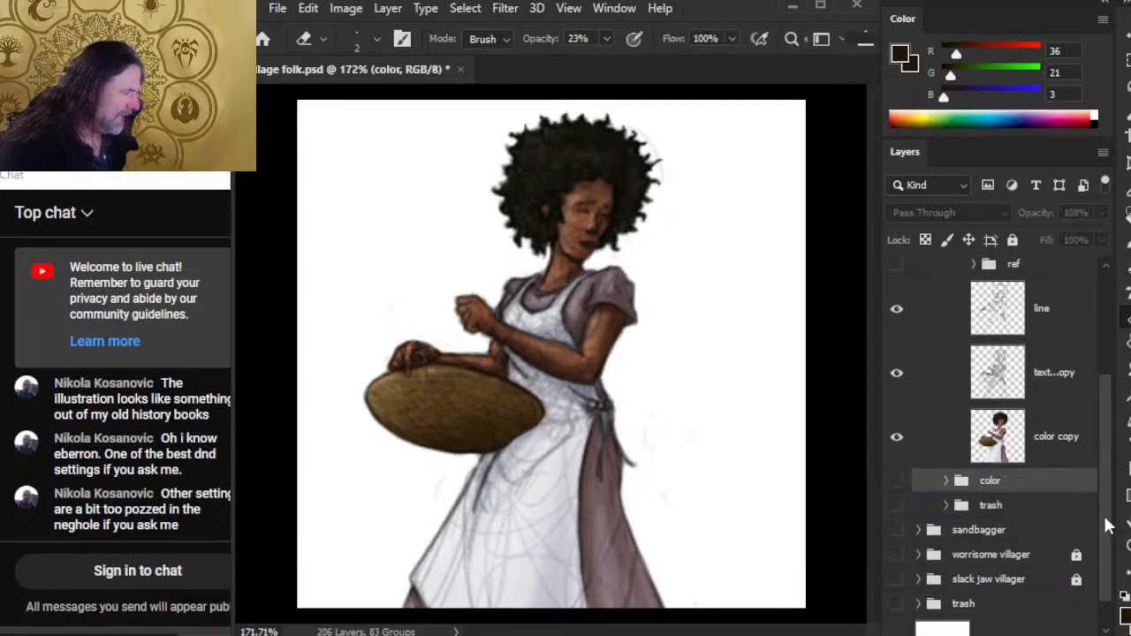
{"action": "key", "text": "Delete"}
{"action": "scroll", "coordinate": [1100, 509], "scroll_direction": "up", "scroll_amount": 1}
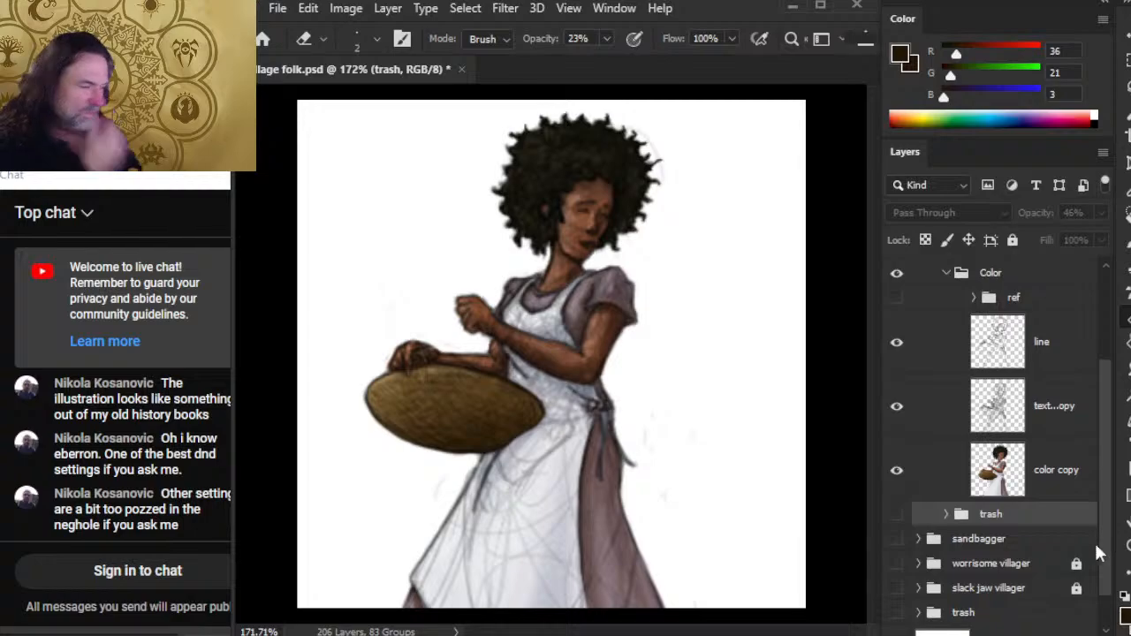
{"action": "key", "text": "ctrl+z"}
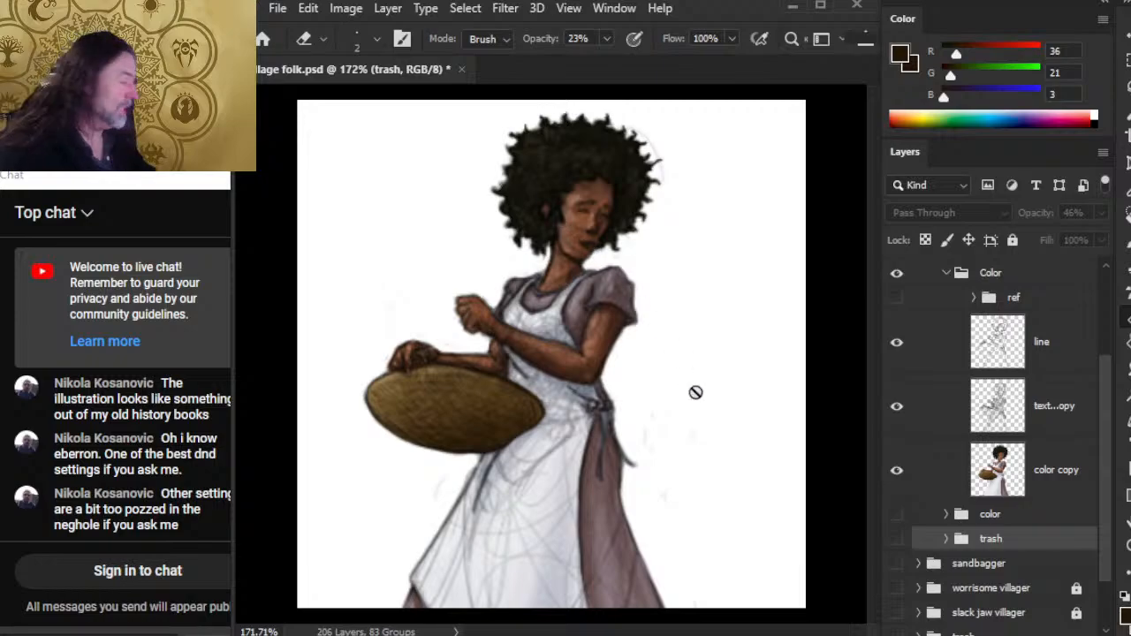
- Paint fine curls over the crown of the hair on the color copy layer, using a 1 px brush and sampled dark hair tones
{"action": "left_click", "coordinate": [1058, 495]}
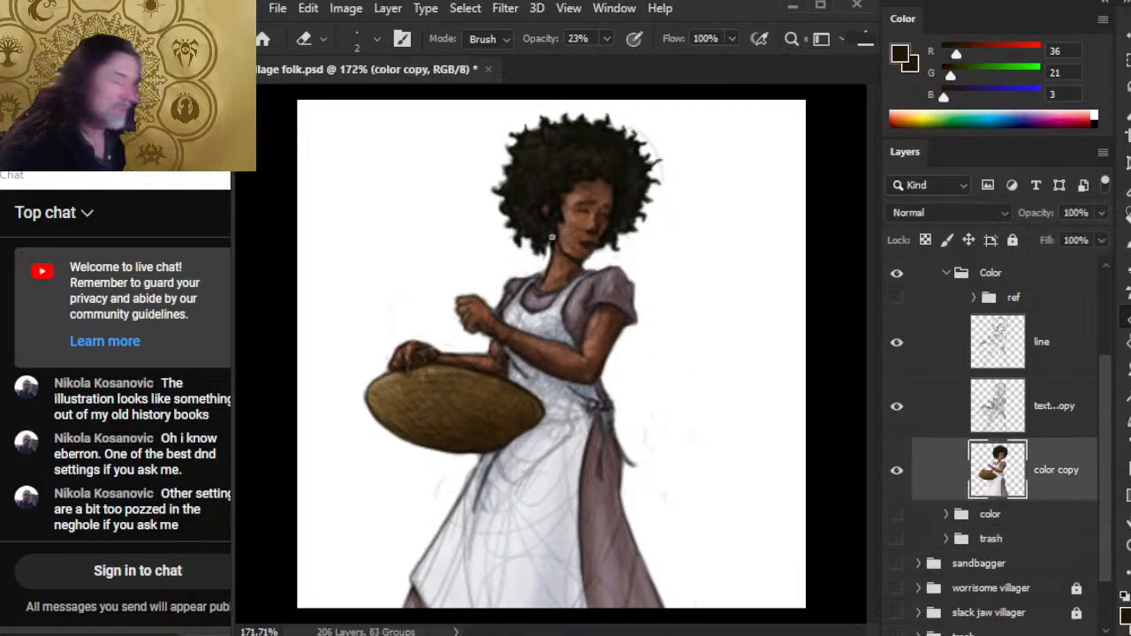
{"action": "key", "text": "z"}
{"action": "left_click", "coordinate": [581, 141]}
{"action": "key", "text": "b"}
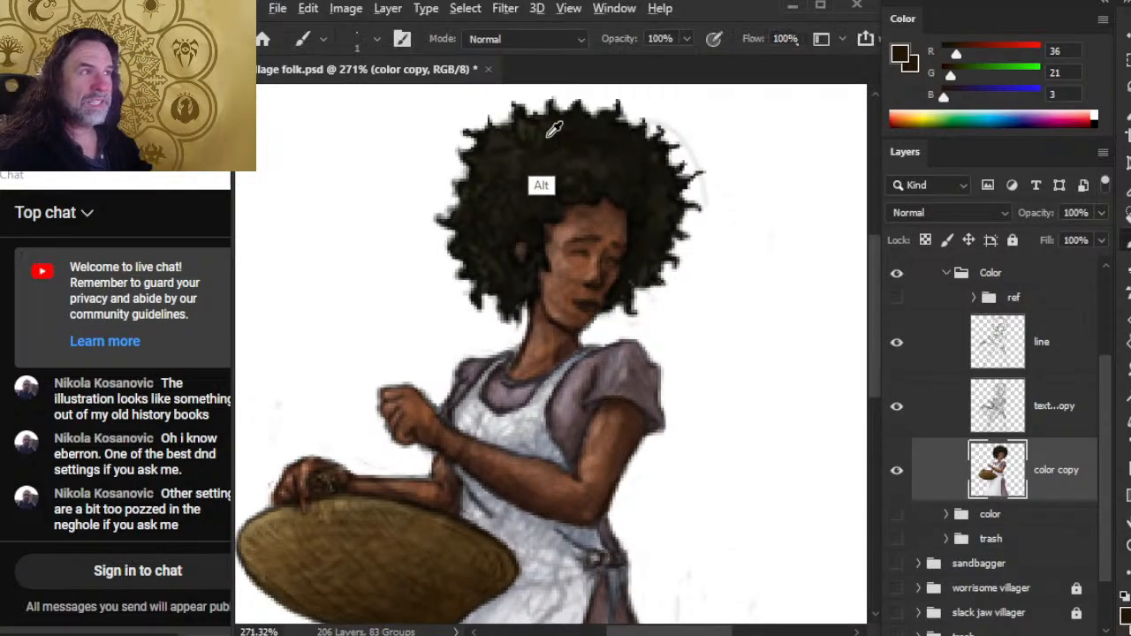
{"action": "left_click", "coordinate": [591, 159], "text": "alt"}
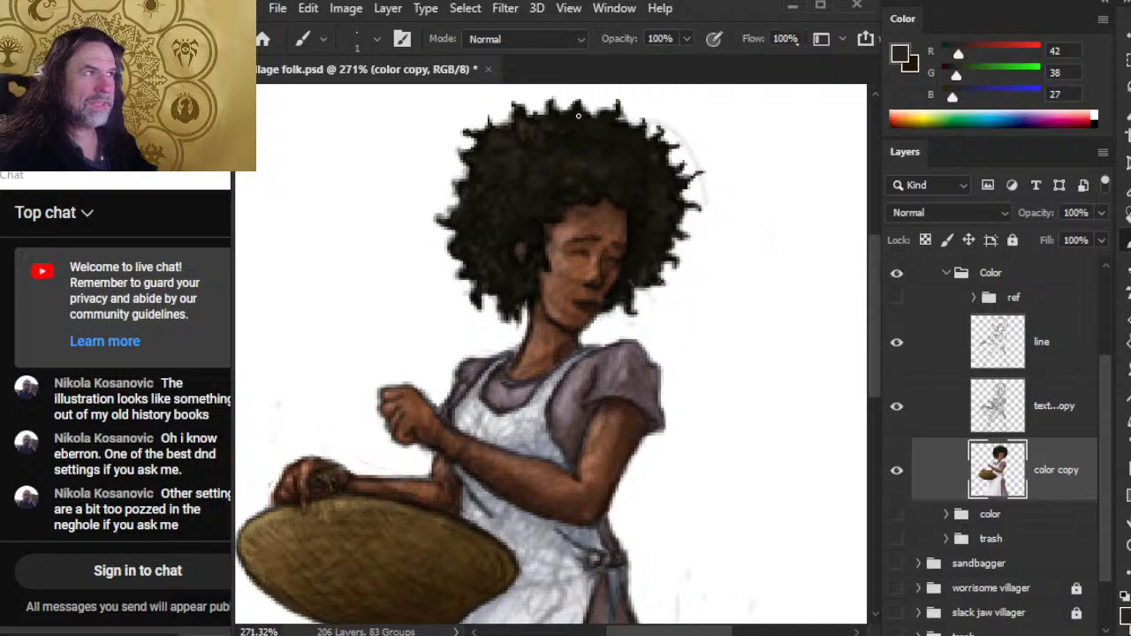
{"action": "left_click", "coordinate": [520, 199], "text": "alt"}
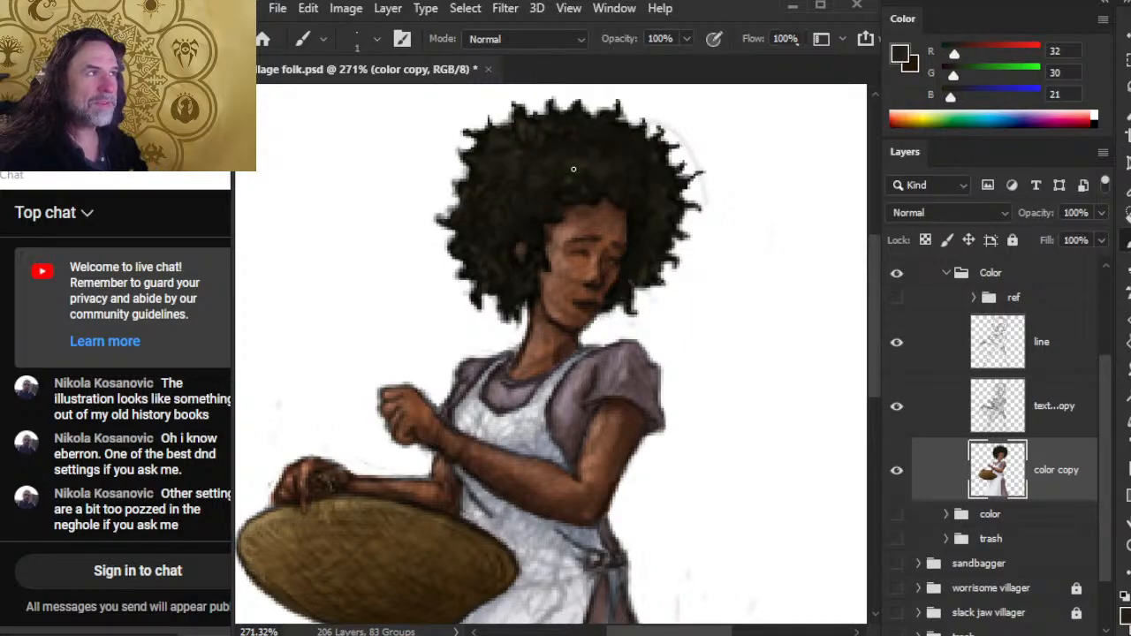
- Shade the hair over the forehead and beside the cheek with sampled near-black browns, extending a curl tip at the lower outer edge
{"action": "left_click", "coordinate": [659, 175], "text": "alt"}
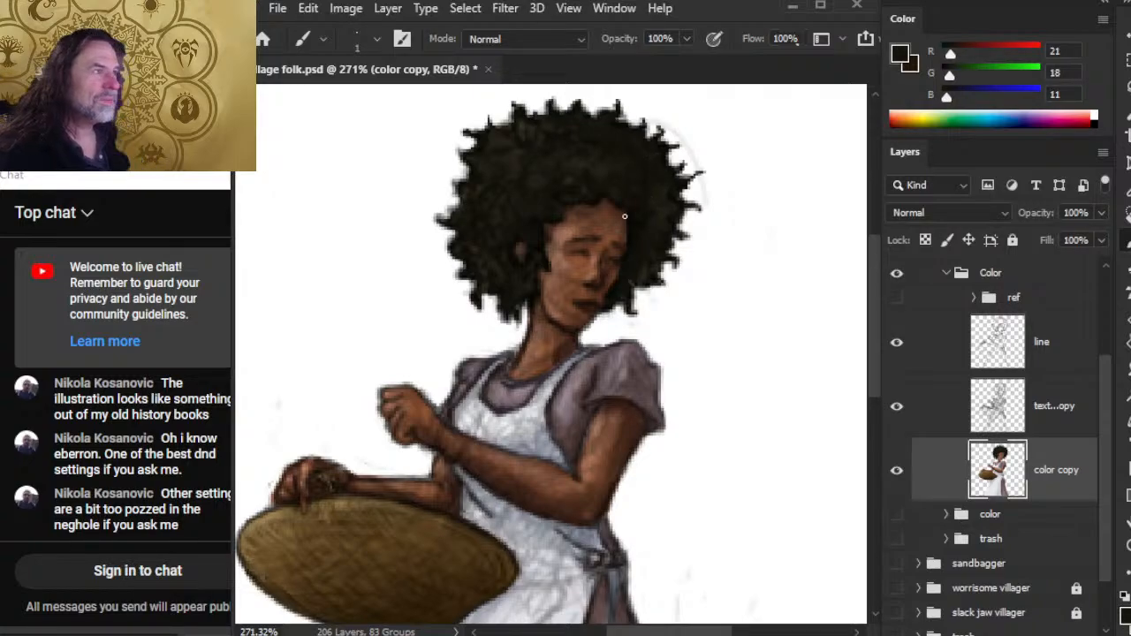
{"action": "left_click", "coordinate": [587, 157], "text": "alt"}
{"action": "left_click", "coordinate": [635, 177], "text": "alt"}
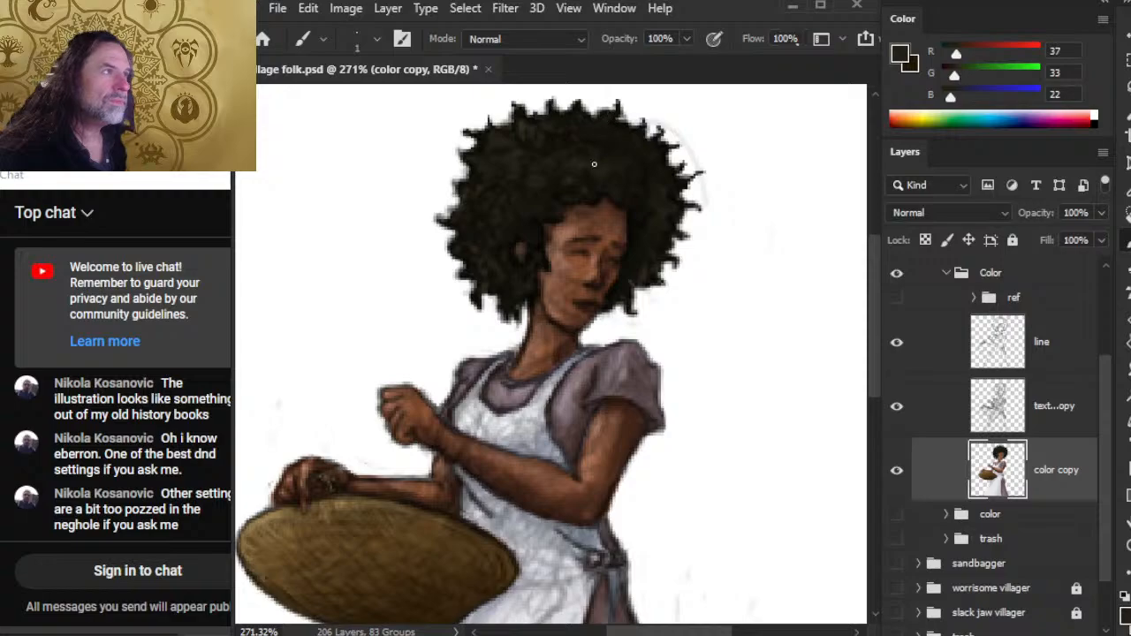
{"action": "left_click", "coordinate": [503, 142], "text": "alt"}
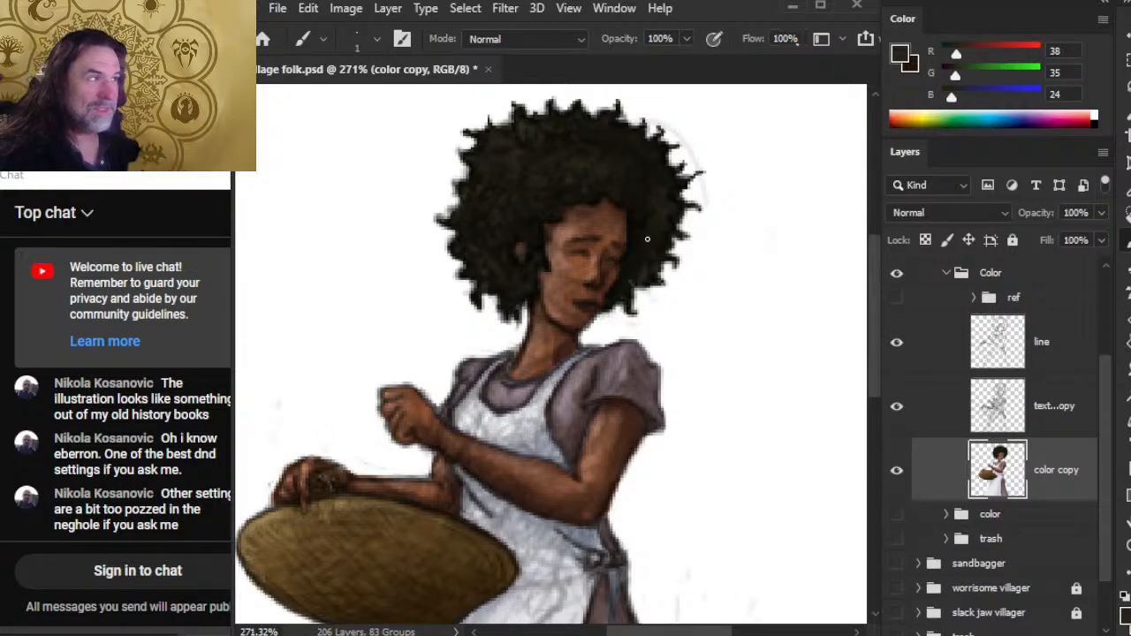
{"action": "left_click", "coordinate": [641, 270], "text": "alt"}
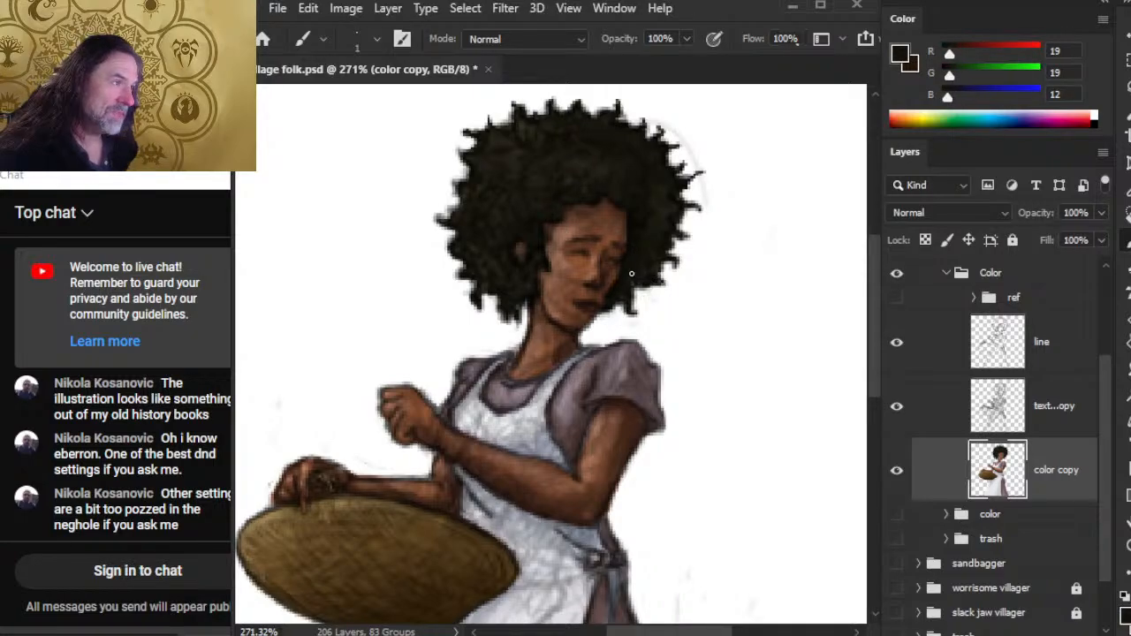
{"action": "left_click_drag", "start_coordinate": [657, 280], "coordinate": [678, 292]}
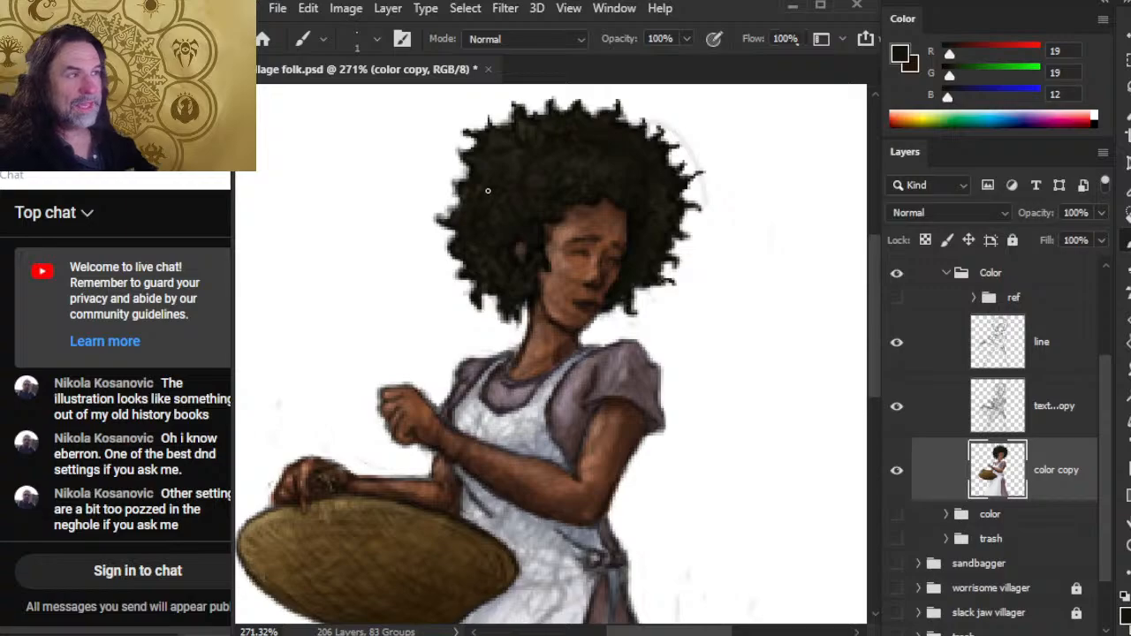
- Refine the curl texture across the crown and around the hairline with 1 px strokes in sampled dark browns
{"action": "left_click", "coordinate": [537, 150], "text": "alt"}
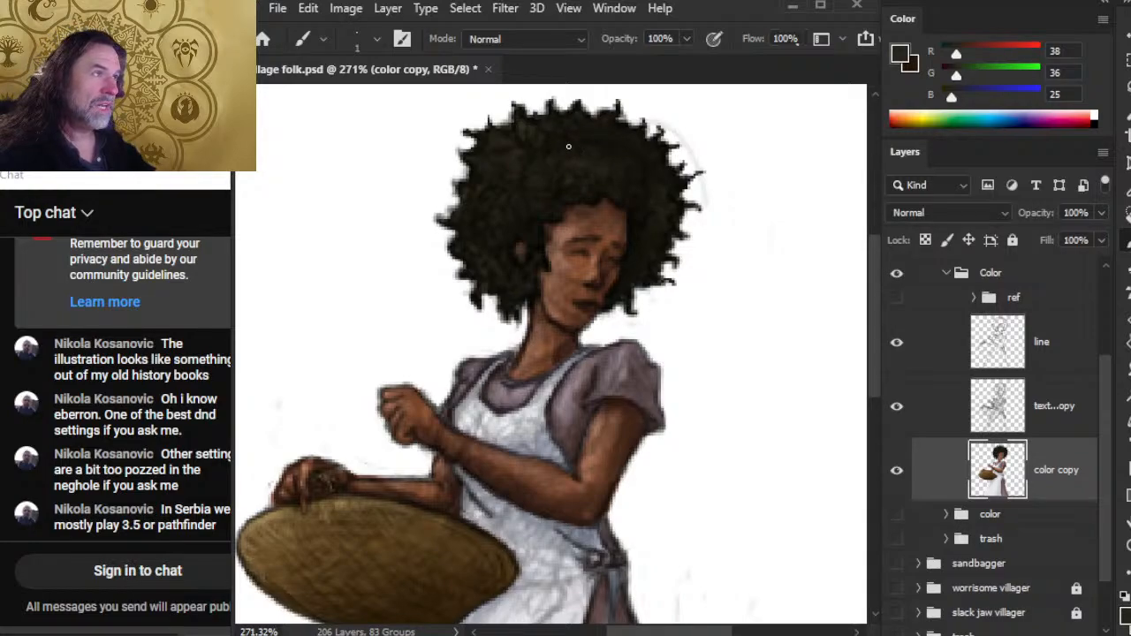
{"action": "left_click", "coordinate": [518, 155], "text": "alt"}
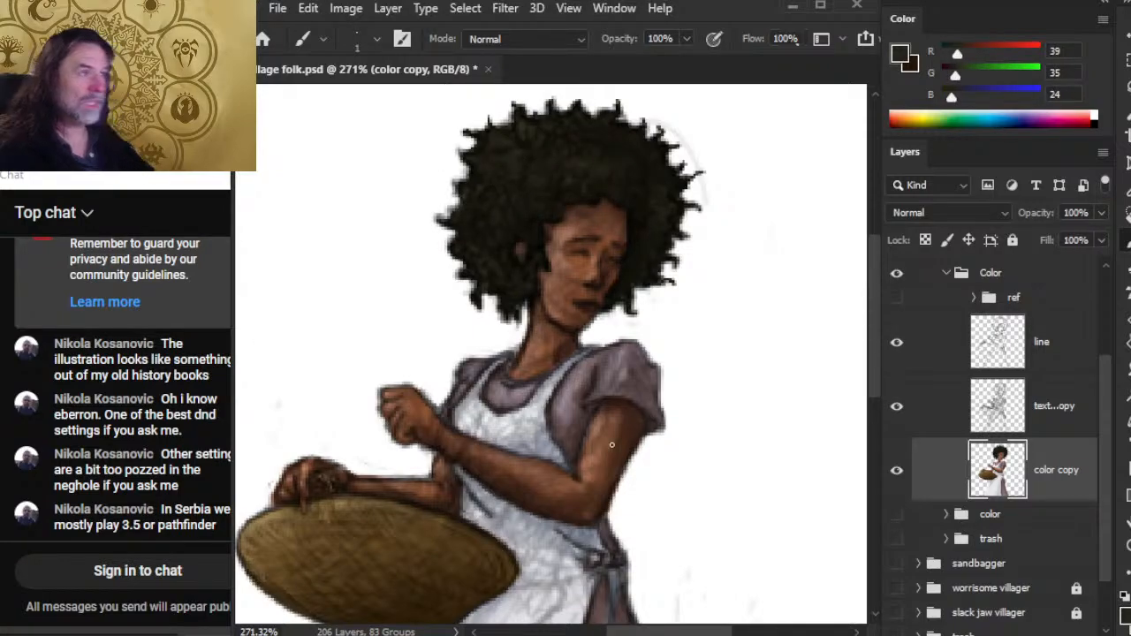
{"action": "key", "text": "r"}
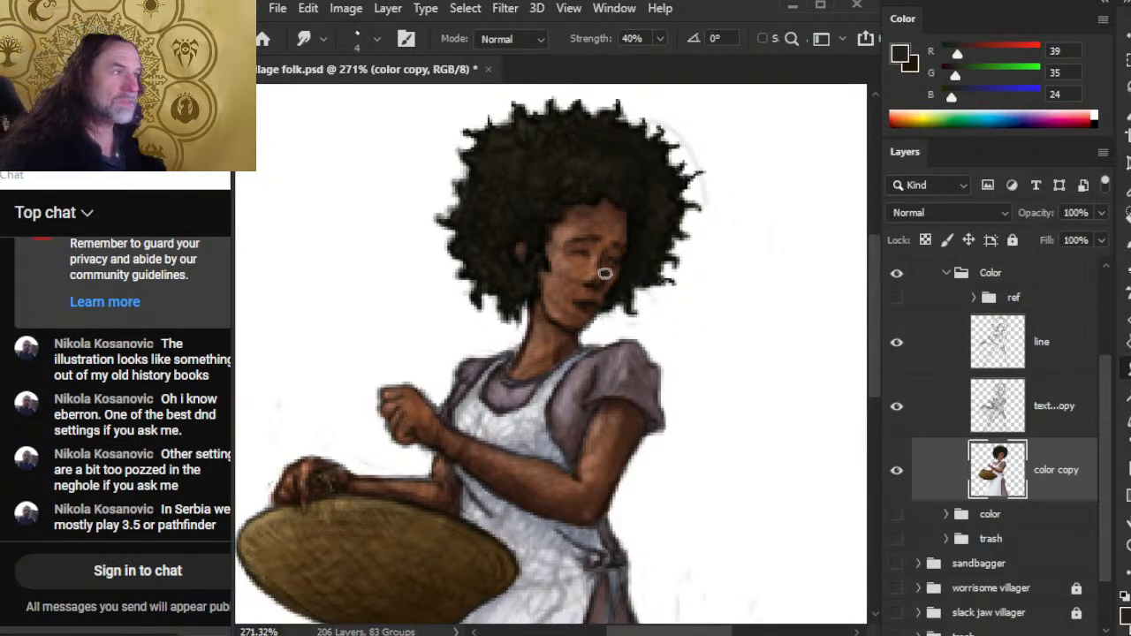
{"action": "key", "text": "b"}
{"action": "left_click", "coordinate": [653, 208], "text": "alt"}
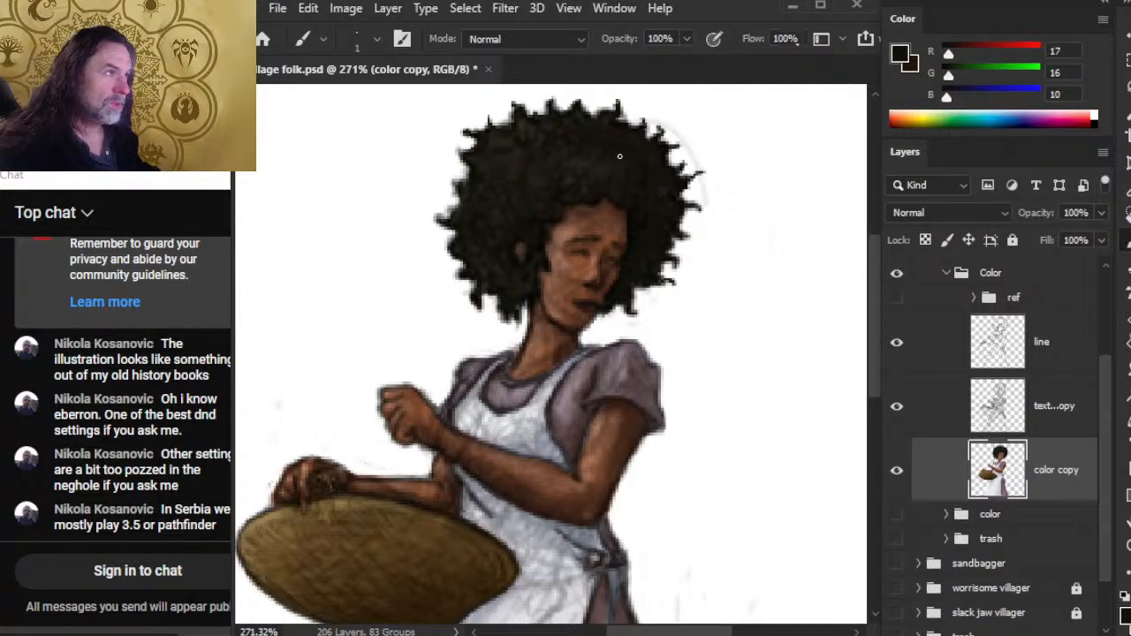
{"action": "left_click", "coordinate": [582, 214], "text": "alt"}
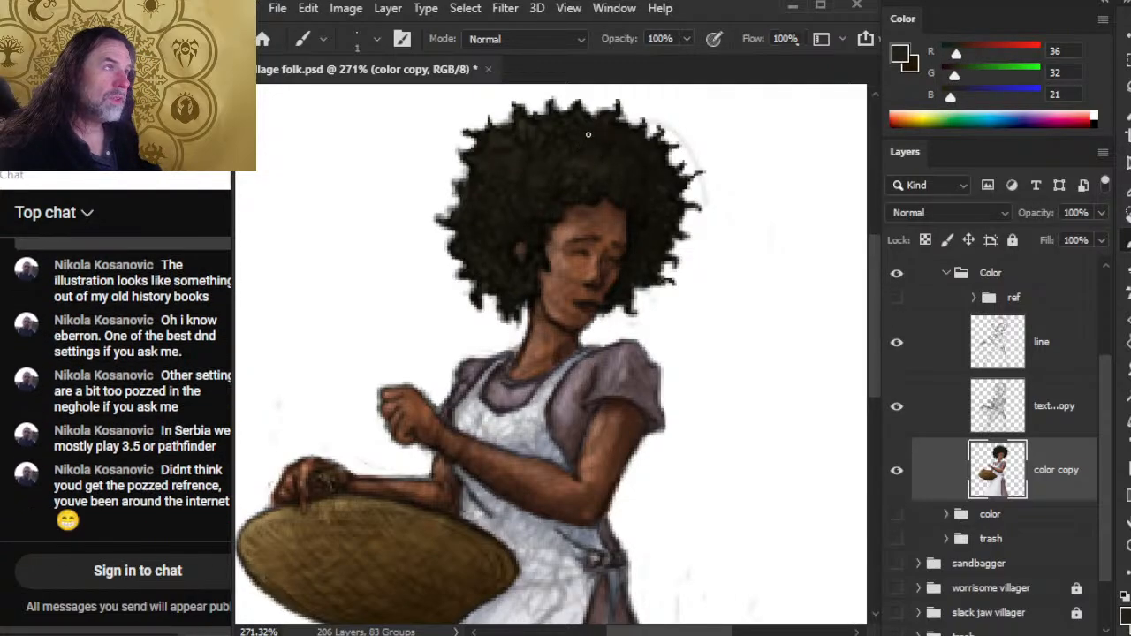
{"action": "left_click", "coordinate": [576, 213], "text": "alt"}
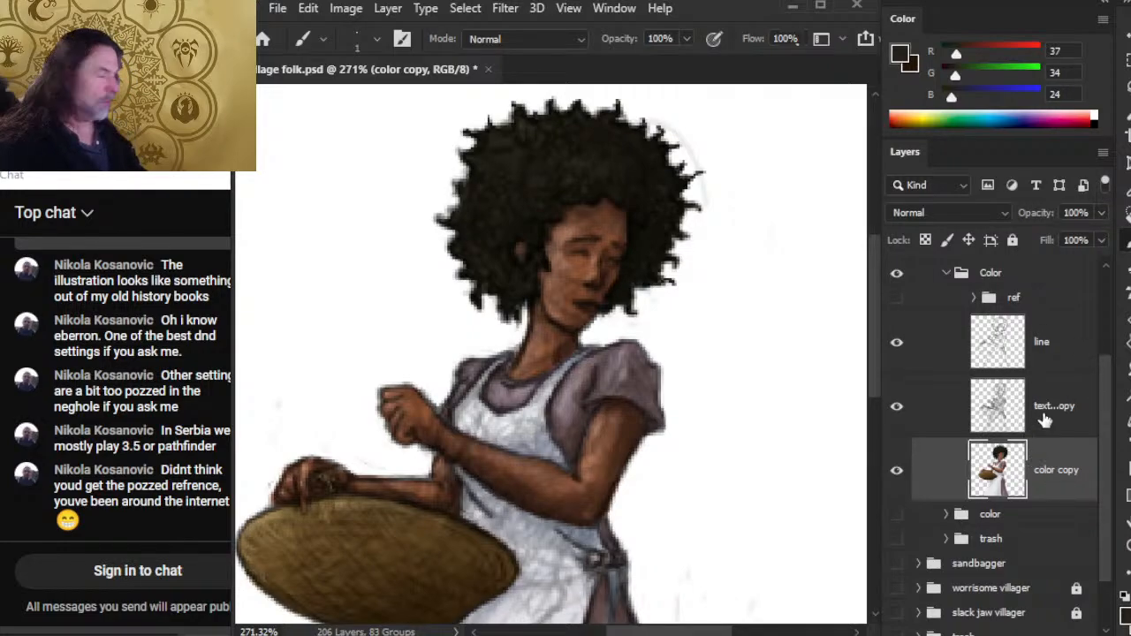
- Group the line, textyure copy and color copy layers as "color", and move the old color group into the trash group
{"action": "left_click", "coordinate": [1071, 375], "text": "shift"}
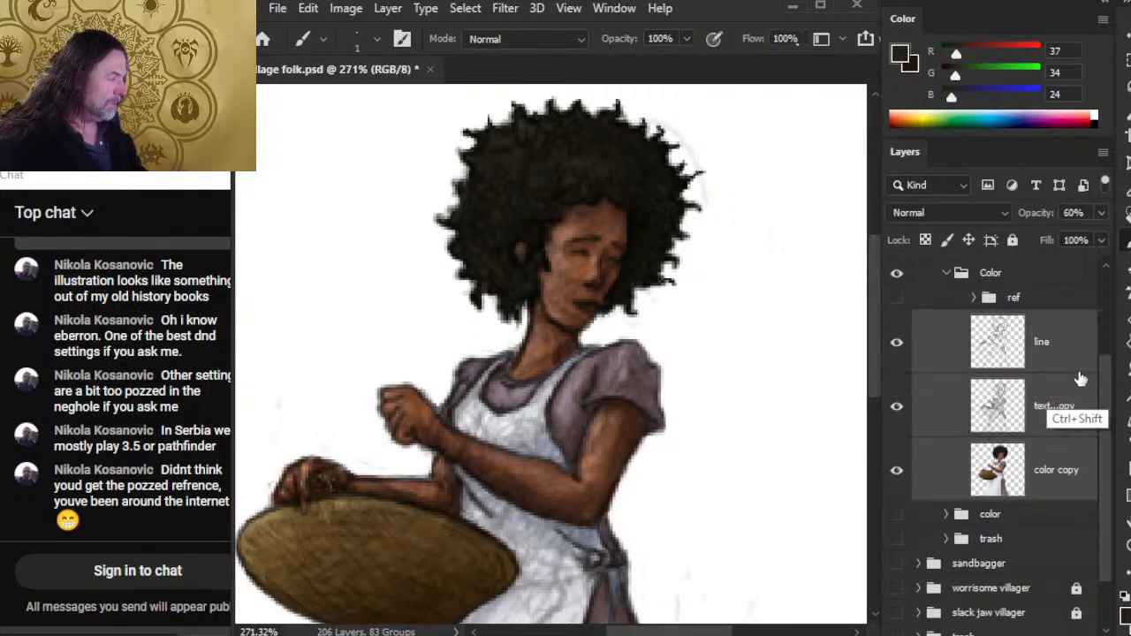
{"action": "key", "text": "ctrl+g"}
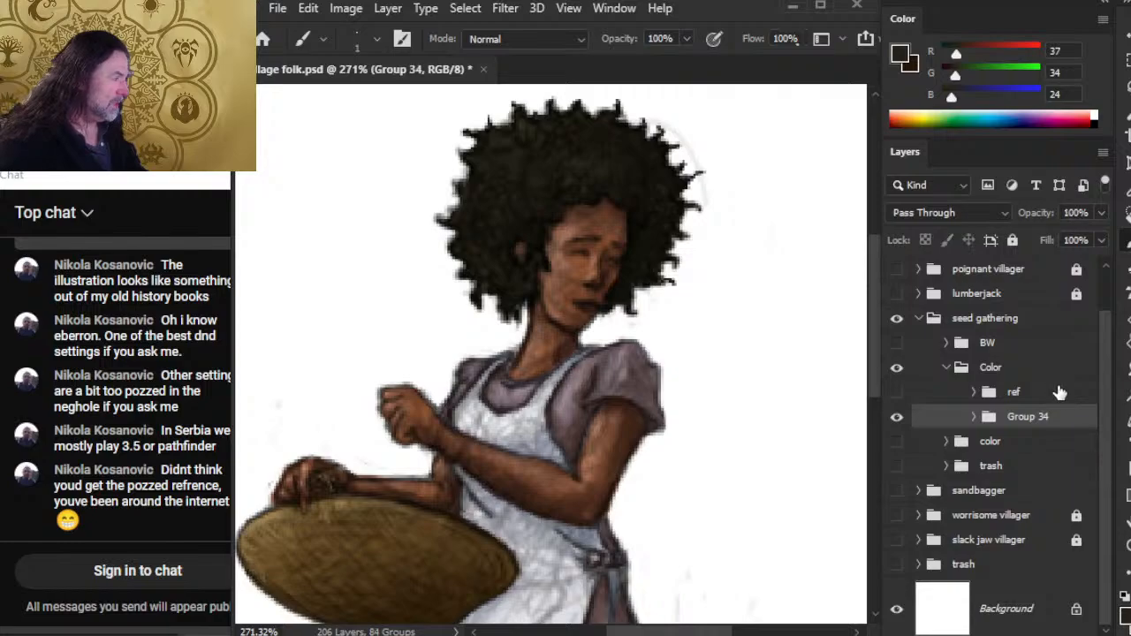
{"action": "double_click", "coordinate": [1031, 422]}
{"action": "type", "text": "color"}
{"action": "key", "text": "Return"}
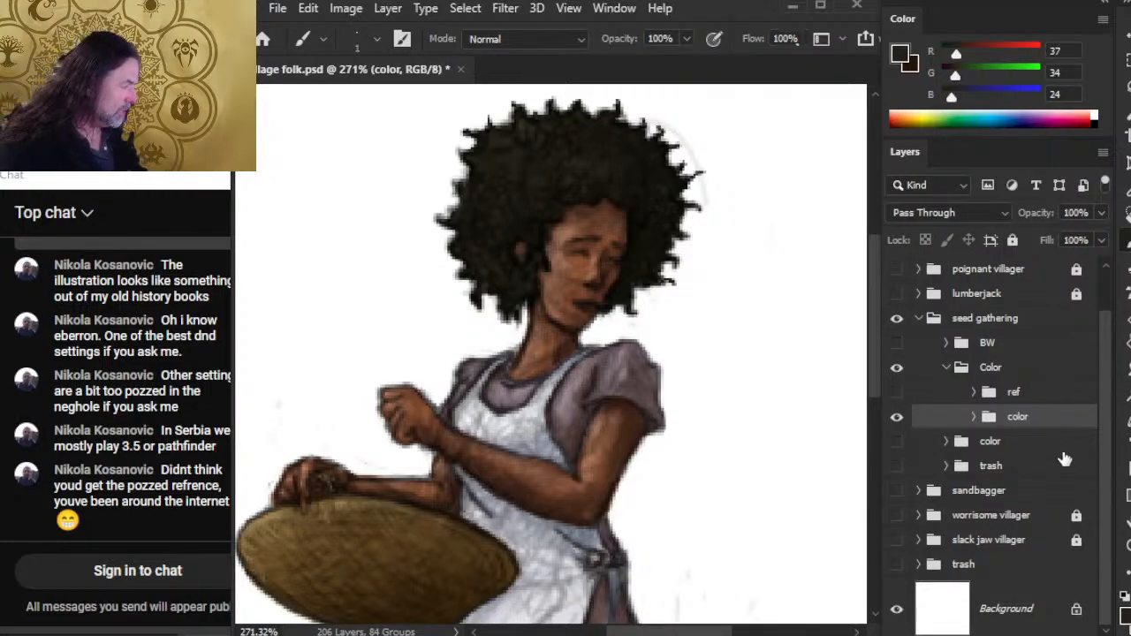
{"action": "left_click_drag", "start_coordinate": [1020, 446], "coordinate": [994, 466]}
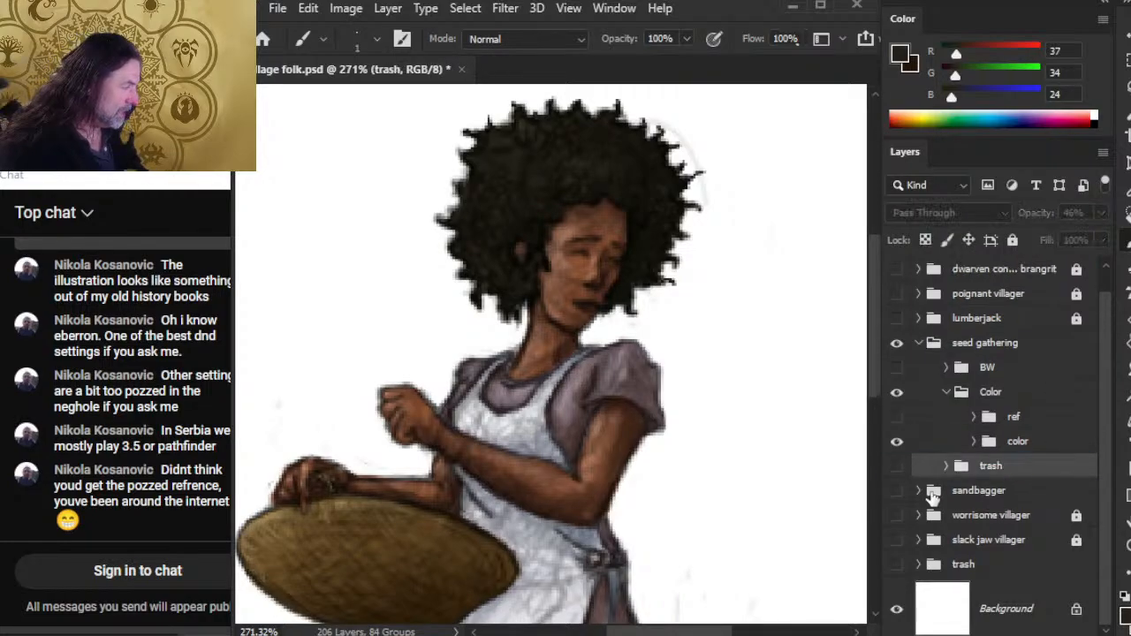
- Duplicate the new color group and merge the duplicate into one layer, testing it with an eraser stroke across the face and undoing the stroke
{"action": "right_click", "coordinate": [1038, 444]}
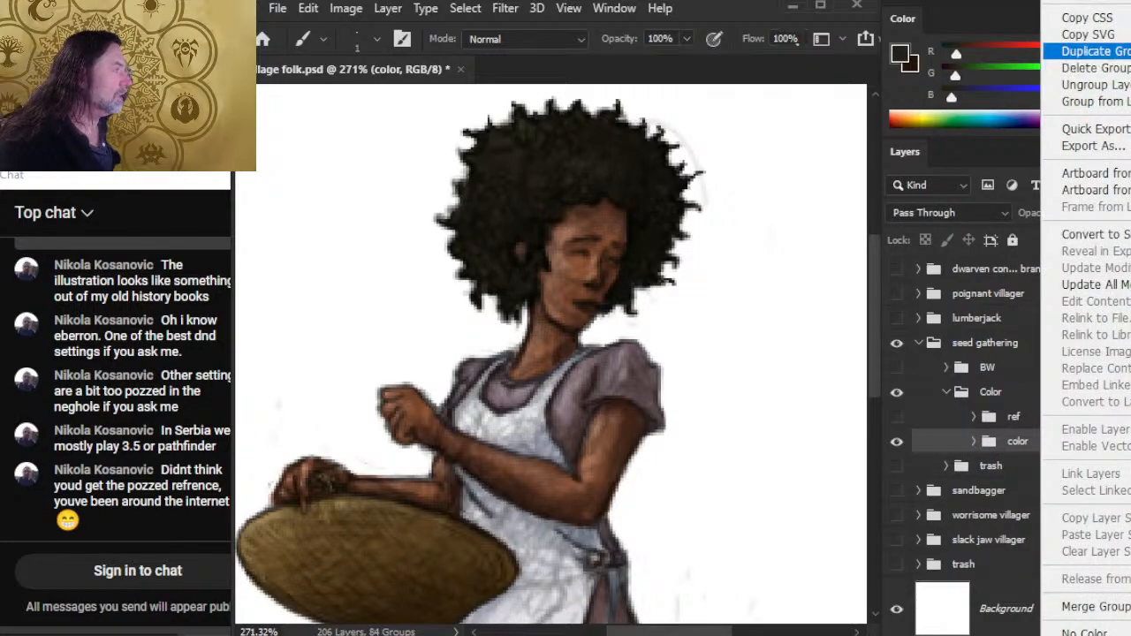
{"action": "left_click", "coordinate": [1096, 51]}
{"action": "key", "text": "Return"}
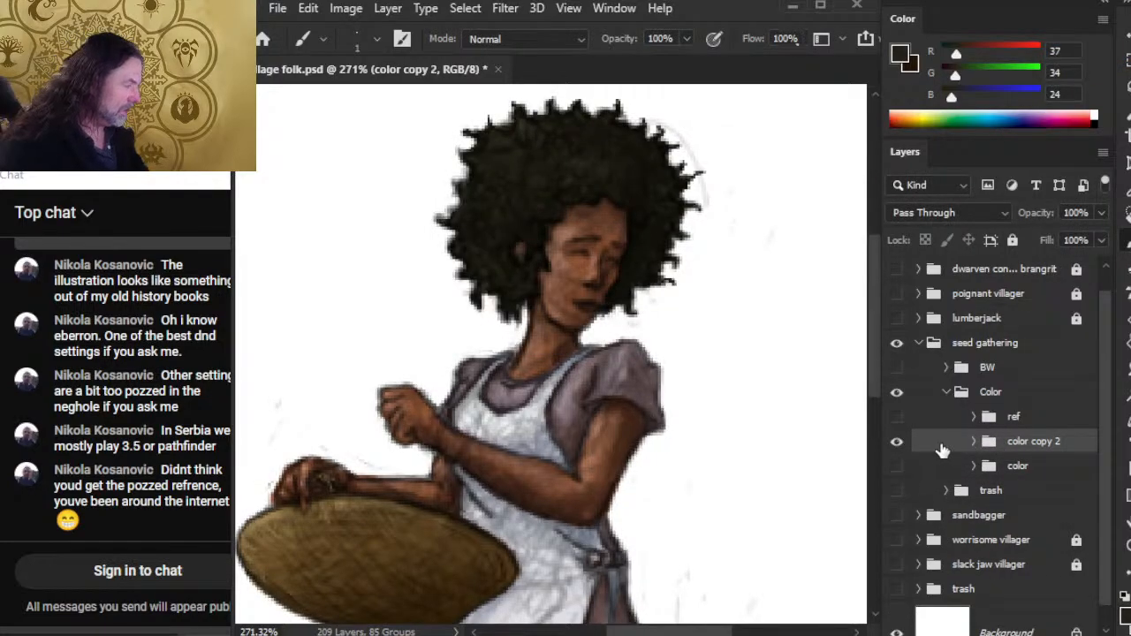
{"action": "right_click", "coordinate": [943, 451]}
{"action": "left_click", "coordinate": [997, 606]}
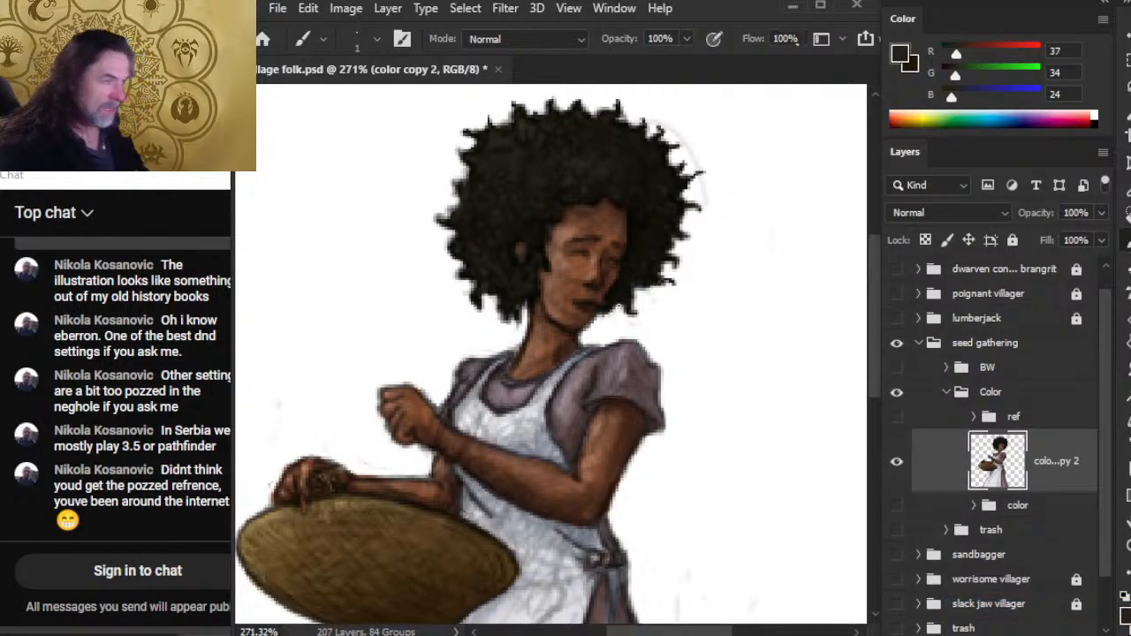
{"action": "key", "text": "e"}
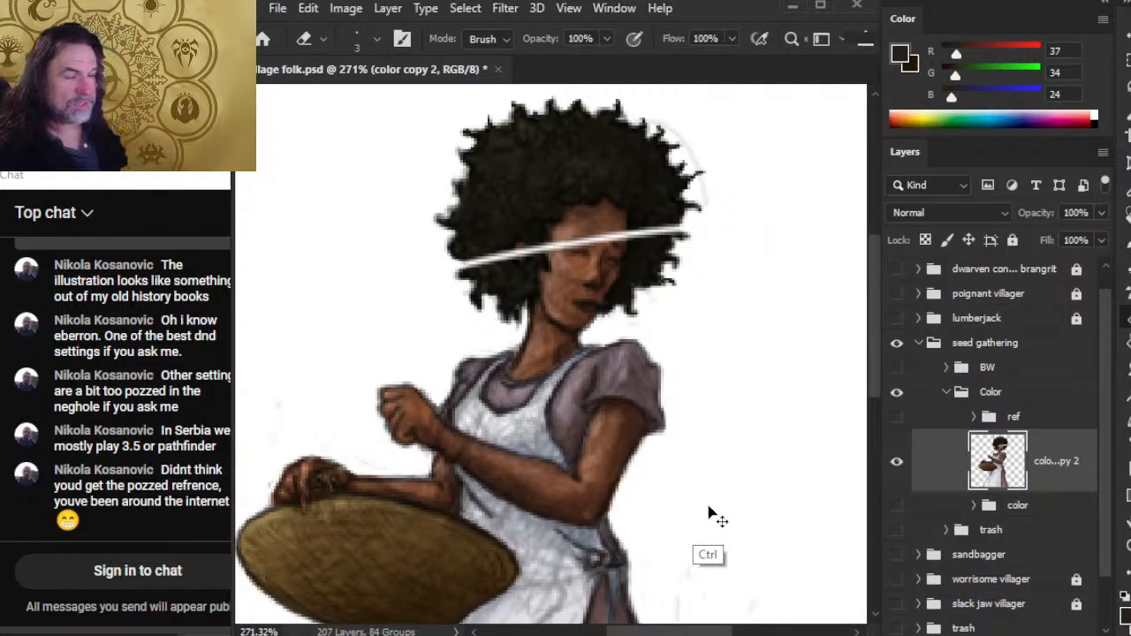
{"action": "key", "text": "ctrl+z"}
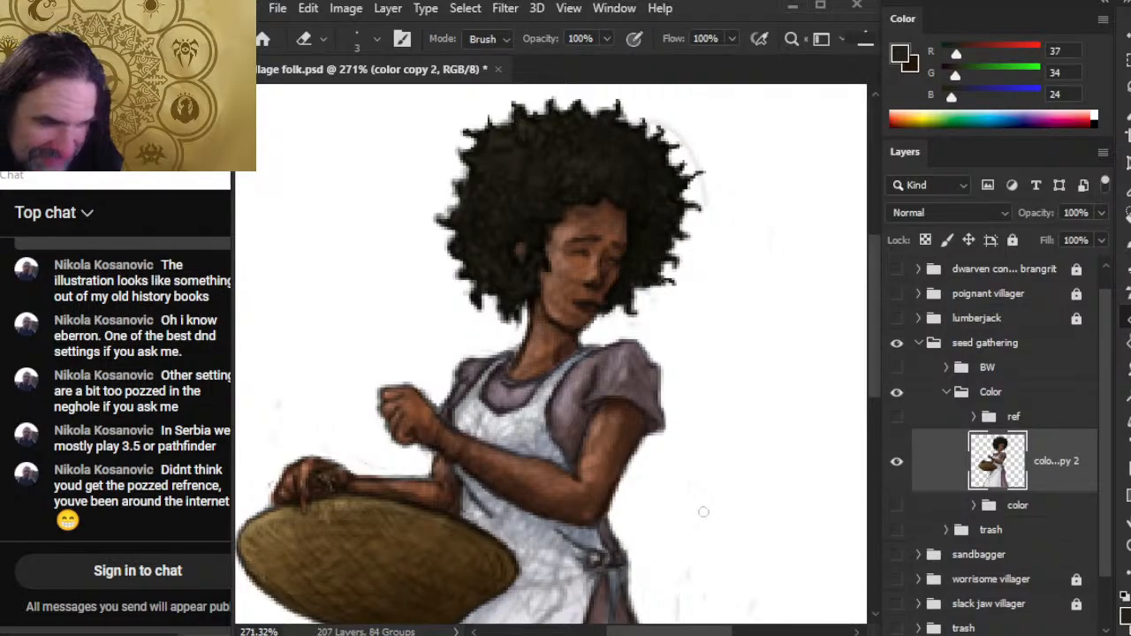
- Smudge the jaw and upper neck shading on the merged layer with a 2 px brush, raising the strength to 100%
{"action": "key", "text": "r"}
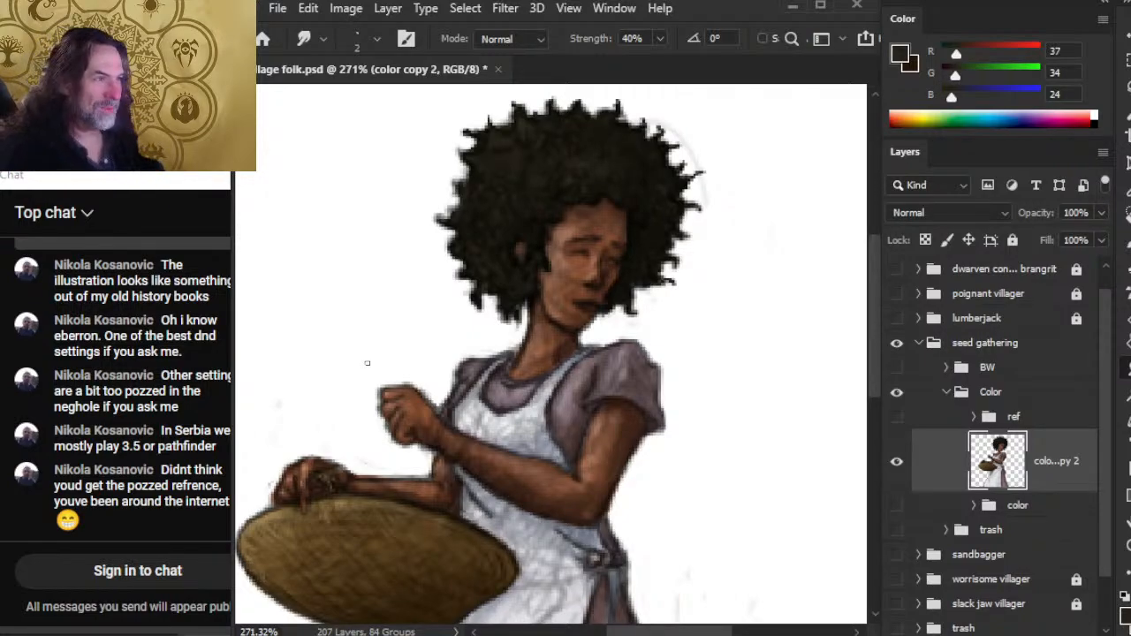
{"action": "key", "text": "b"}
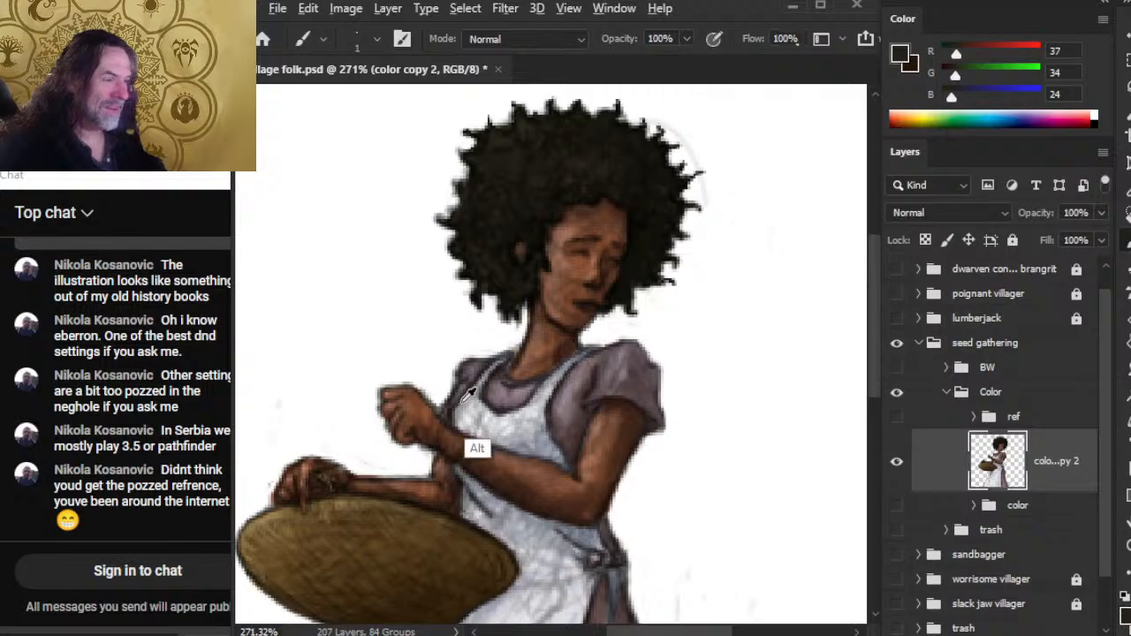
{"action": "key", "text": "r"}
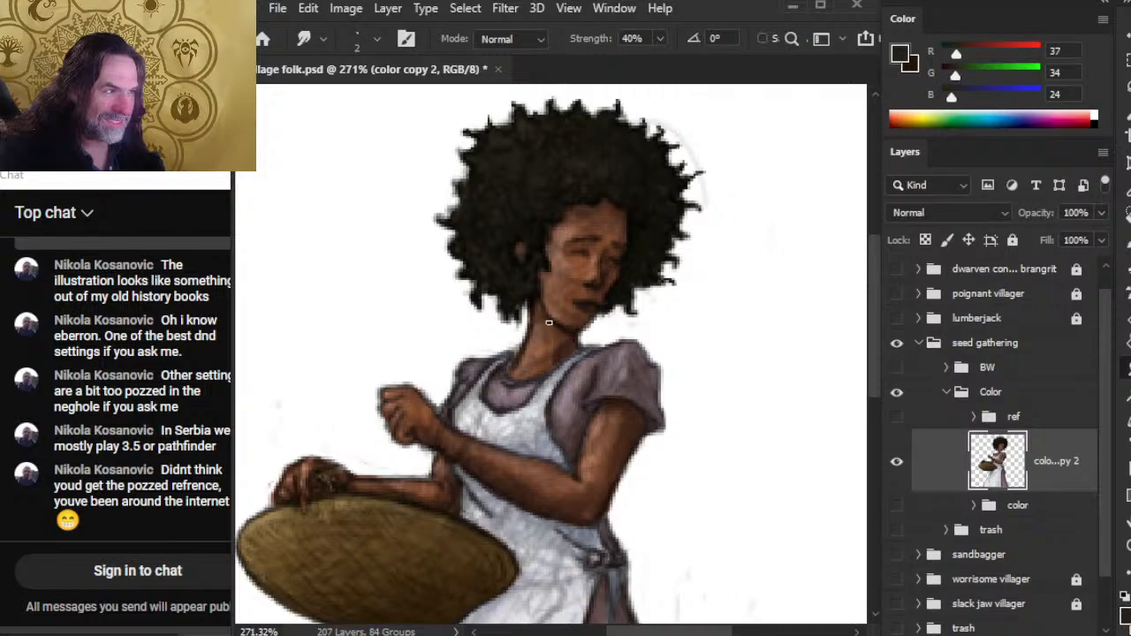
{"action": "key", "text": "0"}
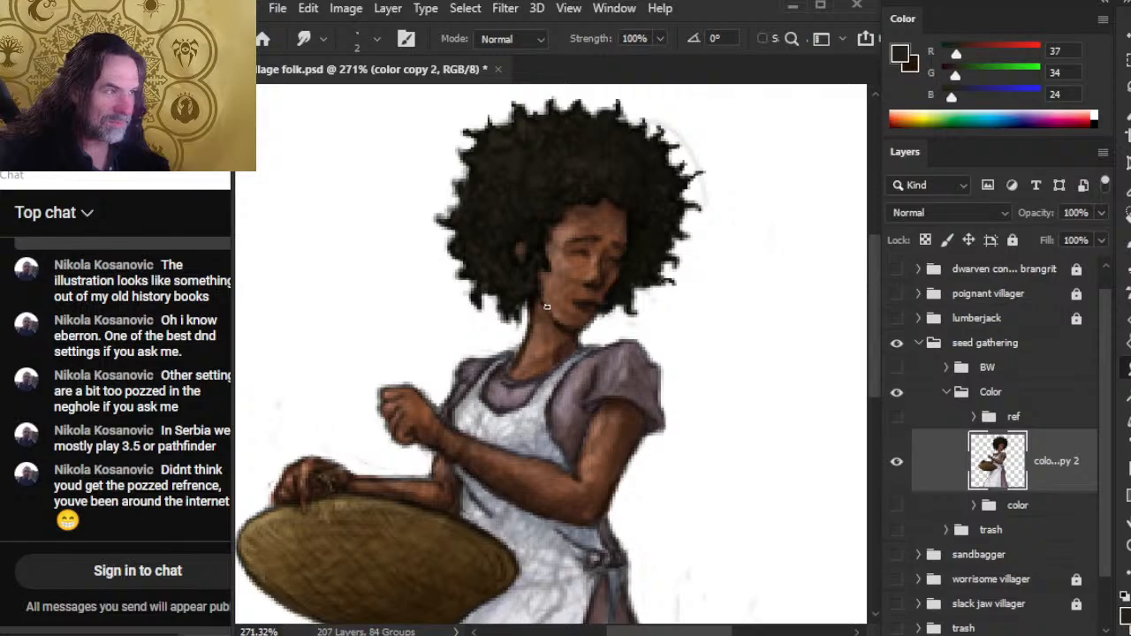
- Darken the jawline with a sampled dark brown and smudge the lips and chin into shape at 100% strength
{"action": "key", "text": "b"}
{"action": "left_click", "coordinate": [546, 311], "text": "alt"}
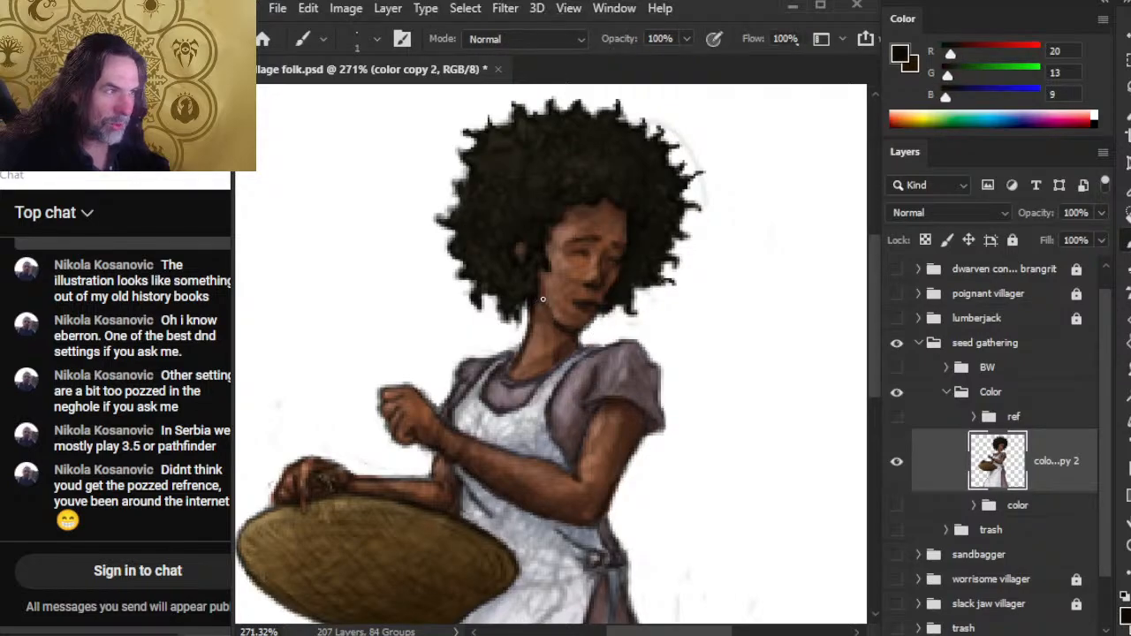
{"action": "key", "text": "r"}
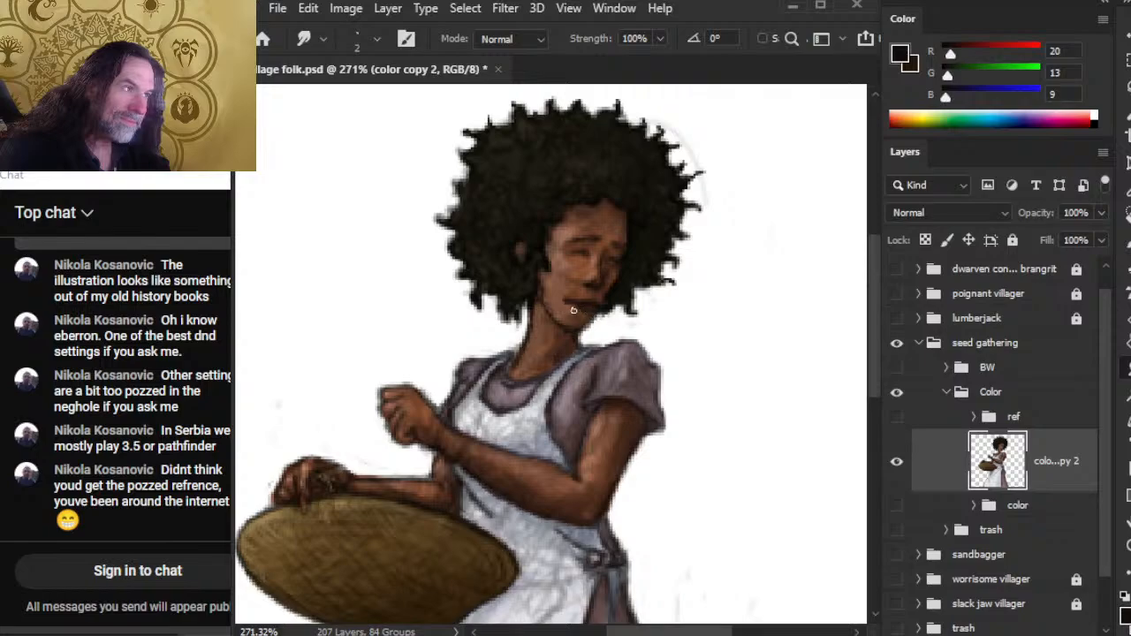
{"action": "mouse_move", "coordinate": [586, 306]}
{"action": "left_mouse_down"}
{"action": "mouse_move", "coordinate": [601, 315]}
{"action": "mouse_move", "coordinate": [600, 300]}
{"action": "mouse_move", "coordinate": [603, 315]}
{"action": "left_mouse_up"}
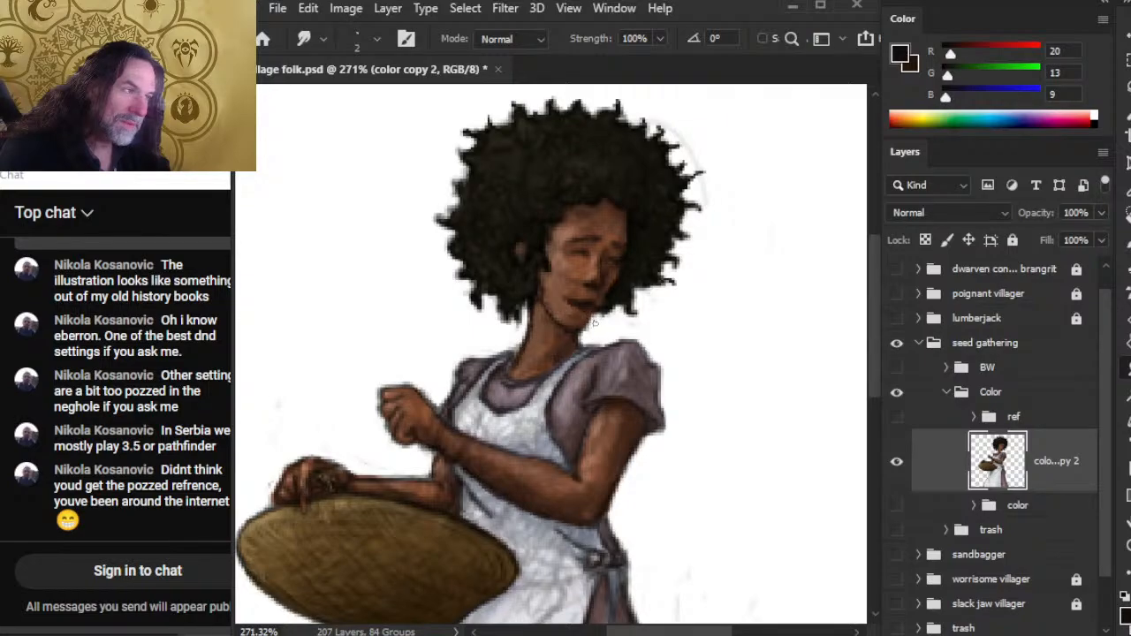
- Clean up the edge under the chin with a 2 px eraser and smudge the near eye at 100% strength
{"action": "key", "text": "e"}
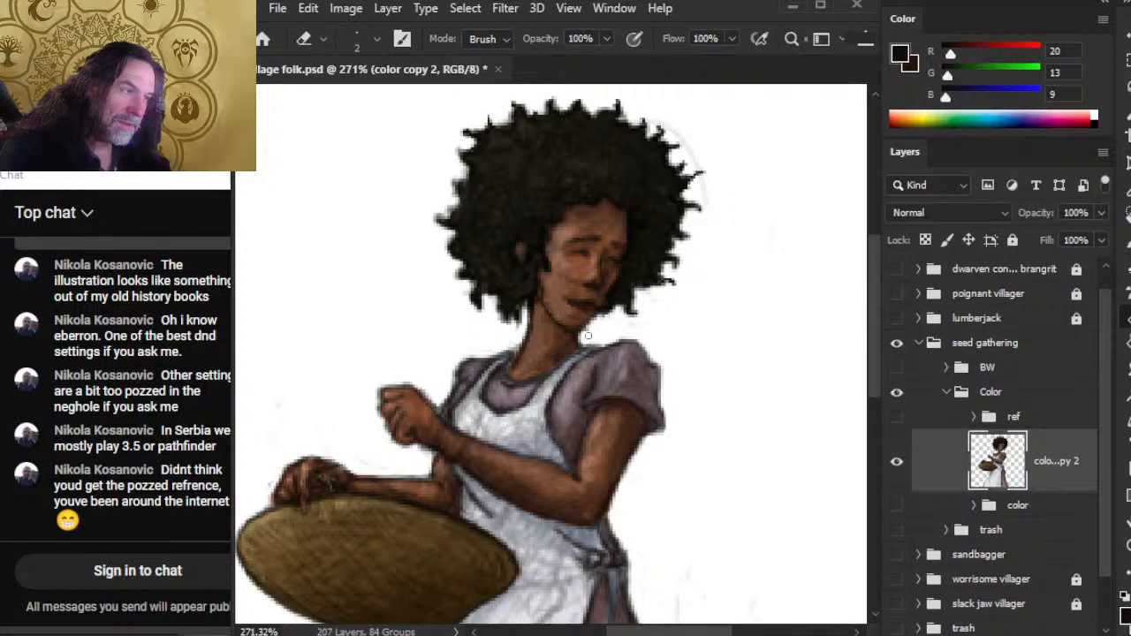
{"action": "key", "text": "r"}
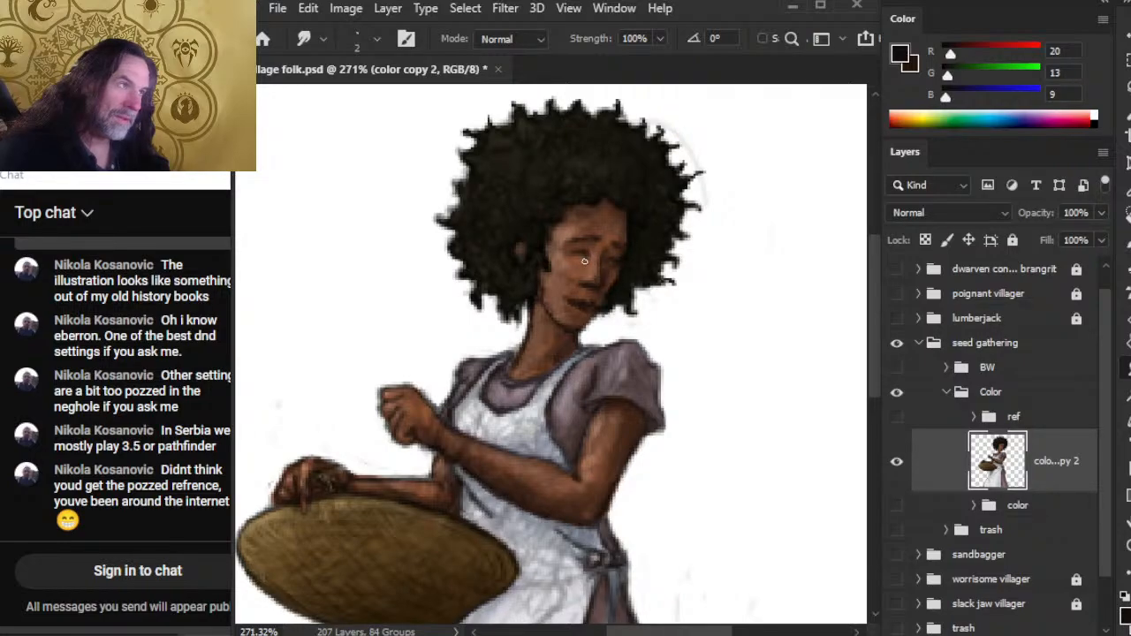
{"action": "left_click_drag", "start_coordinate": [583, 252], "coordinate": [590, 269]}
- Touch up the eyes with a sampled dark brown 1 px brush and smudge the face at 2 px and 40% strength
{"action": "key", "text": "b"}
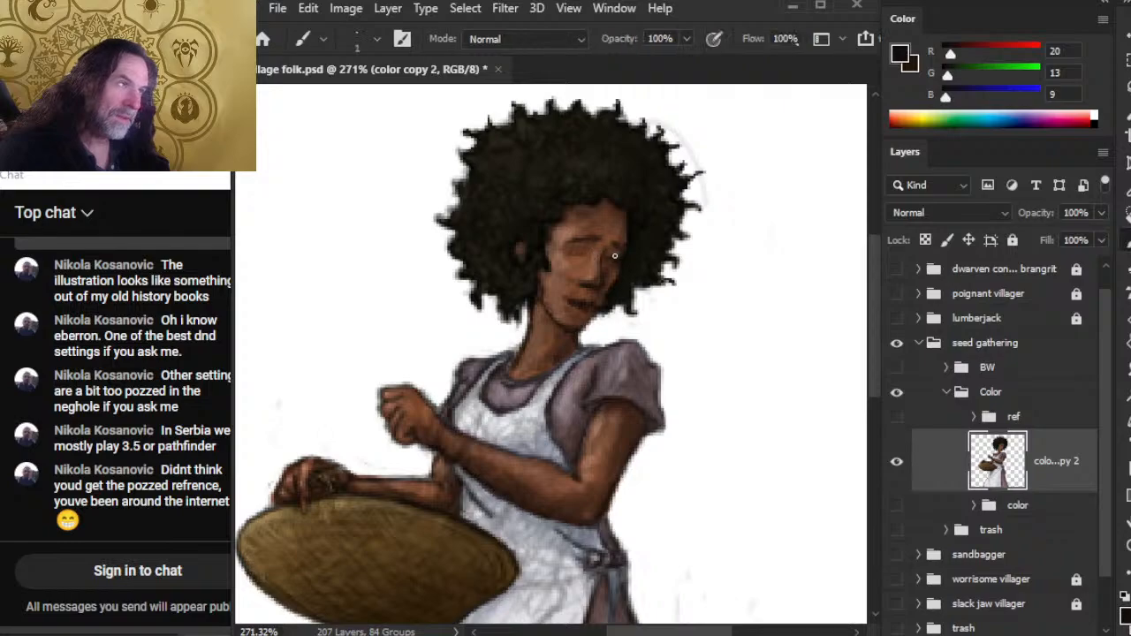
{"action": "left_click", "coordinate": [622, 259], "text": "alt"}
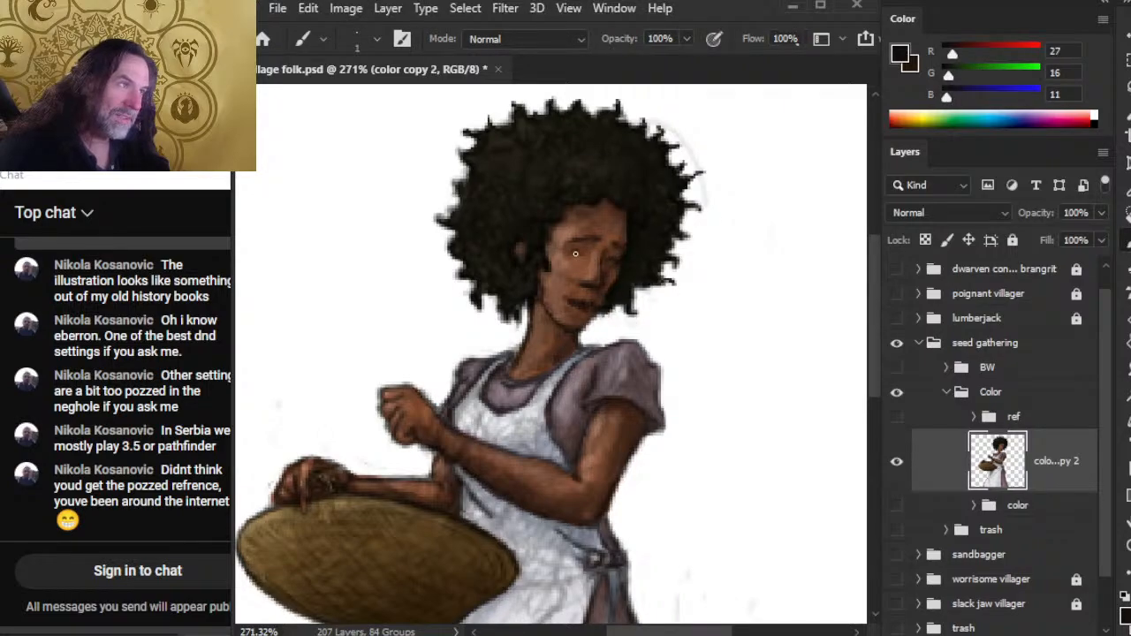
{"action": "key", "text": "r"}
{"action": "key", "text": "b"}
{"action": "key", "text": "r"}
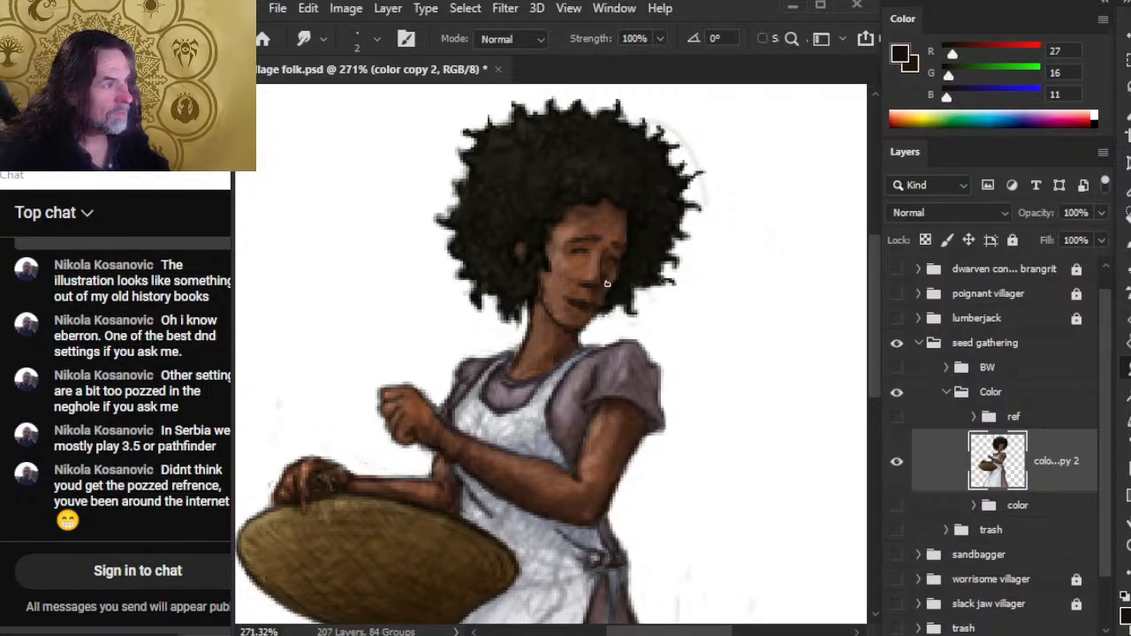
{"action": "key", "text": "bracketright"}
{"action": "key", "text": "4"}
{"action": "key", "text": "bracketleft"}
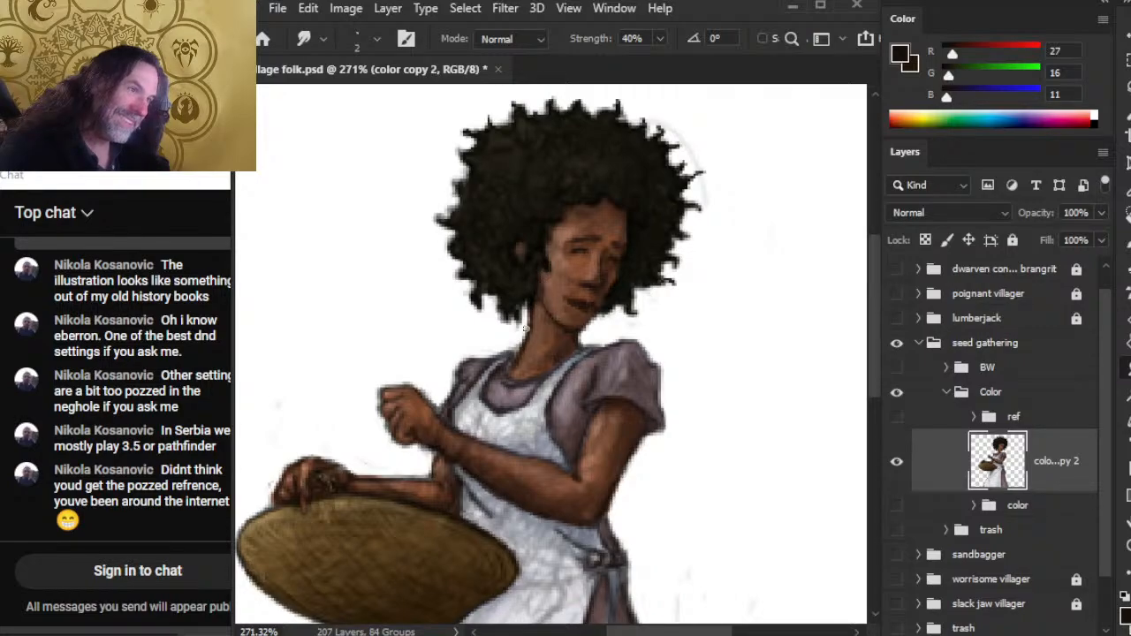
- Paint small curls under the hair beside the neck with a 1 px brush in sampled near-black, and smudge them at 40% strength
{"action": "key", "text": "b"}
{"action": "left_click", "coordinate": [526, 300], "text": "alt"}
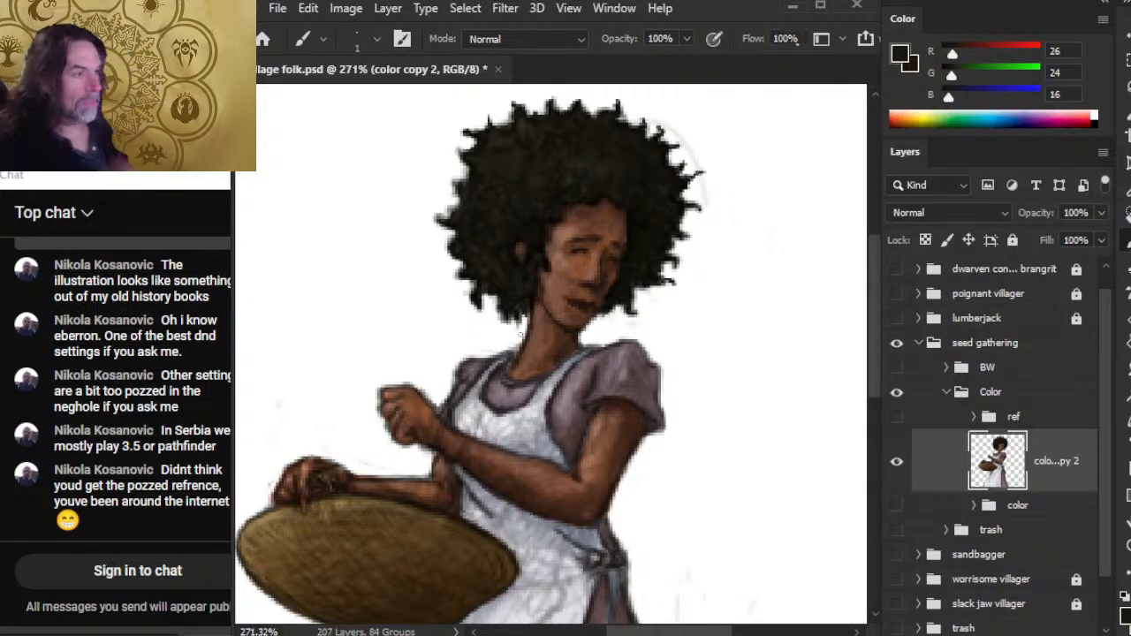
{"action": "left_click", "coordinate": [639, 260], "text": "alt"}
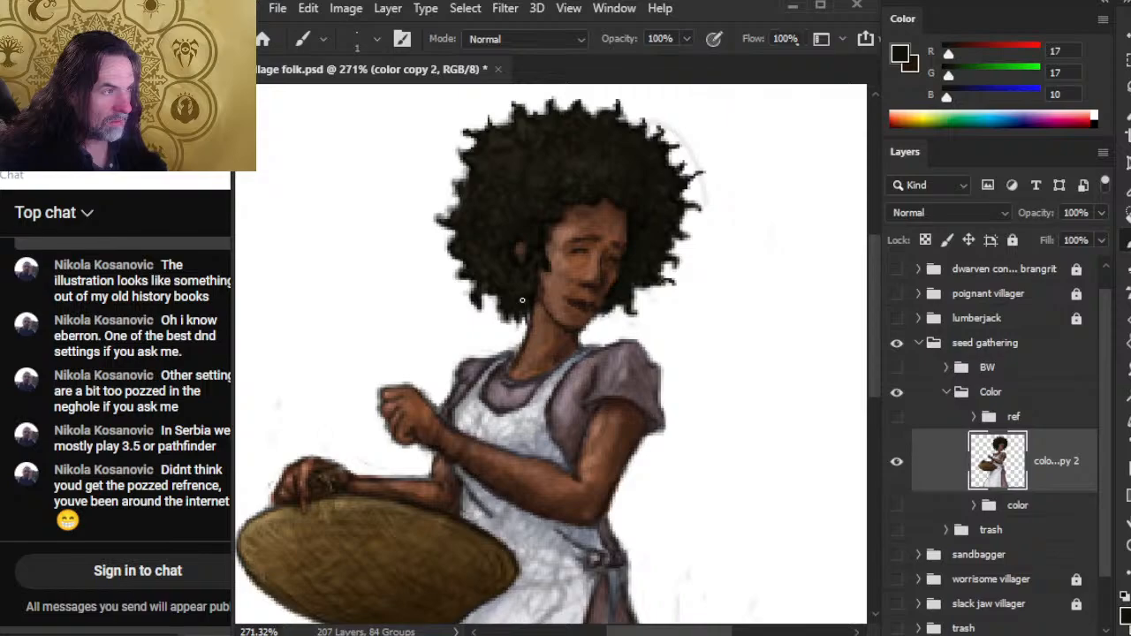
{"action": "mouse_move", "coordinate": [525, 322]}
{"action": "left_mouse_down"}
{"action": "mouse_move", "coordinate": [517, 334]}
{"action": "mouse_move", "coordinate": [513, 323]}
{"action": "left_mouse_up"}
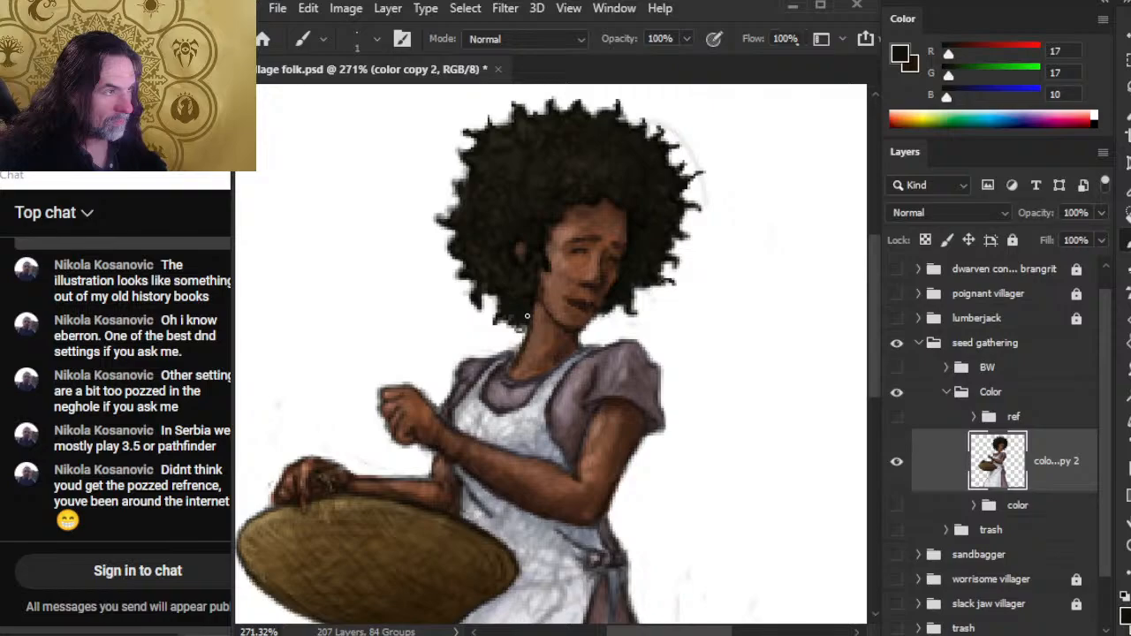
{"action": "key", "text": "r"}
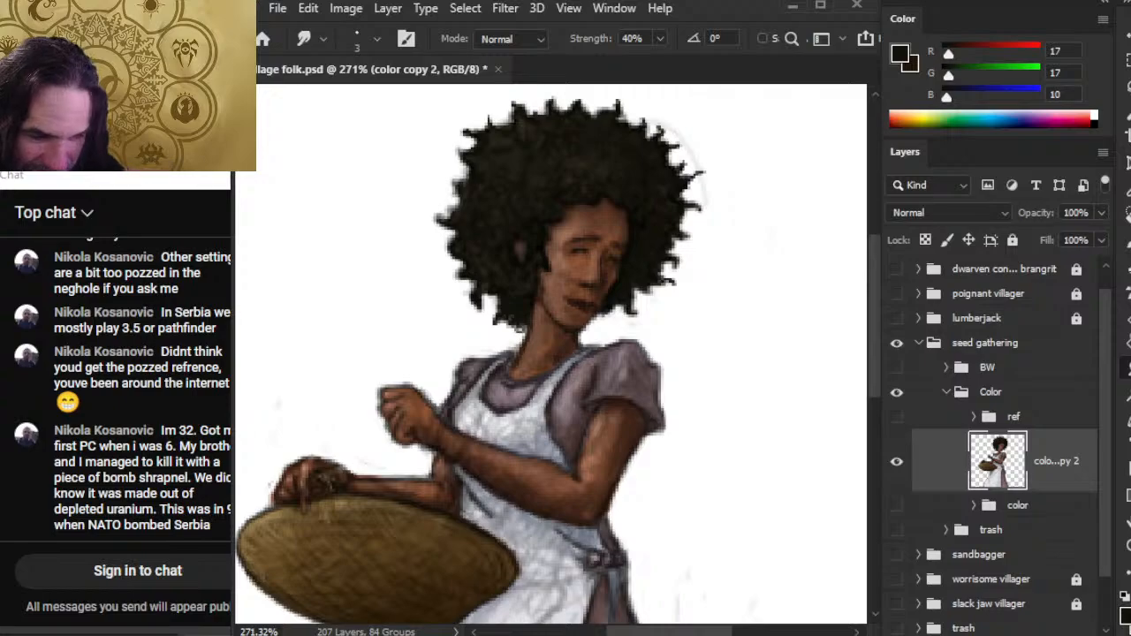
- Narrow the program window slightly, and clean up the back edge of the neck with a 2 px eraser and smudging
{"action": "mouse_move", "coordinate": [234, 489]}
{"action": "left_mouse_down"}
{"action": "mouse_move", "coordinate": [265, 479]}
{"action": "mouse_move", "coordinate": [245, 478]}
{"action": "left_mouse_up"}
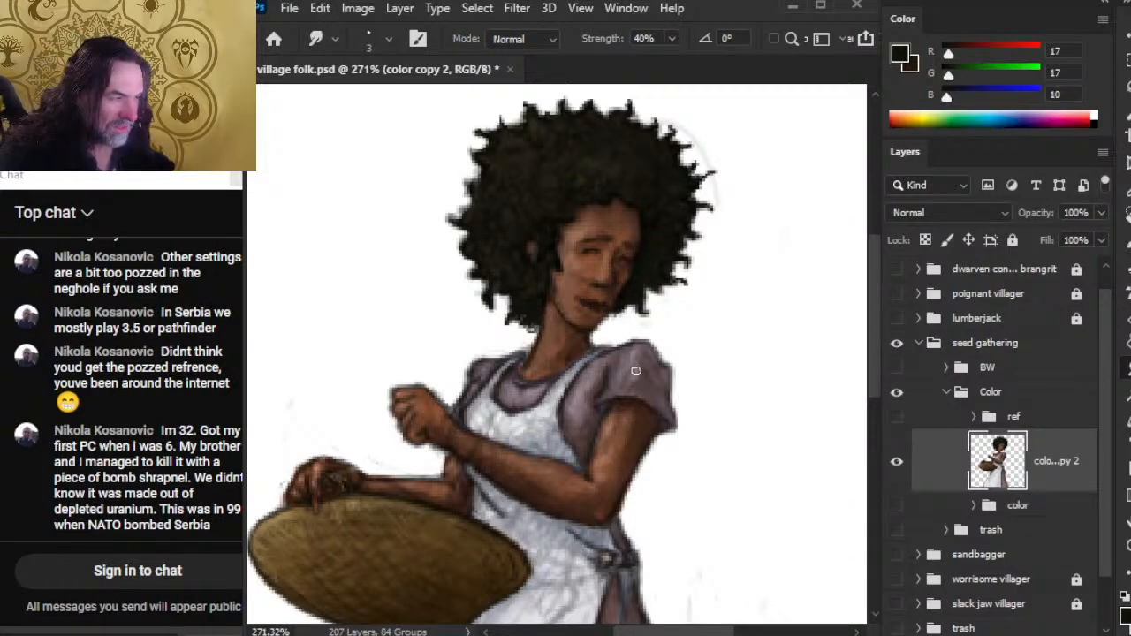
{"action": "key", "text": "e"}
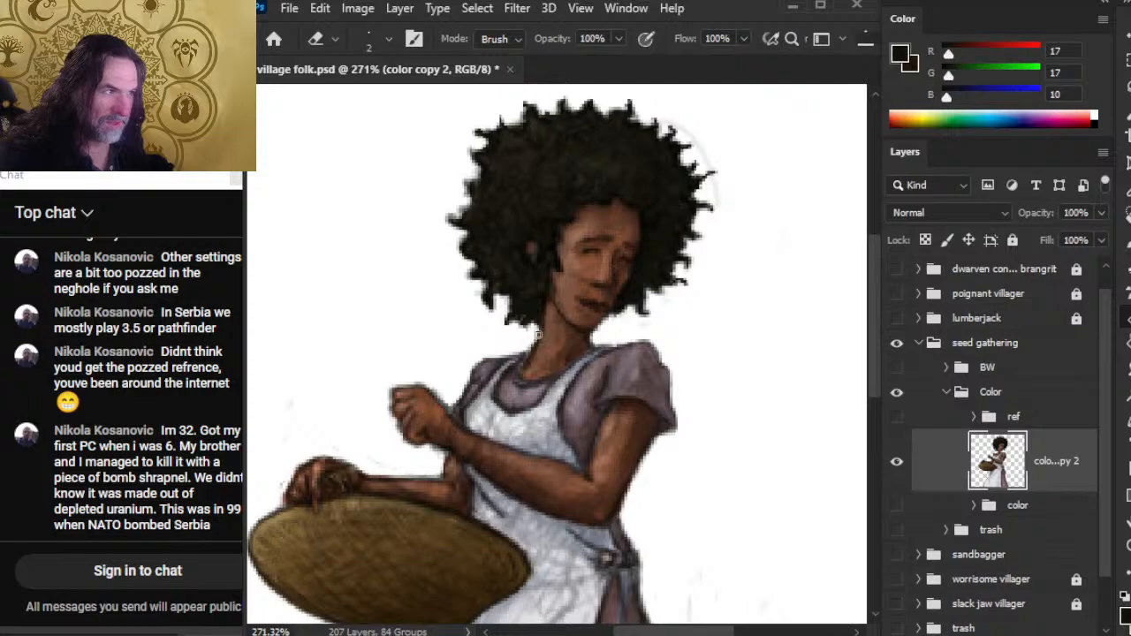
{"action": "key", "text": "r"}
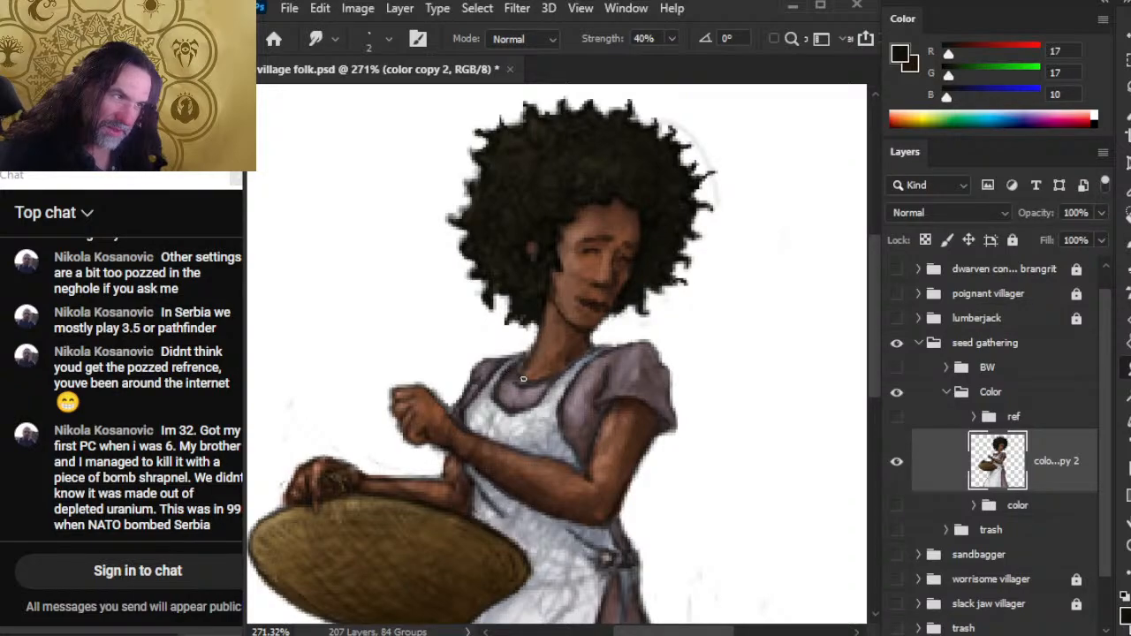
- Darken the shirt's neckline with a 1 px brush in dark shades sampled from the sleeve, and smudge it at 40% strength
{"action": "key", "text": "b"}
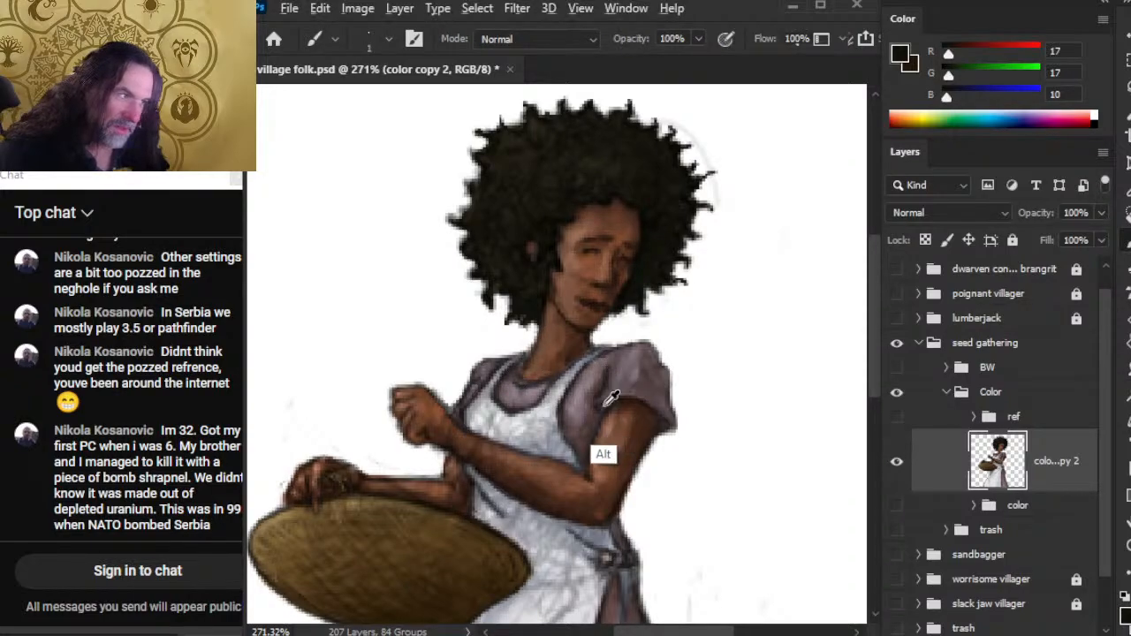
{"action": "left_click", "coordinate": [601, 448], "text": "alt"}
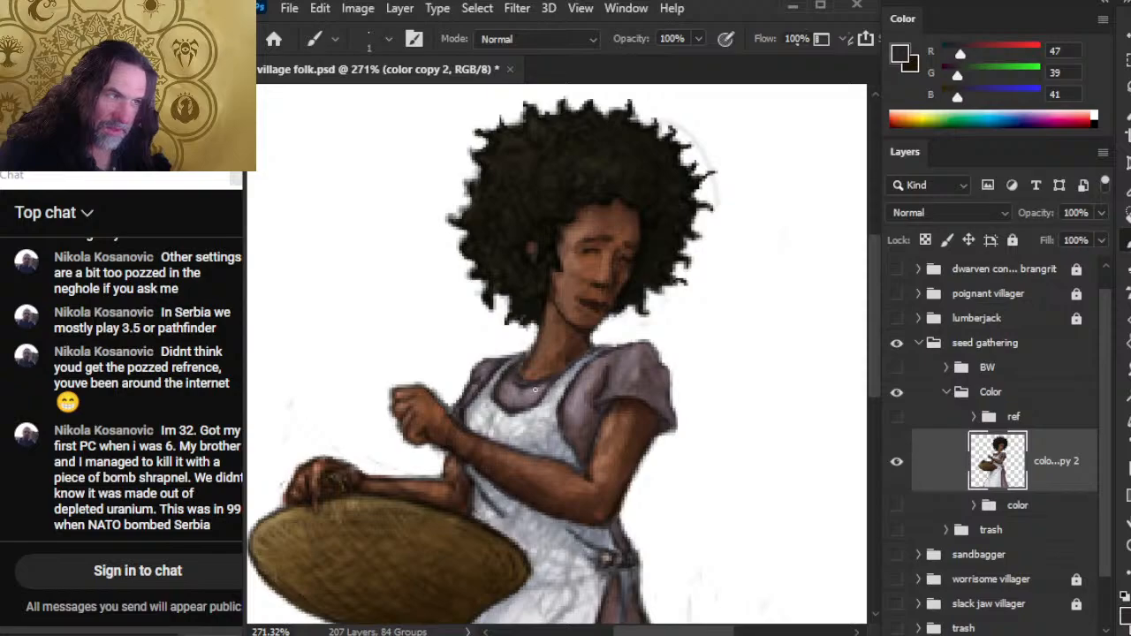
{"action": "left_click", "coordinate": [634, 401], "text": "alt"}
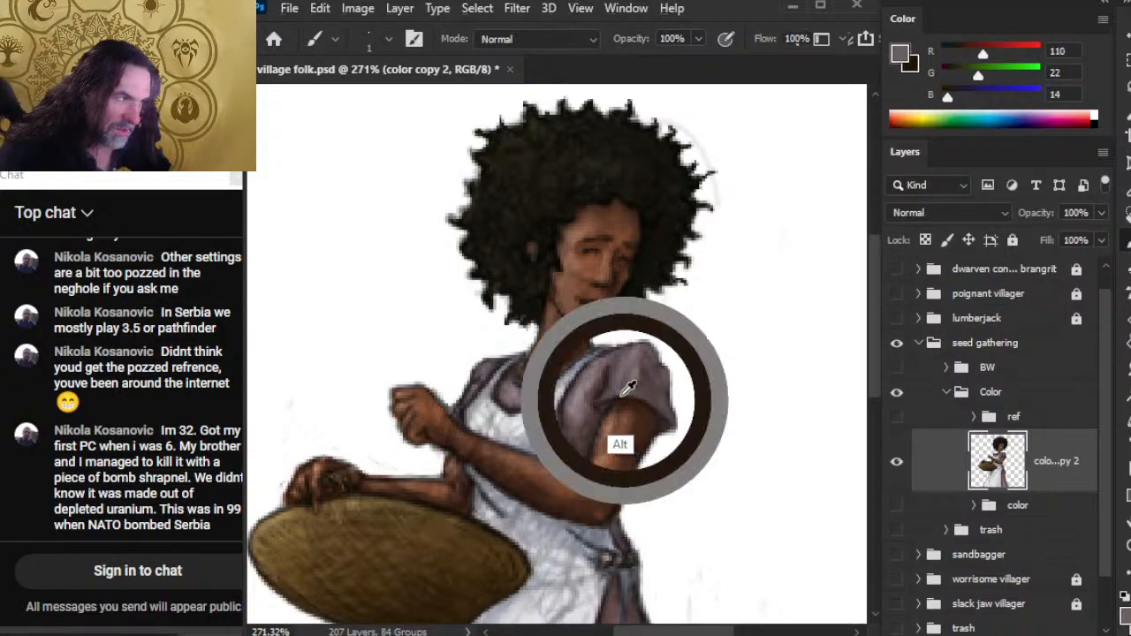
{"action": "left_click", "coordinate": [669, 414], "text": "alt"}
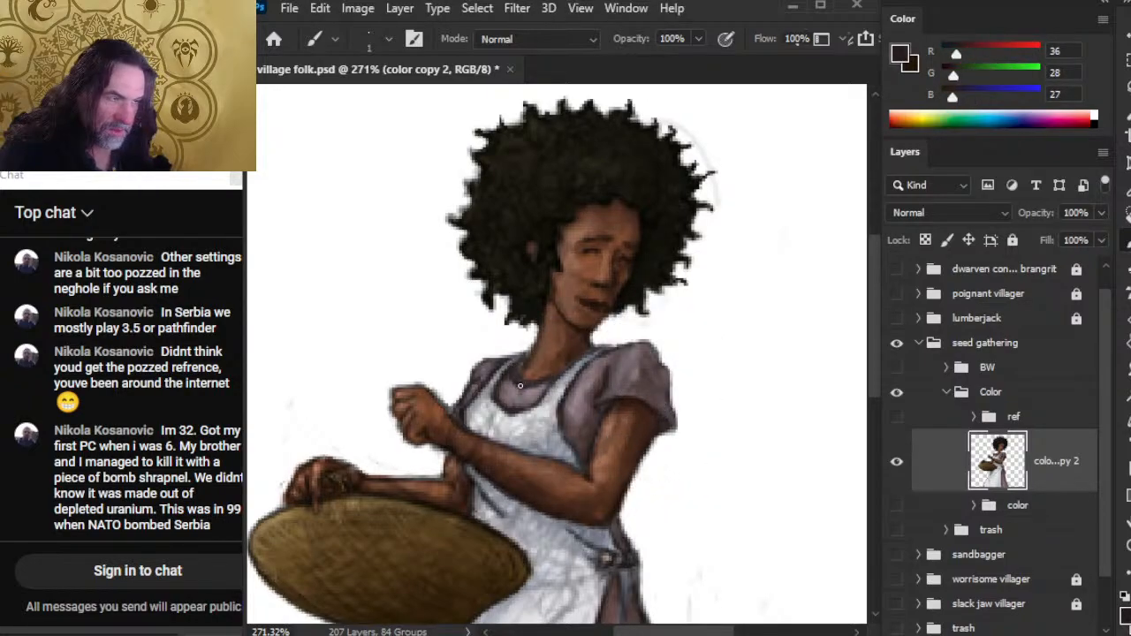
{"action": "key", "text": "r"}
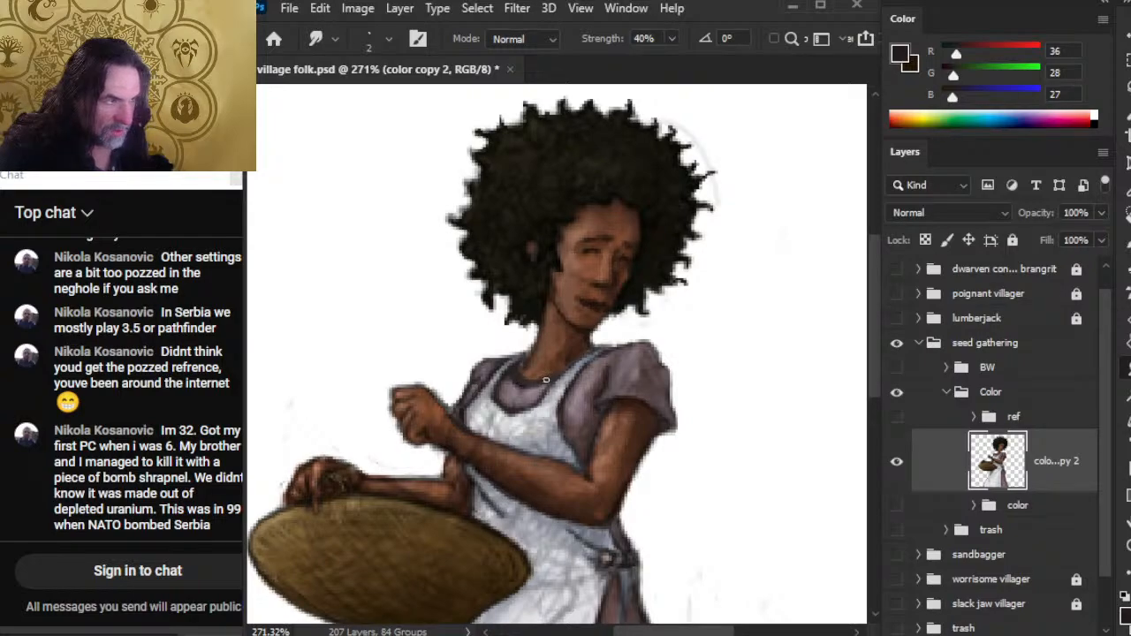
- Define the collar band with a sampled light mauve highlight and a dark shadow line, blending both at 40% smudge strength
{"action": "key", "text": "b"}
{"action": "left_click", "coordinate": [517, 375], "text": "alt"}
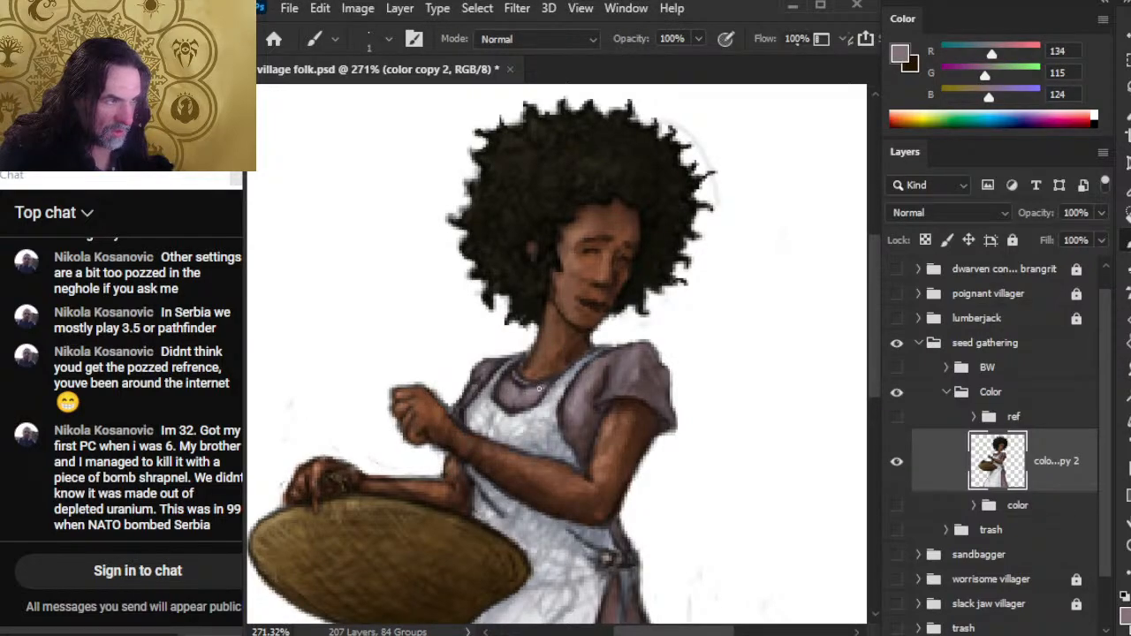
{"action": "key", "text": "r"}
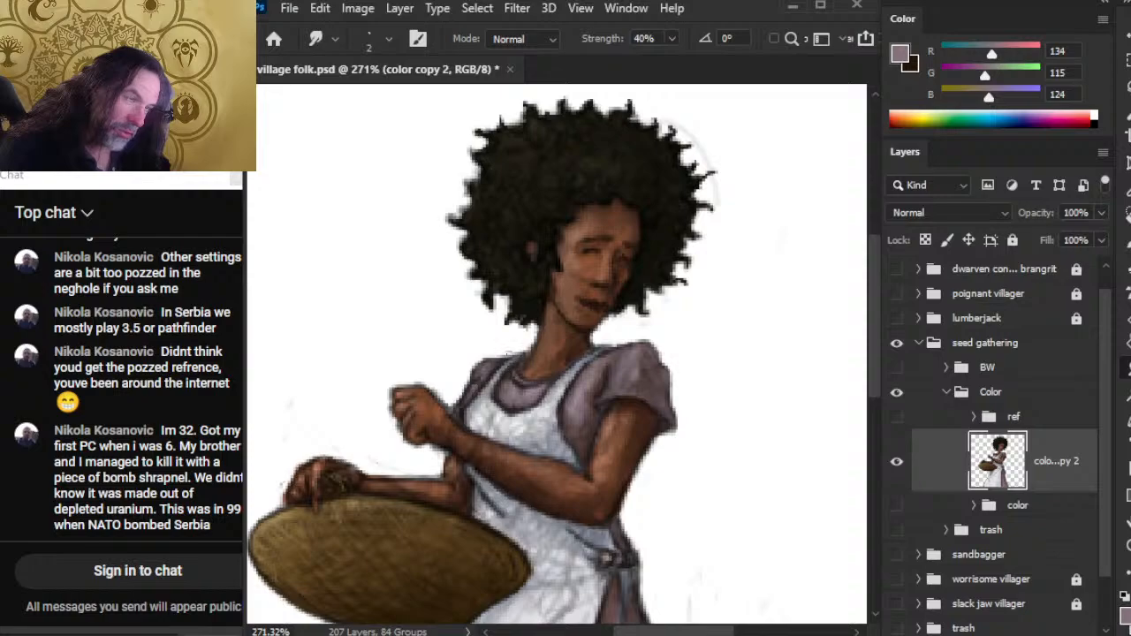
{"action": "key", "text": "e"}
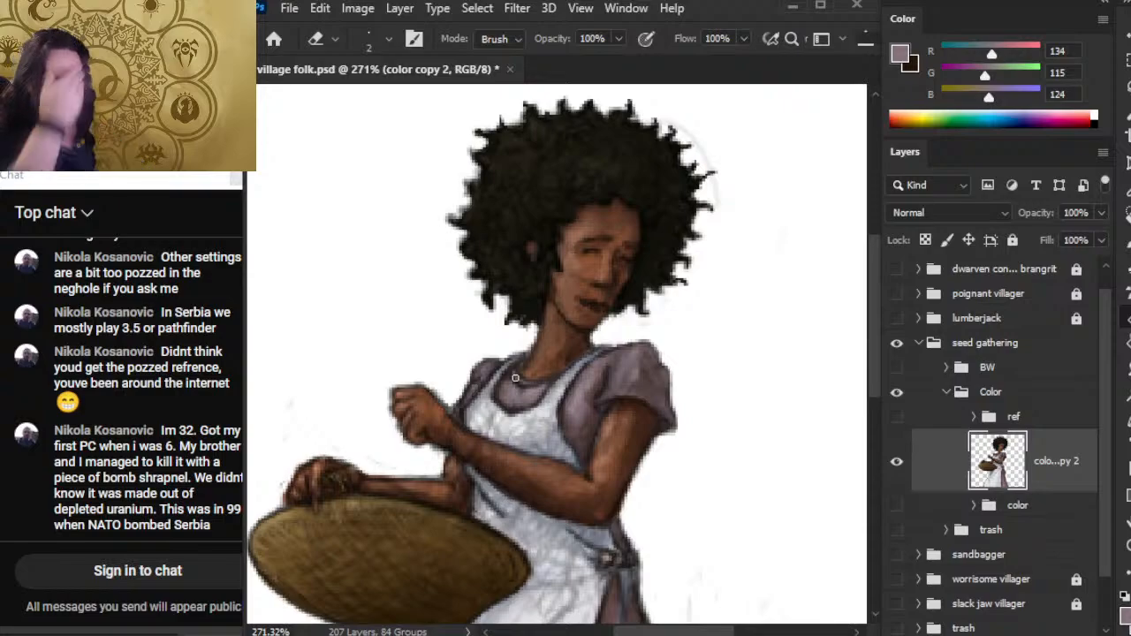
{"action": "key", "text": "r"}
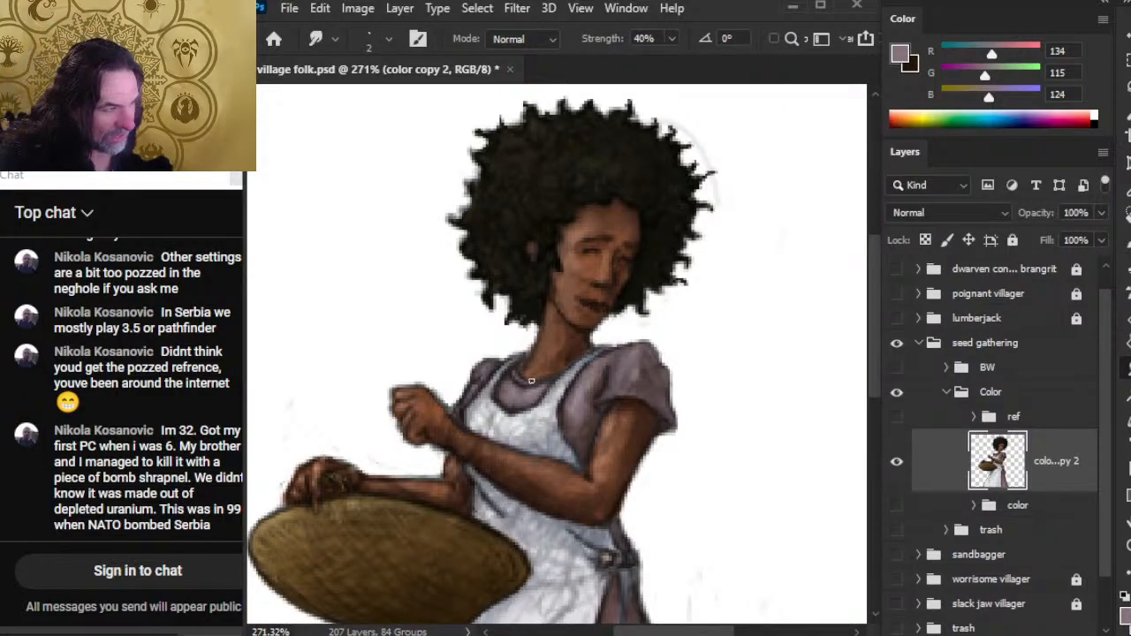
{"action": "key", "text": "b"}
{"action": "left_click", "coordinate": [563, 409], "text": "alt"}
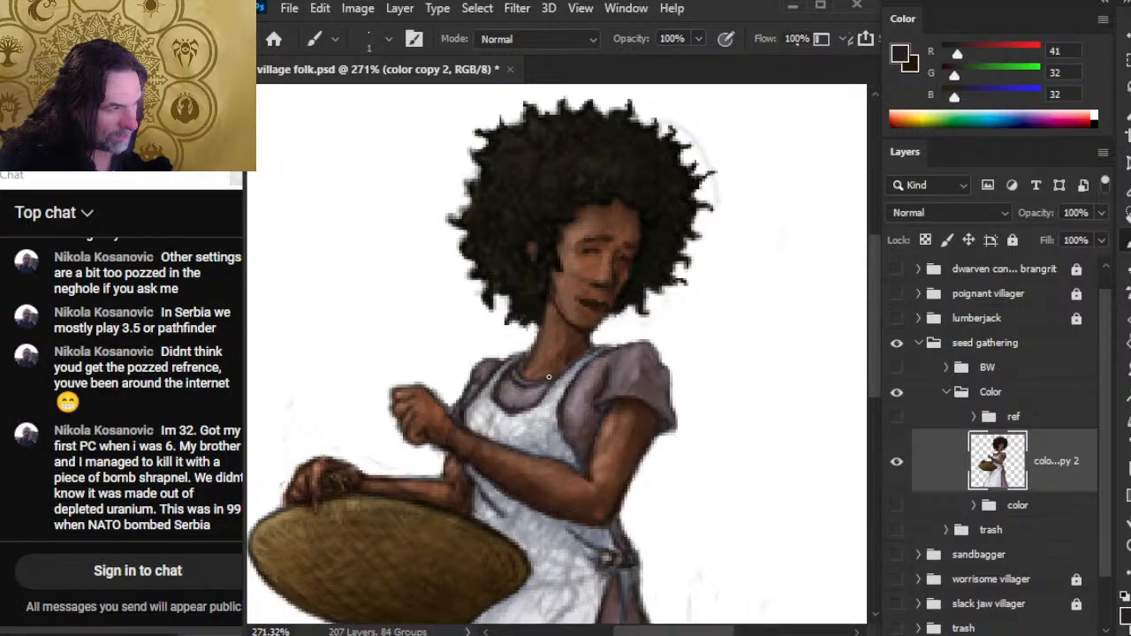
{"action": "key", "text": "r"}
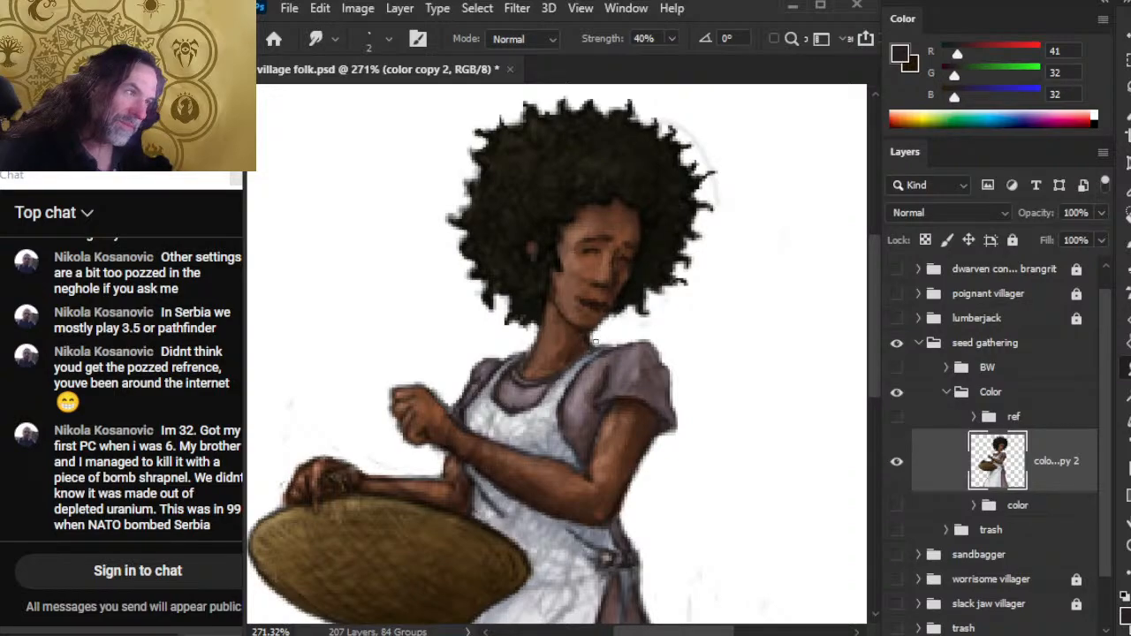
- Trim the outer edges of the sleeve and shoulders with a 2 px eraser, and smudge the shirt shading at 3 px
{"action": "key", "text": "e"}
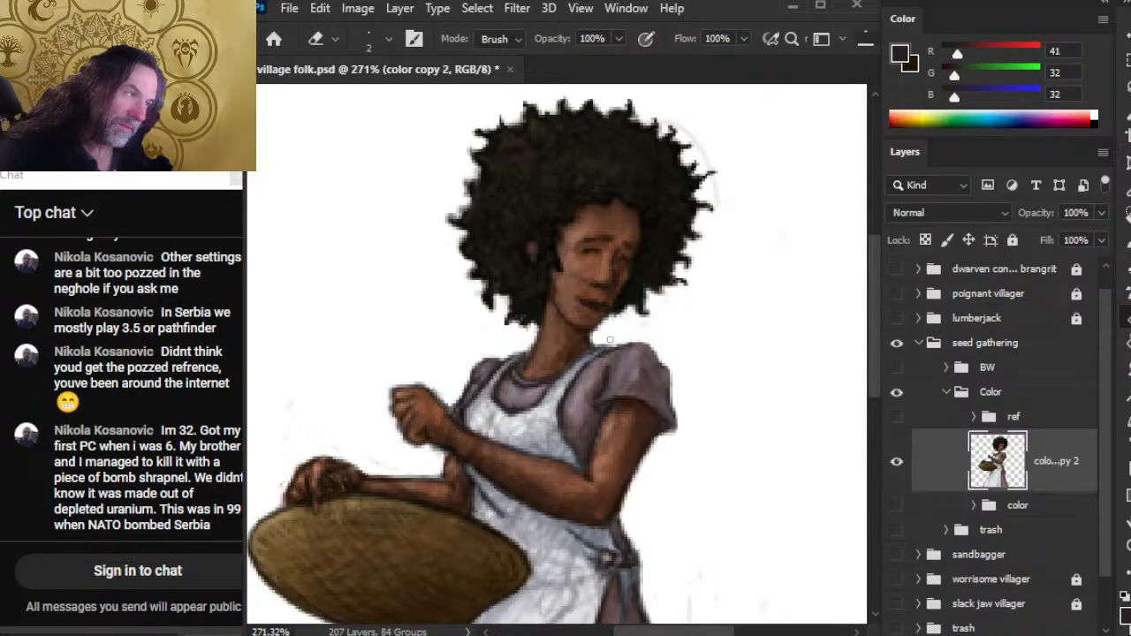
{"action": "left_click_drag", "start_coordinate": [670, 391], "coordinate": [675, 435]}
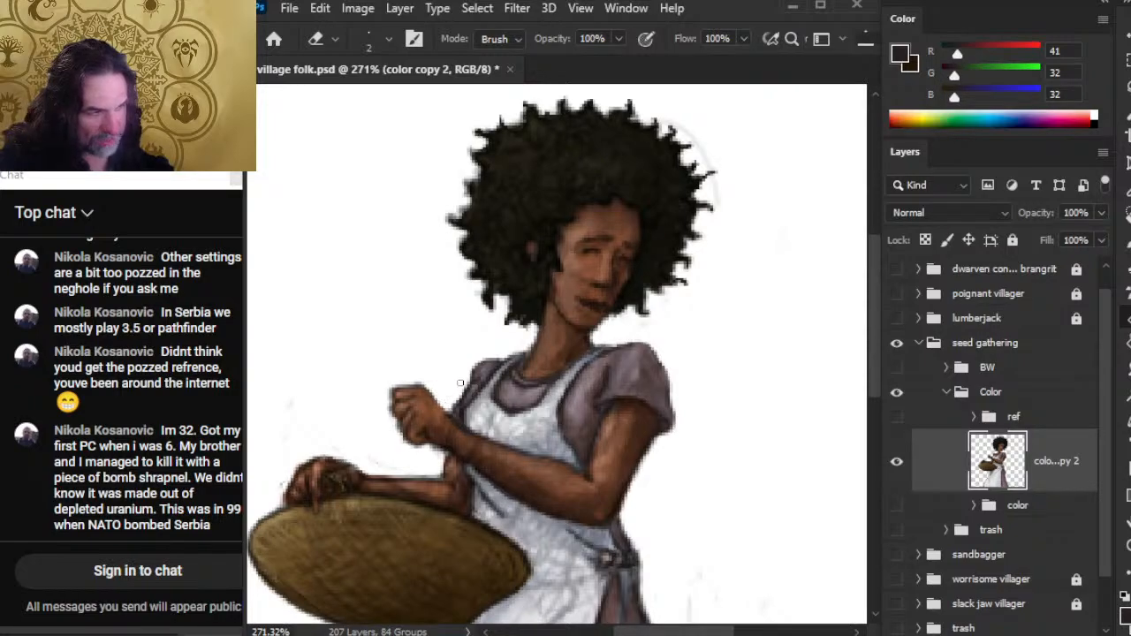
{"action": "key", "text": "r"}
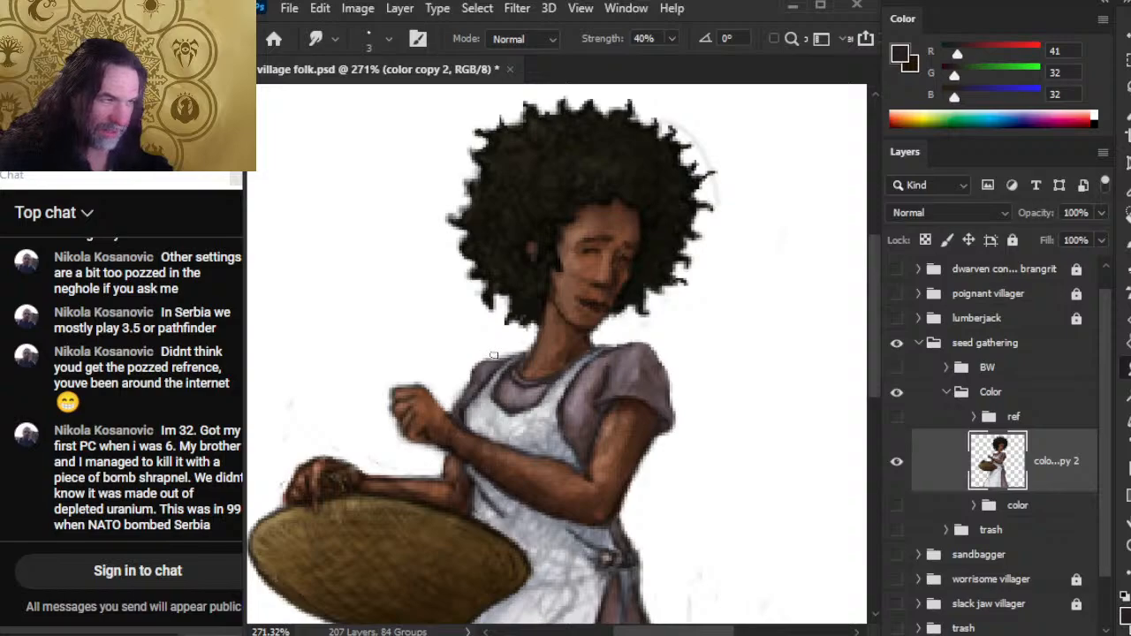
{"action": "key", "text": "e"}
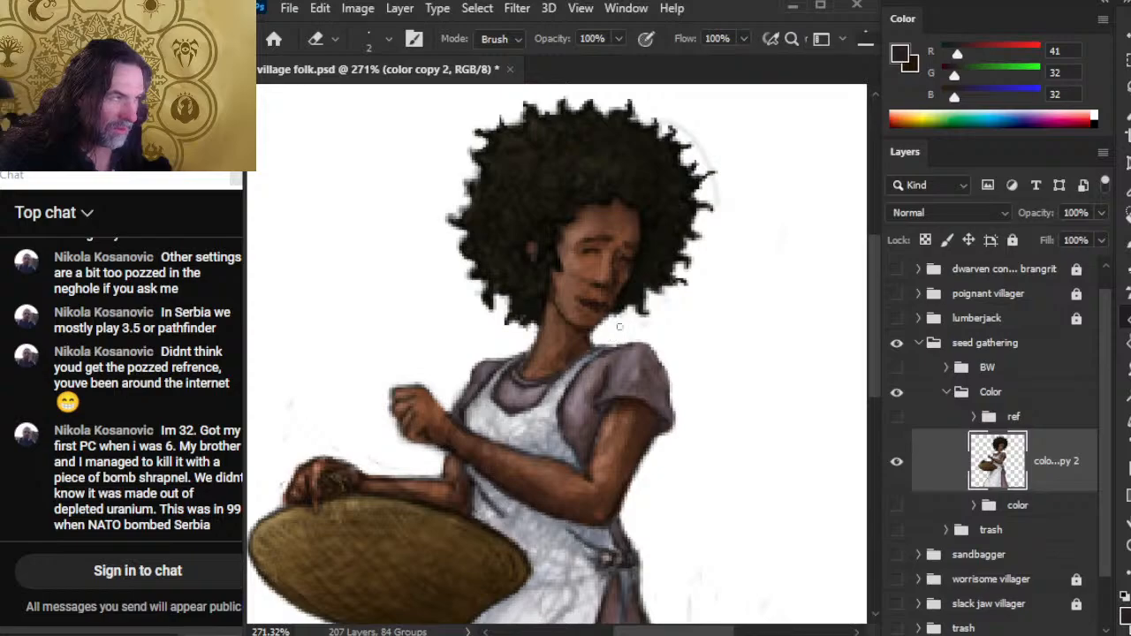
- Smooth the face by smudging at 40% strength, and lighten the cheek beside the mouth with a sampled light brown
{"action": "key", "text": "r"}
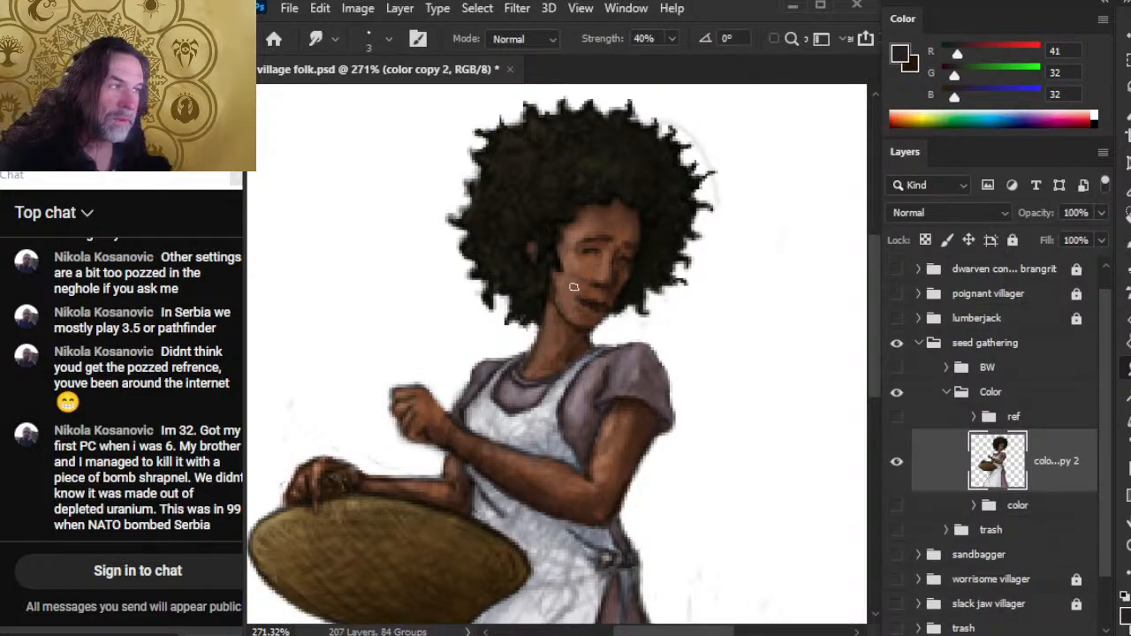
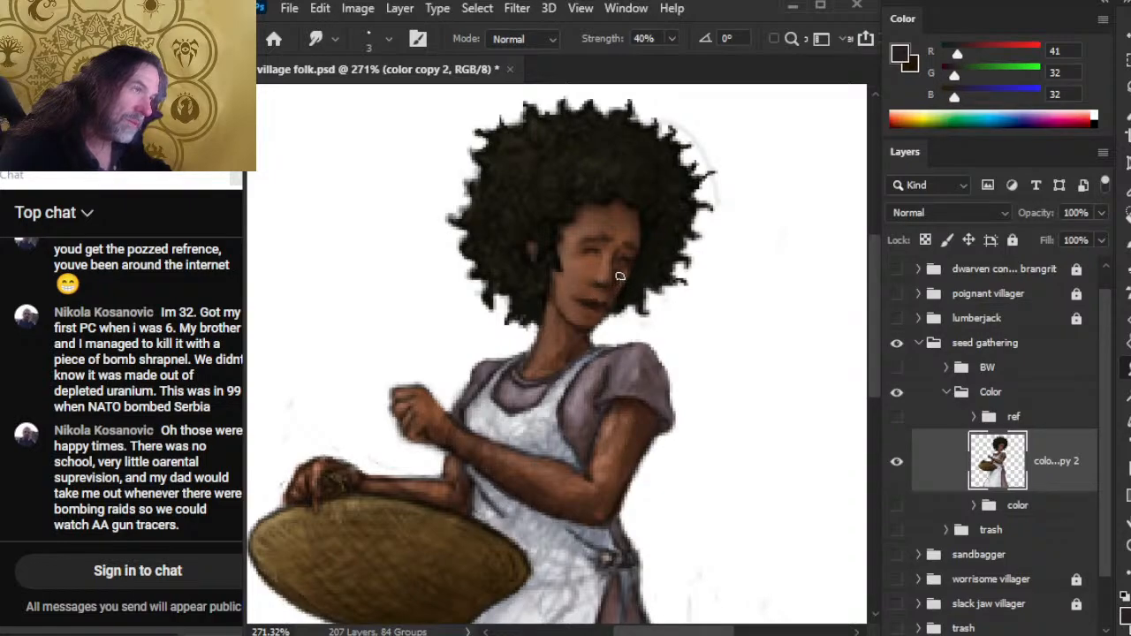
{"action": "key", "text": "bracketleft"}
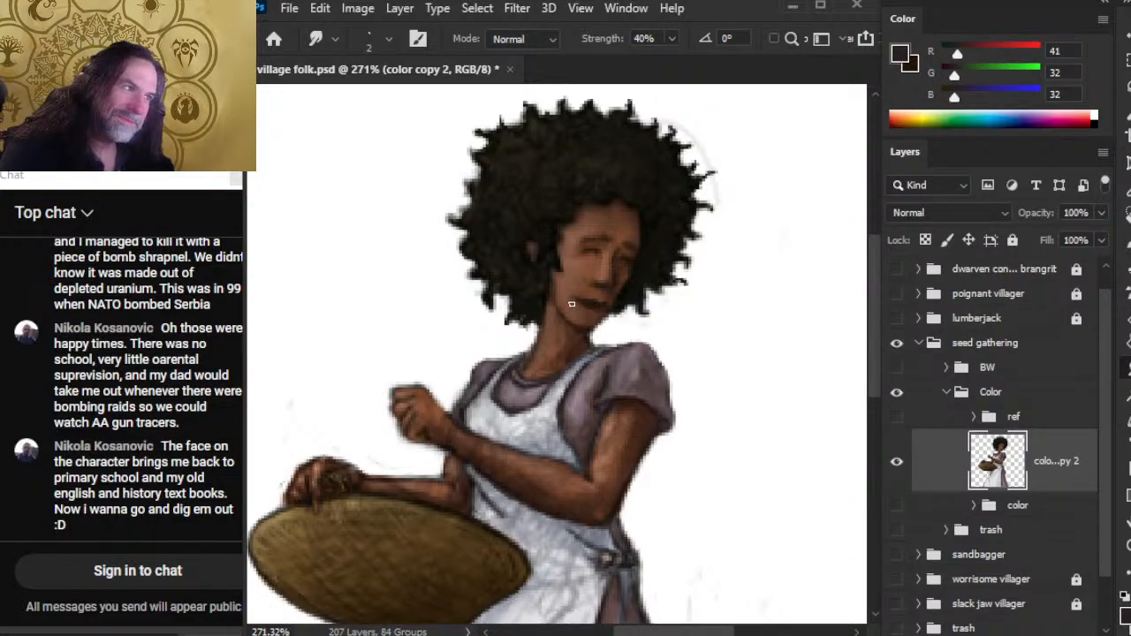
{"action": "key", "text": "b"}
{"action": "left_click", "coordinate": [566, 296], "text": "alt"}
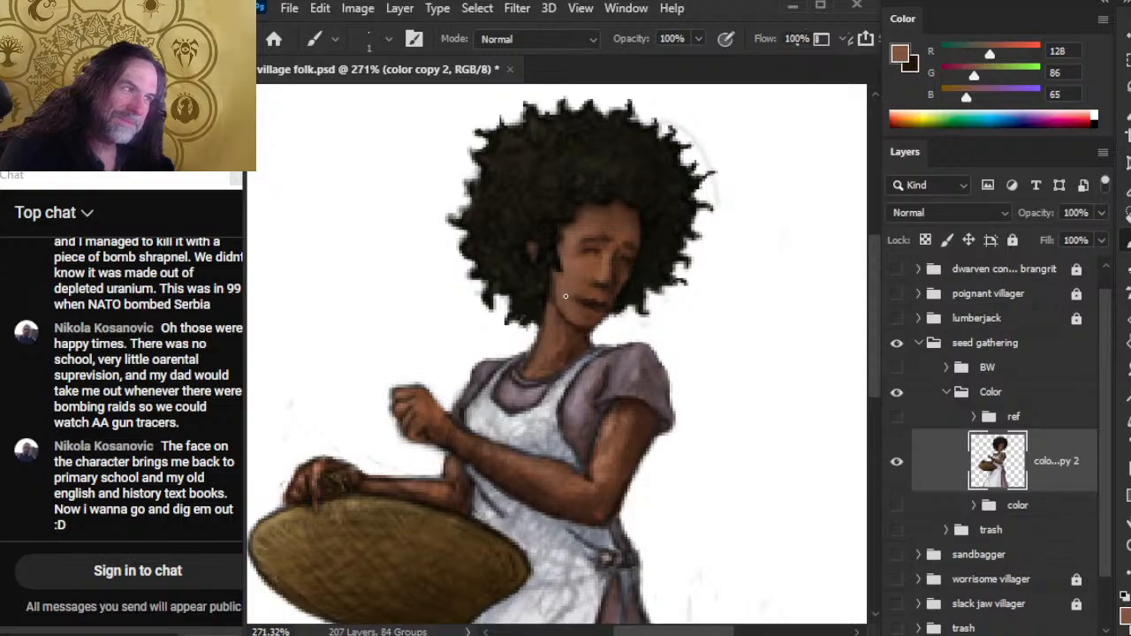
{"action": "key", "text": "r"}
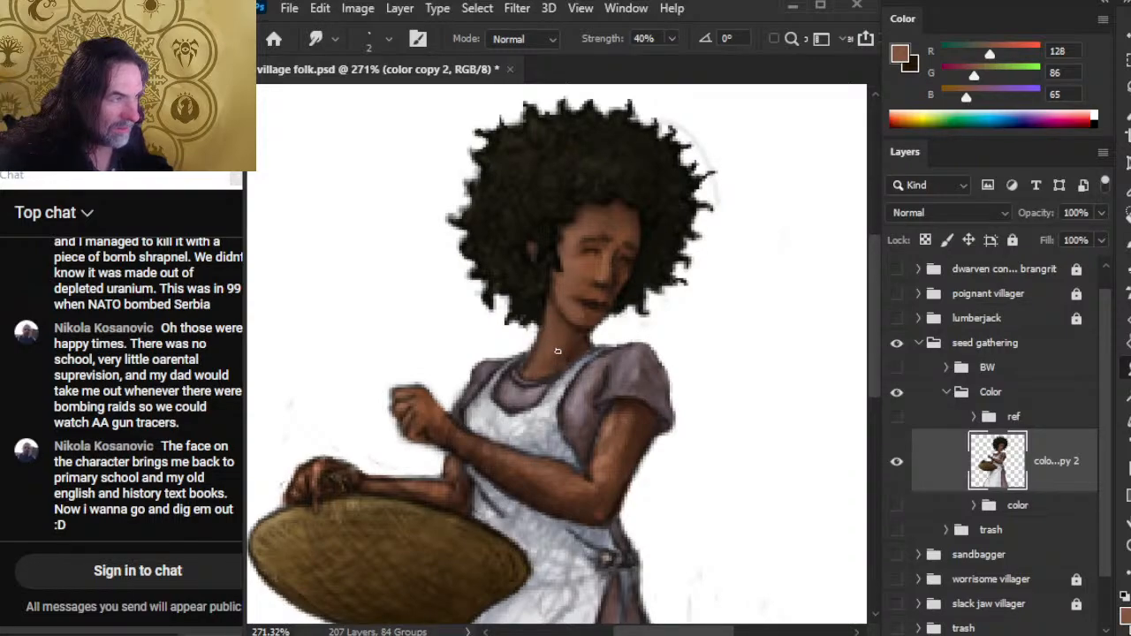
- Touch up the neck shading with a 1 px brush in a sampled medium brown, blending it at 40% smudge strength
{"action": "key", "text": "b"}
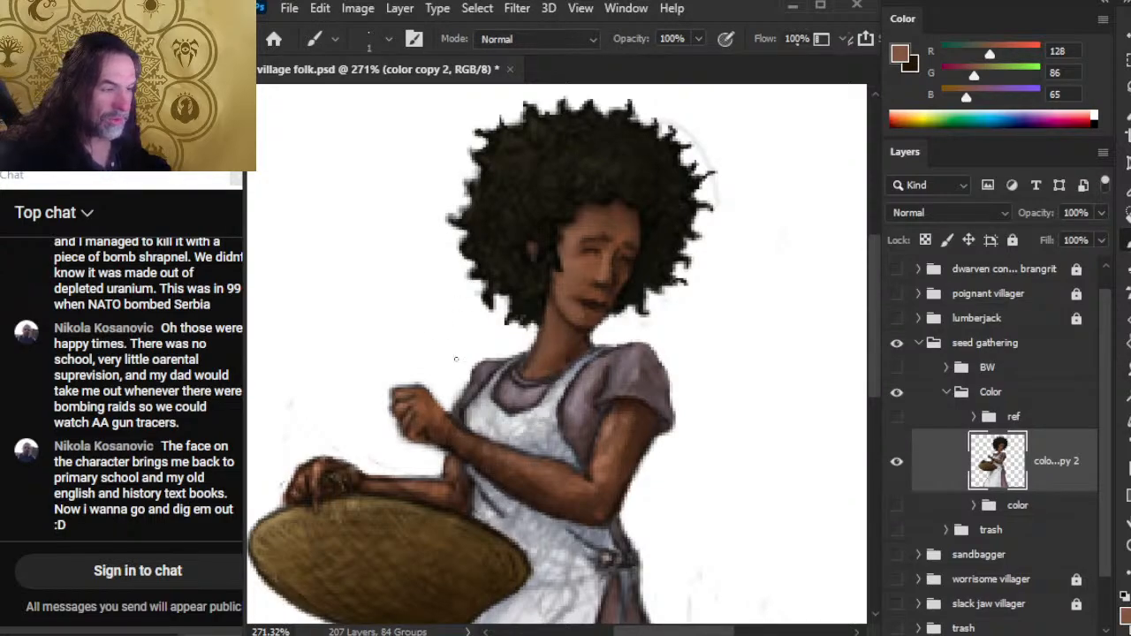
{"action": "left_click", "coordinate": [550, 462], "text": "alt"}
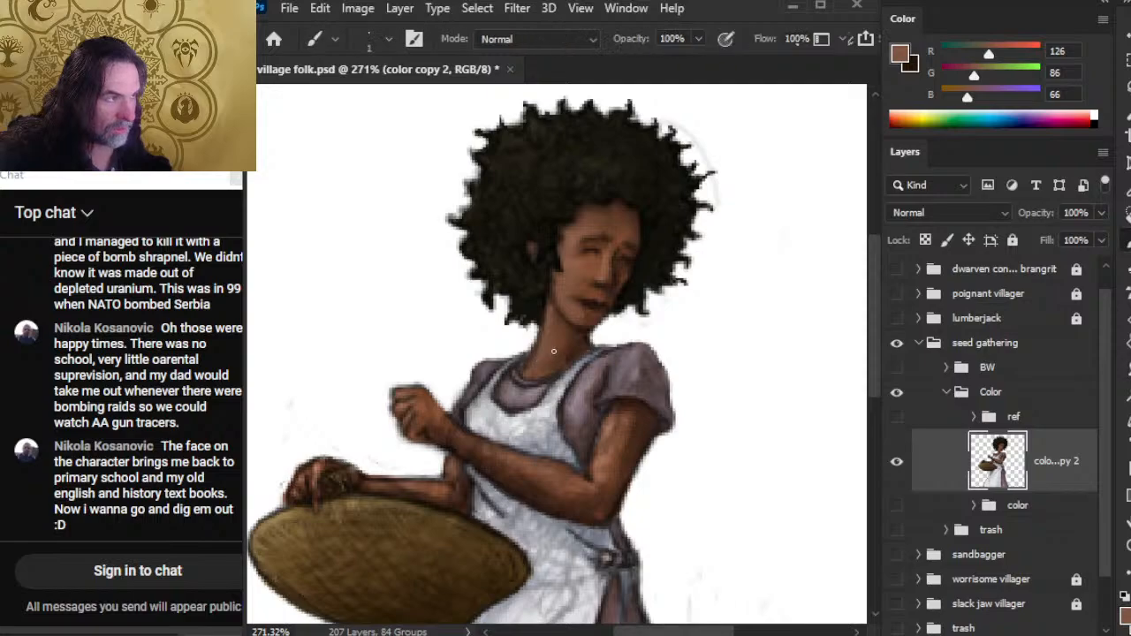
{"action": "key", "text": "r"}
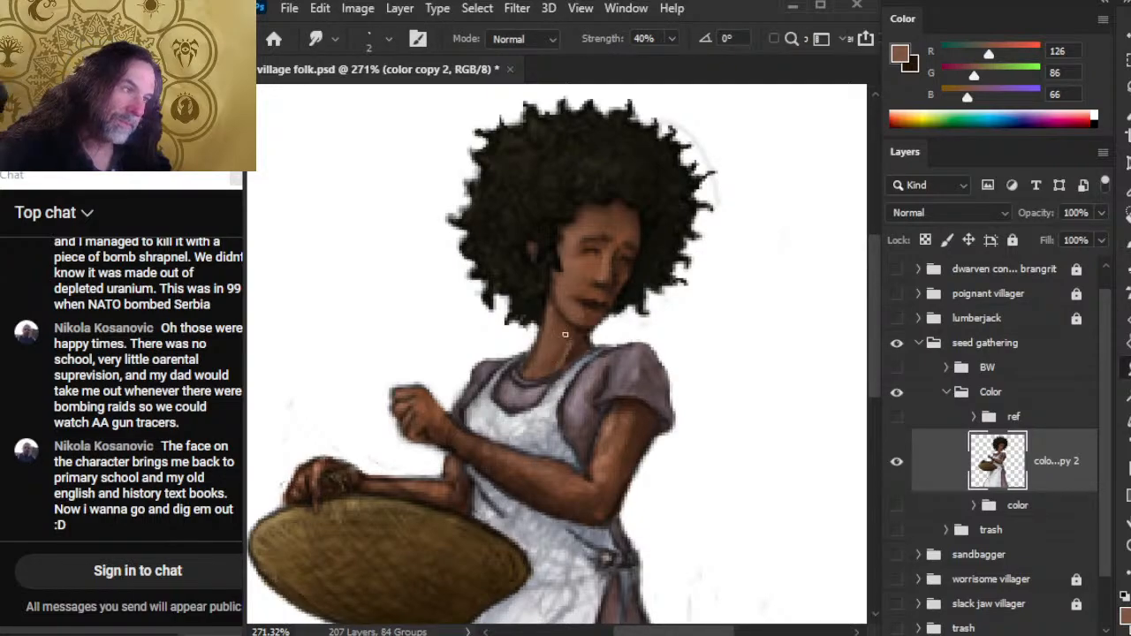
{"action": "key", "text": "b"}
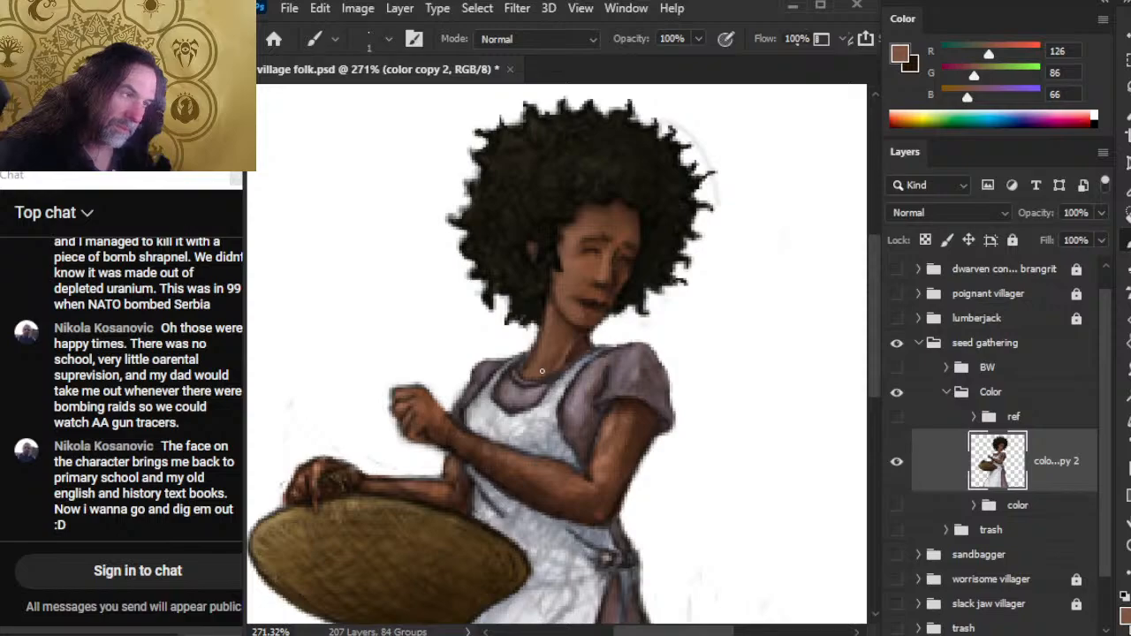
{"action": "key", "text": "r"}
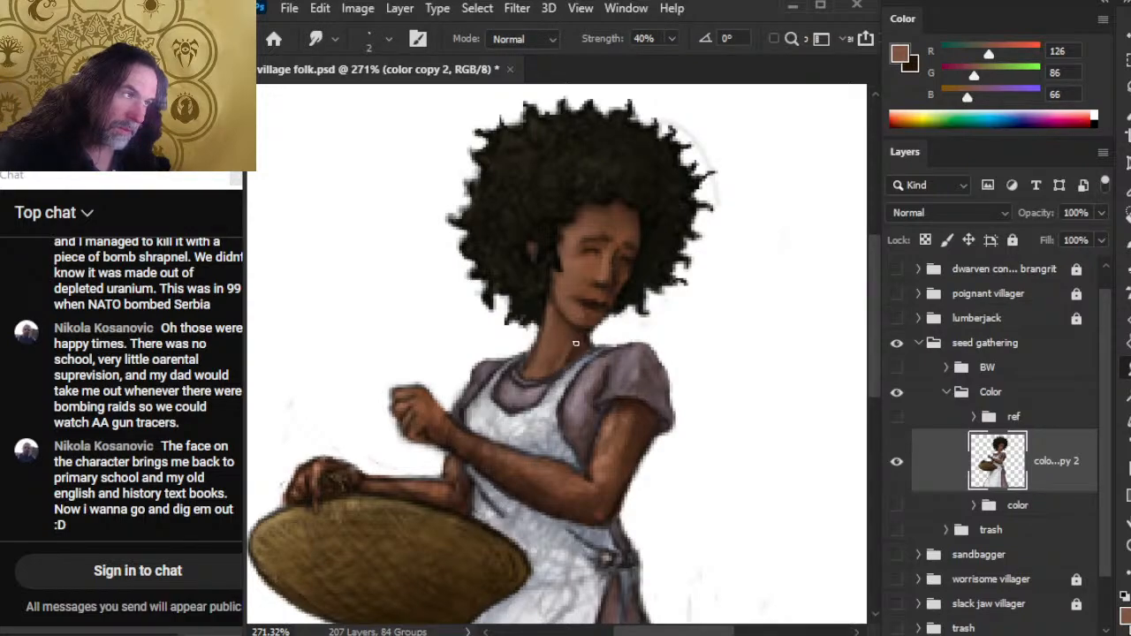
- Smooth the sleeve and the apron bib with a 3 px smudge at 40% strength
{"action": "key", "text": "bracketright"}
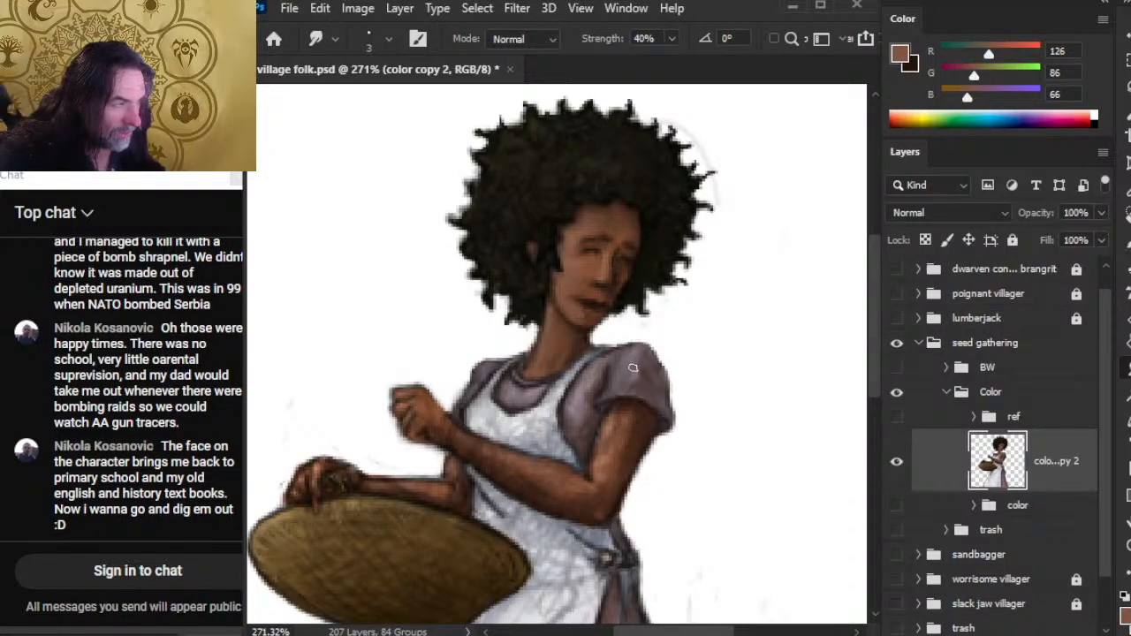
{"action": "key", "text": "bracketright"}
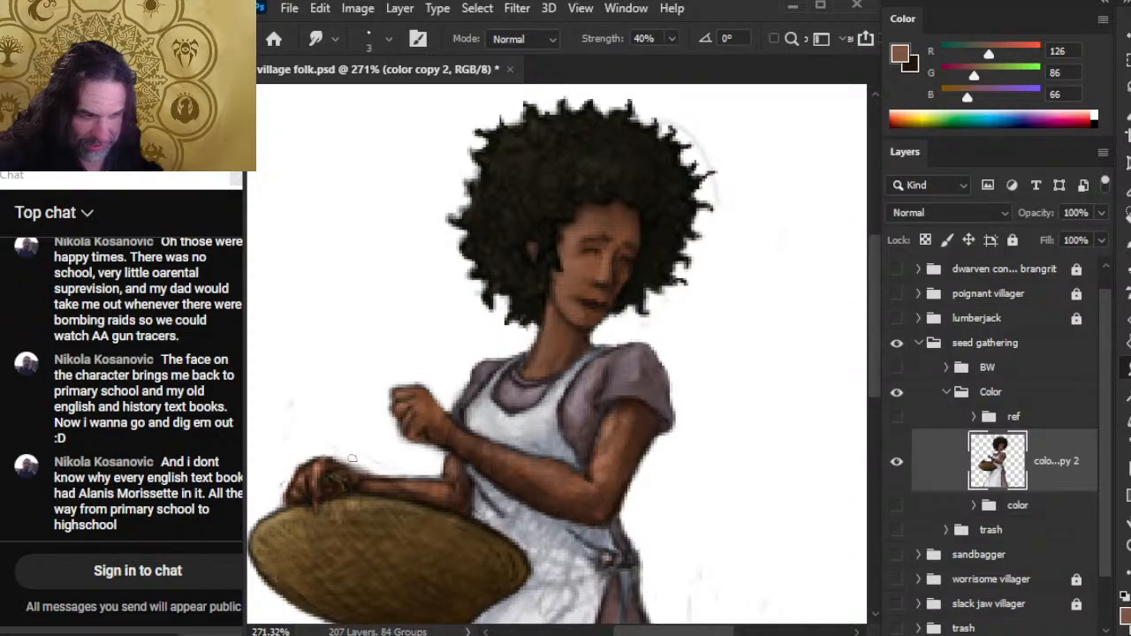
{"action": "key", "text": "e"}
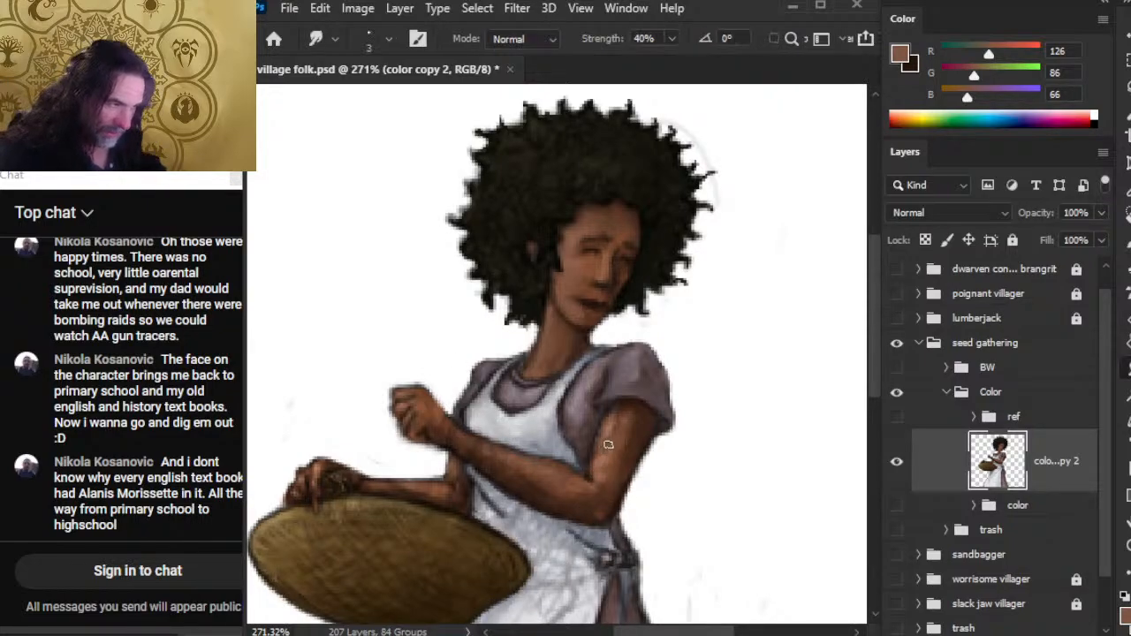
{"action": "key", "text": "r"}
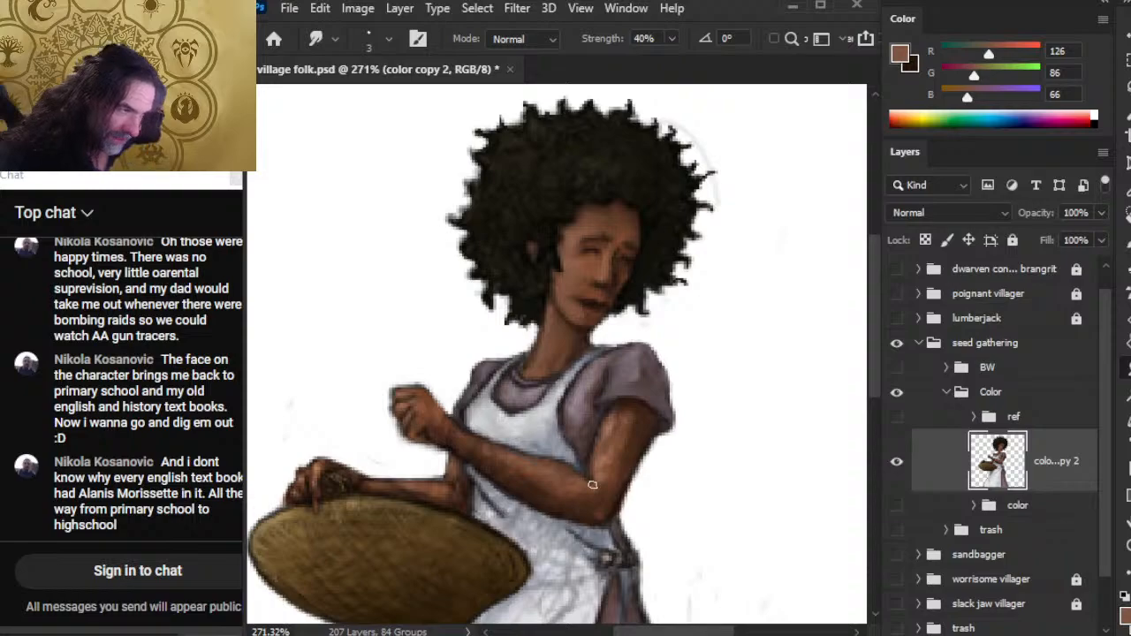
- Refine the upper arm and elbow bend with sampled dark and light brown 1 px strokes, blending them at 40% smudge strength
{"action": "key", "text": "b"}
{"action": "left_click", "coordinate": [591, 455], "text": "alt"}
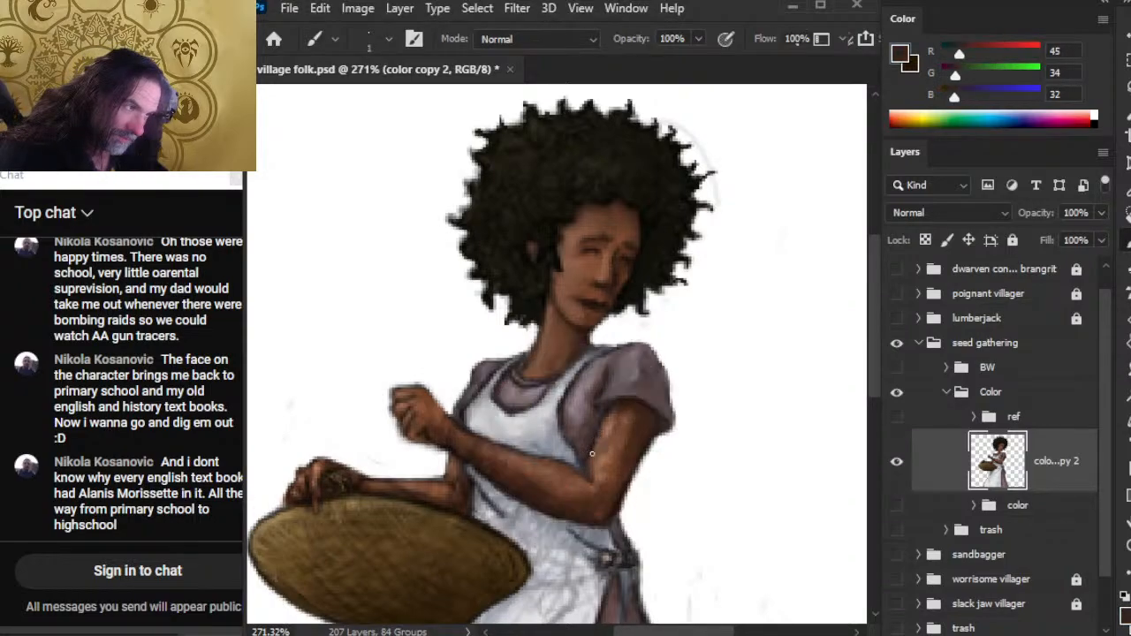
{"action": "left_click", "coordinate": [596, 475], "text": "alt"}
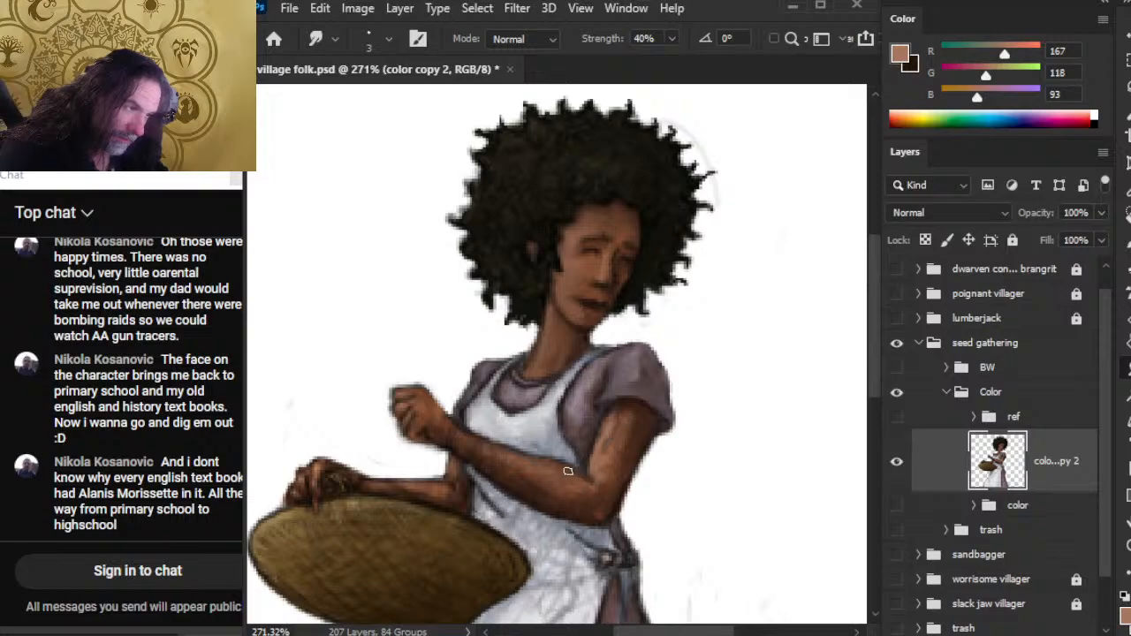
{"action": "key", "text": "r"}
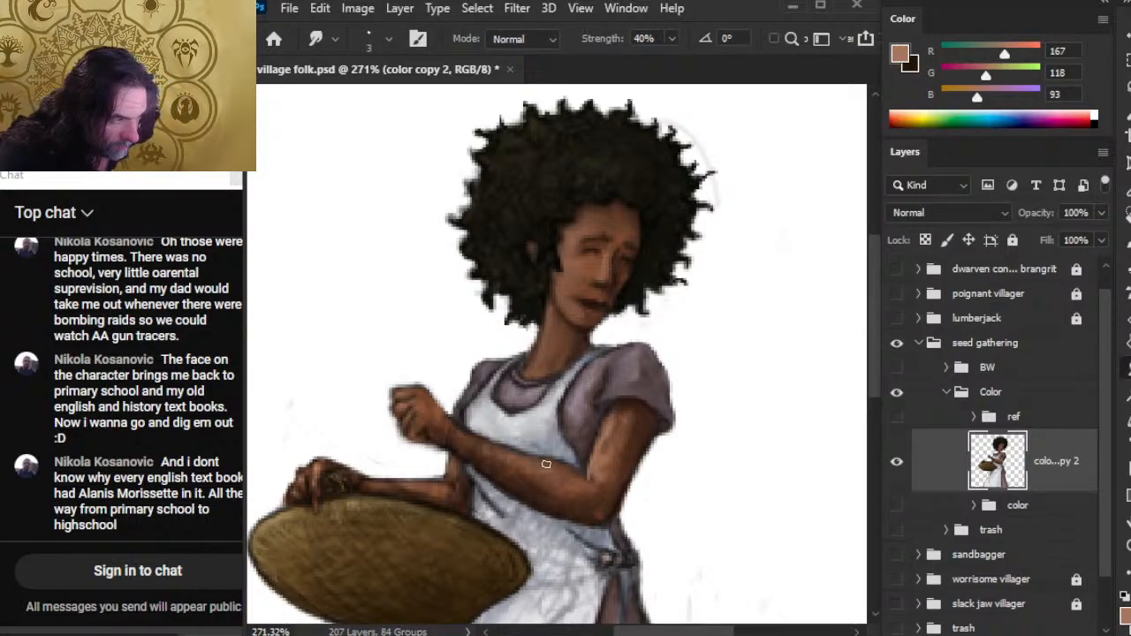
{"action": "key", "text": "b"}
{"action": "left_click", "coordinate": [615, 446], "text": "alt"}
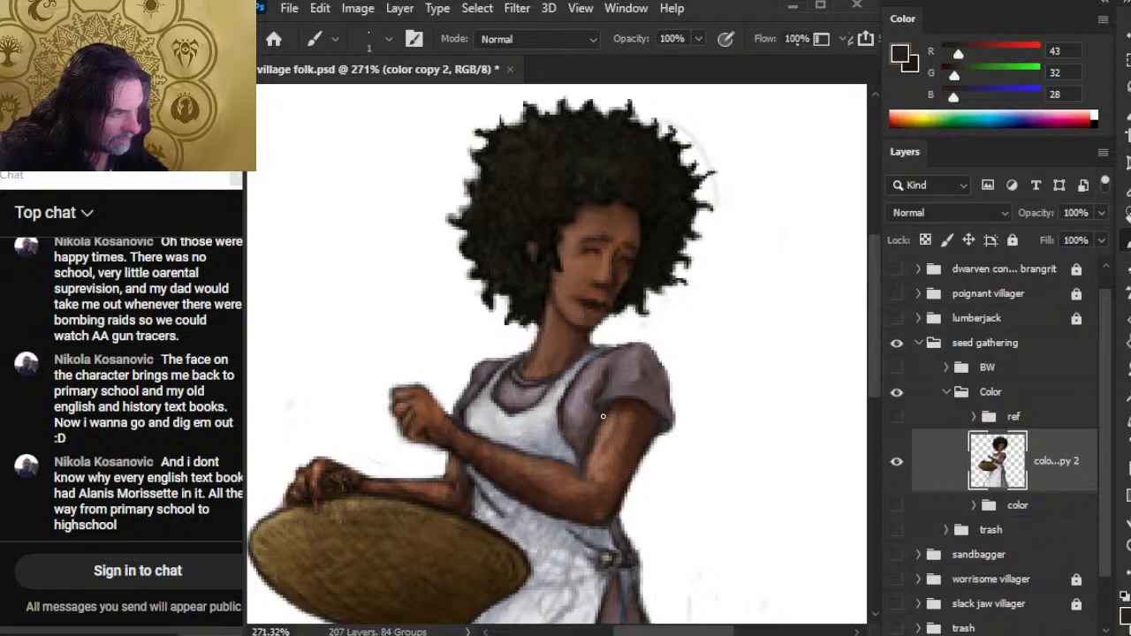
{"action": "key", "text": "r"}
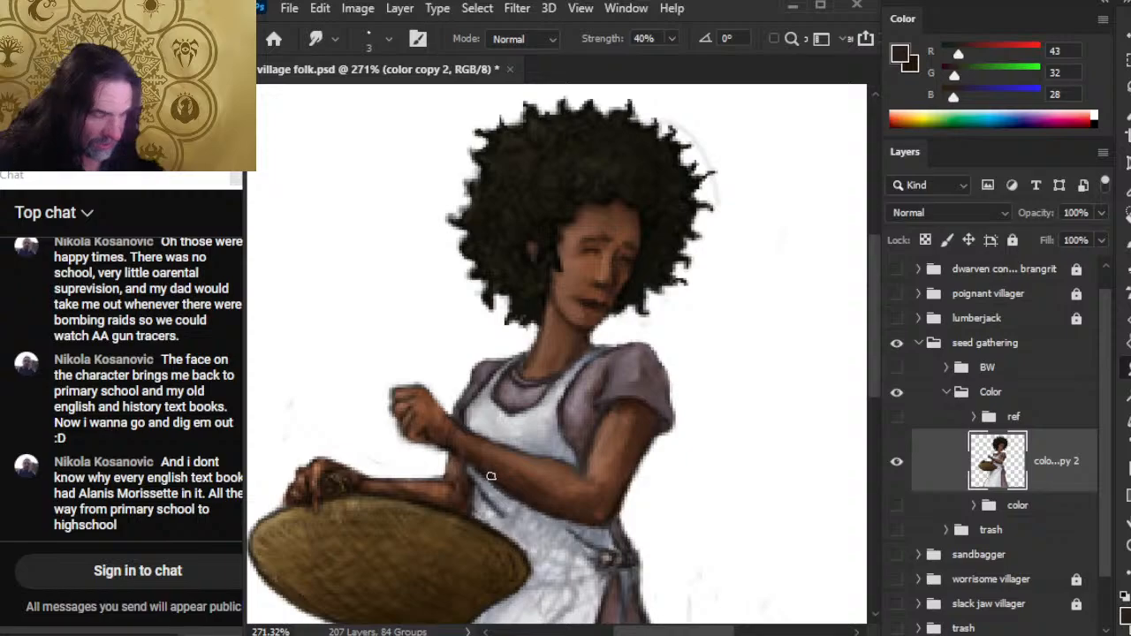
- Shade the raised wrist with a sampled dark brown and lighten the fist with a sampled light brown, smudging both at 3 px
{"action": "key", "text": "b"}
{"action": "left_click", "coordinate": [498, 520], "text": "alt"}
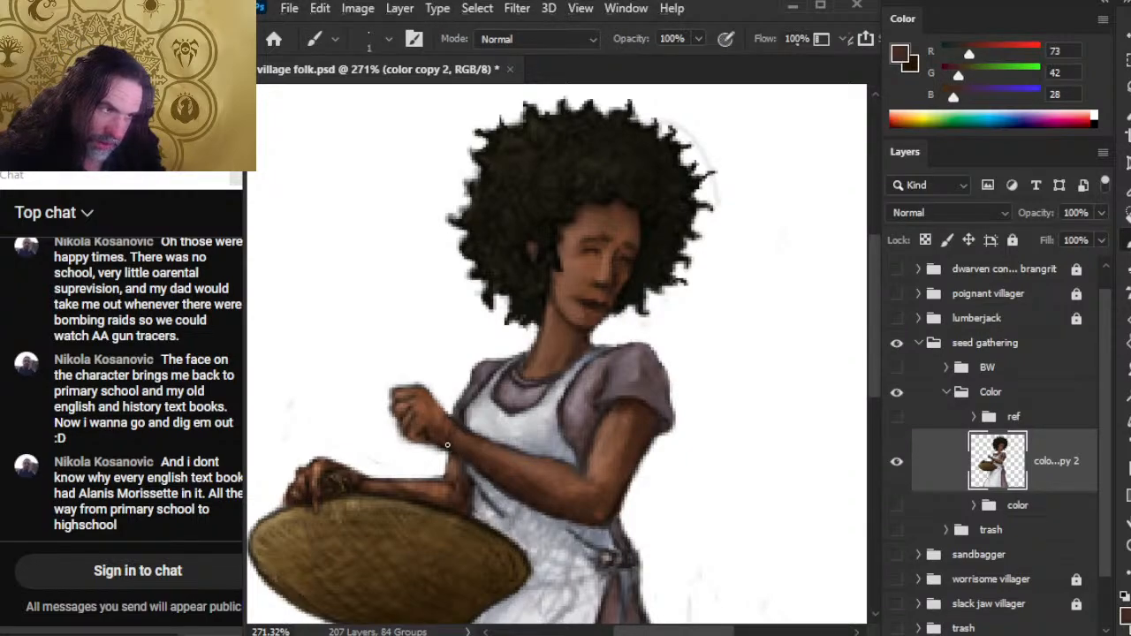
{"action": "key", "text": "r"}
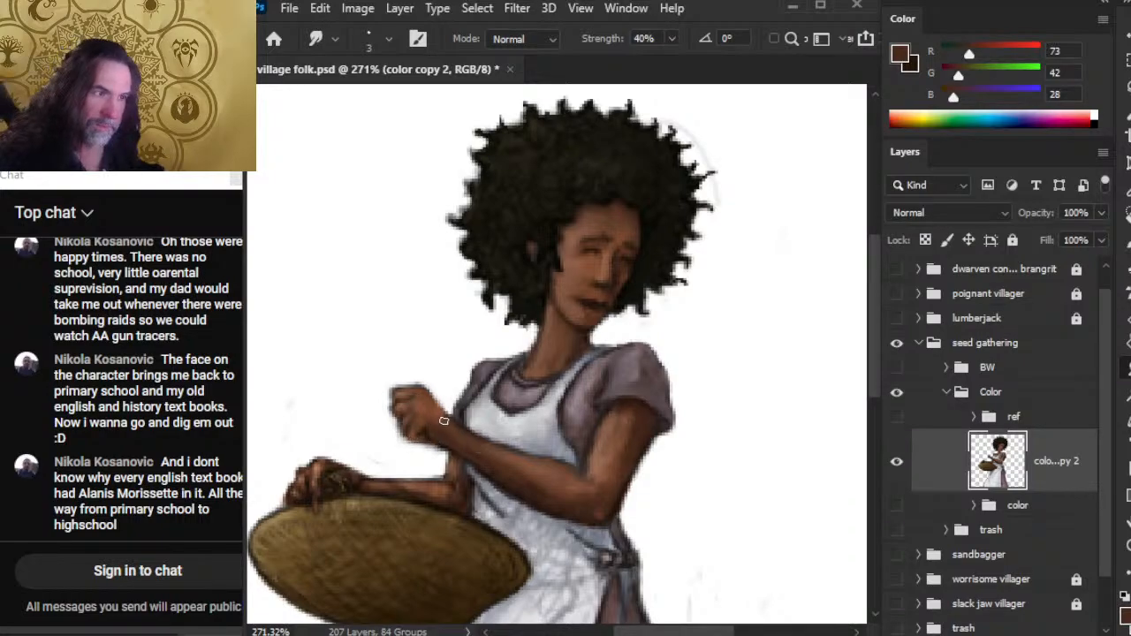
{"action": "key", "text": "b"}
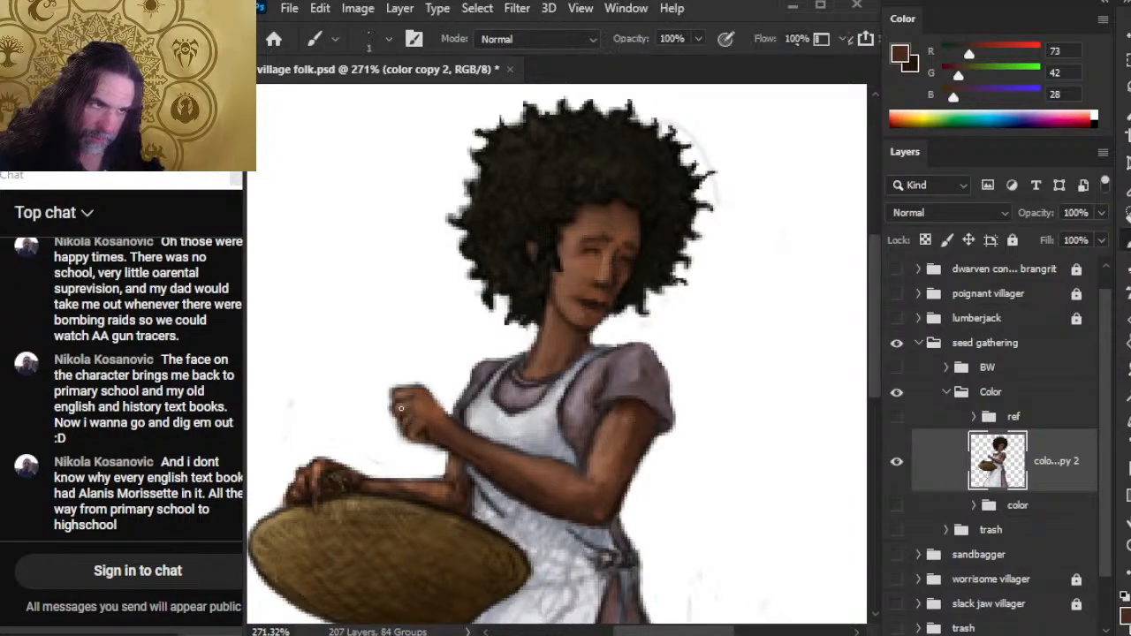
{"action": "left_click", "coordinate": [414, 408], "text": "alt"}
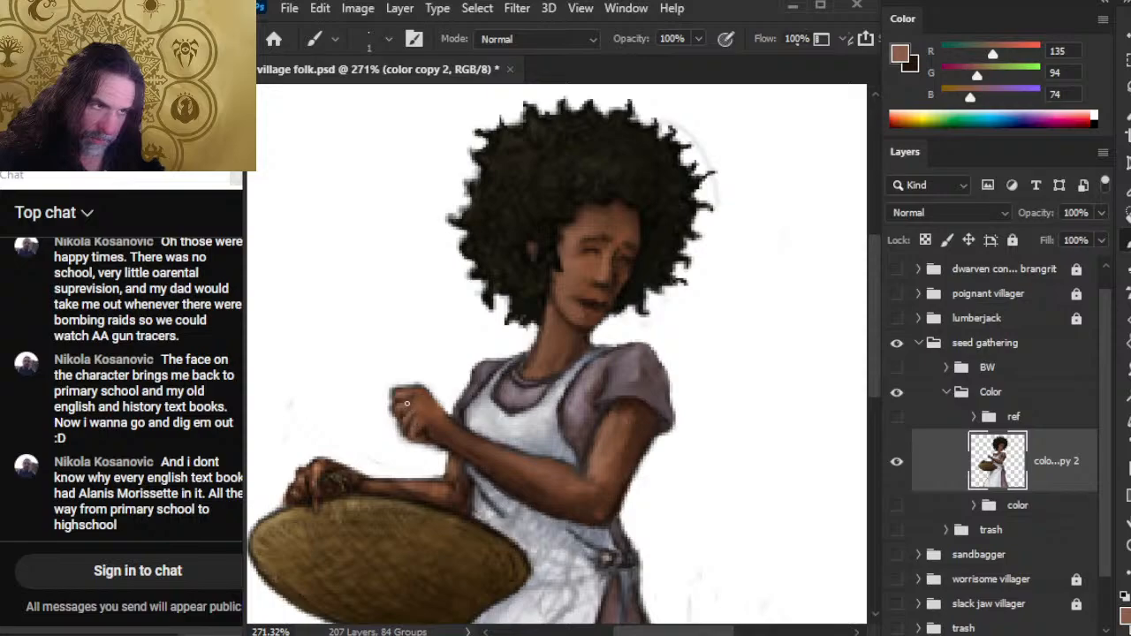
{"action": "key", "text": "r"}
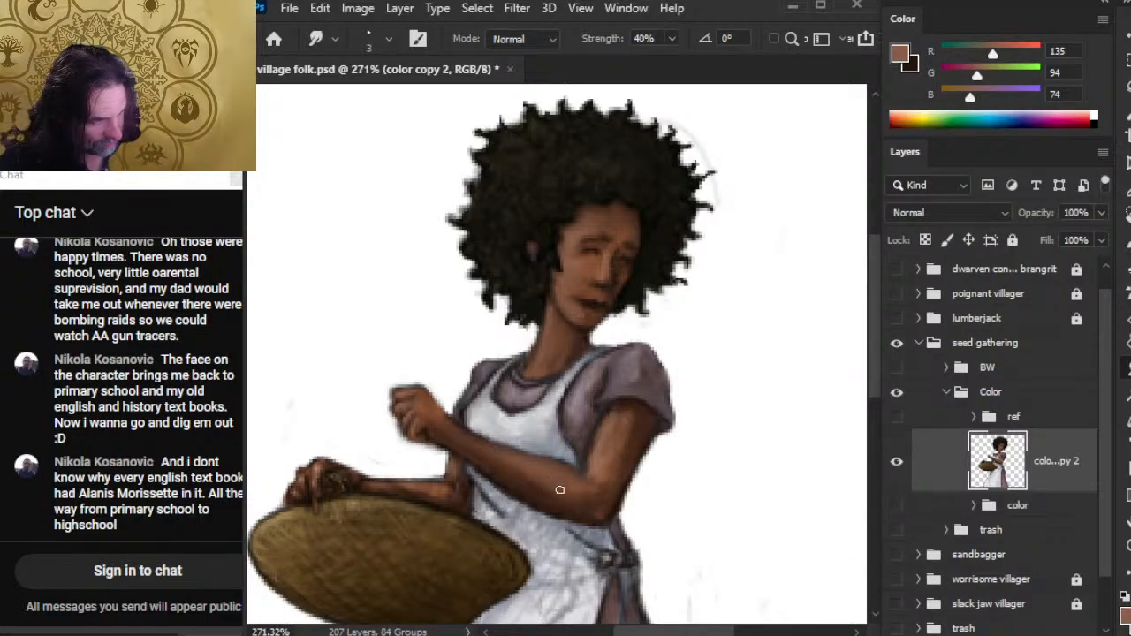
- Paint the back of the raised hand in a sampled warm brown, and blend a sampled darker brown into the forearm shading
{"action": "key", "text": "b"}
{"action": "left_click", "coordinate": [439, 402], "text": "alt"}
{"action": "left_click_drag", "start_coordinate": [440, 402], "coordinate": [422, 397]}
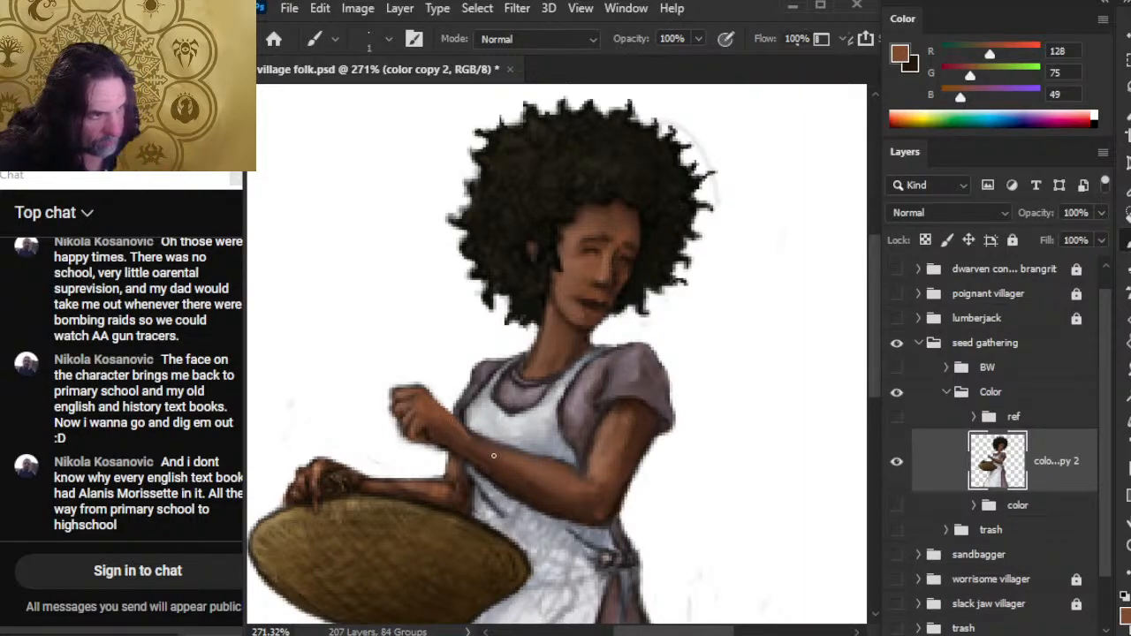
{"action": "left_click", "coordinate": [482, 499], "text": "alt"}
{"action": "key", "text": "r"}
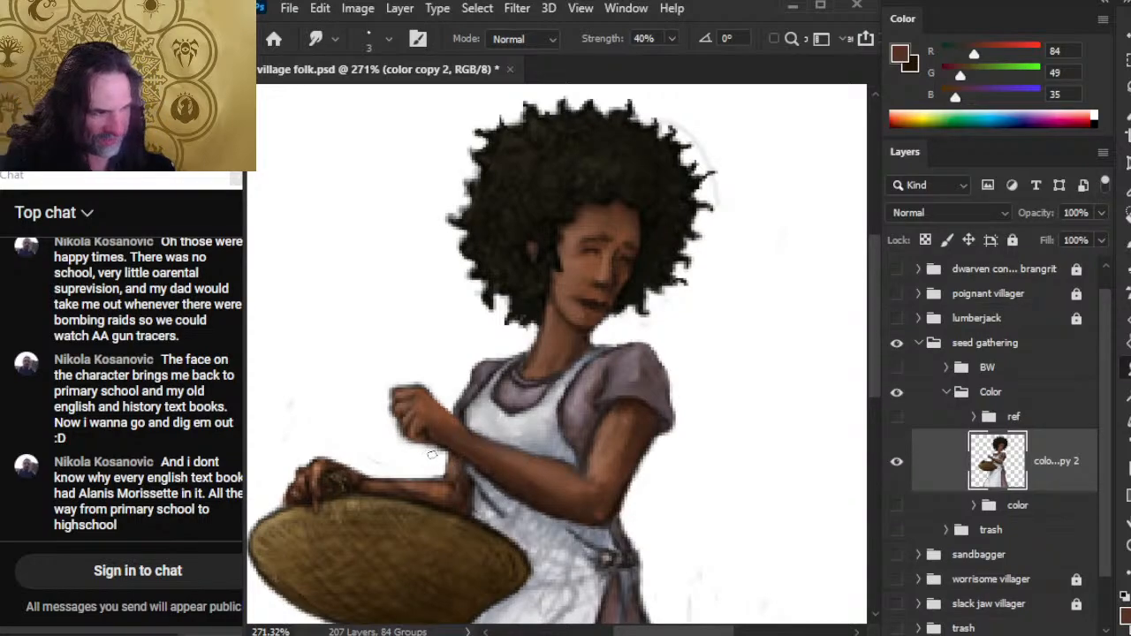
- Clean the edge below the raised fist with a 2 px eraser, and smooth the arm reaching to the basket with a 3 px smudge
{"action": "key", "text": "e"}
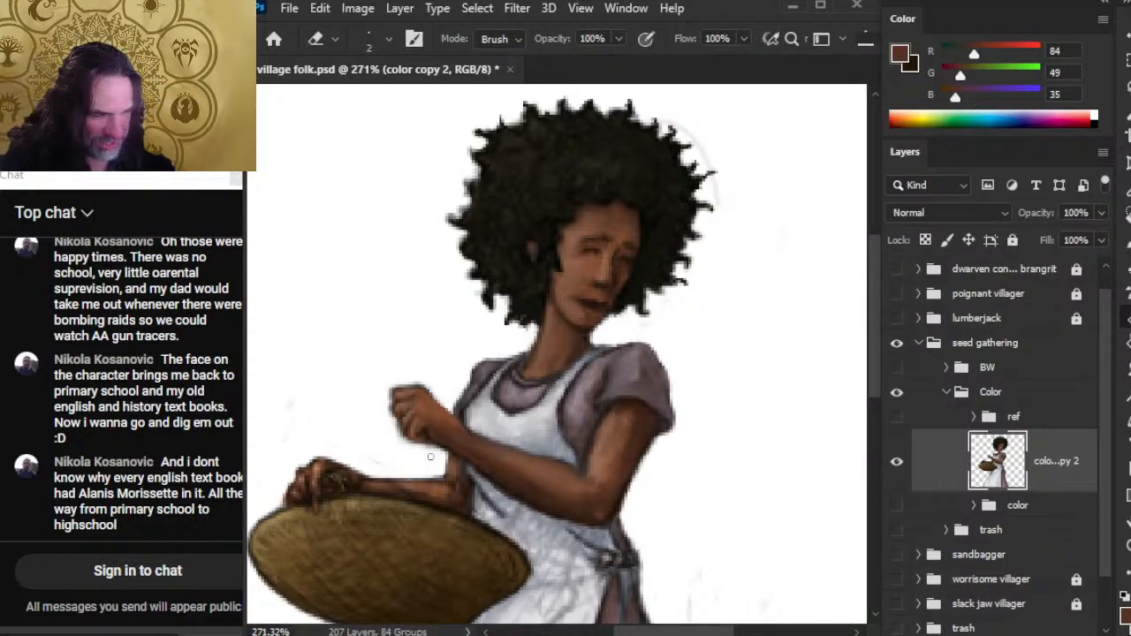
{"action": "mouse_move", "coordinate": [430, 456]}
{"action": "left_mouse_down"}
{"action": "mouse_move", "coordinate": [439, 451]}
{"action": "mouse_move", "coordinate": [428, 453]}
{"action": "left_mouse_up"}
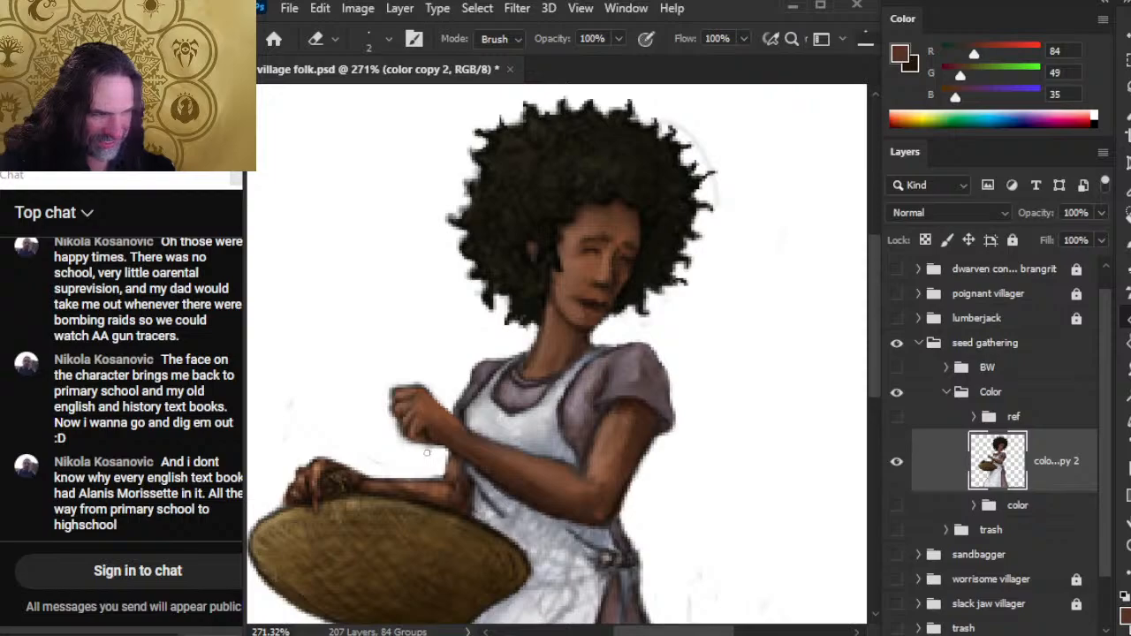
{"action": "key", "text": "r"}
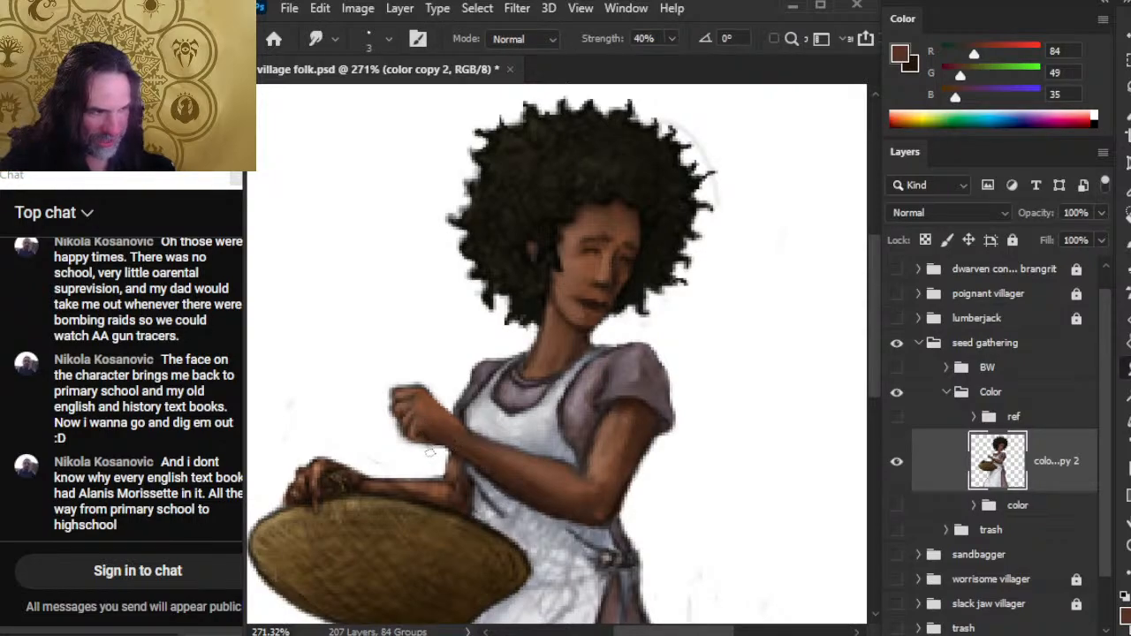
{"action": "key", "text": "e"}
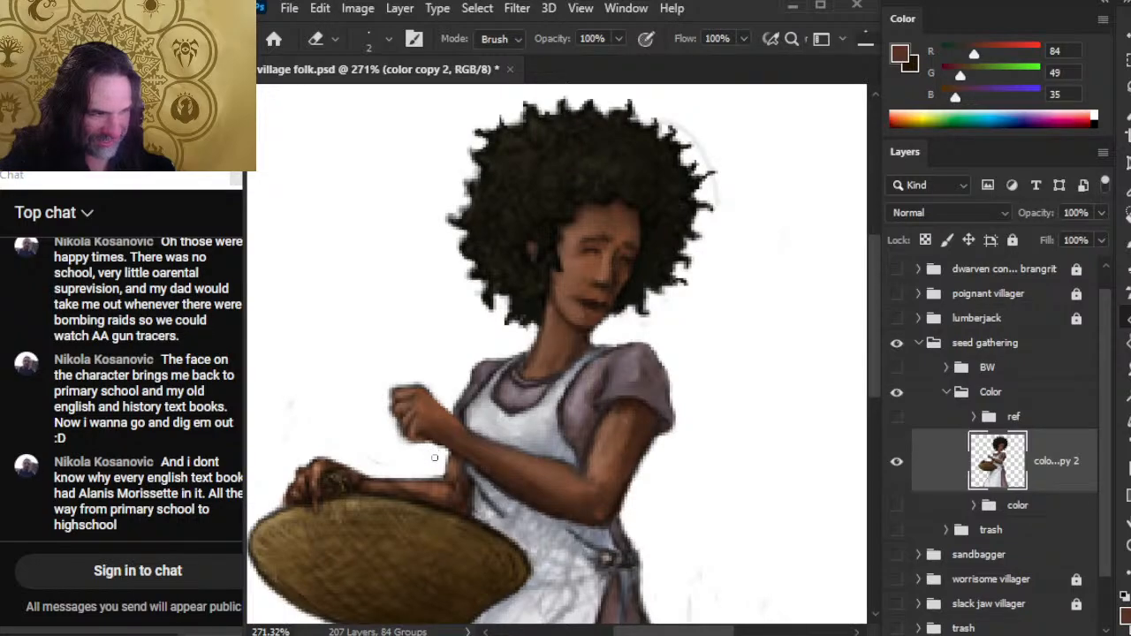
{"action": "key", "text": "r"}
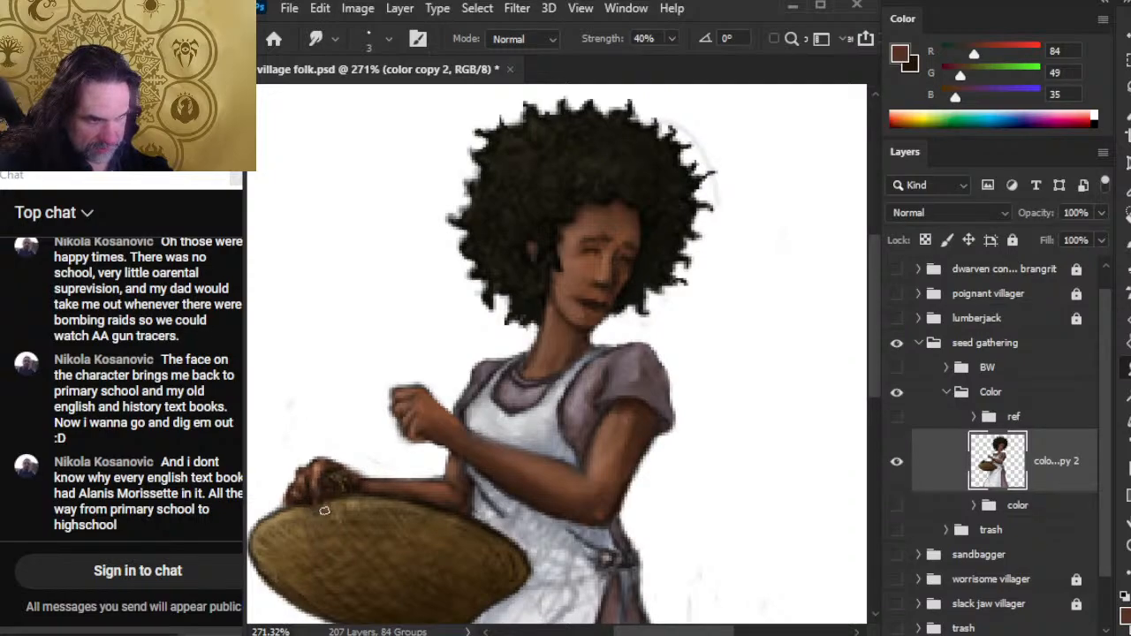
- Define the hand on the basket with a sampled dark brown, touch up the basket rim in sampled tan, and erase stray edges beside the arm
{"action": "key", "text": "b"}
{"action": "left_click", "coordinate": [333, 494], "text": "alt"}
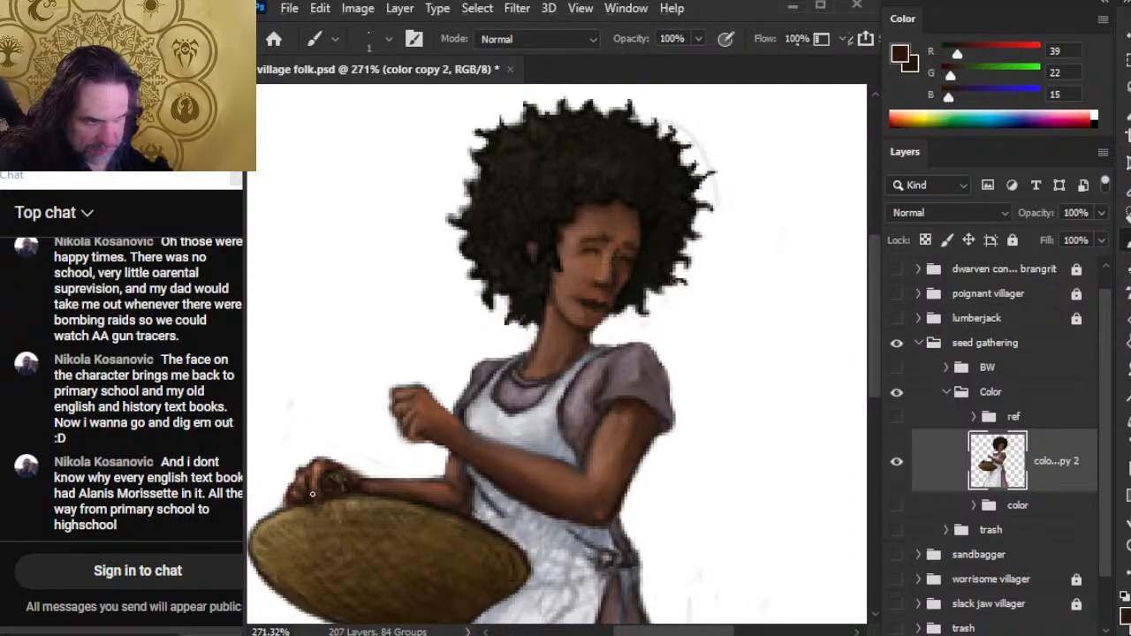
{"action": "key", "text": "r"}
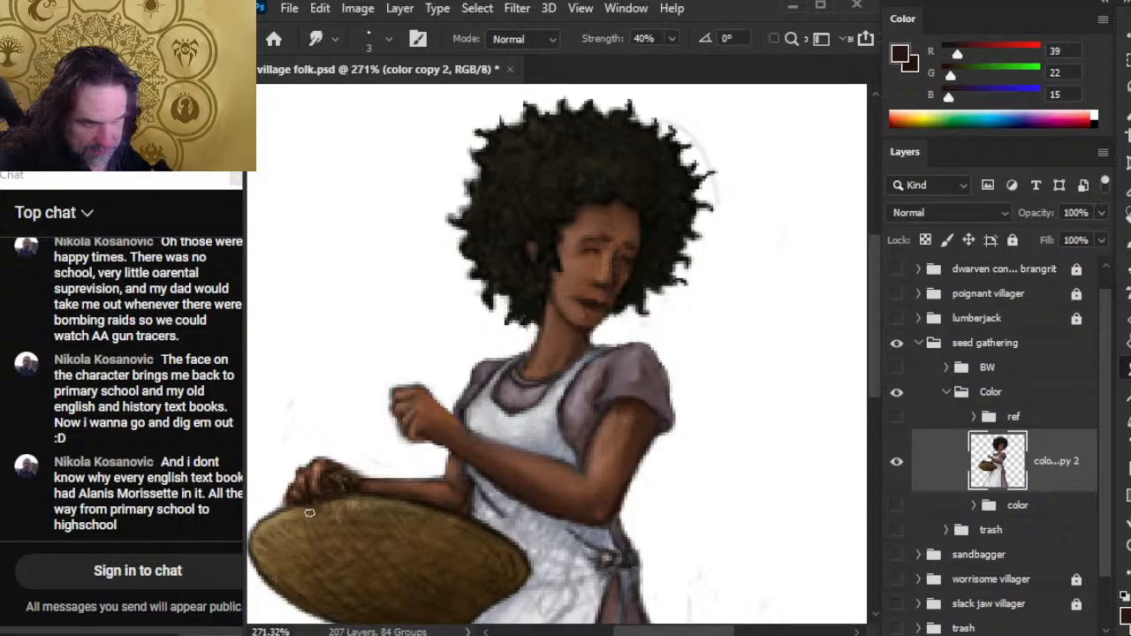
{"action": "key", "text": "b"}
{"action": "left_click", "coordinate": [306, 508], "text": "alt"}
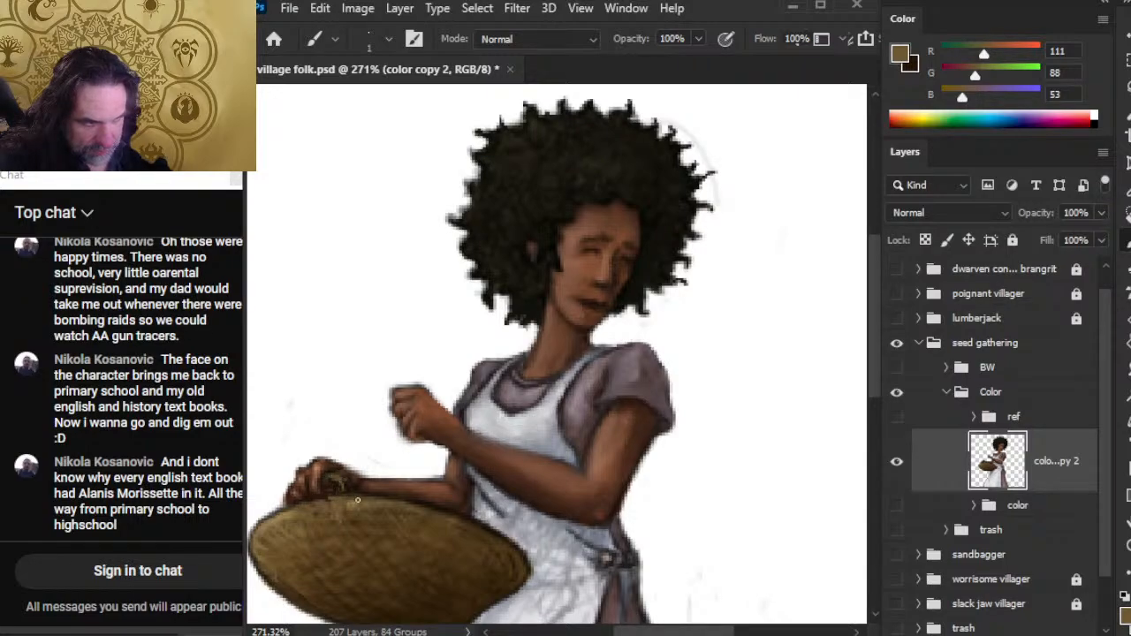
{"action": "key", "text": "r"}
{"action": "key", "text": "e"}
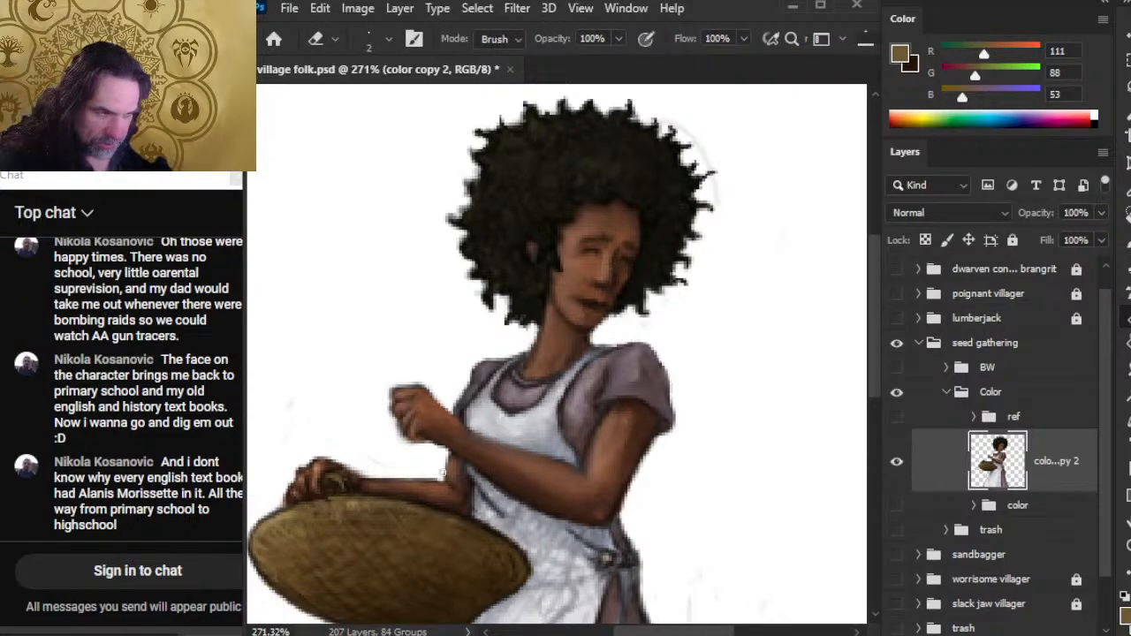
- Smudge away the sketch lines on the apron's waist beside the basket at 40% strength, using 3 px and 4 px tips
{"action": "key", "text": "r"}
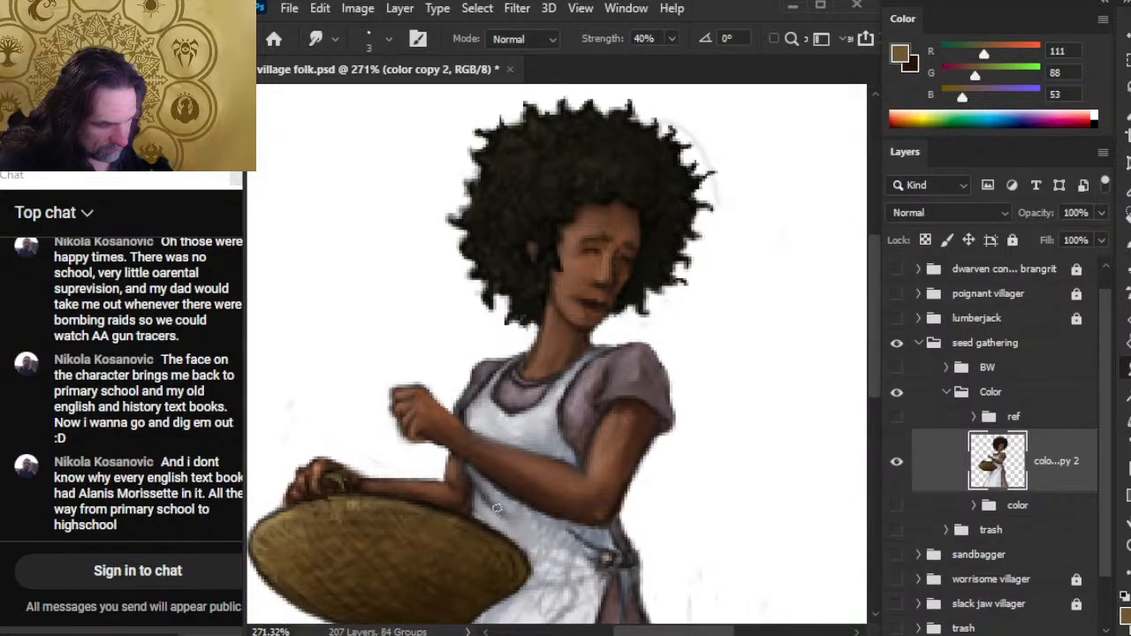
{"action": "left_click_drag", "start_coordinate": [557, 553], "coordinate": [513, 503]}
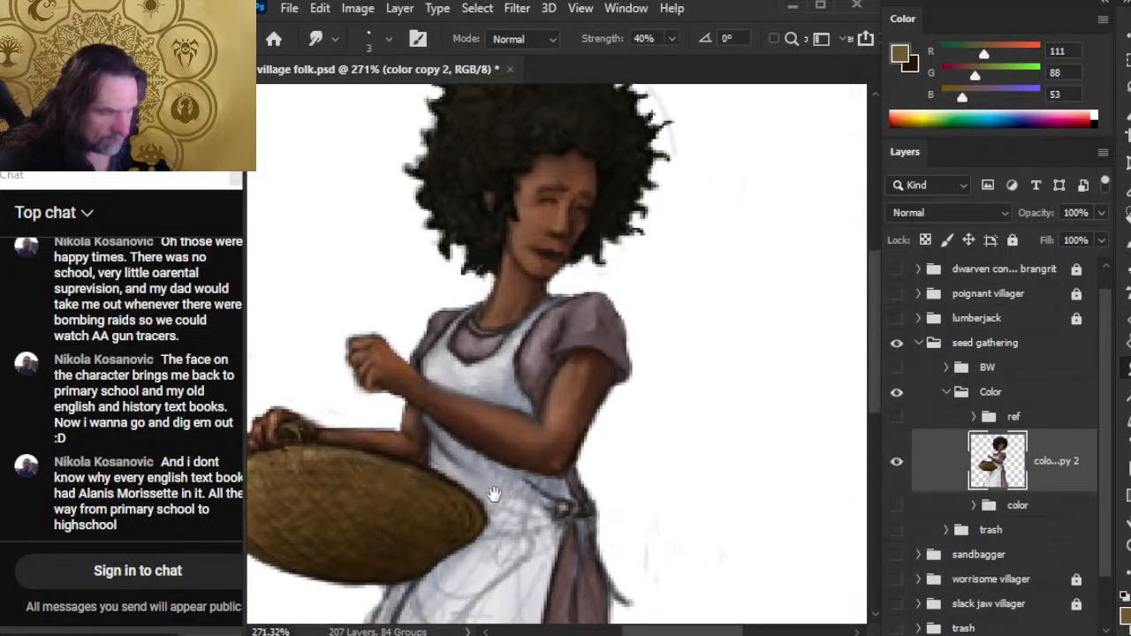
{"action": "key", "text": "bracketright"}
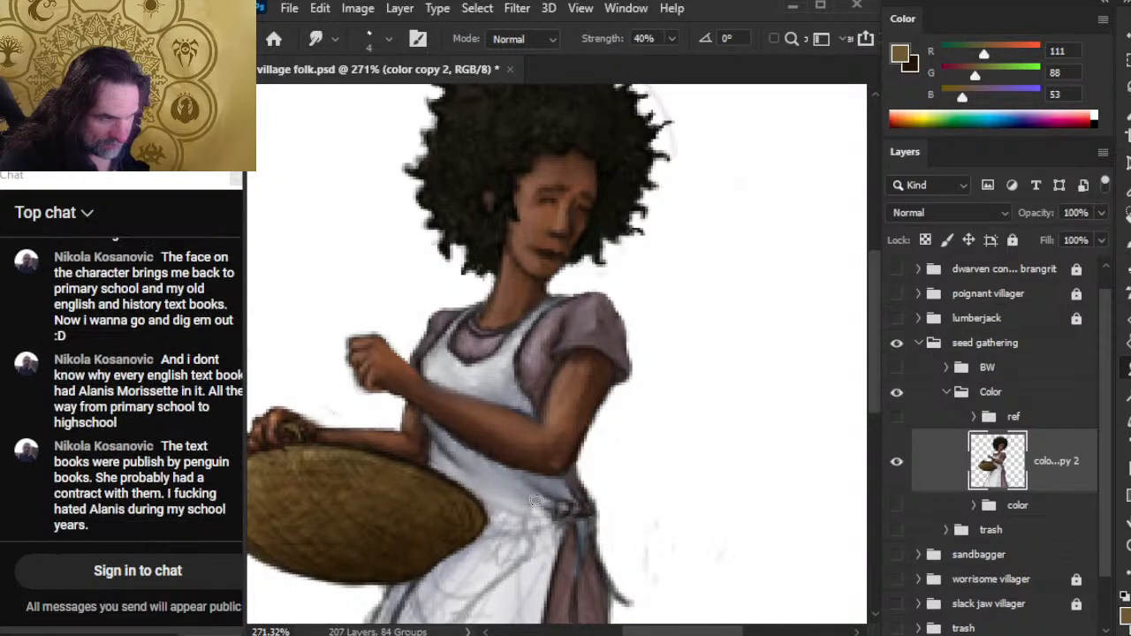
{"action": "left_click_drag", "start_coordinate": [472, 524], "coordinate": [608, 408]}
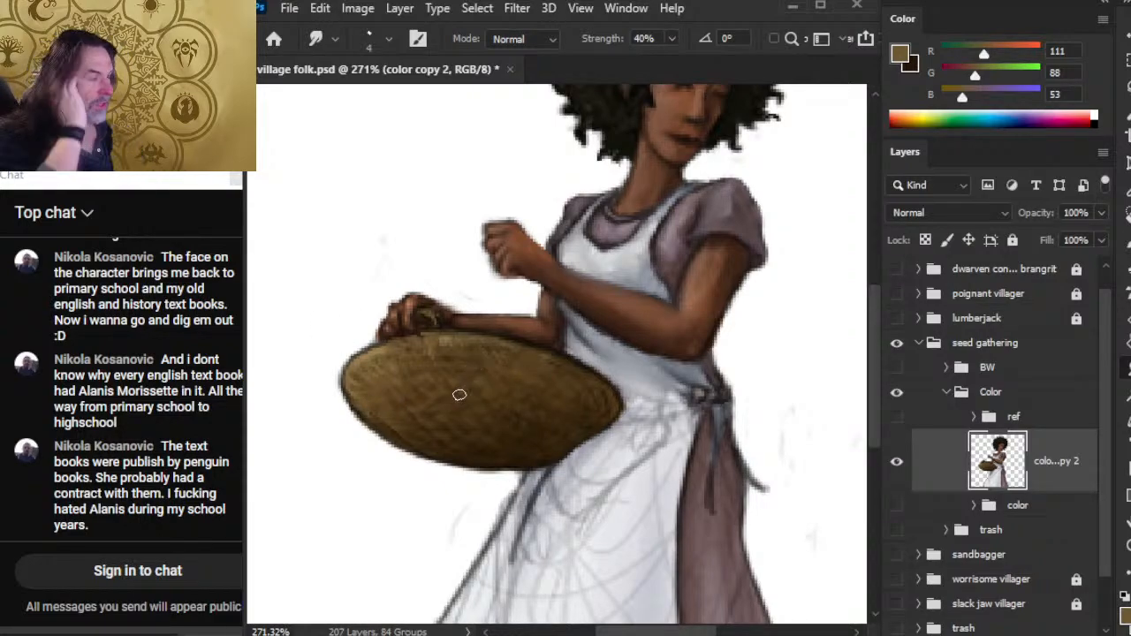
{"action": "key", "text": "bracketleft"}
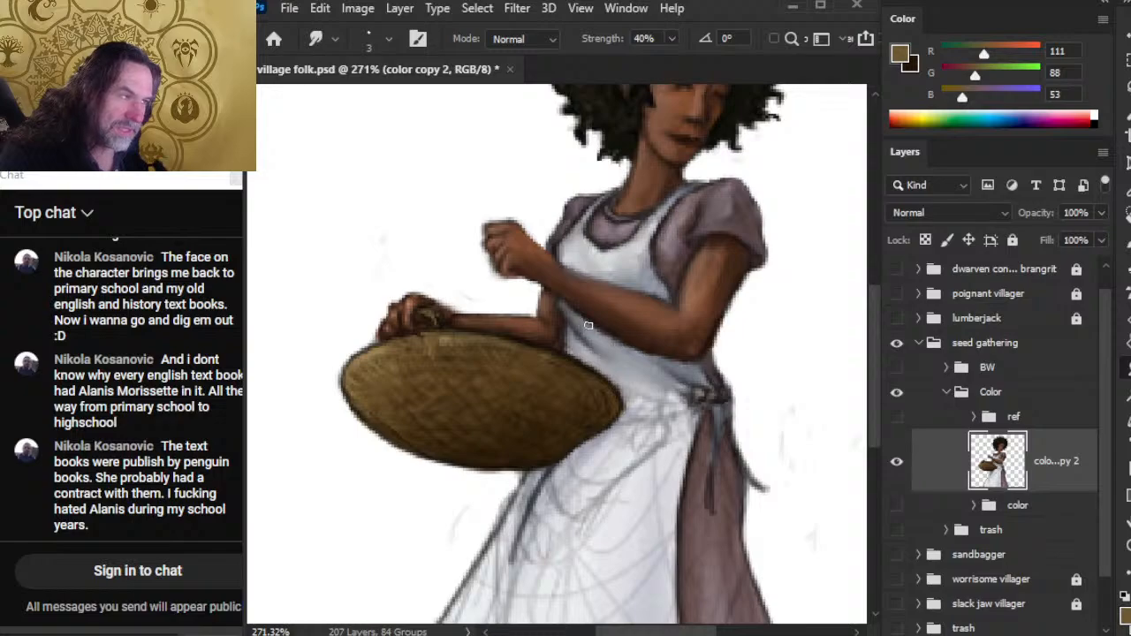
- Shade the apron's waist below the forearm with sampled mid and darker blue-greys, blending with 3 px and 4 px smudge tips
{"action": "key", "text": "b"}
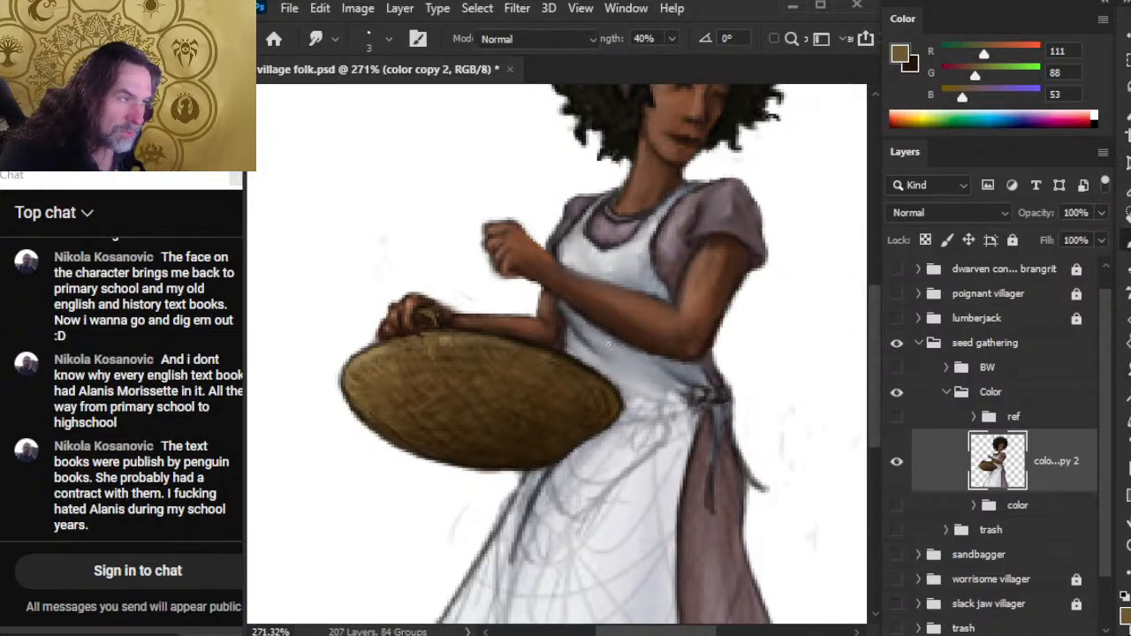
{"action": "left_click", "coordinate": [588, 329], "text": "alt"}
{"action": "key", "text": "r"}
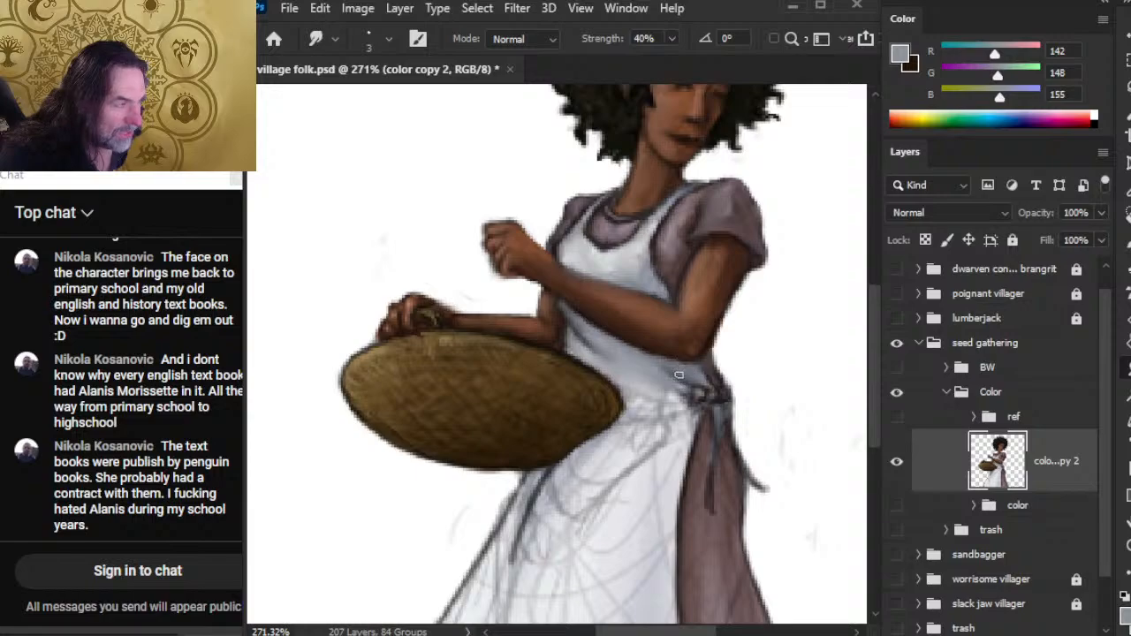
{"action": "key", "text": "b"}
{"action": "left_click", "coordinate": [681, 365], "text": "alt"}
{"action": "left_click", "coordinate": [682, 377], "text": "alt"}
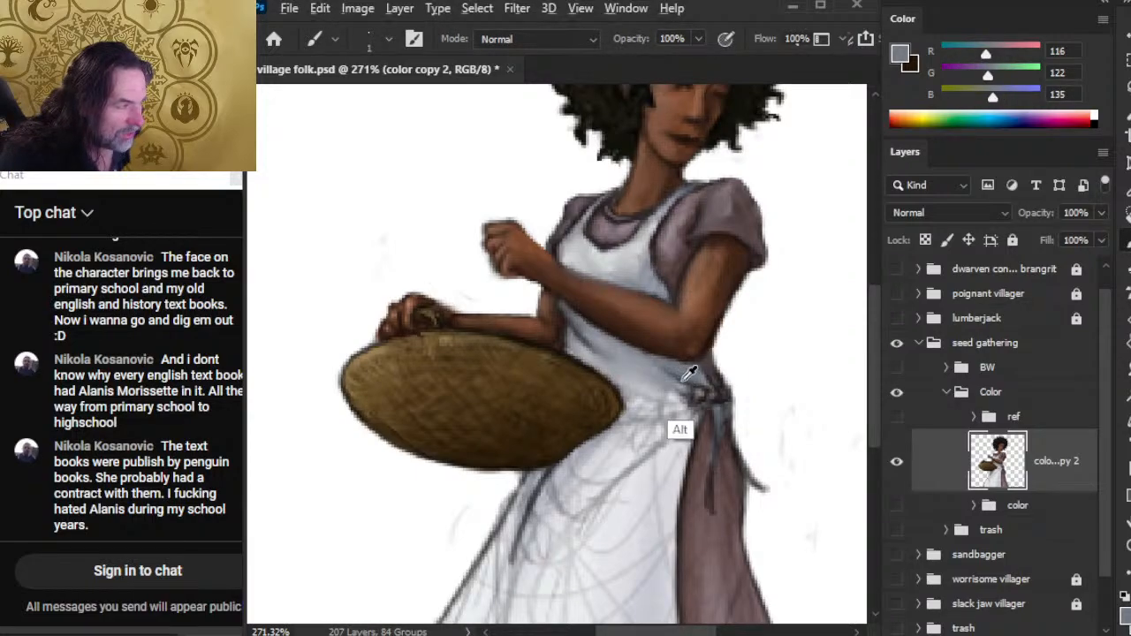
{"action": "key", "text": "r"}
{"action": "key", "text": "b"}
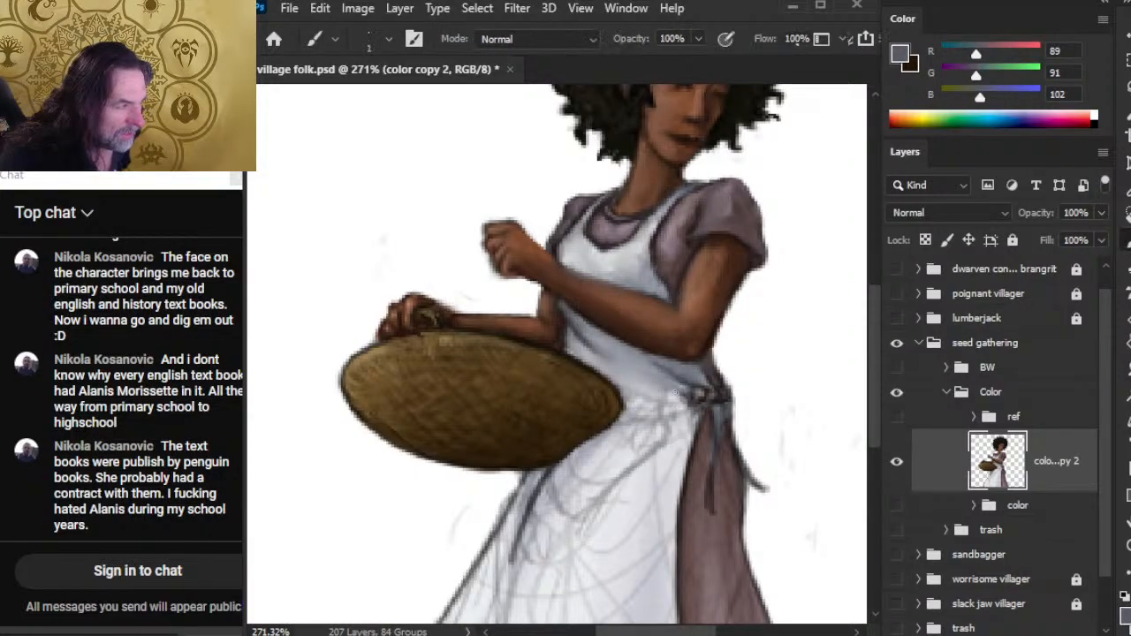
{"action": "key", "text": "r"}
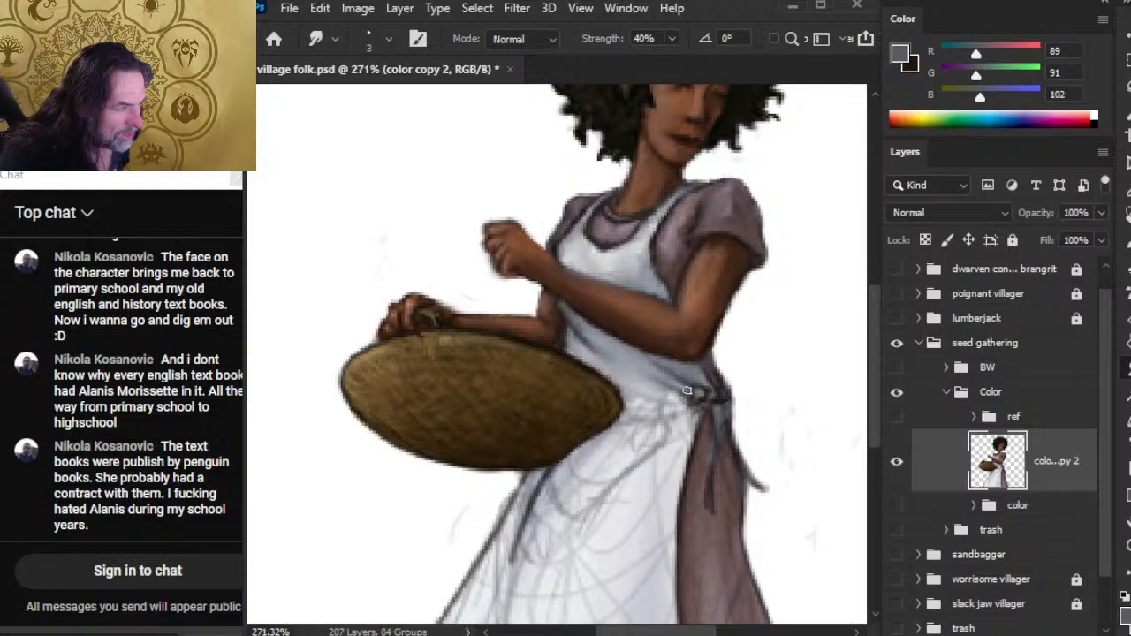
{"action": "key", "text": "bracketright"}
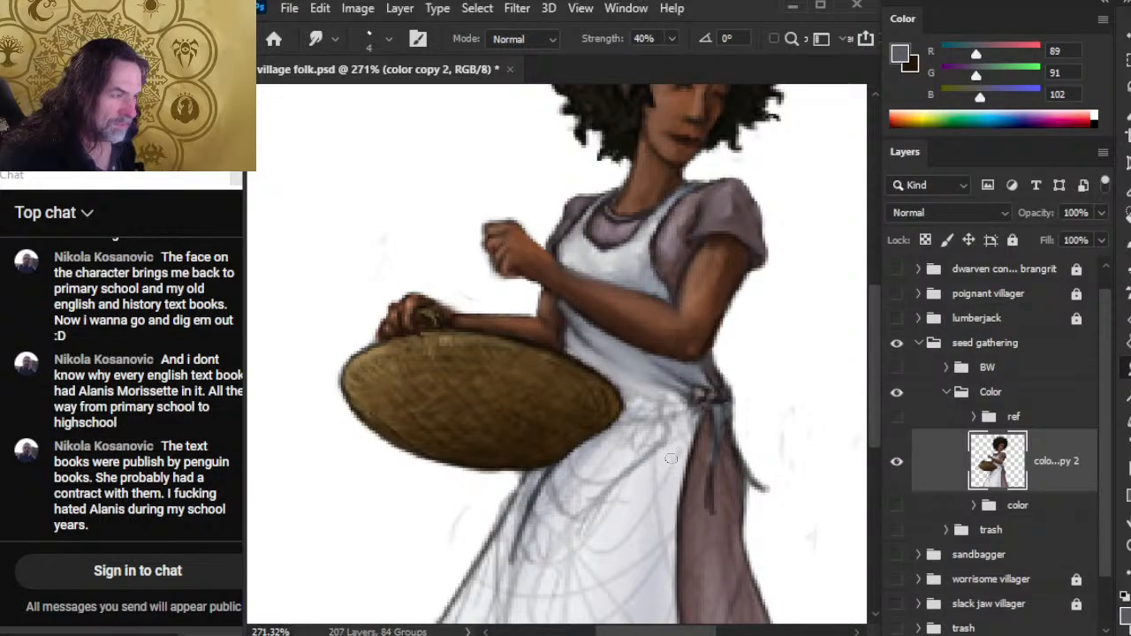
- Paint a sampled light grey down the hanging apron ties with a 1 px brush, and blend it with a 3 px smudge
{"action": "scroll", "coordinate": [682, 441], "scroll_direction": "down", "scroll_amount": 3}
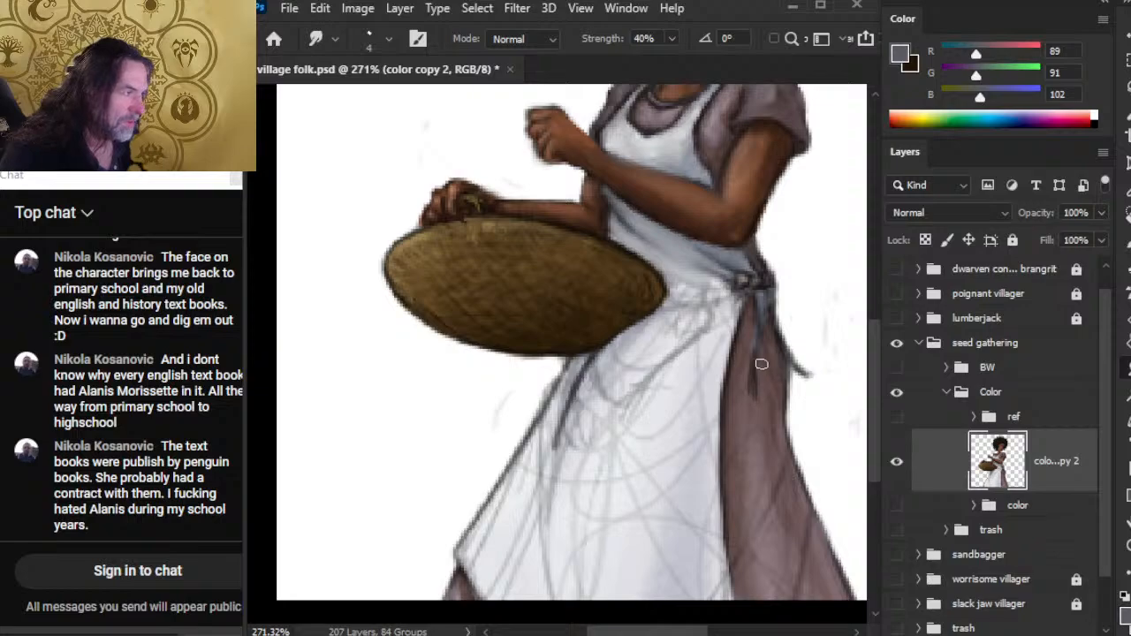
{"action": "key", "text": "b"}
{"action": "left_click", "coordinate": [730, 316], "text": "alt"}
{"action": "left_click_drag", "start_coordinate": [759, 296], "coordinate": [761, 349]}
{"action": "key", "text": "r"}
{"action": "key", "text": "bracketleft"}
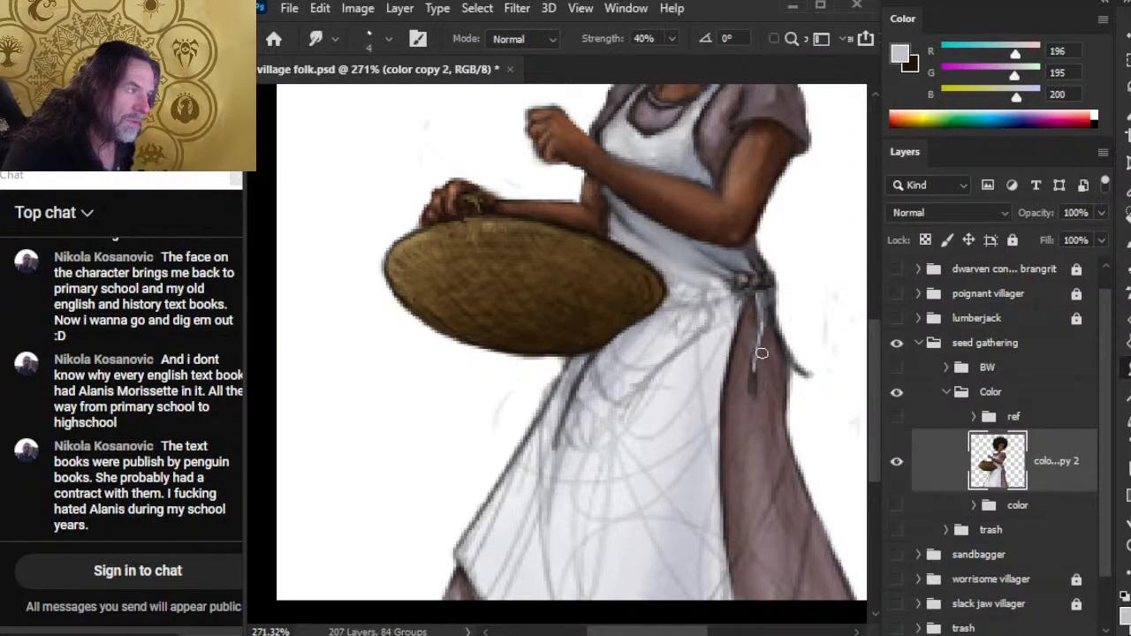
{"action": "key", "text": "b"}
{"action": "key", "text": "r"}
- Refine the apron folds around the waist knot with light and sampled mid greys, blending them with a 3 px smudge at 40% strength
{"action": "key", "text": "b"}
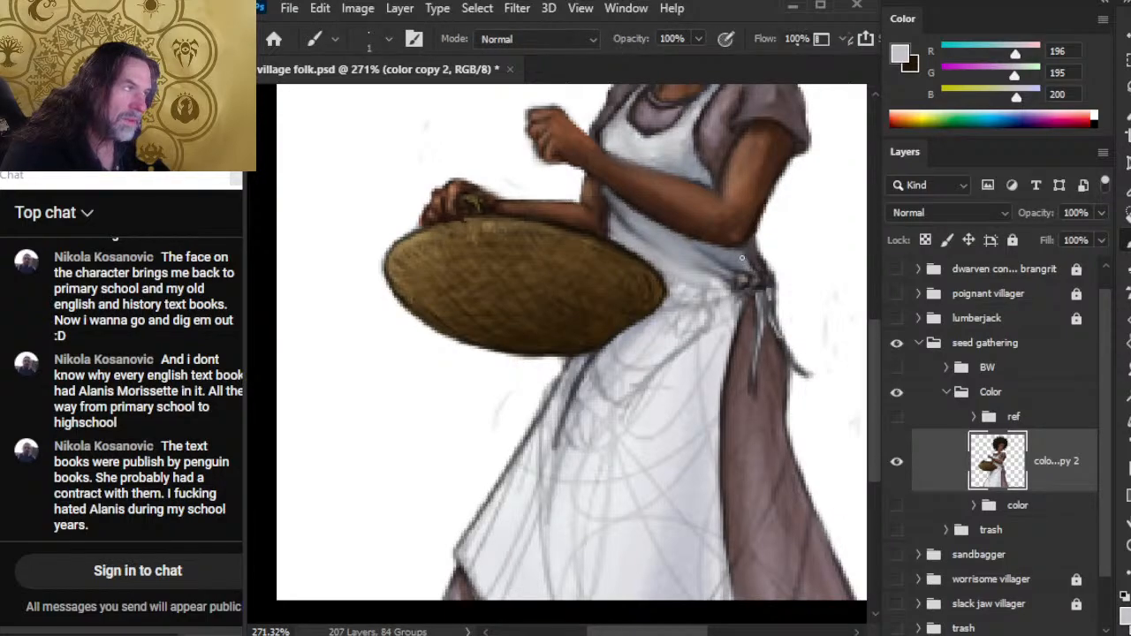
{"action": "key", "text": "r"}
{"action": "key", "text": "b"}
{"action": "key", "text": "r"}
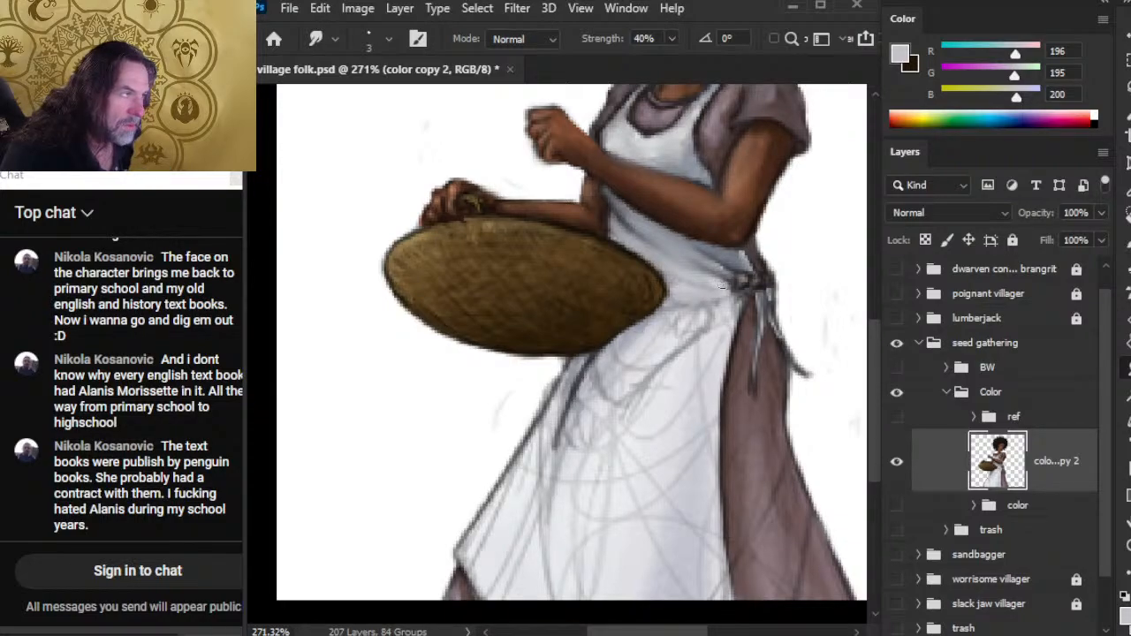
{"action": "key", "text": "b"}
{"action": "left_click", "coordinate": [707, 274], "text": "alt"}
{"action": "key", "text": "r"}
{"action": "key", "text": "b"}
{"action": "left_click", "coordinate": [682, 251], "text": "alt"}
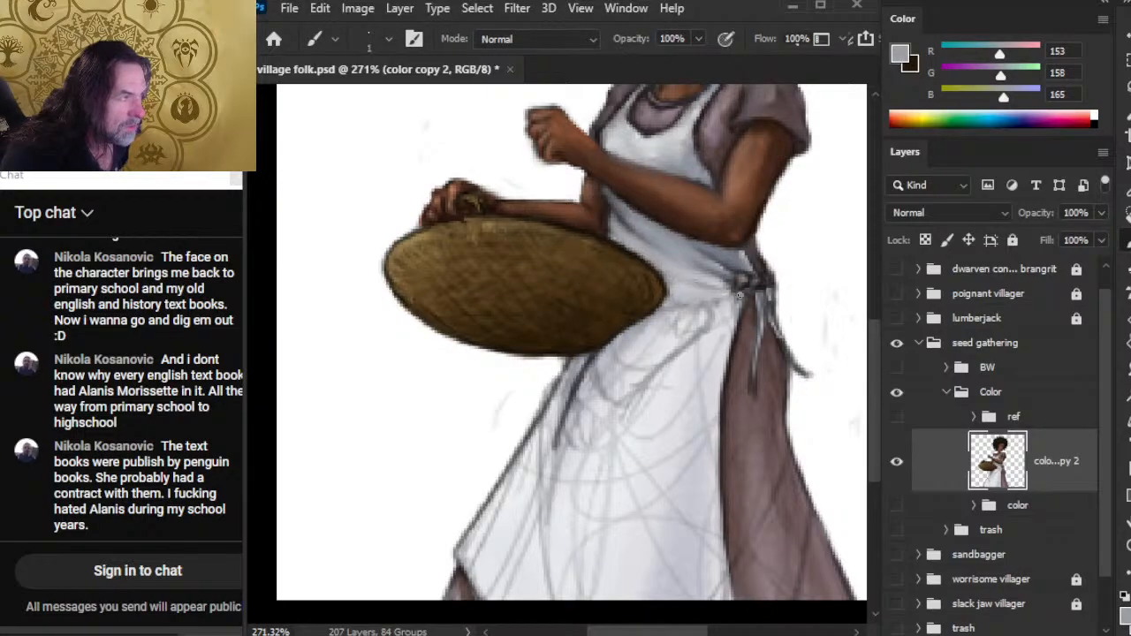
{"action": "key", "text": "r"}
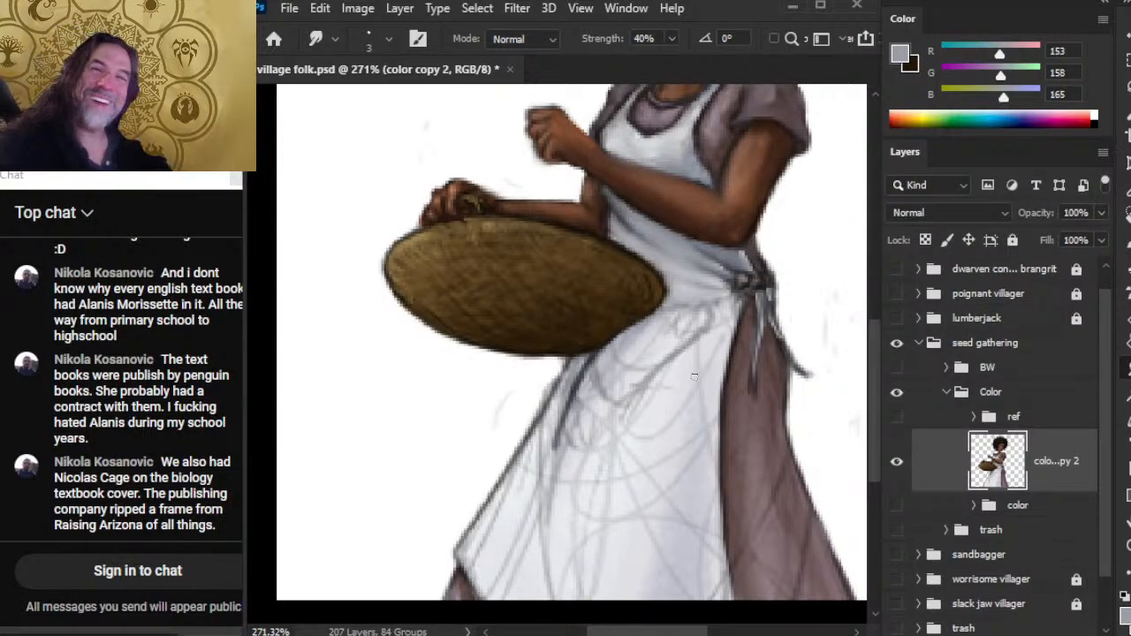
- Erase the stray sketch marks below the basket with a 3 px tip, and trim the apron's adjoining edge with a 1 px tip
{"action": "key", "text": "e"}
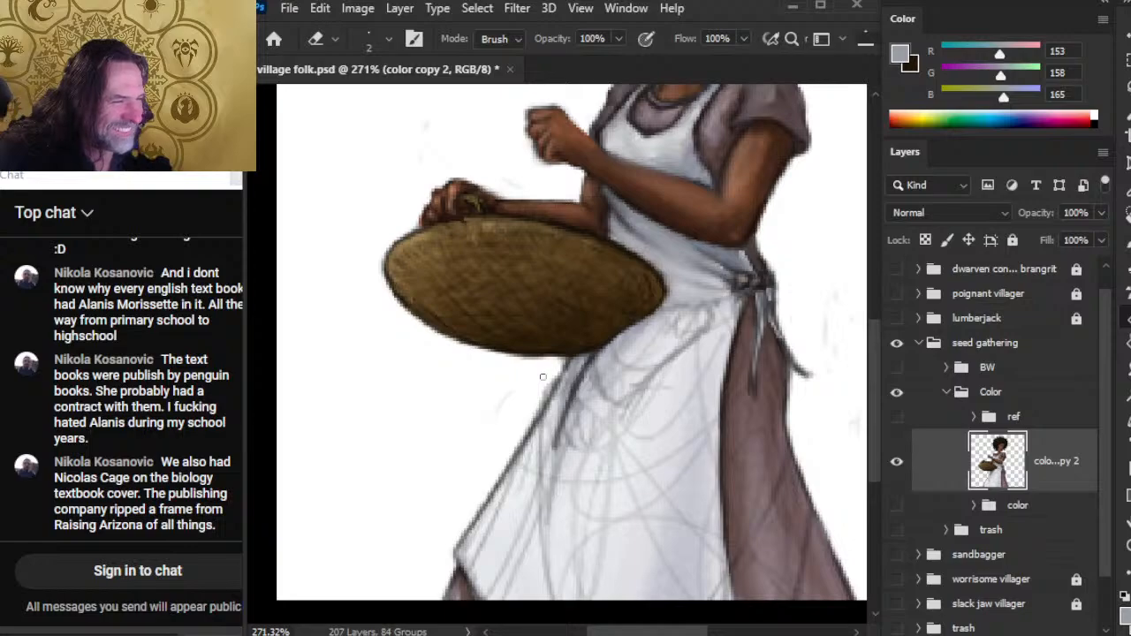
{"action": "key", "text": "bracketright"}
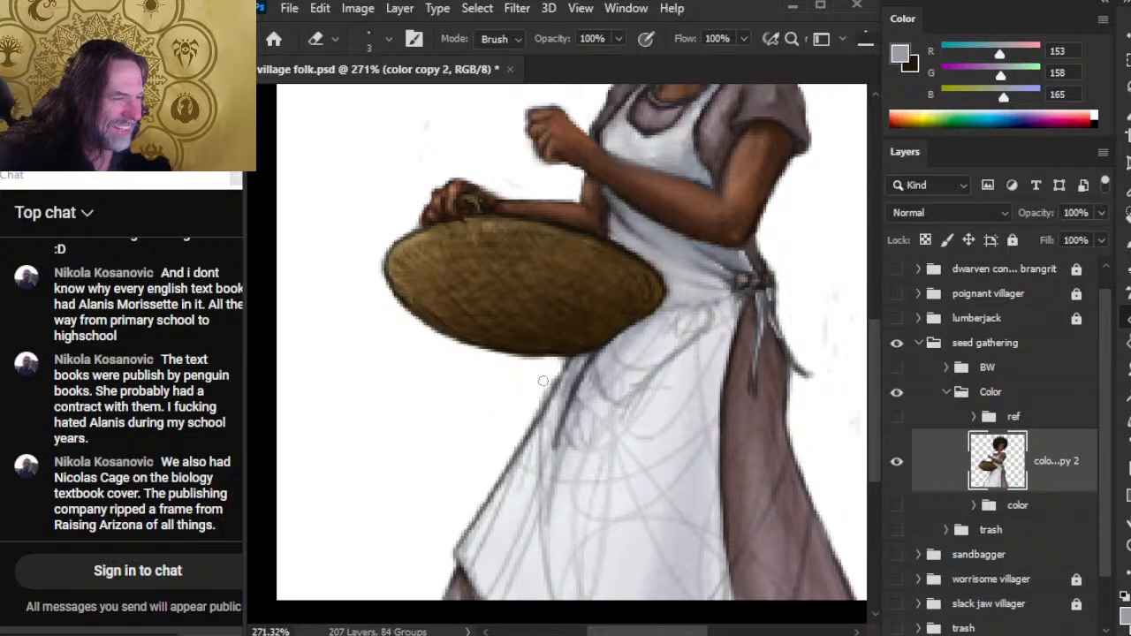
{"action": "key", "text": "bracketleft"}
{"action": "key", "text": "bracketleft"}
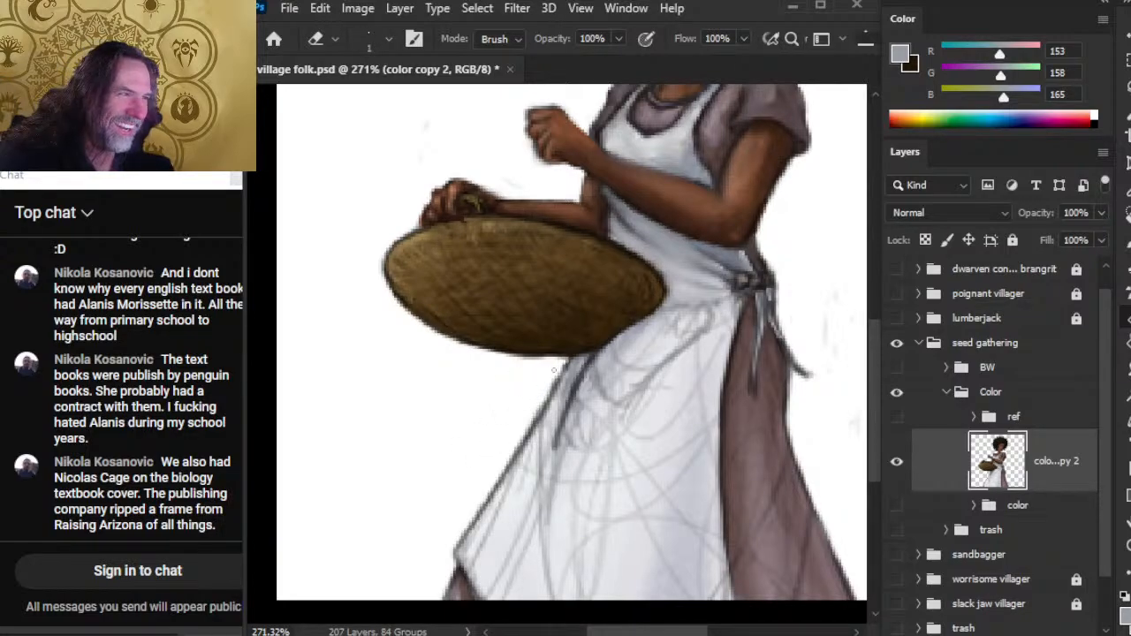
{"action": "left_click_drag", "start_coordinate": [558, 368], "coordinate": [549, 396]}
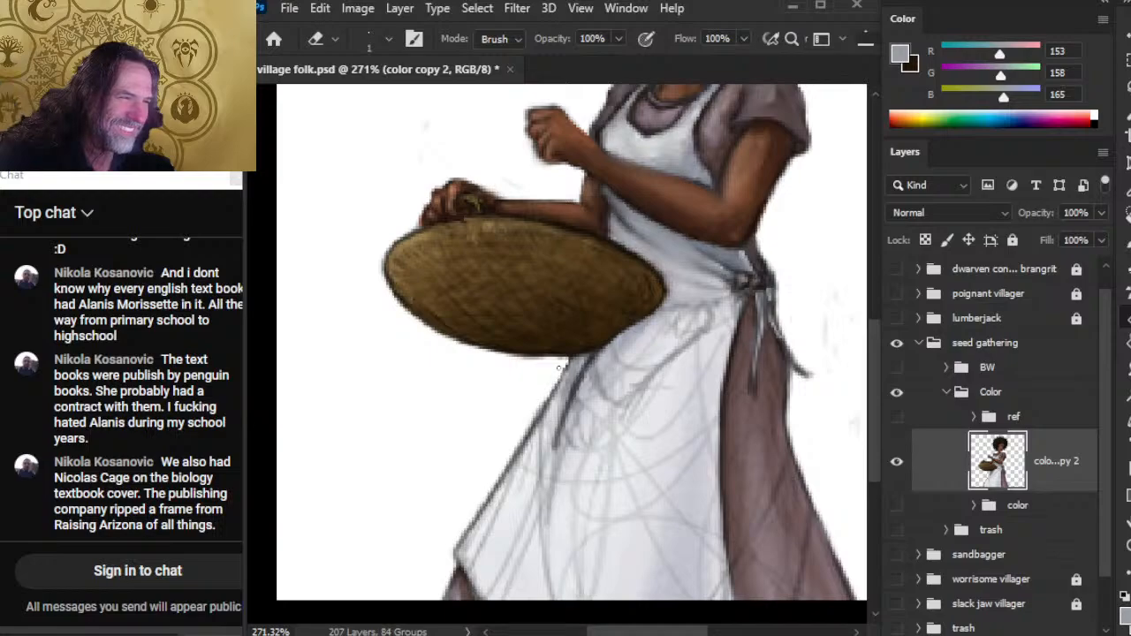
- Smudge the basket's lower edge at 3 px, then clean around its outer rim using 4 px and 2 px eraser tips
{"action": "key", "text": "r"}
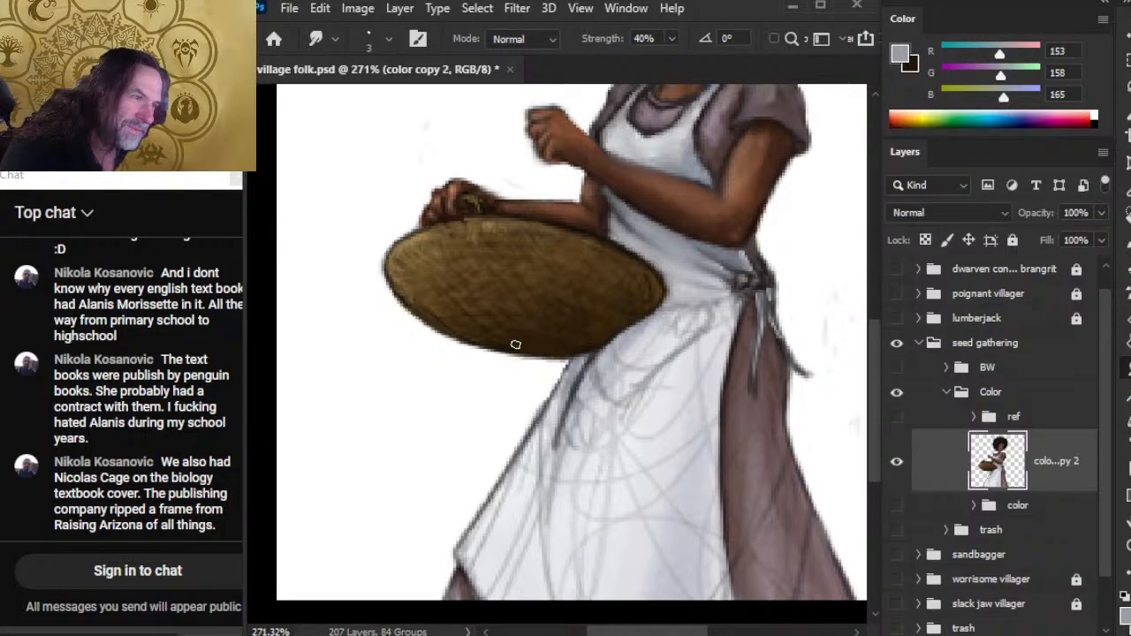
{"action": "key", "text": "e"}
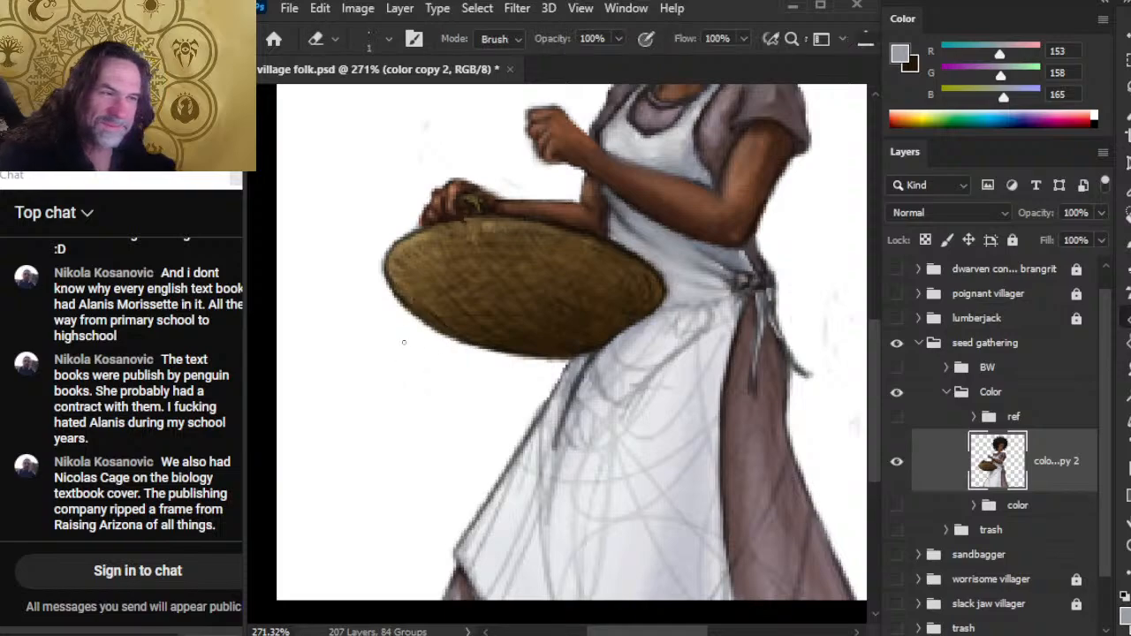
{"action": "key", "text": "bracketright"}
{"action": "key", "text": "bracketright"}
{"action": "key", "text": "bracketright"}
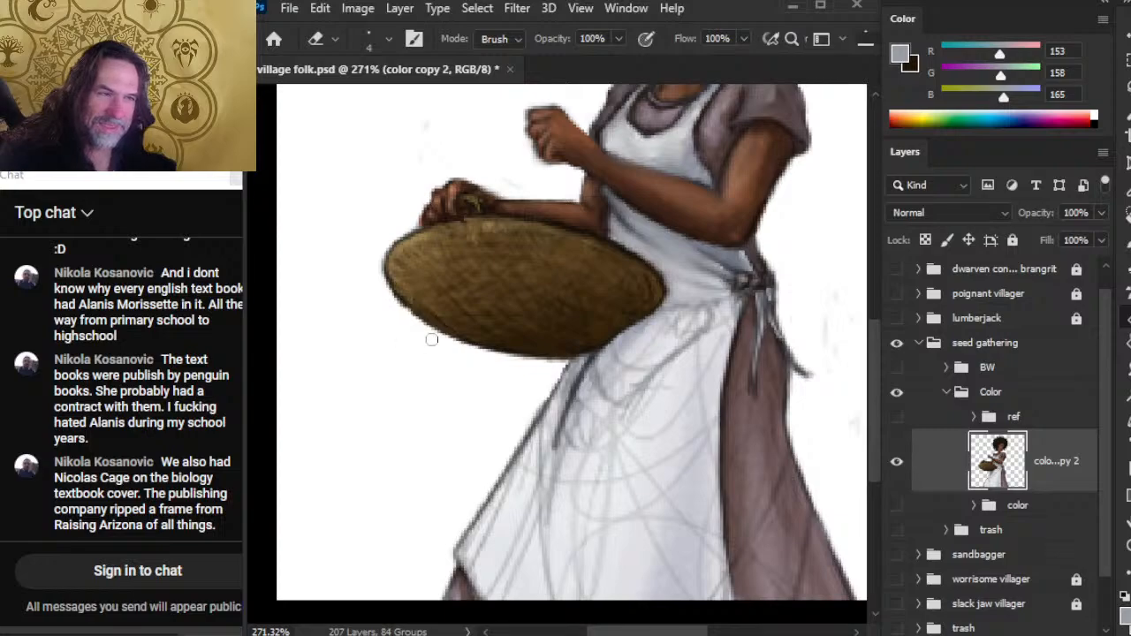
{"action": "key", "text": "ctrl"}
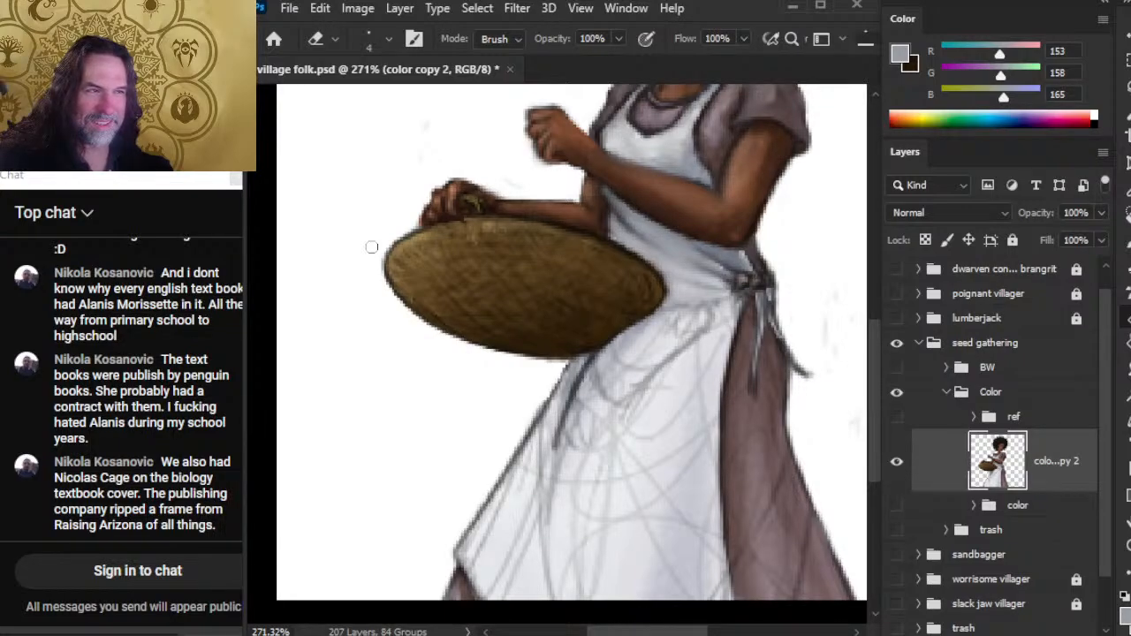
{"action": "key", "text": "bracketleft"}
{"action": "key", "text": "bracketleft"}
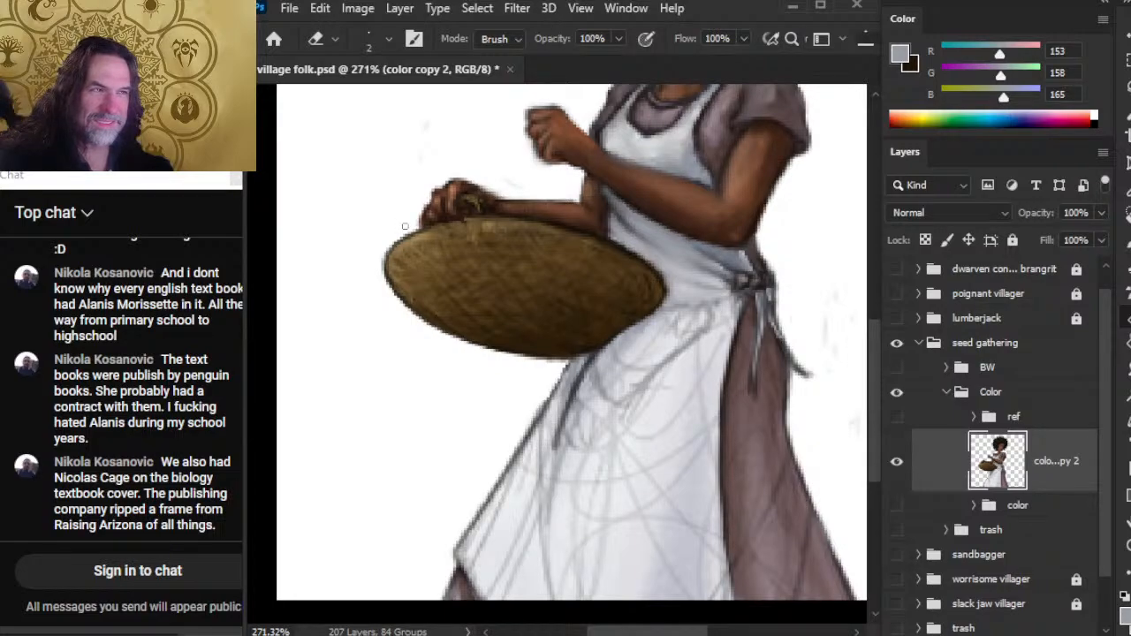
{"action": "left_click_drag", "start_coordinate": [386, 255], "coordinate": [386, 283]}
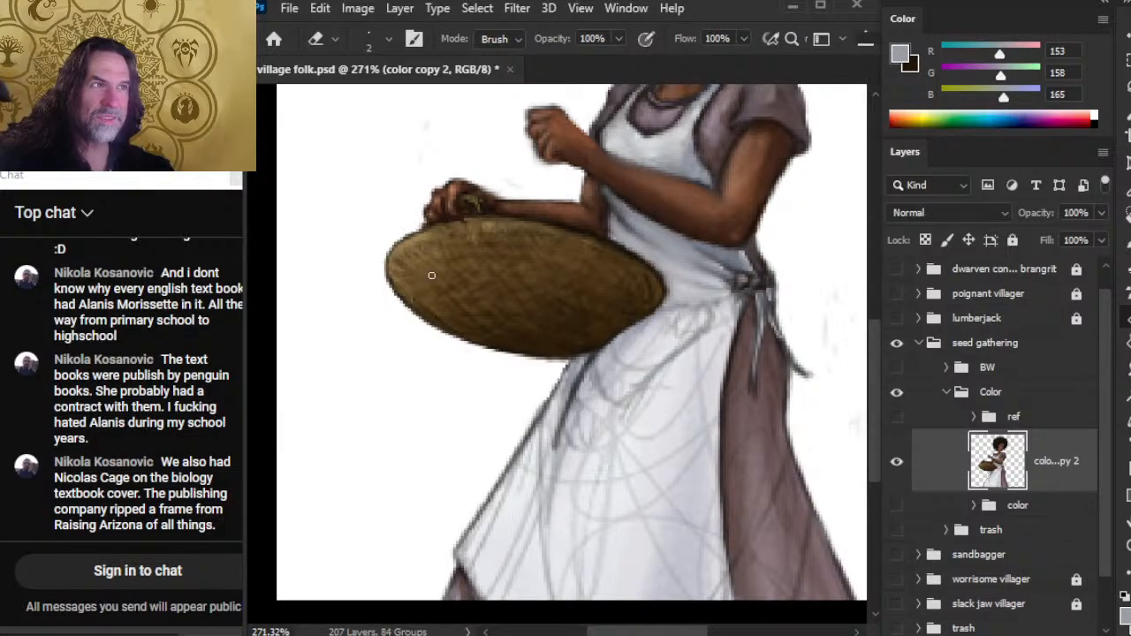
- Touch up the basket rim beside the fingers with a 1 px brush in sampled dark brown and tan
{"action": "key", "text": "b"}
{"action": "key", "text": "e"}
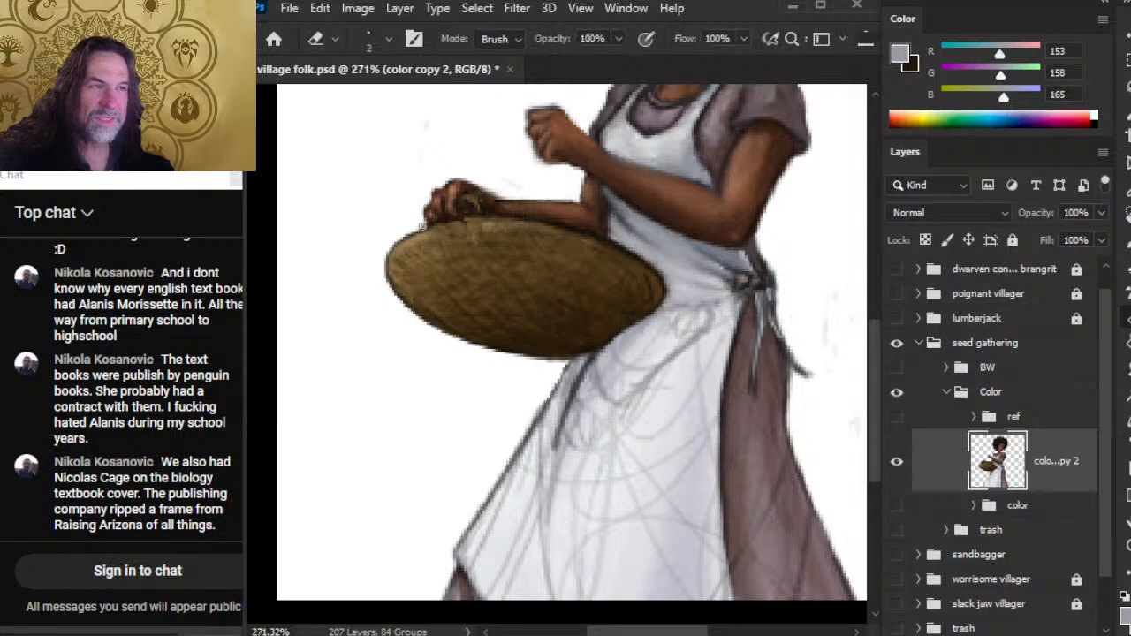
{"action": "key", "text": "r"}
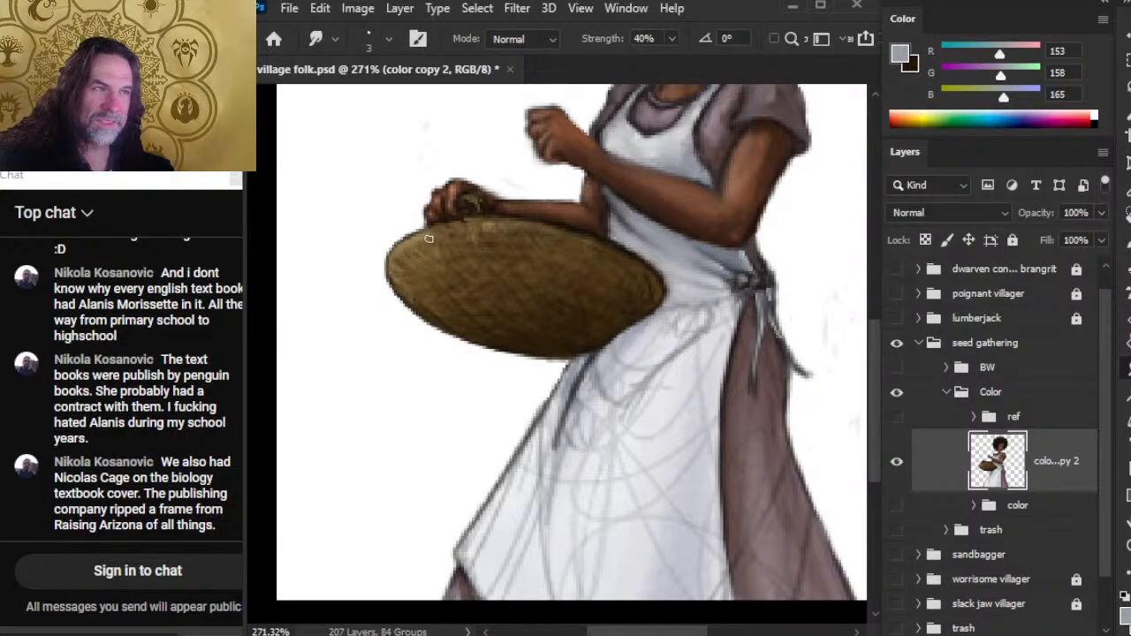
{"action": "key", "text": "b"}
{"action": "left_click", "coordinate": [430, 228], "text": "alt"}
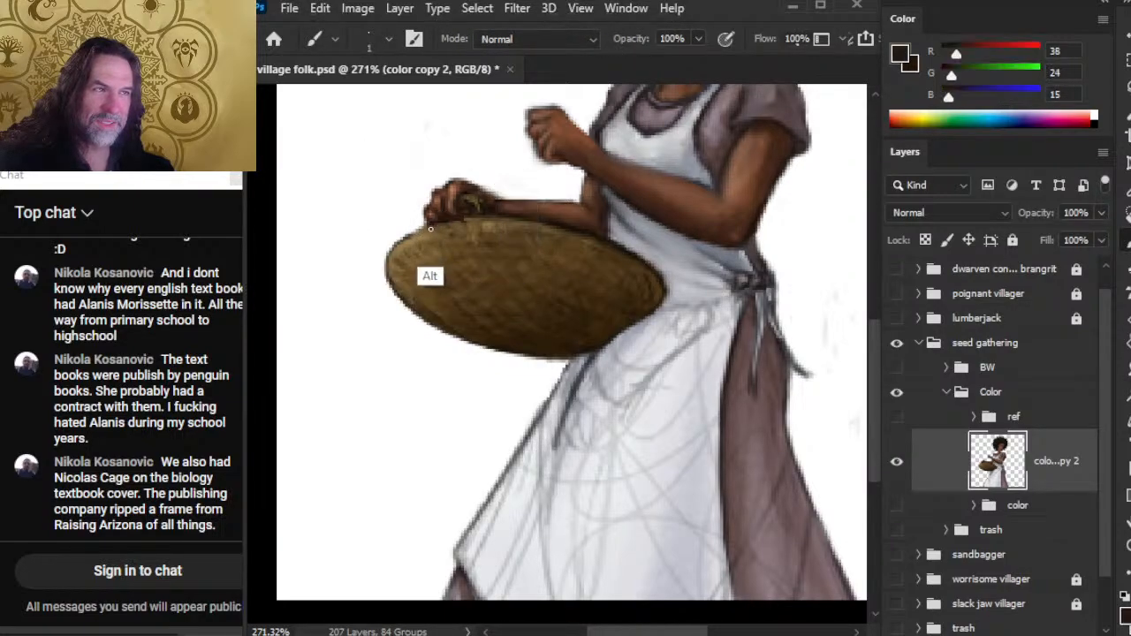
{"action": "left_click", "coordinate": [431, 228], "text": "alt"}
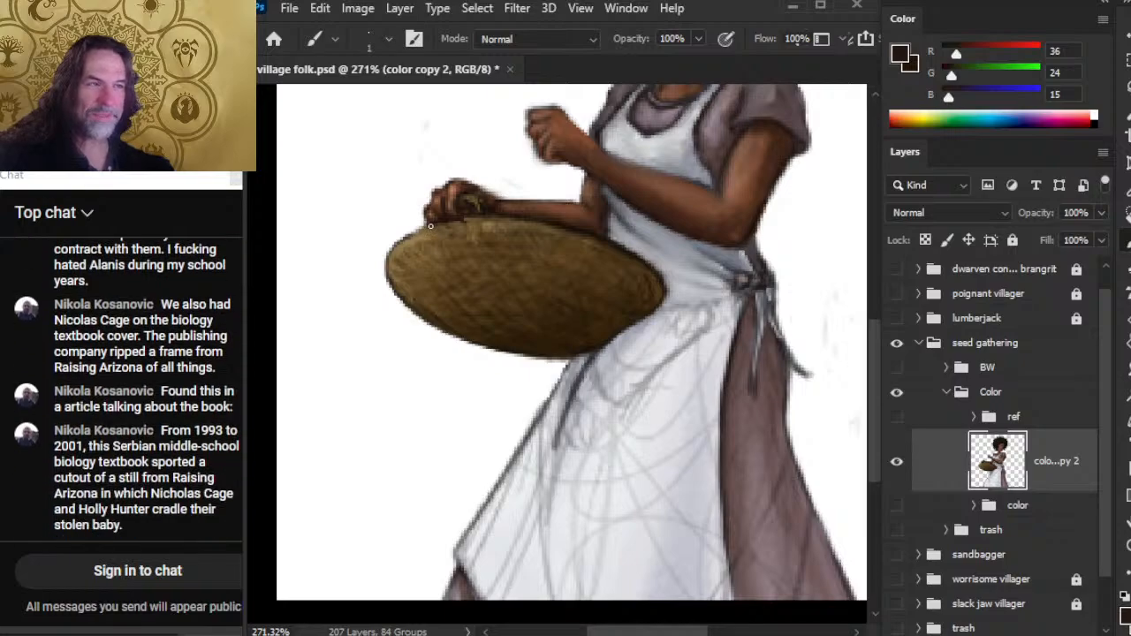
{"action": "left_click", "coordinate": [420, 238], "text": "alt"}
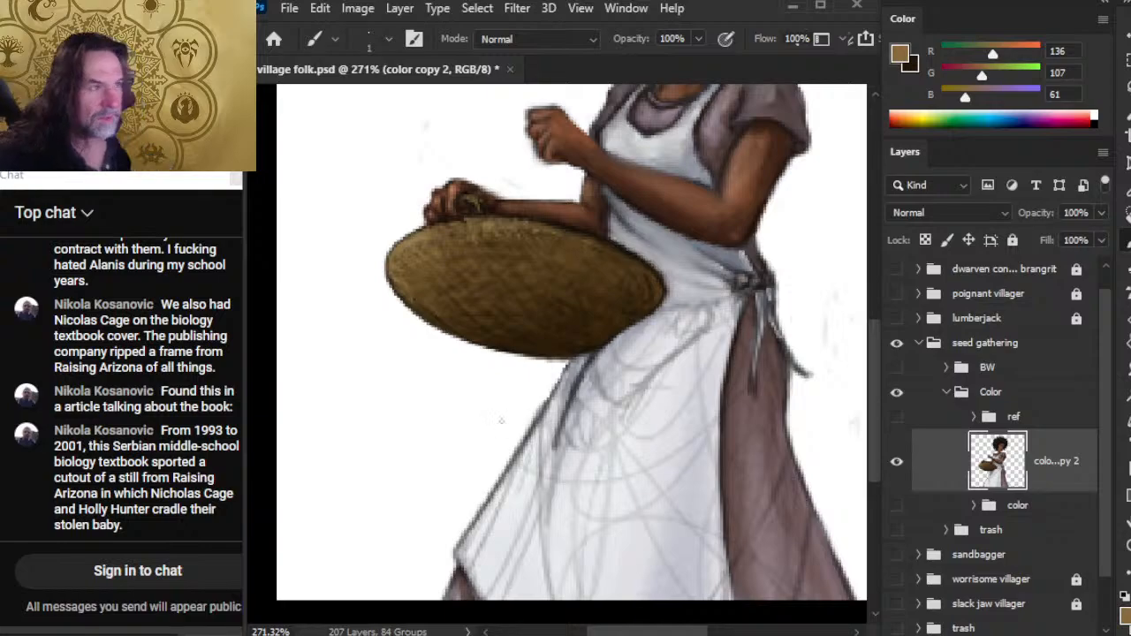
- Clean the apron's outer edge from below the basket toward the hem with a 2 px eraser and a 3 px smudge
{"action": "key", "text": "e"}
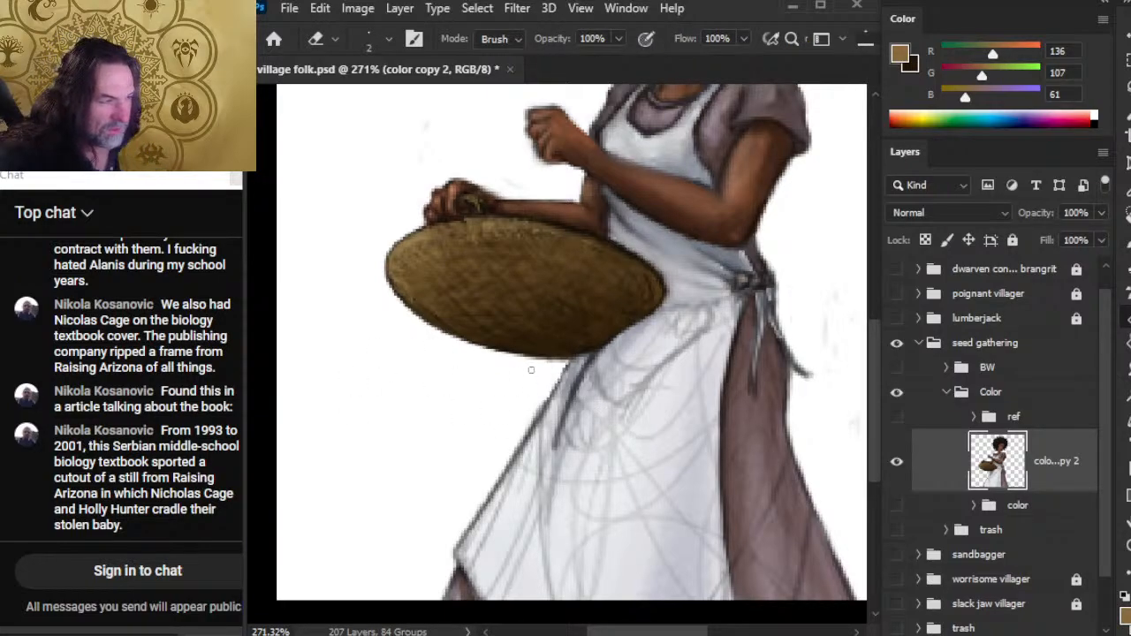
{"action": "key", "text": "r"}
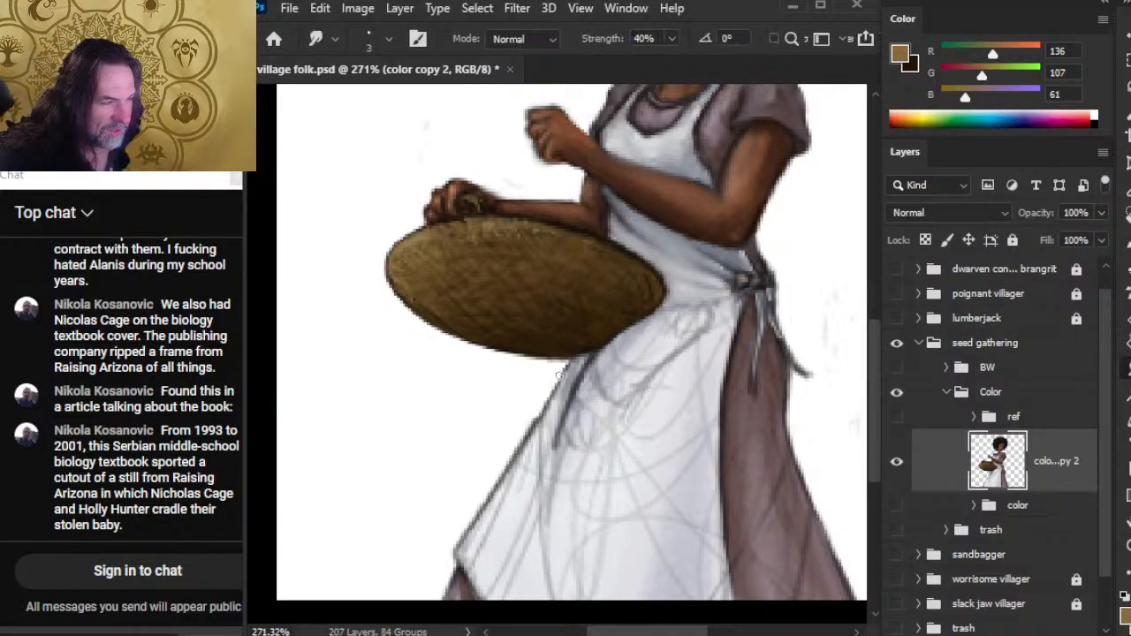
{"action": "key", "text": "e"}
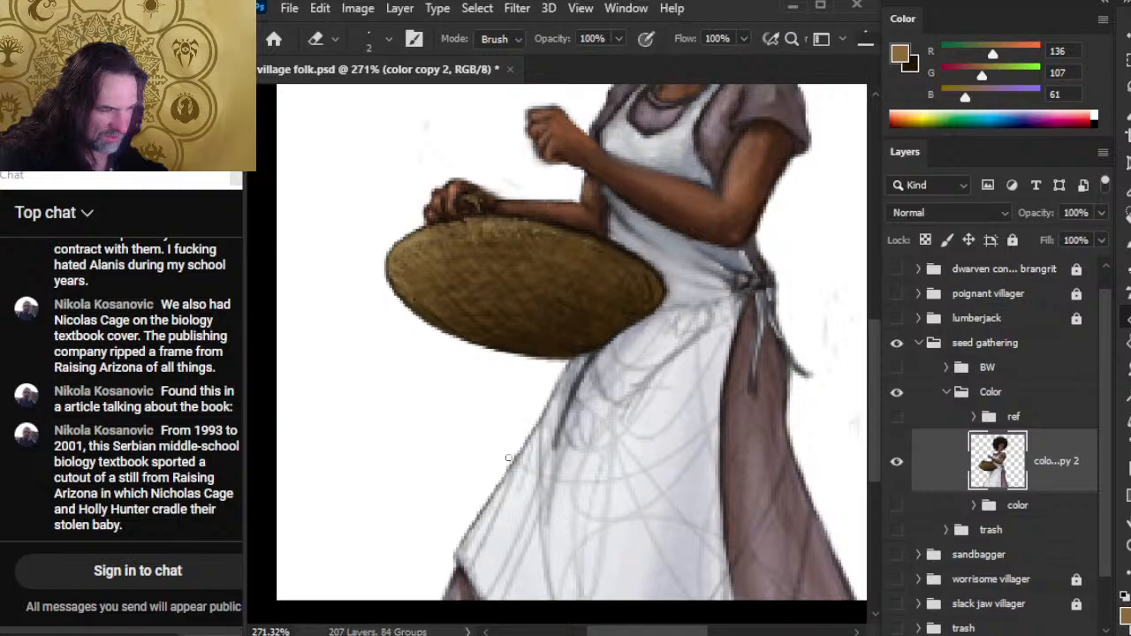
- Smudge the dark sketch lines on the upper apron skirt below the basket at 40% strength, using 3 px and 4 px tips
{"action": "key", "text": "r"}
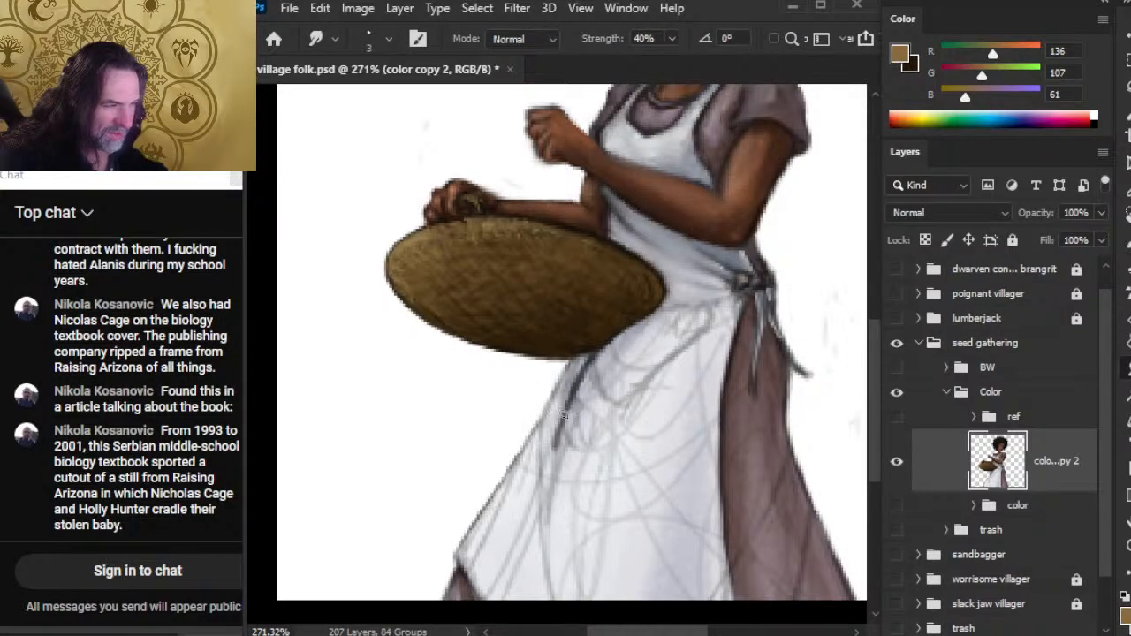
{"action": "key", "text": "bracketright"}
{"action": "key", "text": "bracketright"}
{"action": "key", "text": "bracketleft"}
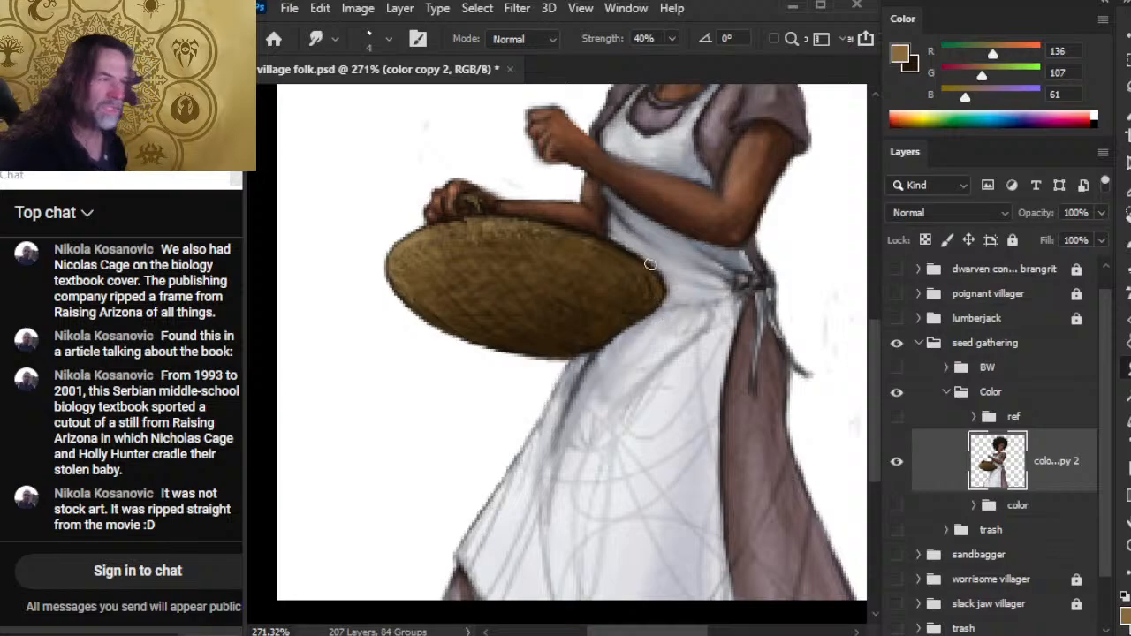
- Smudge the mauve skirt's sketch lines with a 4 px tip at 40% strength, then trim its outer edge with a 6 px eraser
{"action": "mouse_move", "coordinate": [673, 446]}
{"action": "left_mouse_down"}
{"action": "mouse_move", "coordinate": [650, 423]}
{"action": "mouse_move", "coordinate": [549, 388]}
{"action": "left_mouse_up"}
{"action": "key", "text": "e"}
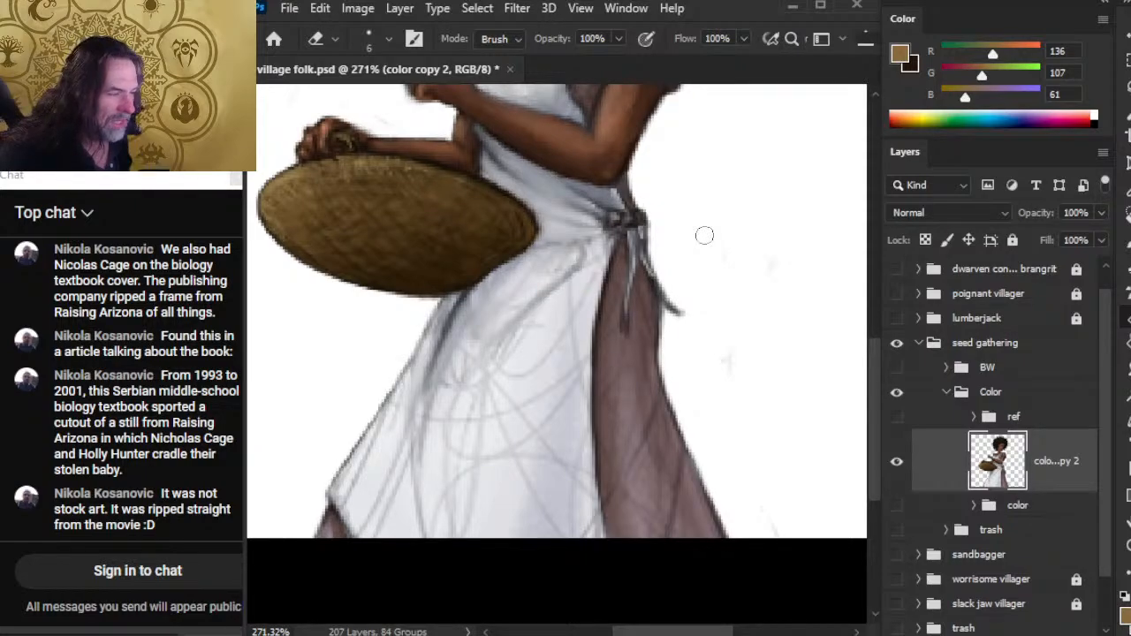
{"action": "key", "text": "r"}
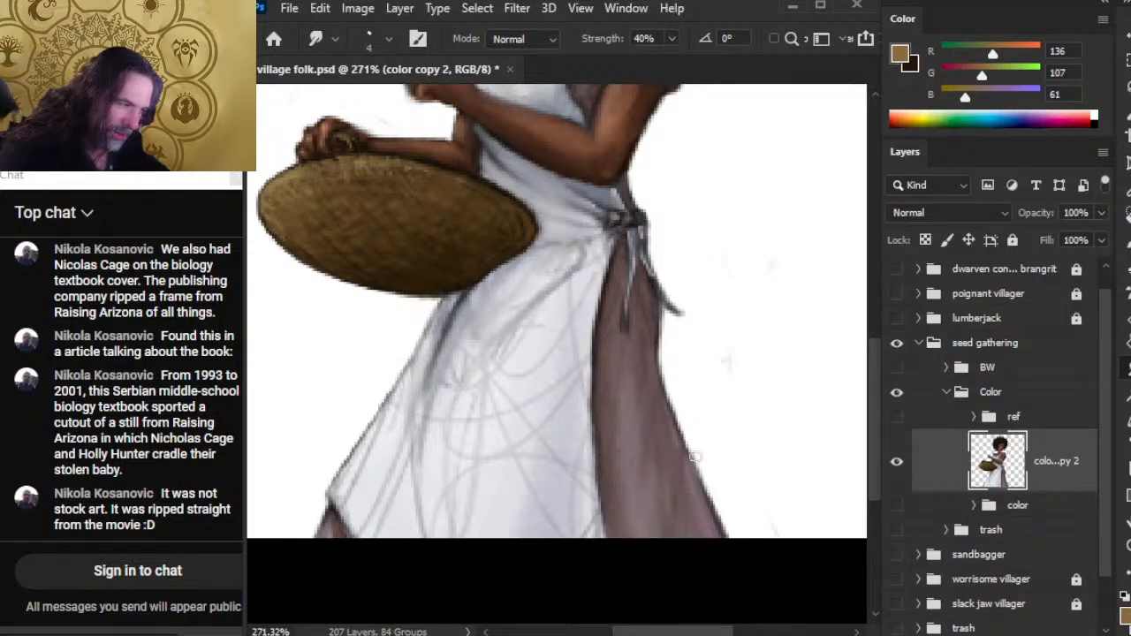
{"action": "key", "text": "e"}
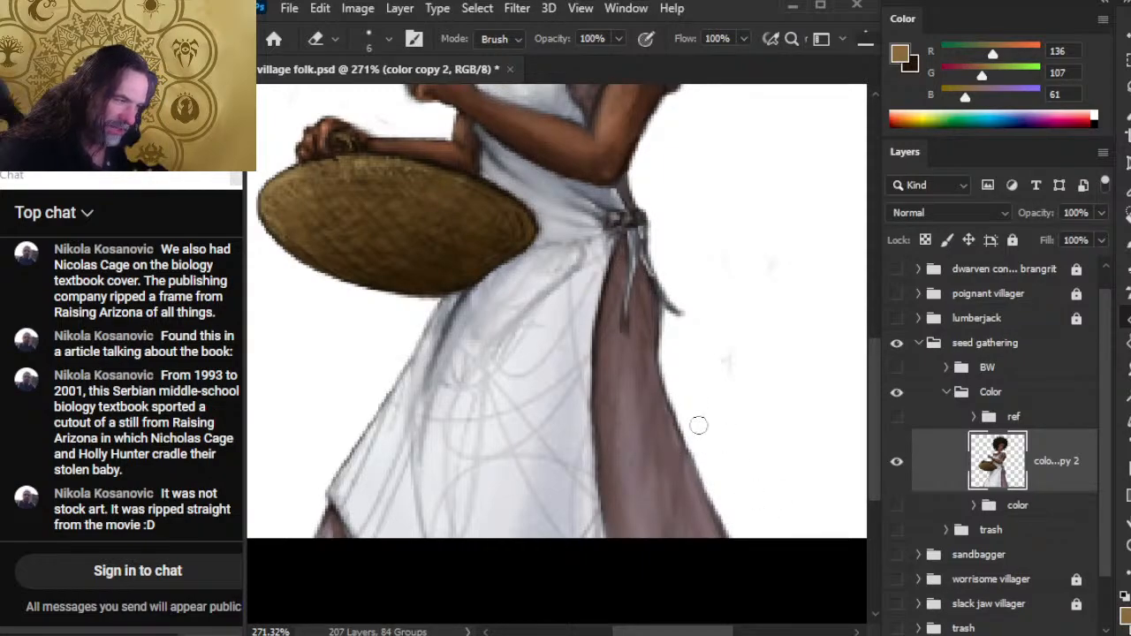
{"action": "left_click_drag", "start_coordinate": [693, 419], "coordinate": [742, 528]}
{"action": "left_click_drag", "start_coordinate": [698, 444], "coordinate": [737, 510]}
{"action": "mouse_move", "coordinate": [697, 438]}
{"action": "left_mouse_down"}
{"action": "mouse_move", "coordinate": [728, 505]}
{"action": "mouse_move", "coordinate": [679, 391]}
{"action": "left_mouse_up"}
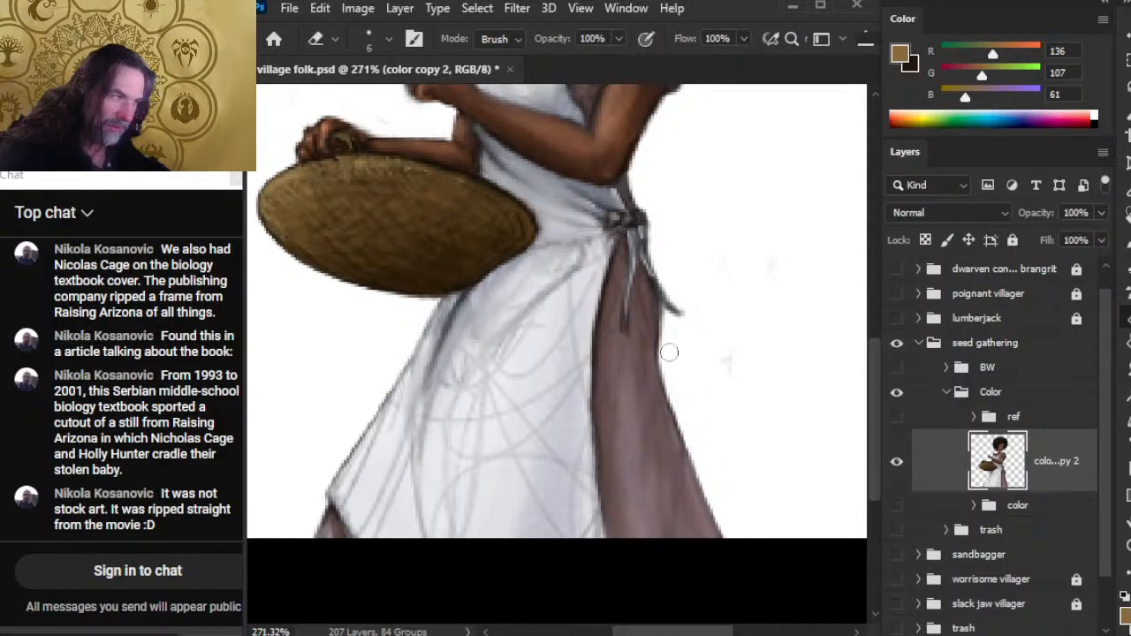
- Blend the hanging apron tie and adjacent skirt edge with a 4 px smudge, cleaning outside it with a 6 px eraser
{"action": "key", "text": "z"}
{"action": "left_click_drag", "start_coordinate": [671, 353], "coordinate": [662, 469]}
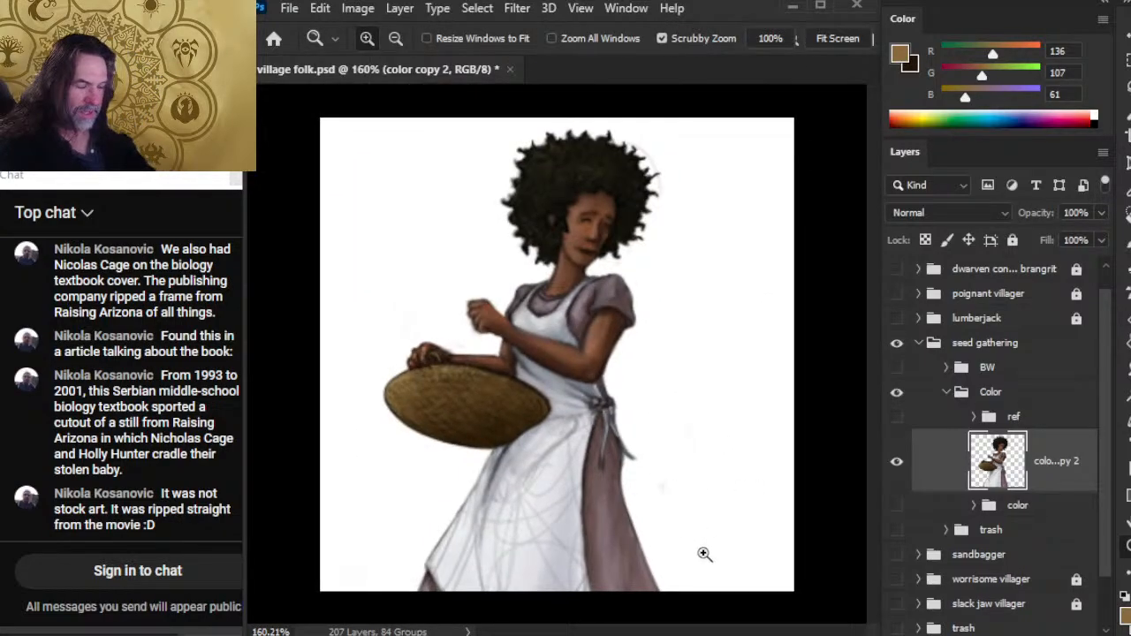
{"action": "left_click_drag", "start_coordinate": [695, 530], "coordinate": [718, 538]}
{"action": "key", "text": "r"}
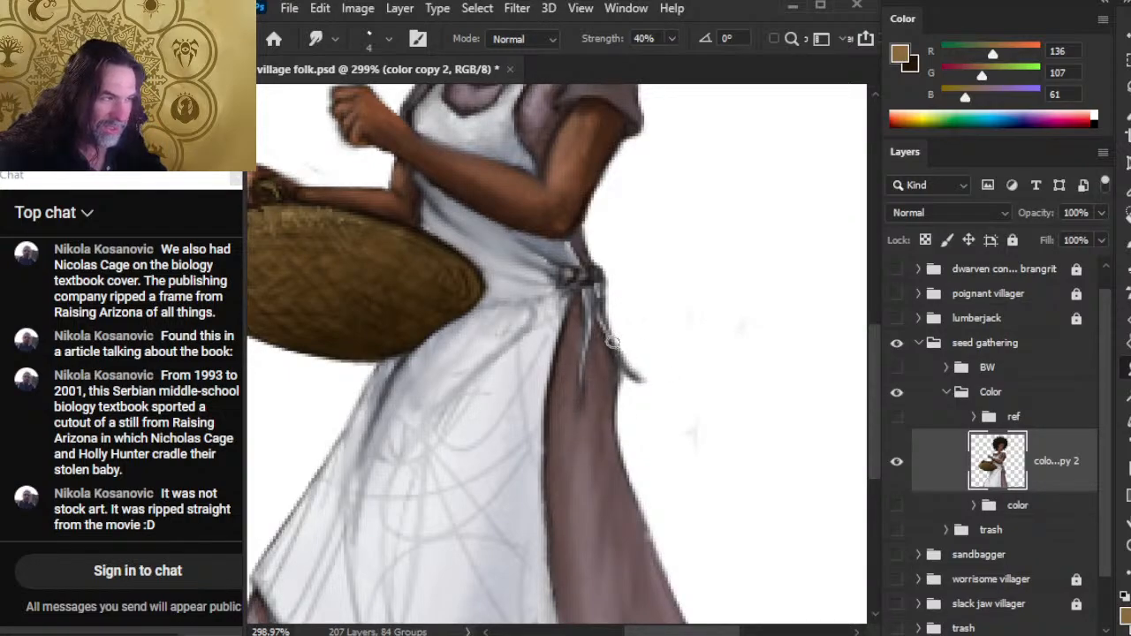
{"action": "key", "text": "e"}
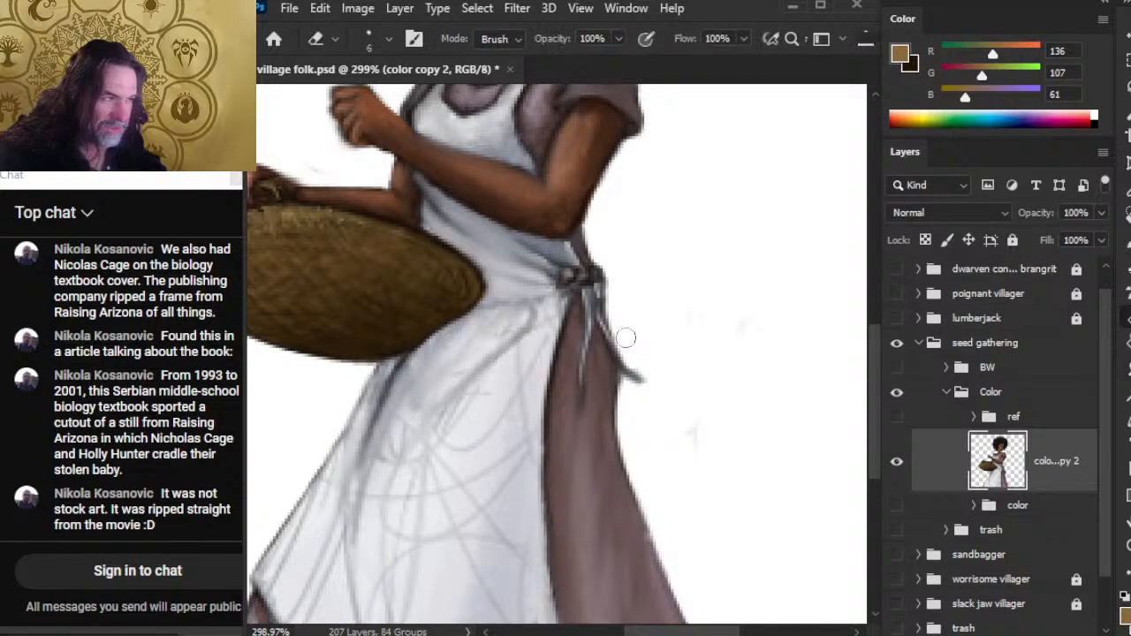
- Smudge the sketch lines on the apron skirt into soft folds from the waist downward, using 4 px and 3 px tips at 40% strength
{"action": "key", "text": "r"}
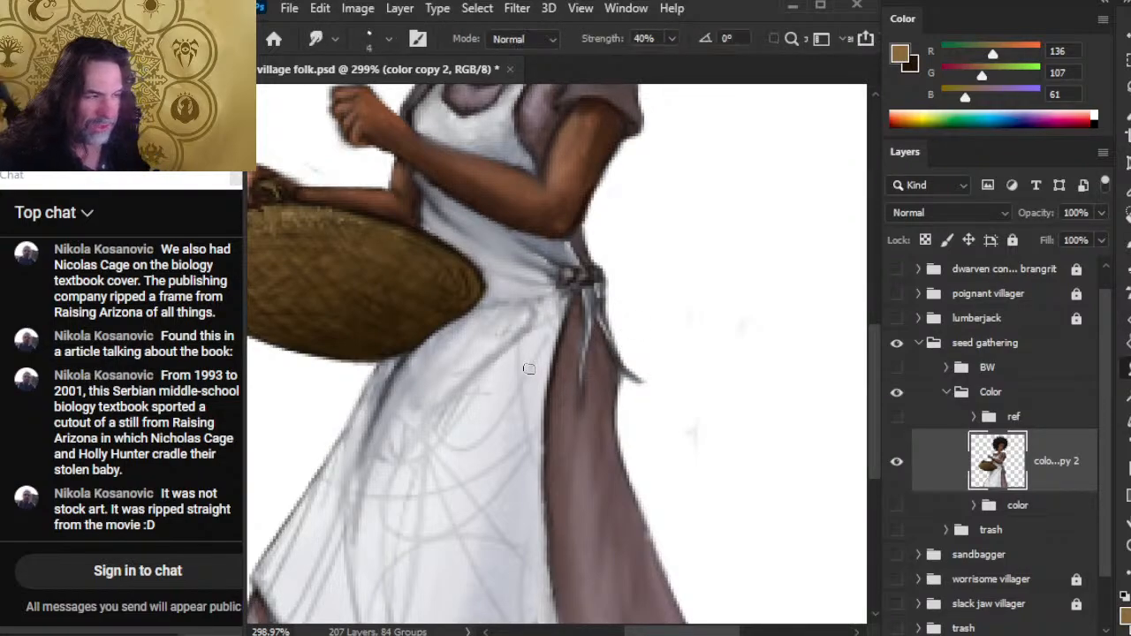
{"action": "key", "text": "e"}
{"action": "key", "text": "r"}
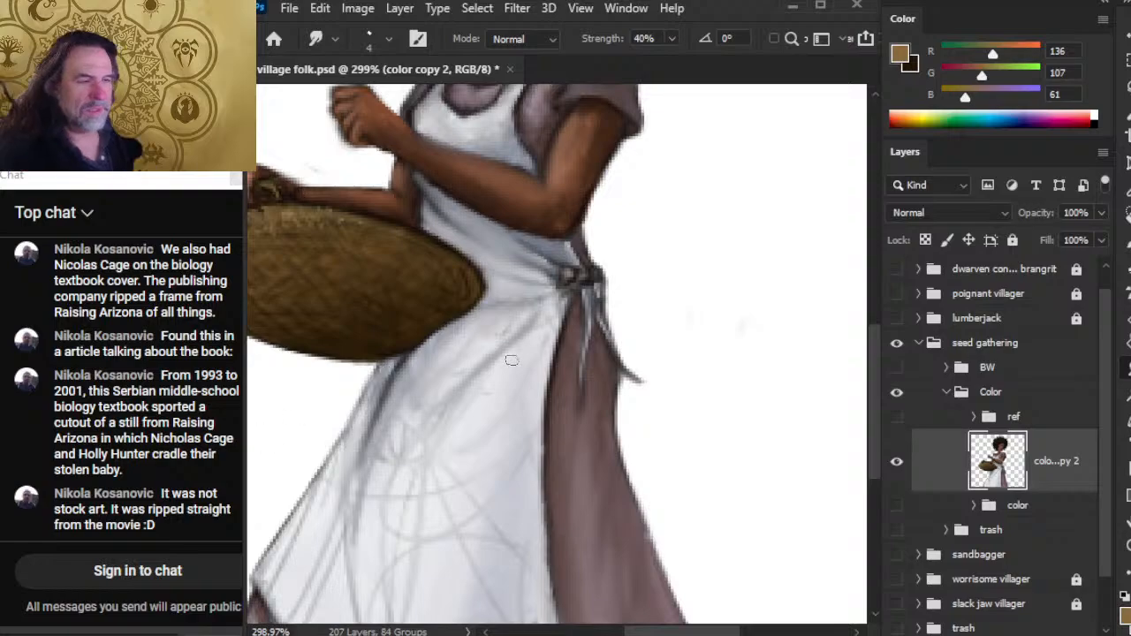
{"action": "mouse_move", "coordinate": [422, 353]}
{"action": "left_mouse_down"}
{"action": "mouse_move", "coordinate": [390, 419]}
{"action": "mouse_move", "coordinate": [375, 467]}
{"action": "left_mouse_up"}
{"action": "left_click_drag", "start_coordinate": [399, 393], "coordinate": [362, 464]}
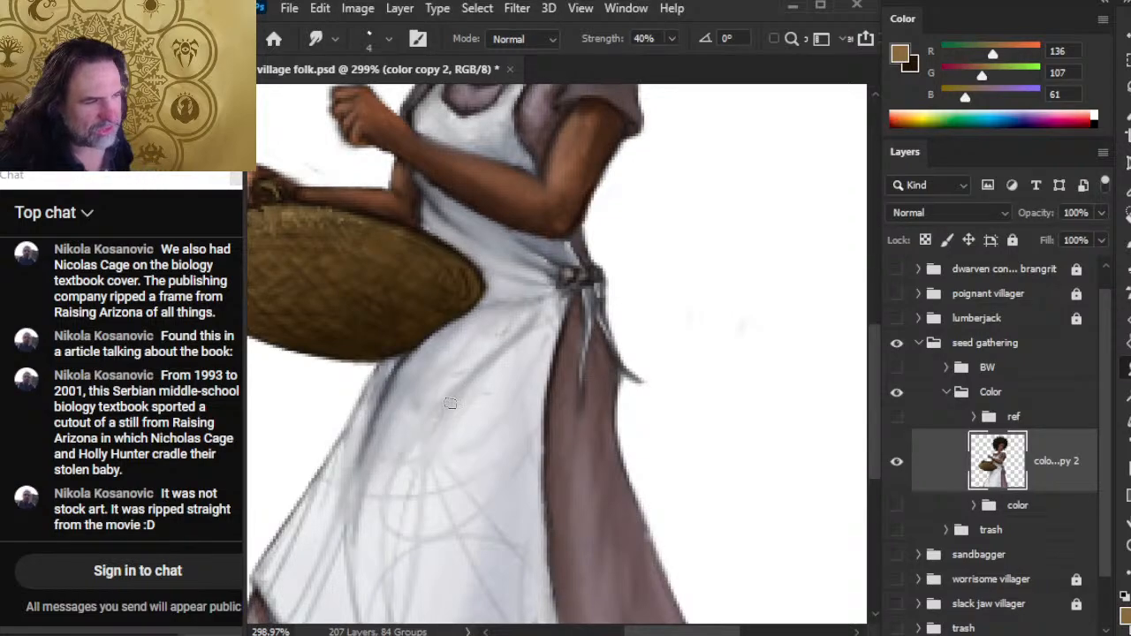
{"action": "key", "text": "bracketleft"}
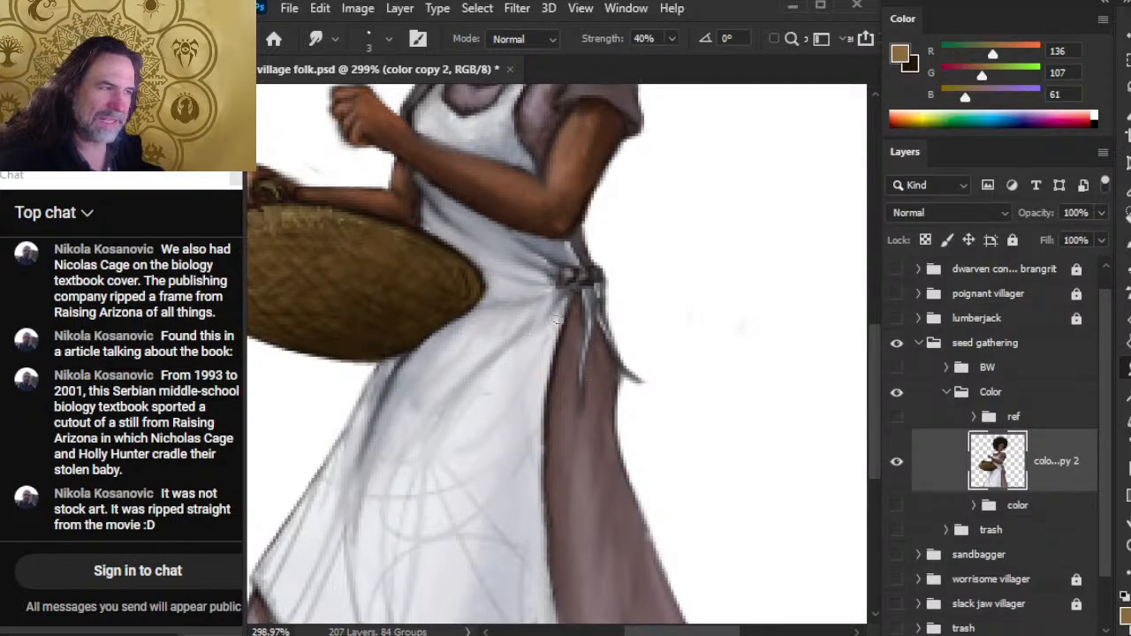
- Refine the raised forearm and the shadow beneath it with a sampled dark brown, a 2 px smudge and a 6 px eraser
{"action": "key", "text": "bracketleft"}
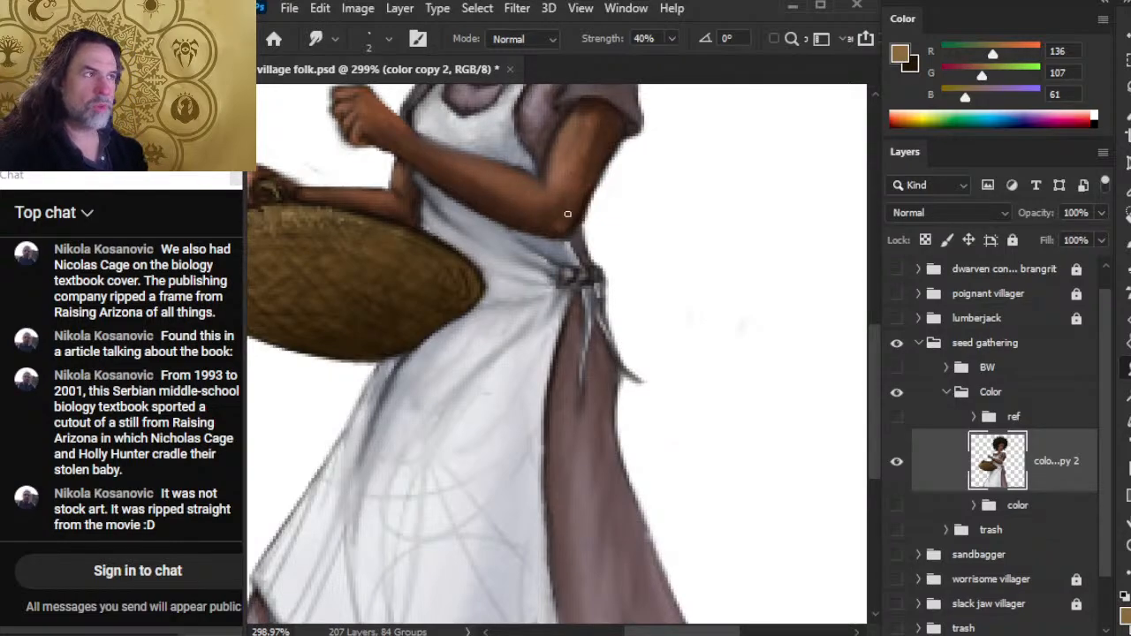
{"action": "left_click_drag", "start_coordinate": [570, 216], "coordinate": [577, 279]}
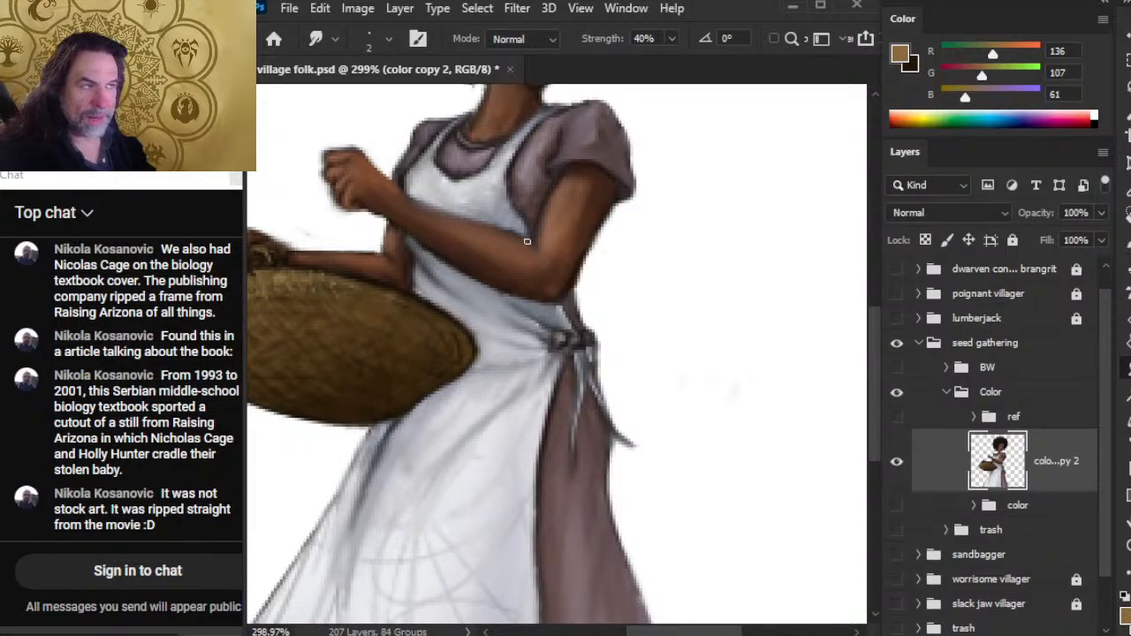
{"action": "key", "text": "b"}
{"action": "left_click", "coordinate": [412, 273], "text": "alt"}
{"action": "key", "text": "r"}
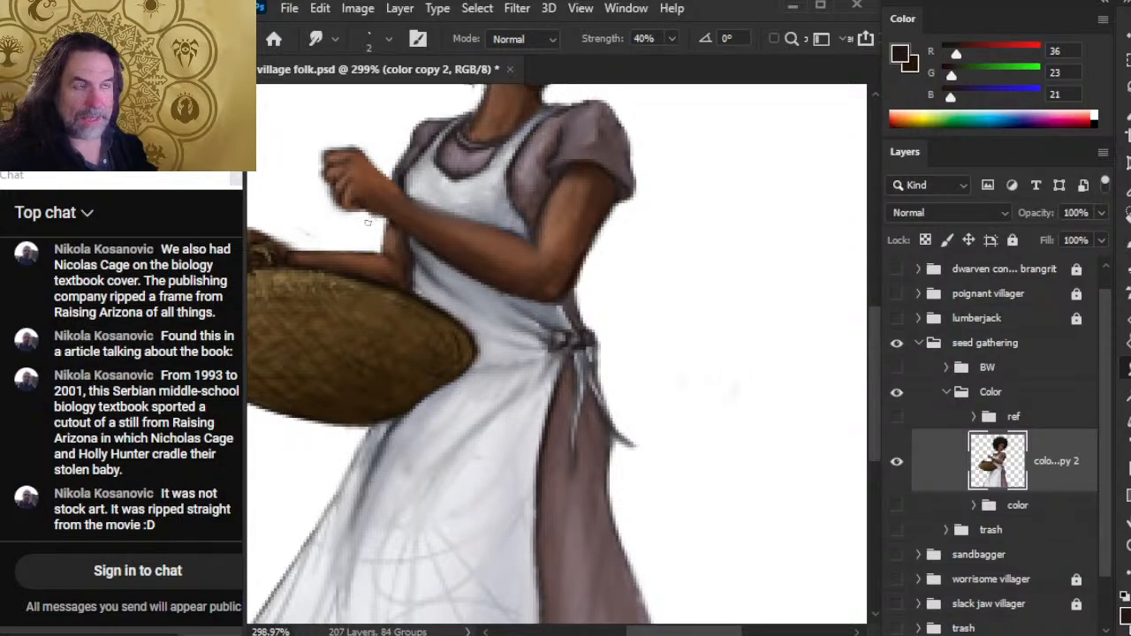
{"action": "key", "text": "e"}
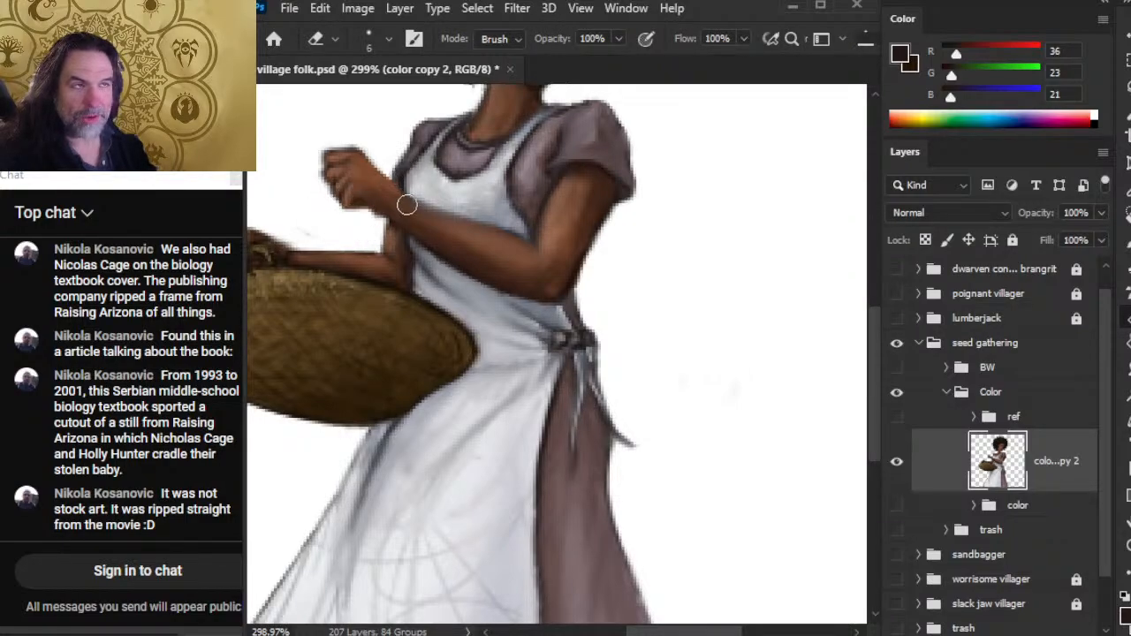
{"action": "key", "text": "r"}
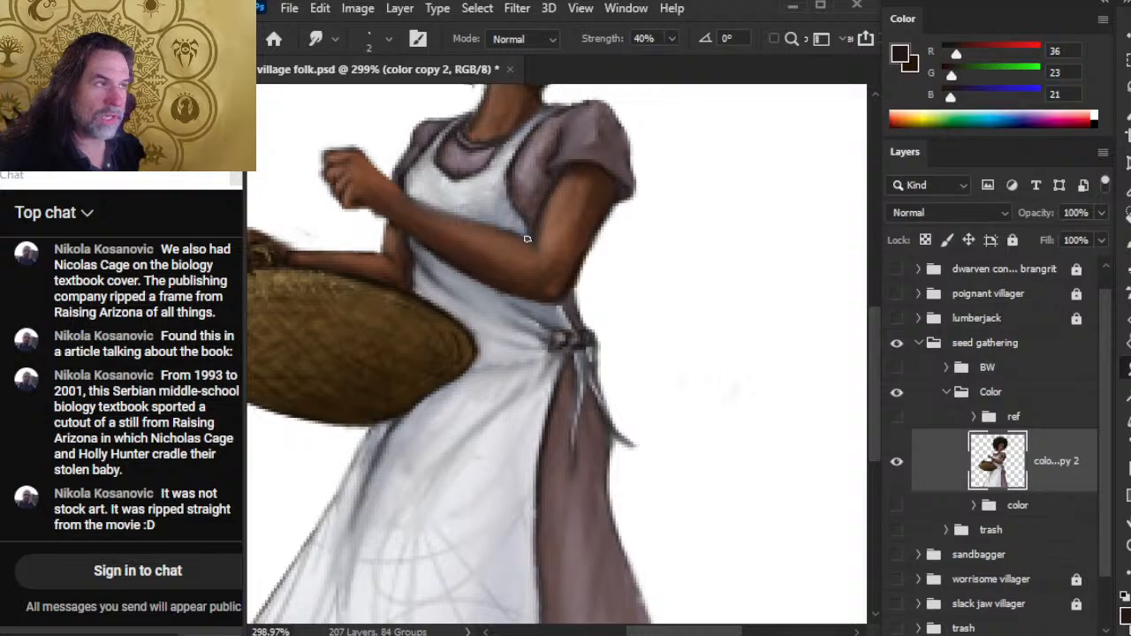
- Touch up the inner elbow with a 1 px brush in sampled muted brown, then smudge the upper arm and clean its outer edge
{"action": "key", "text": "b"}
{"action": "left_click", "coordinate": [540, 237], "text": "alt"}
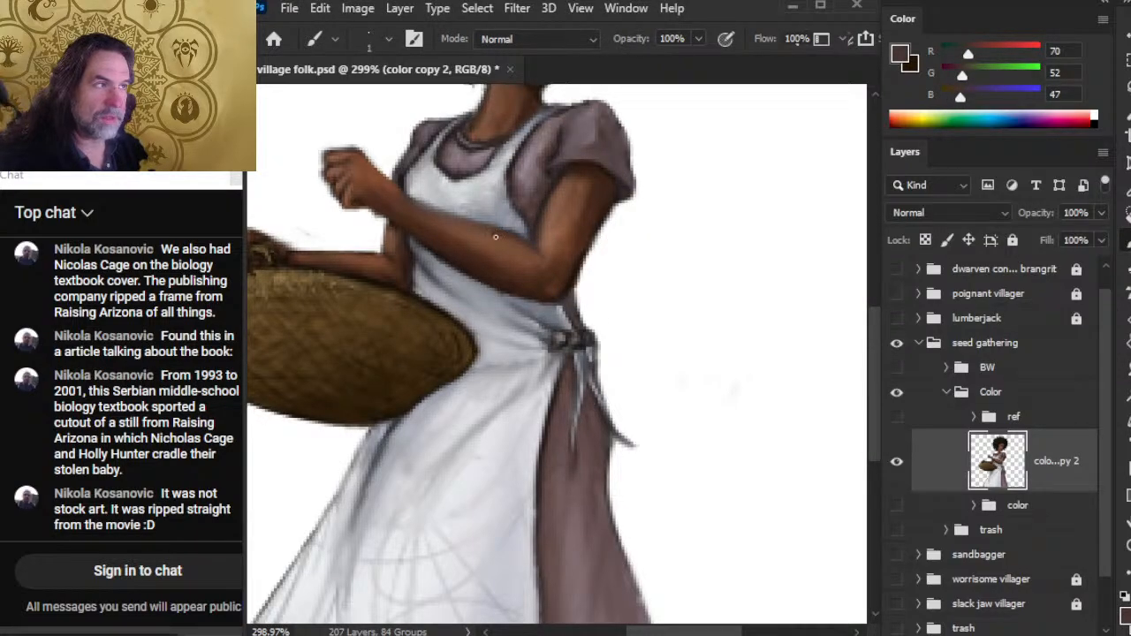
{"action": "key", "text": "r"}
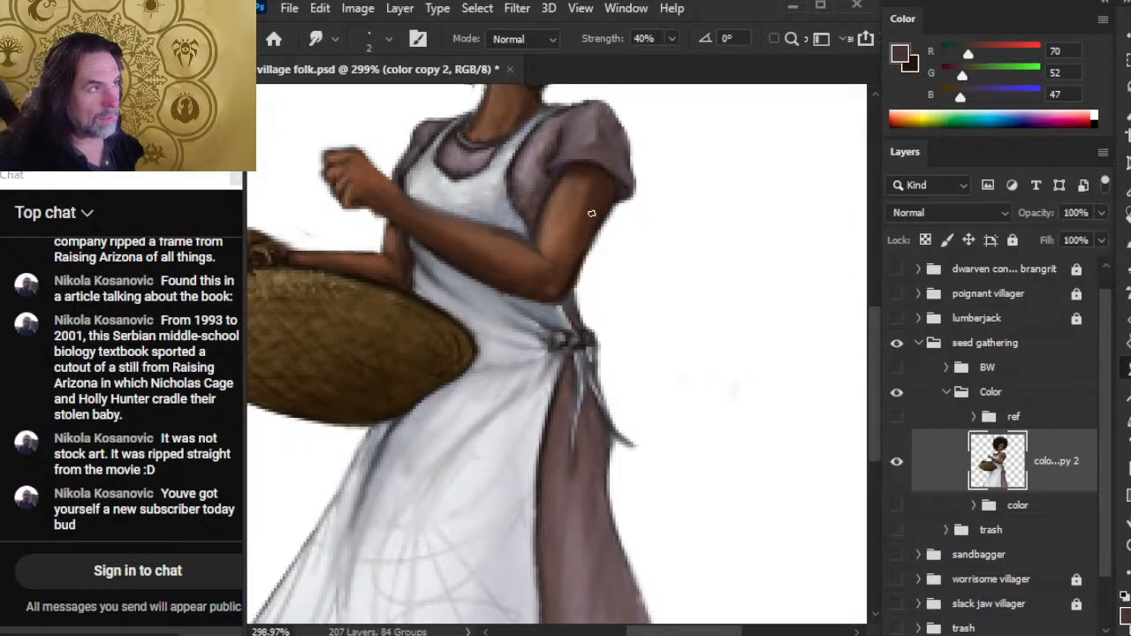
{"action": "key", "text": "e"}
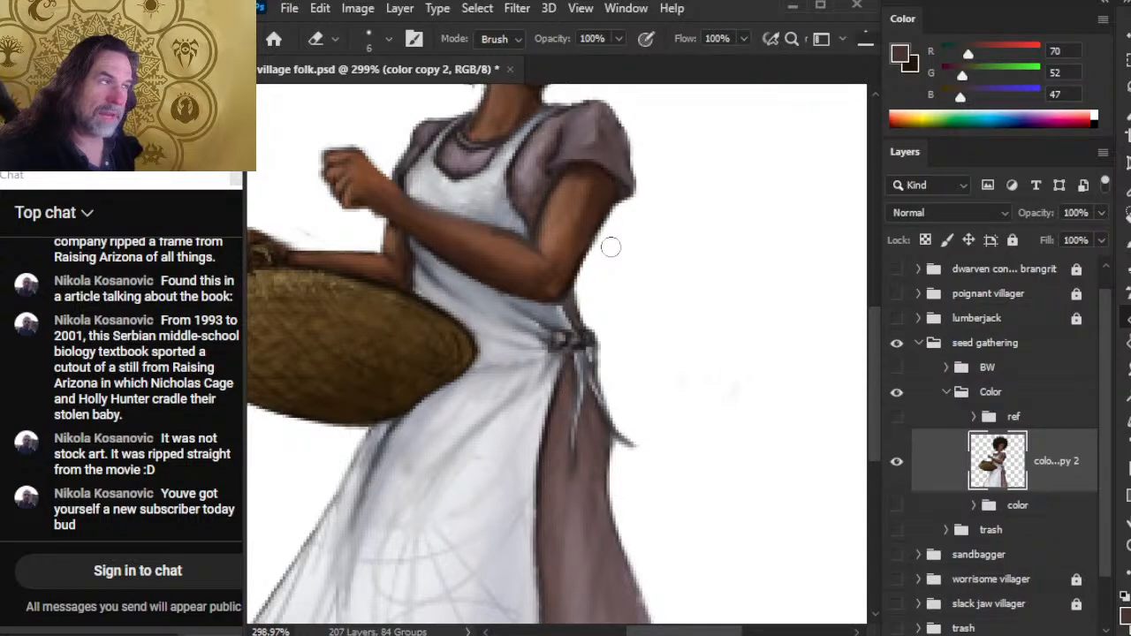
{"action": "key", "text": "r"}
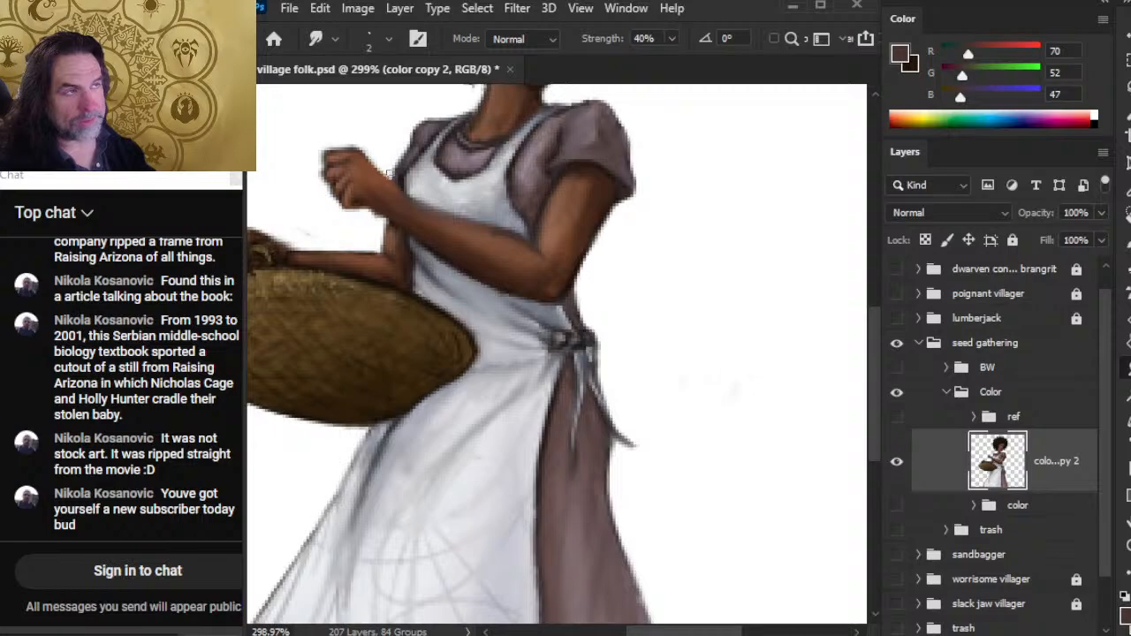
- Darken the far sleeve's edge behind the raised wrist with a 1 px brush in sampled grays and near-black, blending at 2 px
{"action": "key", "text": "z"}
{"action": "left_click_drag", "start_coordinate": [515, 286], "coordinate": [422, 315]}
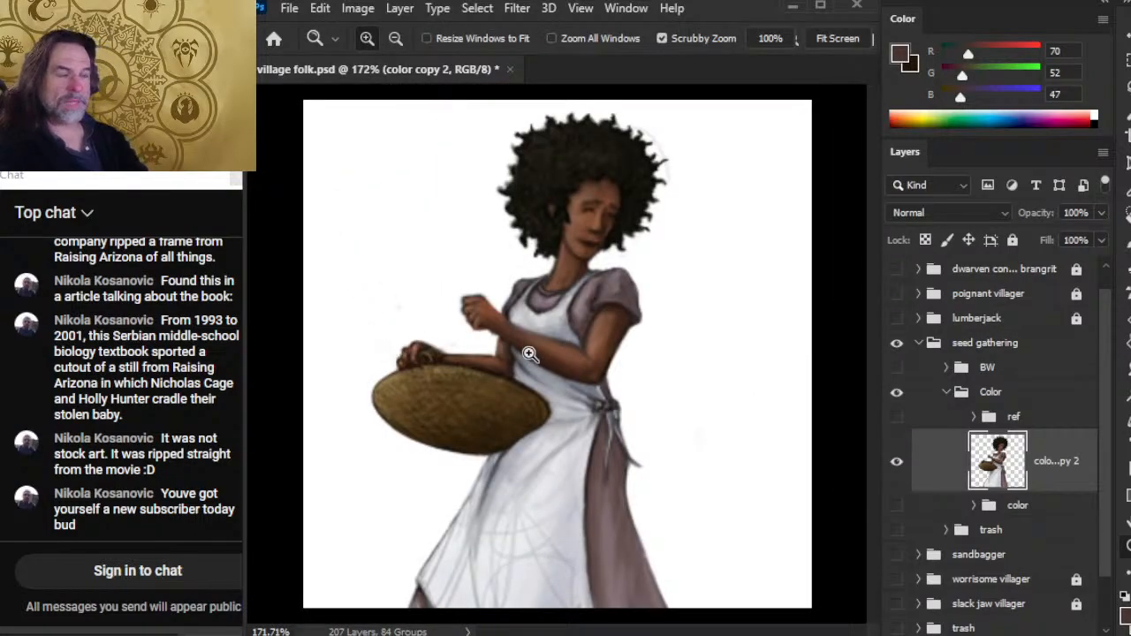
{"action": "left_click_drag", "start_coordinate": [509, 301], "coordinate": [541, 305]}
{"action": "key", "text": "b"}
{"action": "left_click", "coordinate": [513, 290], "text": "alt"}
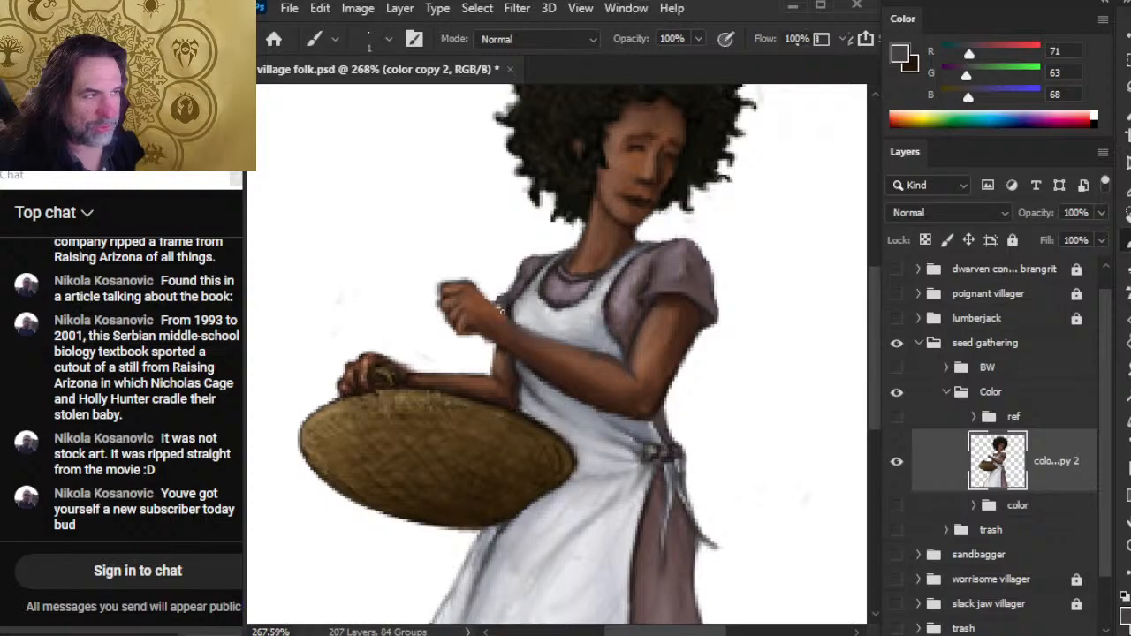
{"action": "left_click", "coordinate": [511, 311], "text": "alt"}
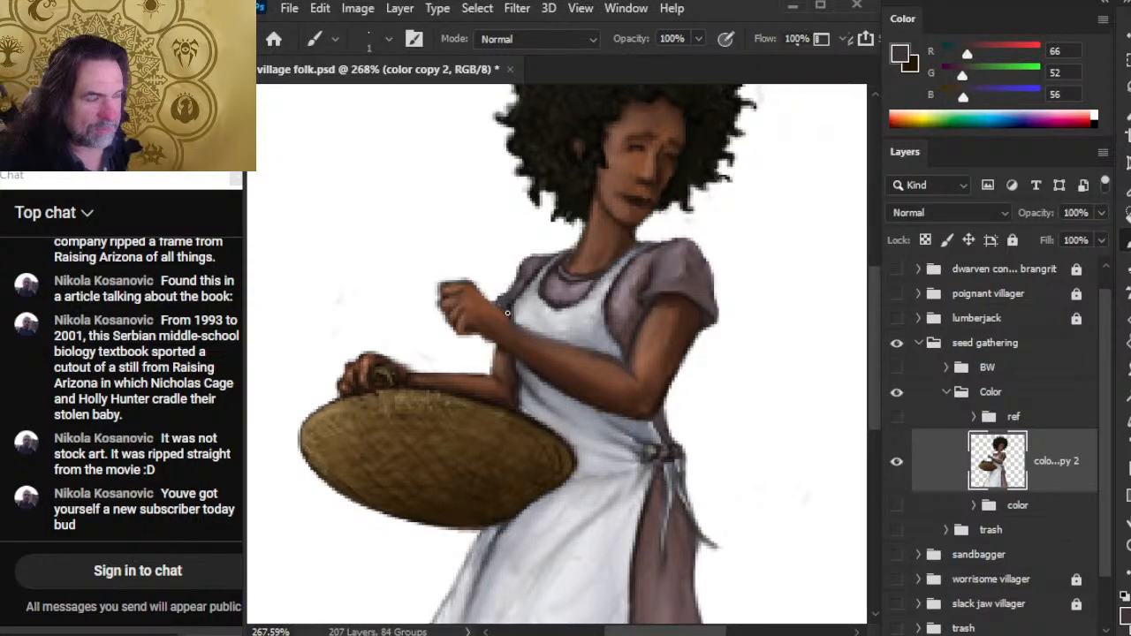
{"action": "left_click", "coordinate": [511, 312], "text": "alt"}
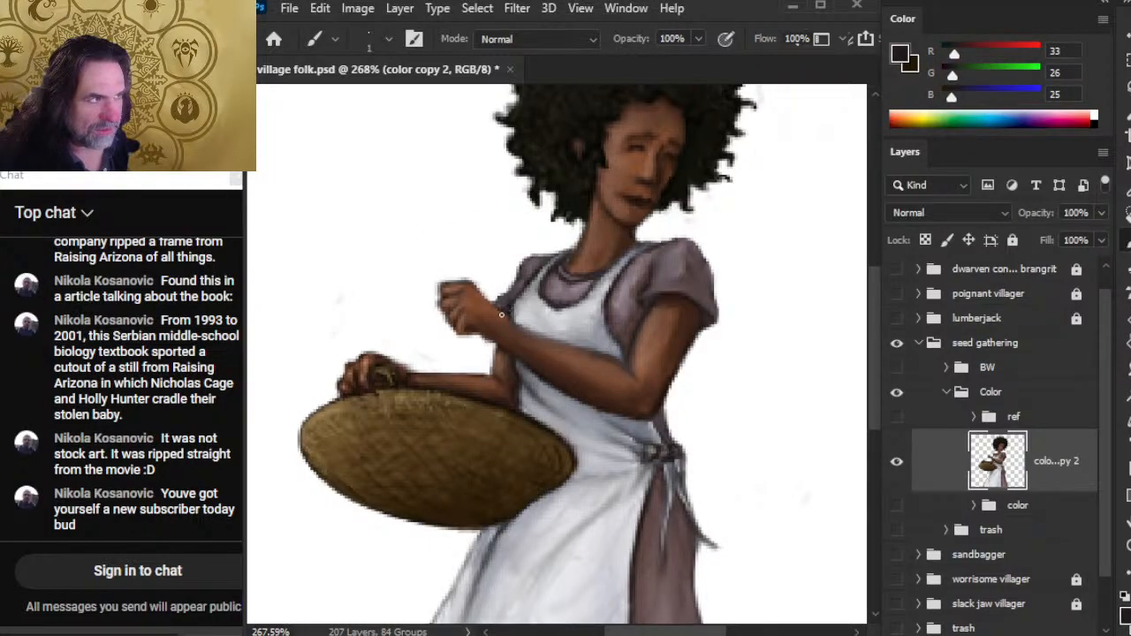
{"action": "key", "text": "r"}
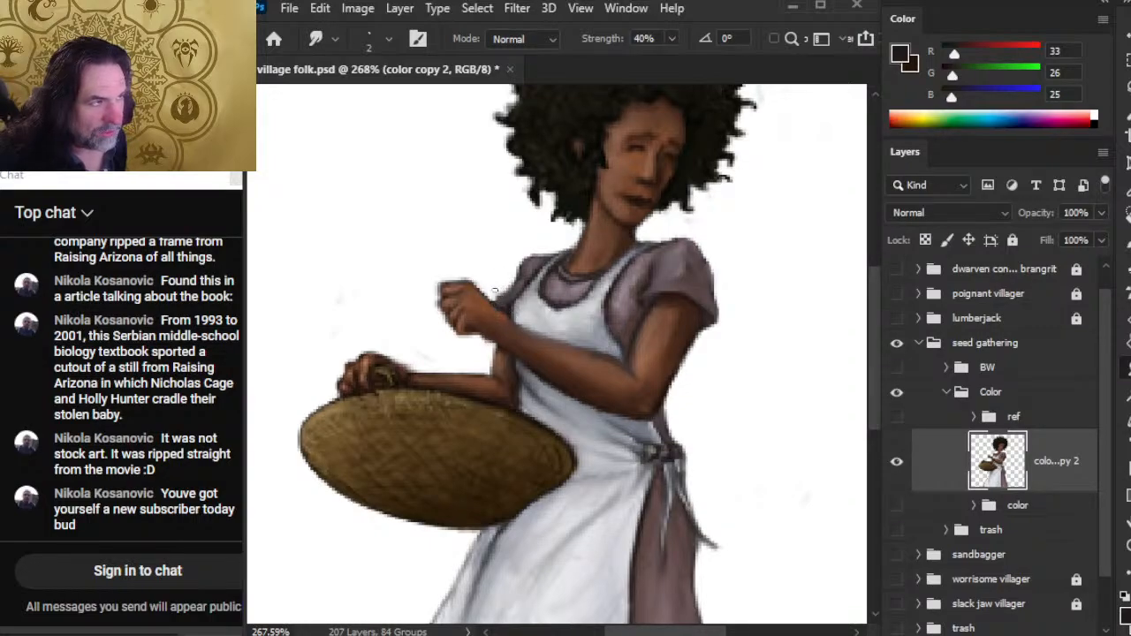
- Define the raised forearm's upper edge against the apron with a 1 px near-black brush and a 2 px smudge
{"action": "key", "text": "b"}
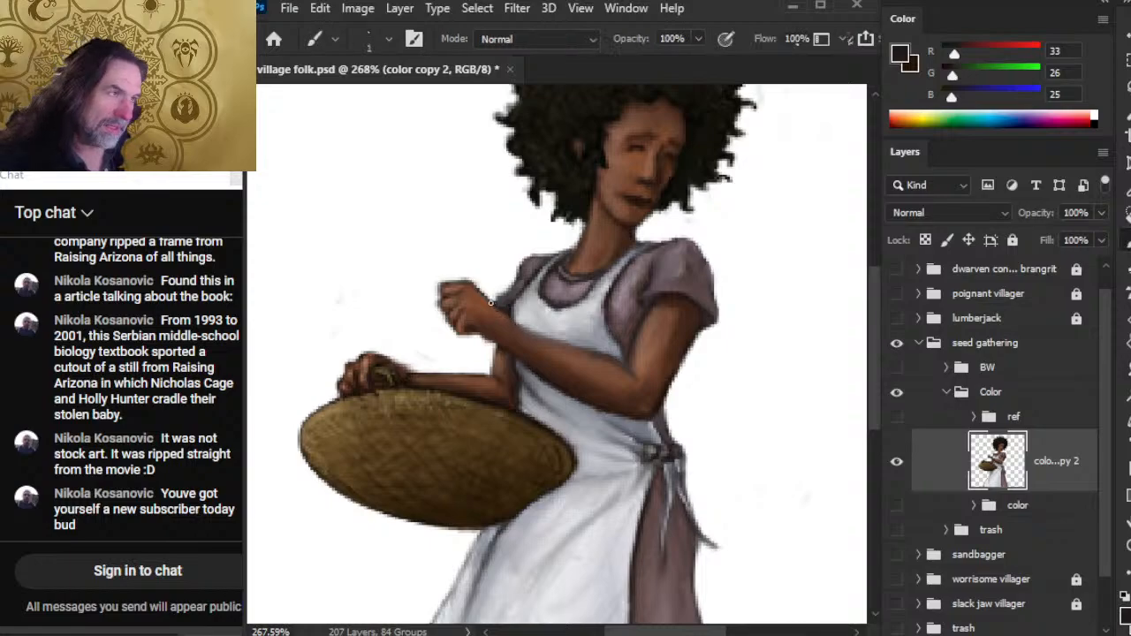
{"action": "key", "text": "b"}
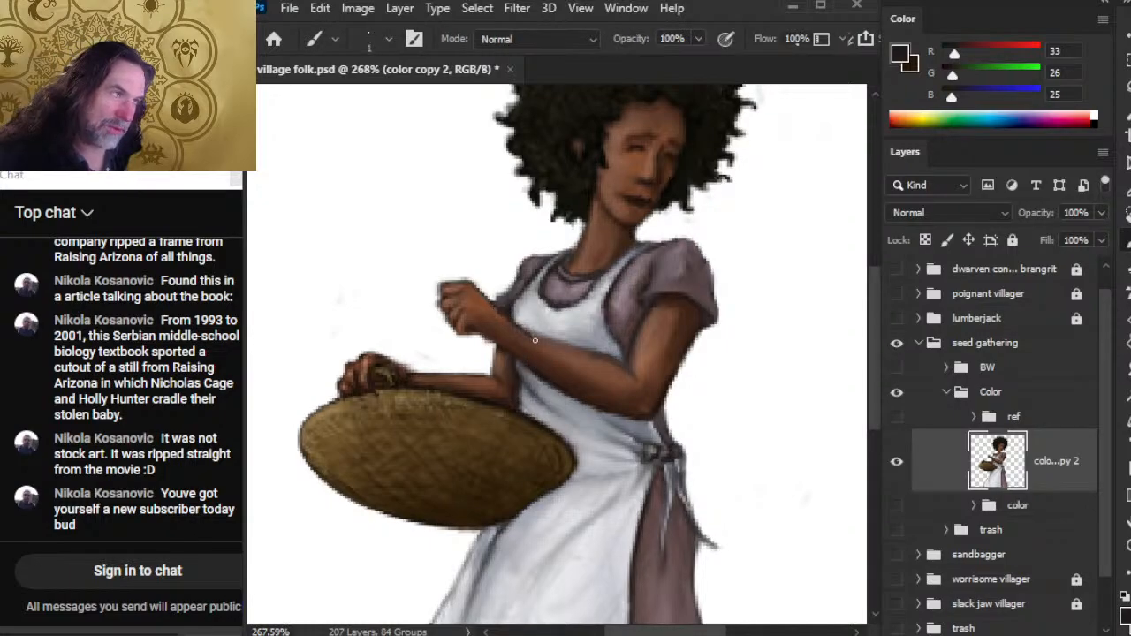
{"action": "key", "text": "r"}
{"action": "key", "text": "b"}
{"action": "key", "text": "r"}
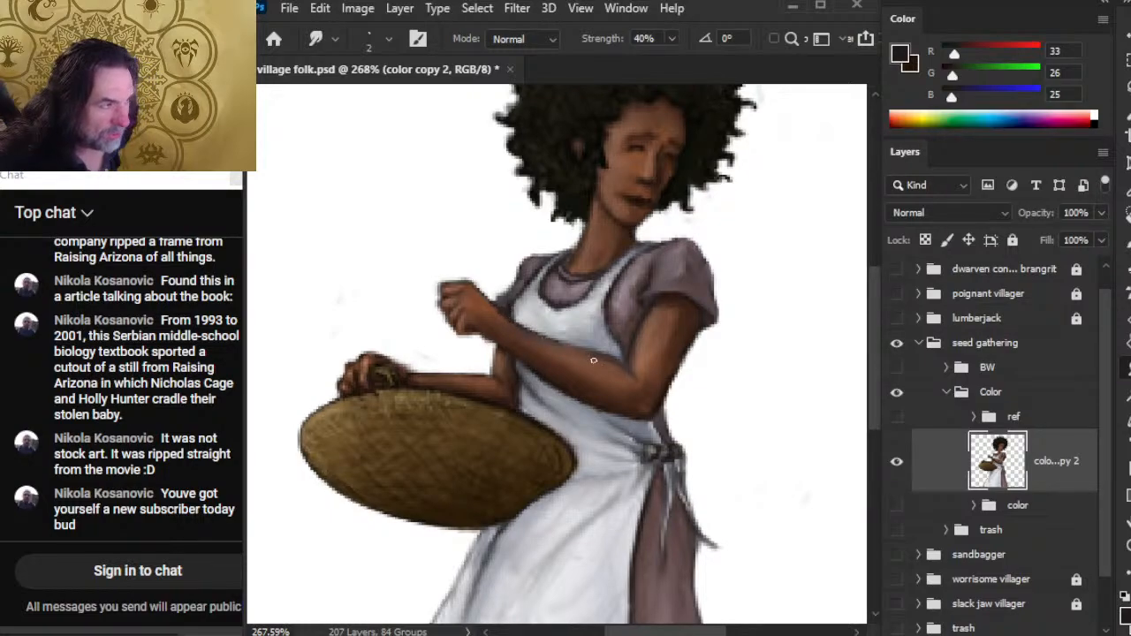
{"action": "key", "text": "b"}
{"action": "key", "text": "r"}
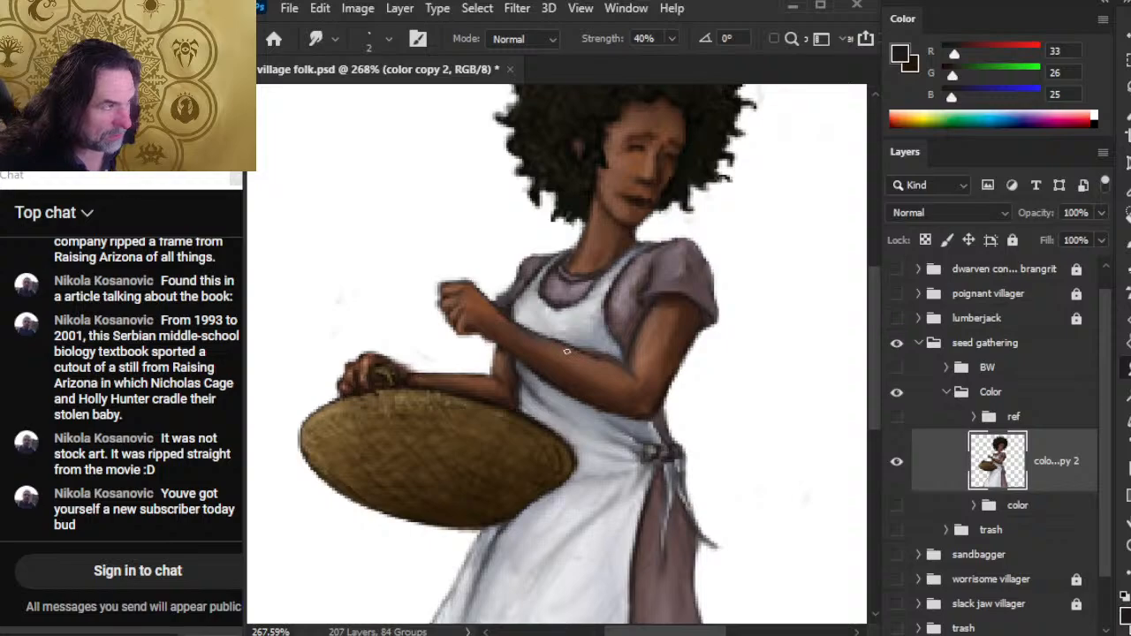
- Soften the apron bib's side edges with a 3 px smudge and 1 px dark brush touch-ups
{"action": "key", "text": "bracketright"}
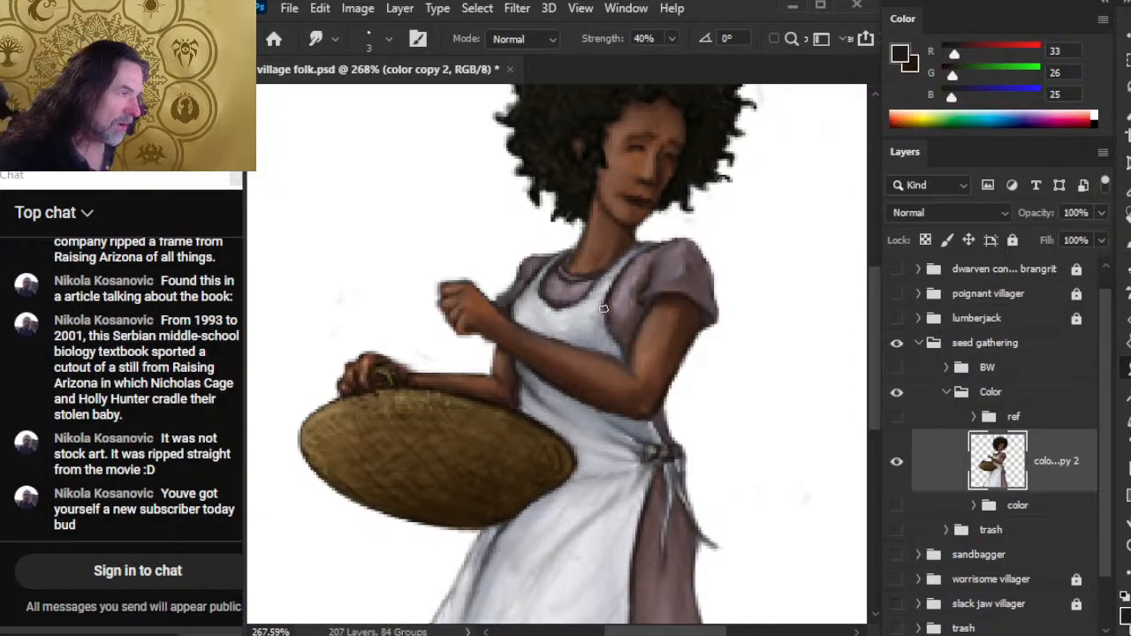
{"action": "key", "text": "b"}
{"action": "key", "text": "r"}
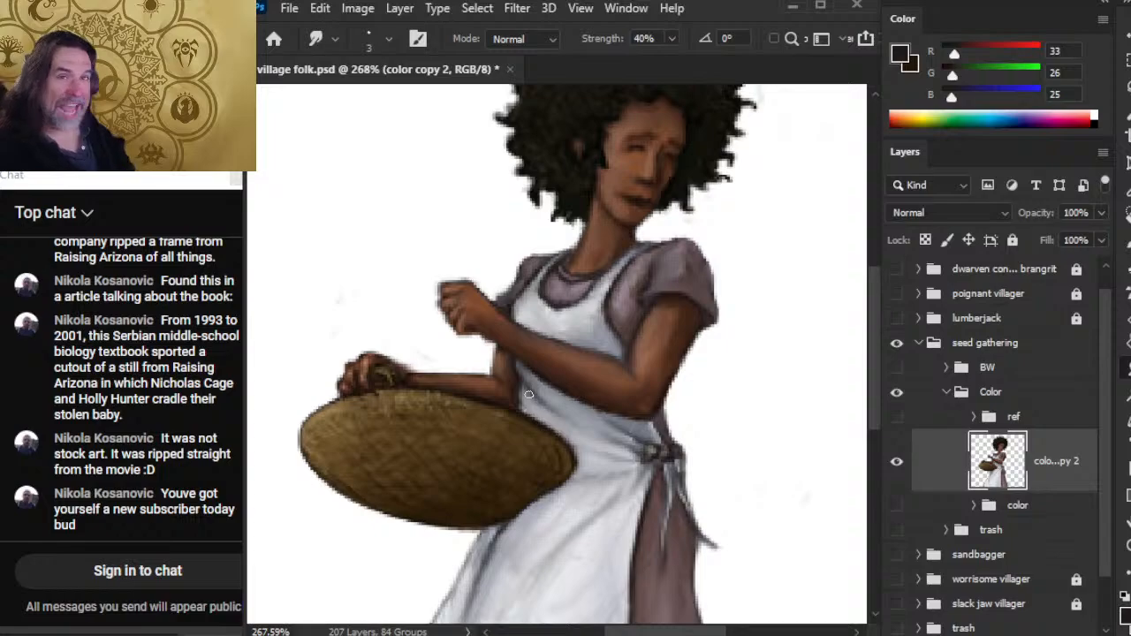
- Refine the shirt folds between the apron strap and near sleeve, alternating a 1 px dark brush with a 3 px smudge
{"action": "key", "text": "b"}
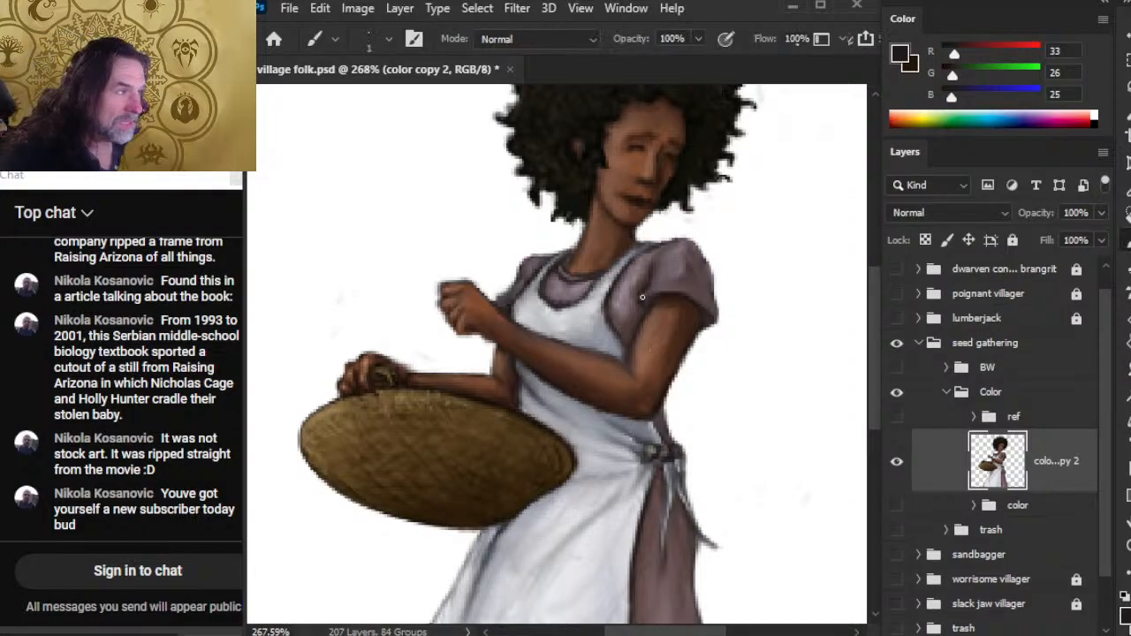
{"action": "key", "text": "r"}
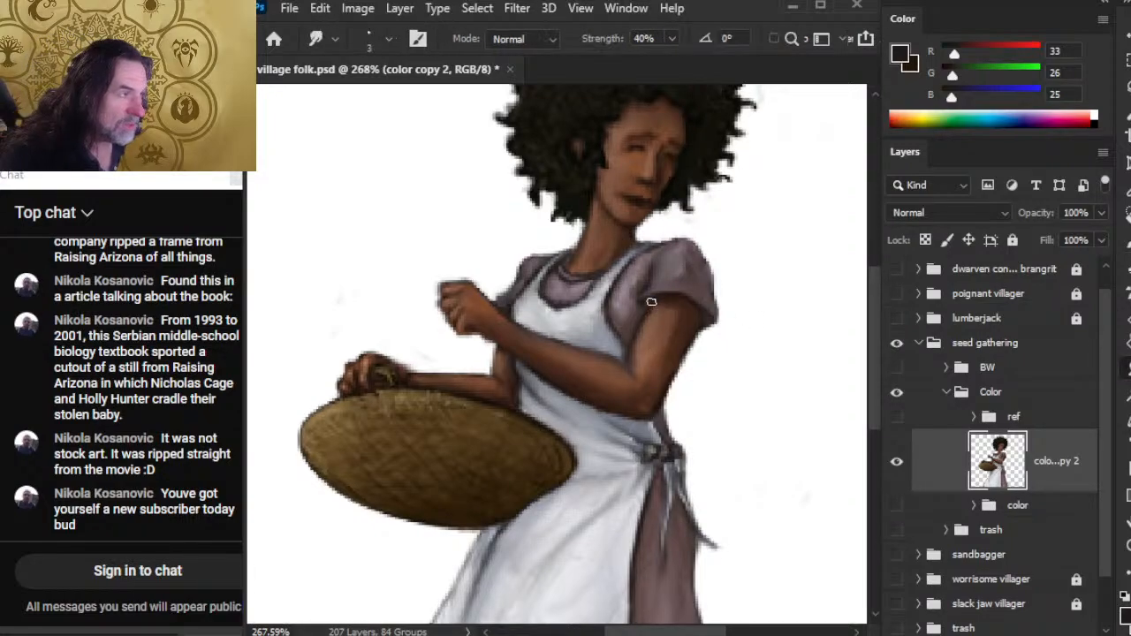
{"action": "key", "text": "b"}
{"action": "key", "text": "r"}
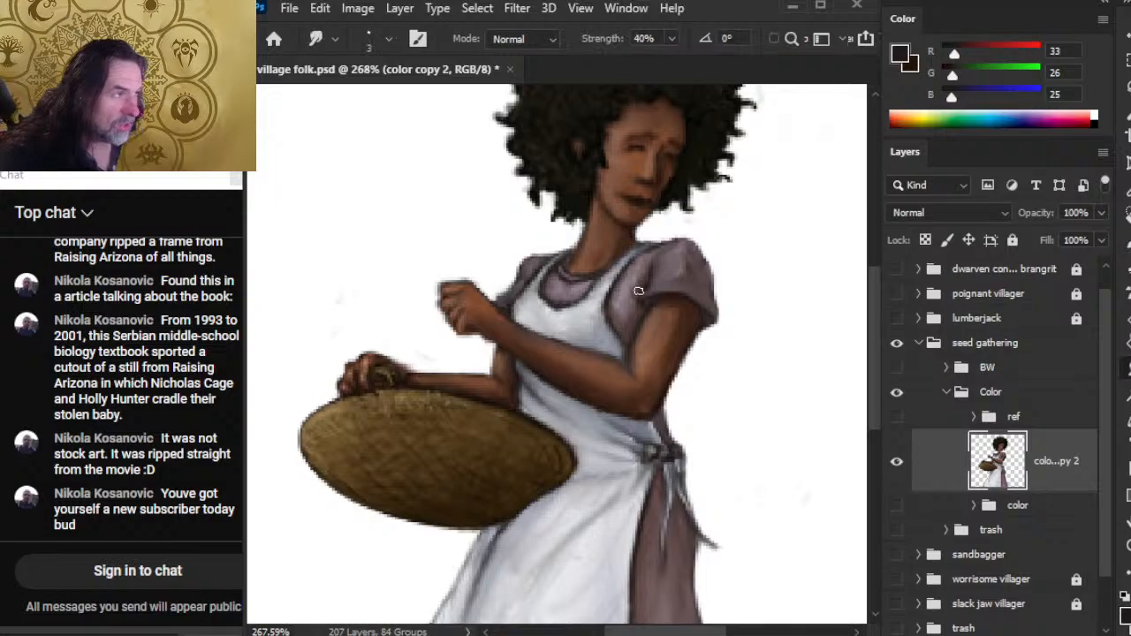
{"action": "key", "text": "b"}
{"action": "key", "text": "r"}
{"action": "left_click_drag", "start_coordinate": [635, 265], "coordinate": [636, 269]}
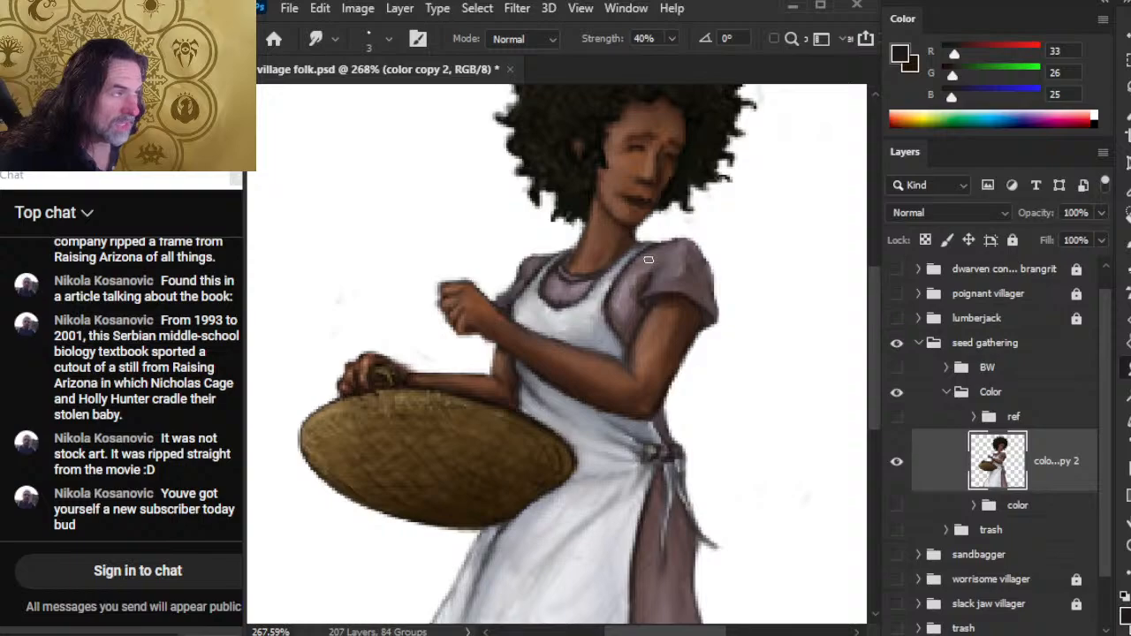
- Paint the shirt beside the near strap and shoulder with a 1 px brush in sampled mauve-gray (133, 119, 123), blending with a 3 px smudge
{"action": "key", "text": "b"}
{"action": "left_click", "coordinate": [649, 260], "text": "alt"}
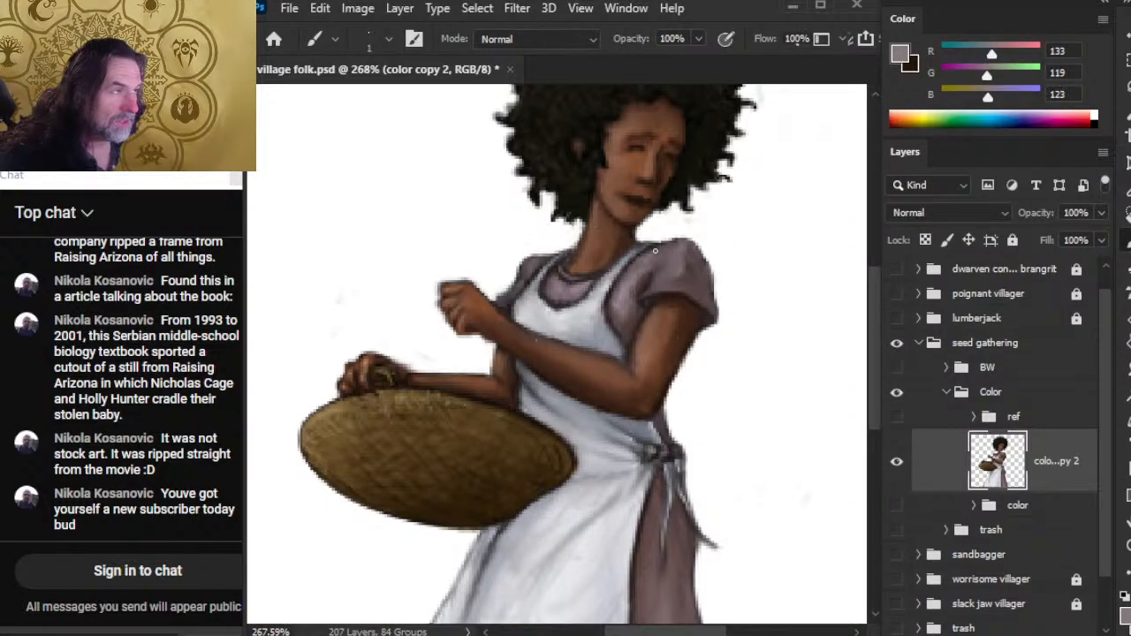
{"action": "key", "text": "r"}
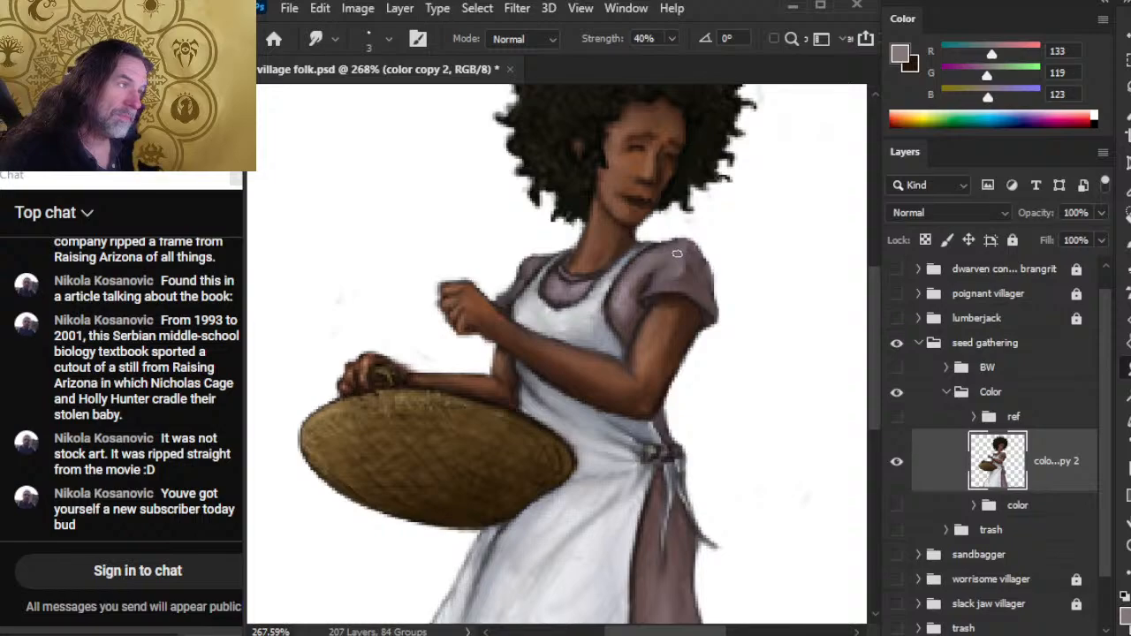
- Refine the shirt inside the apron neckline, alternating the 1 px mauve-gray brush with a 3 px smudge
{"action": "key", "text": "b"}
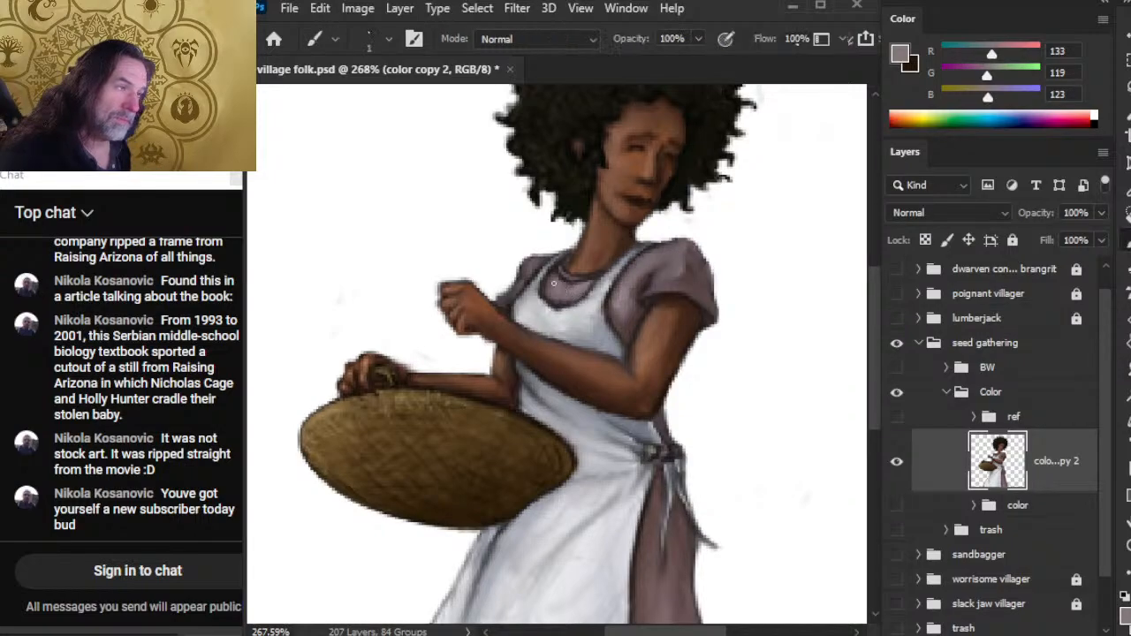
{"action": "key", "text": "r"}
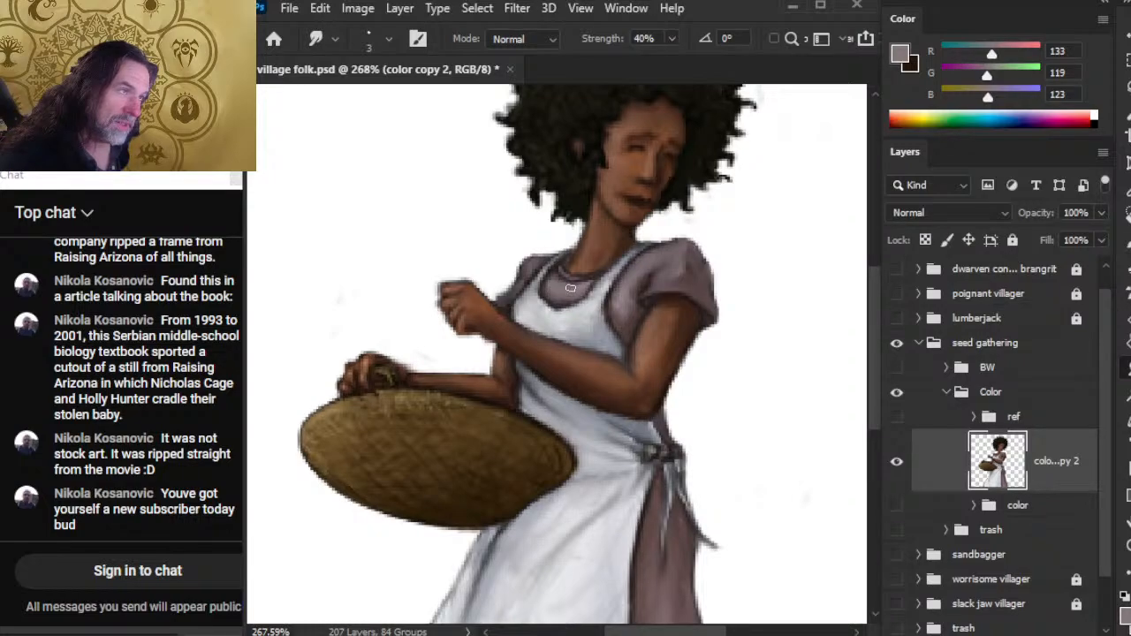
{"action": "key", "text": "b"}
{"action": "key", "text": "r"}
{"action": "key", "text": "b"}
{"action": "key", "text": "r"}
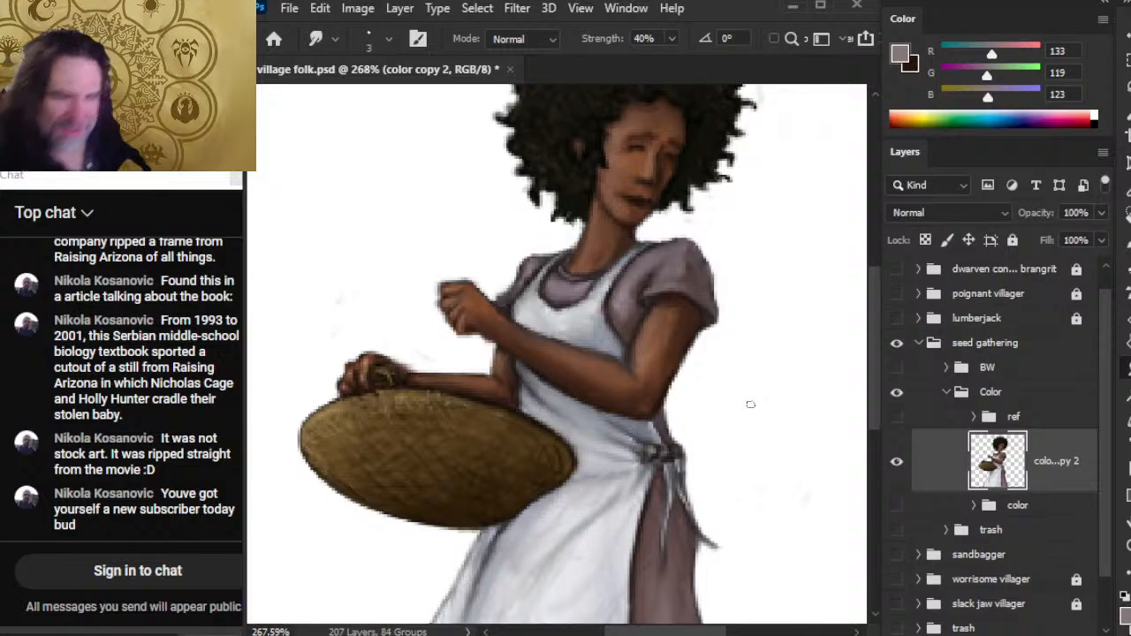
- Clean the basket's underside edge with the eraser reduced to 2 px, and soften where it meets the apron with a 3 px smudge
{"action": "key", "text": "e"}
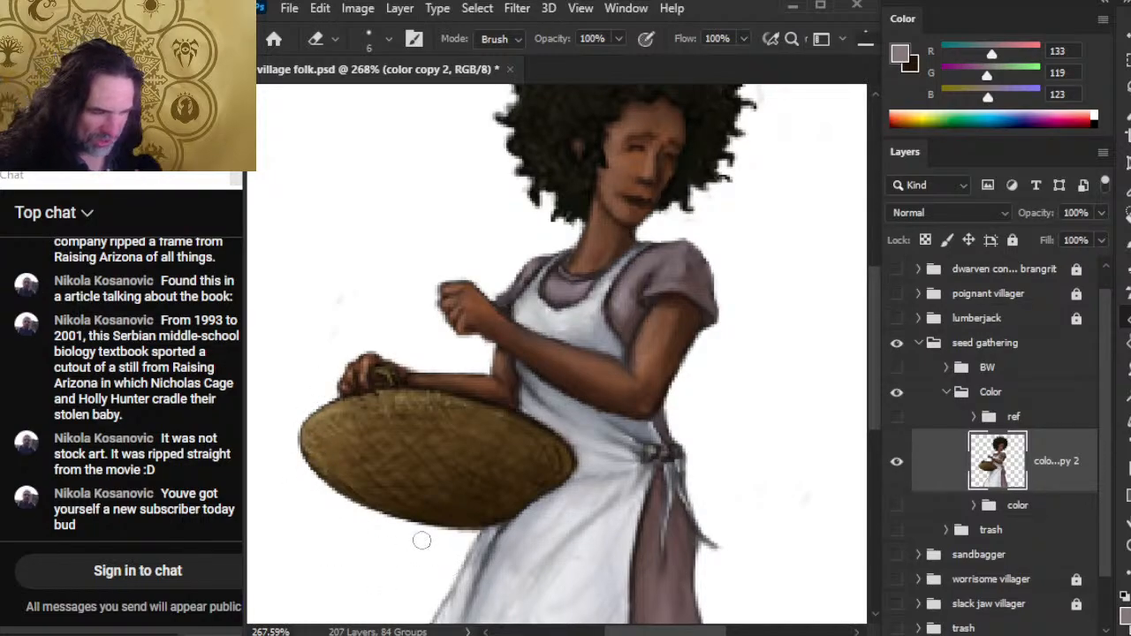
{"action": "key", "text": "bracketleft"}
{"action": "key", "text": "bracketleft"}
{"action": "mouse_move", "coordinate": [433, 535]}
{"action": "left_mouse_down"}
{"action": "mouse_move", "coordinate": [460, 534]}
{"action": "mouse_move", "coordinate": [416, 526]}
{"action": "mouse_move", "coordinate": [473, 536]}
{"action": "left_mouse_up"}
{"action": "key", "text": "bracketleft"}
{"action": "key", "text": "bracketleft"}
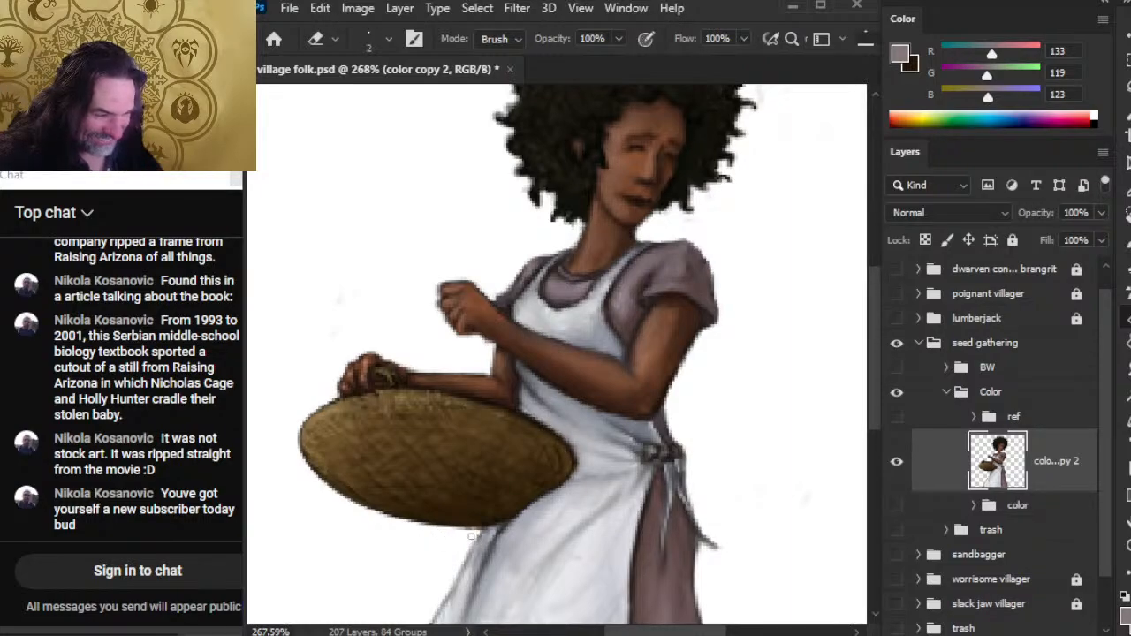
{"action": "key", "text": "r"}
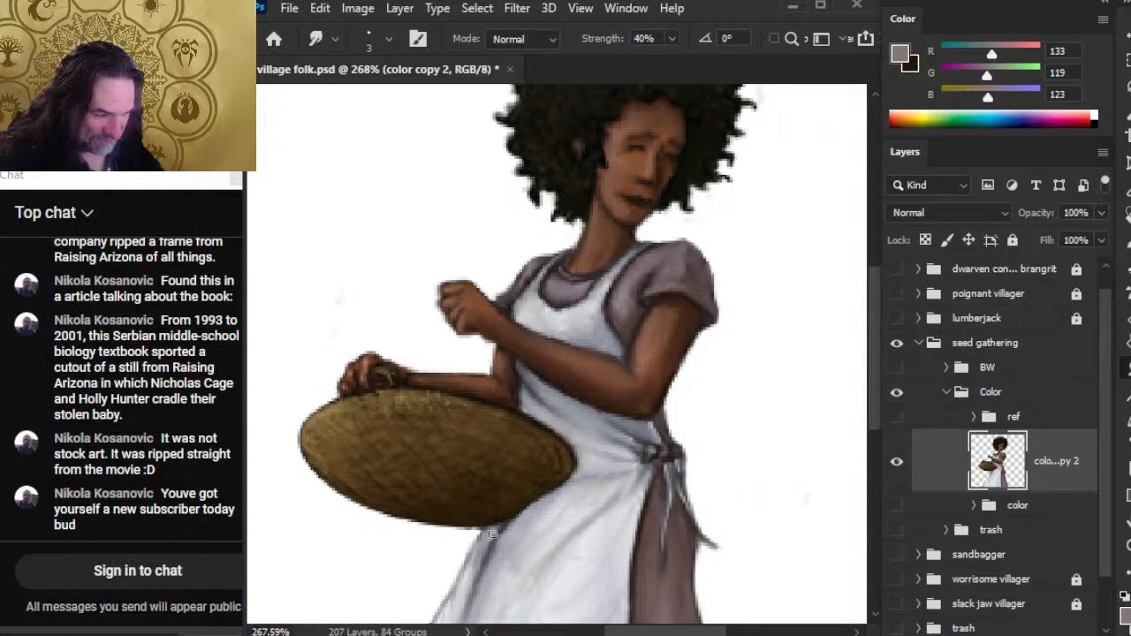
- Clean the apron skirt's outer edge below the basket with a 4 px smudge and a 2 px eraser
{"action": "left_click_drag", "start_coordinate": [505, 556], "coordinate": [645, 415]}
{"action": "key", "text": "bracketright"}
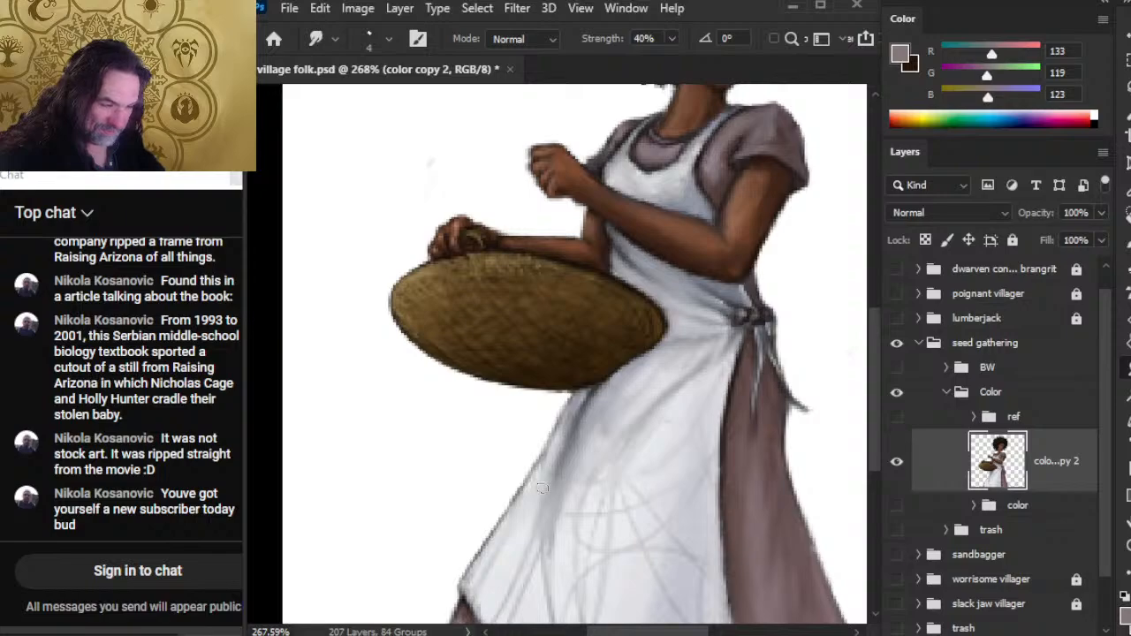
{"action": "key", "text": "e"}
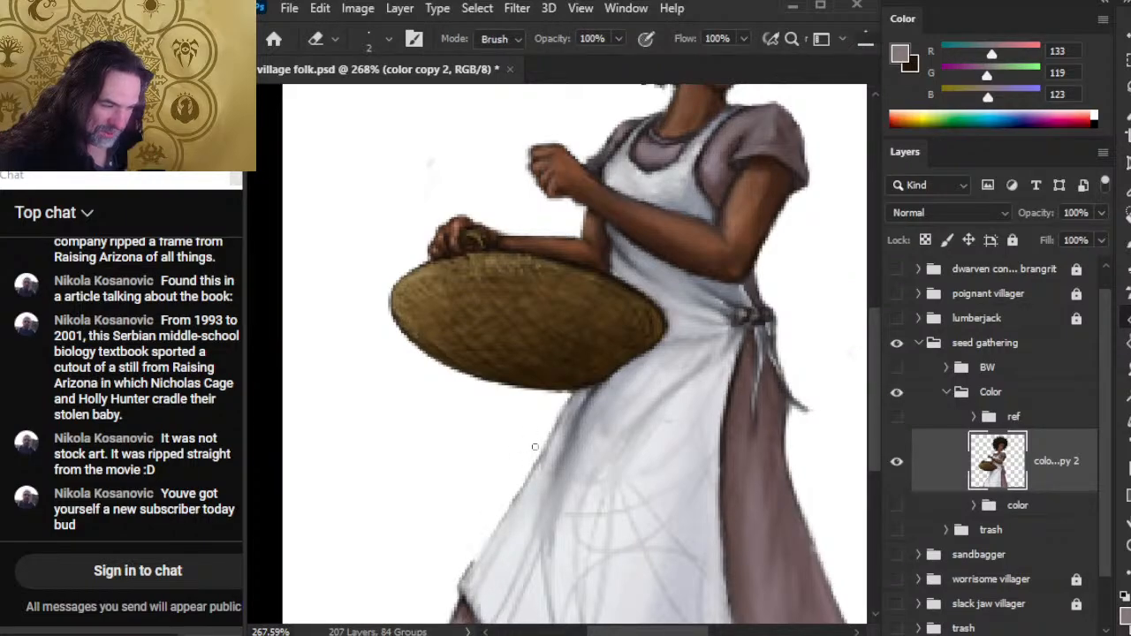
- Smudge away the leftover sketch lines on the lower apron with a 4 px smudge enlarged to 5 px
{"action": "key", "text": "r"}
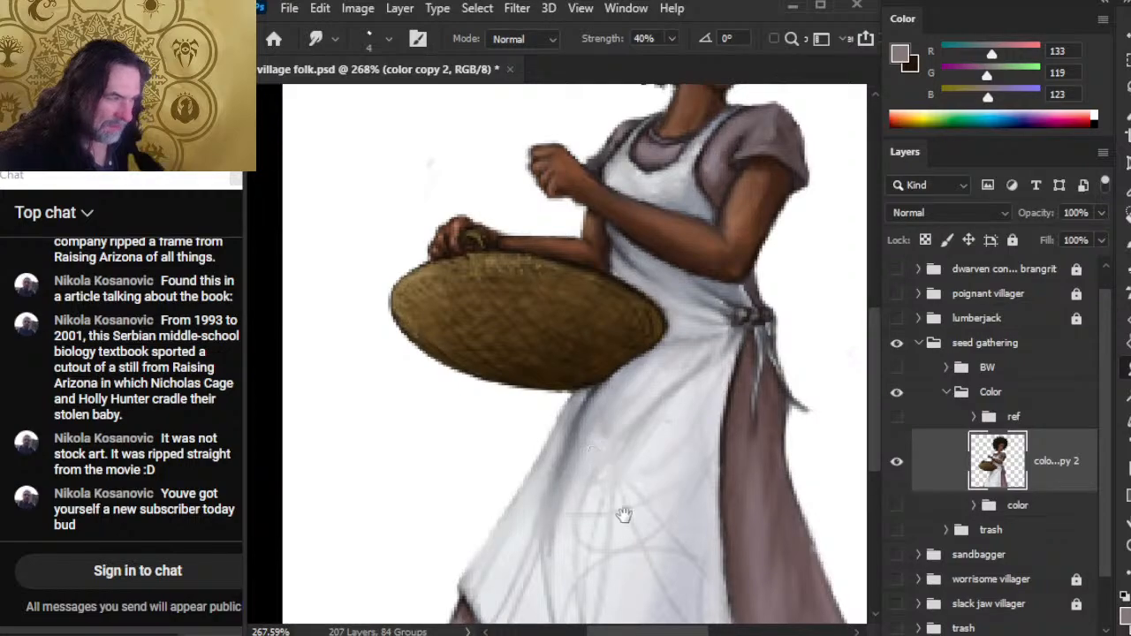
{"action": "scroll", "coordinate": [682, 329], "scroll_direction": "down", "scroll_amount": 3}
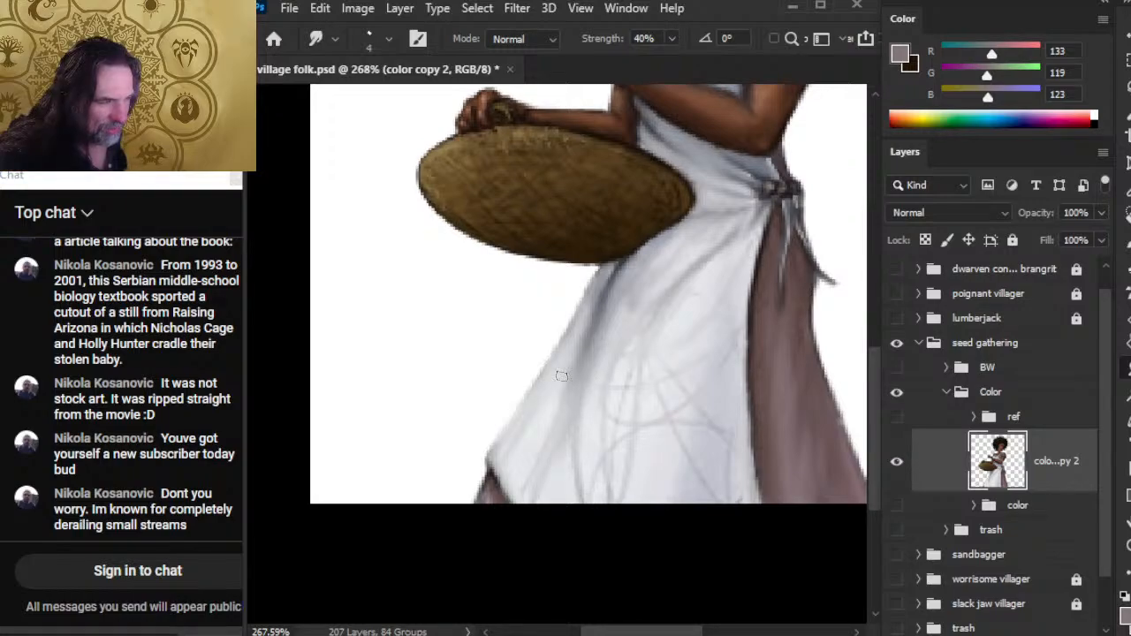
{"action": "key", "text": "bracketright"}
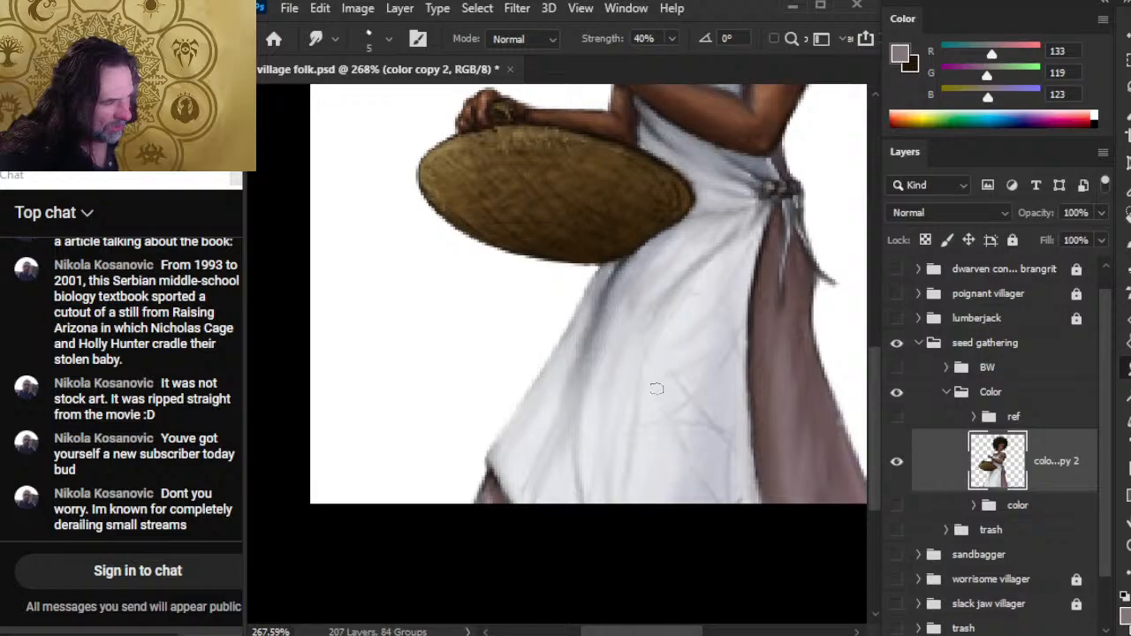
{"action": "key", "text": "z"}
{"action": "left_click_drag", "start_coordinate": [677, 503], "coordinate": [669, 548]}
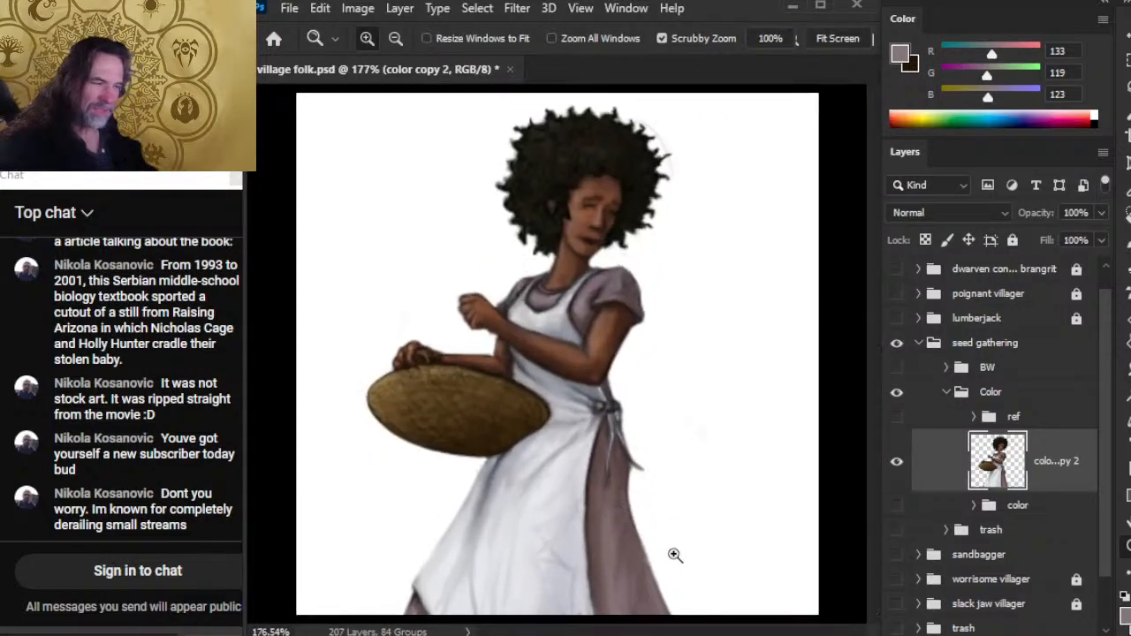
- Smooth the skirt's outer edge with a 5 px smudge and 2 px eraser, and blend the apron front at 4 px
{"action": "mouse_move", "coordinate": [532, 578]}
{"action": "left_mouse_down"}
{"action": "mouse_move", "coordinate": [573, 552]}
{"action": "mouse_move", "coordinate": [715, 314]}
{"action": "left_mouse_up"}
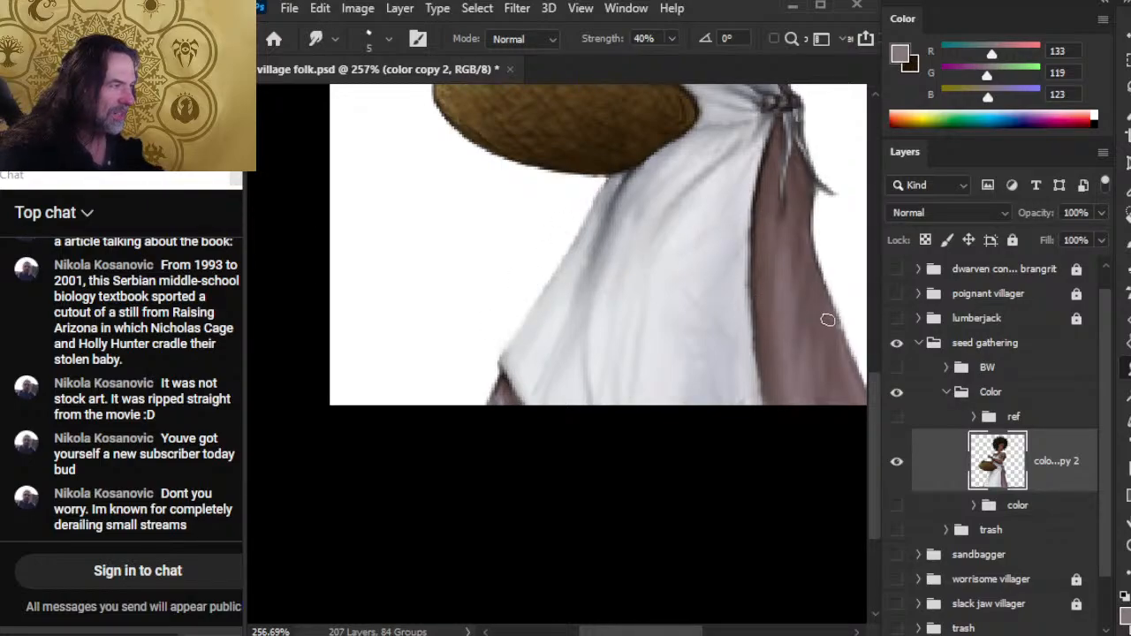
{"action": "left_click_drag", "start_coordinate": [819, 351], "coordinate": [748, 368]}
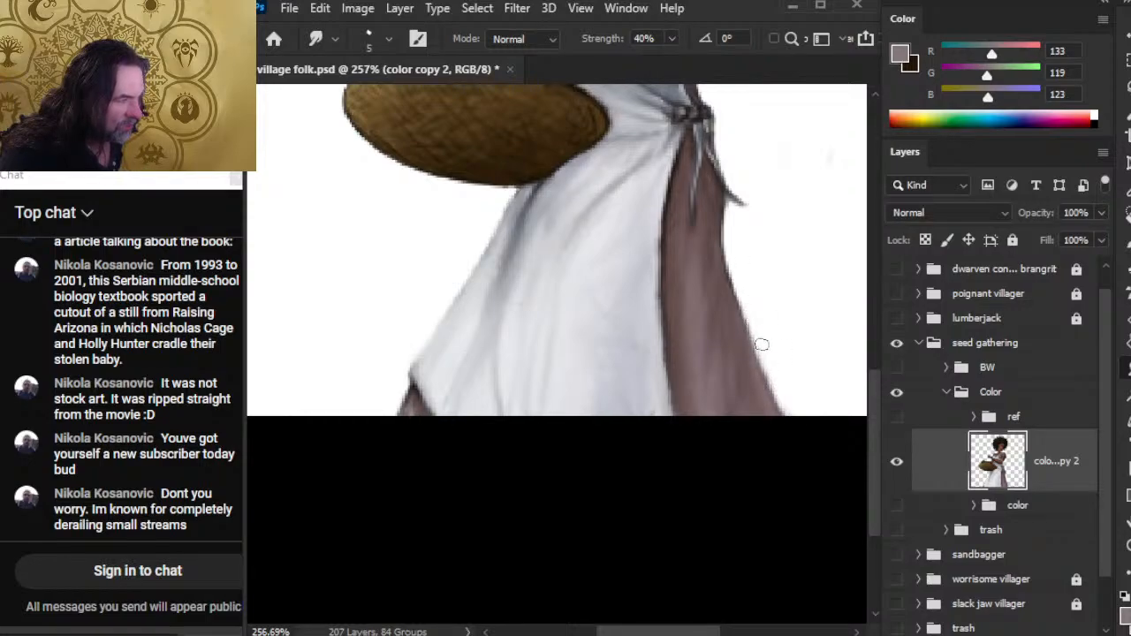
{"action": "key", "text": "e"}
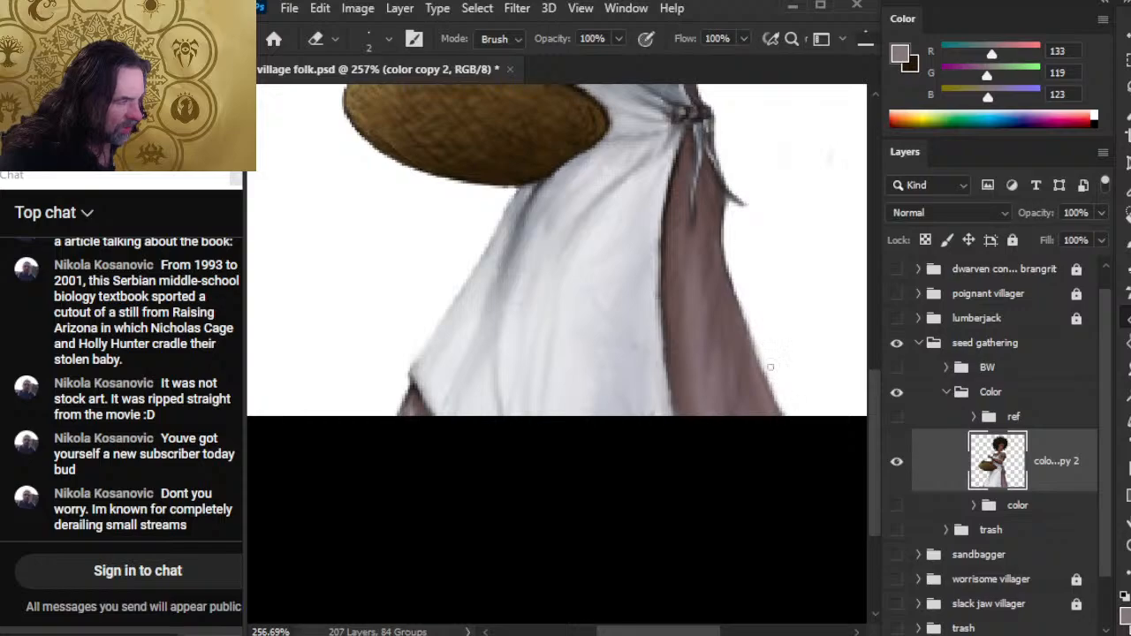
{"action": "key", "text": "r"}
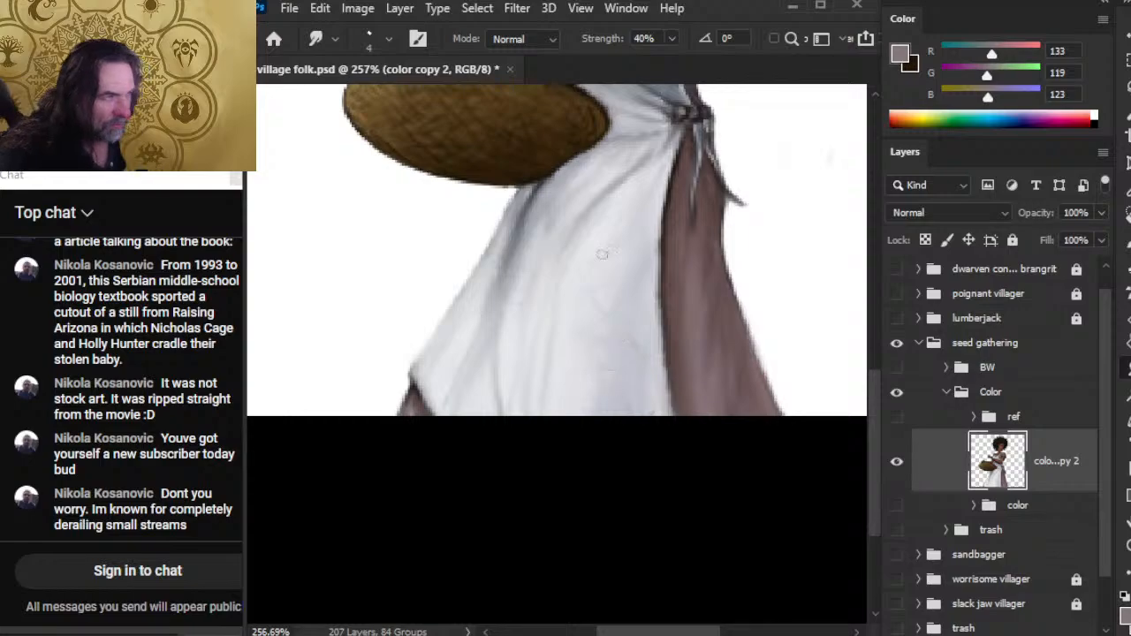
- Save the document and collapse the Color group inside seed gathering
{"action": "key", "text": "z"}
{"action": "scroll", "coordinate": [632, 420], "scroll_direction": "down", "scroll_amount": 3}
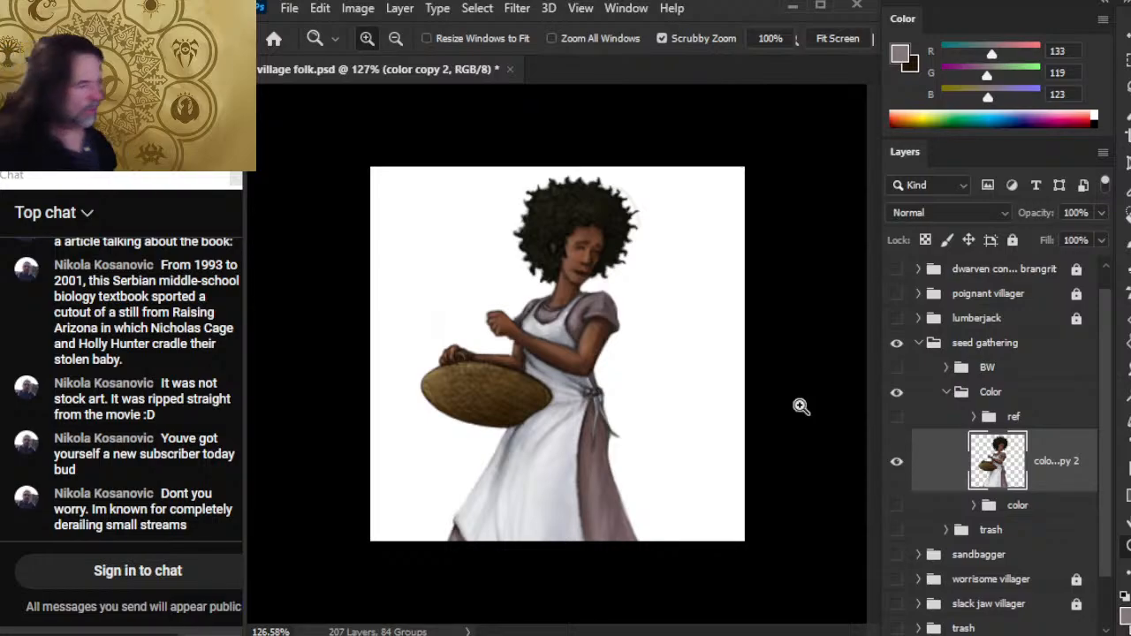
{"action": "key", "text": "ctrl+s"}
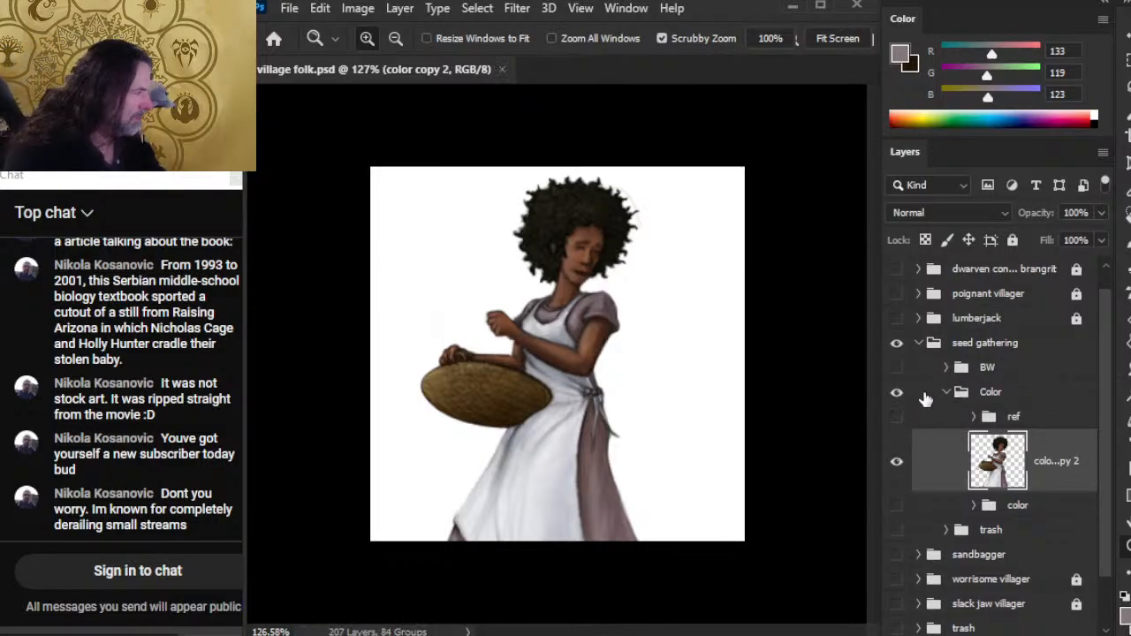
{"action": "left_click", "coordinate": [962, 391]}
{"action": "left_click", "coordinate": [946, 391]}
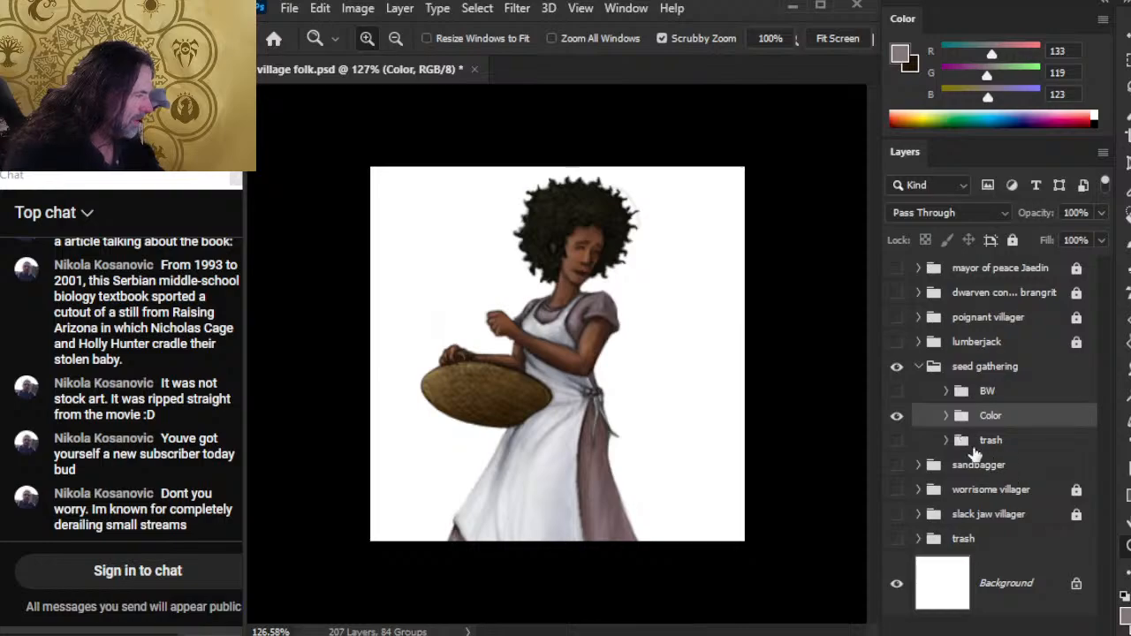
- Examine how the lumberjack group is organized and locked, and collapse it again
{"action": "left_click", "coordinate": [922, 343]}
{"action": "key", "text": "Return"}
{"action": "left_click", "coordinate": [920, 344]}
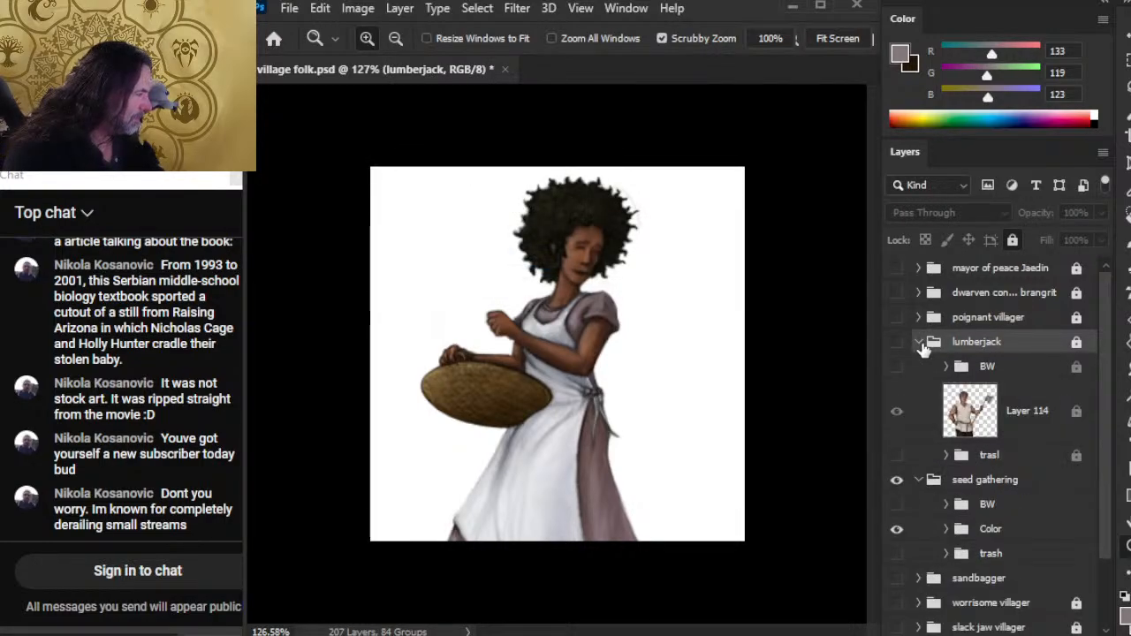
{"action": "left_click", "coordinate": [920, 344]}
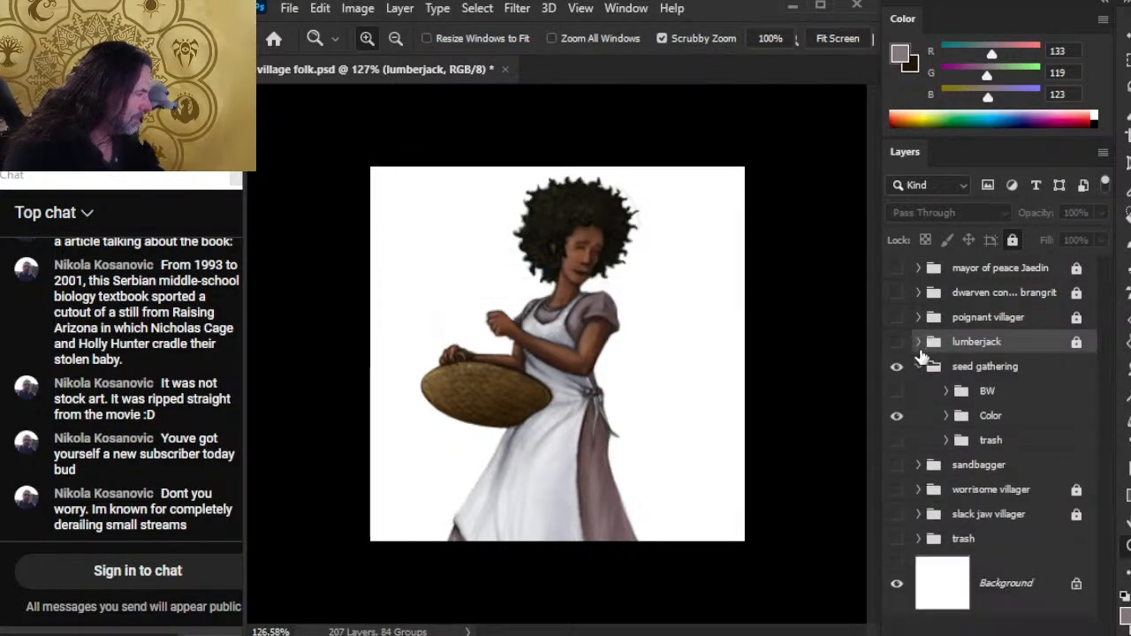
- Lock the seed gathering group and show its BW line art in place of the Color version
{"action": "left_click", "coordinate": [1033, 371]}
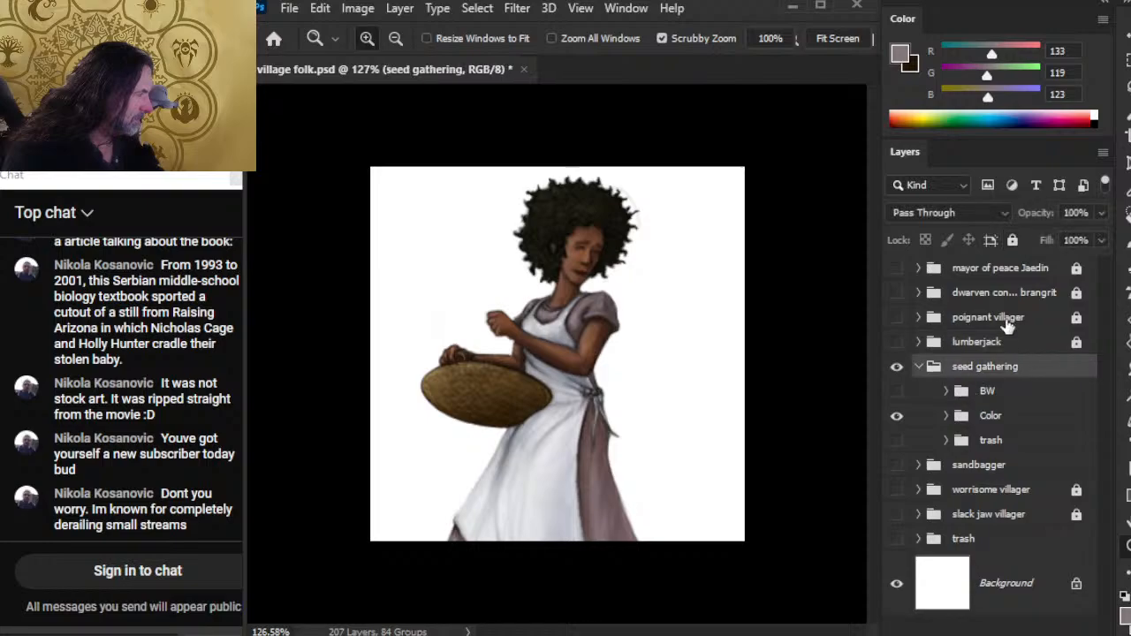
{"action": "left_click", "coordinate": [897, 416]}
{"action": "left_click", "coordinate": [897, 391]}
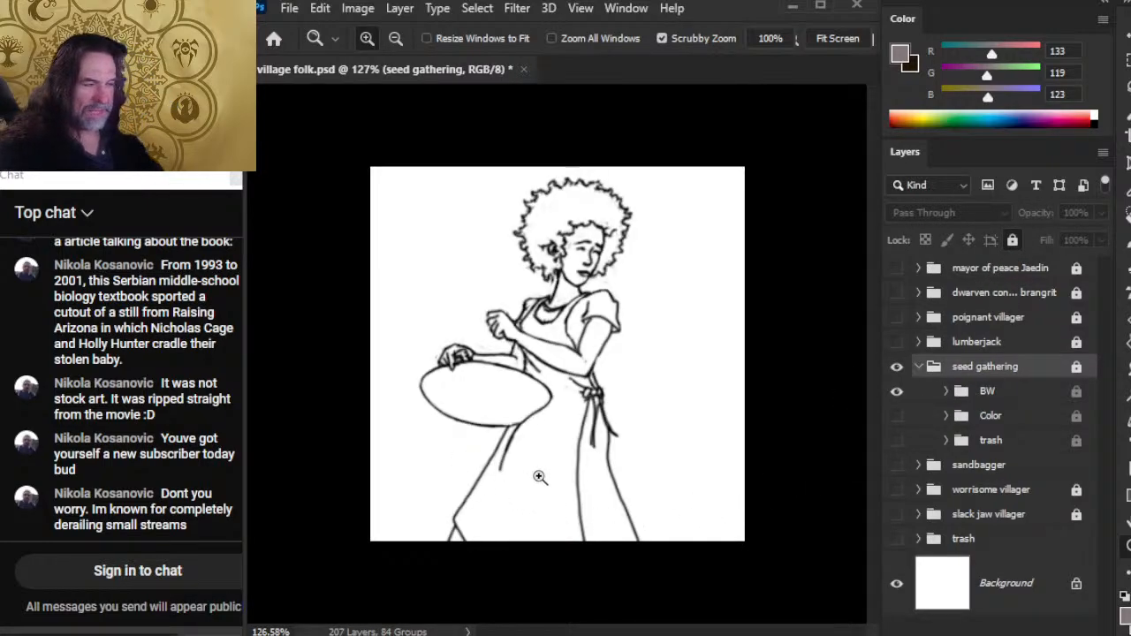
{"action": "left_click_drag", "start_coordinate": [653, 431], "coordinate": [569, 470]}
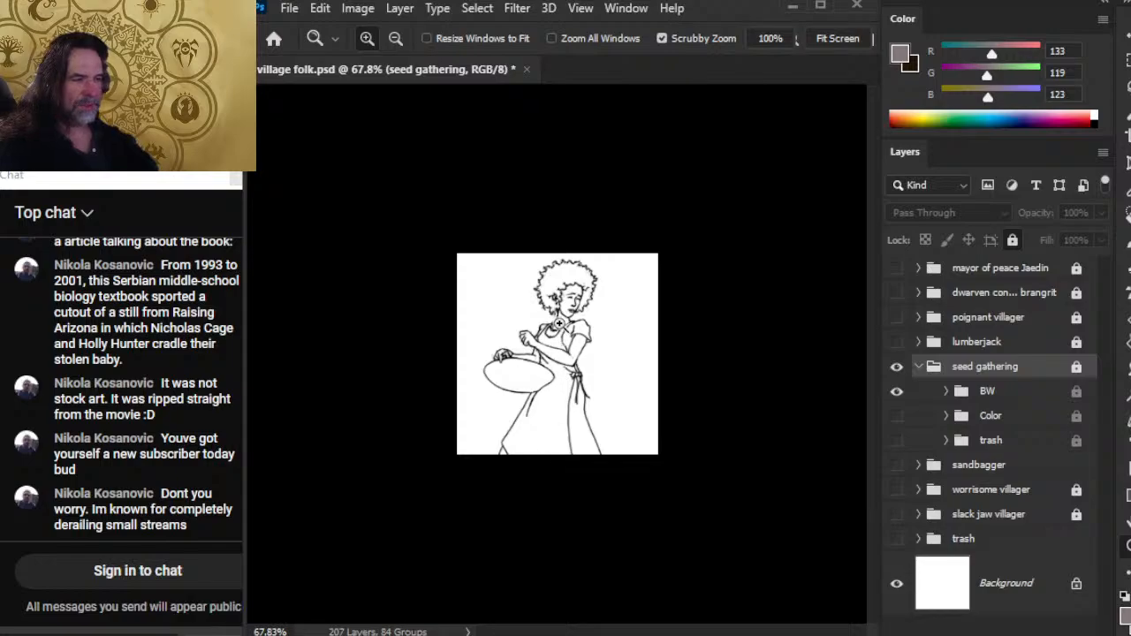
{"action": "left_click_drag", "start_coordinate": [561, 324], "coordinate": [620, 357]}
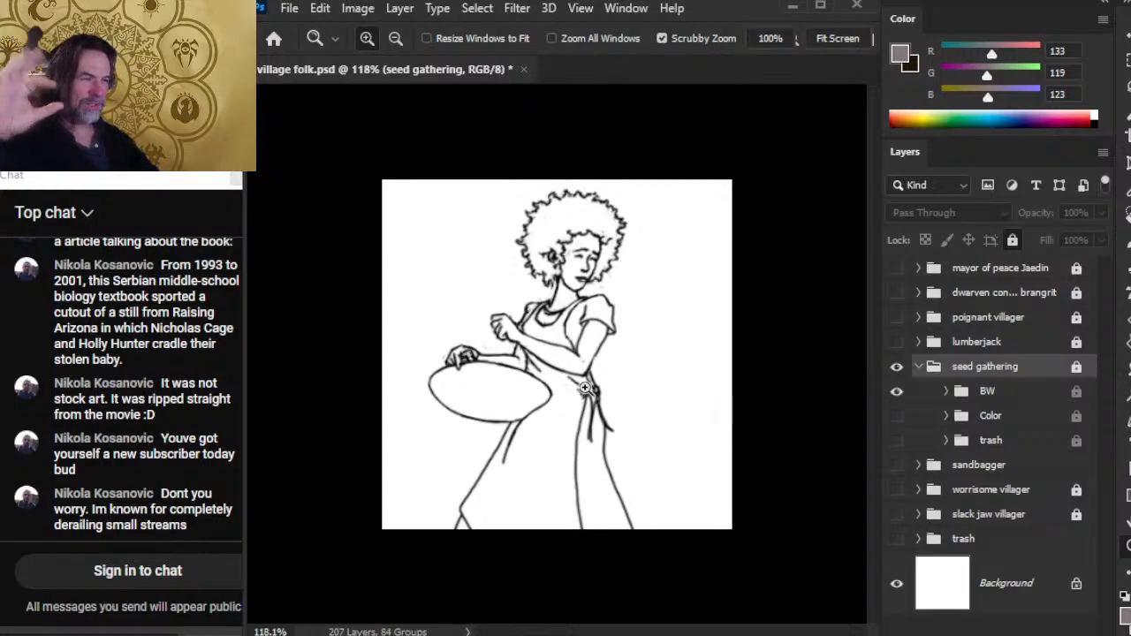
- Show the Color version of seed gathering in place of the BW line art and save the document
{"action": "left_click", "coordinate": [897, 390]}
{"action": "left_click", "coordinate": [898, 415]}
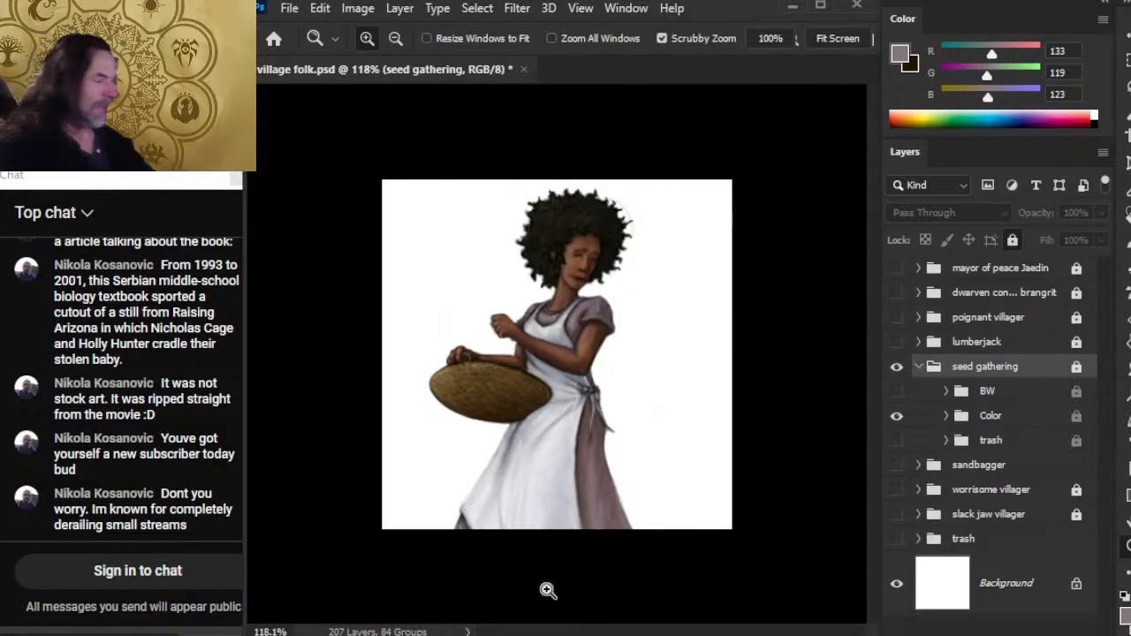
{"action": "left_click_drag", "start_coordinate": [798, 408], "coordinate": [735, 419]}
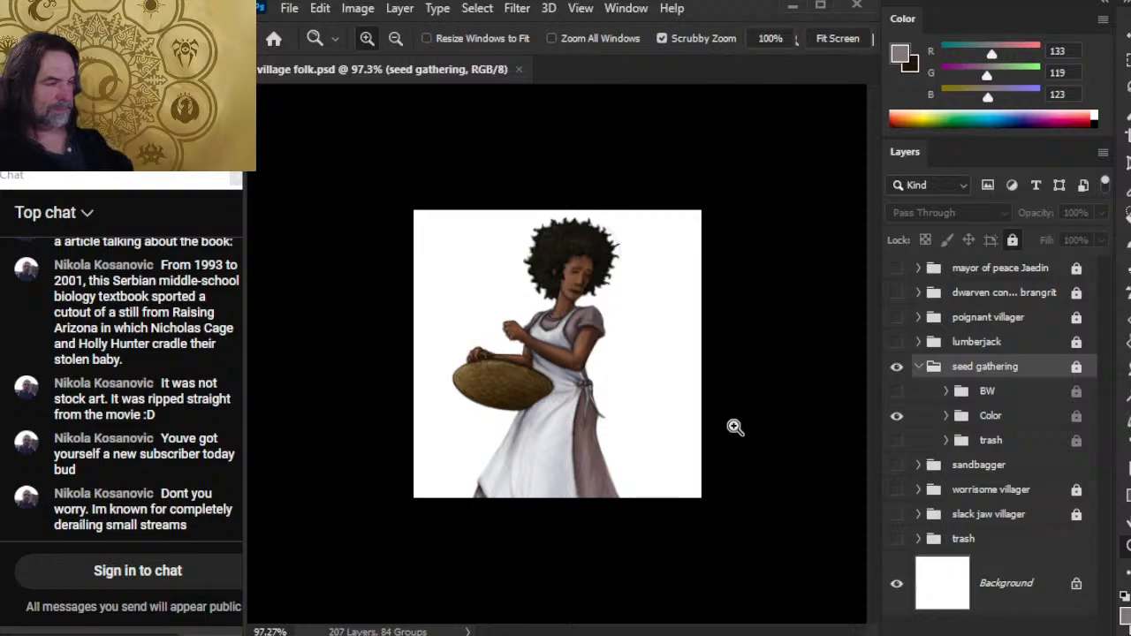
- Collapse and hide the seed gathering group, and show the lumberjack group
{"action": "left_click", "coordinate": [918, 366]}
{"action": "left_click", "coordinate": [897, 367]}
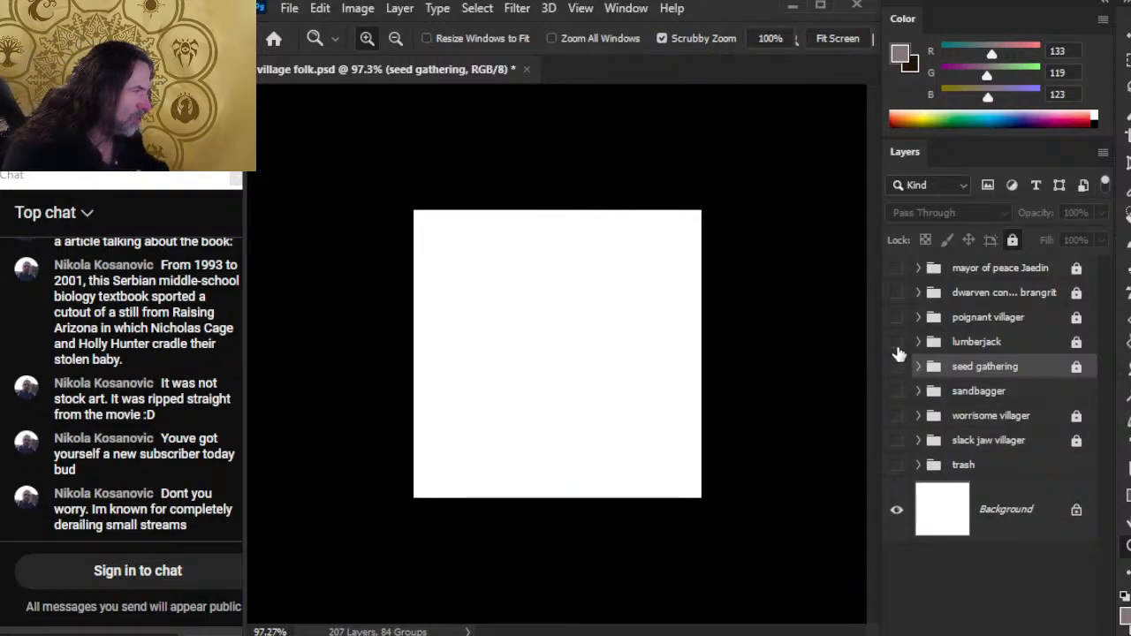
{"action": "left_click", "coordinate": [897, 342]}
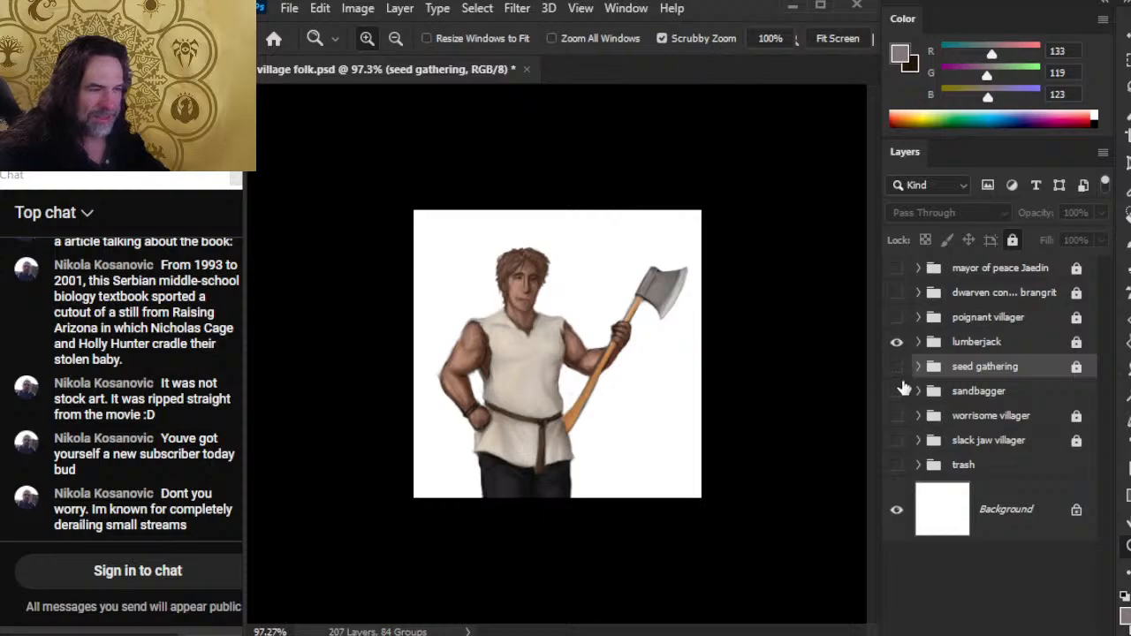
- Review the poignant villager and dwarven brangrit groups one at a time, hiding each previously shown character
{"action": "left_click", "coordinate": [897, 342]}
{"action": "left_click", "coordinate": [897, 317]}
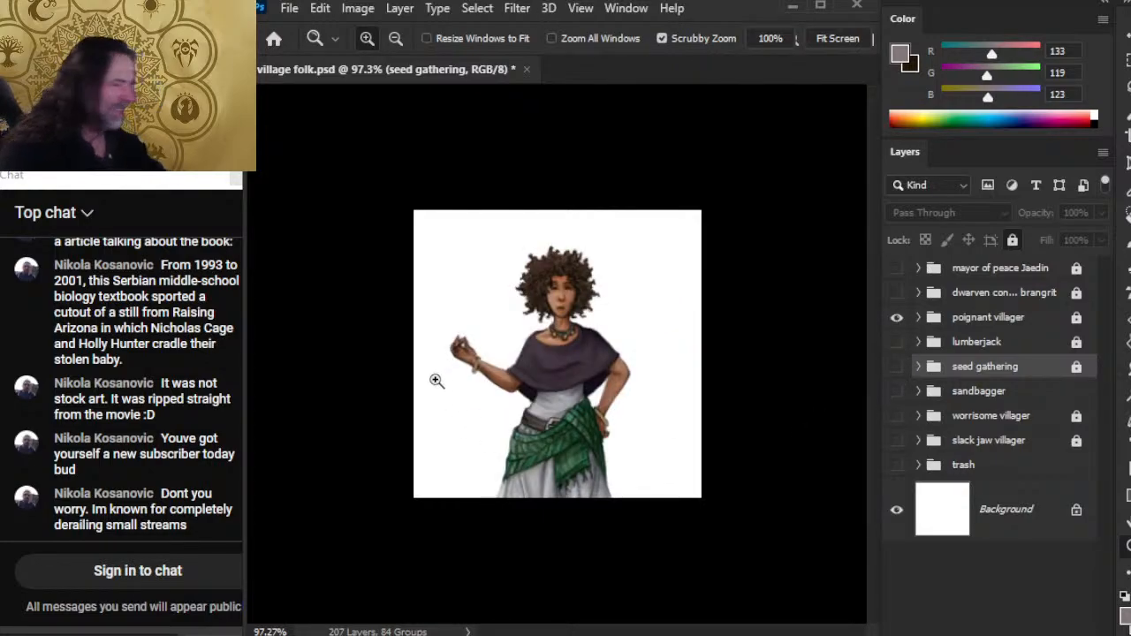
{"action": "left_click_drag", "start_coordinate": [625, 364], "coordinate": [693, 380]}
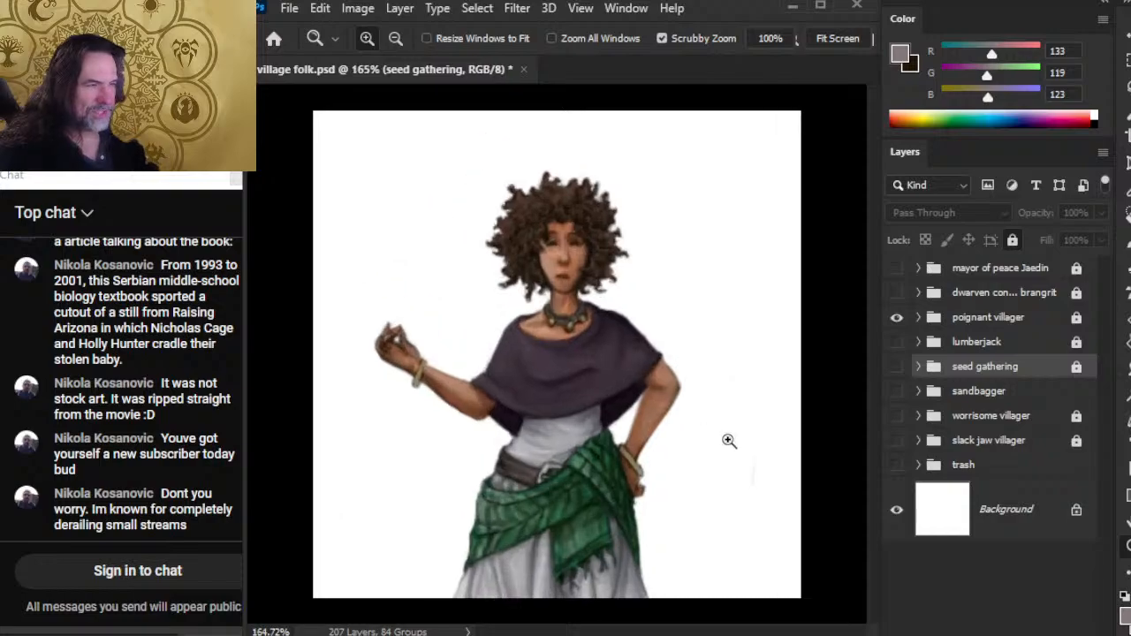
{"action": "left_click", "coordinate": [897, 292]}
{"action": "left_click", "coordinate": [898, 317]}
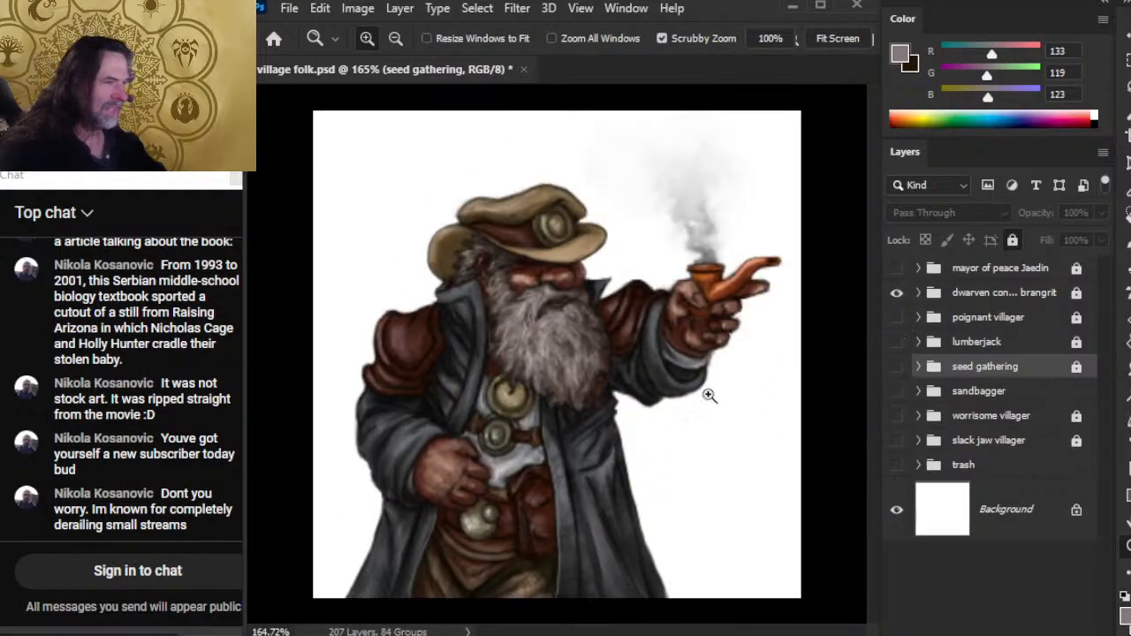
{"action": "left_click_drag", "start_coordinate": [665, 444], "coordinate": [594, 436]}
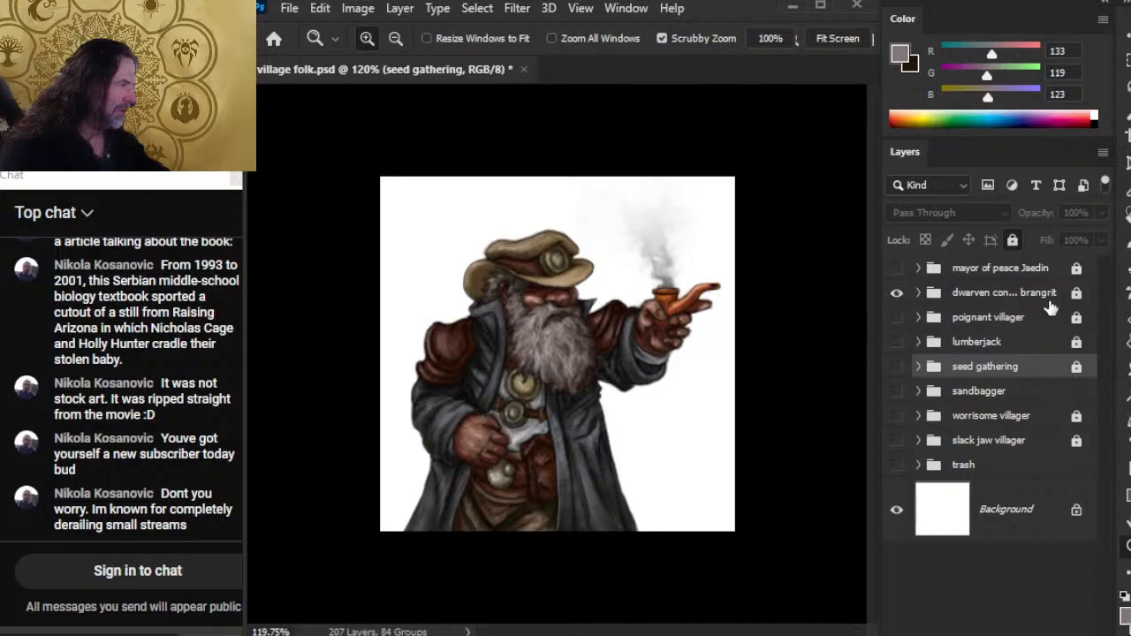
- Review the mayor of peace Jaedin, dwarven brangrit and poignant villager groups one at a time
{"action": "left_click", "coordinate": [898, 293]}
{"action": "left_click", "coordinate": [897, 268]}
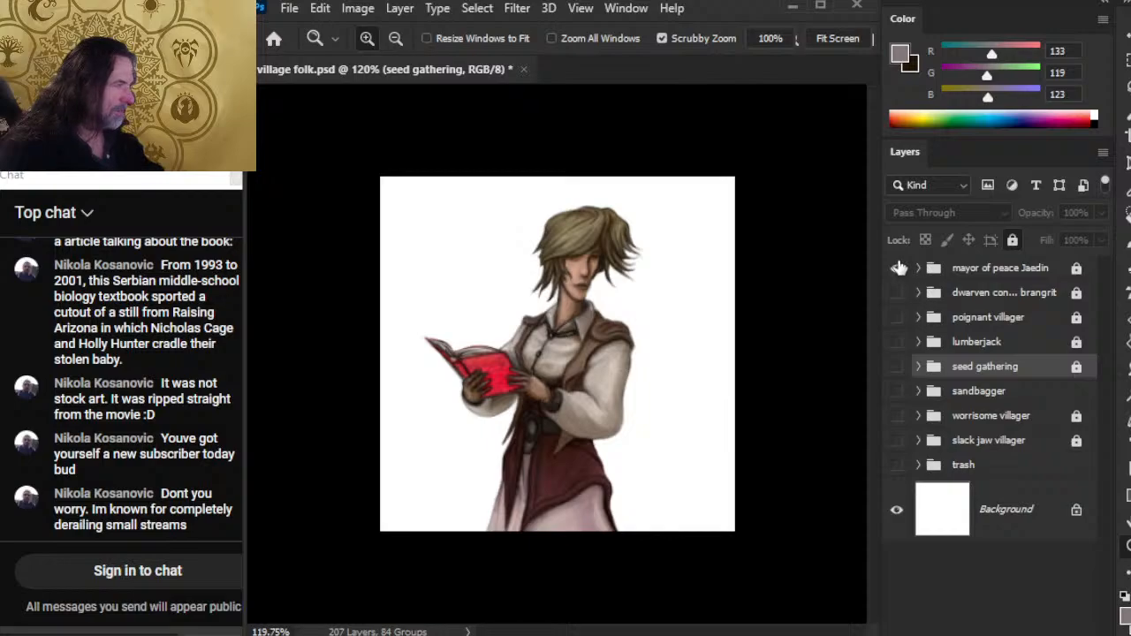
{"action": "left_click", "coordinate": [898, 269]}
{"action": "left_click", "coordinate": [897, 293]}
{"action": "left_click", "coordinate": [897, 293]}
{"action": "left_click", "coordinate": [897, 317]}
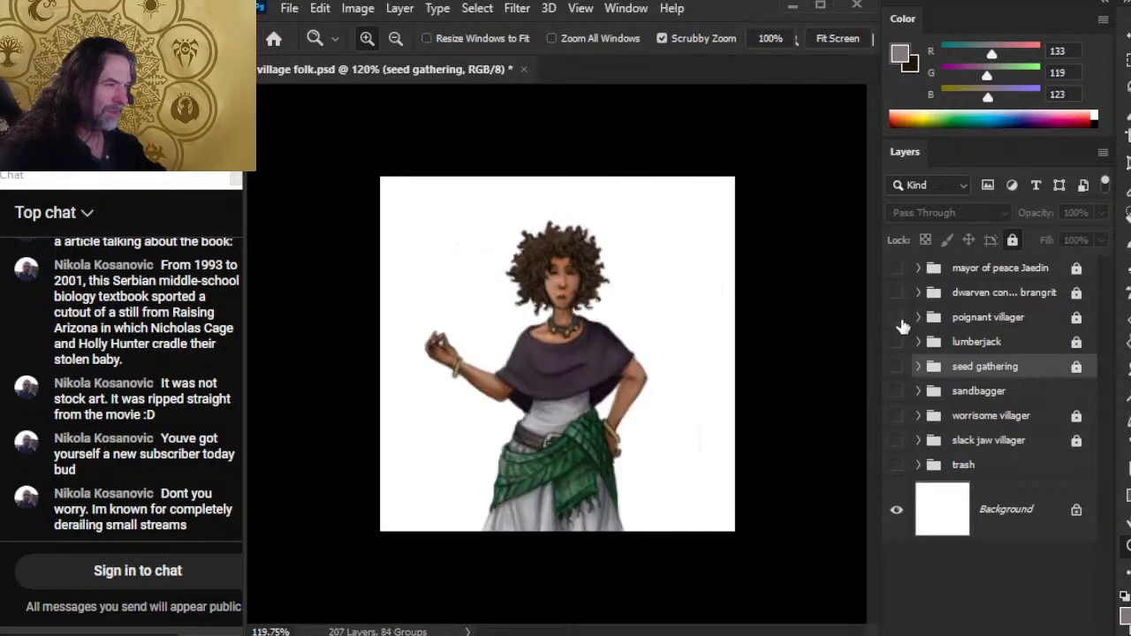
- Review the lumberjack, seed gathering, worrisome villager and slack jaw villager groups one at a time, hiding each previous character
{"action": "left_click", "coordinate": [899, 320]}
{"action": "left_click", "coordinate": [897, 344]}
{"action": "left_click", "coordinate": [897, 366]}
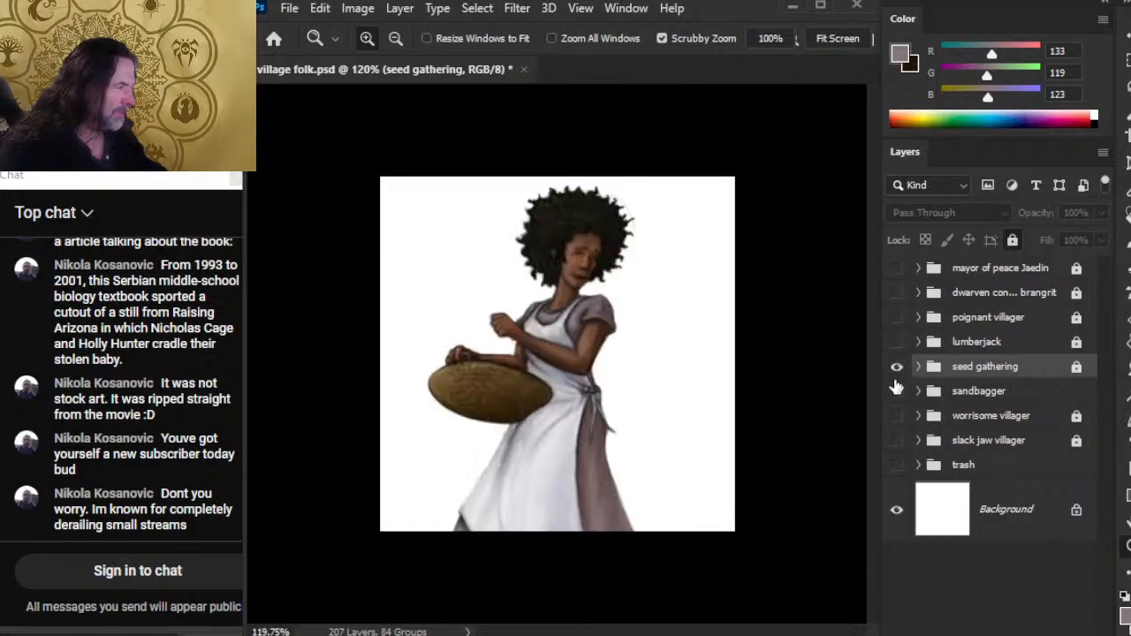
{"action": "left_click", "coordinate": [897, 369]}
{"action": "left_click", "coordinate": [897, 418]}
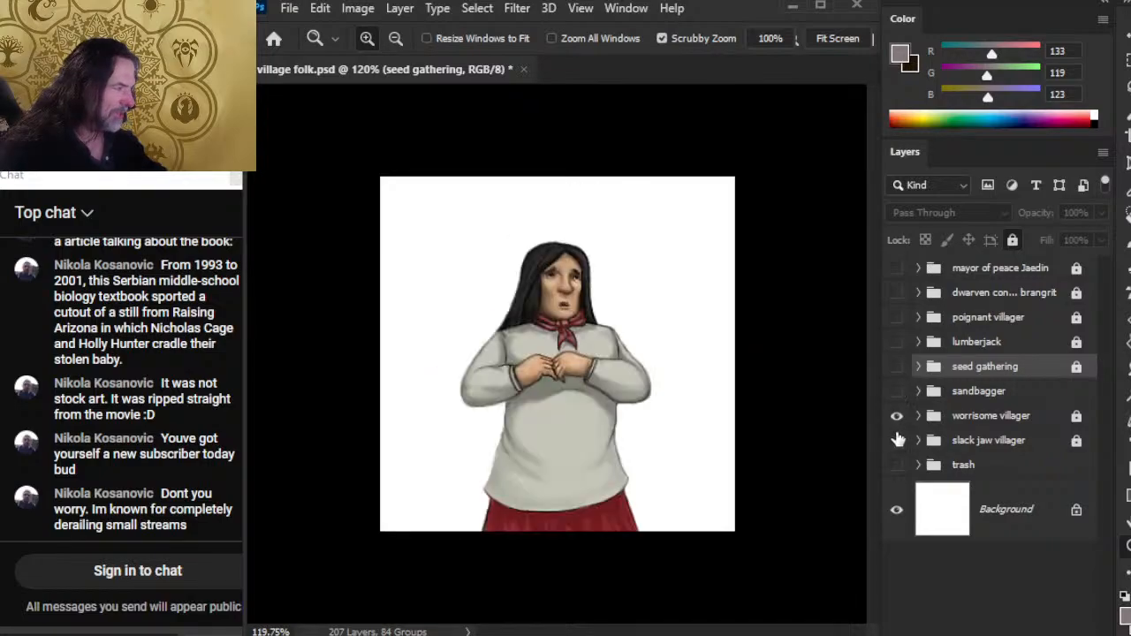
{"action": "left_click", "coordinate": [897, 417]}
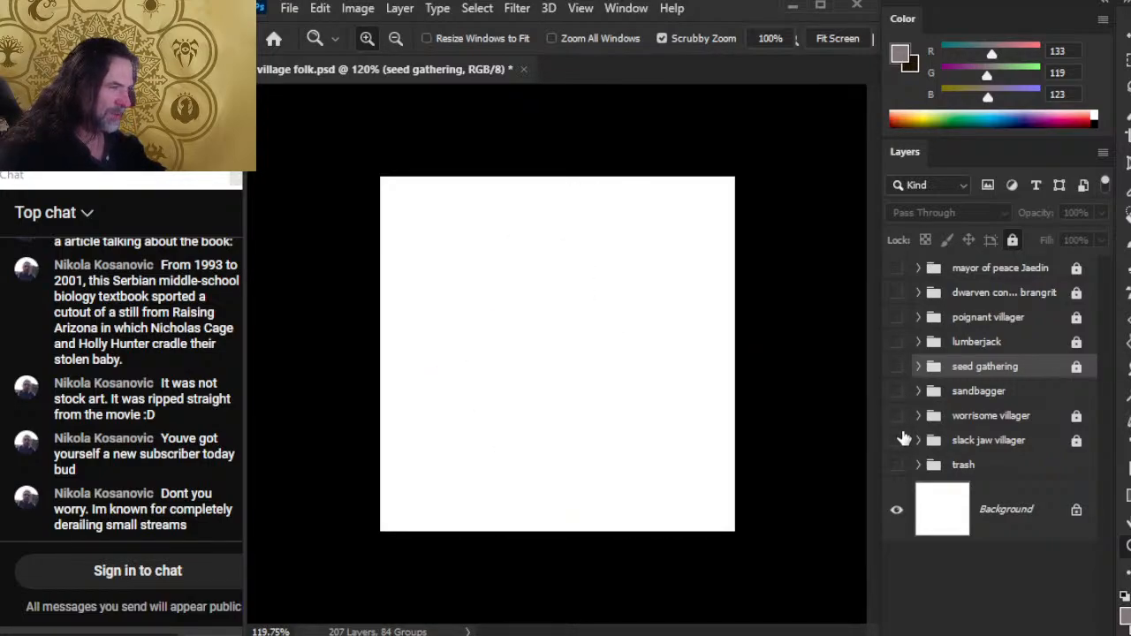
{"action": "left_click", "coordinate": [897, 441]}
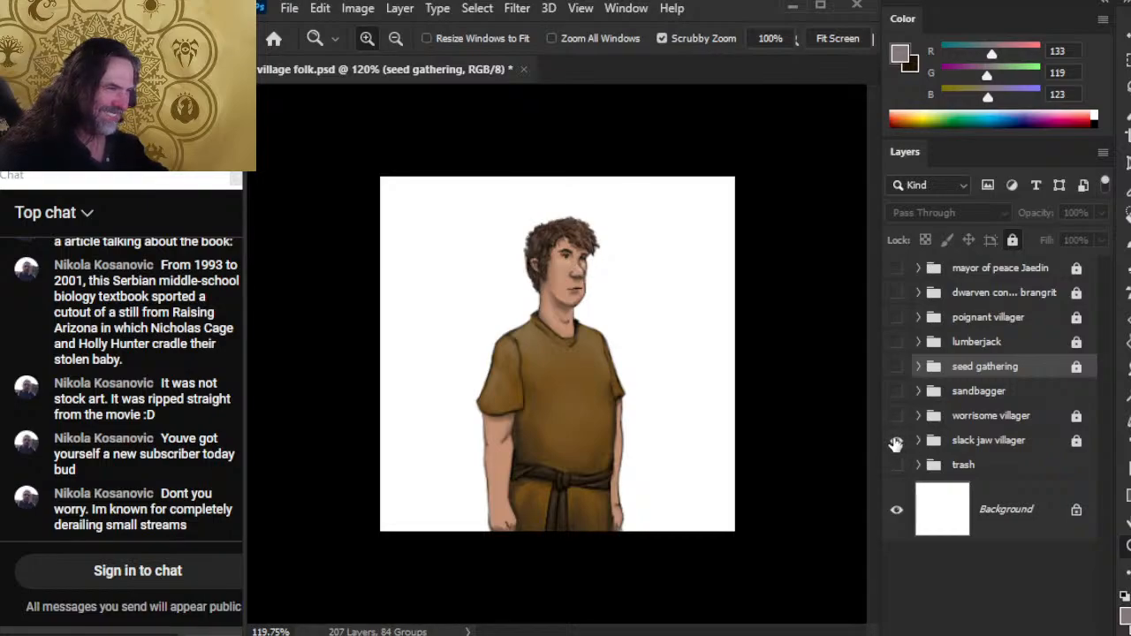
- Go back up through the finished characters from worrisome villager to poignant villager, showing and hiding each in turn
{"action": "left_click", "coordinate": [896, 442]}
{"action": "left_click", "coordinate": [897, 417]}
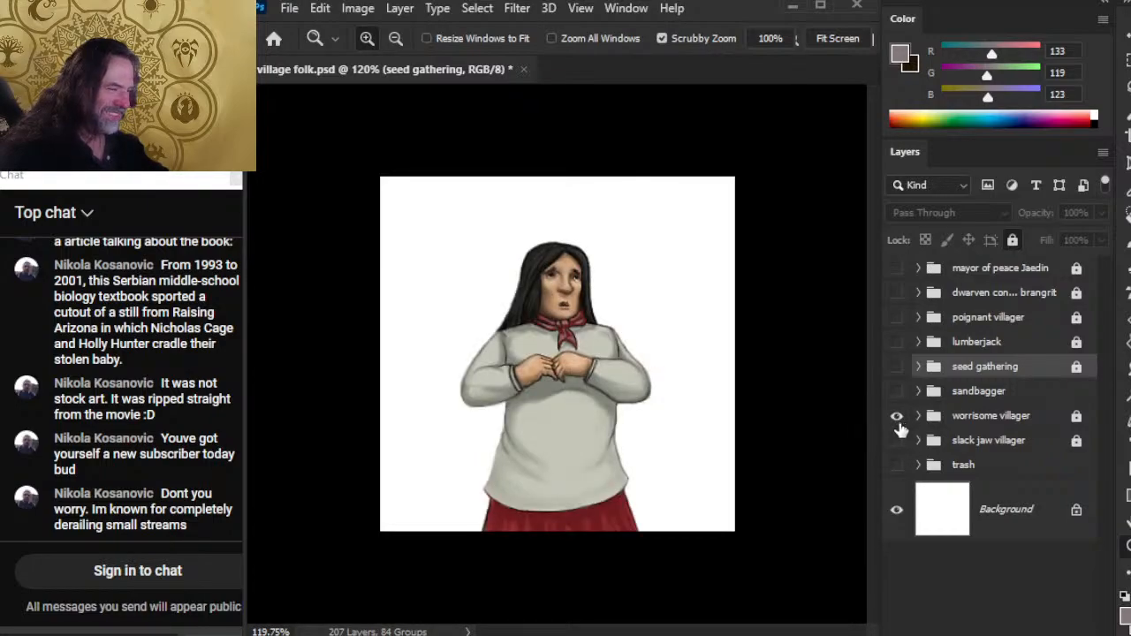
{"action": "left_click", "coordinate": [898, 417]}
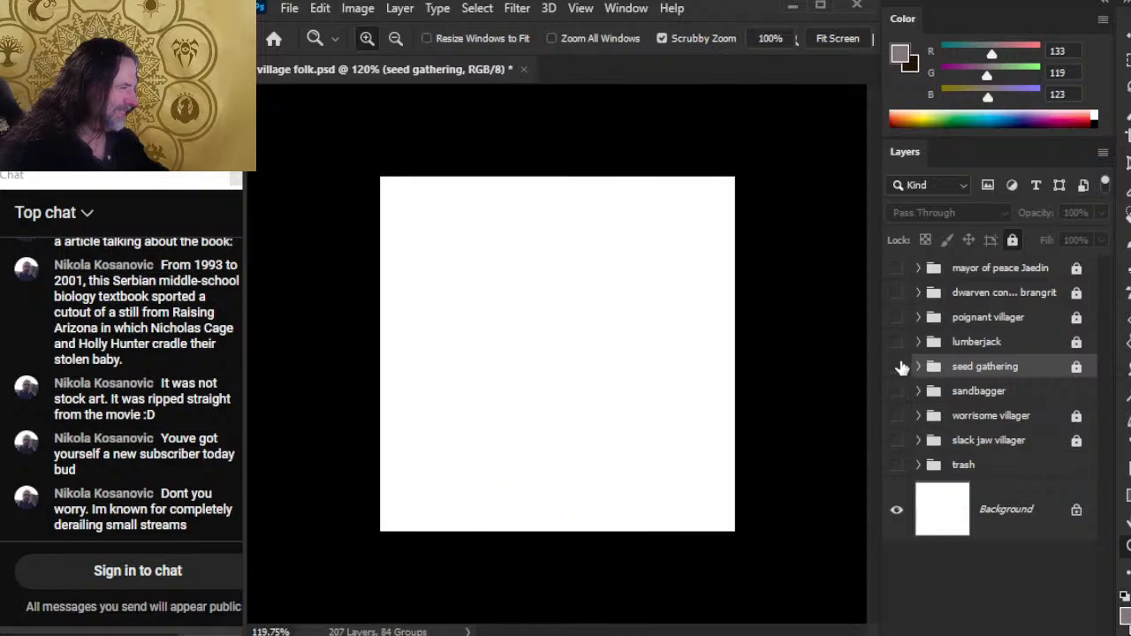
{"action": "left_click", "coordinate": [898, 367]}
{"action": "left_click", "coordinate": [898, 367]}
{"action": "left_click", "coordinate": [897, 343]}
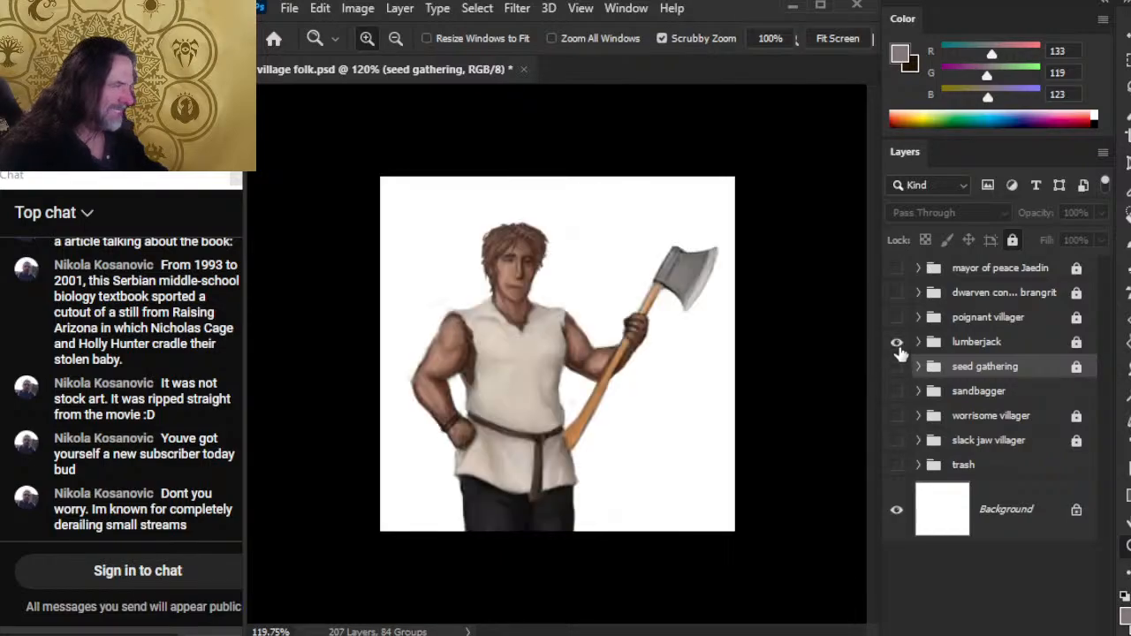
{"action": "left_click", "coordinate": [897, 342]}
{"action": "left_click", "coordinate": [897, 318]}
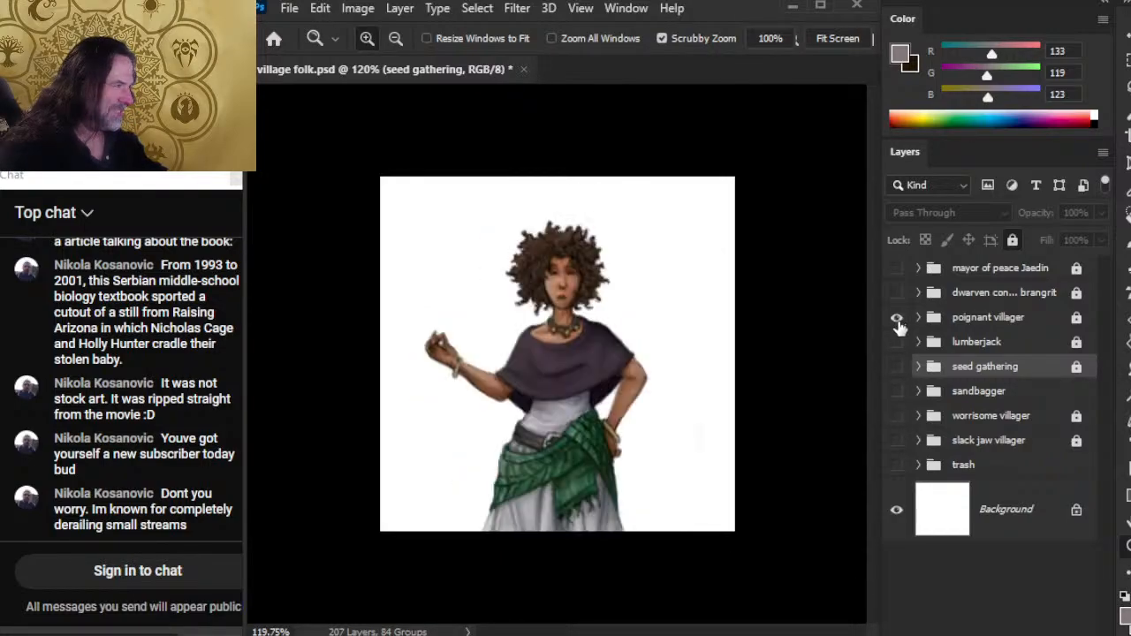
{"action": "left_click", "coordinate": [897, 321]}
- Show the sandbagger group and expand it to list its BW, Color and trash subgroups
{"action": "left_click", "coordinate": [897, 367]}
{"action": "left_click", "coordinate": [898, 366]}
{"action": "left_click", "coordinate": [897, 392]}
{"action": "left_click", "coordinate": [919, 392]}
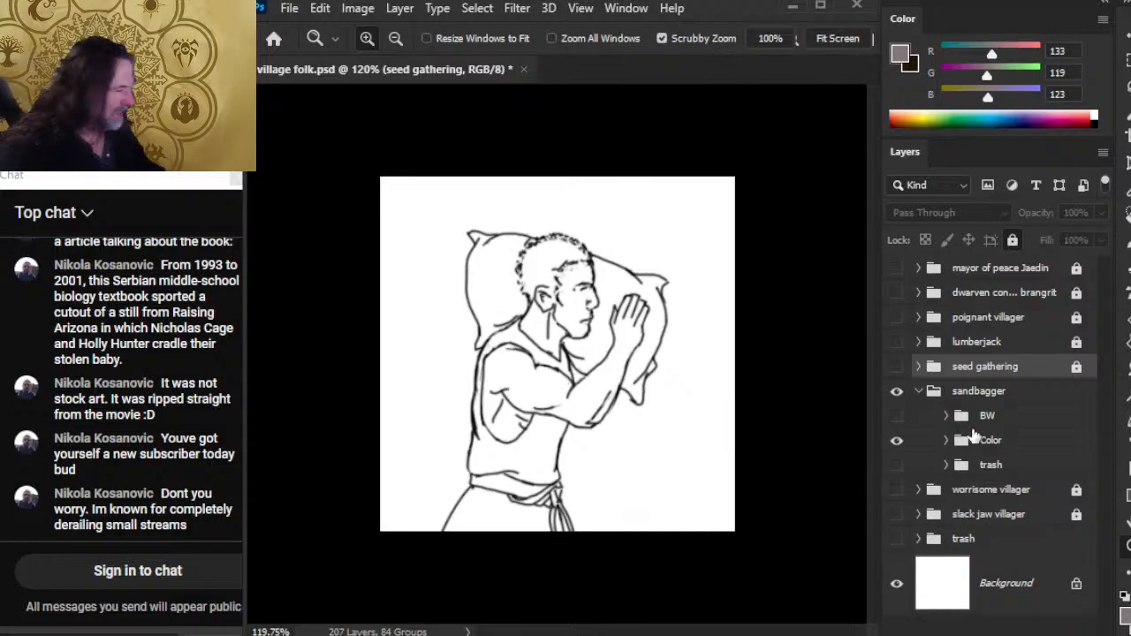
- Try the poignant villager and lumberjack over the sandbagger line art, and keep the seed gathering group shown over it instead
{"action": "left_click", "coordinate": [897, 320]}
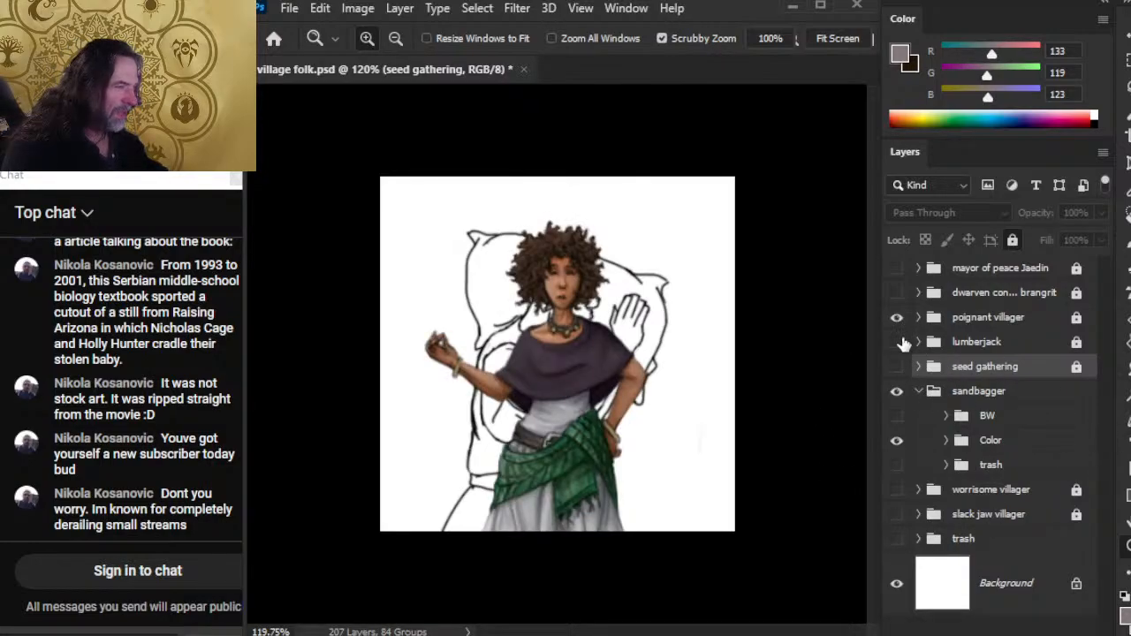
{"action": "left_click", "coordinate": [897, 318]}
{"action": "left_click", "coordinate": [897, 342]}
{"action": "left_click", "coordinate": [897, 343]}
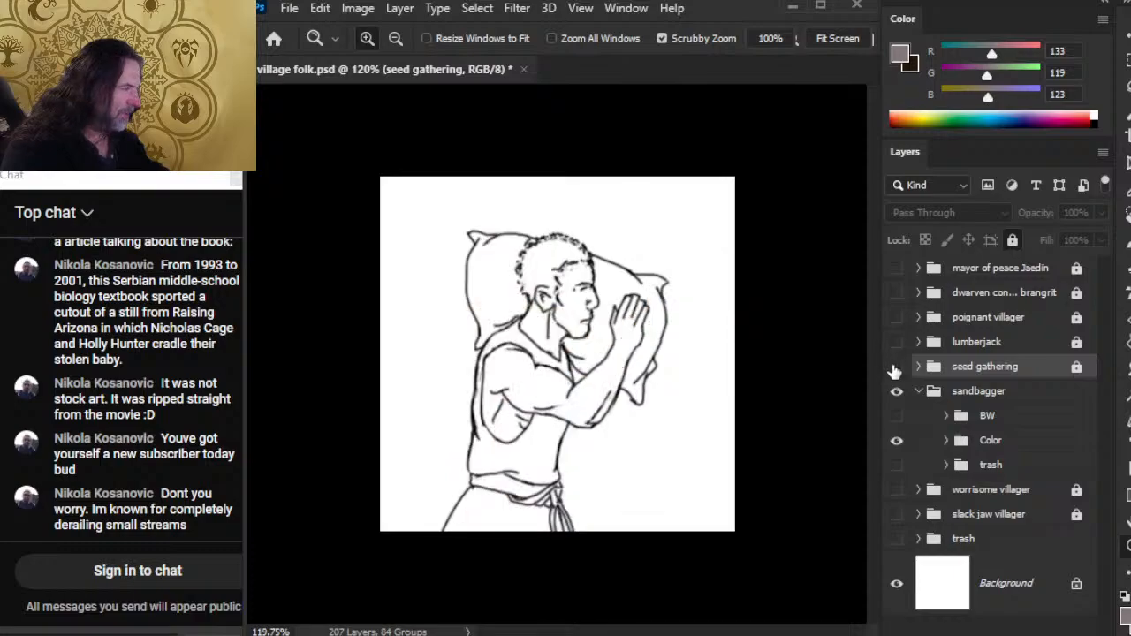
{"action": "left_click", "coordinate": [898, 366]}
{"action": "left_click", "coordinate": [551, 280]}
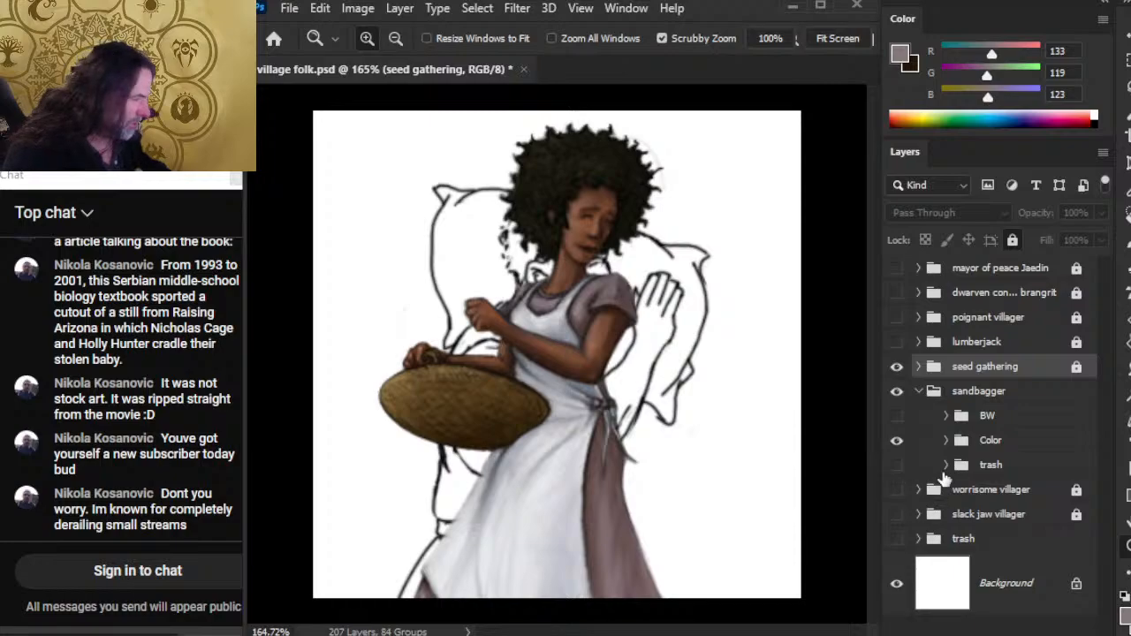
- Hide sandbagger's Color group and examine the rough sketch layers in its trash group
{"action": "left_click", "coordinate": [898, 443]}
{"action": "left_click", "coordinate": [897, 466]}
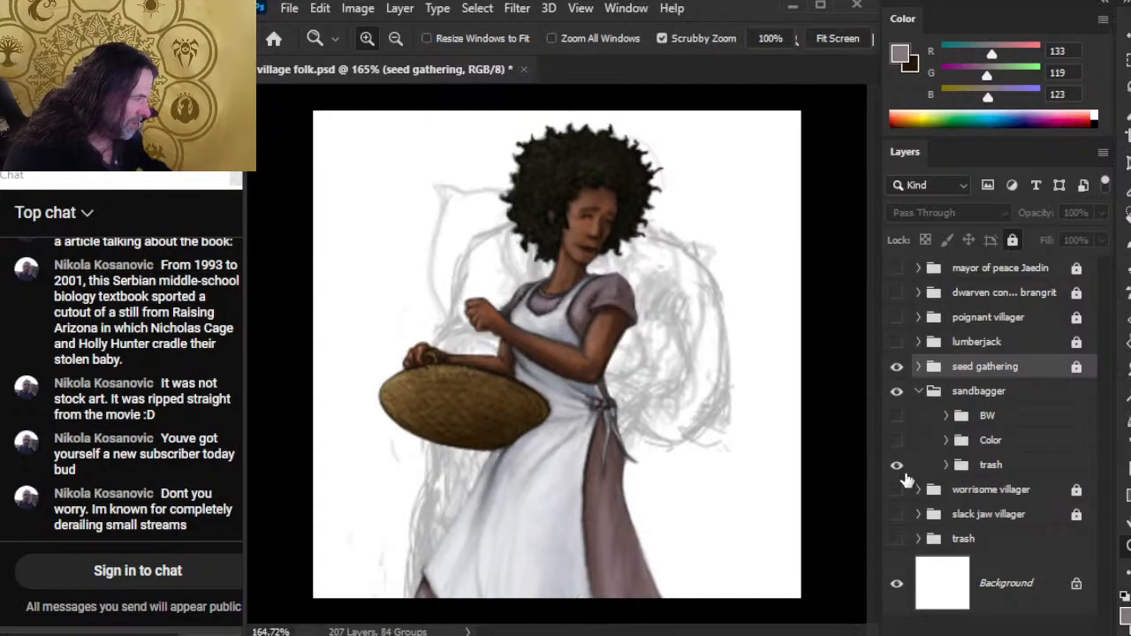
{"action": "left_click", "coordinate": [898, 466]}
{"action": "left_click", "coordinate": [946, 465]}
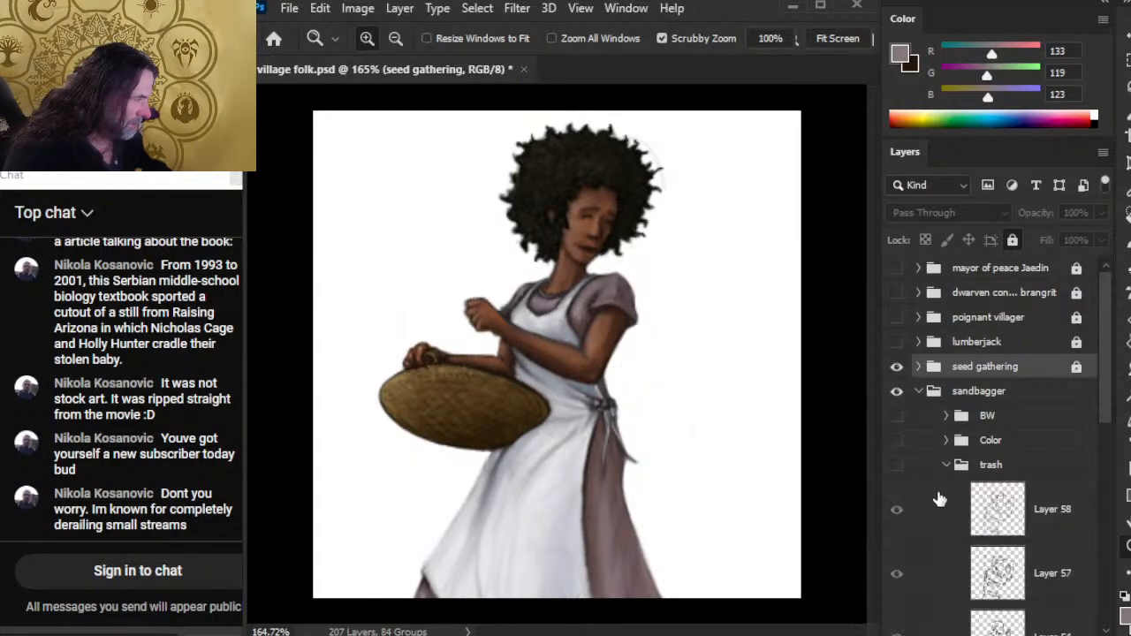
{"action": "left_click", "coordinate": [947, 465]}
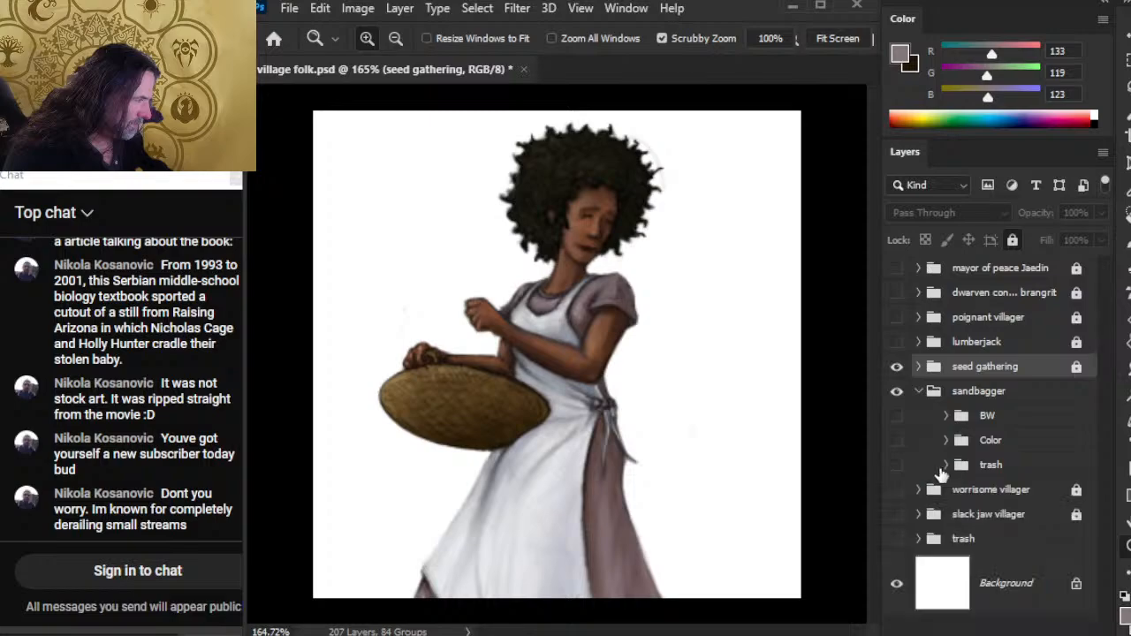
{"action": "left_click", "coordinate": [898, 467]}
{"action": "left_click", "coordinate": [898, 467]}
- Expand and show sandbagger's Color group, and check the Group 36 copy sketches under Layer 132
{"action": "left_click", "coordinate": [958, 447]}
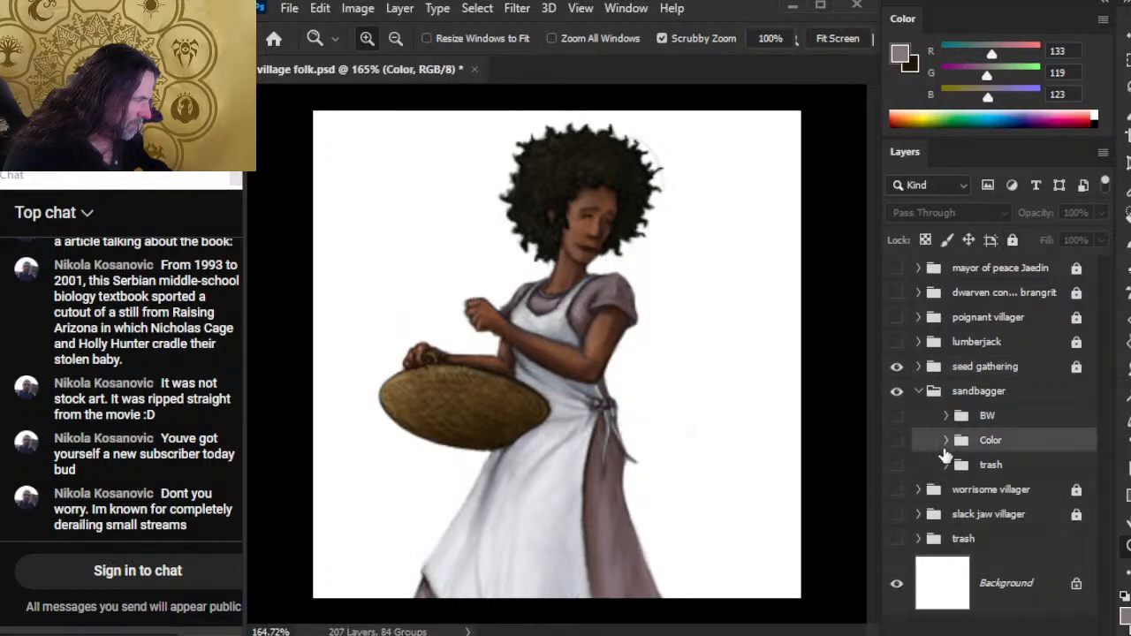
{"action": "left_click", "coordinate": [947, 440]}
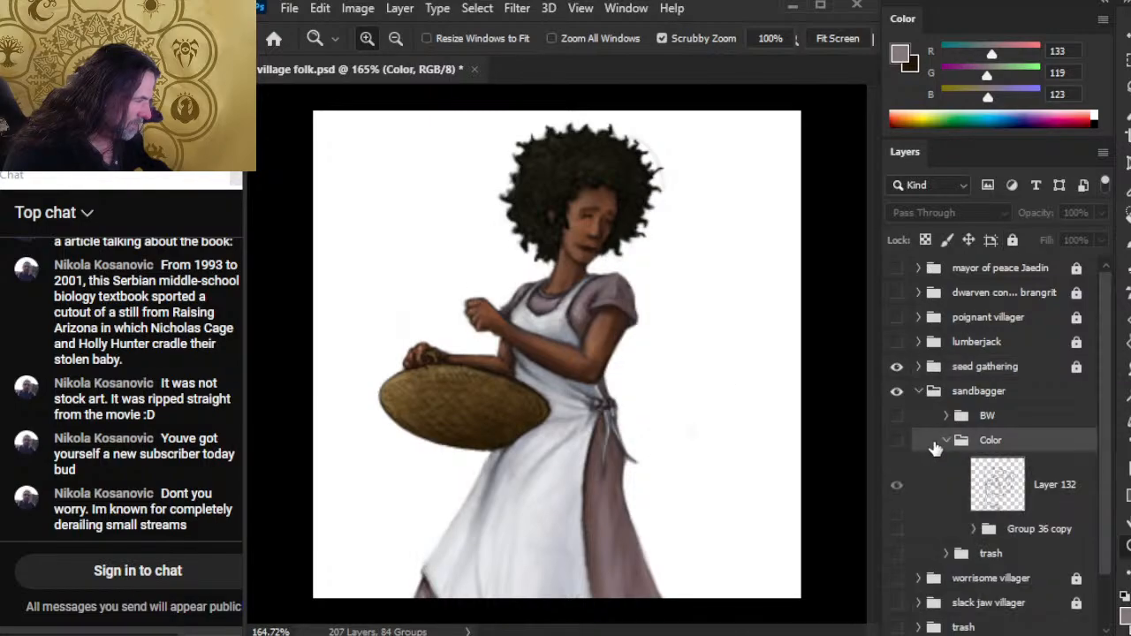
{"action": "left_click", "coordinate": [898, 530]}
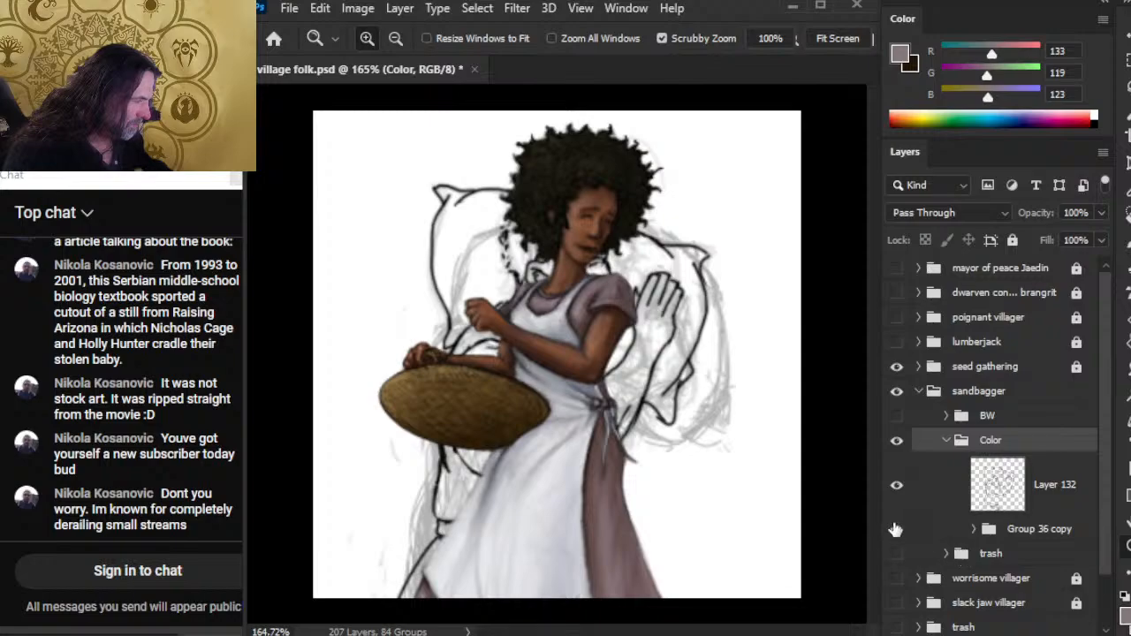
{"action": "left_click", "coordinate": [897, 529]}
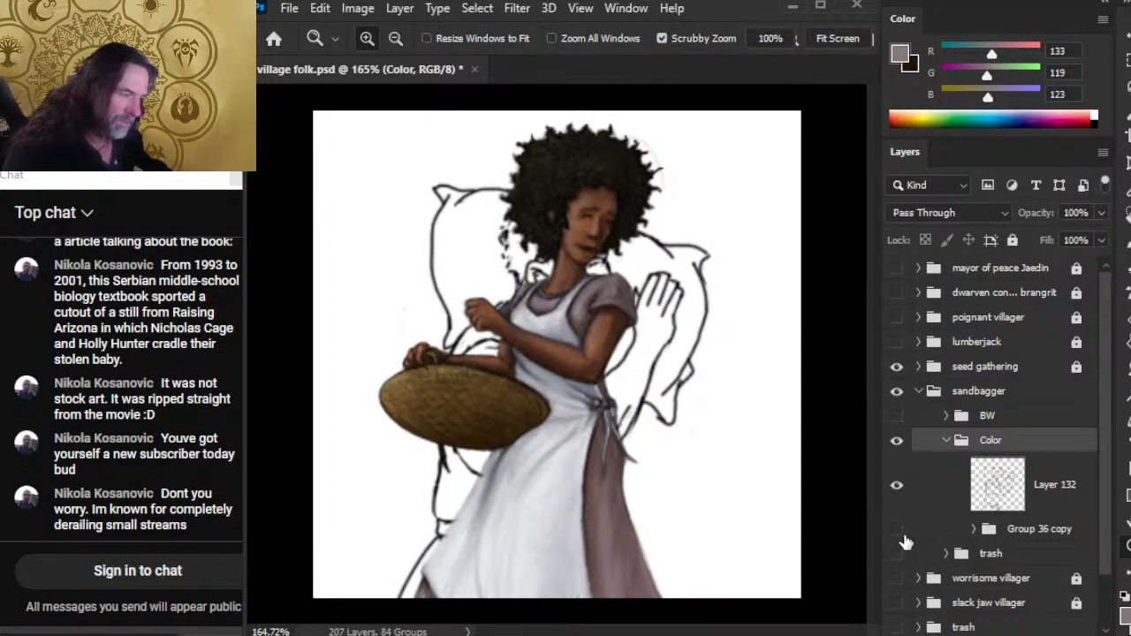
- Examine the layers inside Group 36 copy and compare its rough sketch with the Layer 132 line art
{"action": "scroll", "coordinate": [1110, 530], "scroll_direction": "down", "scroll_amount": 2}
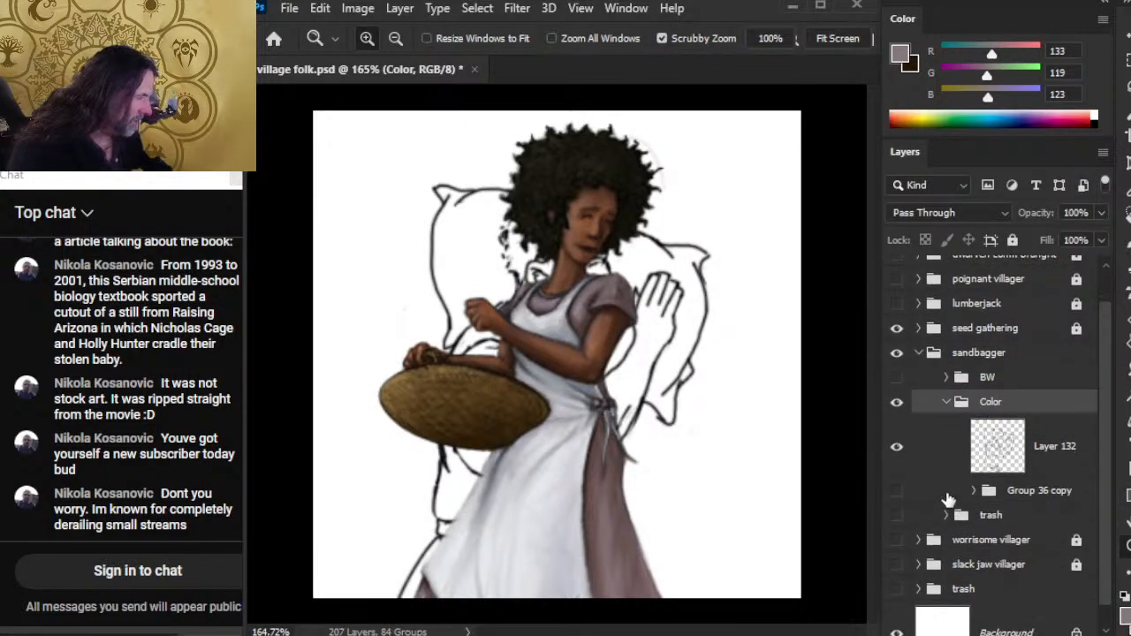
{"action": "left_click", "coordinate": [974, 491]}
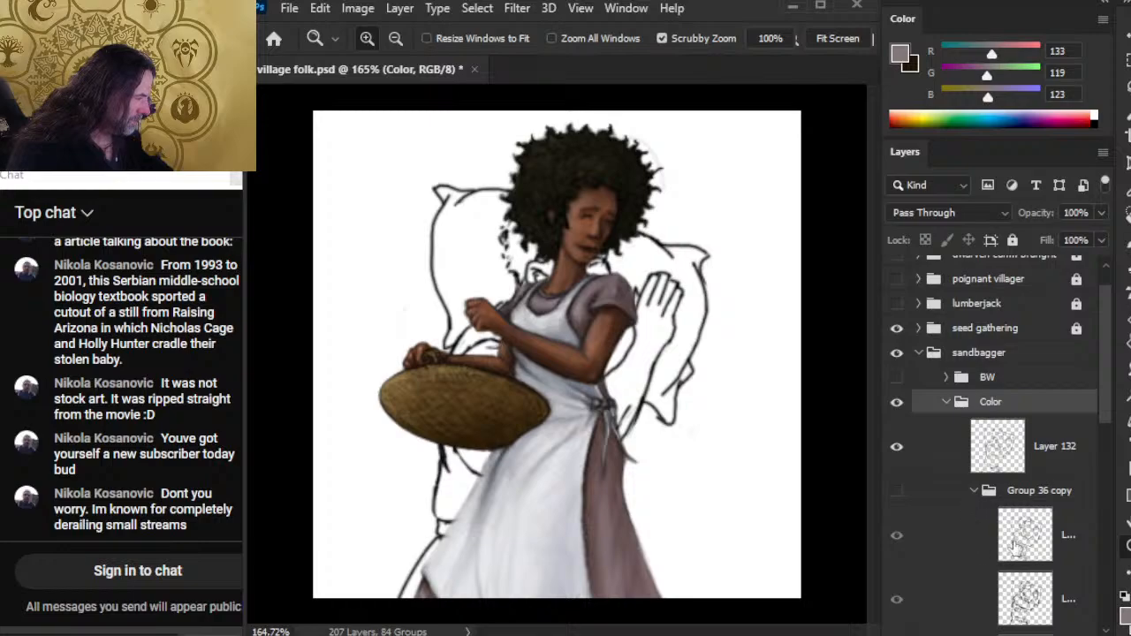
{"action": "mouse_move", "coordinate": [1101, 396]}
{"action": "left_mouse_down"}
{"action": "mouse_move", "coordinate": [1092, 588]}
{"action": "mouse_move", "coordinate": [1100, 469]}
{"action": "mouse_move", "coordinate": [1085, 575]}
{"action": "mouse_move", "coordinate": [1094, 610]}
{"action": "left_mouse_up"}
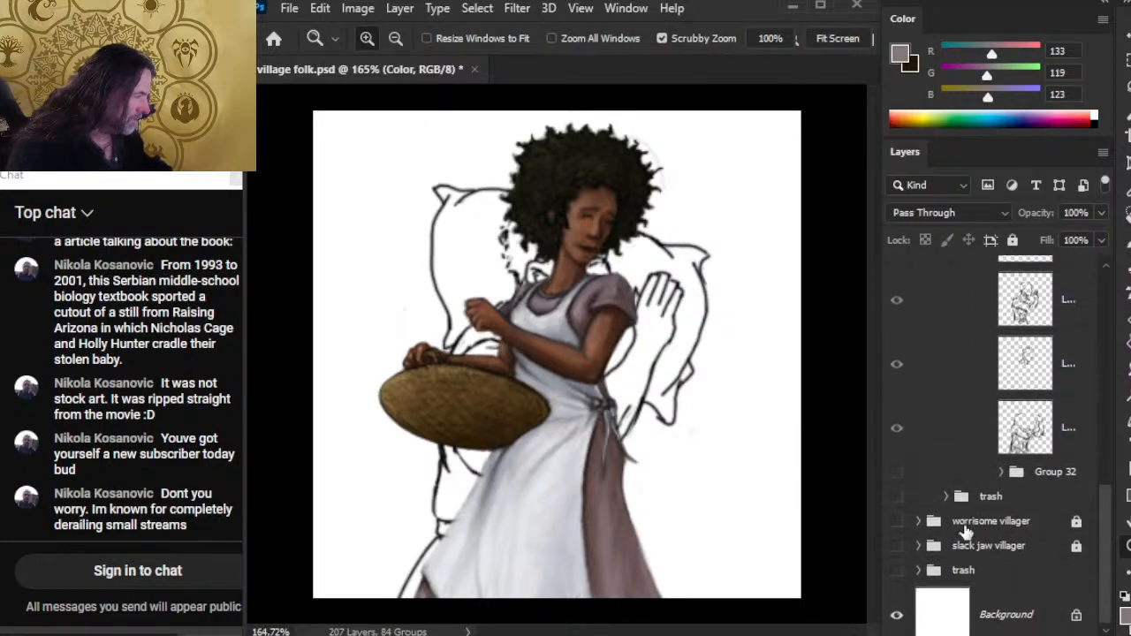
{"action": "left_click", "coordinate": [896, 474]}
{"action": "left_click", "coordinate": [896, 474]}
{"action": "scroll", "coordinate": [1112, 527], "scroll_direction": "up", "scroll_amount": 10}
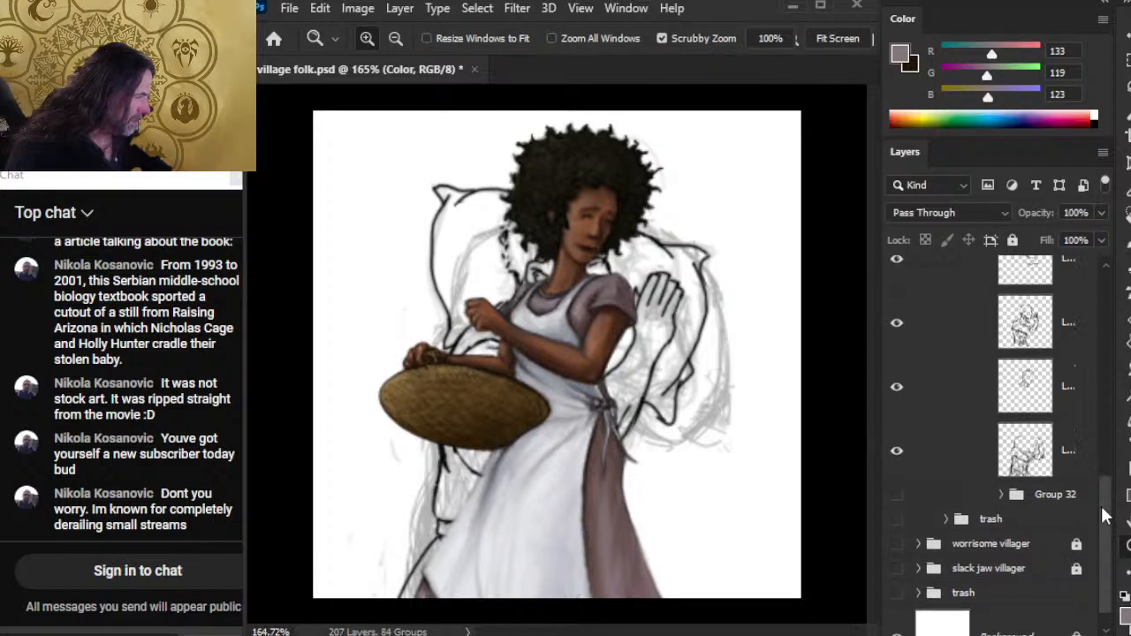
{"action": "left_click", "coordinate": [975, 362]}
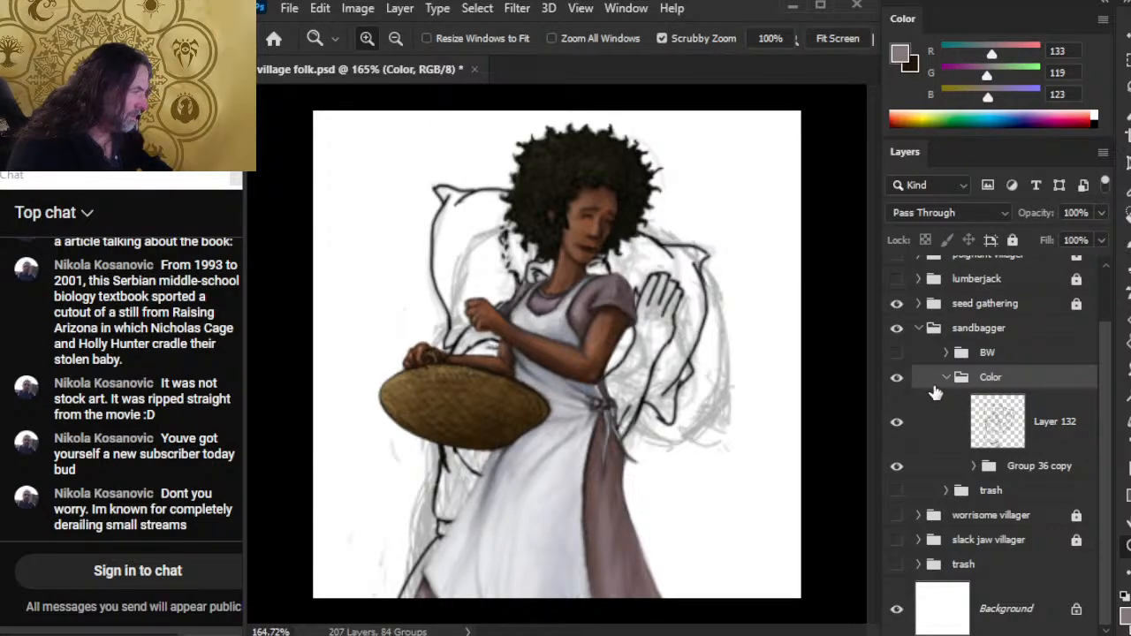
{"action": "left_click", "coordinate": [897, 424]}
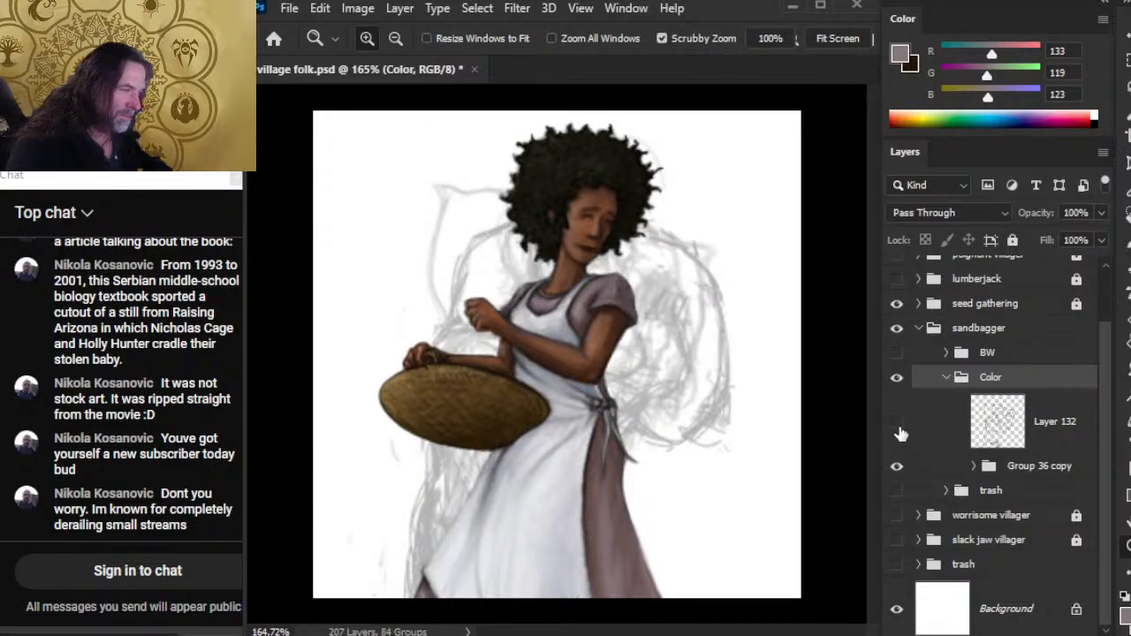
{"action": "left_click", "coordinate": [899, 429]}
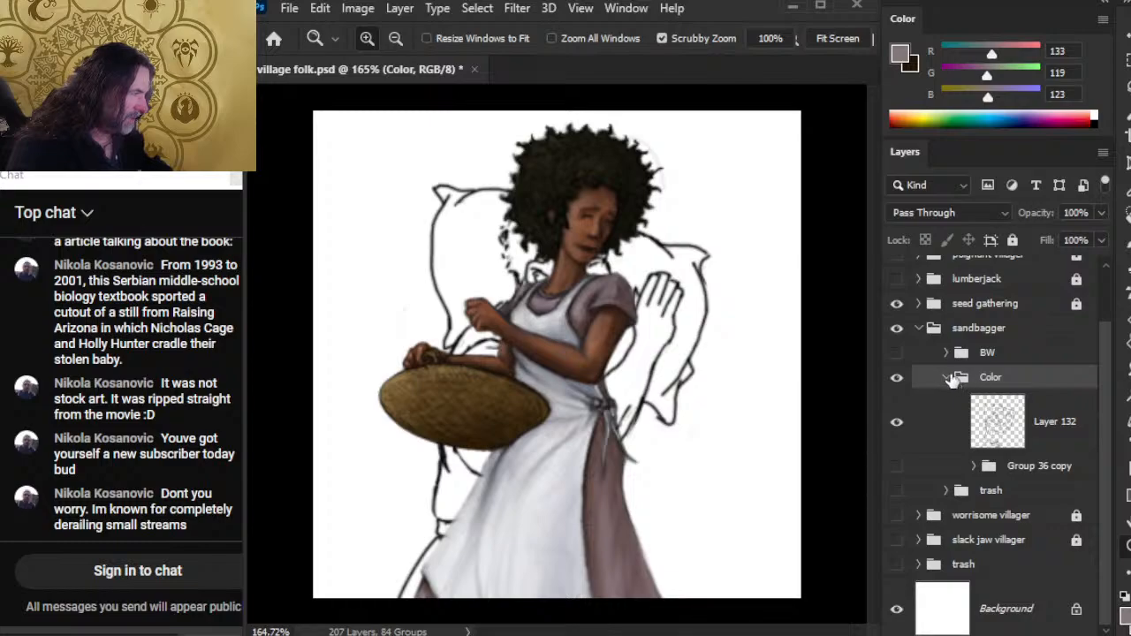
- Expand the seed gathering group and its Color group, and check what the color subgroup contributes
{"action": "left_click", "coordinate": [929, 310]}
{"action": "left_click", "coordinate": [919, 303]}
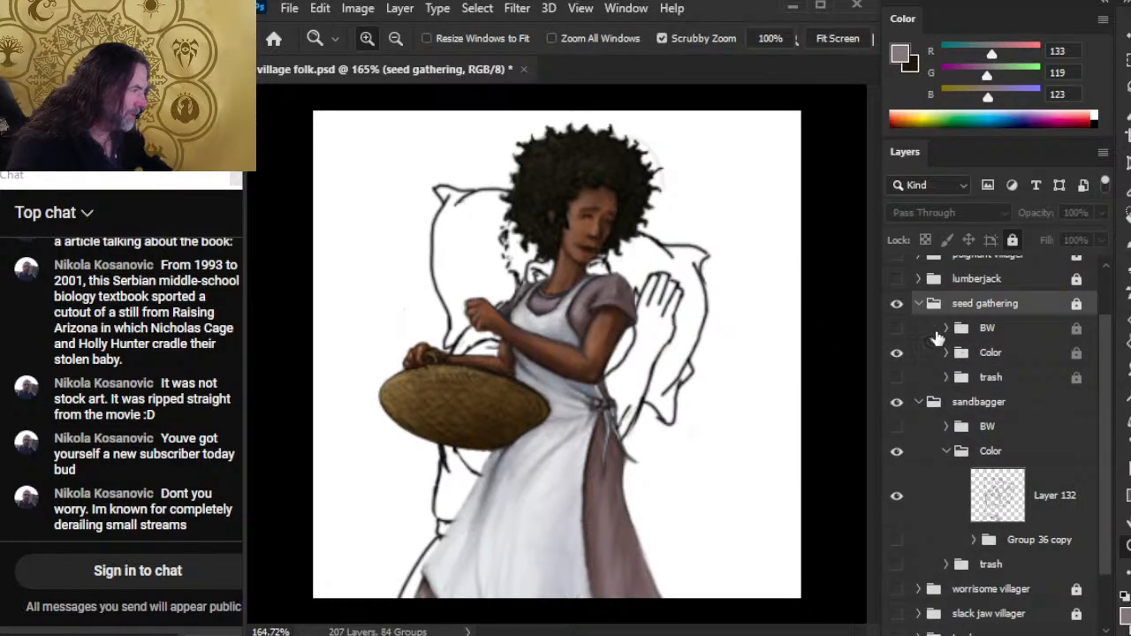
{"action": "left_click", "coordinate": [946, 353]}
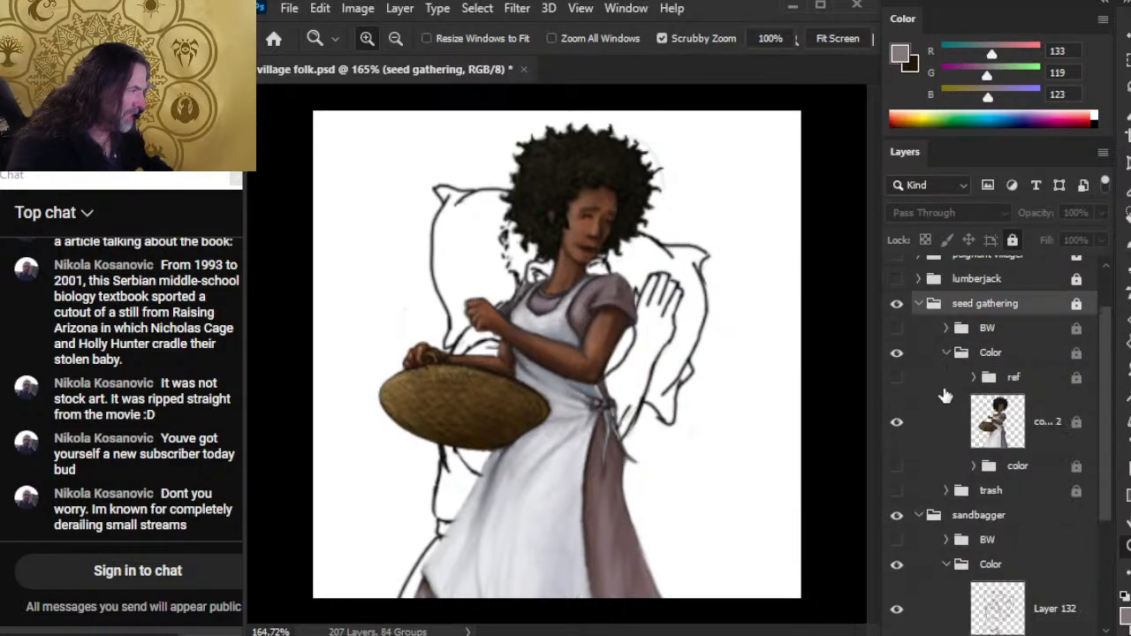
{"action": "left_click", "coordinate": [895, 469]}
{"action": "left_click", "coordinate": [896, 469]}
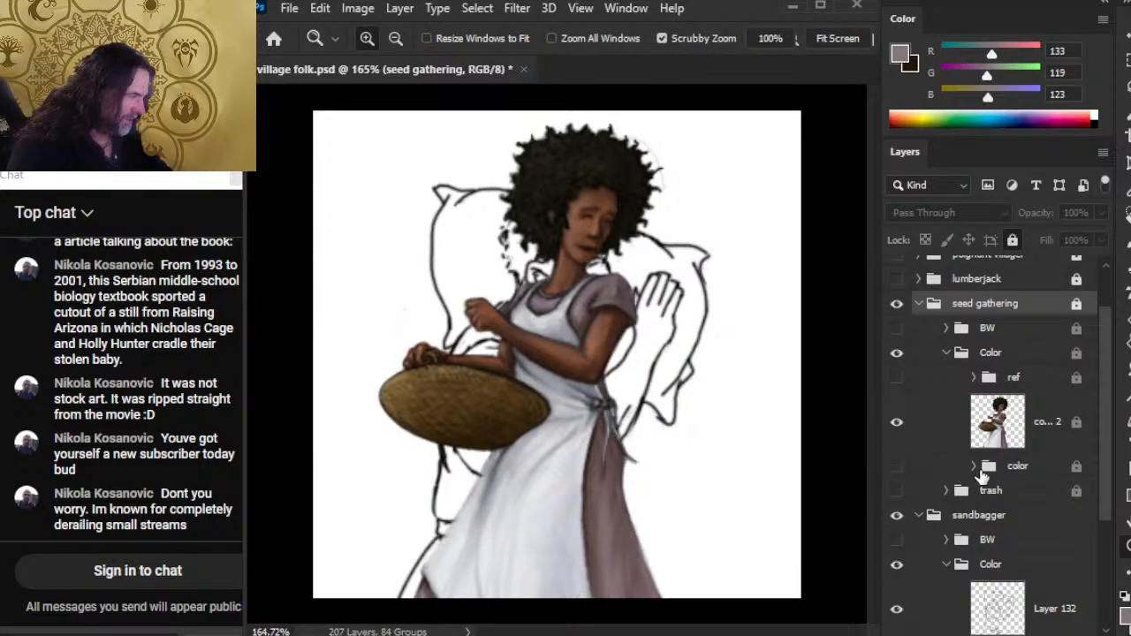
- Open and show seed gathering's trash group, and select the color group inside it that holds the swatches
{"action": "left_click", "coordinate": [975, 467]}
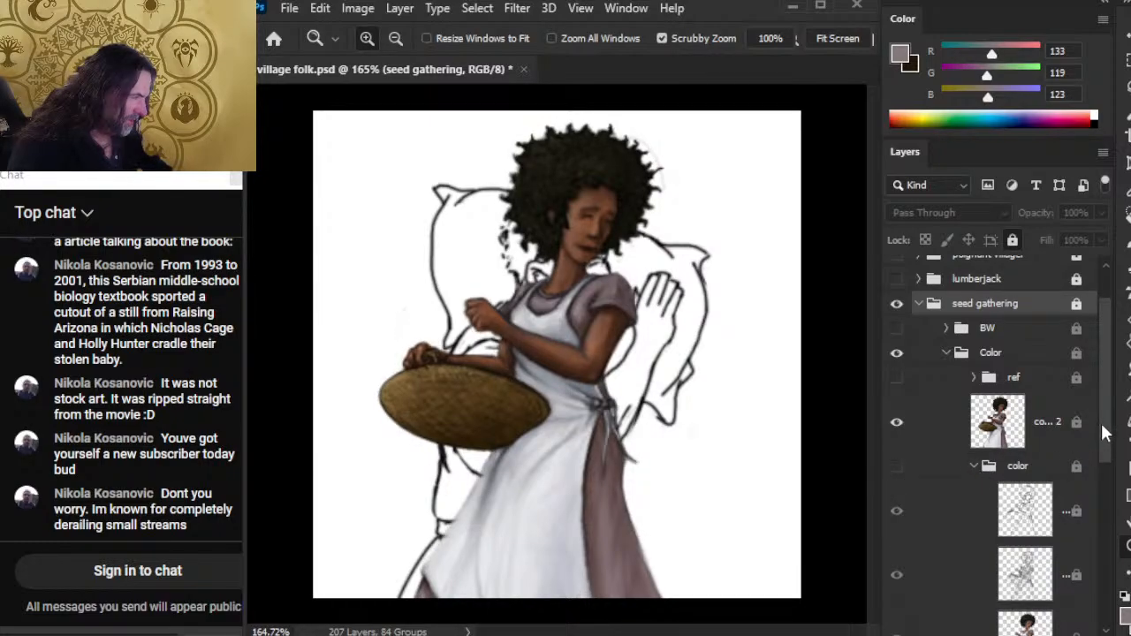
{"action": "scroll", "coordinate": [1103, 433], "scroll_direction": "down", "scroll_amount": 5}
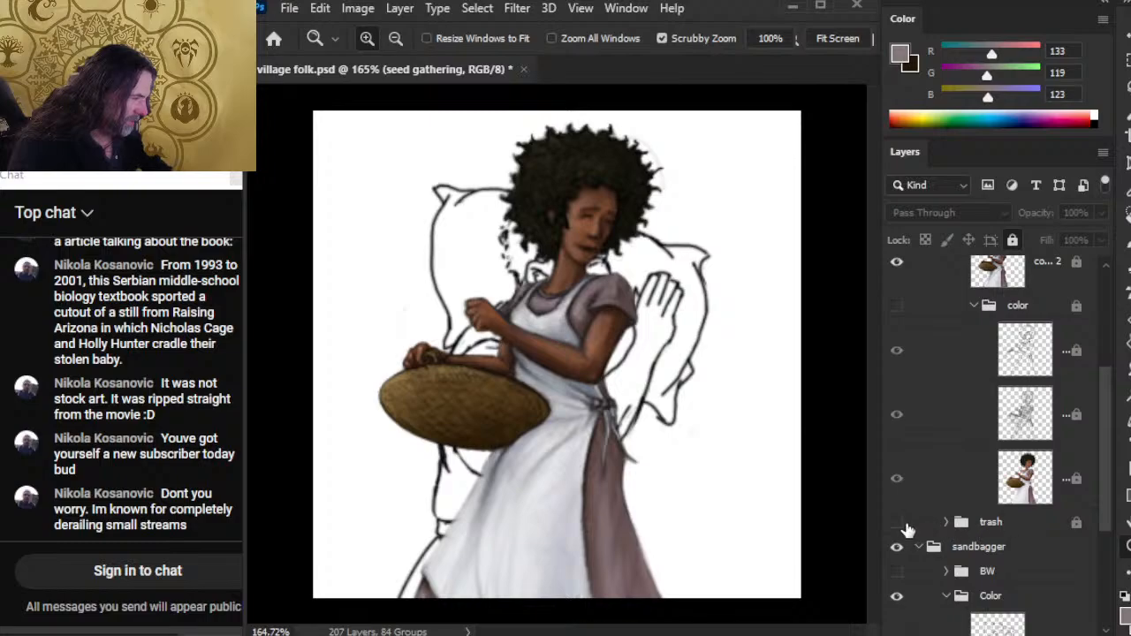
{"action": "left_click", "coordinate": [946, 521]}
{"action": "left_click", "coordinate": [896, 523]}
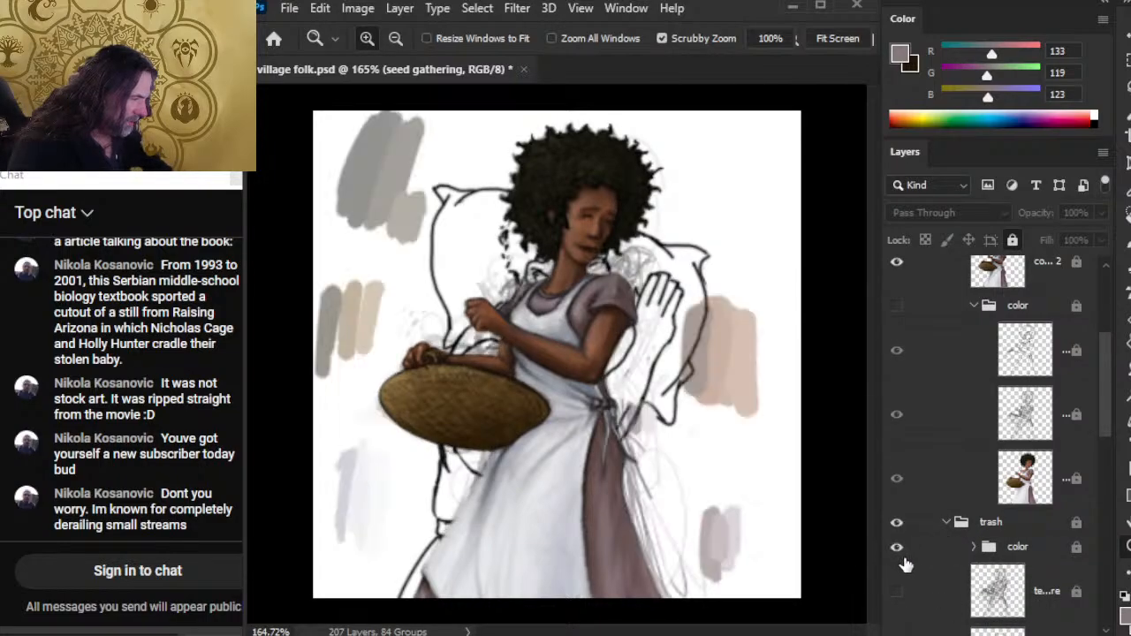
{"action": "left_click", "coordinate": [1036, 548]}
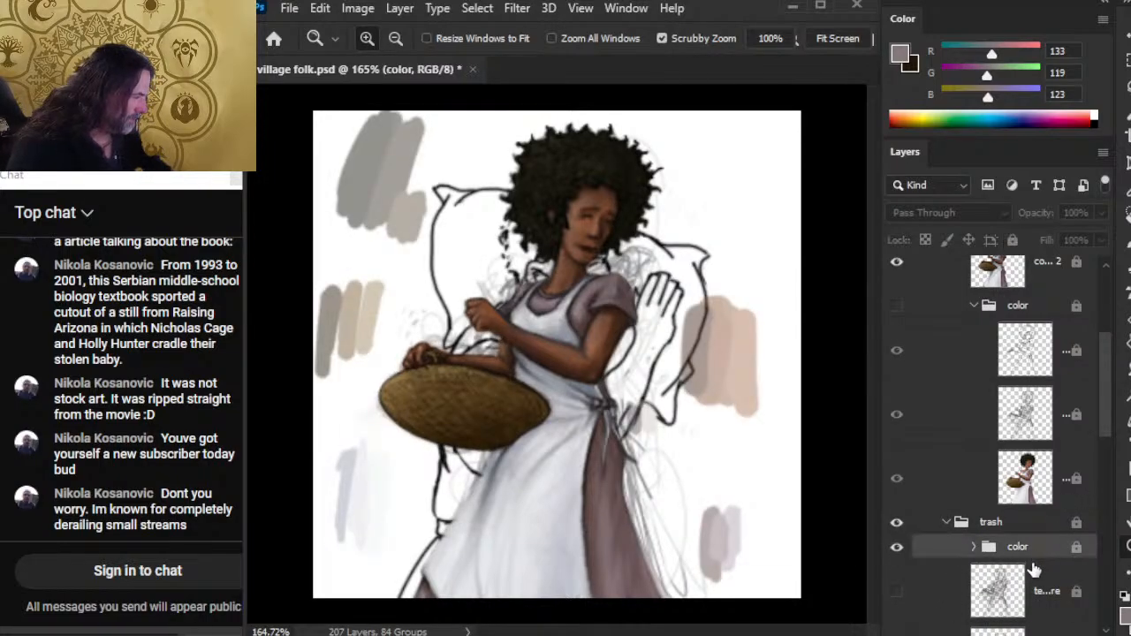
- Move the swatches' color group out of seed gathering's trash to the top level, directly above the seed gathering group
{"action": "left_click_drag", "start_coordinate": [1046, 541], "coordinate": [1041, 502]}
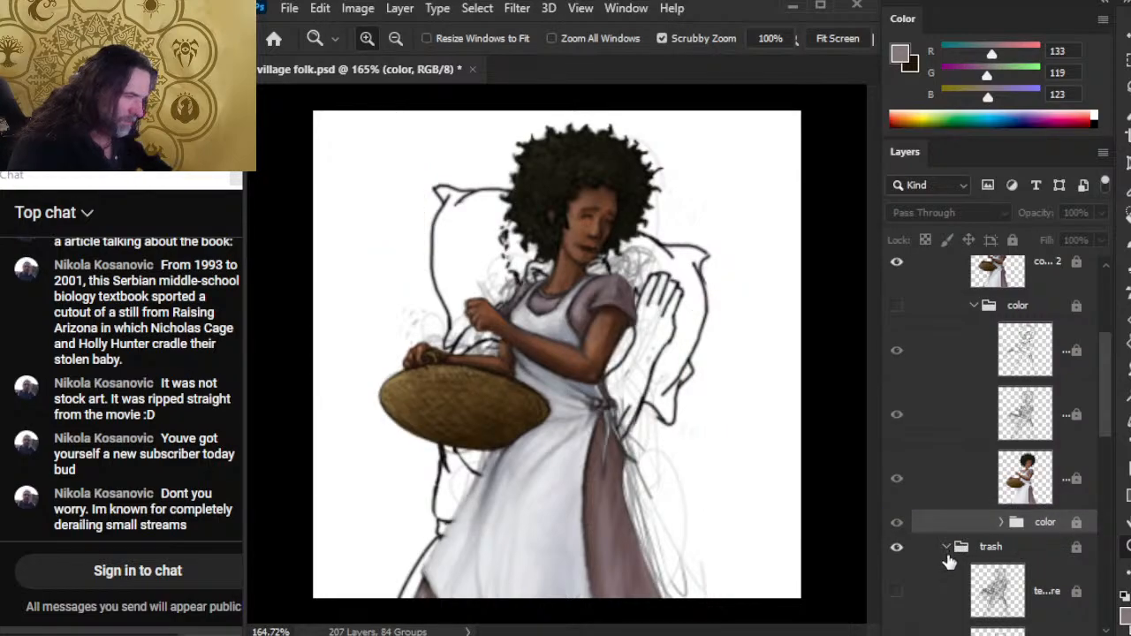
{"action": "left_click", "coordinate": [946, 548]}
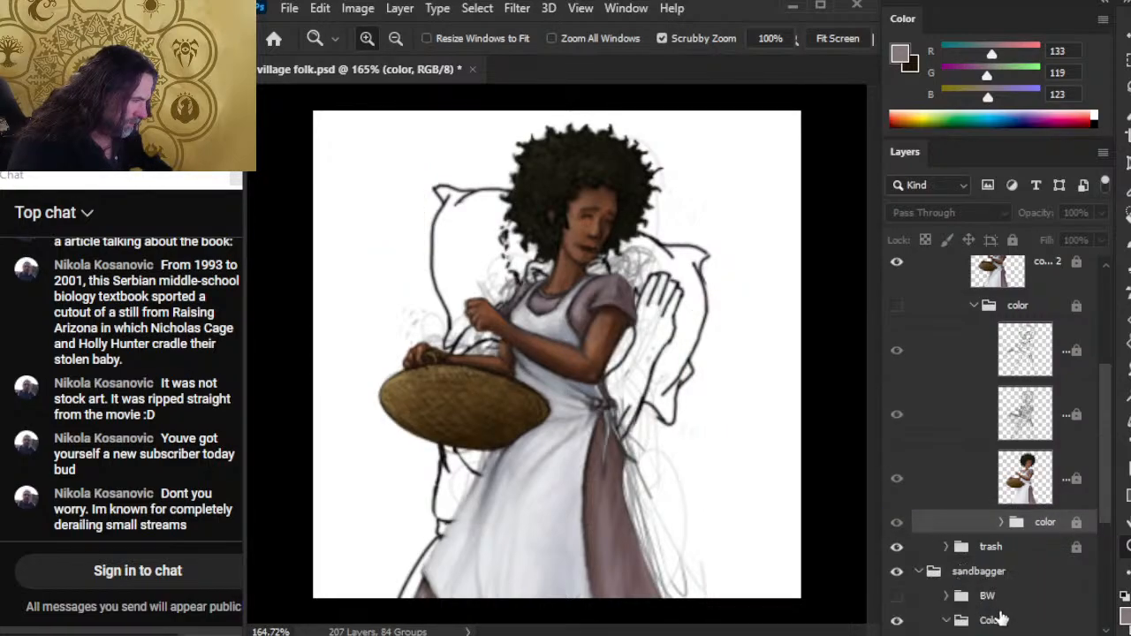
{"action": "scroll", "coordinate": [1110, 510], "scroll_direction": "down", "scroll_amount": 5}
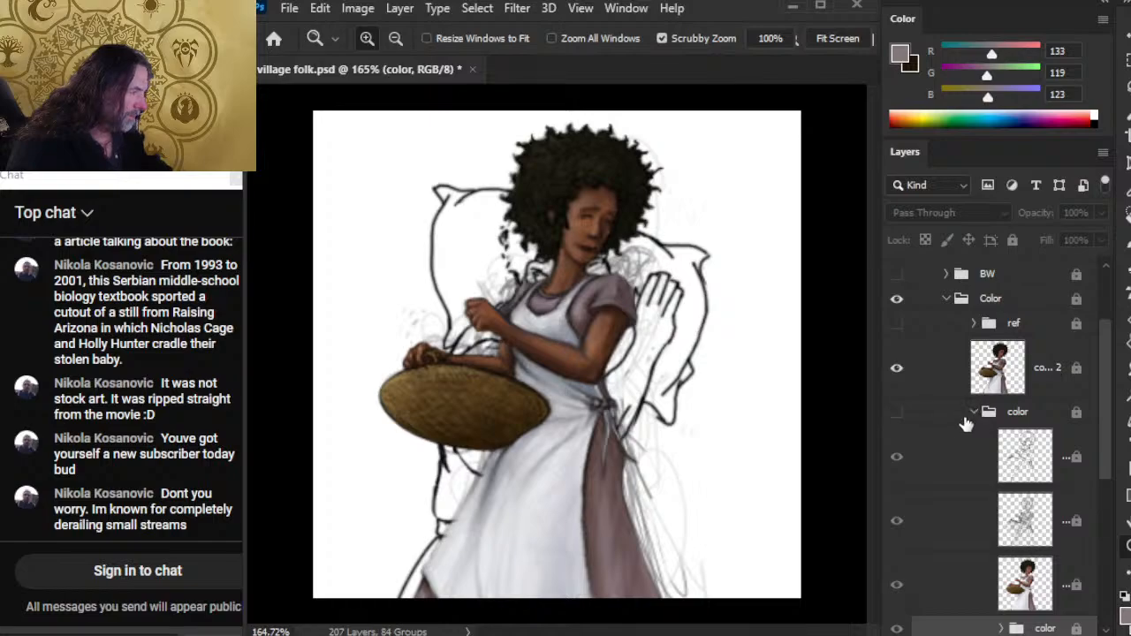
{"action": "left_click_drag", "start_coordinate": [980, 632], "coordinate": [951, 288]}
{"action": "scroll", "coordinate": [1094, 352], "scroll_direction": "up", "scroll_amount": 4}
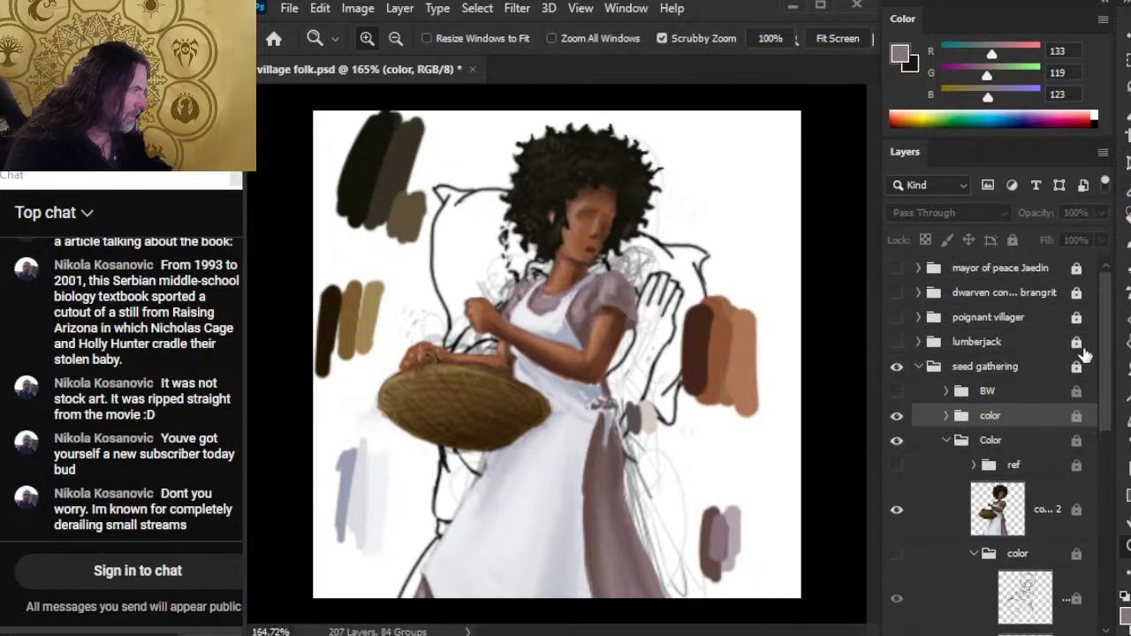
{"action": "left_click_drag", "start_coordinate": [1021, 422], "coordinate": [1017, 362]}
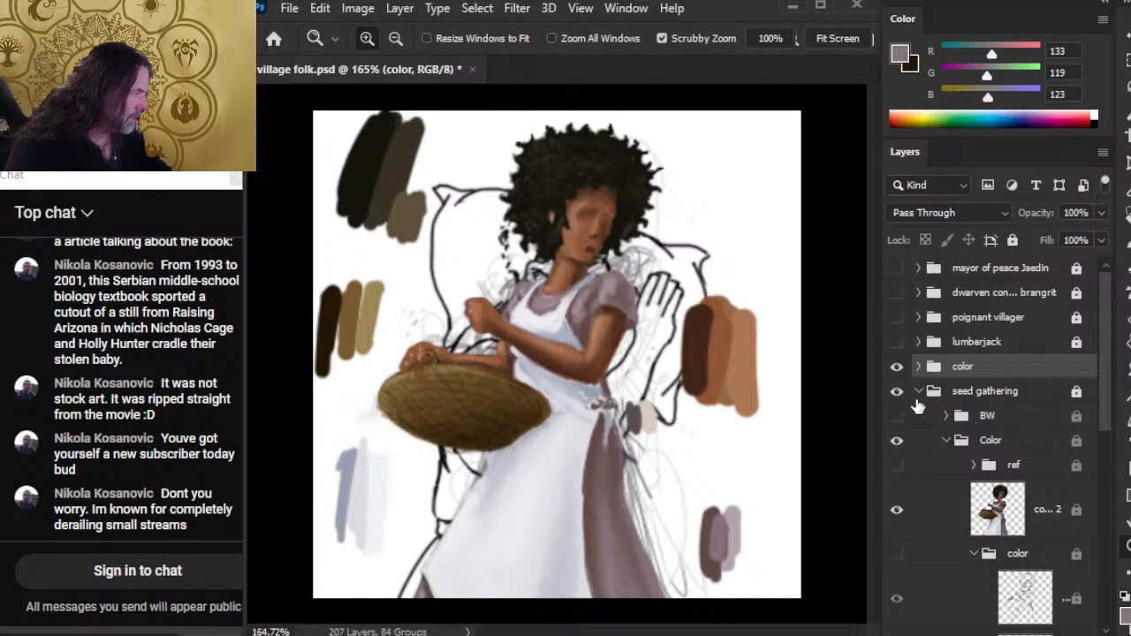
- Collapse and hide the seed gathering group, and check the Layer 132 line art
{"action": "left_click", "coordinate": [920, 391]}
{"action": "left_click", "coordinate": [898, 391]}
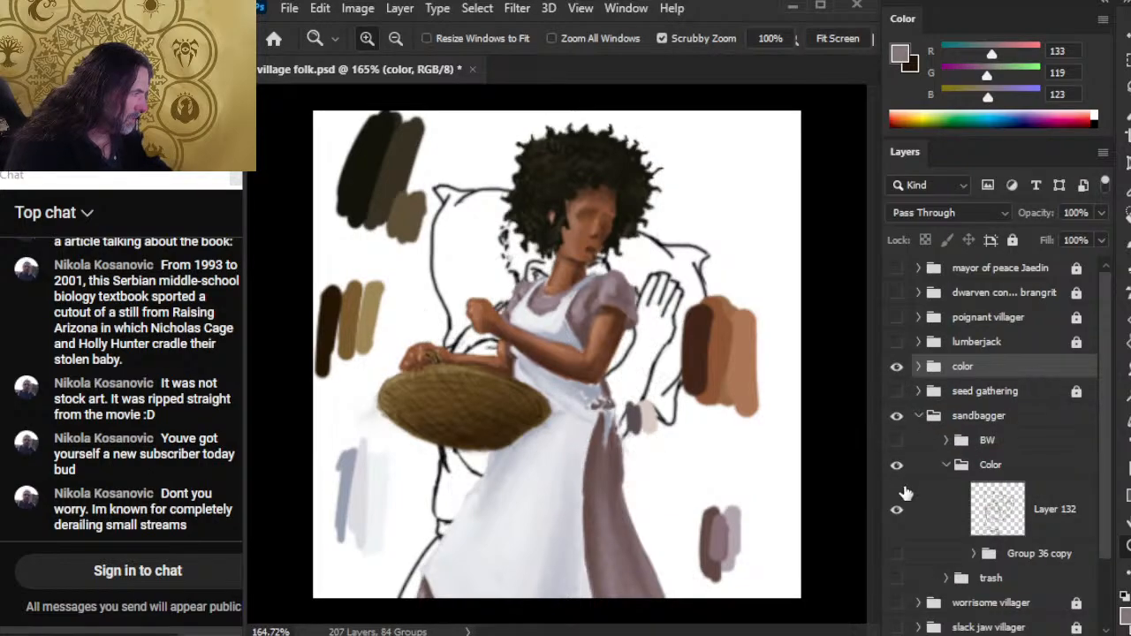
{"action": "left_click", "coordinate": [896, 508]}
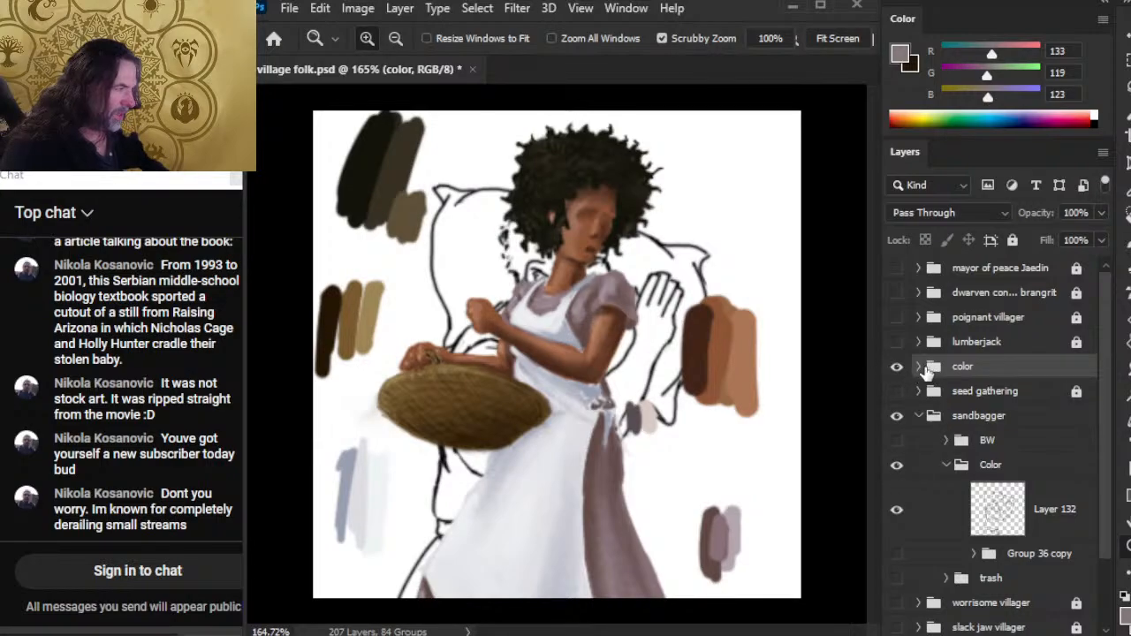
- Expand the color group, check its skin subgroup, and sample the mid-brown skin swatch as the brush color
{"action": "left_click", "coordinate": [920, 367]}
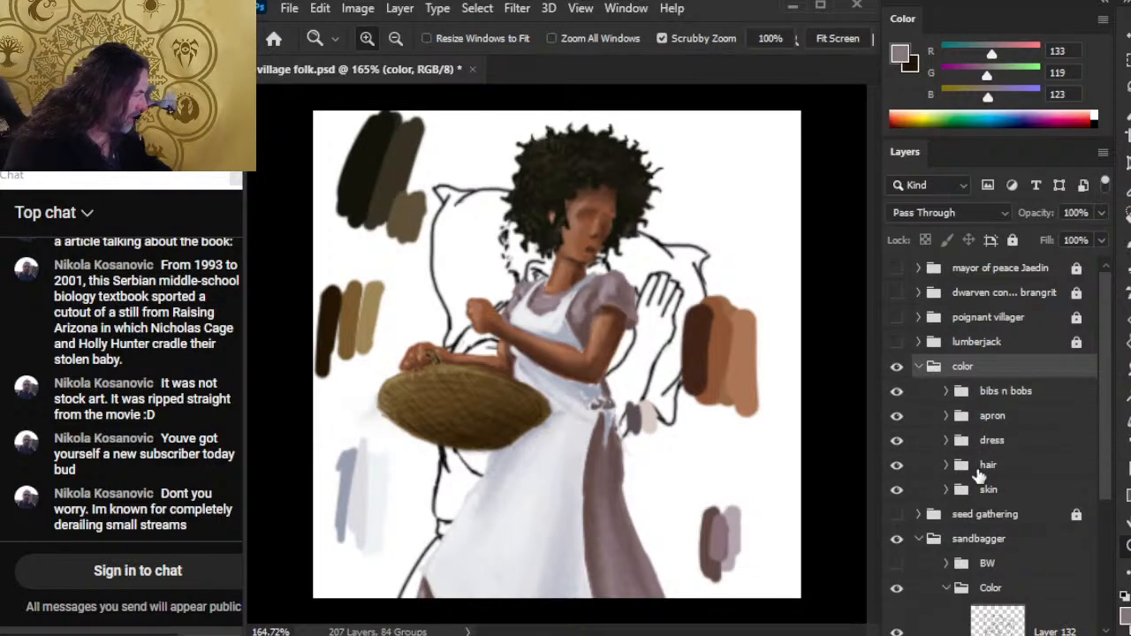
{"action": "left_click", "coordinate": [896, 490]}
{"action": "left_click", "coordinate": [895, 493]}
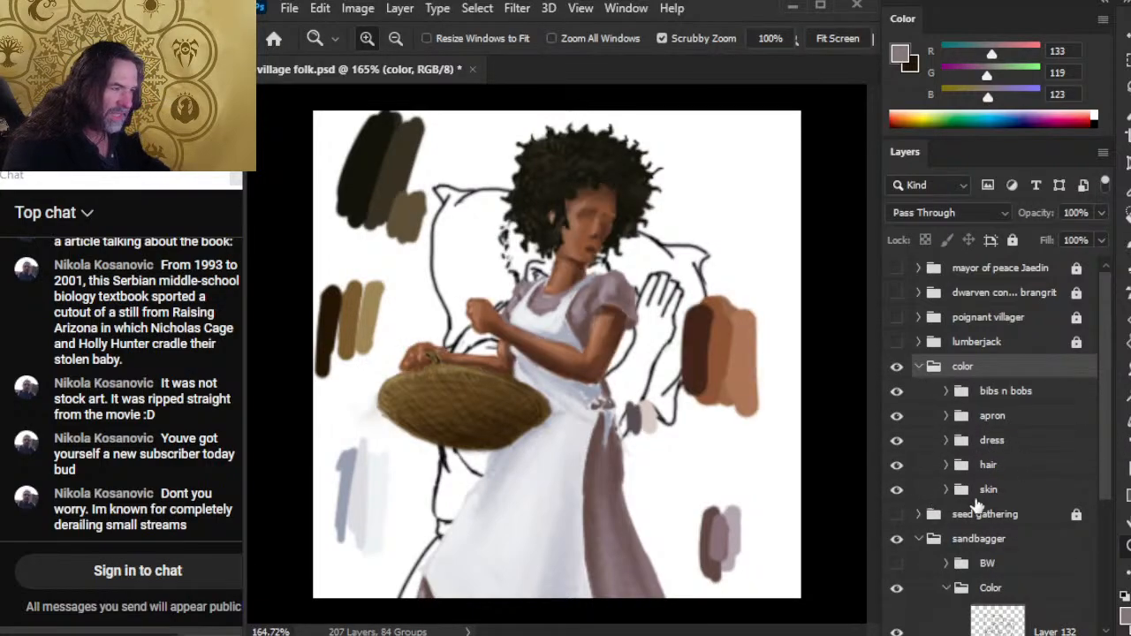
{"action": "left_click", "coordinate": [1026, 493]}
{"action": "key", "text": "b"}
{"action": "left_click", "coordinate": [723, 354], "text": "alt"}
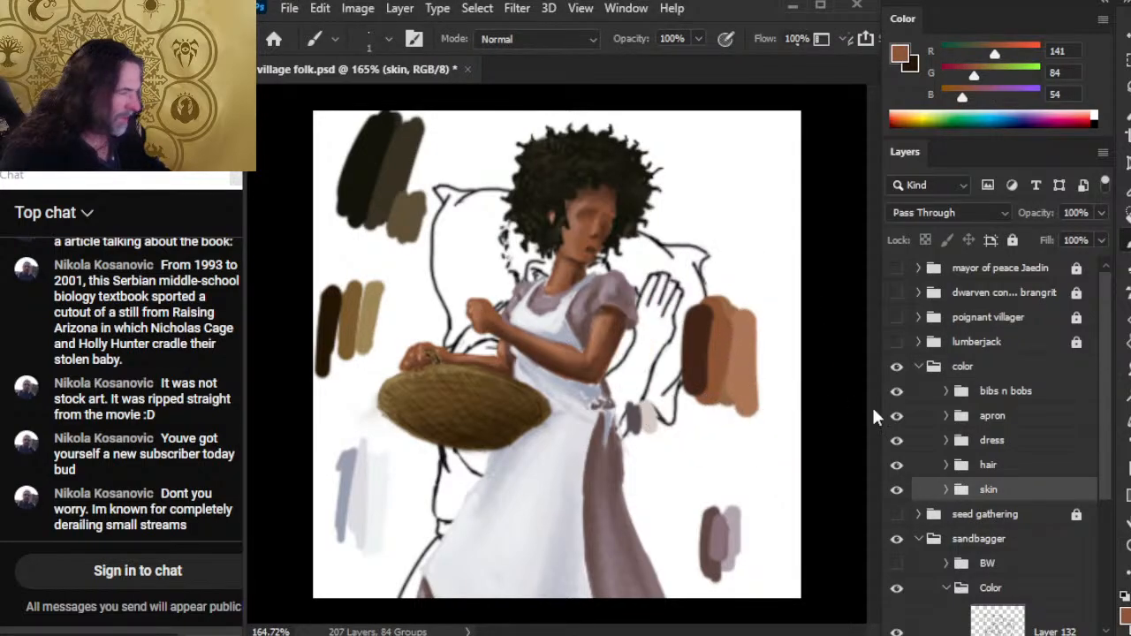
- Collapse and hide the color swatch group, and compare the sandbagger line art with the finished seed gathering figure
{"action": "left_click", "coordinate": [928, 373]}
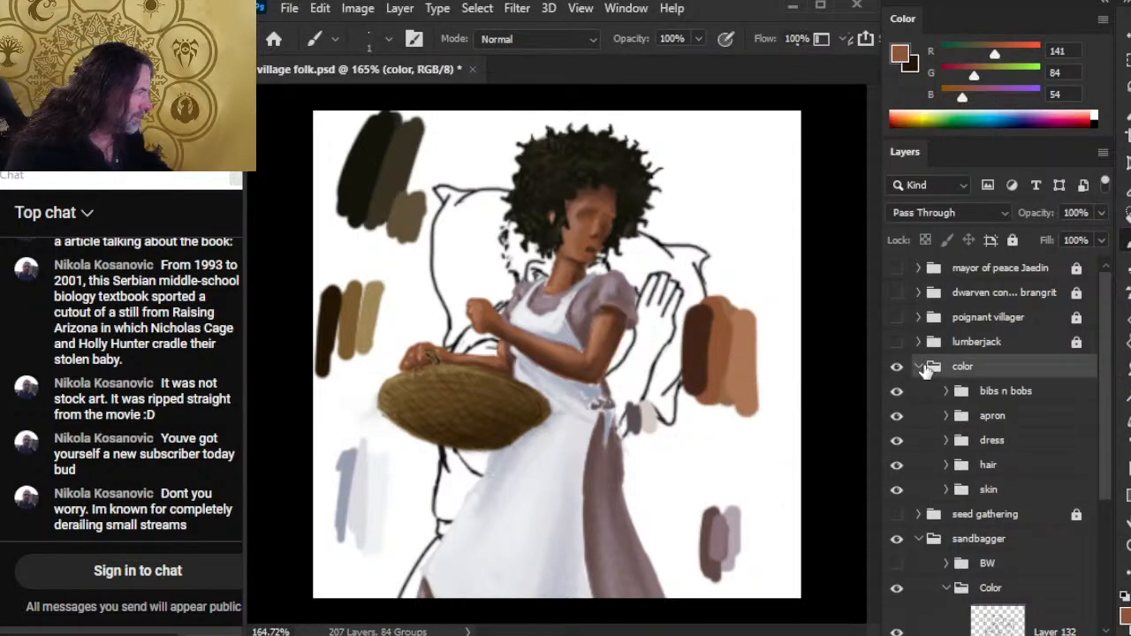
{"action": "left_click", "coordinate": [920, 369]}
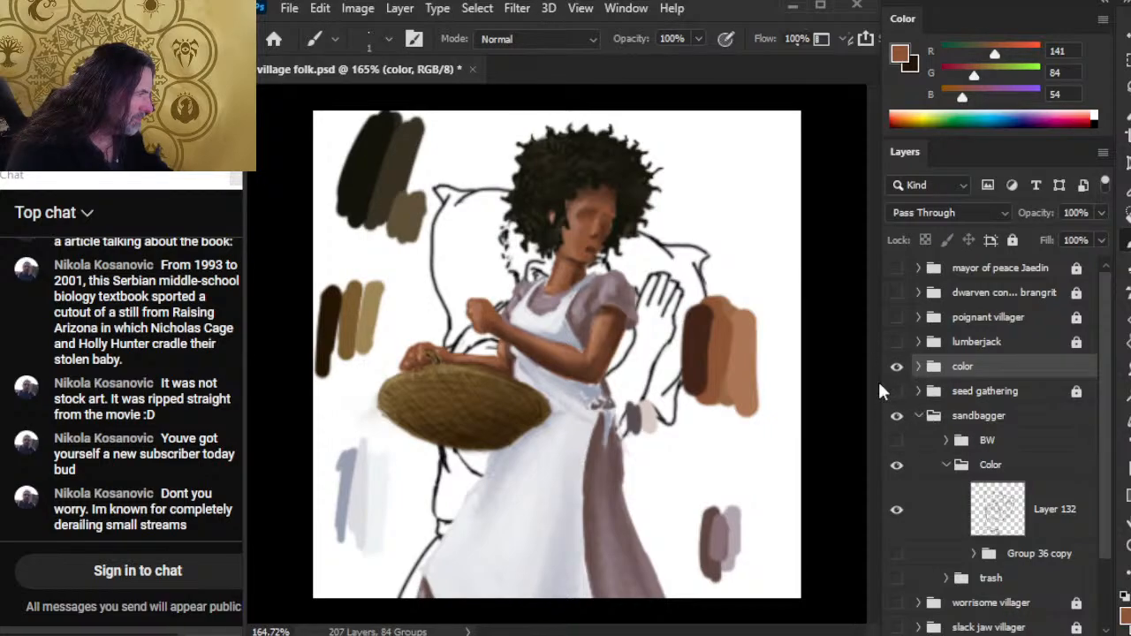
{"action": "left_click", "coordinate": [919, 417]}
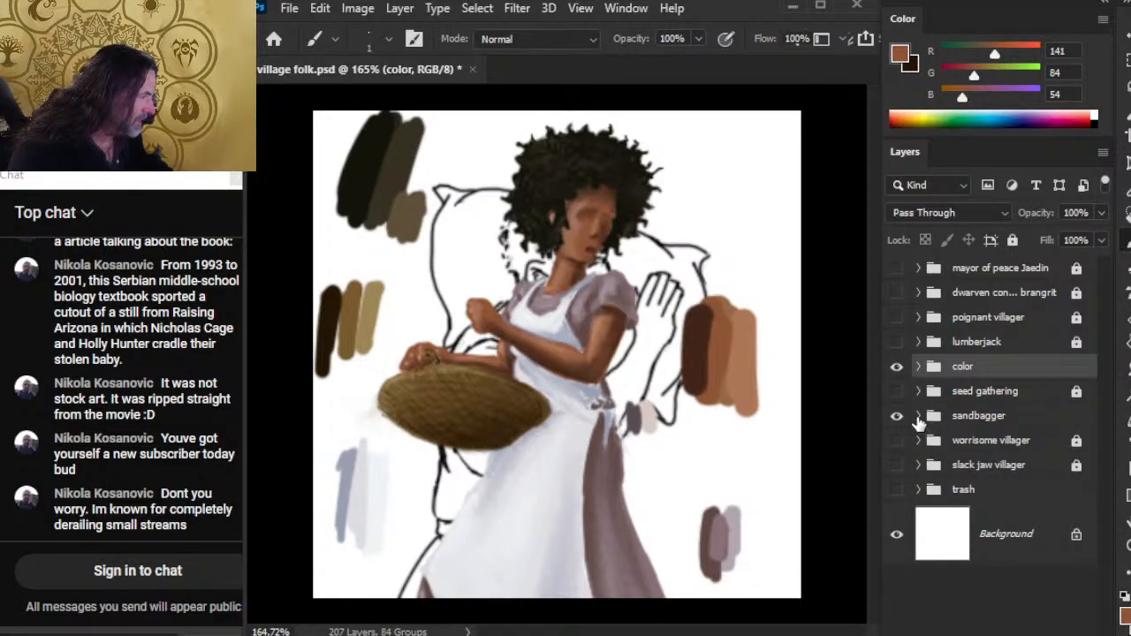
{"action": "left_click", "coordinate": [896, 366]}
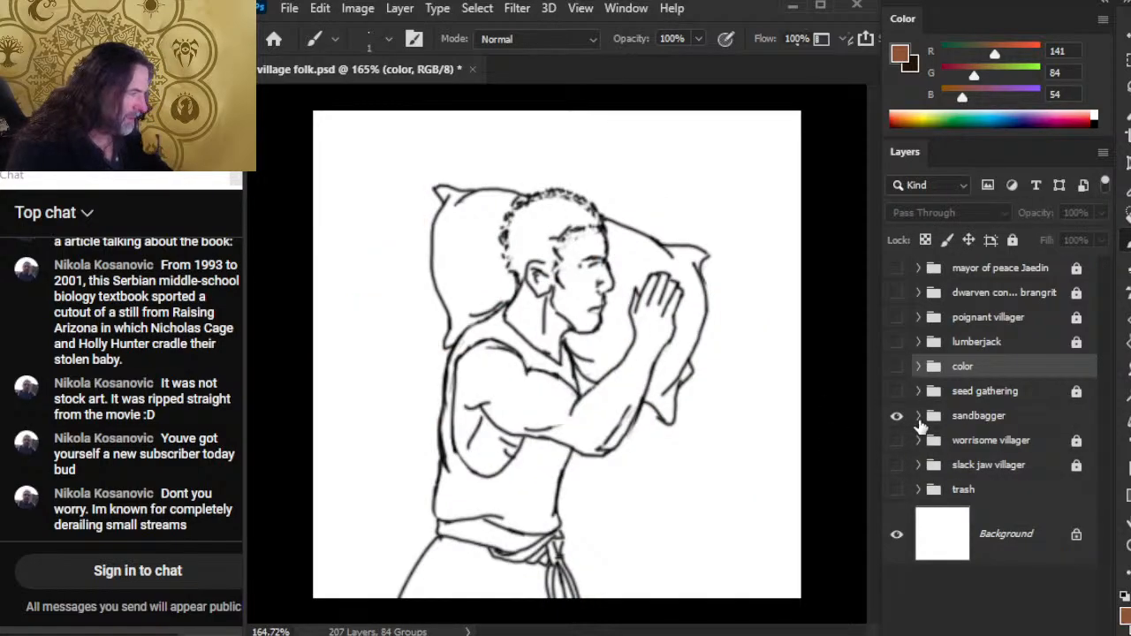
{"action": "left_click", "coordinate": [919, 416]}
{"action": "left_click", "coordinate": [920, 416]}
{"action": "left_click", "coordinate": [896, 390]}
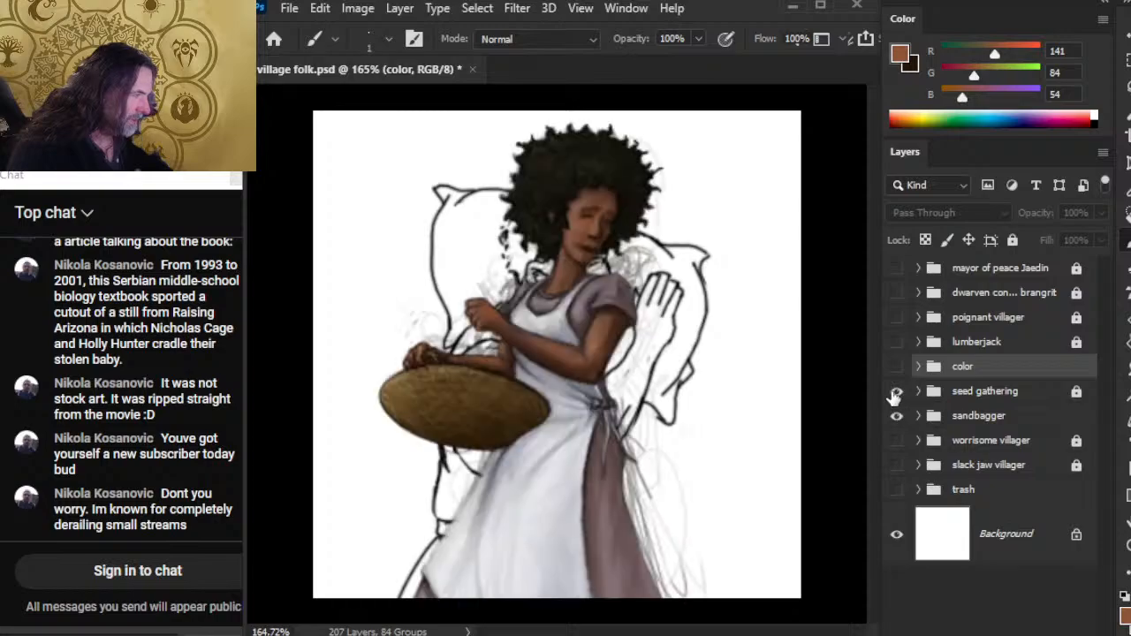
{"action": "left_click", "coordinate": [897, 391]}
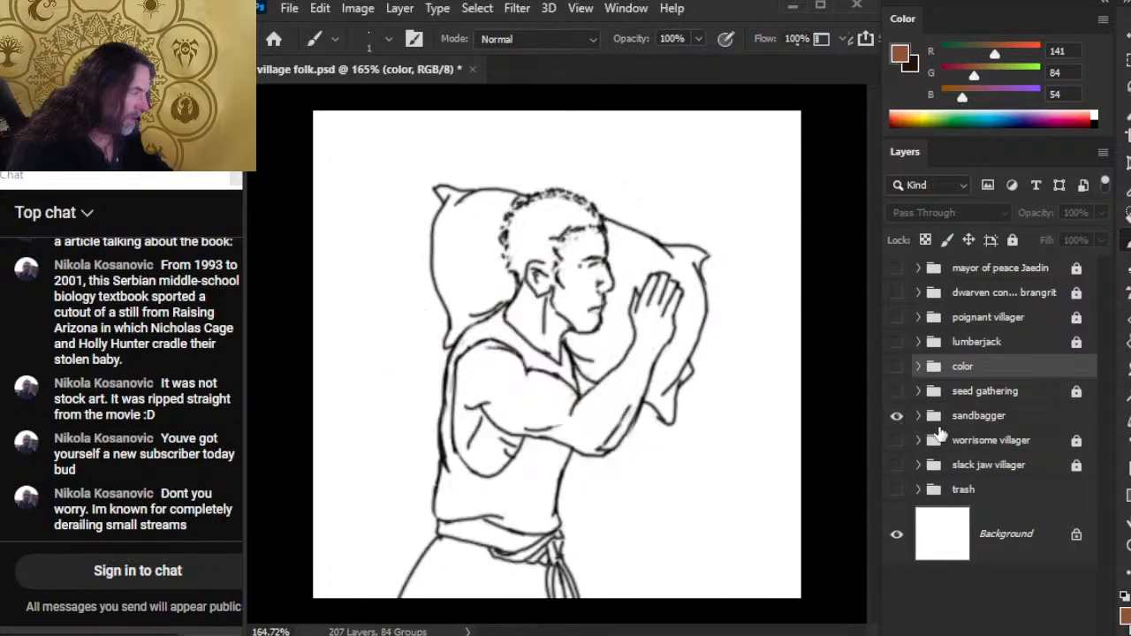
- Check the line art and sketches in sandbagger's Color group, and rename Group 36 copy as texture
{"action": "left_click", "coordinate": [919, 417]}
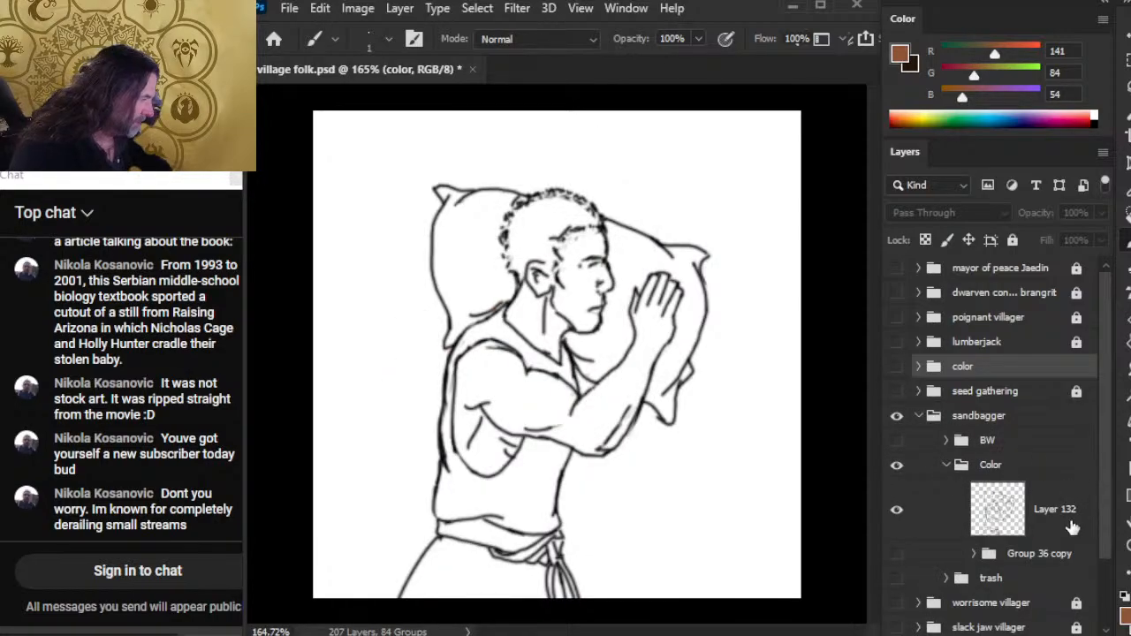
{"action": "left_click", "coordinate": [897, 511]}
{"action": "left_click", "coordinate": [898, 512]}
{"action": "left_click", "coordinate": [897, 554]}
{"action": "left_click", "coordinate": [897, 554]}
{"action": "double_click", "coordinate": [1041, 555]}
{"action": "type", "text": "texture"}
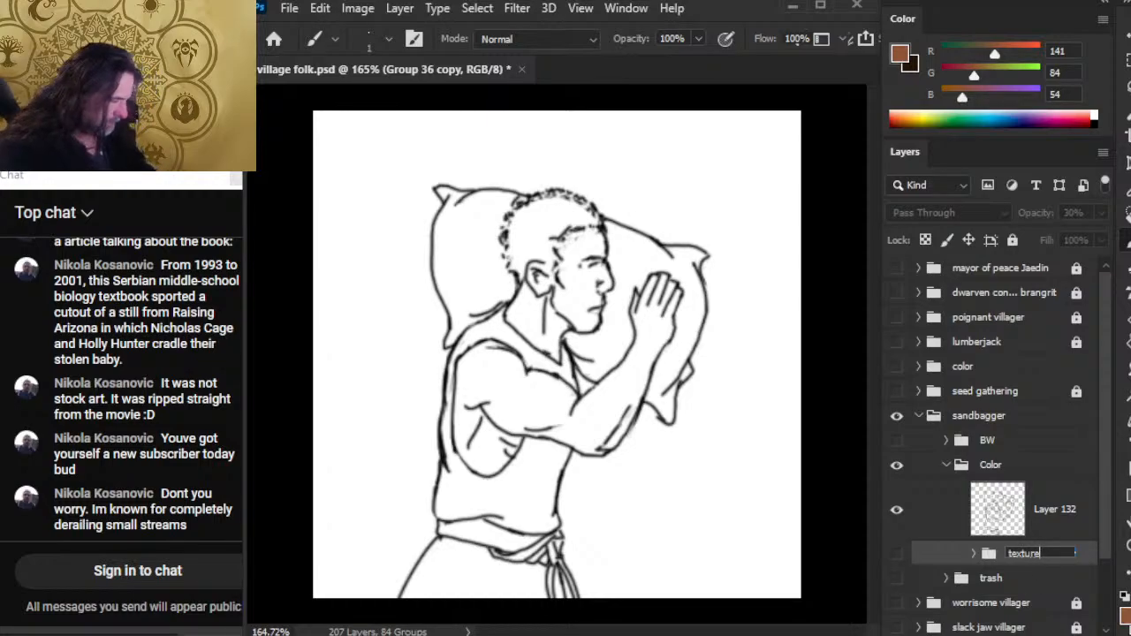
{"action": "key", "text": "Return"}
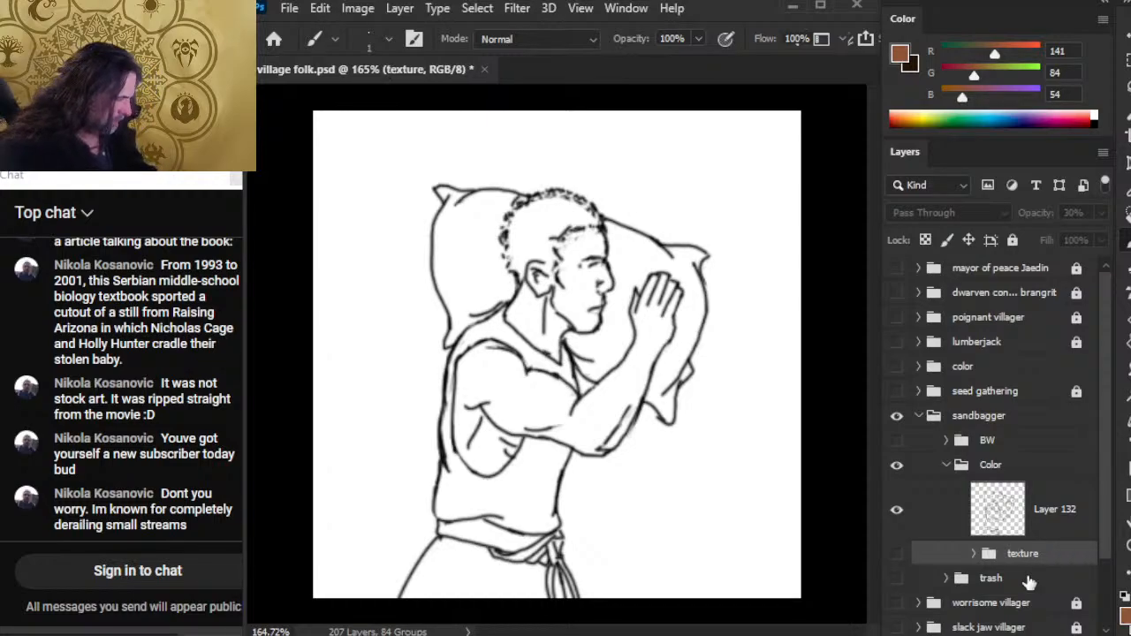
- Rename Layer 132, which holds the sandbagger's line art, as line\
{"action": "left_click", "coordinate": [1066, 515]}
{"action": "double_click", "coordinate": [1065, 511]}
{"action": "type", "text": "line\\"}
{"action": "key", "text": "Return"}
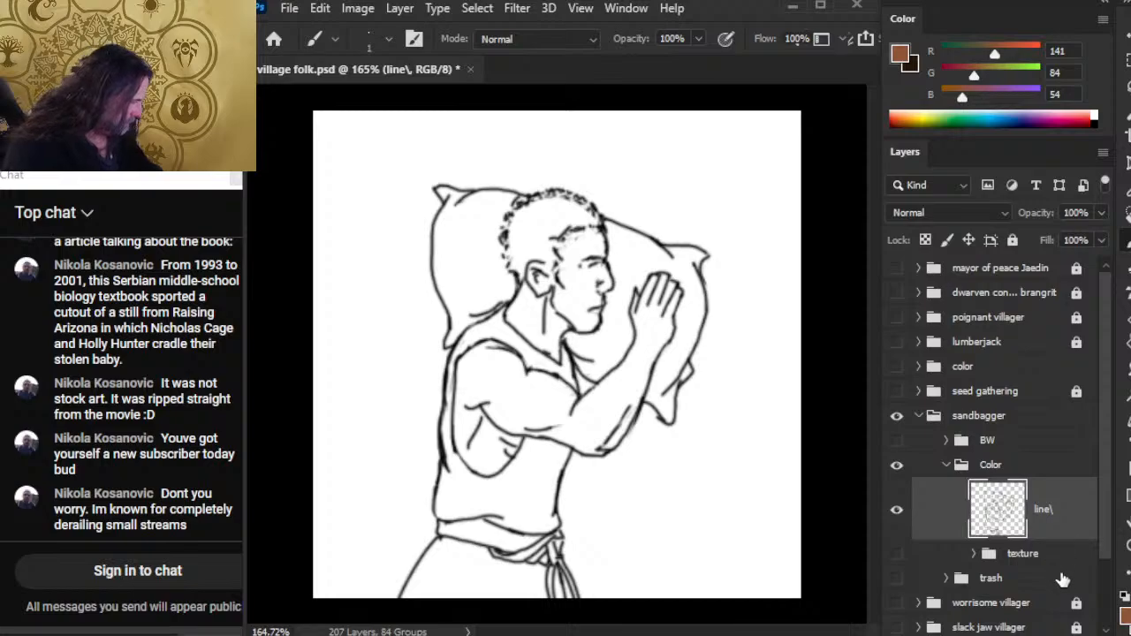
- Add a new layer beneath the texture group and put it in a group named skin
{"action": "left_click", "coordinate": [1063, 555]}
{"action": "key", "text": "ctrl+alt+shift+n"}
{"action": "left_click_drag", "start_coordinate": [1033, 622], "coordinate": [1033, 547]}
{"action": "scroll", "coordinate": [1112, 504], "scroll_direction": "down", "scroll_amount": 1}
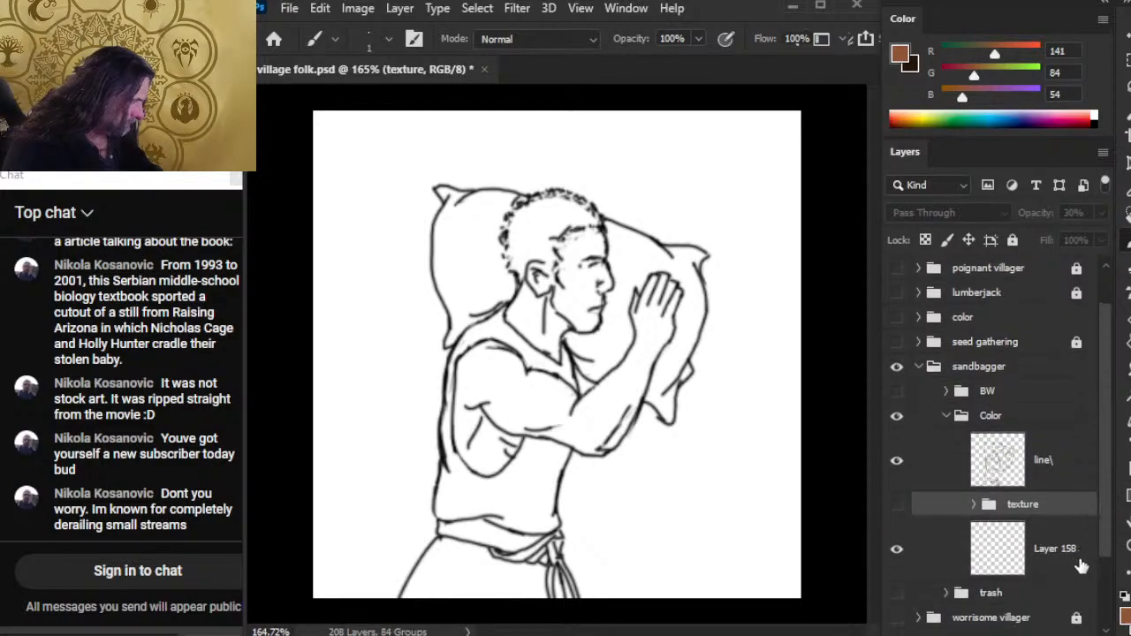
{"action": "left_click", "coordinate": [1065, 566]}
{"action": "key", "text": "ctrl+g"}
{"action": "double_click", "coordinate": [1030, 530]}
{"action": "type", "text": "s"}
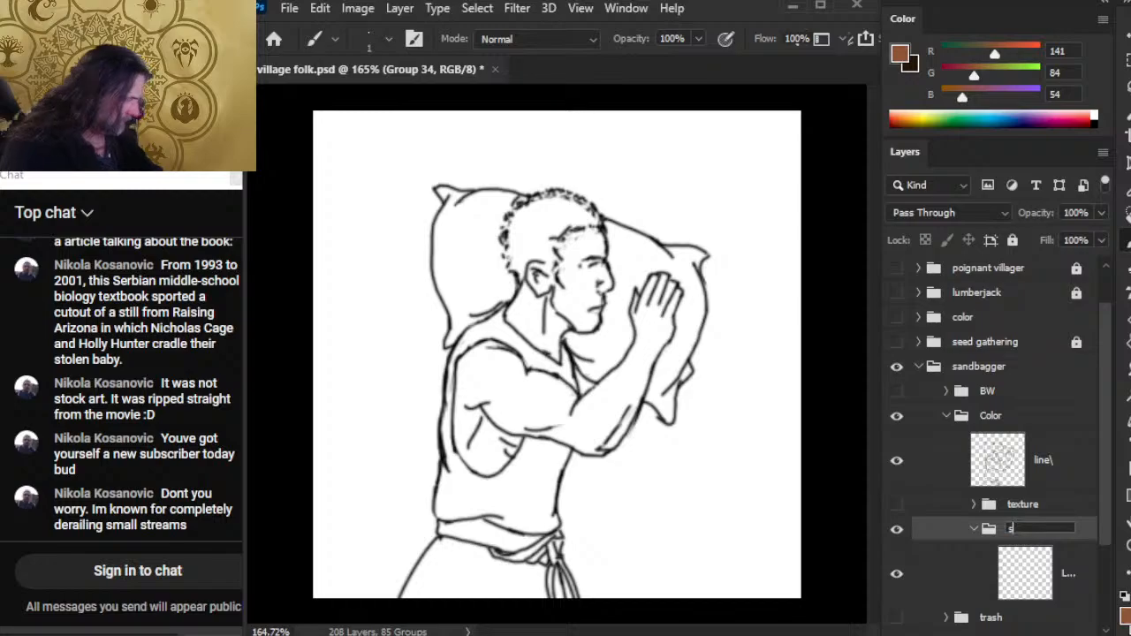
{"action": "type", "text": "kin"}
{"action": "key", "text": "Return"}
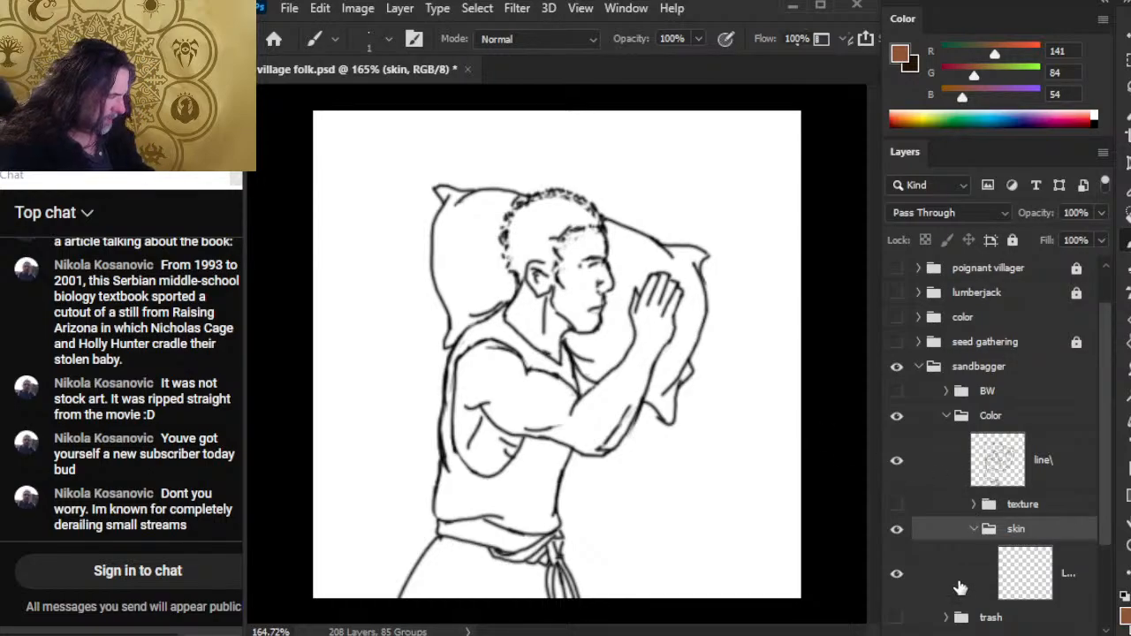
- Paint a rough flat brown base over the sandbagger's face, neck, arms and hands on the skin group's layer
{"action": "left_click", "coordinate": [961, 583]}
{"action": "mouse_move", "coordinate": [476, 372]}
{"action": "left_mouse_down"}
{"action": "mouse_move", "coordinate": [456, 431]}
{"action": "mouse_move", "coordinate": [469, 350]}
{"action": "mouse_move", "coordinate": [460, 442]}
{"action": "mouse_move", "coordinate": [484, 355]}
{"action": "mouse_move", "coordinate": [495, 424]}
{"action": "mouse_move", "coordinate": [517, 372]}
{"action": "mouse_move", "coordinate": [530, 477]}
{"action": "mouse_move", "coordinate": [544, 416]}
{"action": "mouse_move", "coordinate": [558, 450]}
{"action": "mouse_move", "coordinate": [570, 371]}
{"action": "mouse_move", "coordinate": [601, 424]}
{"action": "mouse_move", "coordinate": [594, 411]}
{"action": "mouse_move", "coordinate": [580, 460]}
{"action": "mouse_move", "coordinate": [570, 417]}
{"action": "mouse_move", "coordinate": [650, 314]}
{"action": "mouse_move", "coordinate": [644, 265]}
{"action": "mouse_move", "coordinate": [668, 291]}
{"action": "mouse_move", "coordinate": [676, 371]}
{"action": "mouse_move", "coordinate": [681, 274]}
{"action": "mouse_move", "coordinate": [656, 301]}
{"action": "left_mouse_up"}
{"action": "mouse_move", "coordinate": [542, 320]}
{"action": "left_mouse_down"}
{"action": "mouse_move", "coordinate": [523, 270]}
{"action": "mouse_move", "coordinate": [513, 331]}
{"action": "mouse_move", "coordinate": [550, 349]}
{"action": "mouse_move", "coordinate": [542, 320]}
{"action": "mouse_move", "coordinate": [555, 354]}
{"action": "mouse_move", "coordinate": [566, 248]}
{"action": "mouse_move", "coordinate": [539, 239]}
{"action": "mouse_move", "coordinate": [566, 231]}
{"action": "mouse_move", "coordinate": [597, 309]}
{"action": "mouse_move", "coordinate": [608, 283]}
{"action": "mouse_move", "coordinate": [612, 335]}
{"action": "mouse_move", "coordinate": [579, 346]}
{"action": "mouse_move", "coordinate": [620, 265]}
{"action": "left_mouse_up"}
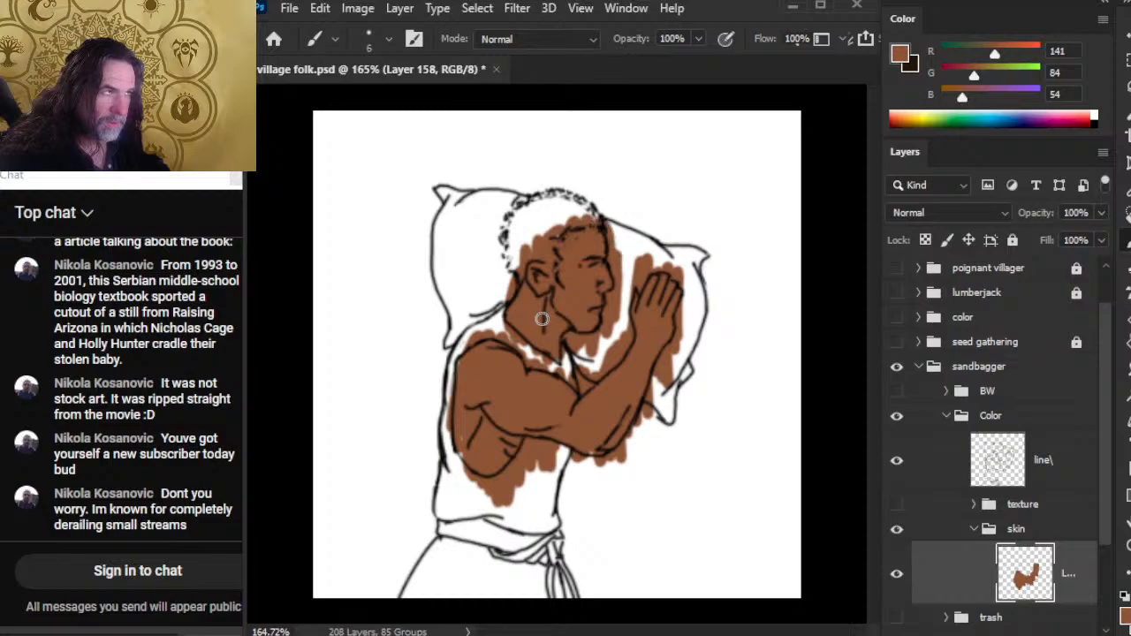
{"action": "mouse_move", "coordinate": [692, 367]}
{"action": "left_mouse_down"}
{"action": "mouse_move", "coordinate": [686, 375]}
{"action": "mouse_move", "coordinate": [685, 364]}
{"action": "left_mouse_up"}
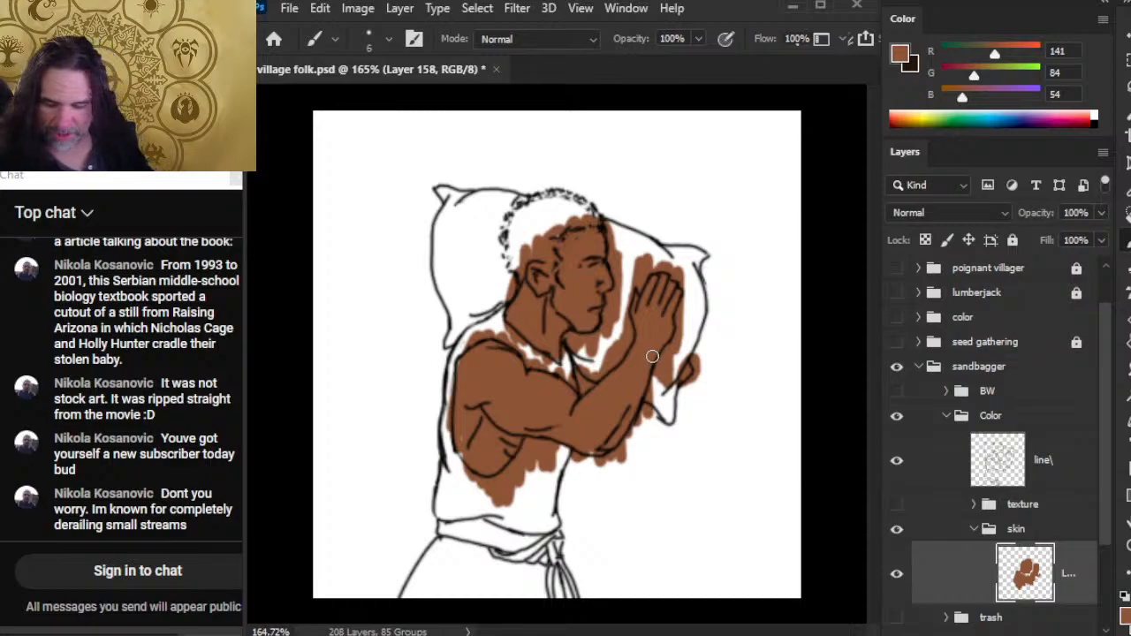
{"action": "left_click_drag", "start_coordinate": [682, 270], "coordinate": [672, 350]}
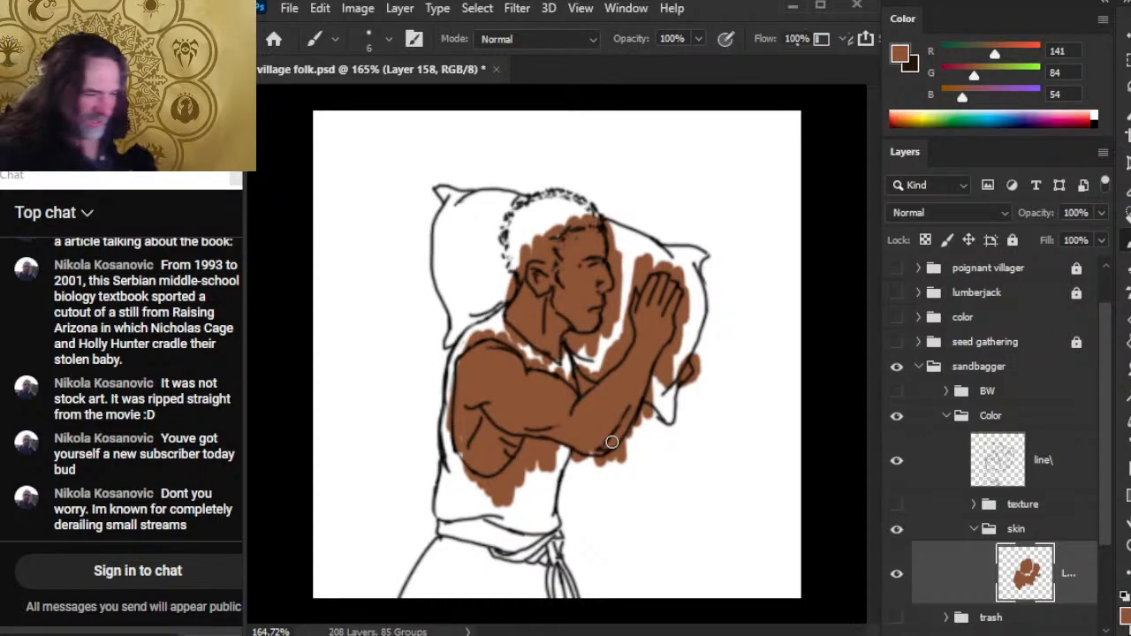
{"action": "mouse_move", "coordinate": [465, 452]}
{"action": "left_mouse_down"}
{"action": "mouse_move", "coordinate": [453, 461]}
{"action": "mouse_move", "coordinate": [479, 501]}
{"action": "mouse_move", "coordinate": [450, 389]}
{"action": "left_mouse_up"}
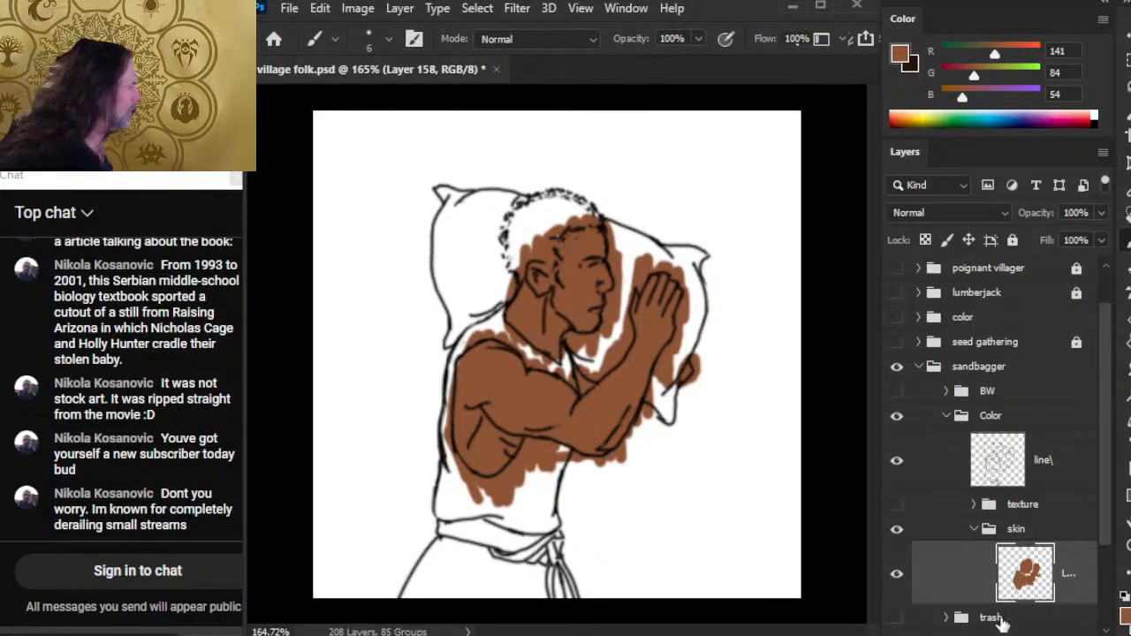
- Compare the sandbagger's skin base with the slack jaw villager and worrisome villager by briefly showing each group
{"action": "scroll", "coordinate": [972, 416], "scroll_direction": "down", "scroll_amount": 3}
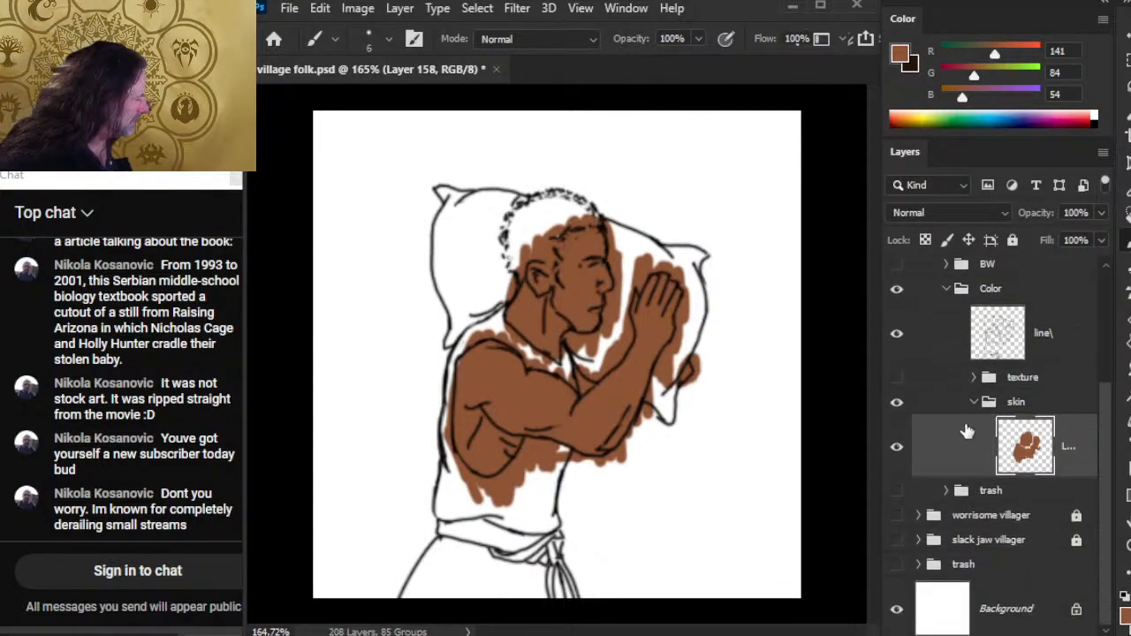
{"action": "left_click", "coordinate": [897, 539]}
{"action": "left_click", "coordinate": [898, 540]}
{"action": "left_click", "coordinate": [897, 540]}
{"action": "left_click", "coordinate": [897, 539]}
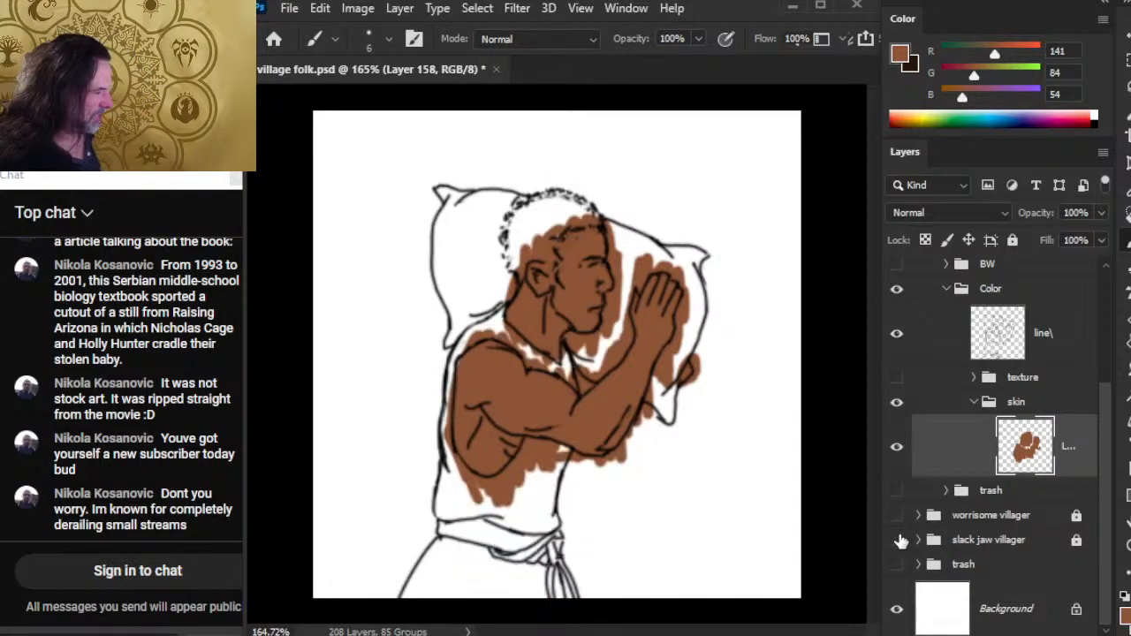
{"action": "left_click", "coordinate": [898, 515]}
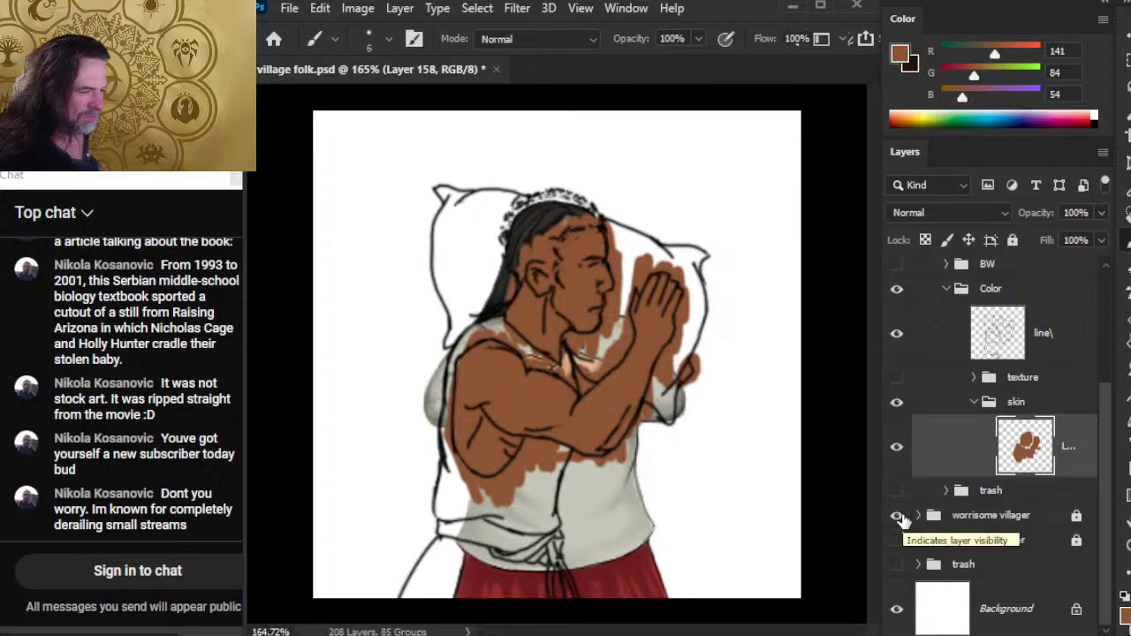
{"action": "left_click", "coordinate": [897, 517]}
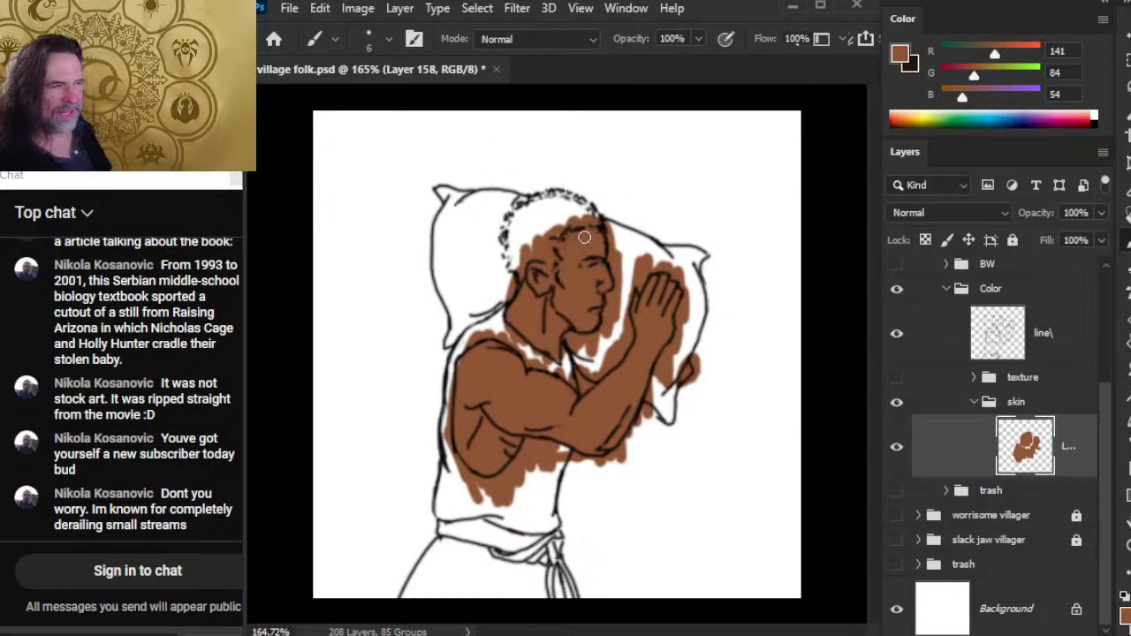
- Touch up the brown skin base beside the chin, and switch to the OBS window
{"action": "left_click_drag", "start_coordinate": [607, 299], "coordinate": [610, 309]}
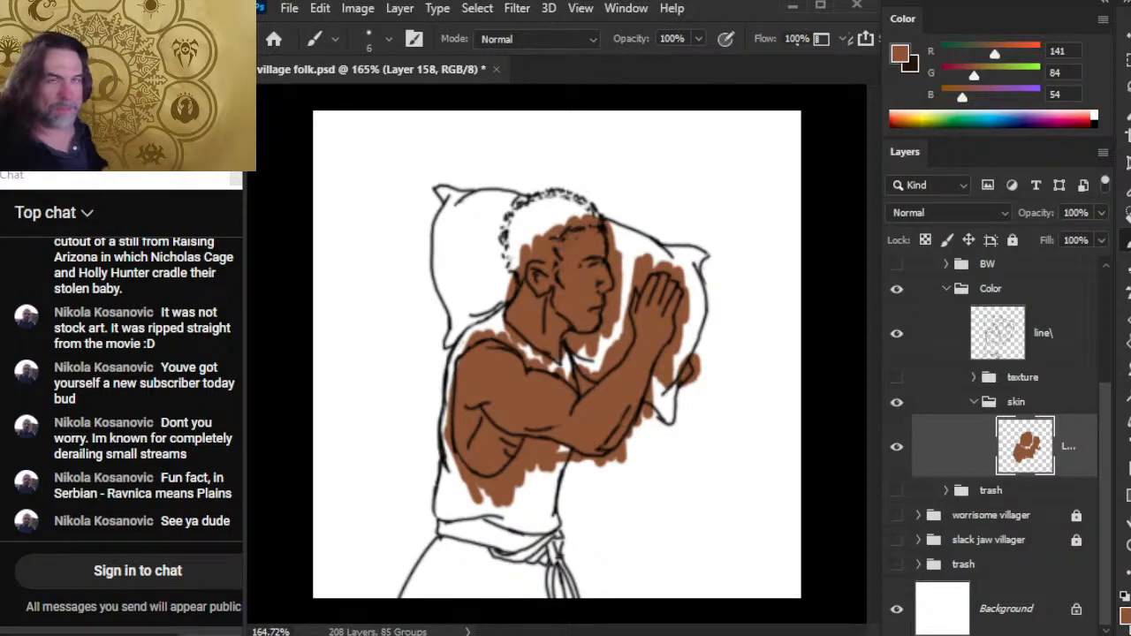
{"action": "key", "text": "alt+Tab"}
{"action": "key", "text": "alt+Tab"}
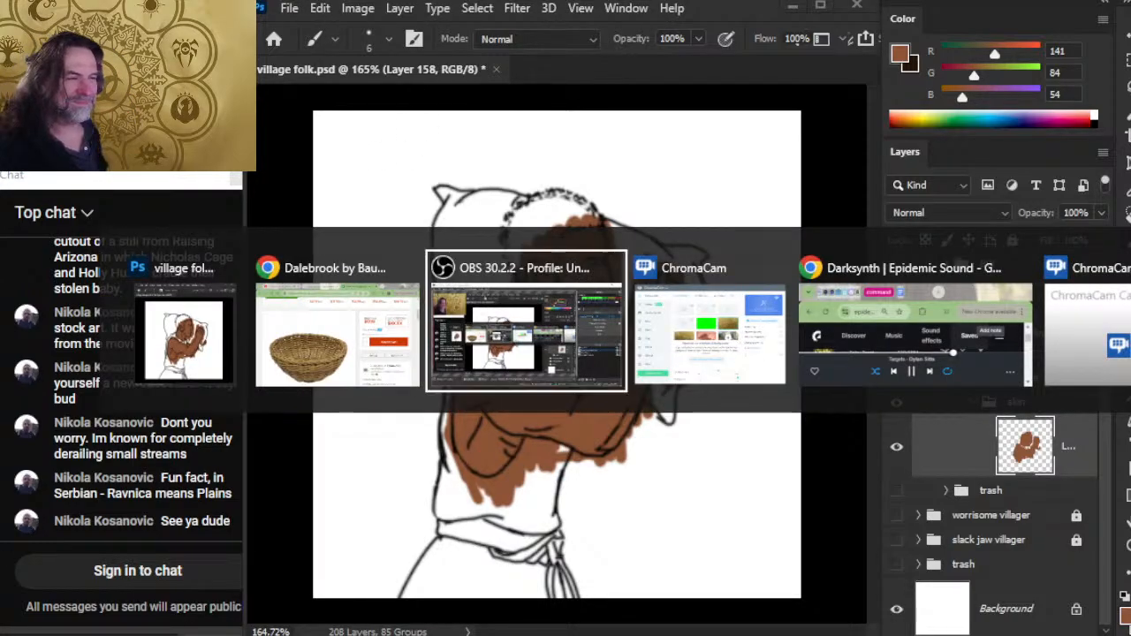